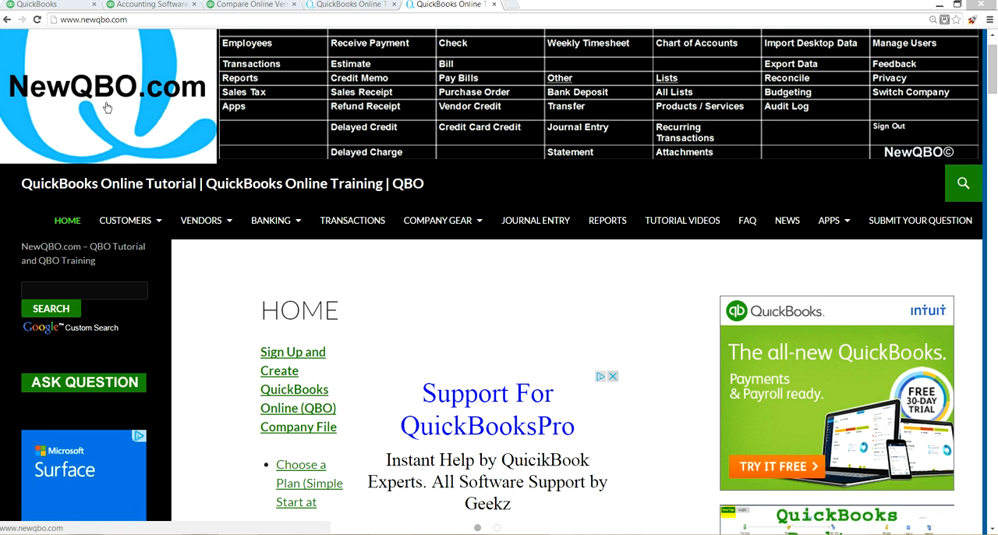
Step: Look at the QuickBooks Online plan comparison page and the QuickBooks home page, and return to the NewQBO.com site
{"action": "left_click", "coordinate": [248, 4]}
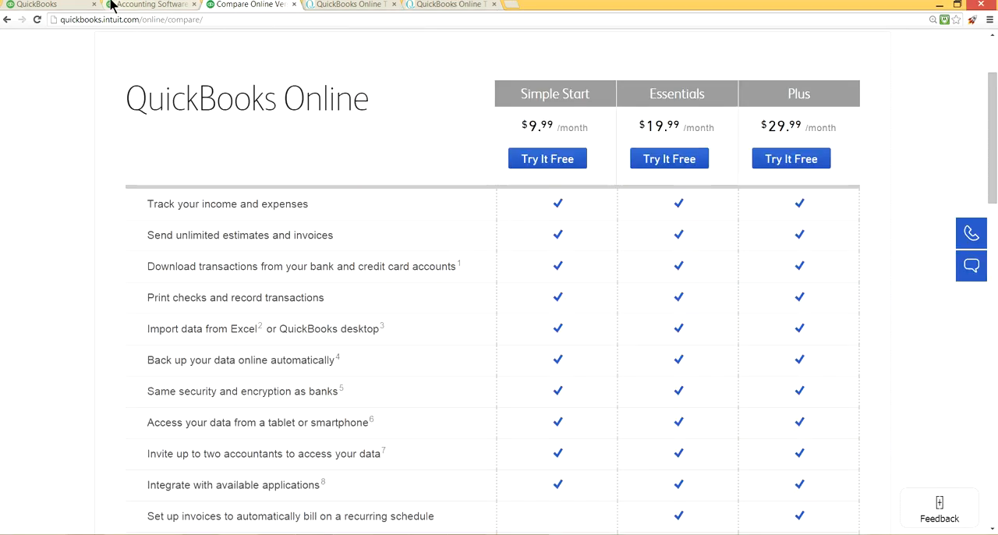
{"action": "left_click", "coordinate": [123, 5]}
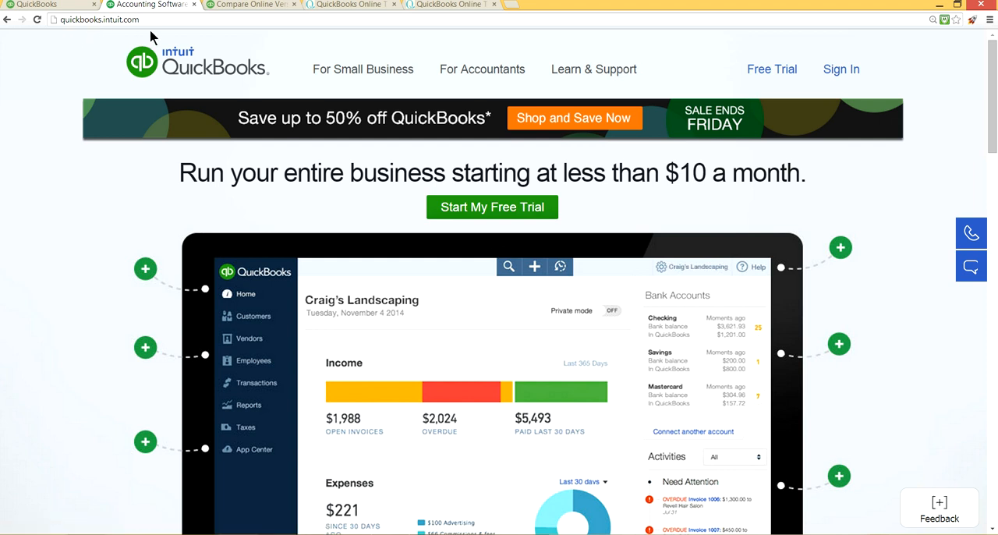
{"action": "left_click", "coordinate": [453, 5]}
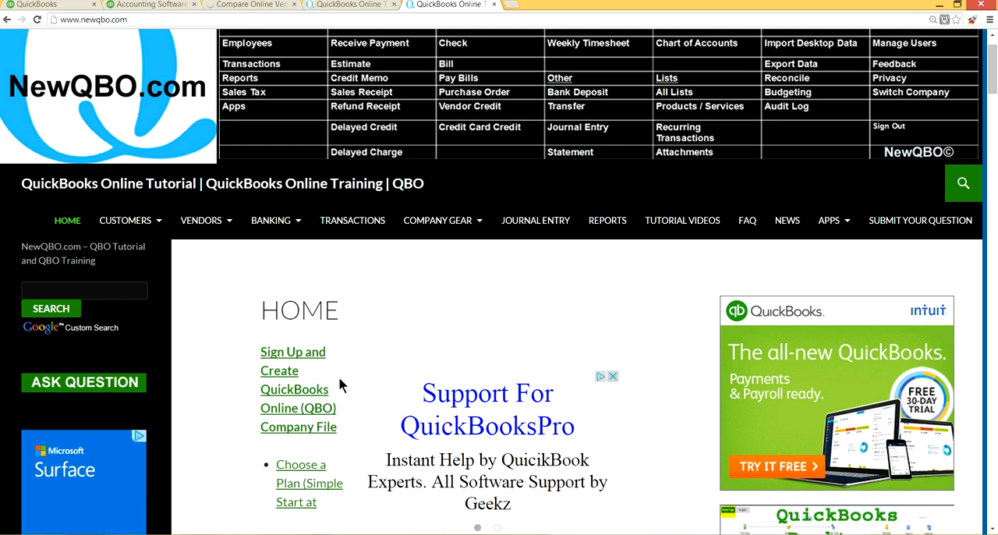
Step: Look through the NewQBO.com home page for the links on signing up, choosing a plan and the free trial
{"action": "scroll", "coordinate": [337, 377], "scroll_direction": "down", "scroll_amount": 2}
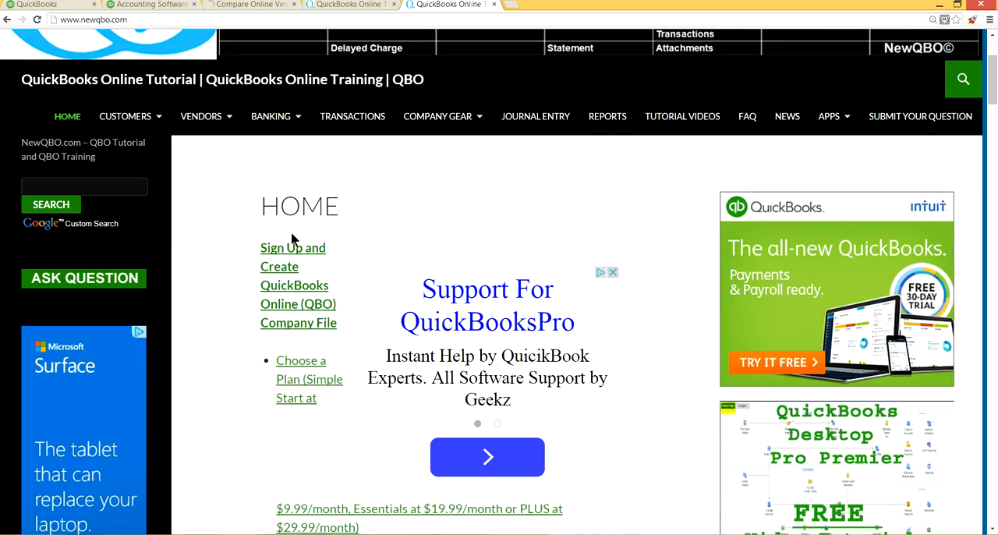
{"action": "scroll", "coordinate": [281, 219], "scroll_direction": "up", "scroll_amount": 2}
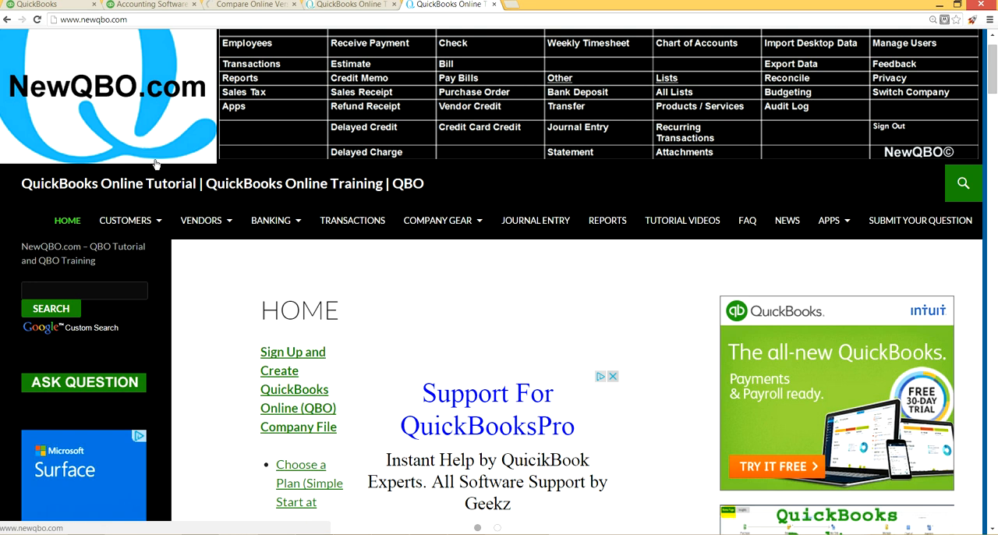
{"action": "mouse_move", "coordinate": [204, 220]}
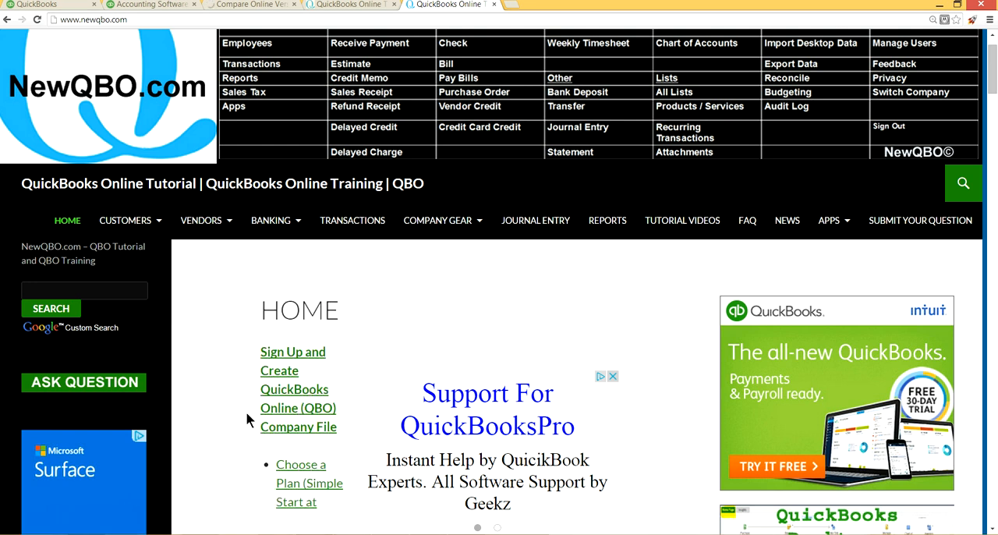
{"action": "scroll", "coordinate": [245, 413], "scroll_direction": "down", "scroll_amount": 1}
{"action": "scroll", "coordinate": [244, 412], "scroll_direction": "down", "scroll_amount": 3}
{"action": "scroll", "coordinate": [244, 413], "scroll_direction": "down", "scroll_amount": 4}
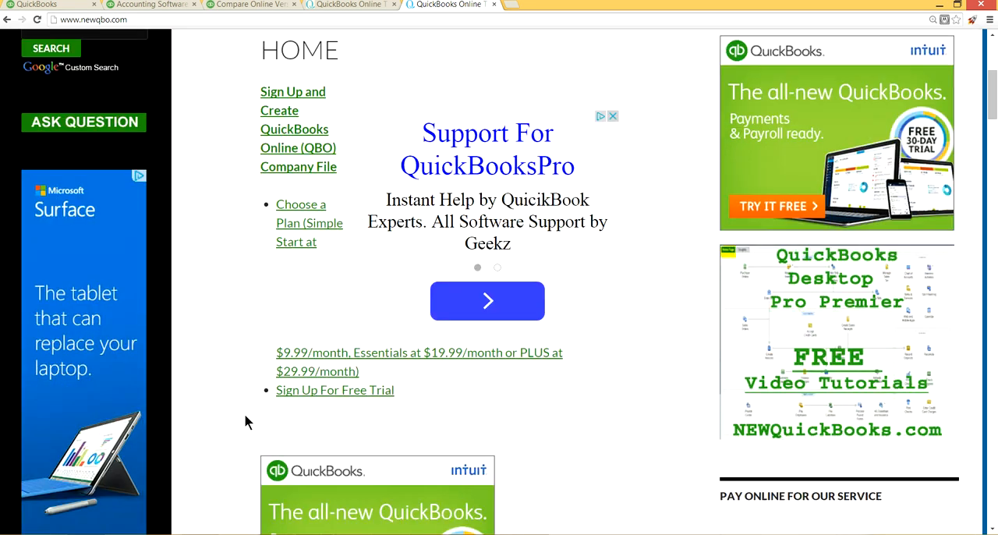
{"action": "scroll", "coordinate": [245, 421], "scroll_direction": "down", "scroll_amount": 1}
{"action": "scroll", "coordinate": [244, 421], "scroll_direction": "down", "scroll_amount": 1}
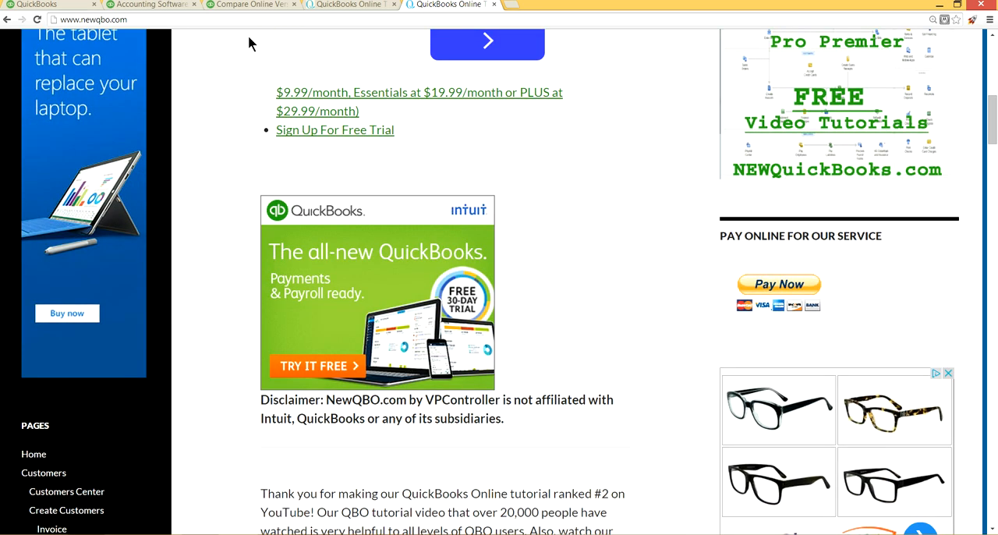
Step: Switch to the QuickBooks home page and start the free trial to reach the product selection page
{"action": "left_click", "coordinate": [166, 4]}
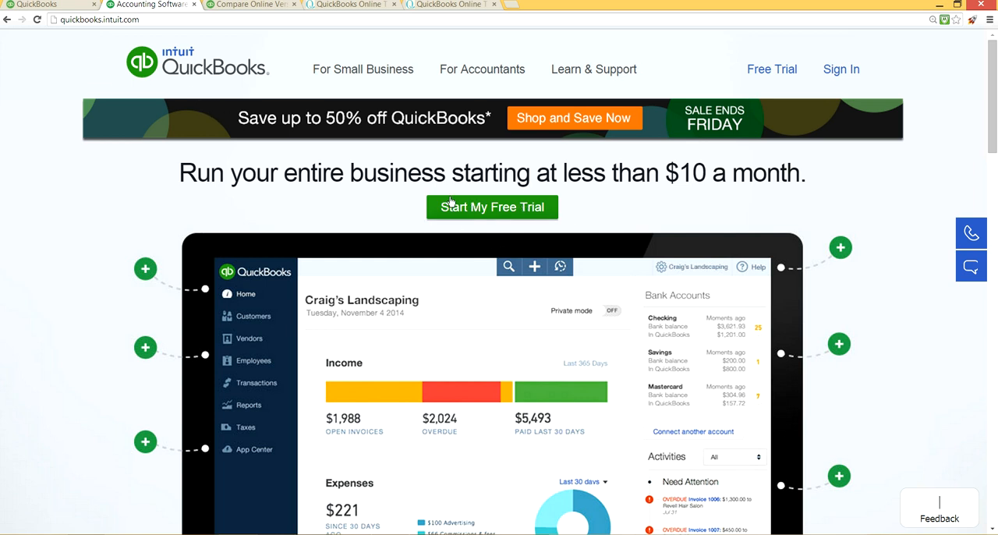
{"action": "scroll", "coordinate": [474, 218], "scroll_direction": "down", "scroll_amount": 5}
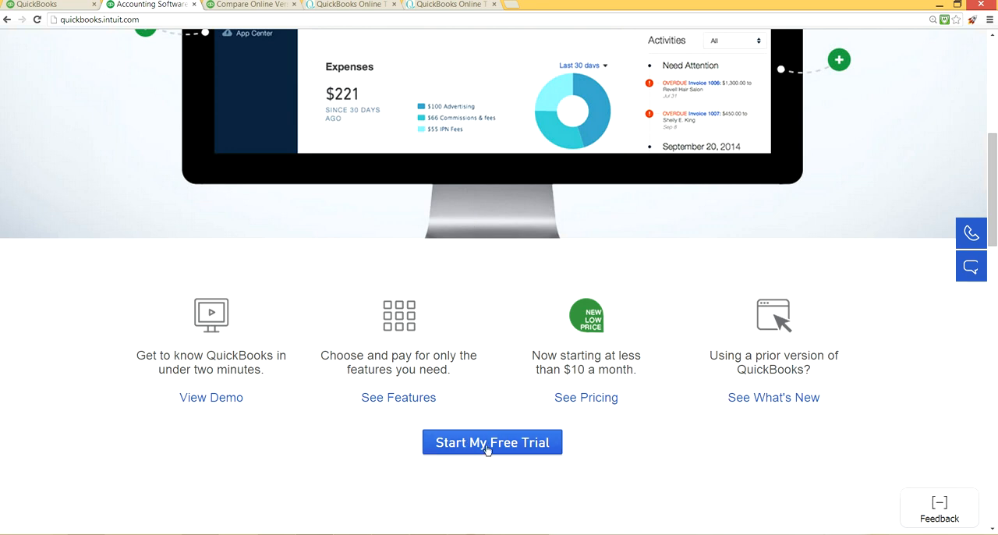
{"action": "left_click", "coordinate": [447, 445]}
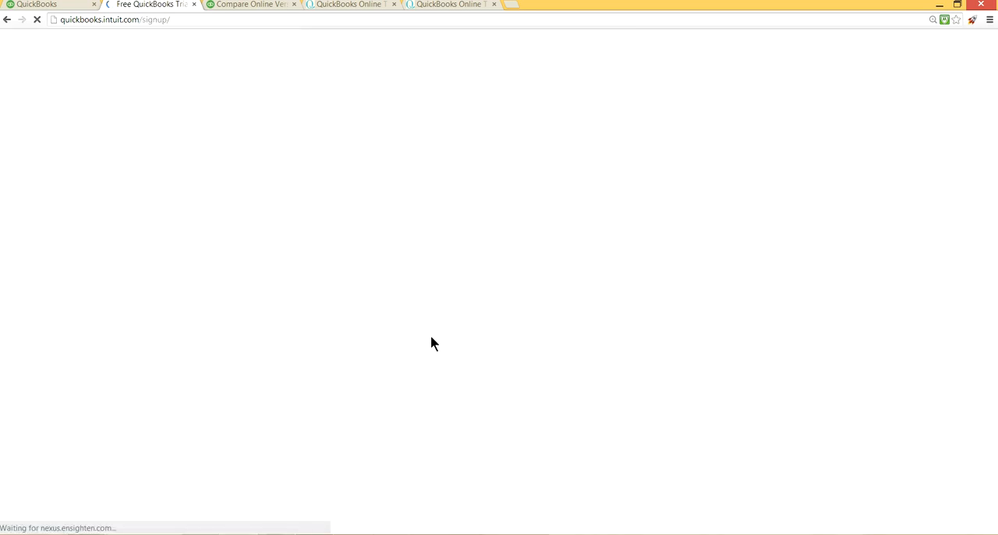
Step: Dismiss the sales chat offer and review the Simple Start, Essentials and Plus plans on the sign-up page
{"action": "scroll", "coordinate": [452, 331], "scroll_direction": "down", "scroll_amount": 3}
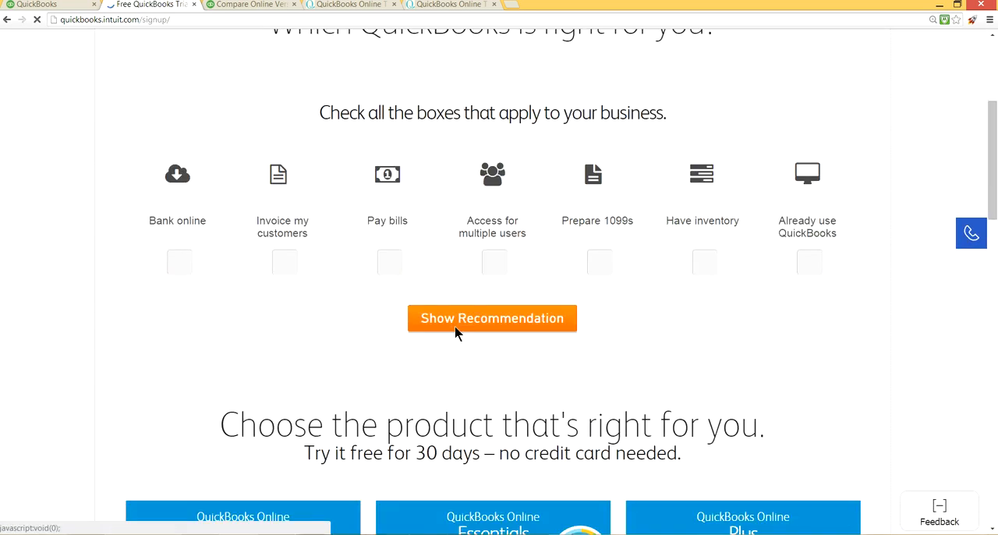
{"action": "scroll", "coordinate": [456, 332], "scroll_direction": "down", "scroll_amount": 2}
{"action": "scroll", "coordinate": [456, 333], "scroll_direction": "down", "scroll_amount": 1}
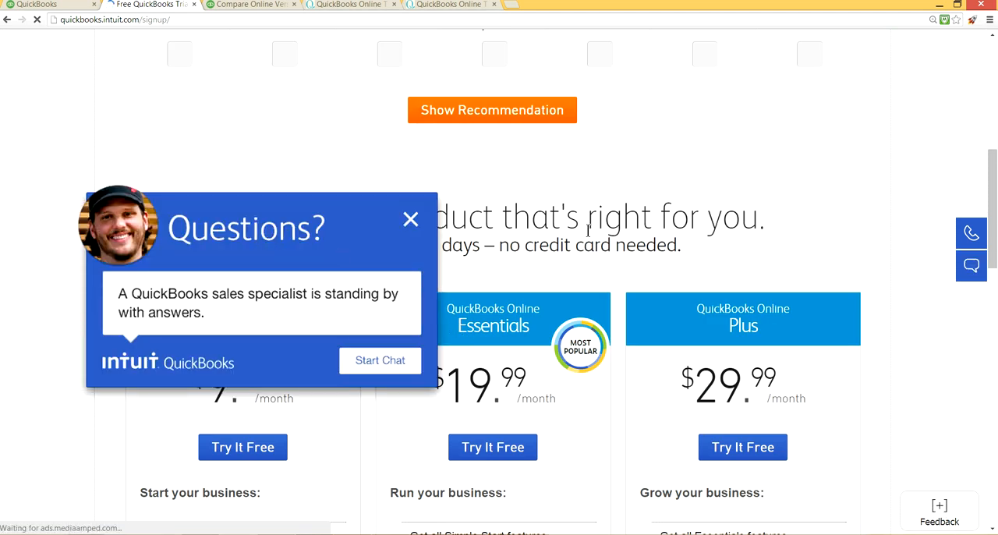
{"action": "left_click", "coordinate": [410, 221]}
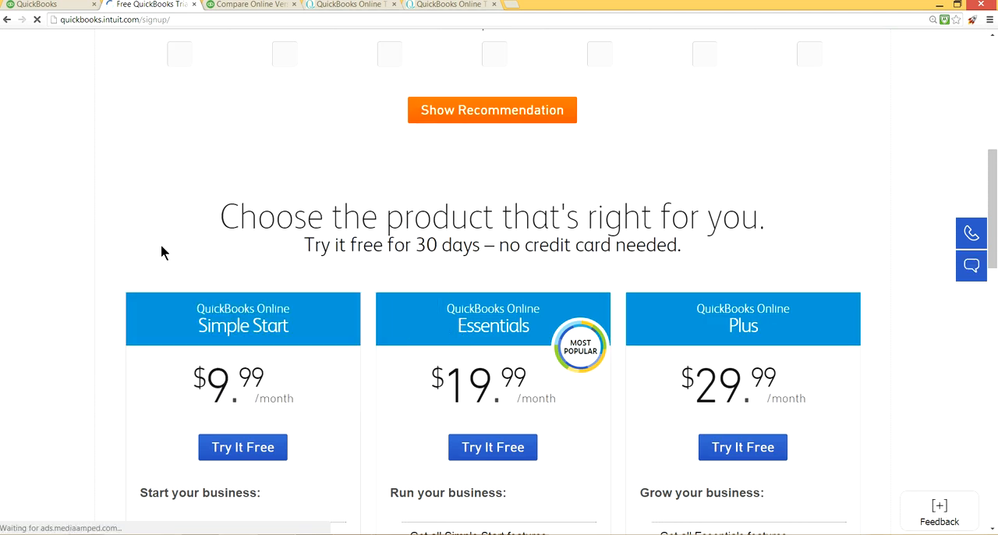
{"action": "scroll", "coordinate": [147, 257], "scroll_direction": "down", "scroll_amount": 3}
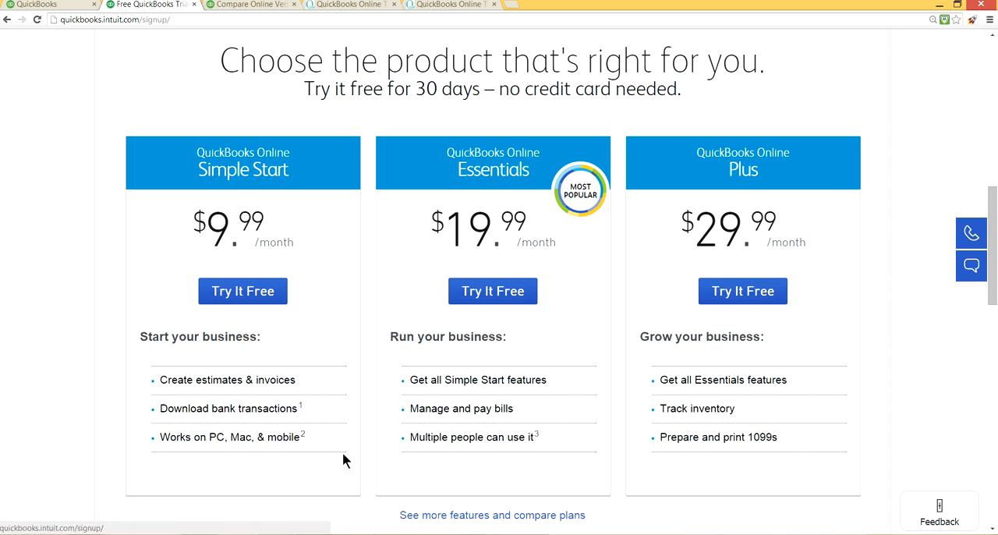
{"action": "scroll", "coordinate": [344, 452], "scroll_direction": "down", "scroll_amount": 2}
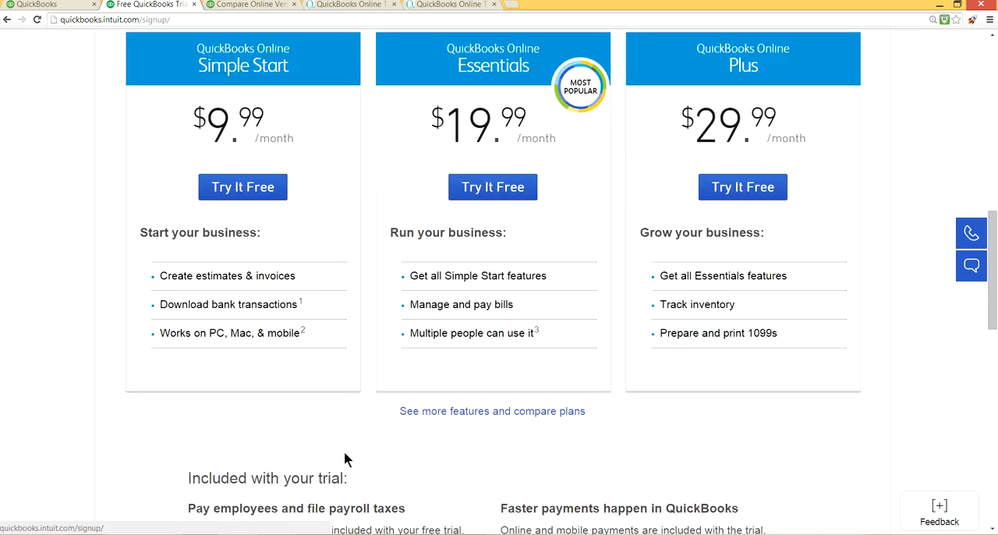
Step: Open the detailed plan comparison and examine the features of Simple Start, Essentials and Plus
{"action": "left_click", "coordinate": [452, 411]}
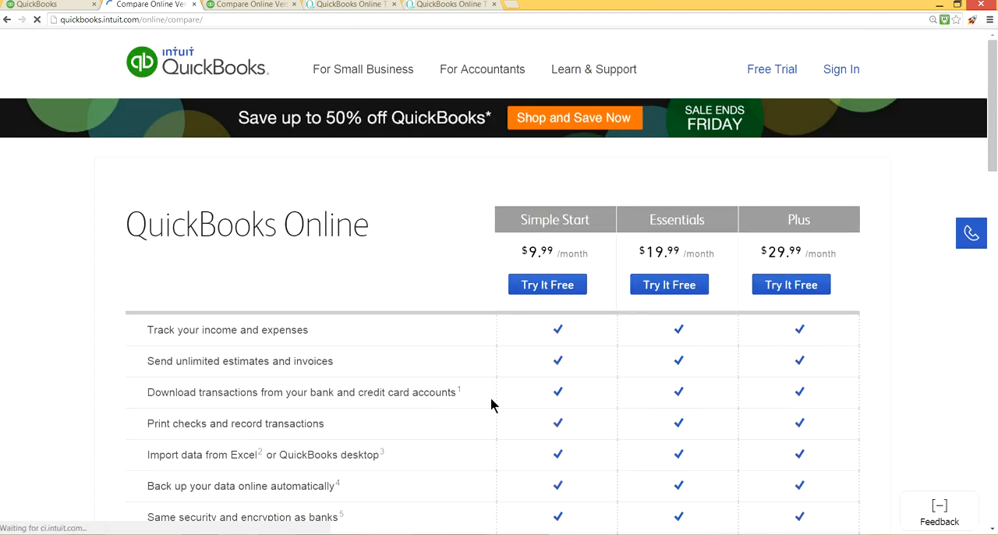
{"action": "scroll", "coordinate": [491, 404], "scroll_direction": "down", "scroll_amount": 2}
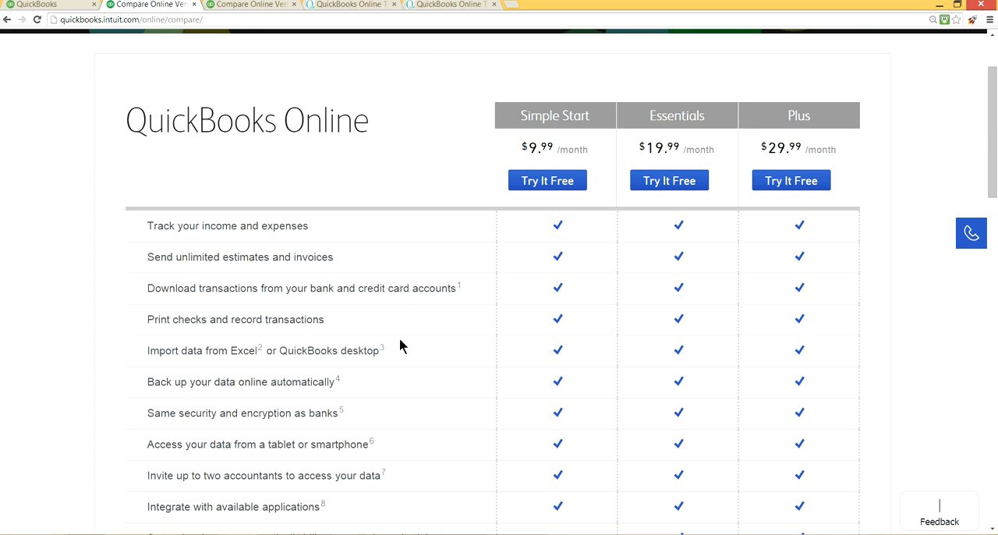
{"action": "scroll", "coordinate": [406, 344], "scroll_direction": "down", "scroll_amount": 3}
{"action": "scroll", "coordinate": [407, 348], "scroll_direction": "down", "scroll_amount": 5}
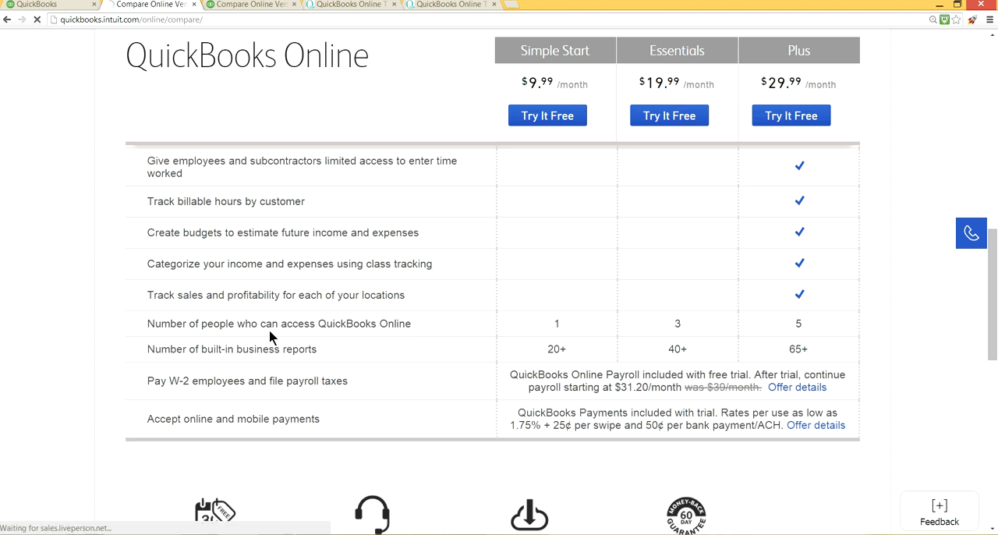
{"action": "scroll", "coordinate": [554, 305], "scroll_direction": "up", "scroll_amount": 10}
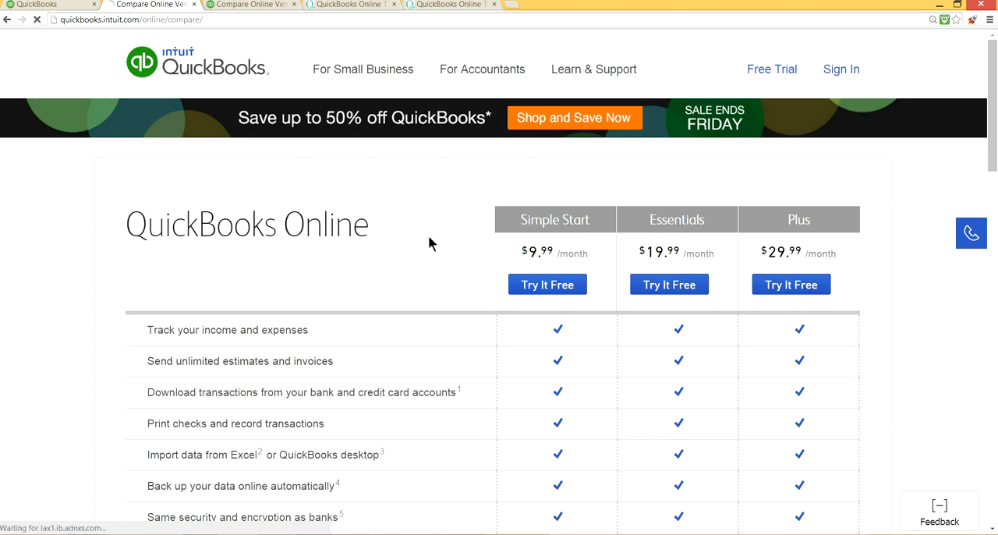
Step: Choose the Simple Start free trial from the comparison table to open its account sign-up form
{"action": "scroll", "coordinate": [429, 235], "scroll_direction": "down", "scroll_amount": 3}
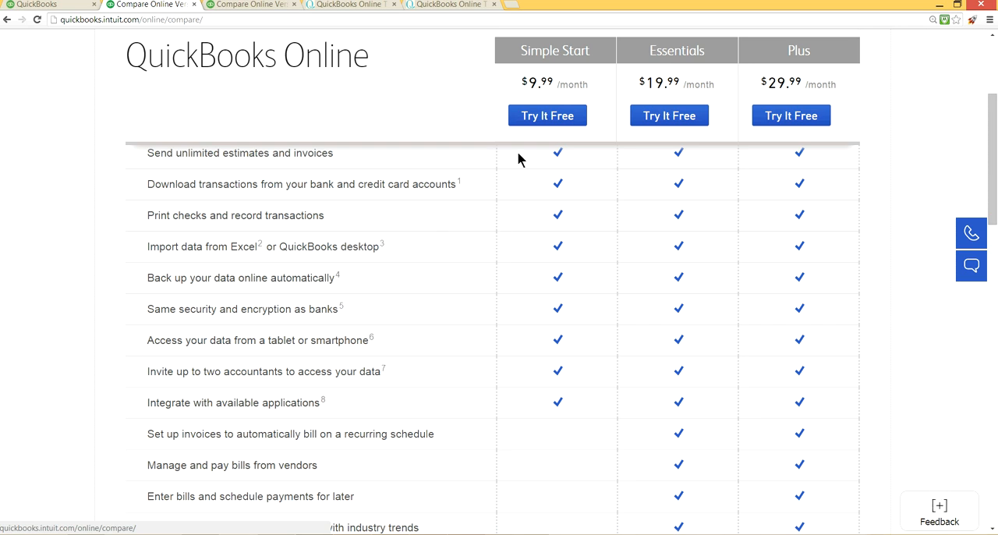
{"action": "left_click", "coordinate": [544, 119]}
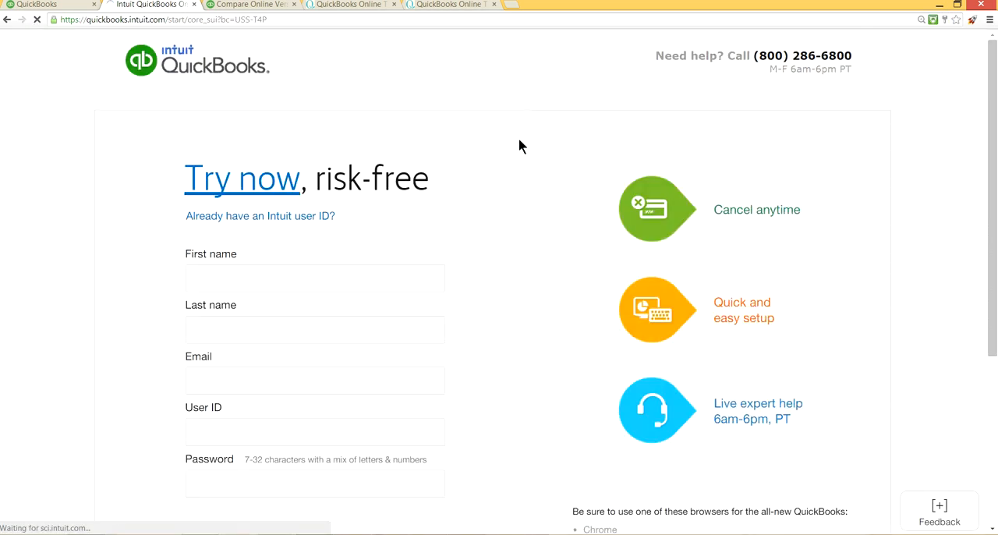
{"action": "scroll", "coordinate": [473, 229], "scroll_direction": "down", "scroll_amount": 1}
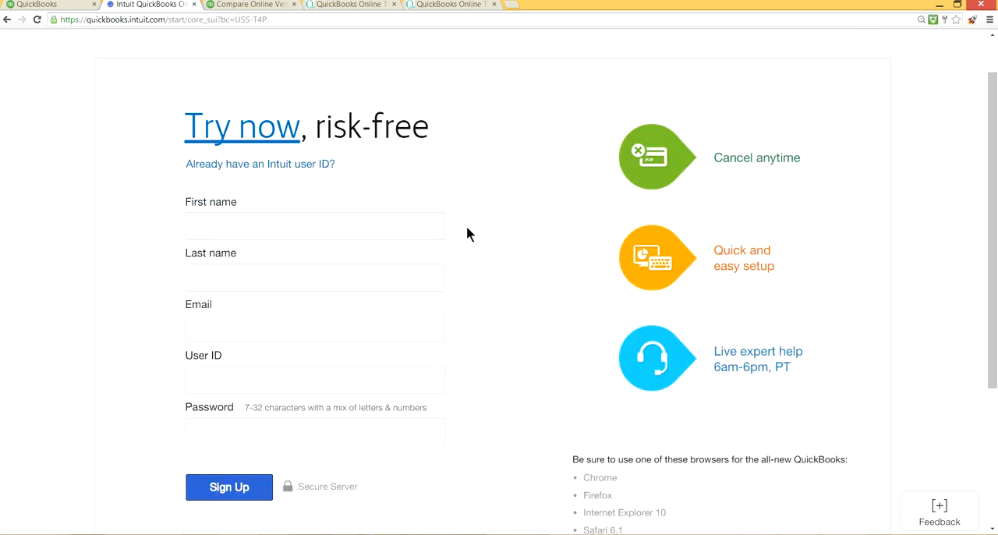
Step: Examine the required sign-up fields, including name, email, email confirmation, user ID and password, and the list of supported browsers
{"action": "left_click", "coordinate": [229, 217]}
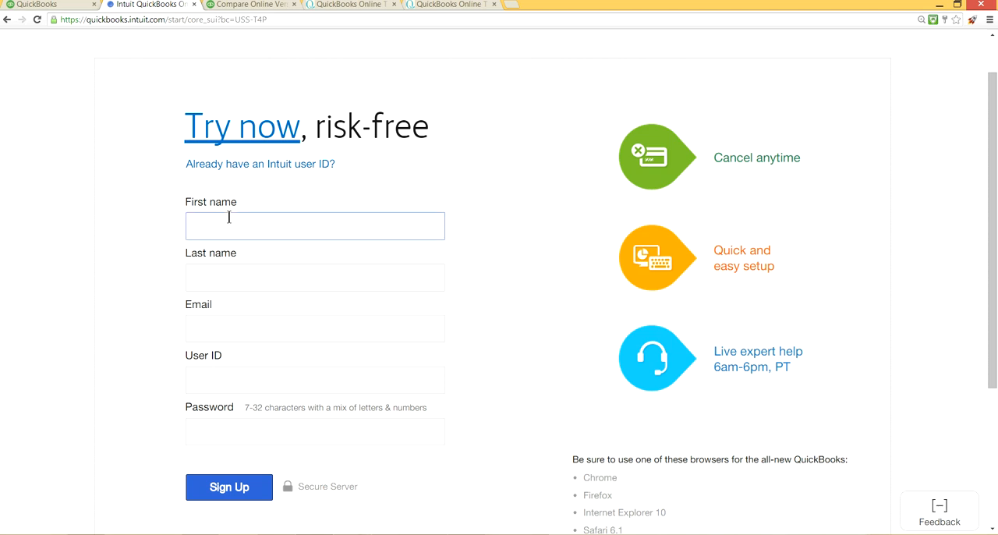
{"action": "left_click", "coordinate": [202, 329]}
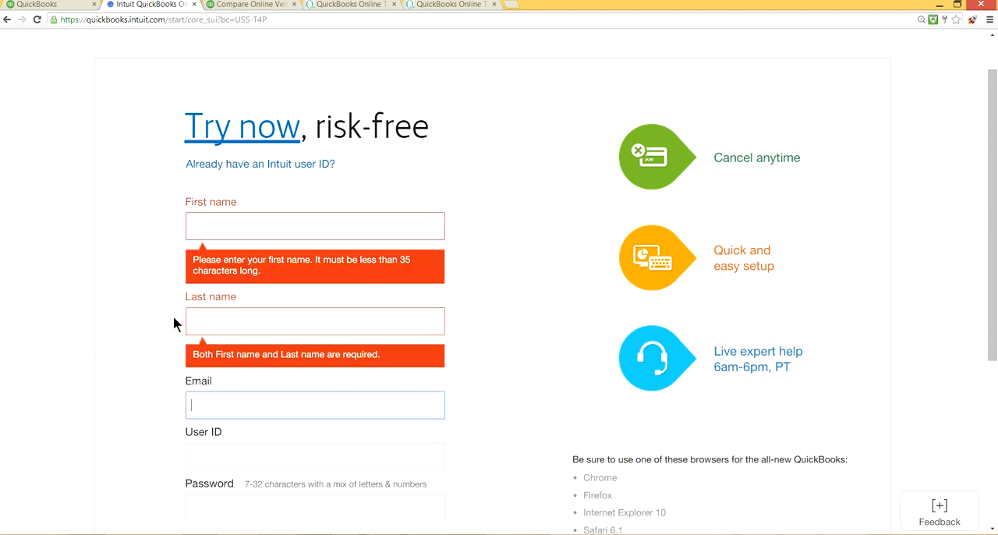
{"action": "left_click", "coordinate": [239, 322]}
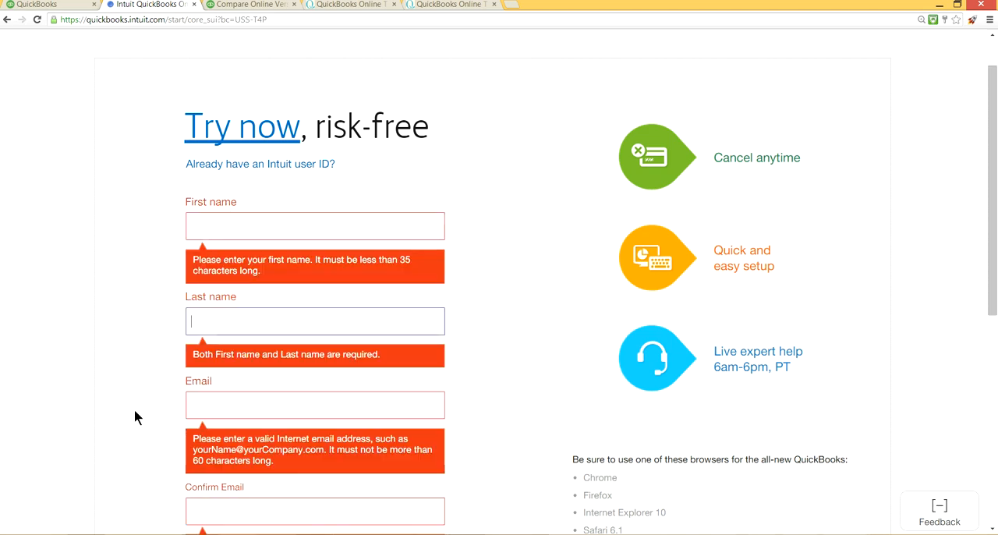
{"action": "scroll", "coordinate": [162, 445], "scroll_direction": "down", "scroll_amount": 1}
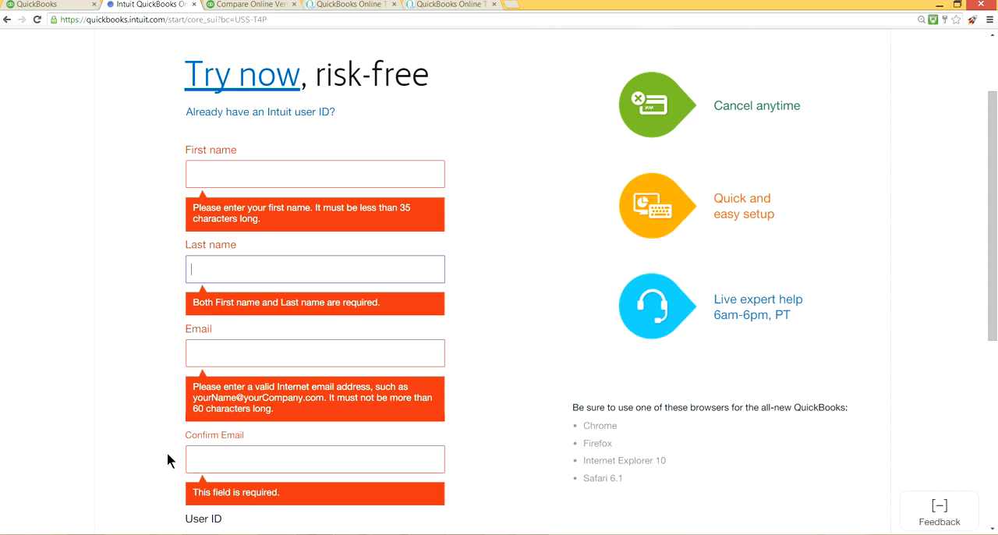
{"action": "scroll", "coordinate": [167, 456], "scroll_direction": "down", "scroll_amount": 3}
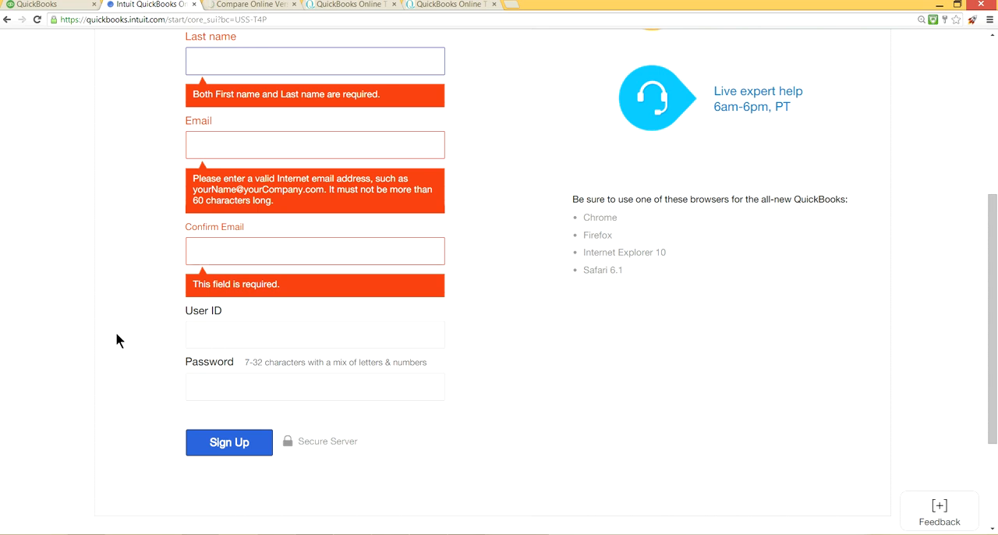
{"action": "scroll", "coordinate": [134, 312], "scroll_direction": "up", "scroll_amount": 3}
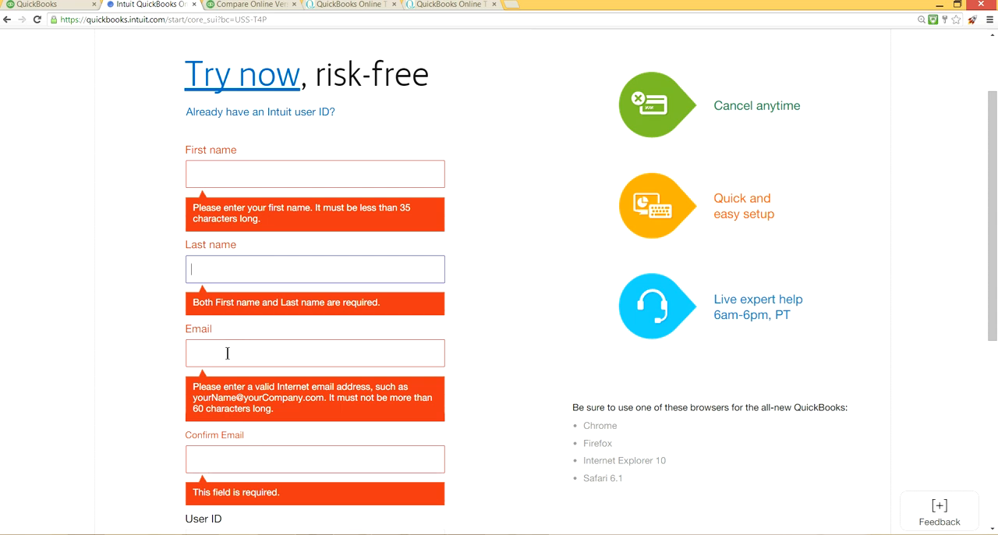
{"action": "scroll", "coordinate": [161, 444], "scroll_direction": "down", "scroll_amount": 3}
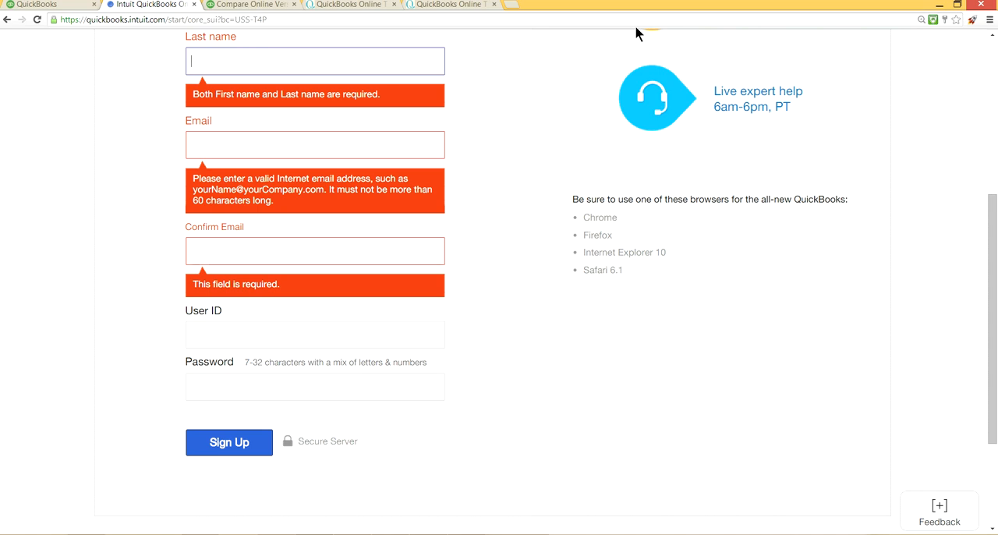
{"action": "scroll", "coordinate": [528, 99], "scroll_direction": "up", "scroll_amount": 1}
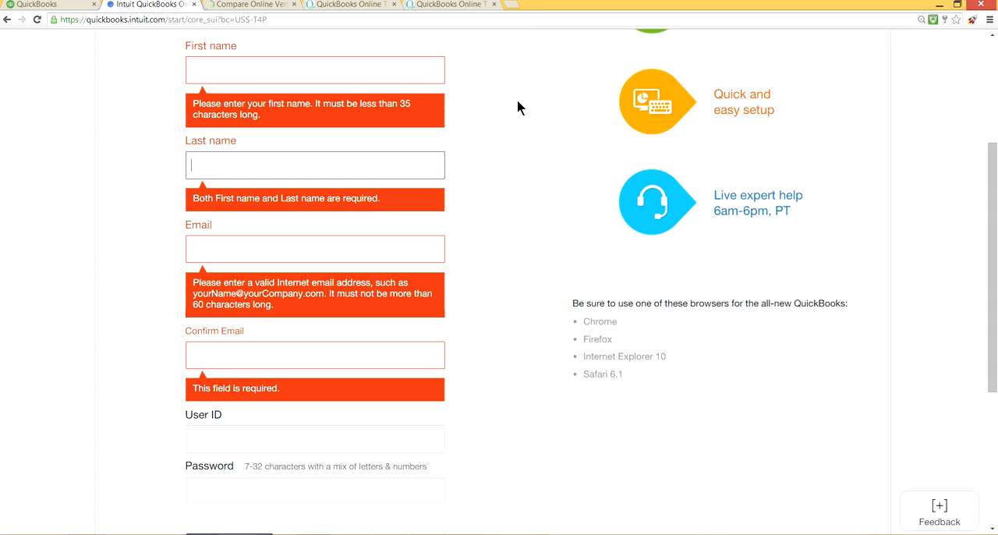
{"action": "scroll", "coordinate": [517, 100], "scroll_direction": "up", "scroll_amount": 2}
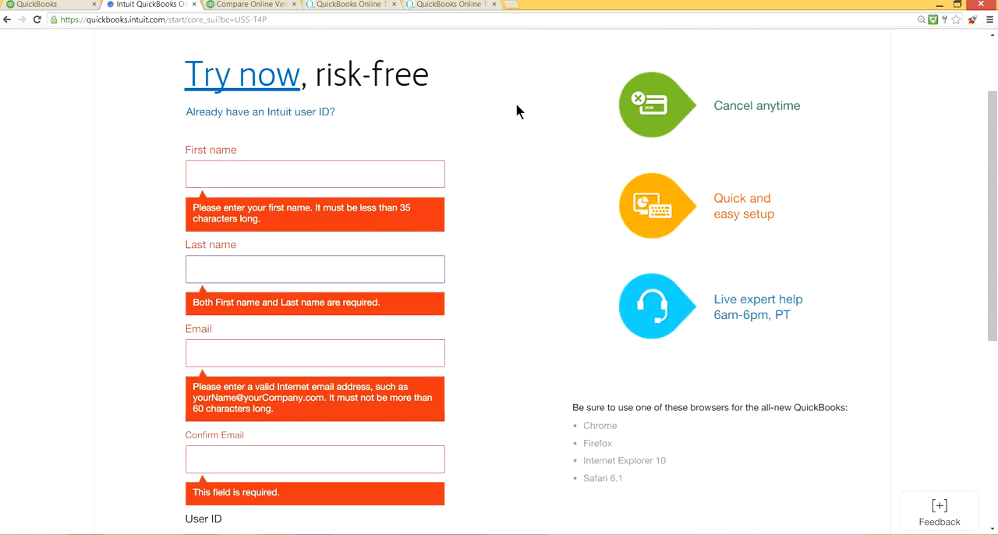
{"action": "scroll", "coordinate": [515, 109], "scroll_direction": "down", "scroll_amount": 1}
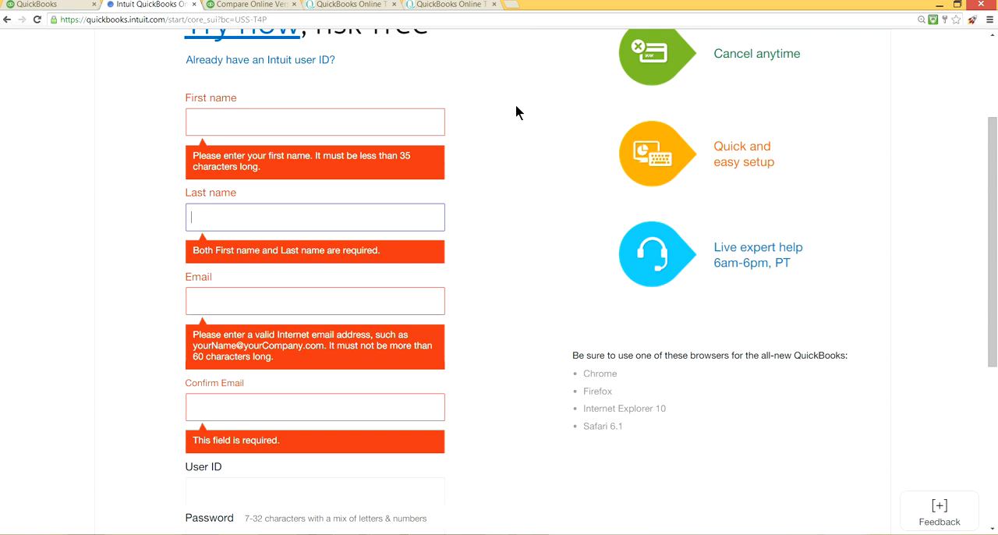
{"action": "scroll", "coordinate": [515, 107], "scroll_direction": "down", "scroll_amount": 1}
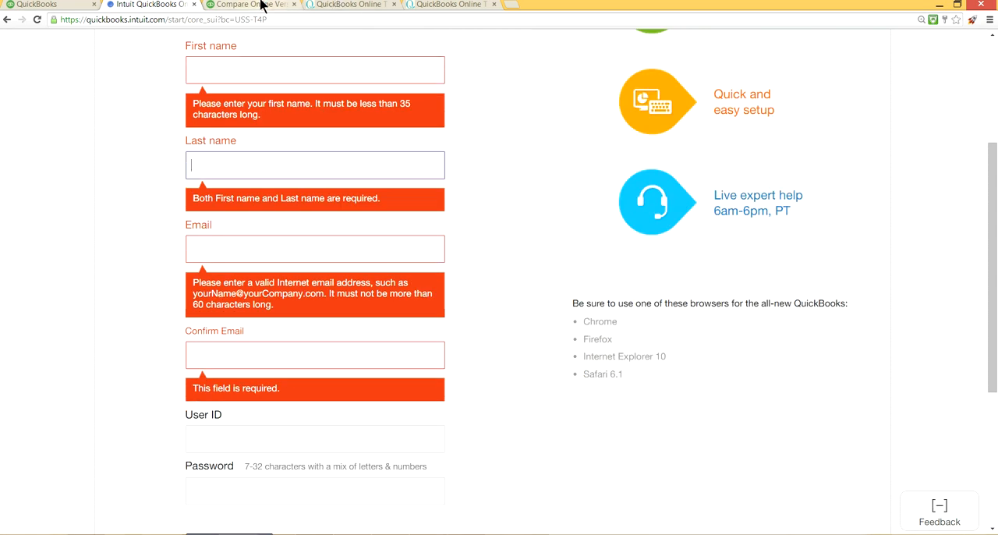
Step: Switch to the Simple Start company file, open a blank invoice form to view it, and close it without entering anything
{"action": "left_click", "coordinate": [53, 10]}
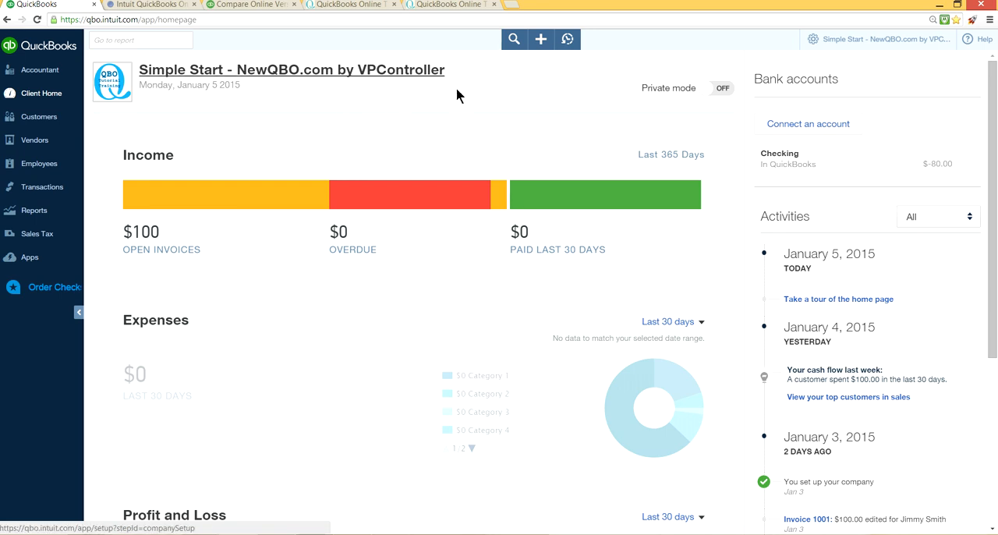
{"action": "left_click", "coordinate": [542, 43]}
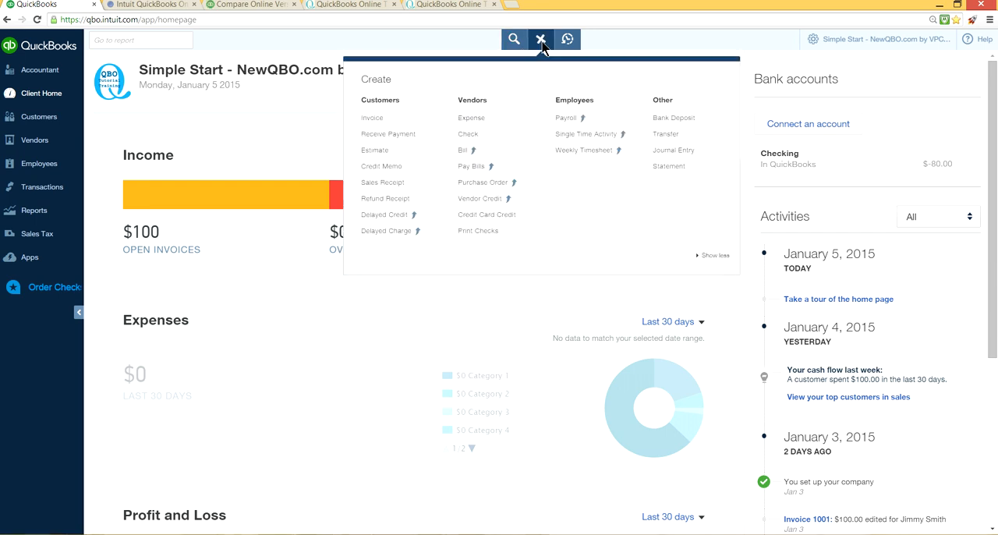
{"action": "left_click", "coordinate": [372, 119]}
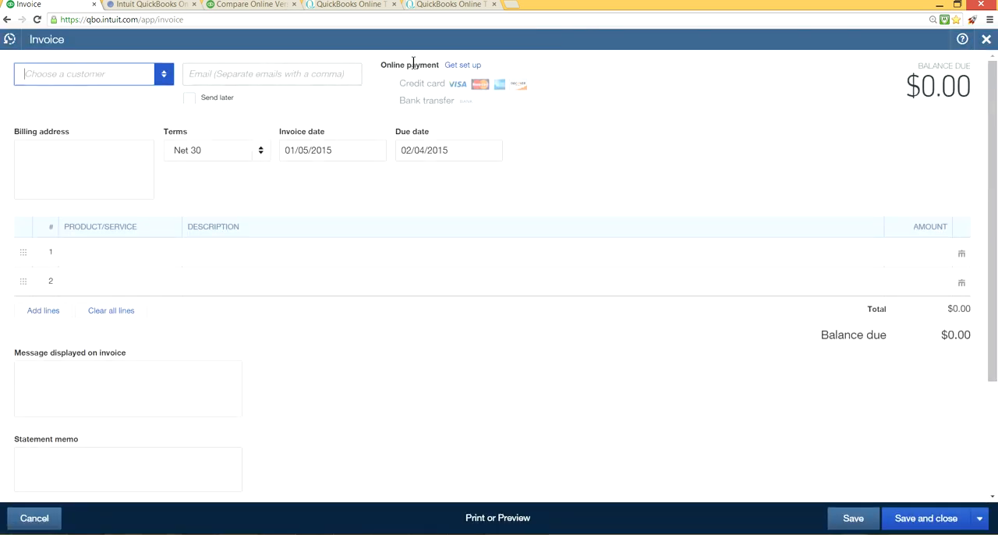
{"action": "left_click", "coordinate": [988, 39]}
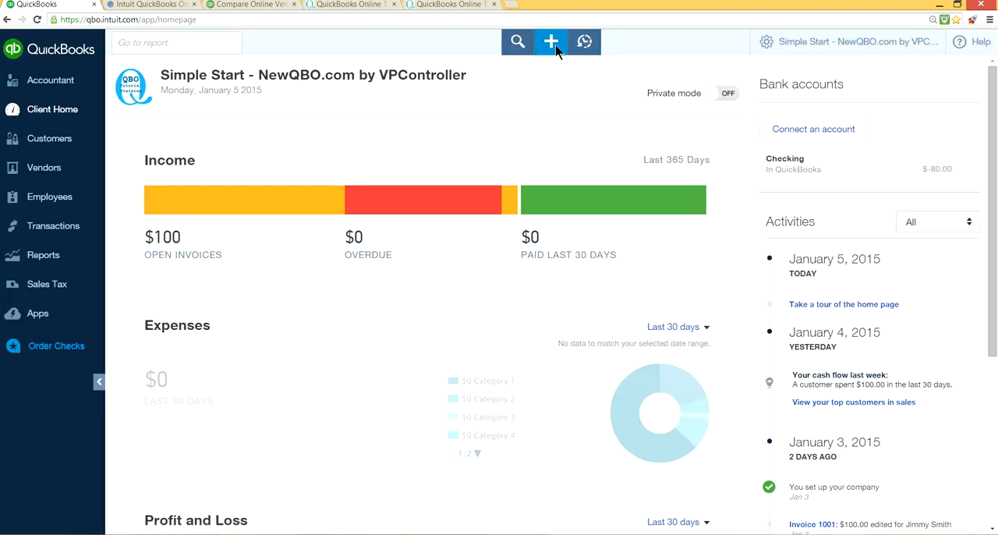
Step: Open the Weekly Timesheet feature to view the upgrade comparison, recheck the available transaction types, and return to the client home page
{"action": "left_click", "coordinate": [555, 48]}
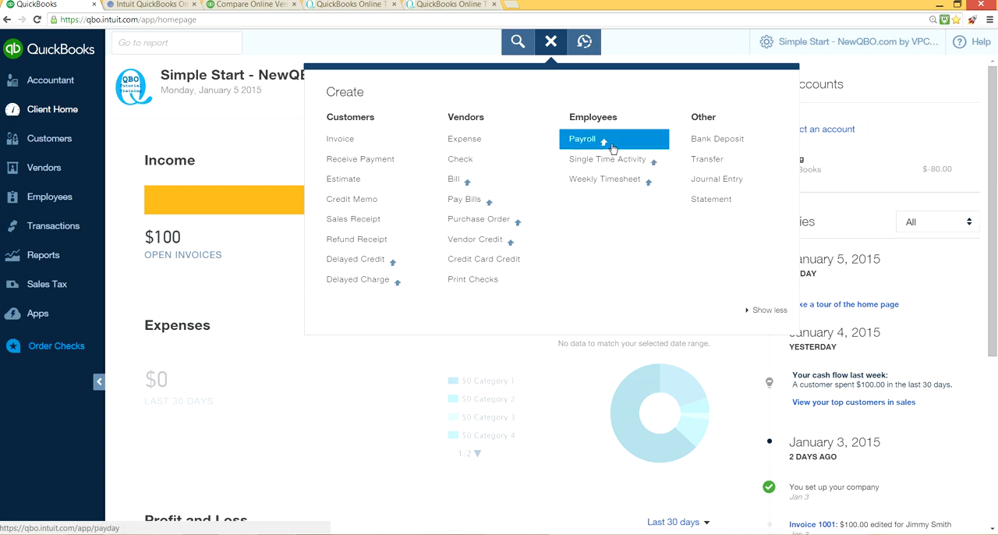
{"action": "left_click", "coordinate": [629, 181]}
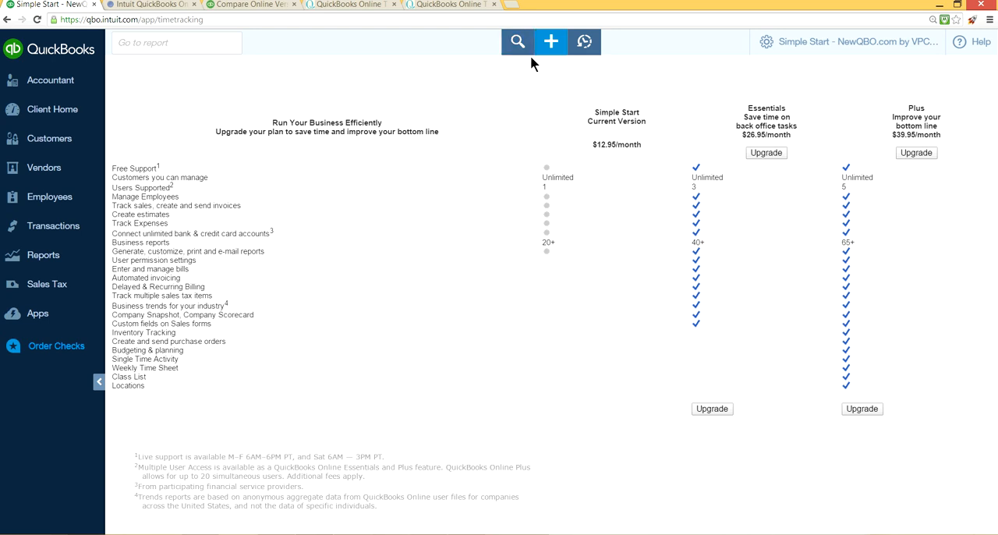
{"action": "left_click", "coordinate": [552, 45]}
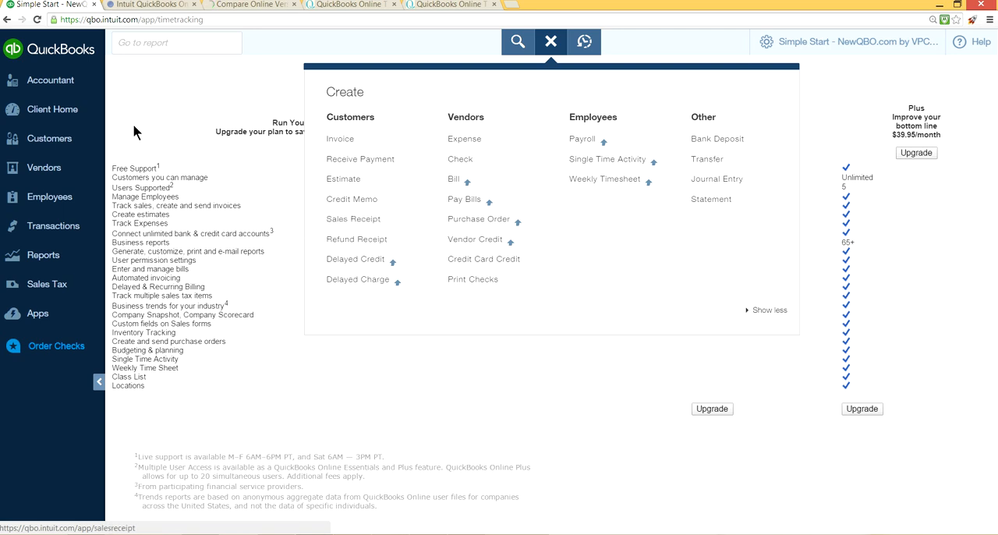
{"action": "left_click", "coordinate": [75, 114]}
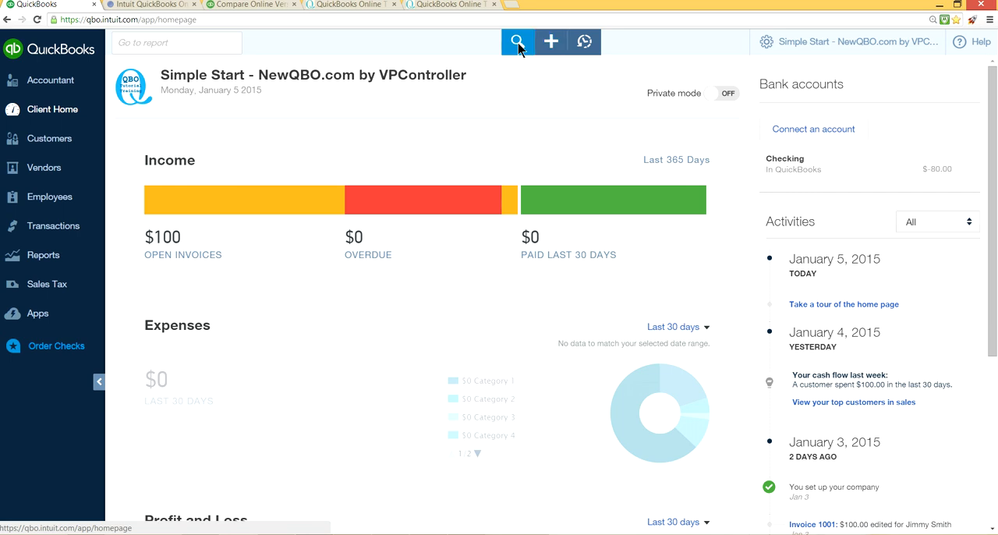
Step: Open the advanced transaction search and examine the available transaction types and filter fields without changing them
{"action": "left_click", "coordinate": [518, 44]}
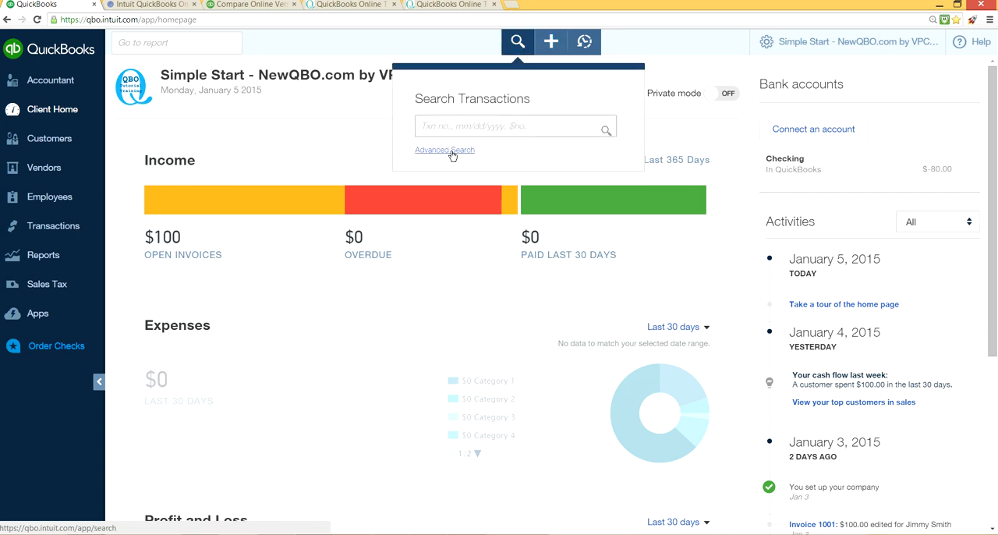
{"action": "left_click", "coordinate": [423, 154]}
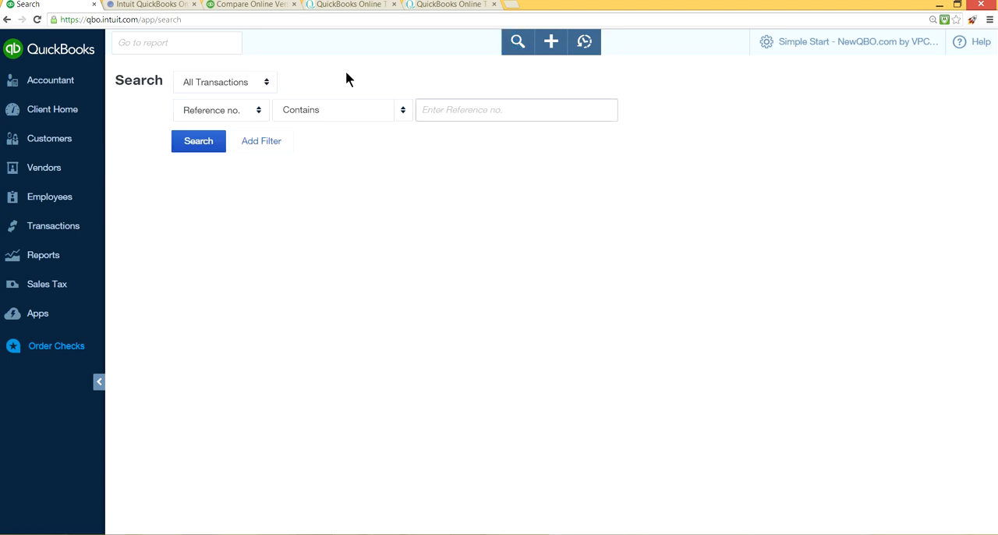
{"action": "left_click", "coordinate": [263, 87]}
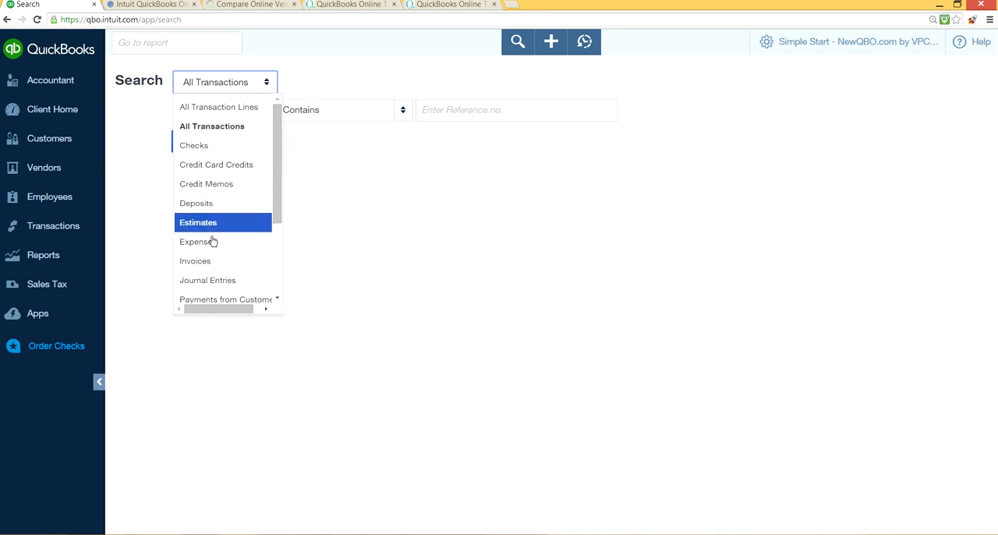
{"action": "left_click", "coordinate": [319, 69]}
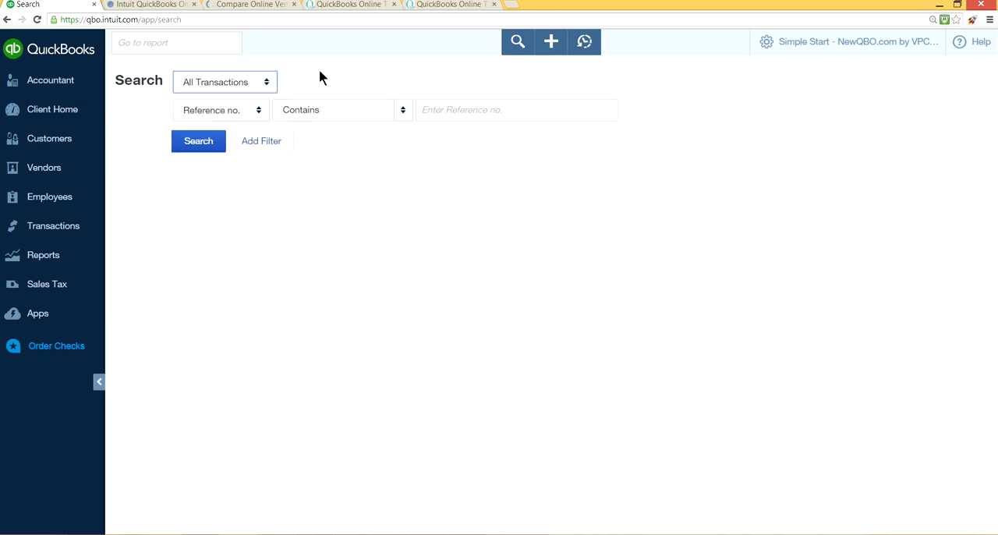
{"action": "left_click", "coordinate": [258, 110]}
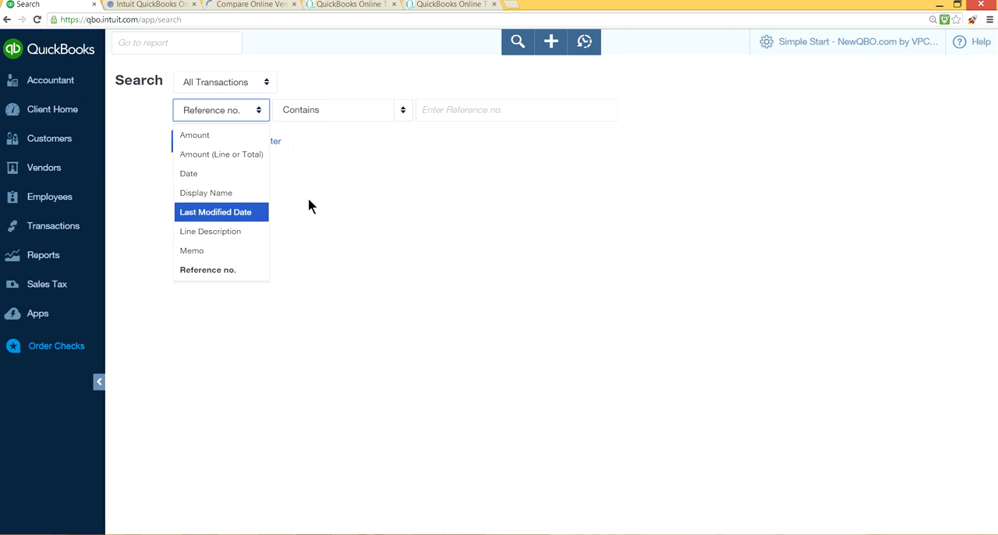
{"action": "left_click", "coordinate": [351, 188]}
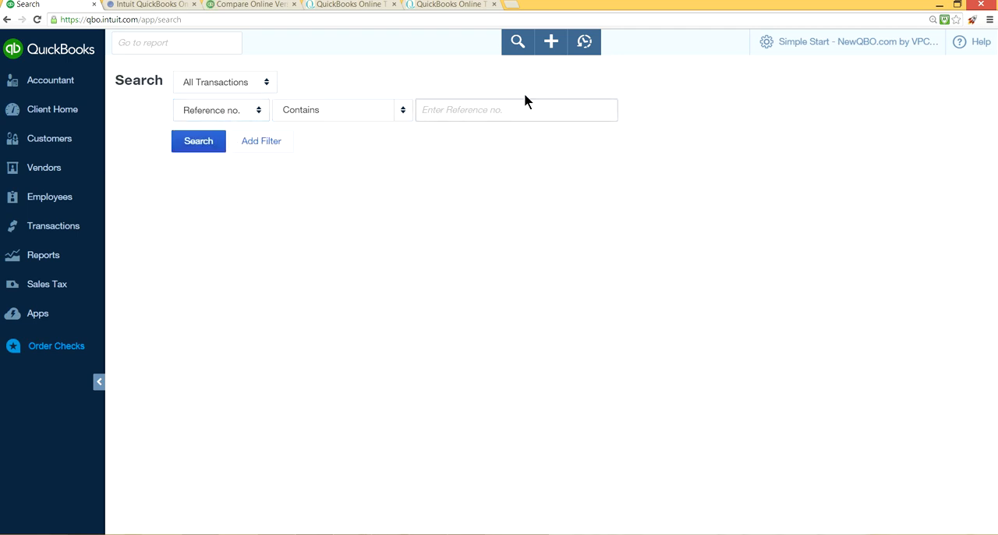
Step: Return to the client home page and inspect the open, overdue and paid segments of the income chart
{"action": "left_click", "coordinate": [78, 111]}
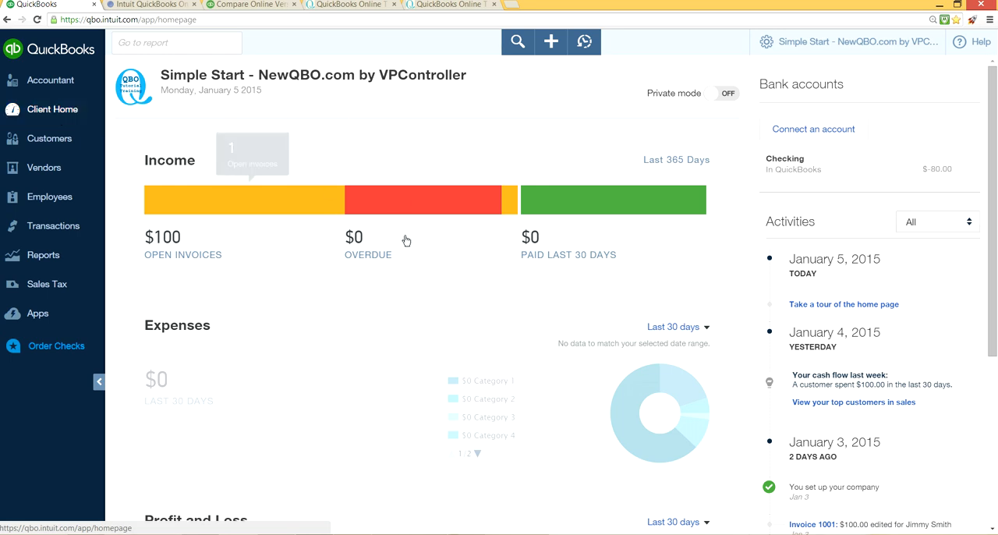
{"action": "mouse_move", "coordinate": [447, 194]}
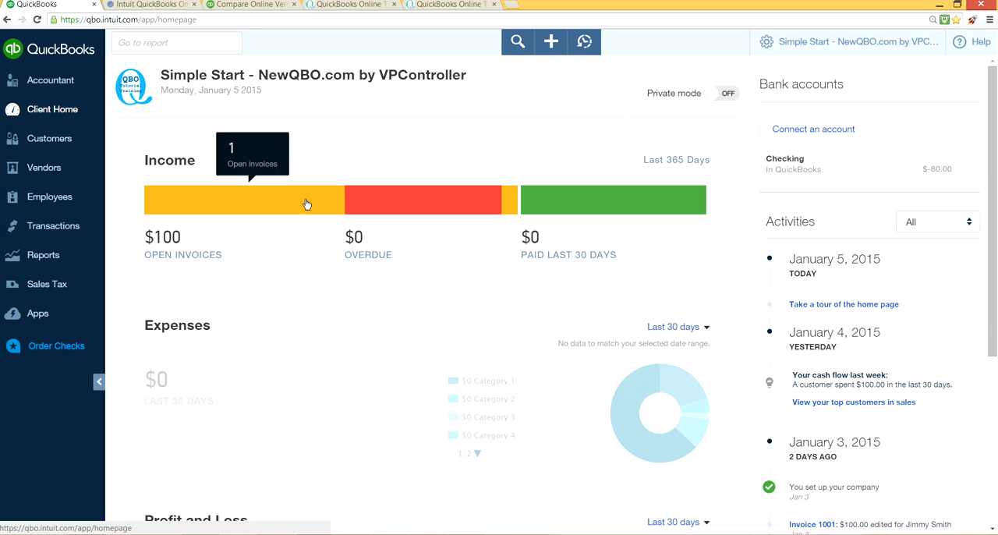
{"action": "mouse_move", "coordinate": [587, 210]}
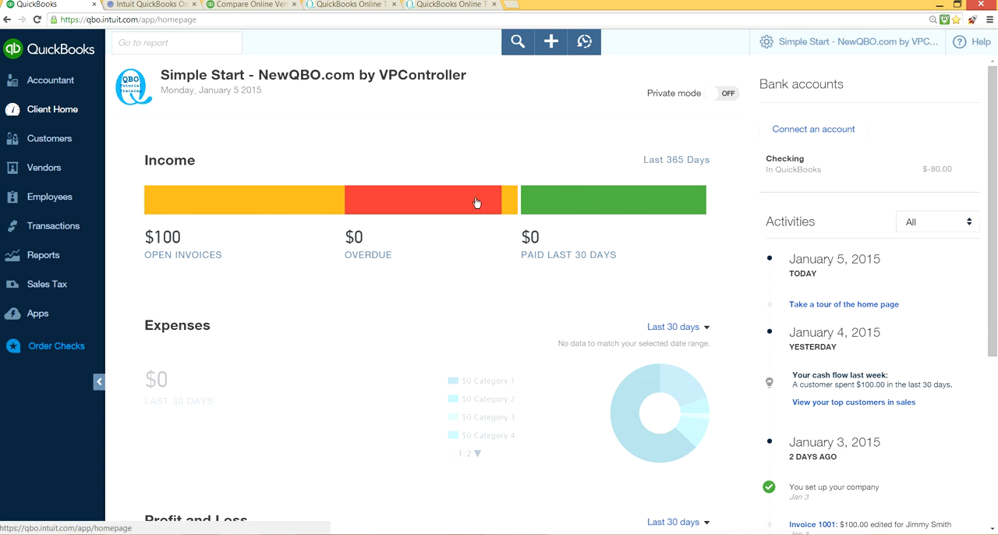
{"action": "mouse_move", "coordinate": [242, 208]}
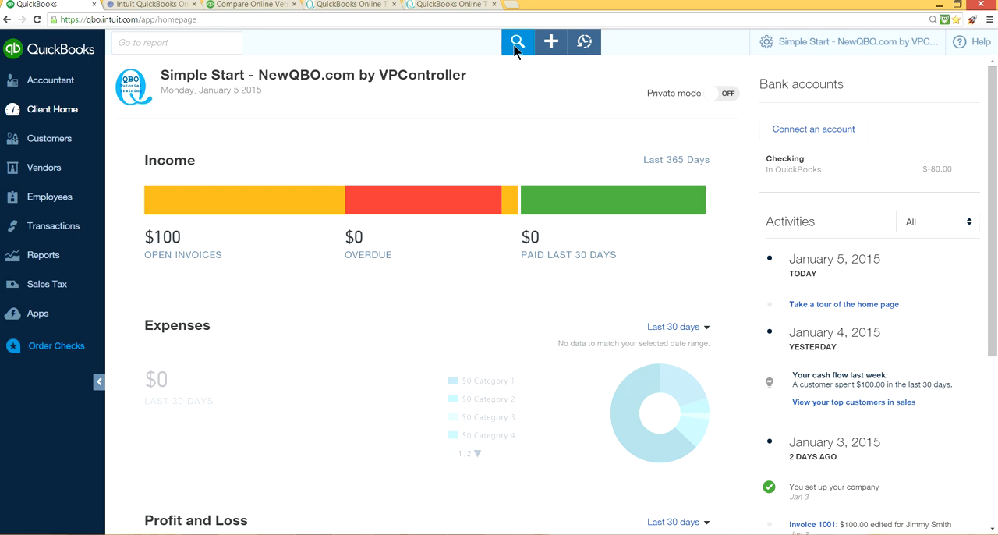
Step: Review the recent transactions list and the company's settings, lists and tools options
{"action": "left_click", "coordinate": [585, 45]}
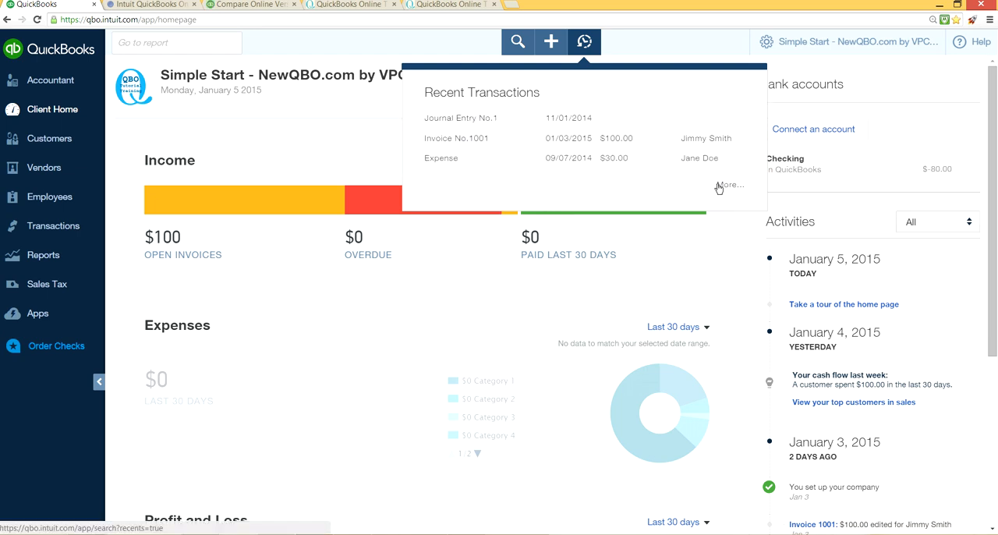
{"action": "left_click", "coordinate": [656, 42]}
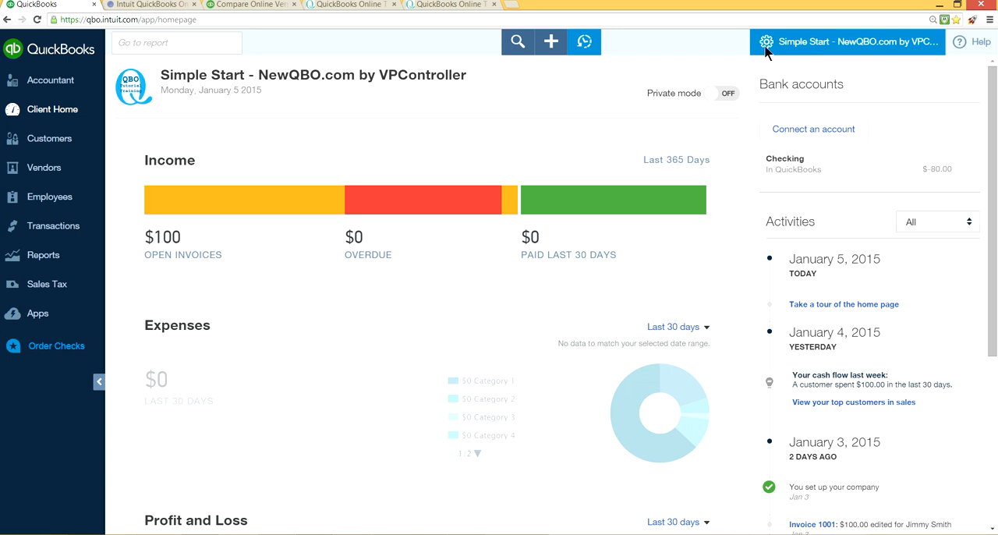
{"action": "left_click", "coordinate": [822, 47]}
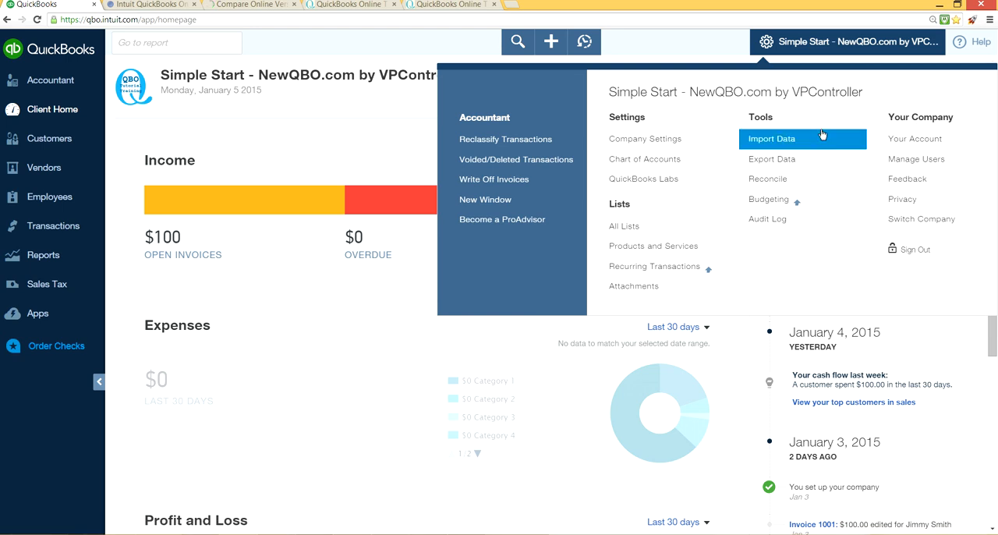
{"action": "left_click", "coordinate": [352, 120]}
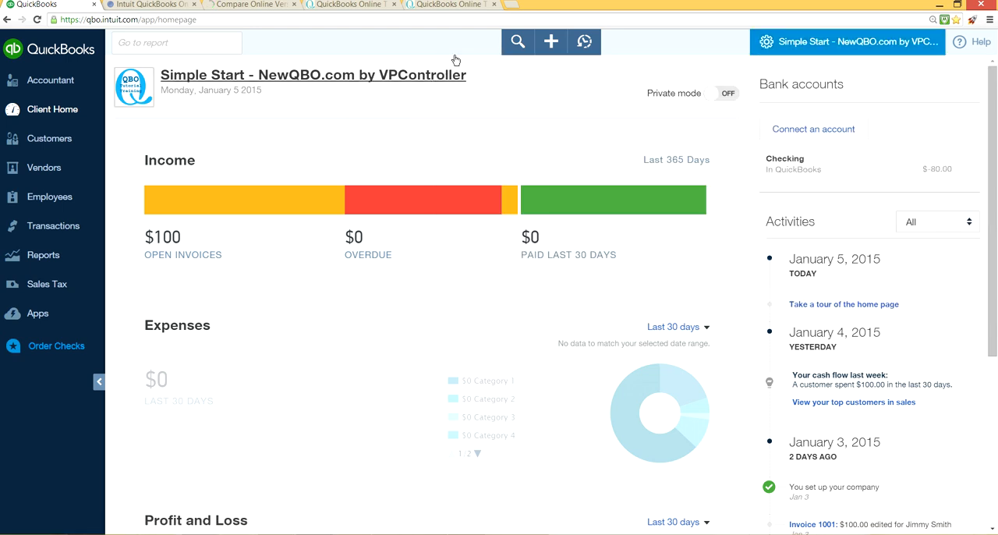
Step: Look up the qbo.intuit.com address in a new browser tab and view the newqbo.com site before returning to the company home page
{"action": "left_click", "coordinate": [511, 4]}
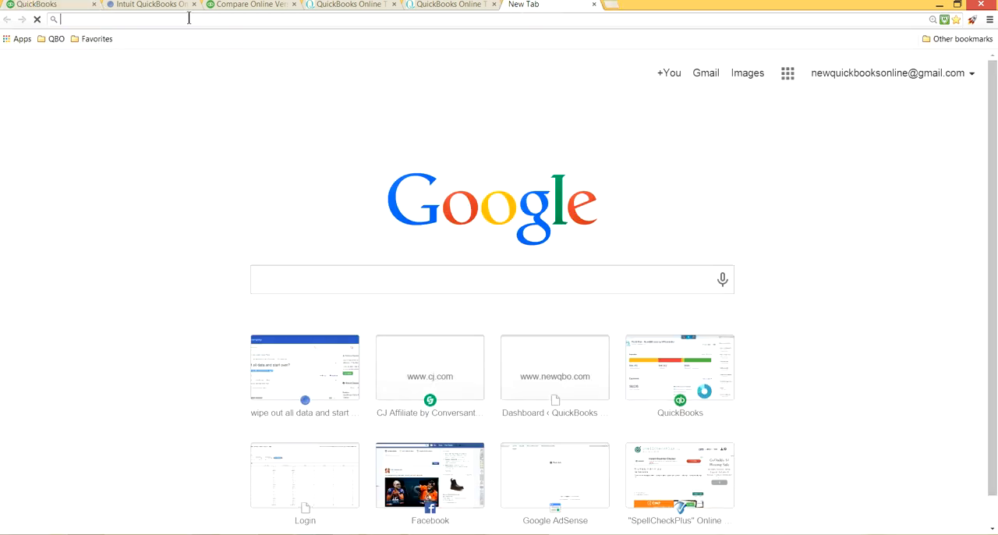
{"action": "type", "text": "qbo.intuit.com"}
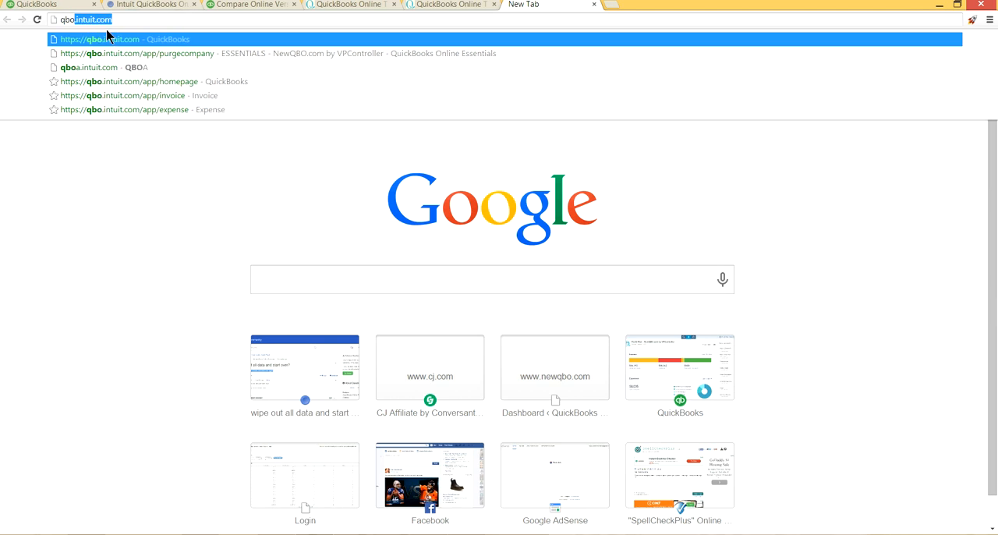
{"action": "left_click", "coordinate": [472, 4]}
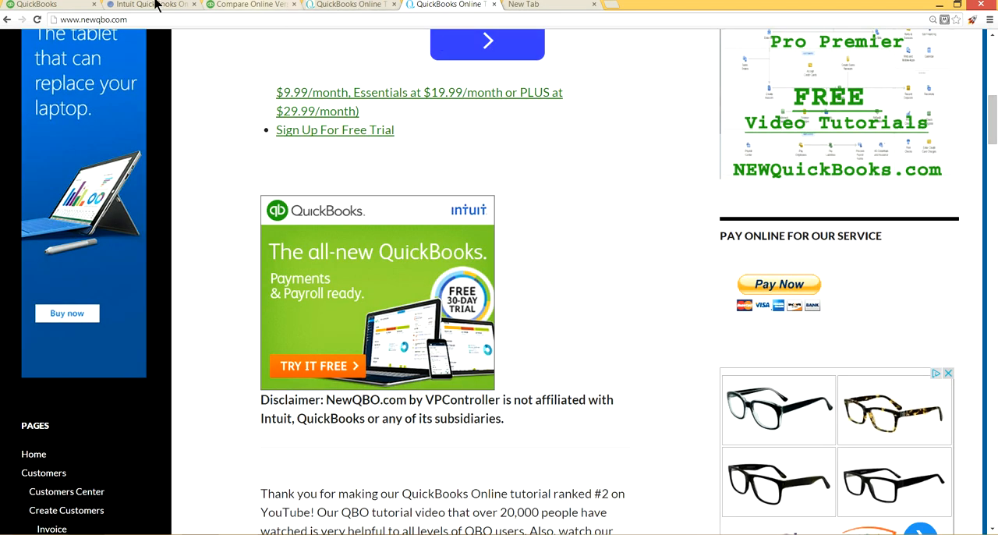
{"action": "left_click", "coordinate": [44, 5]}
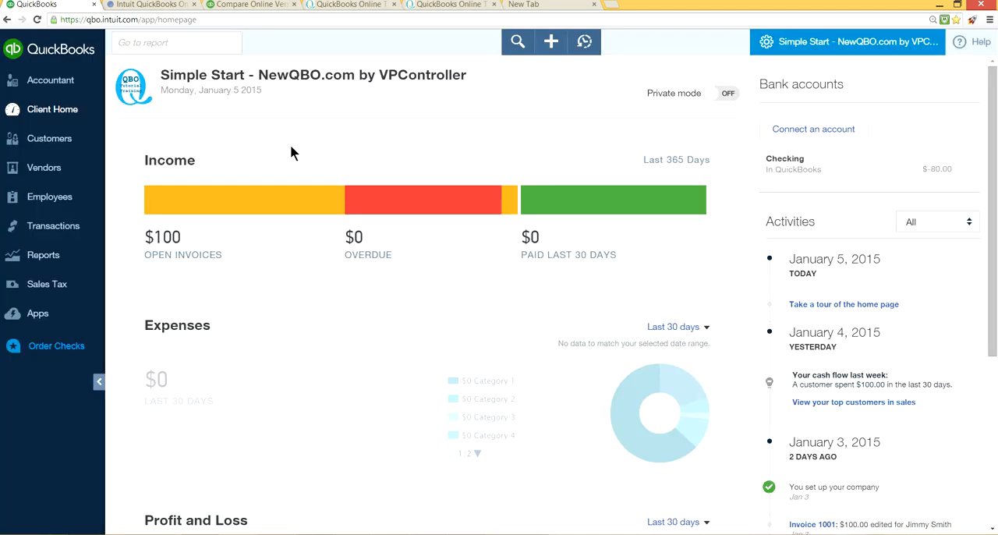
Step: Edit the contact info in the company settings, with NewQBO.com as the company website, and save it
{"action": "left_click", "coordinate": [841, 43]}
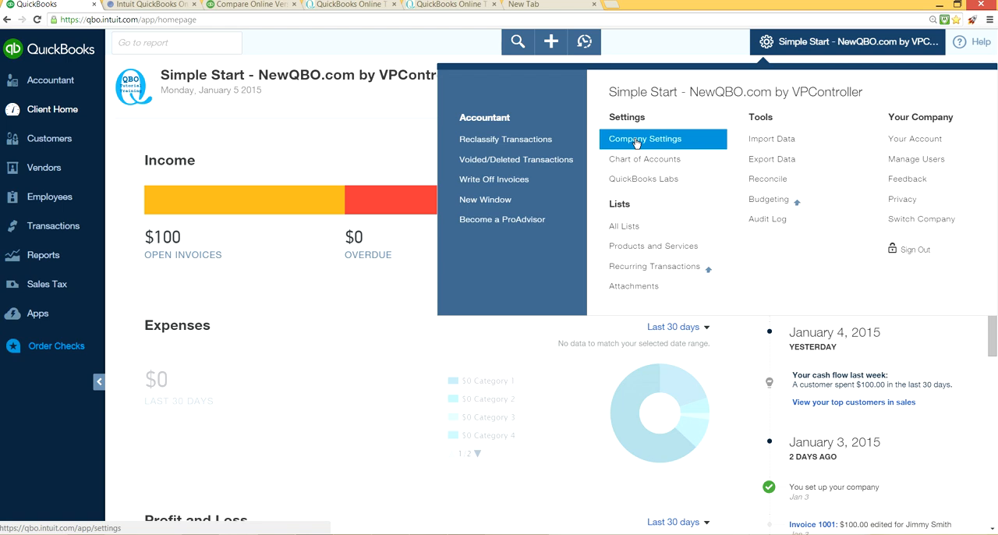
{"action": "left_click", "coordinate": [636, 145]}
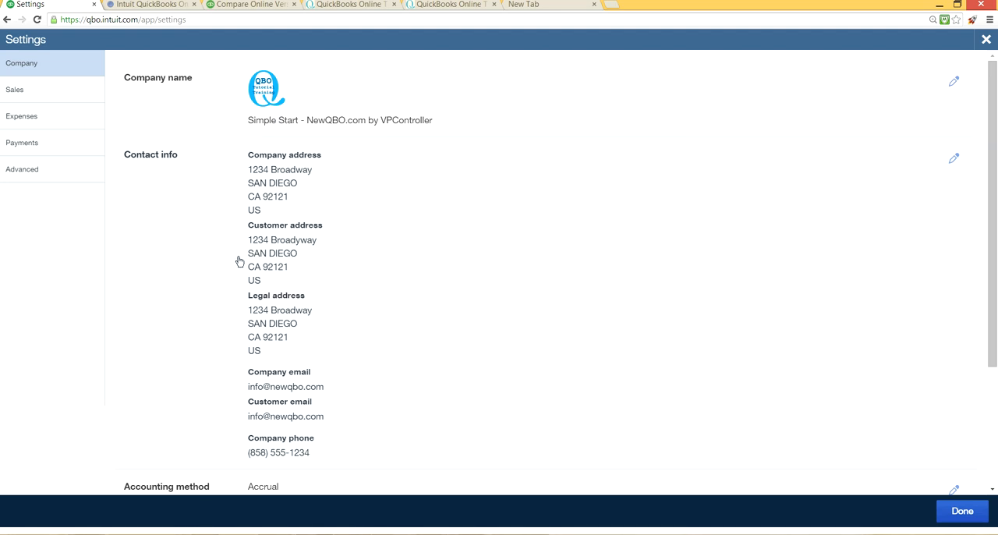
{"action": "left_click", "coordinate": [337, 265]}
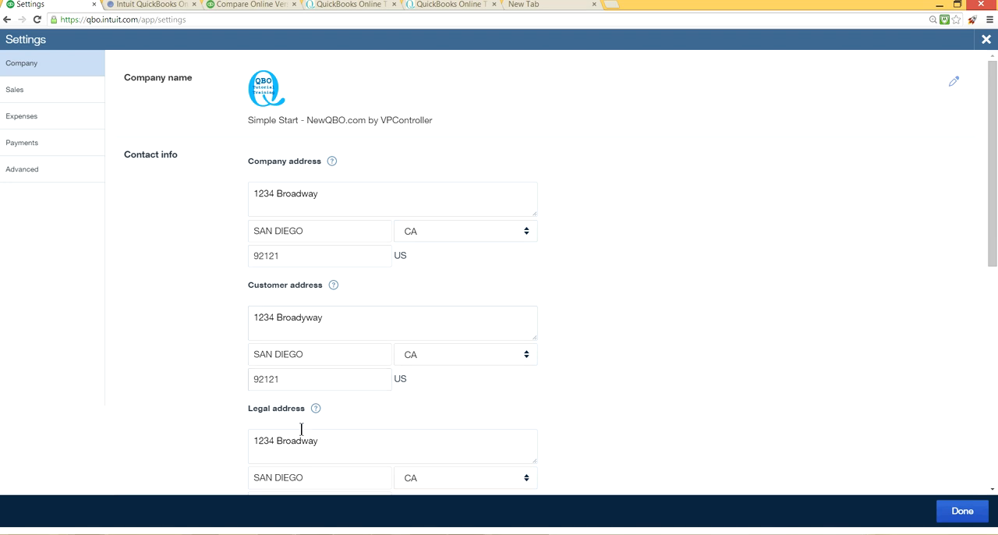
{"action": "scroll", "coordinate": [724, 415], "scroll_direction": "down", "scroll_amount": 5}
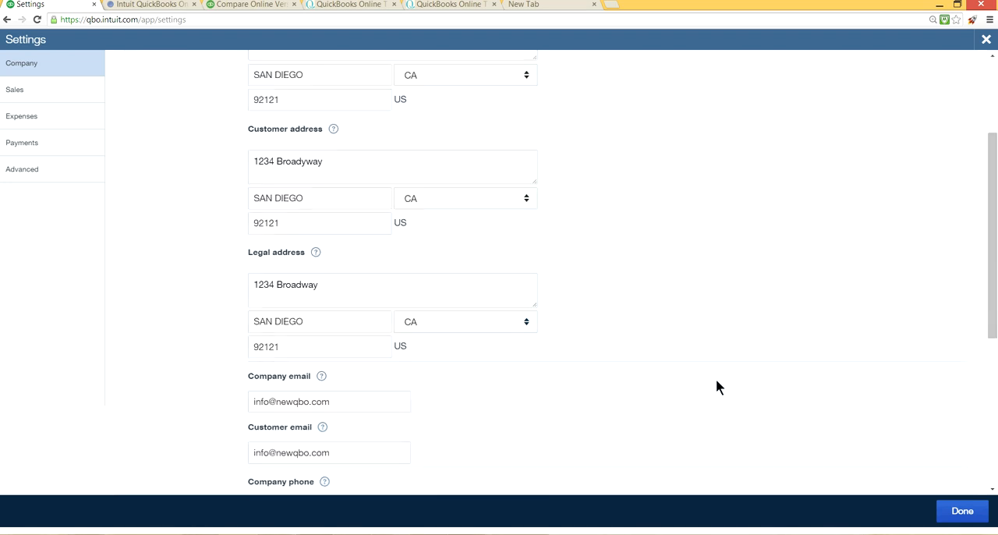
{"action": "left_click", "coordinate": [355, 444]}
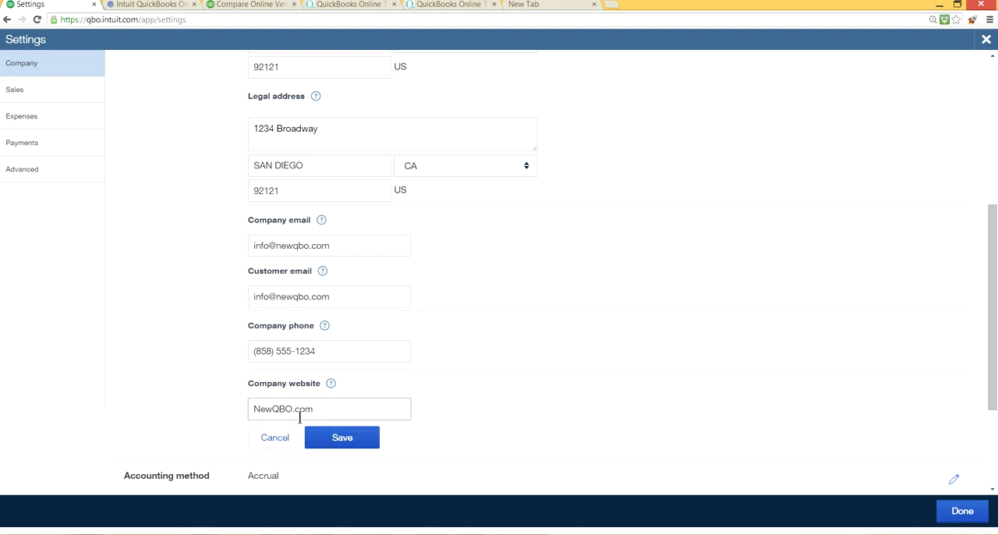
{"action": "left_click", "coordinate": [343, 438]}
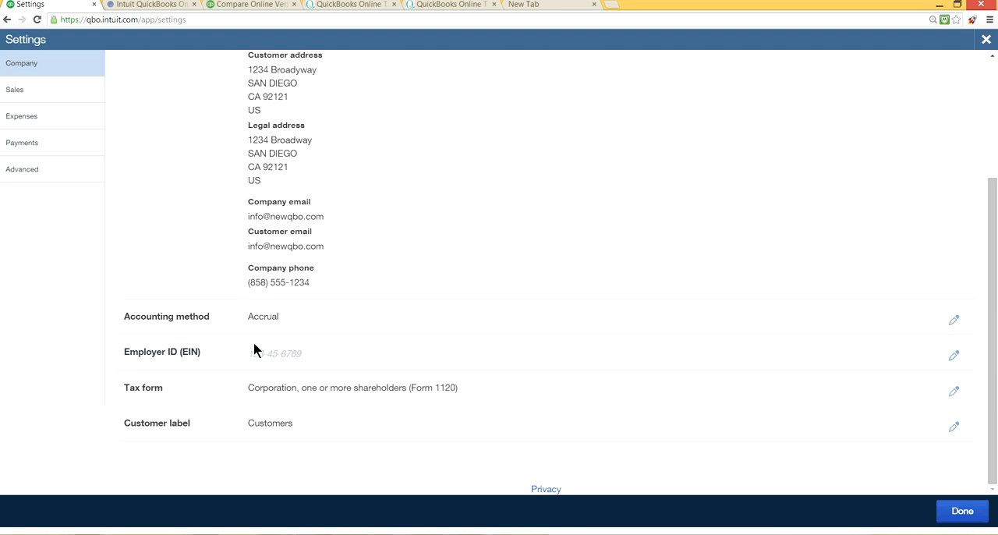
Step: Review the company settings, including accounting method, employer ID, tax form and customer label, and close them
{"action": "scroll", "coordinate": [227, 328], "scroll_direction": "up", "scroll_amount": 4}
{"action": "scroll", "coordinate": [249, 380], "scroll_direction": "down", "scroll_amount": 3}
{"action": "scroll", "coordinate": [219, 215], "scroll_direction": "up", "scroll_amount": 3}
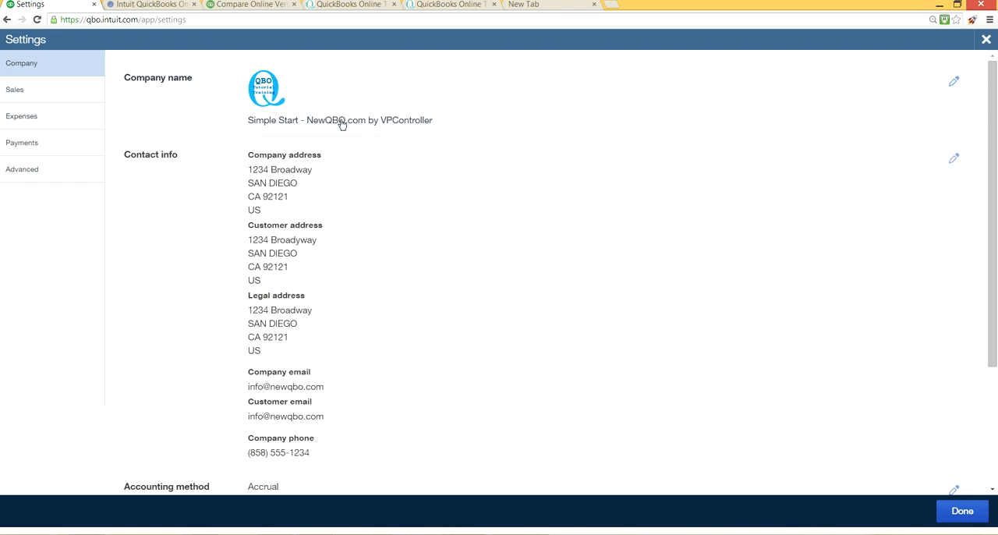
{"action": "left_click", "coordinate": [986, 39]}
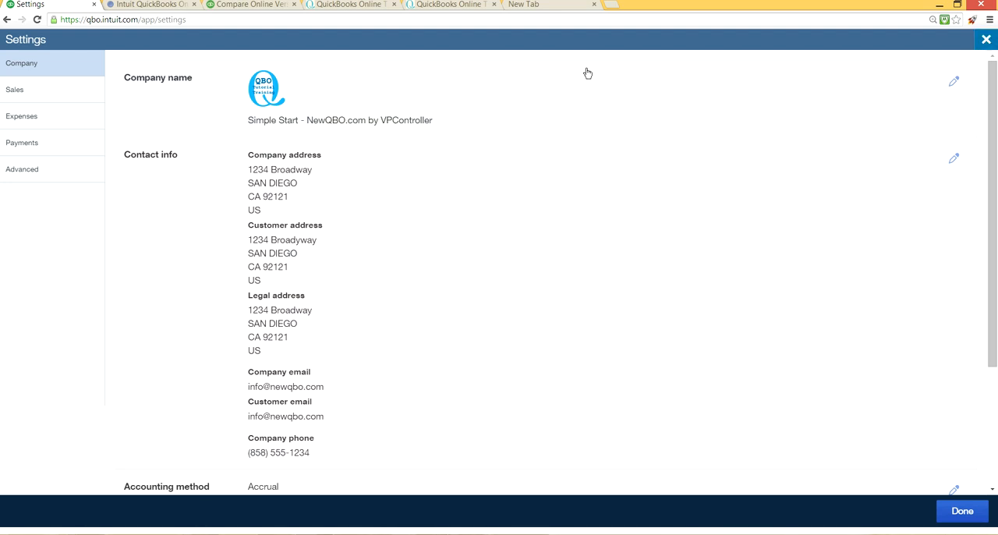
Step: Open the basic company setup form through the logo on the home page, view its fields, and close it
{"action": "left_click", "coordinate": [131, 94]}
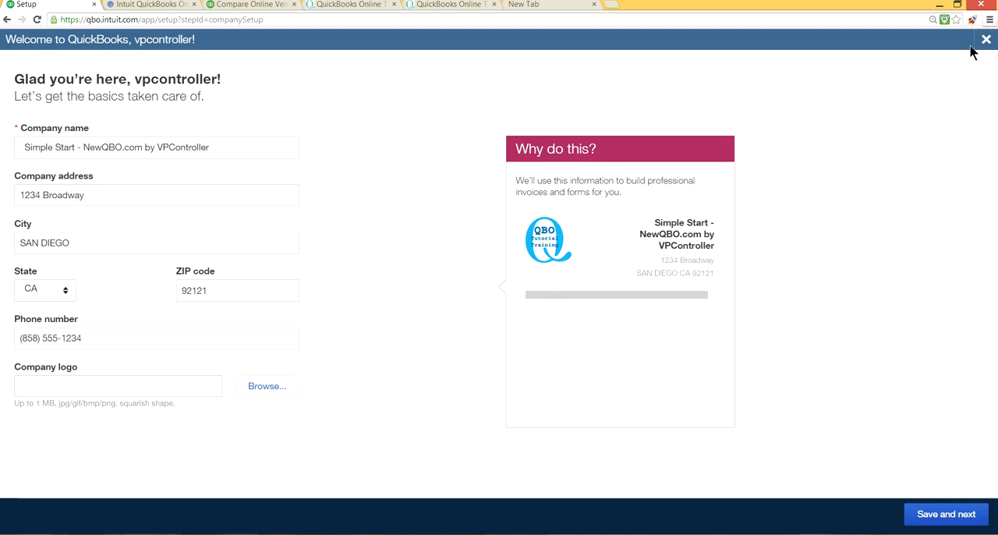
{"action": "mouse_move", "coordinate": [980, 47]}
{"action": "left_click", "coordinate": [985, 40]}
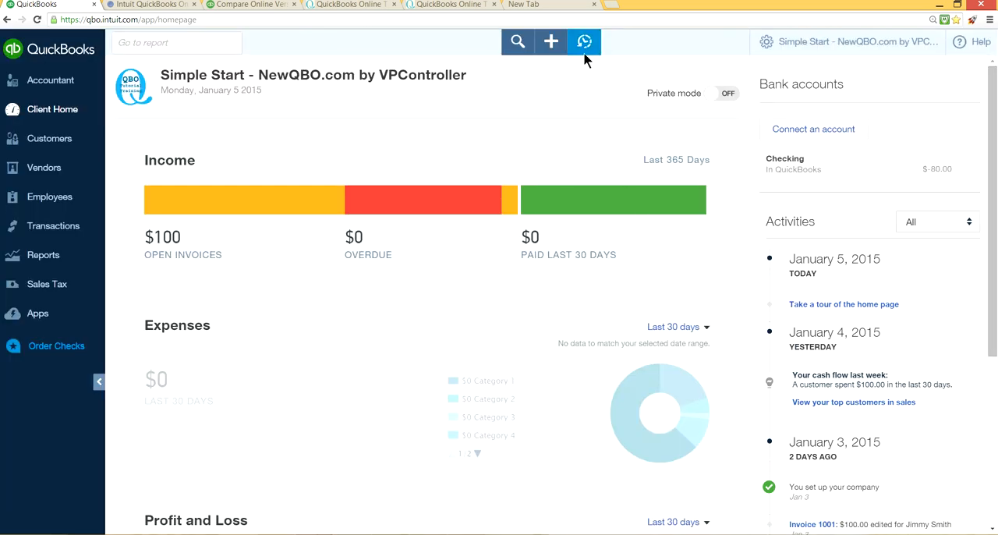
Step: Open the company settings, look over the contact info and accounting method, and close them
{"action": "left_click", "coordinate": [814, 42]}
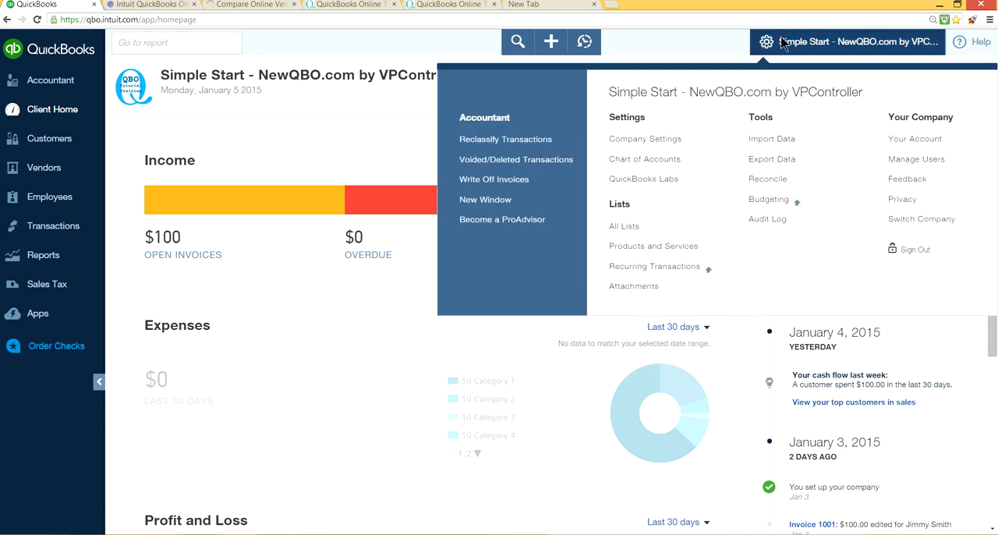
{"action": "left_click", "coordinate": [638, 140]}
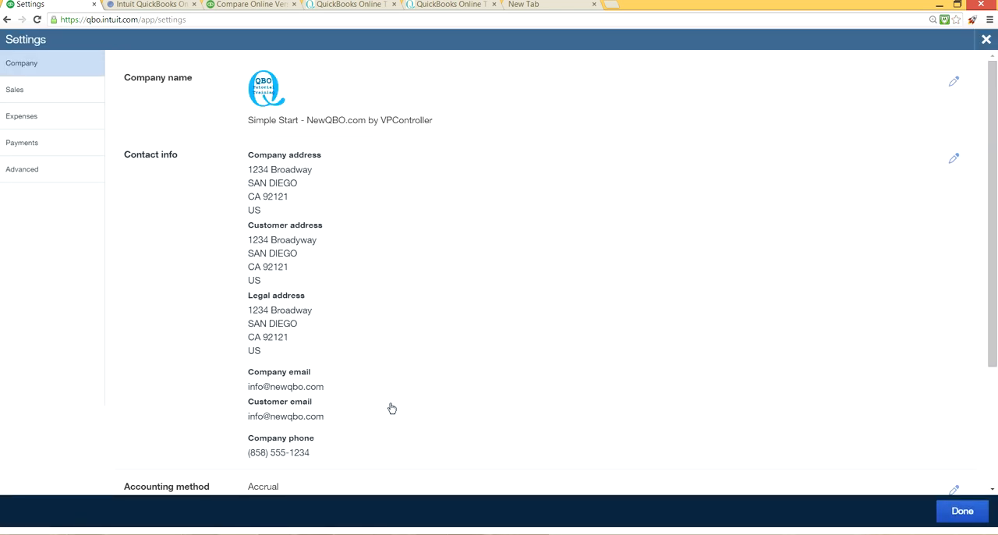
{"action": "scroll", "coordinate": [386, 413], "scroll_direction": "down", "scroll_amount": 2}
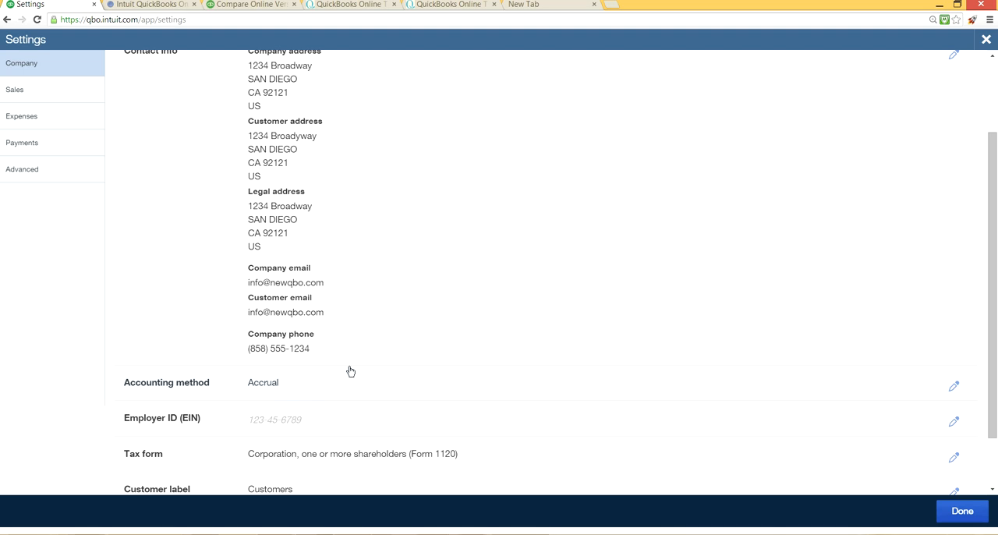
{"action": "key", "text": "Escape"}
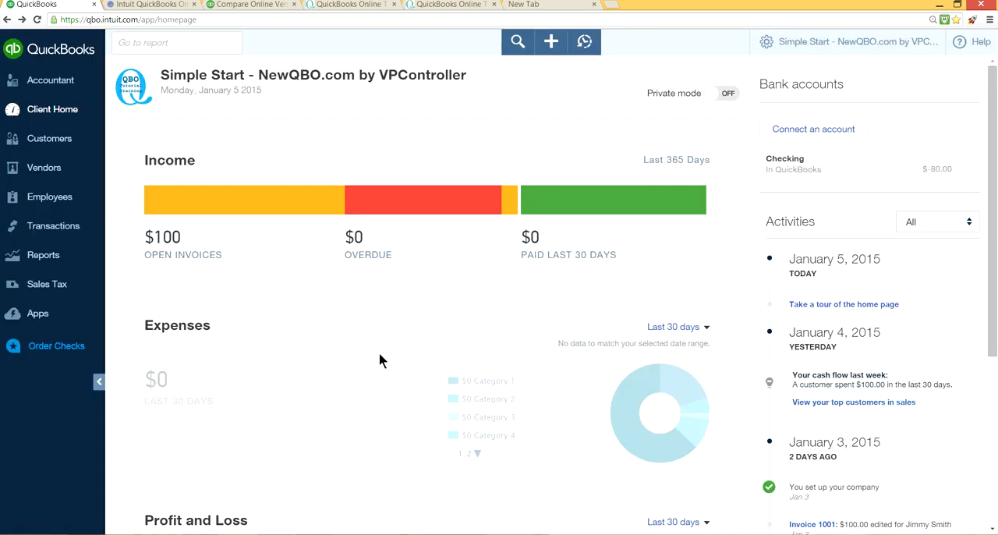
Step: Reopen the company settings, check the accounting method choices, and save the method as Accrual
{"action": "left_click", "coordinate": [854, 41]}
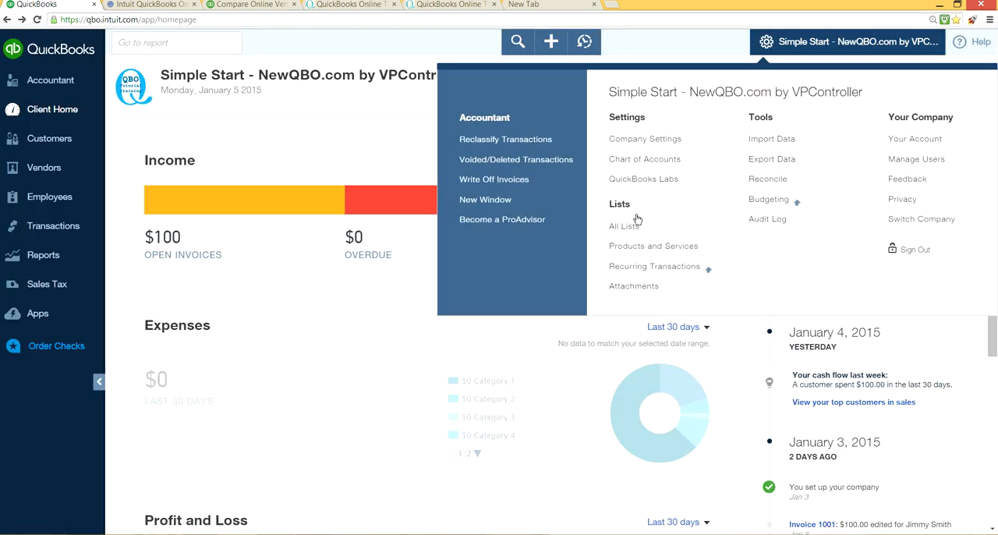
{"action": "left_click", "coordinate": [644, 139]}
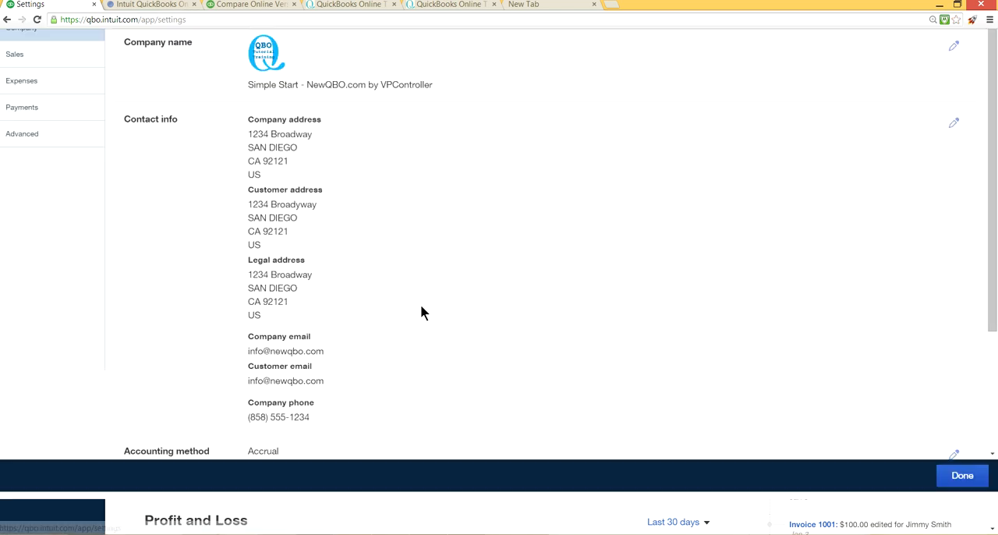
{"action": "scroll", "coordinate": [398, 468], "scroll_direction": "down", "scroll_amount": 2}
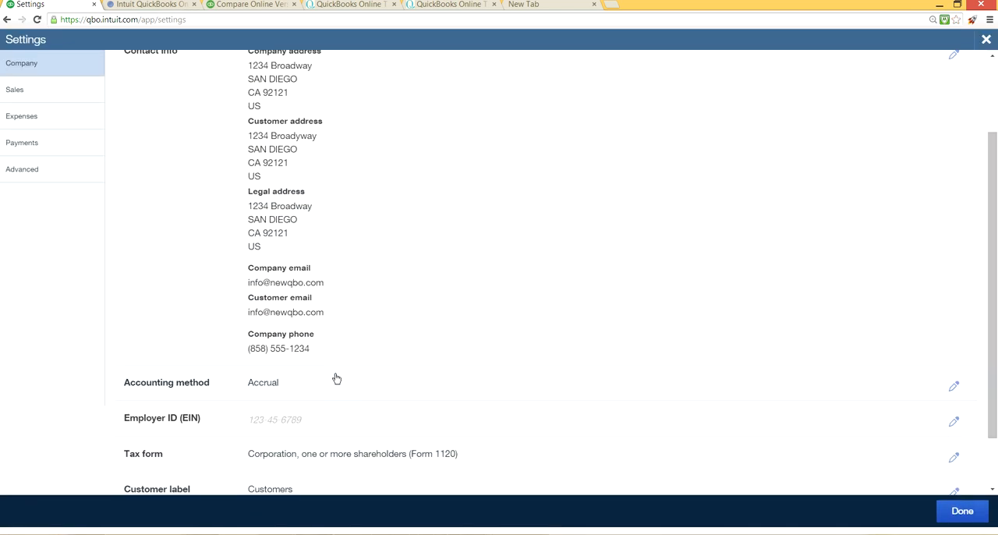
{"action": "left_click", "coordinate": [436, 388]}
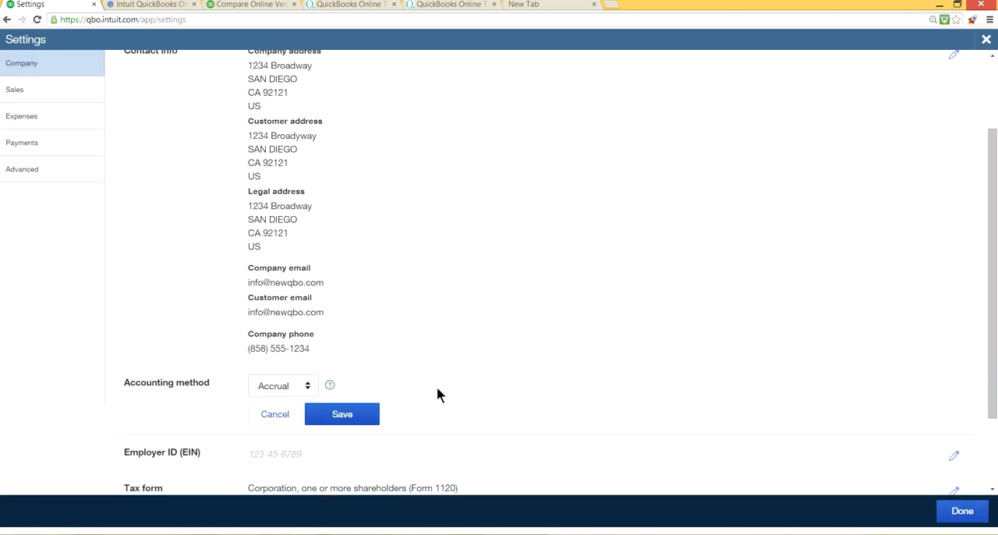
{"action": "left_click", "coordinate": [308, 385]}
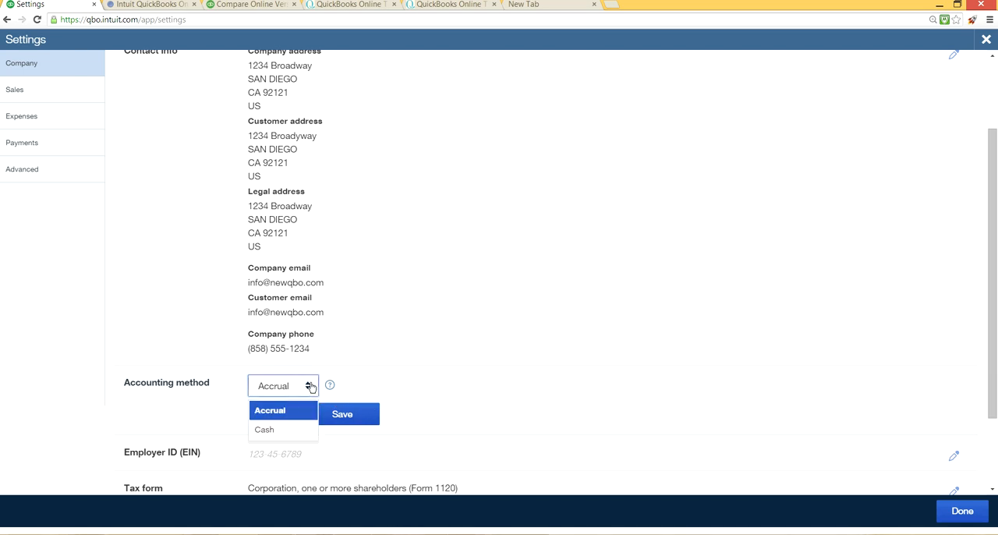
{"action": "left_click", "coordinate": [269, 414]}
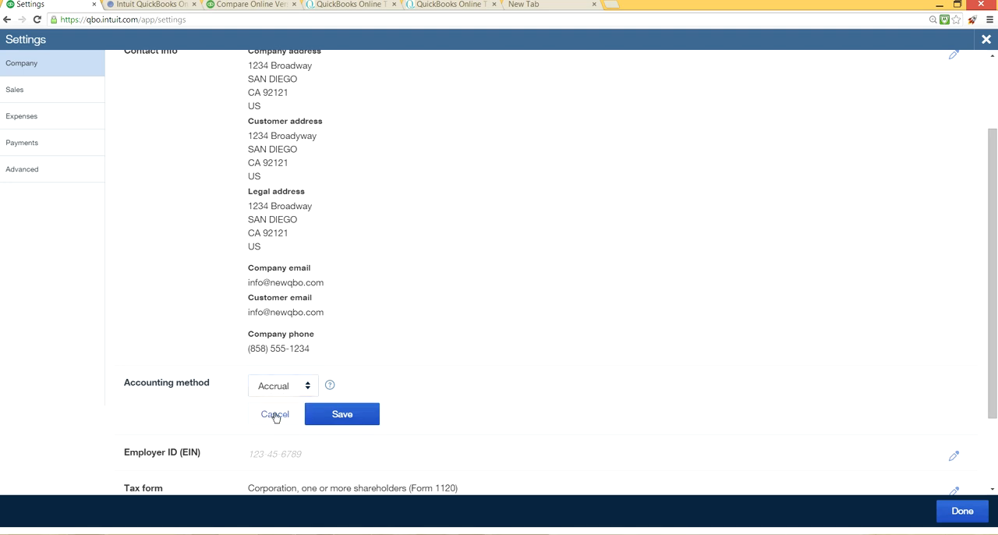
{"action": "left_click", "coordinate": [364, 420]}
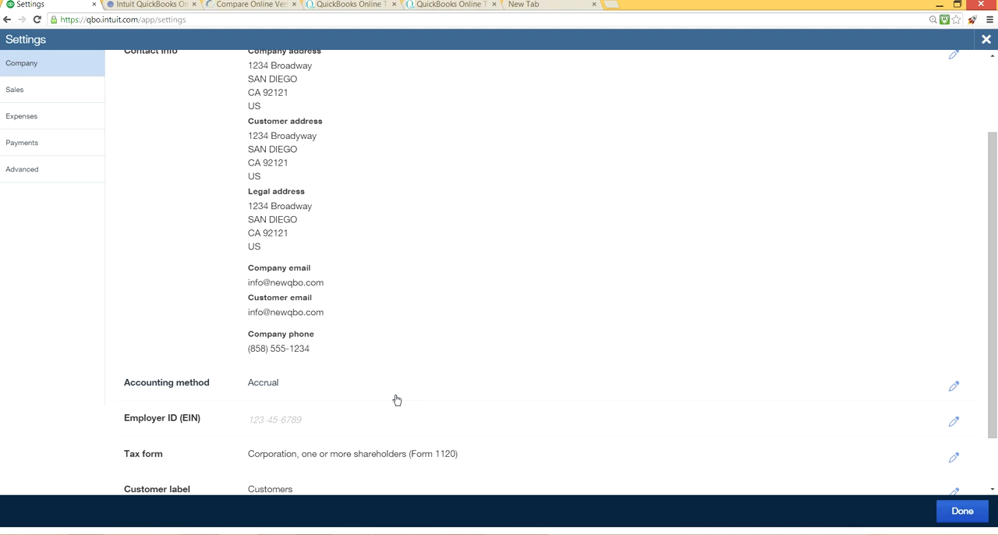
{"action": "left_click", "coordinate": [304, 383]}
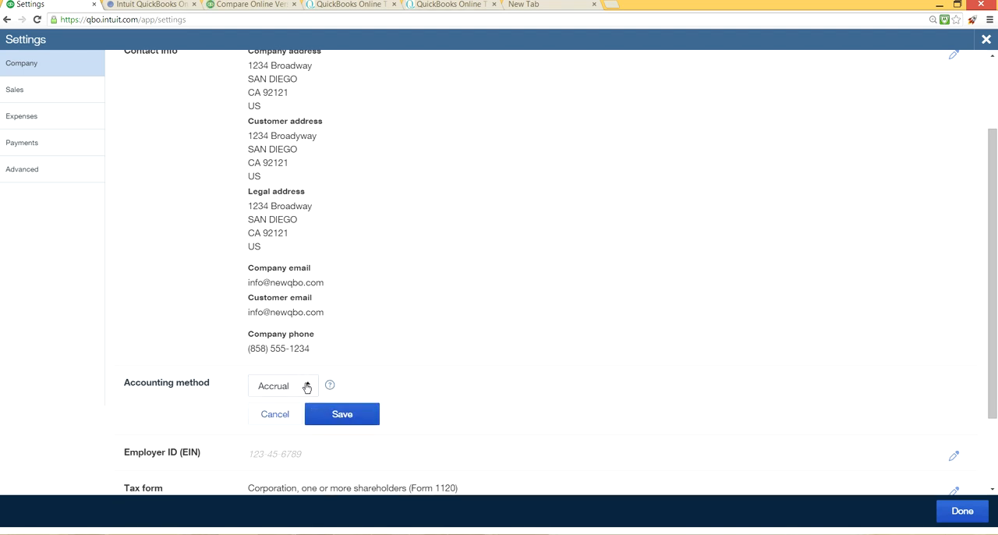
{"action": "left_click", "coordinate": [308, 388]}
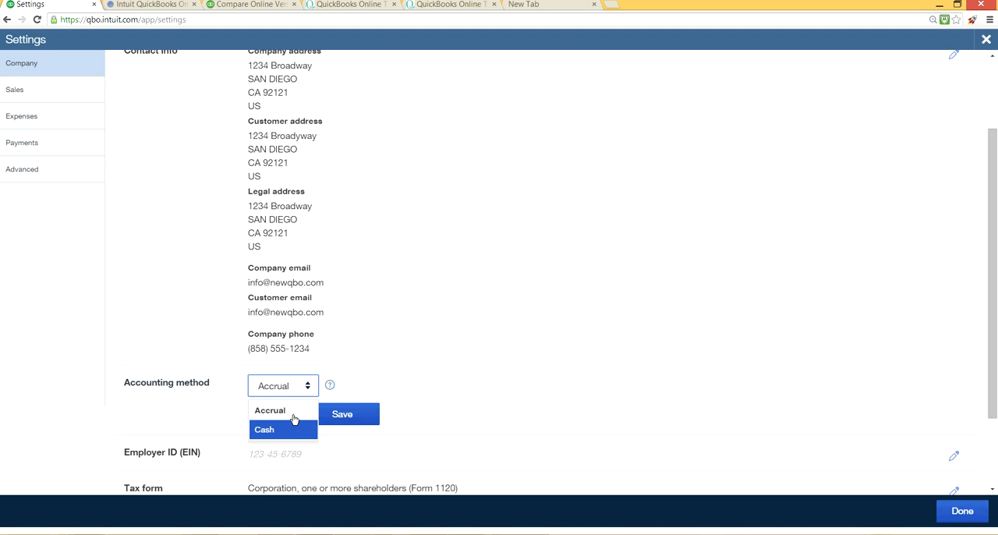
{"action": "left_click", "coordinate": [288, 411]}
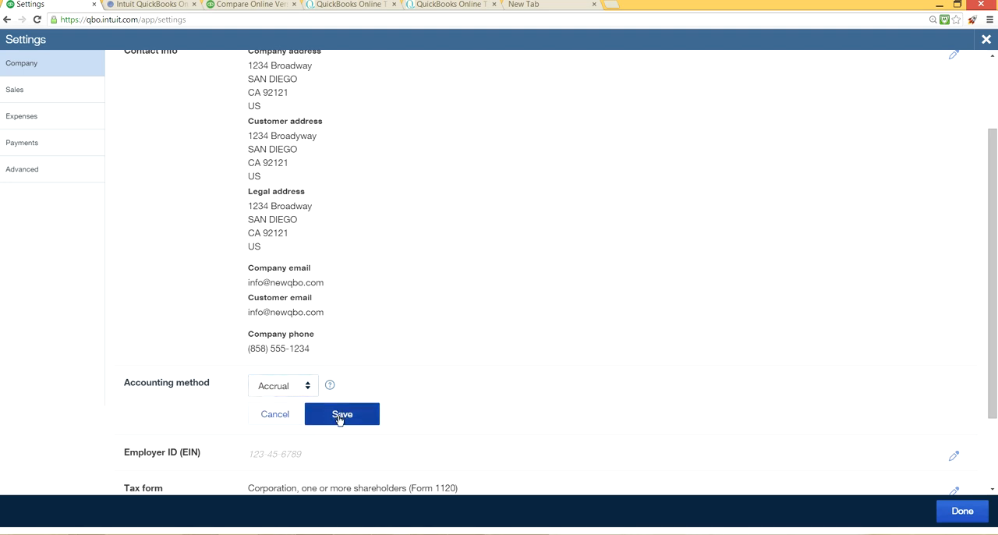
{"action": "left_click", "coordinate": [341, 415]}
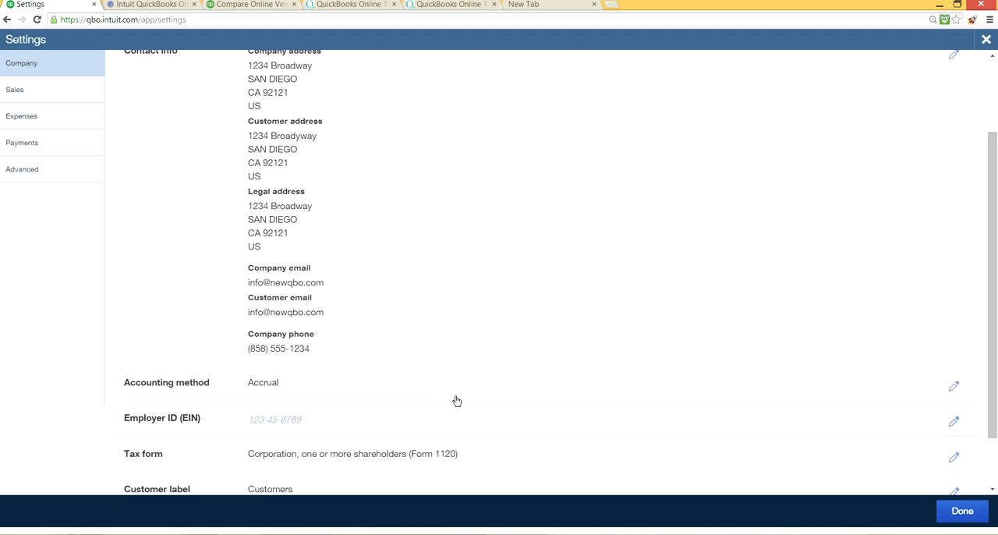
Step: View the Employer ID field, then set the company's tax form to Sole proprietor (Form 1040) and save it
{"action": "scroll", "coordinate": [467, 392], "scroll_direction": "down", "scroll_amount": 1}
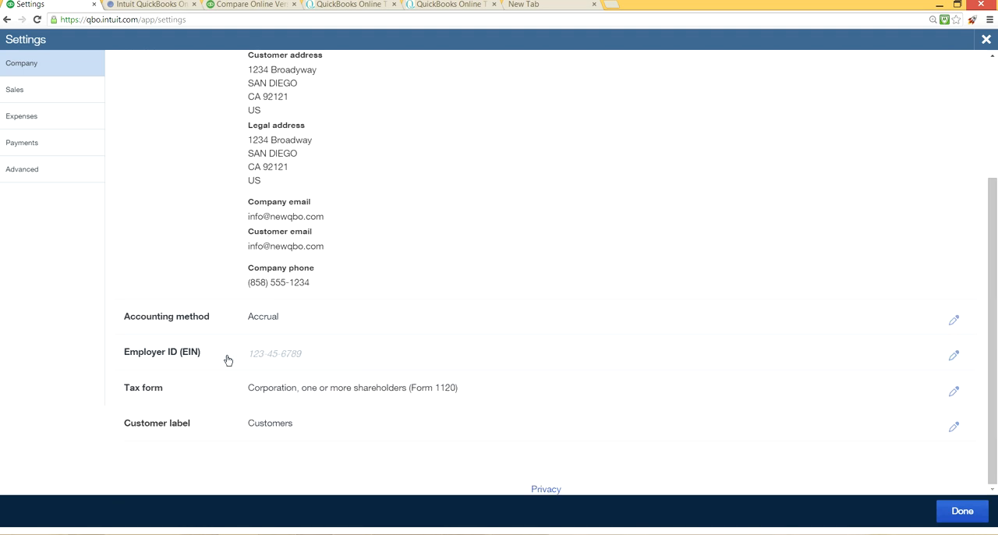
{"action": "left_click", "coordinate": [441, 360]}
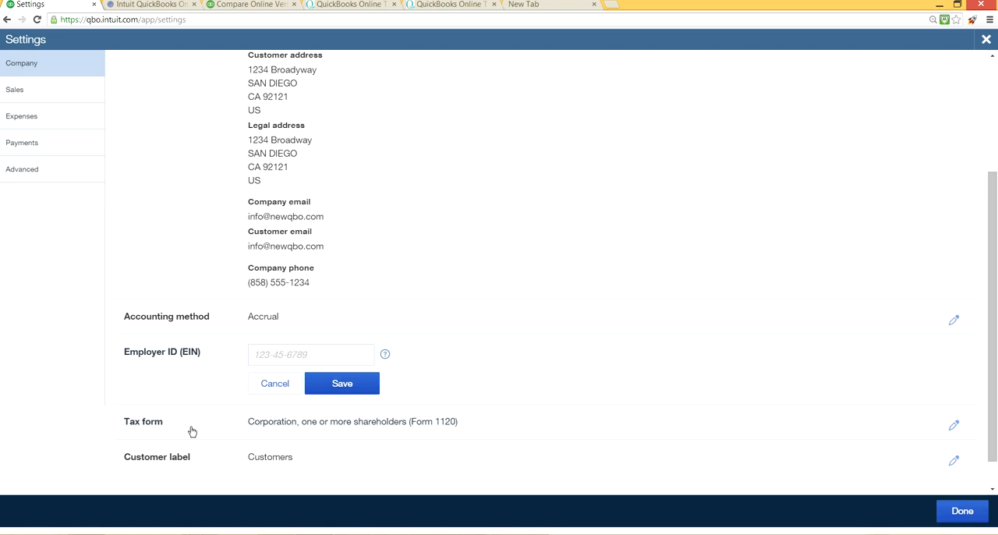
{"action": "left_click", "coordinate": [521, 435]}
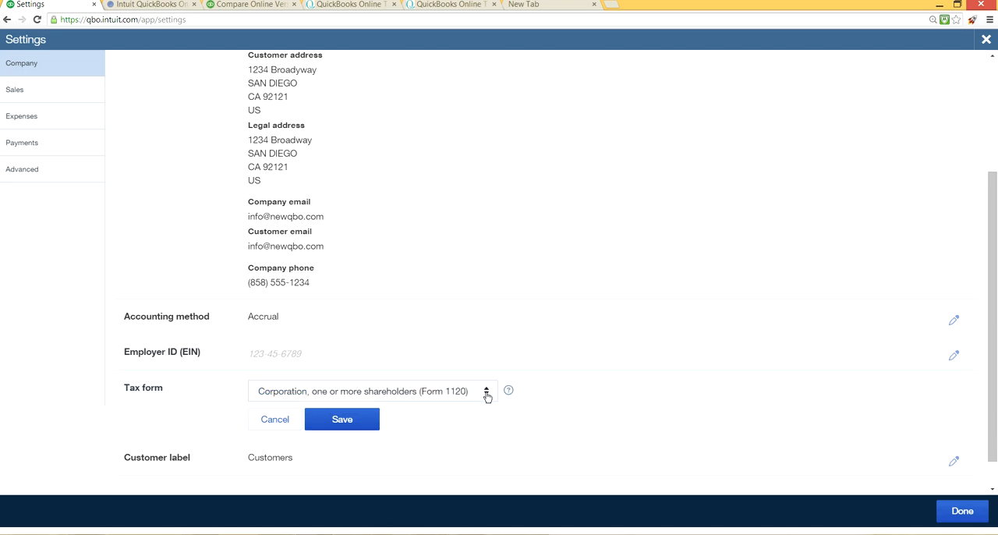
{"action": "left_click", "coordinate": [486, 392]}
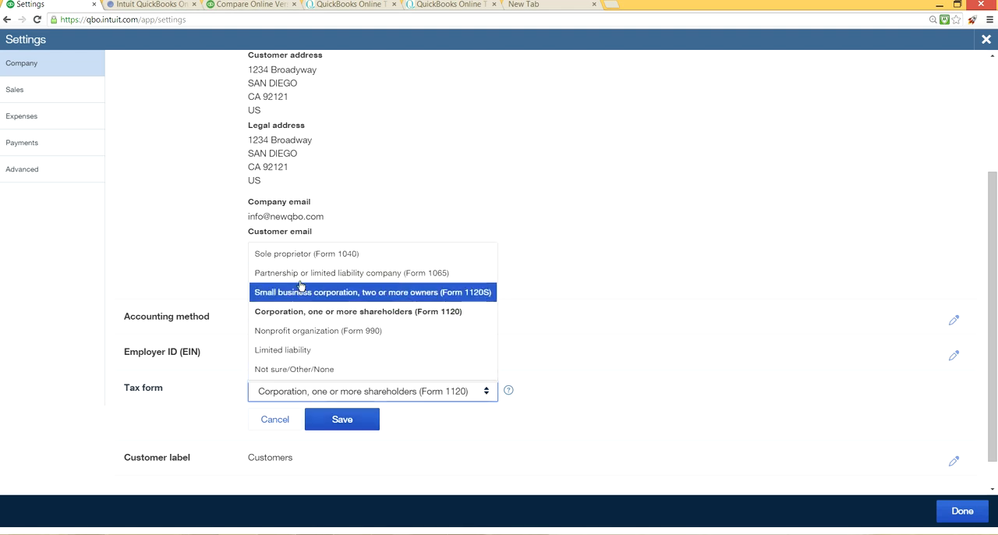
{"action": "left_click", "coordinate": [299, 255]}
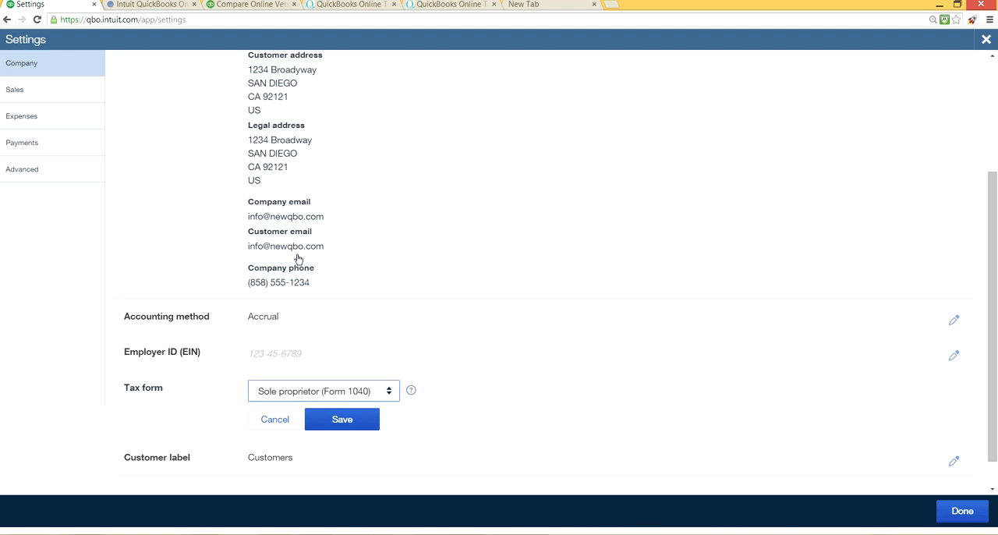
{"action": "left_click", "coordinate": [361, 423]}
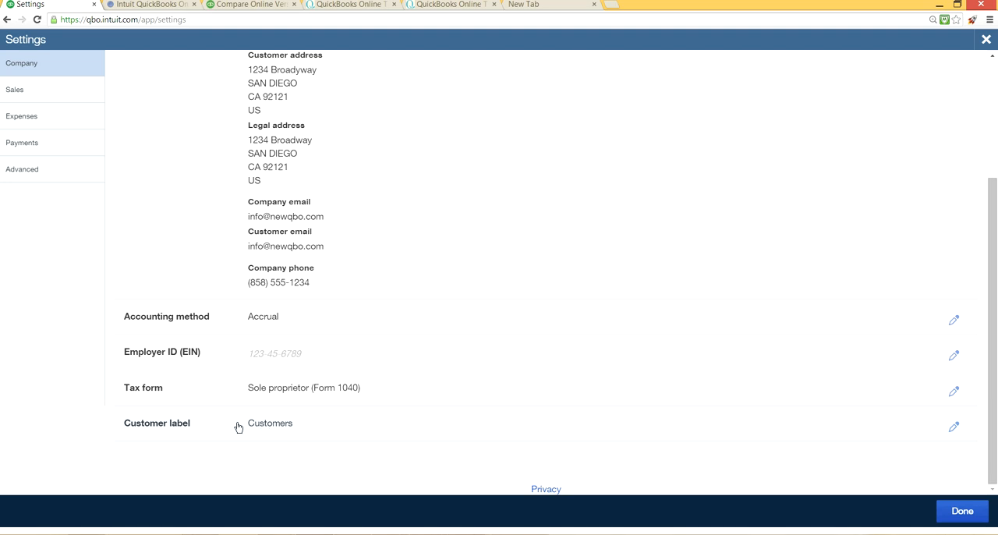
Step: Review the customer label choices, save the label as Customers, and finish with the company settings
{"action": "left_click", "coordinate": [373, 428]}
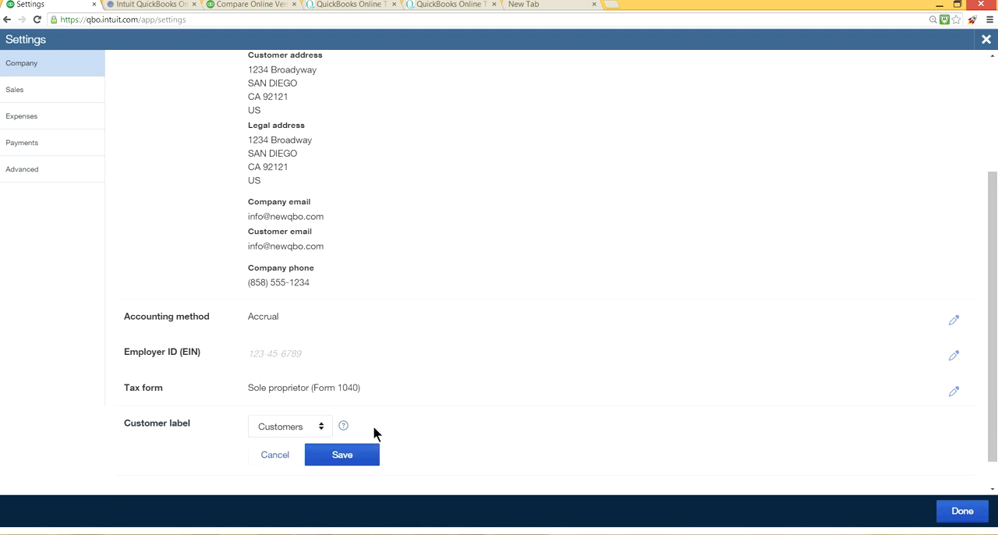
{"action": "left_click", "coordinate": [323, 427]}
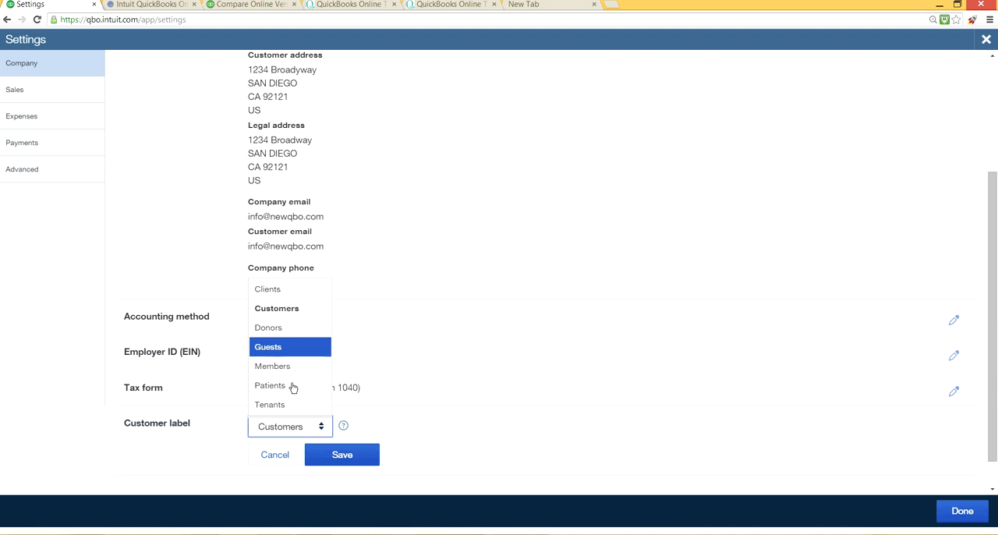
{"action": "left_click", "coordinate": [302, 425]}
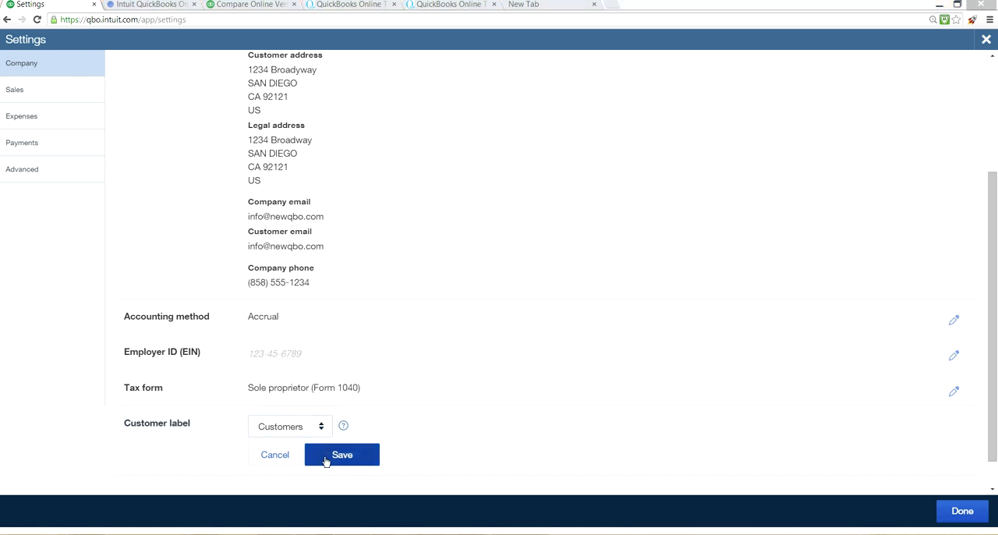
{"action": "left_click", "coordinate": [326, 457]}
{"action": "left_click", "coordinate": [333, 459]}
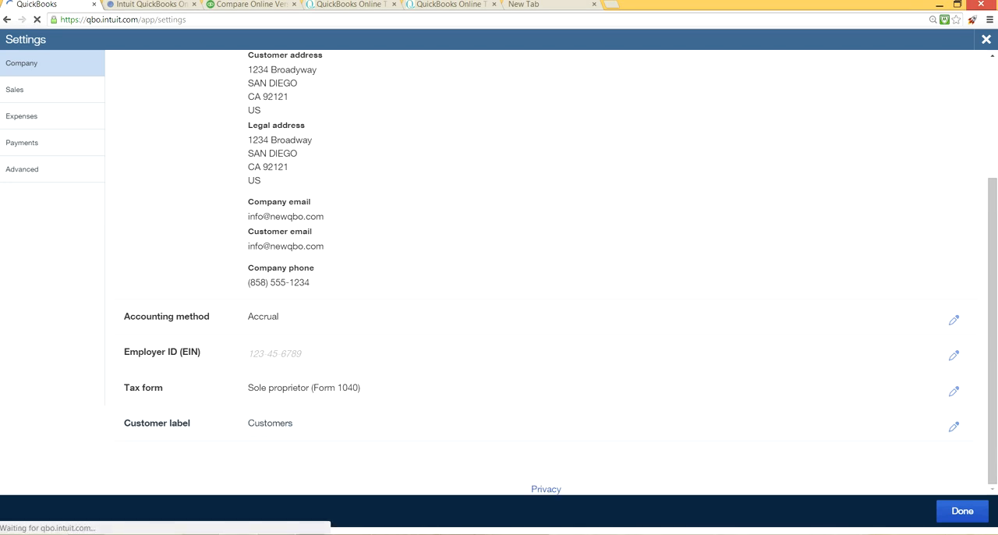
{"action": "left_click", "coordinate": [961, 511]}
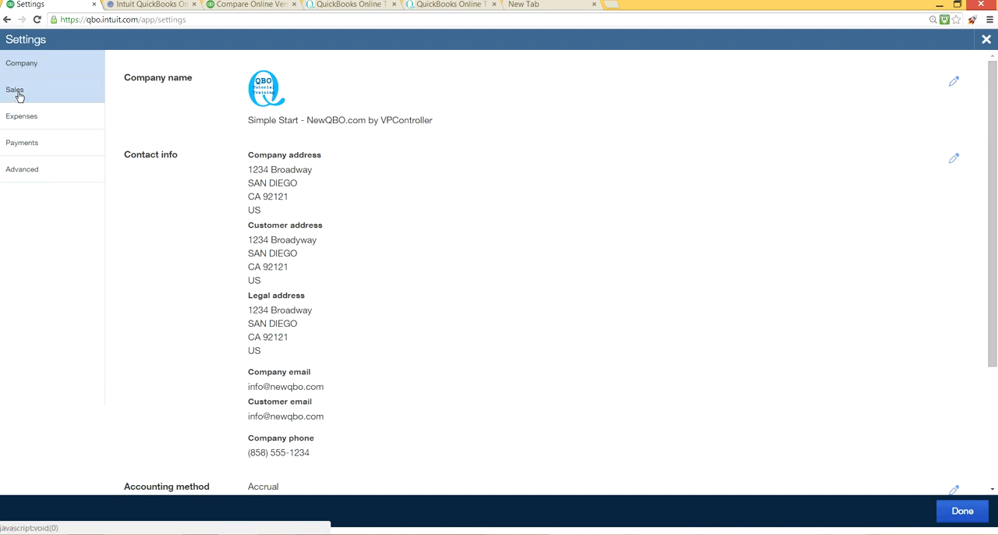
Step: Open the sales form look-and-feel customization from the sales settings and go to the Form Type Names section
{"action": "left_click", "coordinate": [19, 96]}
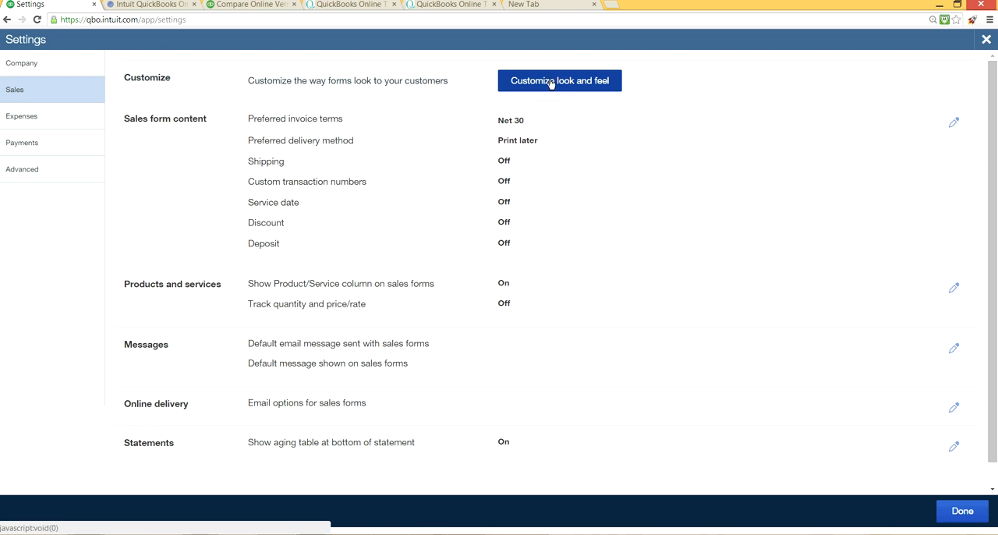
{"action": "left_click", "coordinate": [552, 82]}
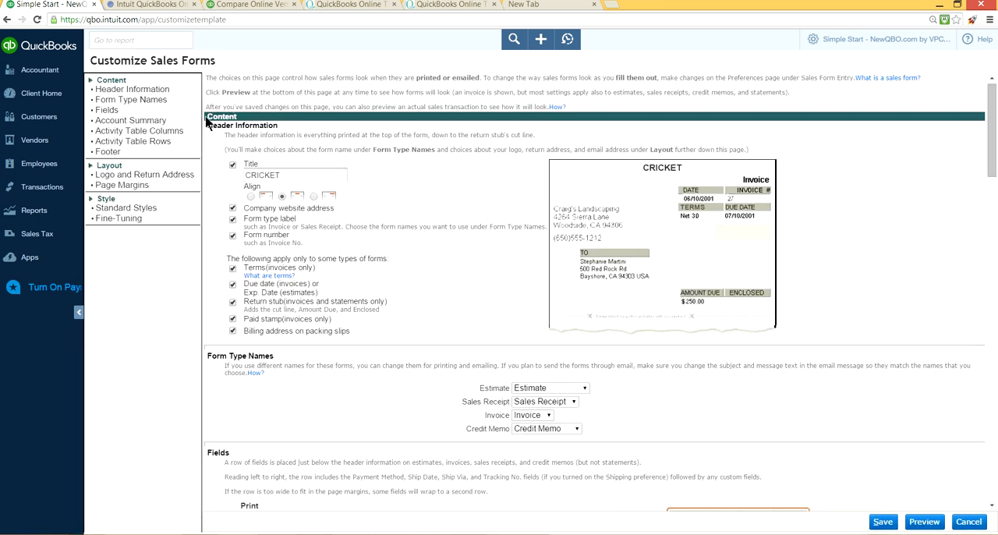
{"action": "left_click", "coordinate": [134, 91]}
{"action": "left_click", "coordinate": [139, 103]}
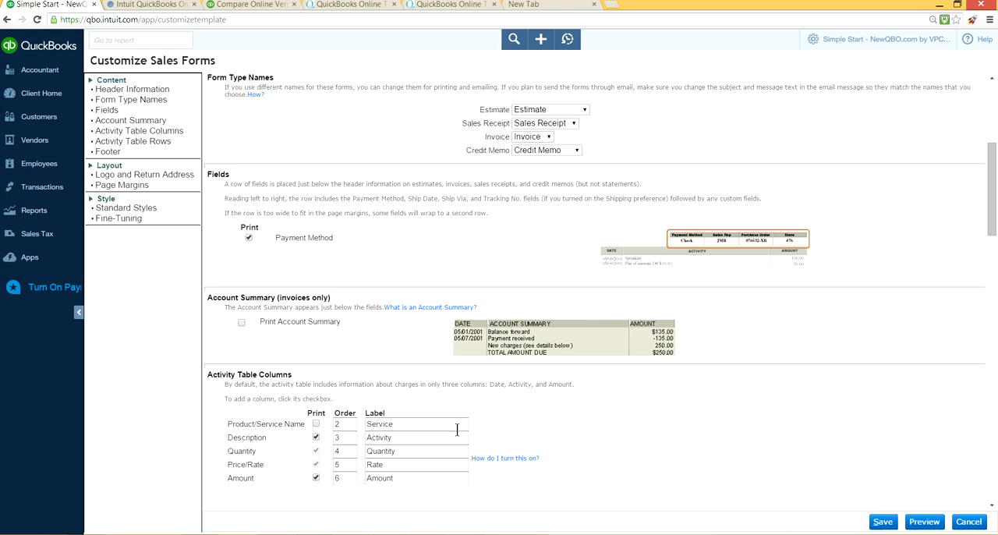
Step: Relabel the activity table's Product/Service Name column as Design and its Description column as Description, and save the form customization
{"action": "left_click", "coordinate": [421, 423]}
{"action": "left_click", "coordinate": [398, 437]}
{"action": "key", "text": "BackSpace"}
{"action": "key", "text": "BackSpace"}
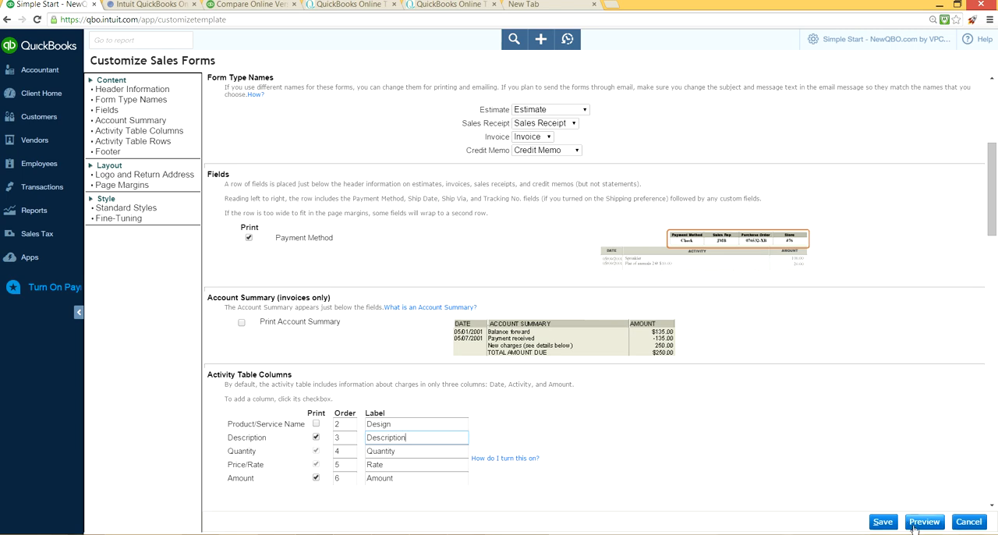
{"action": "left_click", "coordinate": [883, 524]}
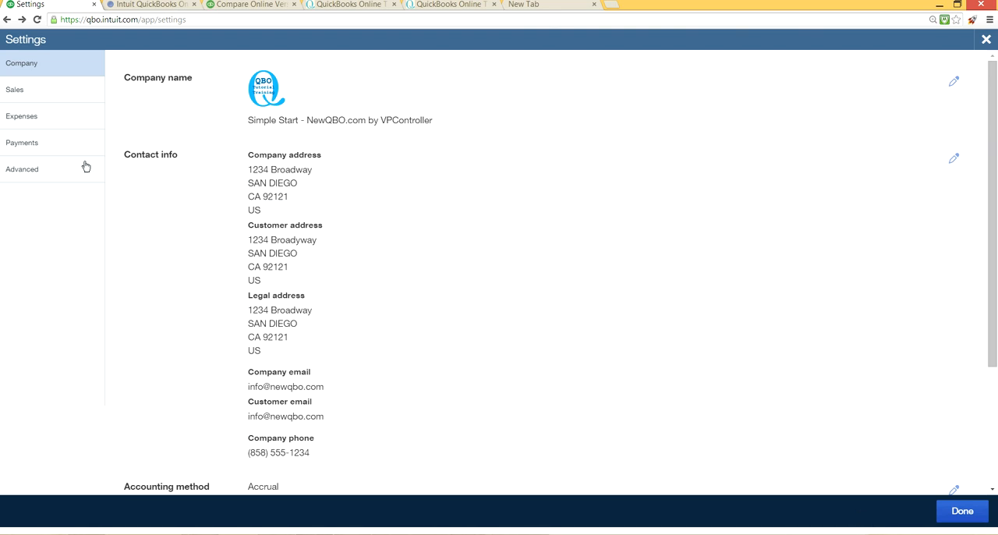
Step: Open the sales form content settings for editing and set the preferred invoice terms to Due on receipt
{"action": "left_click", "coordinate": [33, 92]}
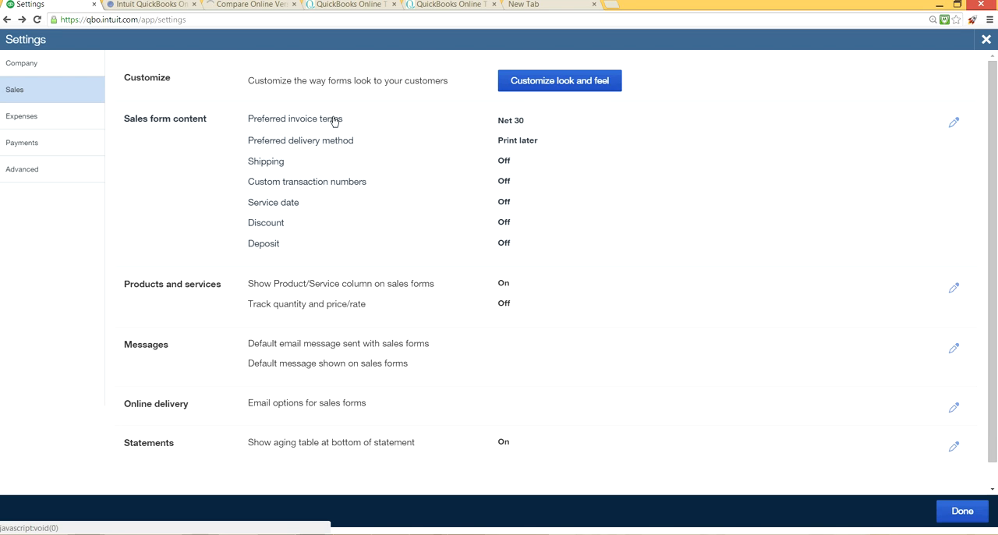
{"action": "left_click", "coordinate": [412, 125]}
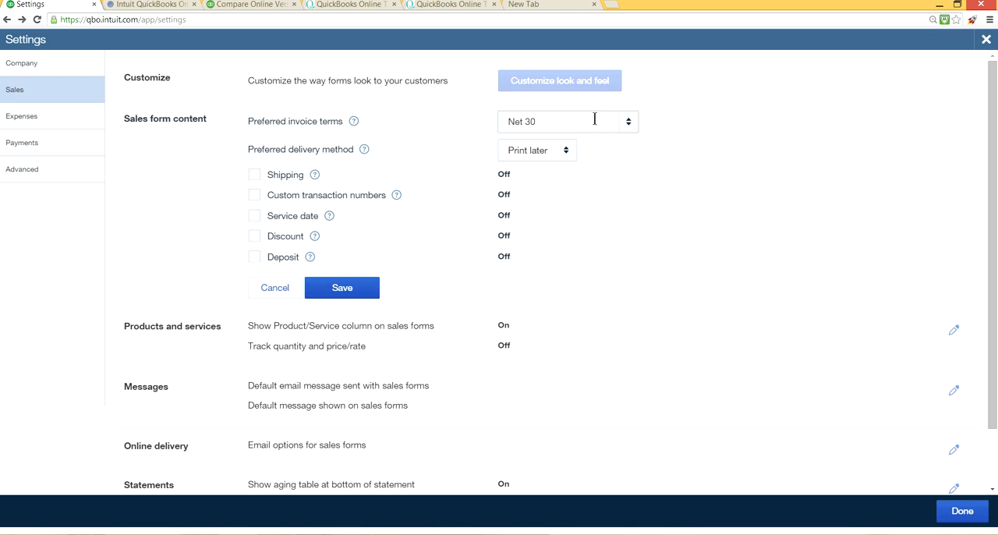
{"action": "left_click", "coordinate": [549, 122]}
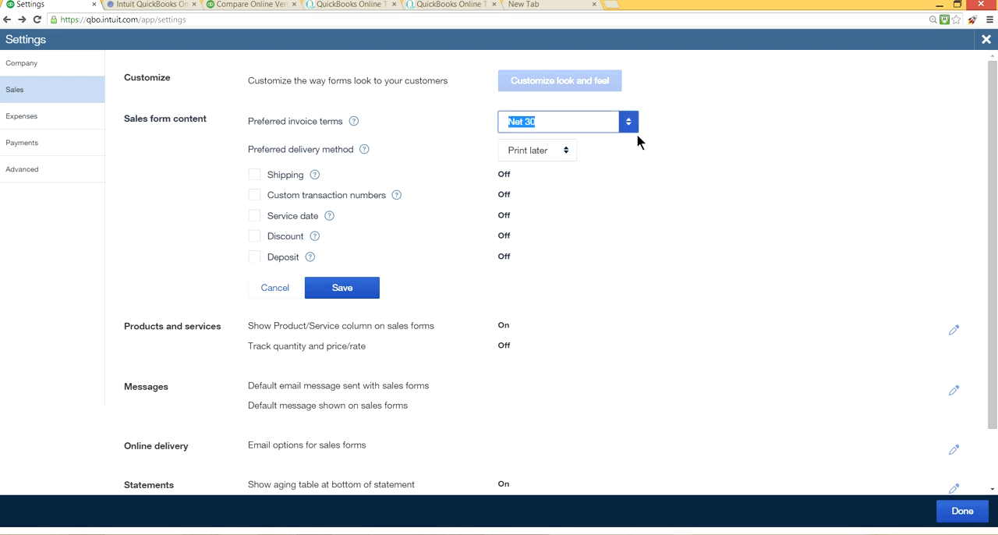
{"action": "left_click", "coordinate": [630, 123]}
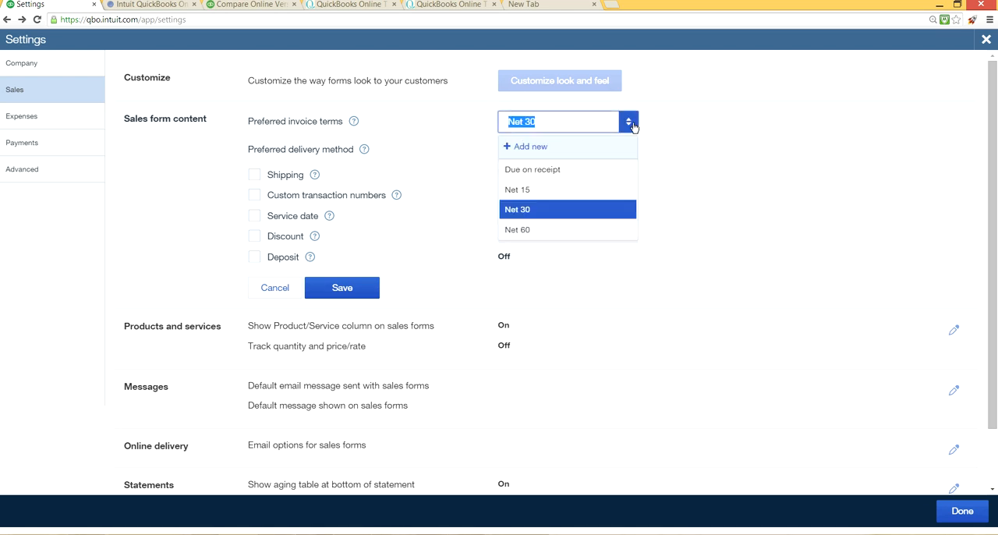
{"action": "left_click", "coordinate": [552, 173]}
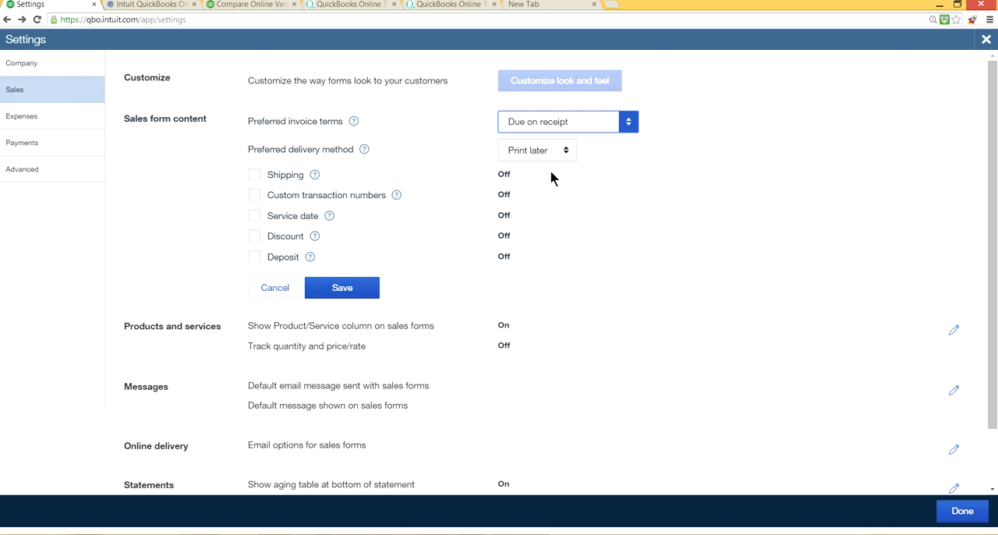
Step: Turn on Shipping and Custom transaction numbers for sales forms and save the sales form content
{"action": "left_click", "coordinate": [255, 177]}
{"action": "left_click", "coordinate": [255, 178]}
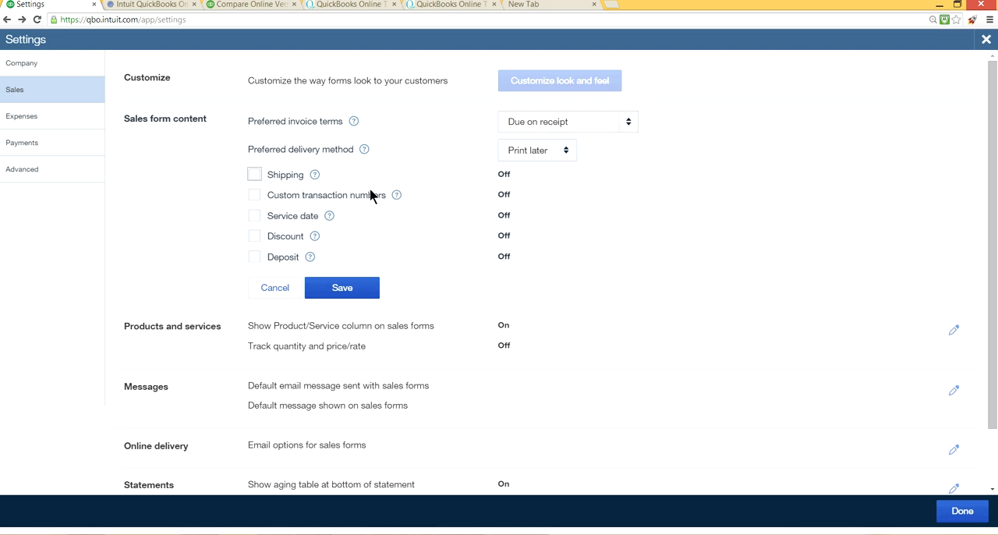
{"action": "left_click", "coordinate": [254, 175]}
{"action": "left_click", "coordinate": [251, 176]}
{"action": "left_click", "coordinate": [255, 173]}
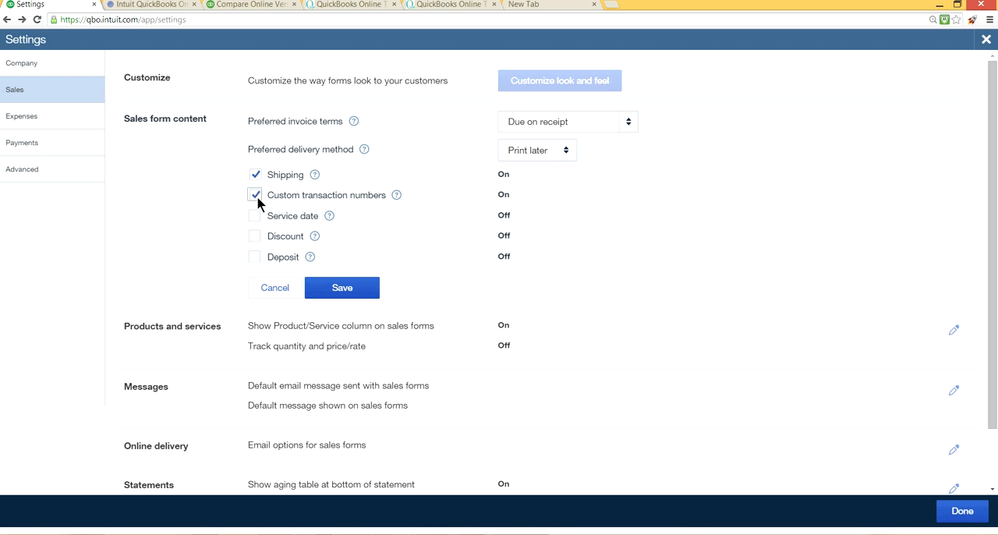
{"action": "left_click", "coordinate": [336, 289]}
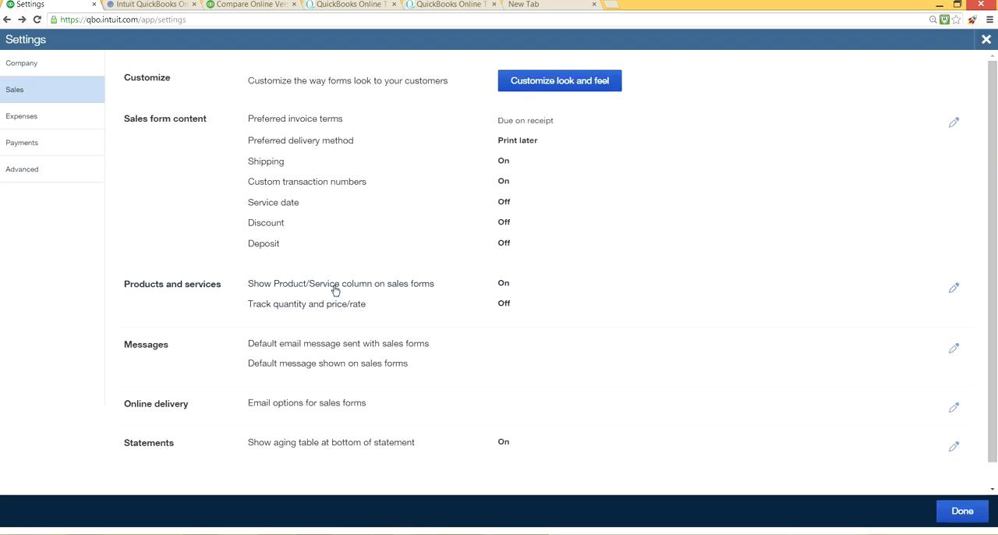
Step: Duplicate the settings browser tab and close the settings in the duplicate to reach the home page
{"action": "right_click", "coordinate": [67, 9]}
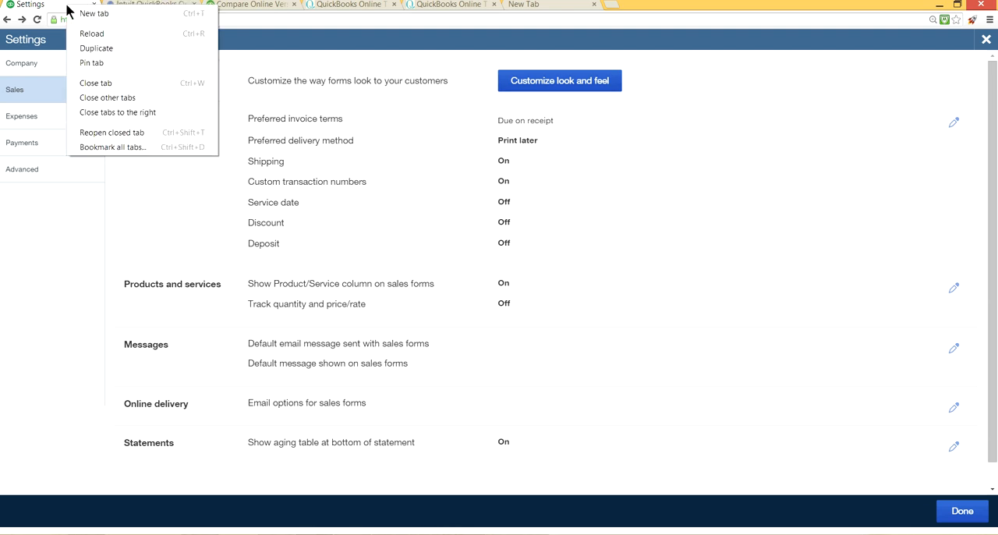
{"action": "left_click", "coordinate": [97, 49]}
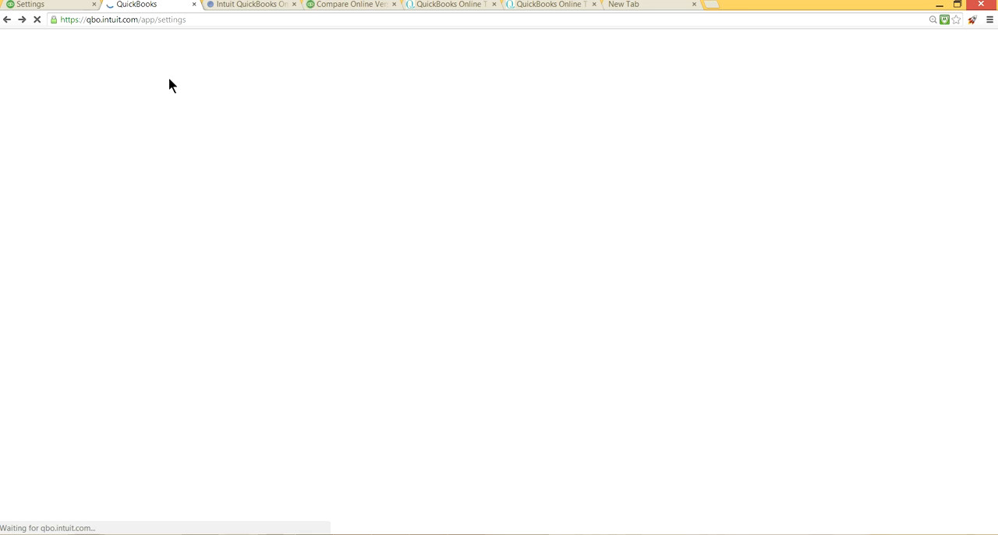
{"action": "right_click", "coordinate": [67, 4]}
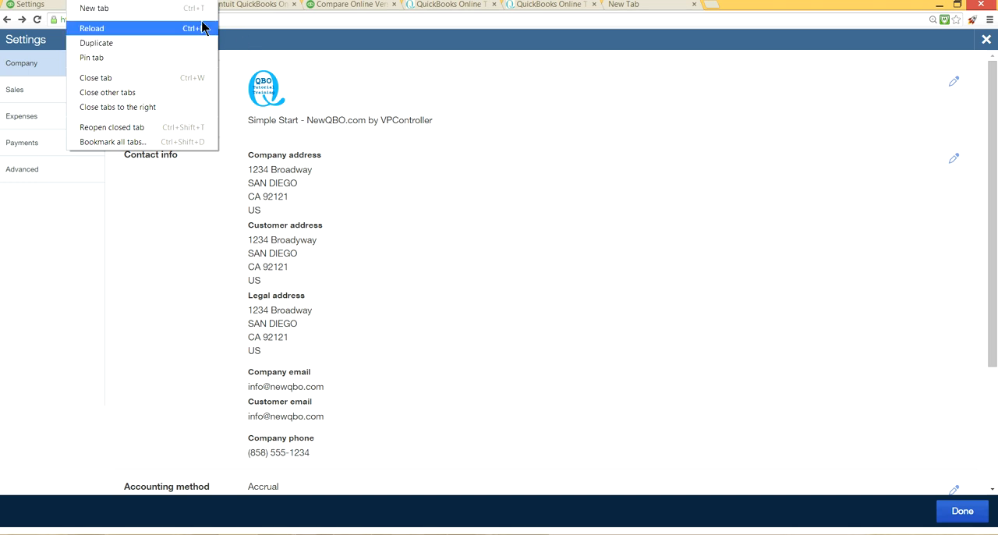
{"action": "left_click", "coordinate": [328, 81]}
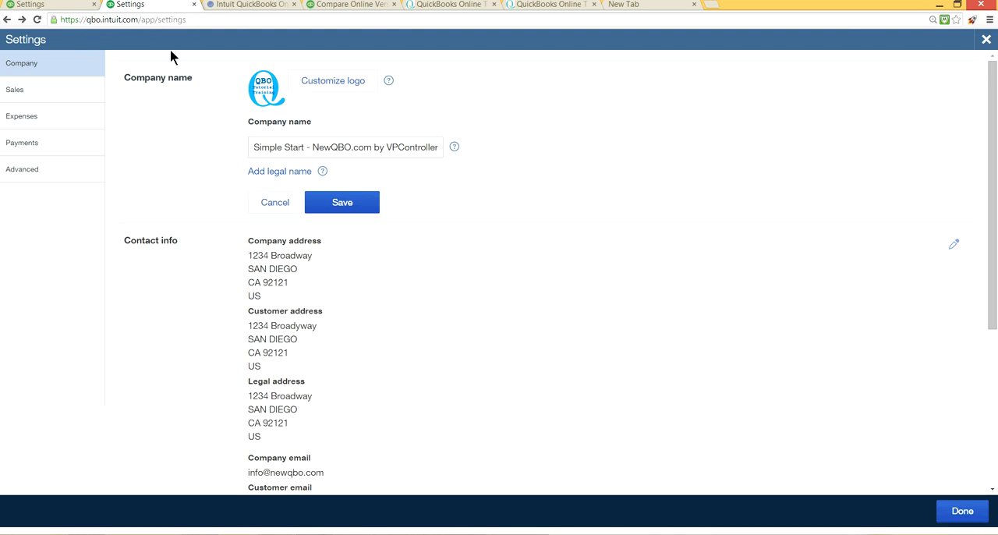
{"action": "left_click", "coordinate": [986, 40]}
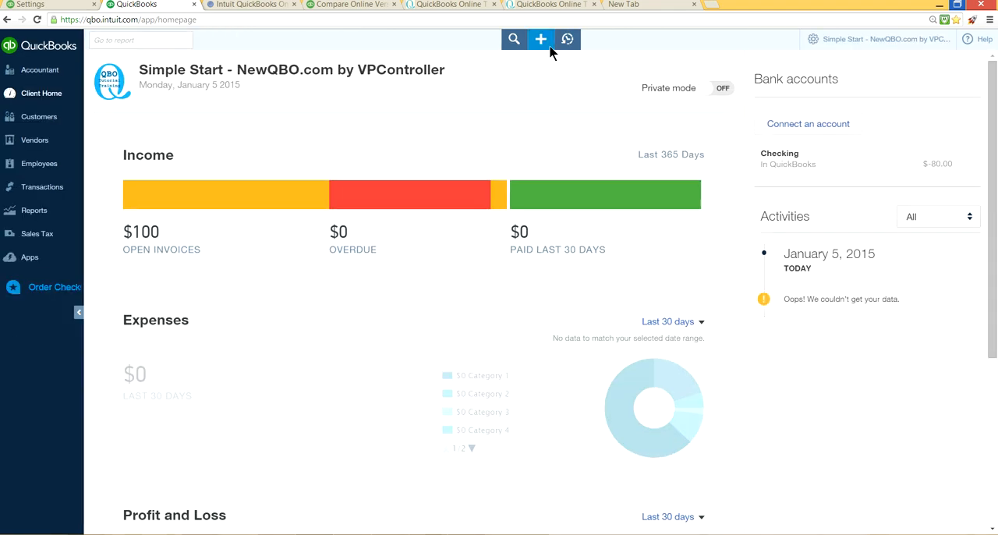
Step: Start a new invoice numbered 15-1001 and check the custom transaction numbers option in the sales settings before returning to the invoice
{"action": "left_click", "coordinate": [542, 40]}
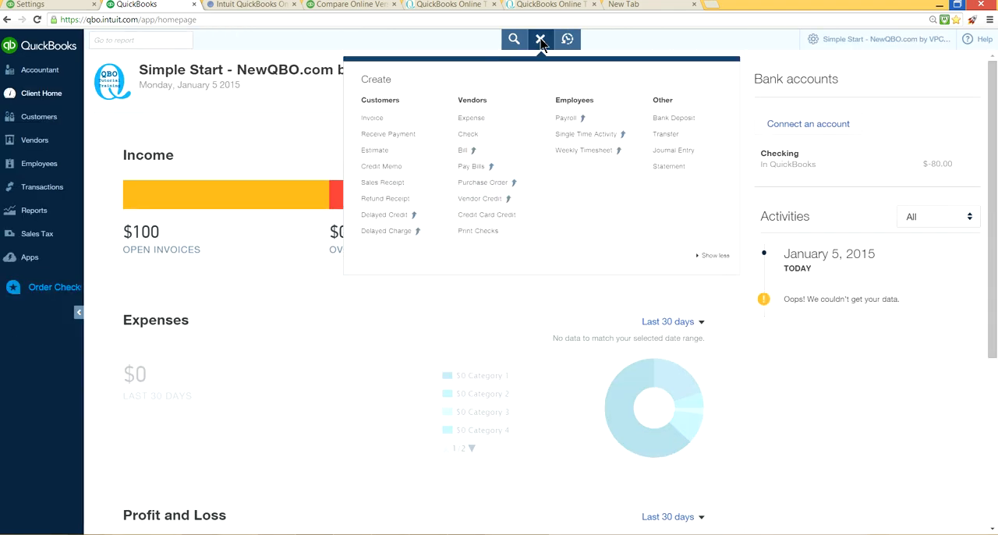
{"action": "left_click", "coordinate": [397, 121]}
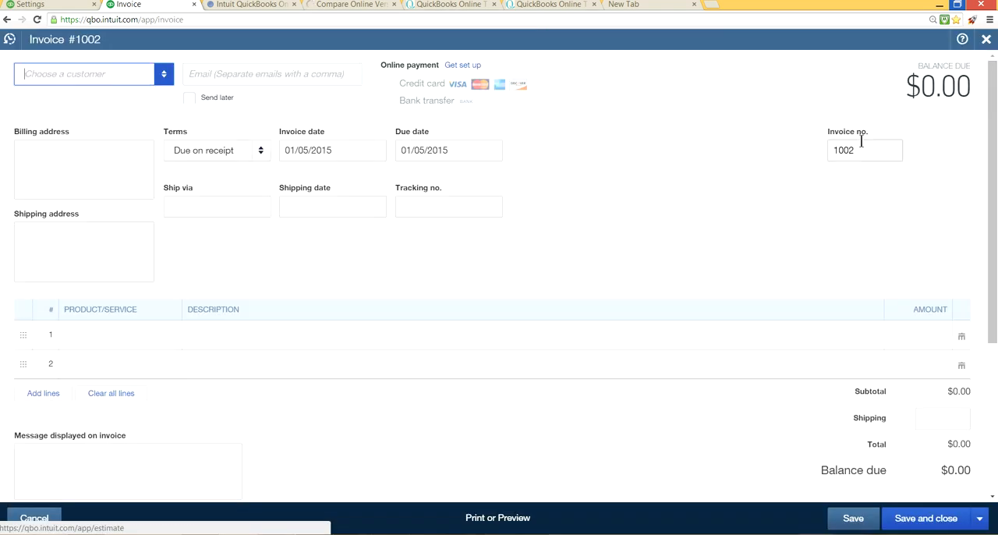
{"action": "left_click", "coordinate": [864, 144]}
{"action": "left_click_drag", "start_coordinate": [865, 146], "coordinate": [779, 159]}
{"action": "key", "text": "BackSpace"}
{"action": "type", "text": "1"}
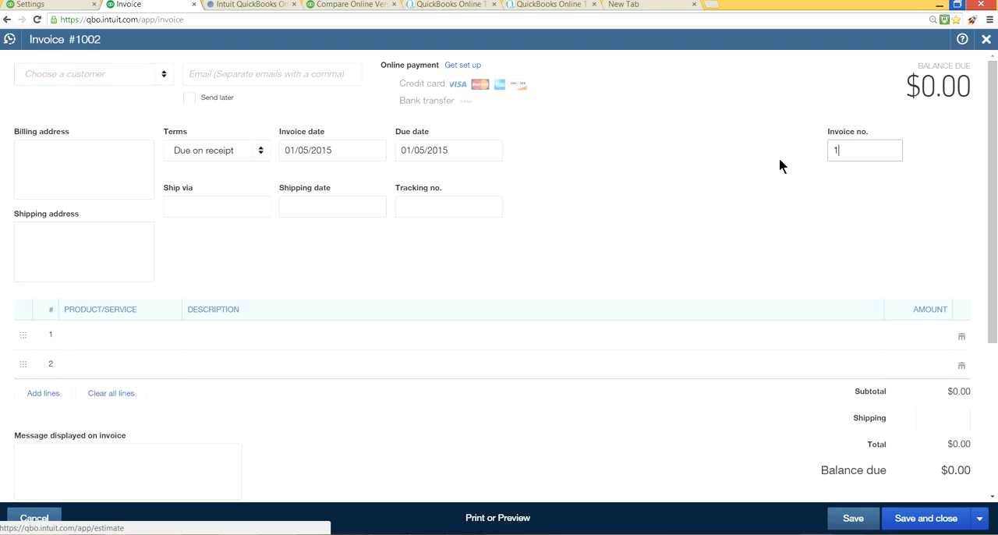
{"action": "type", "text": "5-1001"}
{"action": "left_click", "coordinate": [37, 6]}
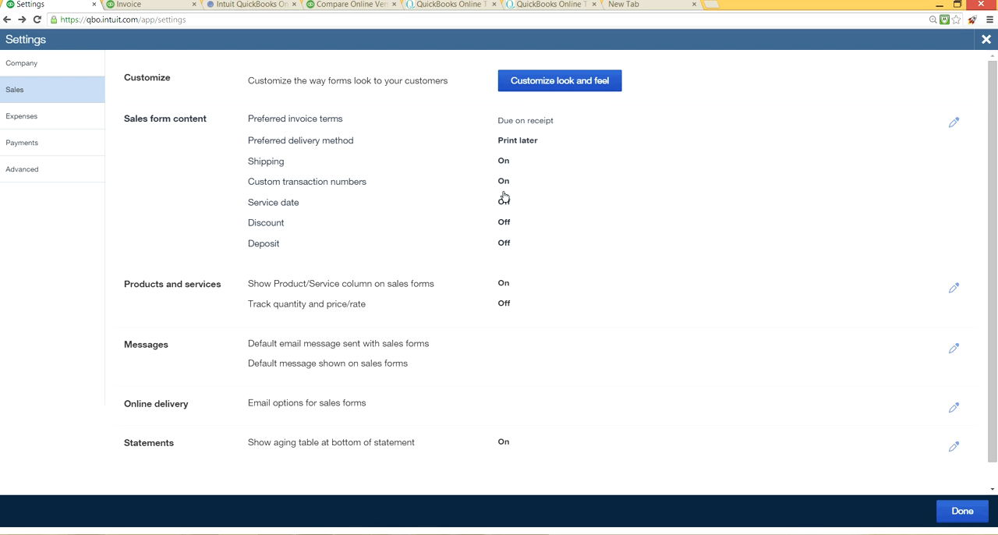
{"action": "left_click", "coordinate": [148, 5]}
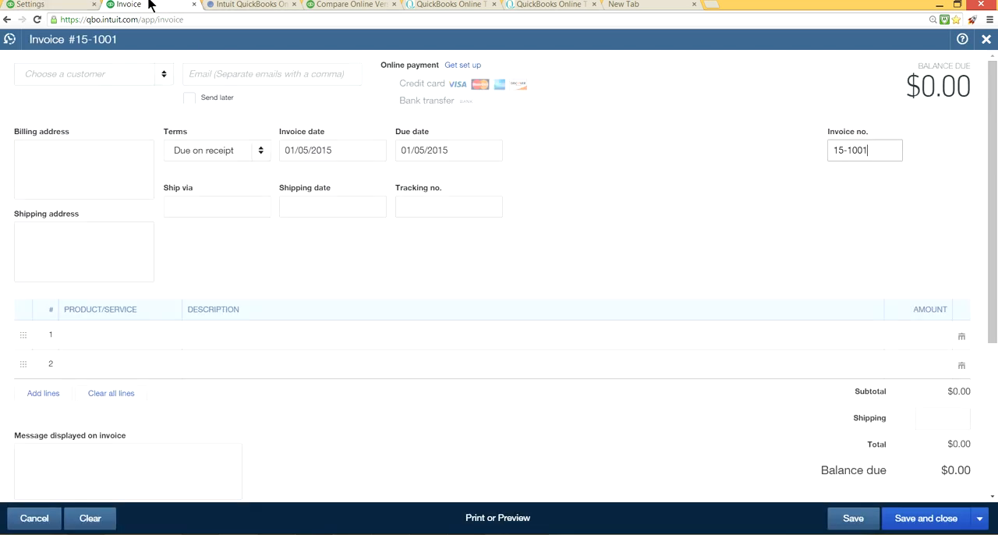
Step: Assign the existing customer to the invoice, add the Sales item on the first line, and save and close it
{"action": "left_click", "coordinate": [887, 148]}
{"action": "left_click", "coordinate": [162, 77]}
{"action": "left_click", "coordinate": [69, 122]}
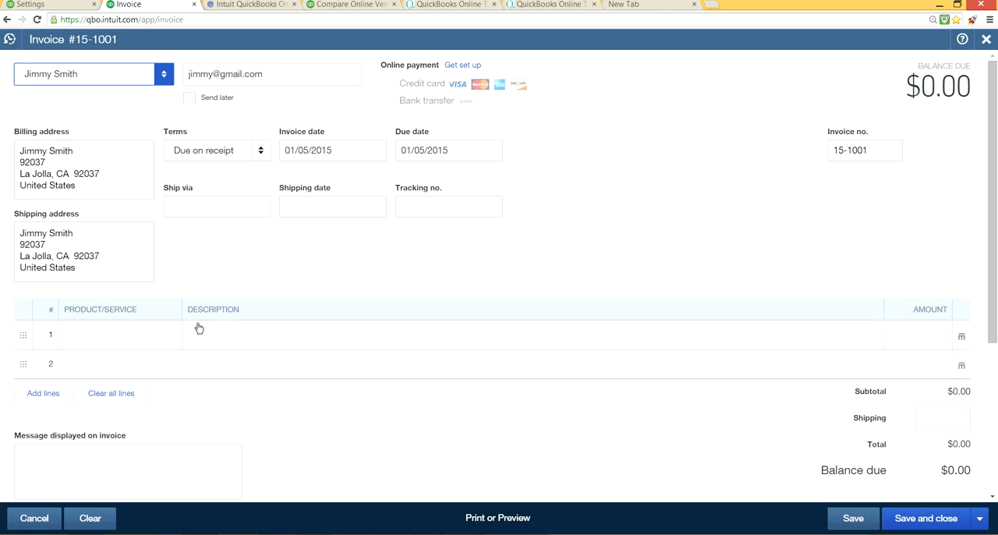
{"action": "left_click", "coordinate": [158, 332]}
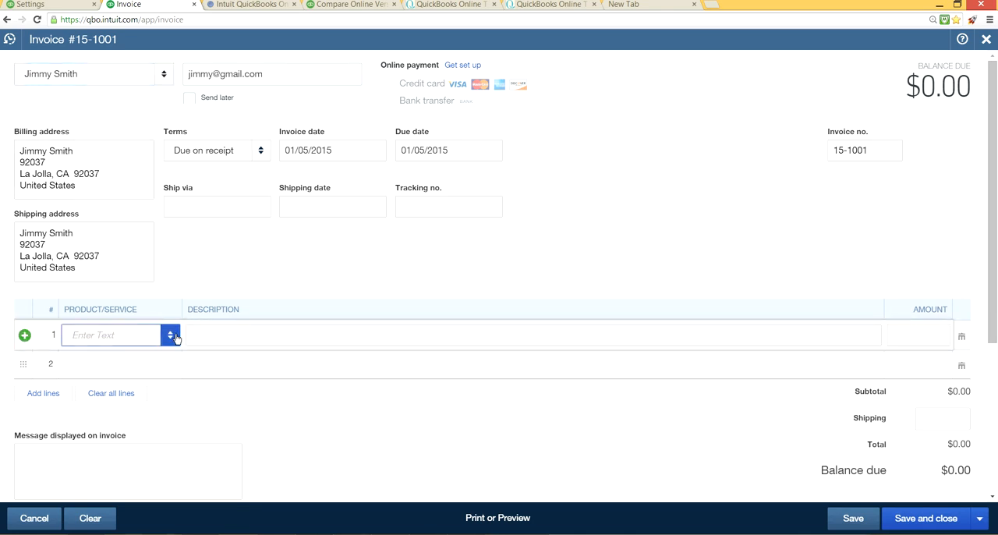
{"action": "left_click", "coordinate": [170, 336]}
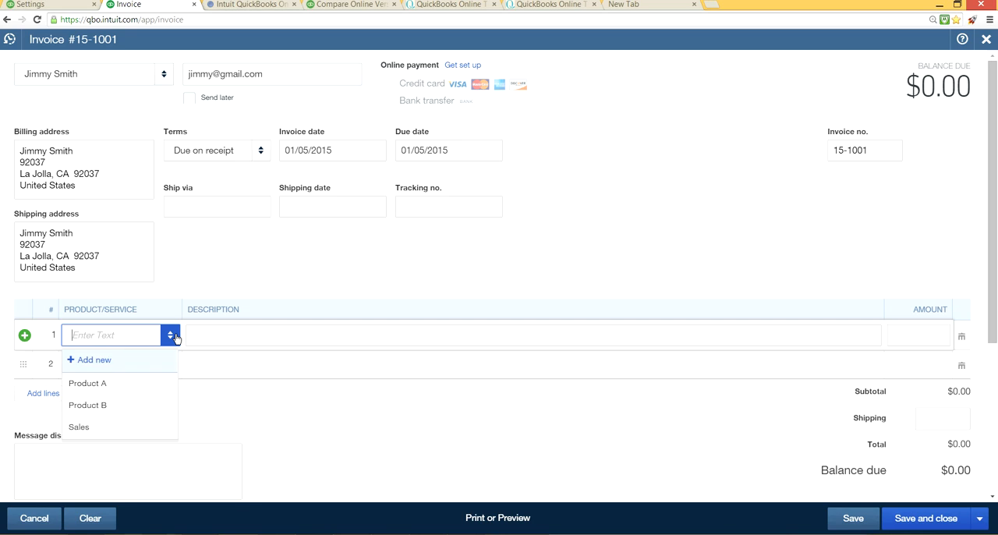
{"action": "left_click", "coordinate": [111, 429]}
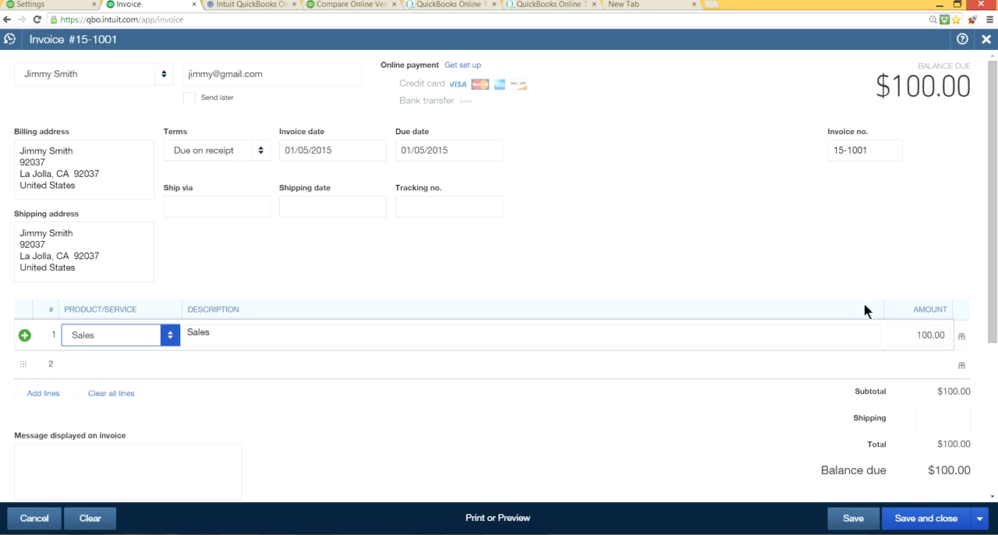
{"action": "left_click", "coordinate": [899, 518]}
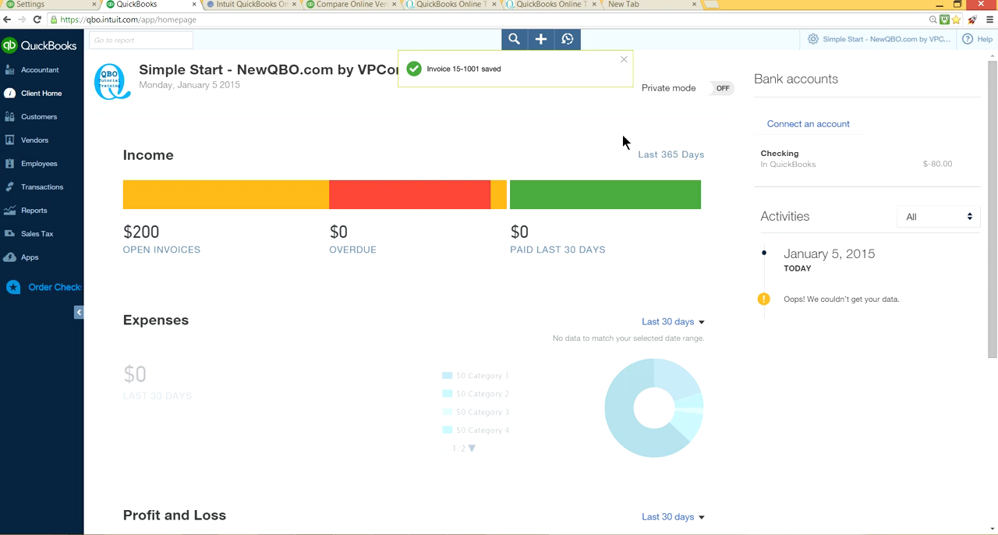
Step: Create another invoice for the same customer with the Sales item on the first line, and save it while starting a new one
{"action": "left_click", "coordinate": [539, 39]}
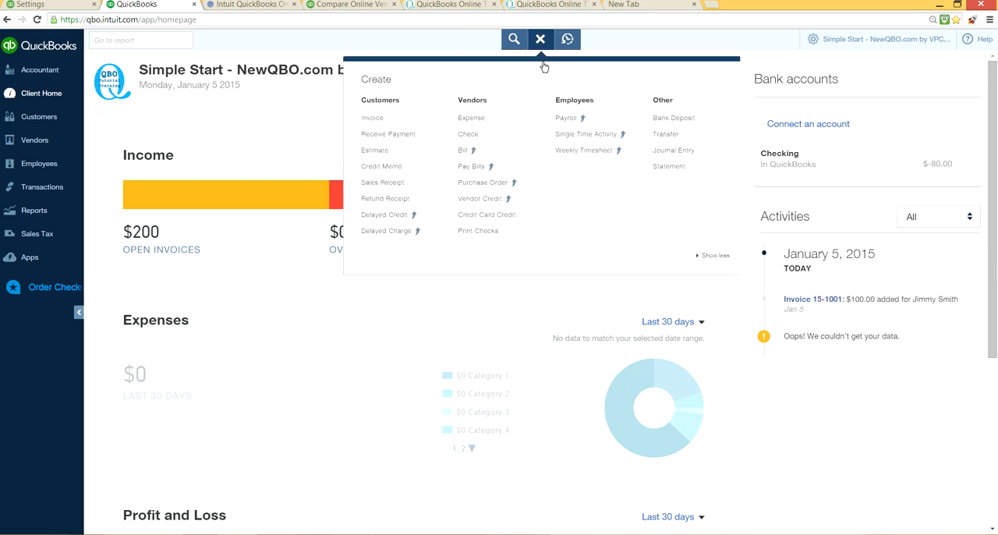
{"action": "left_click", "coordinate": [421, 121]}
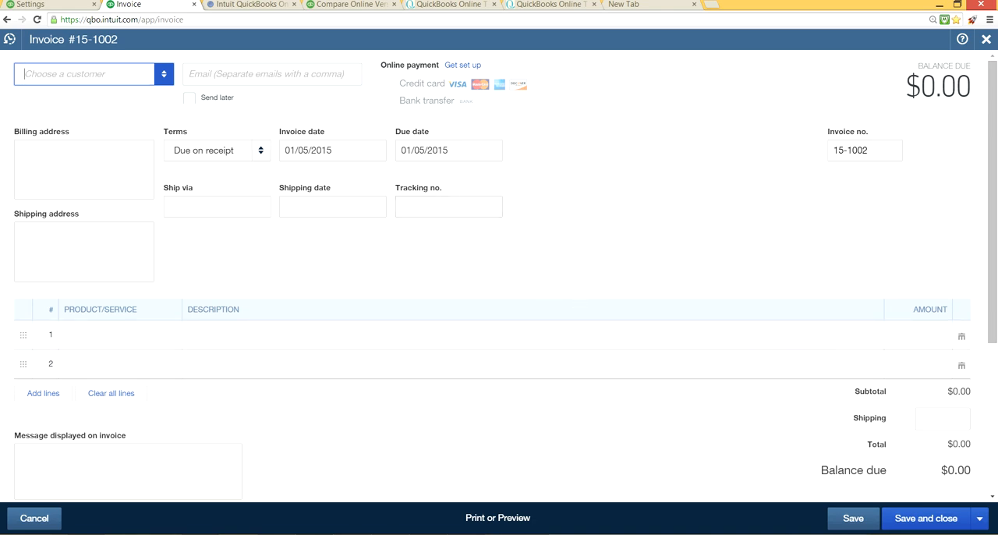
{"action": "left_click", "coordinate": [164, 76]}
{"action": "left_click", "coordinate": [102, 128]}
{"action": "left_click", "coordinate": [140, 341]}
{"action": "left_click", "coordinate": [169, 335]}
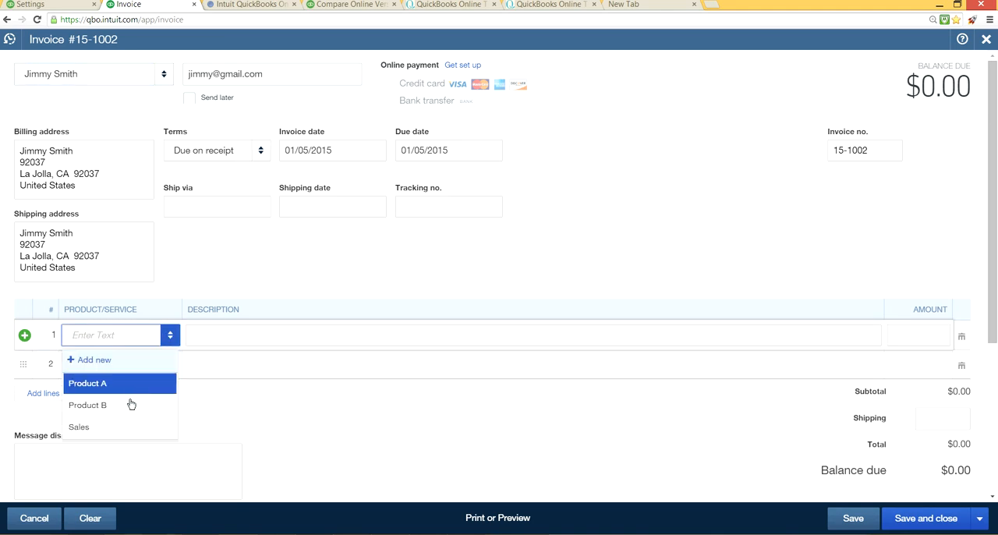
{"action": "left_click", "coordinate": [123, 425]}
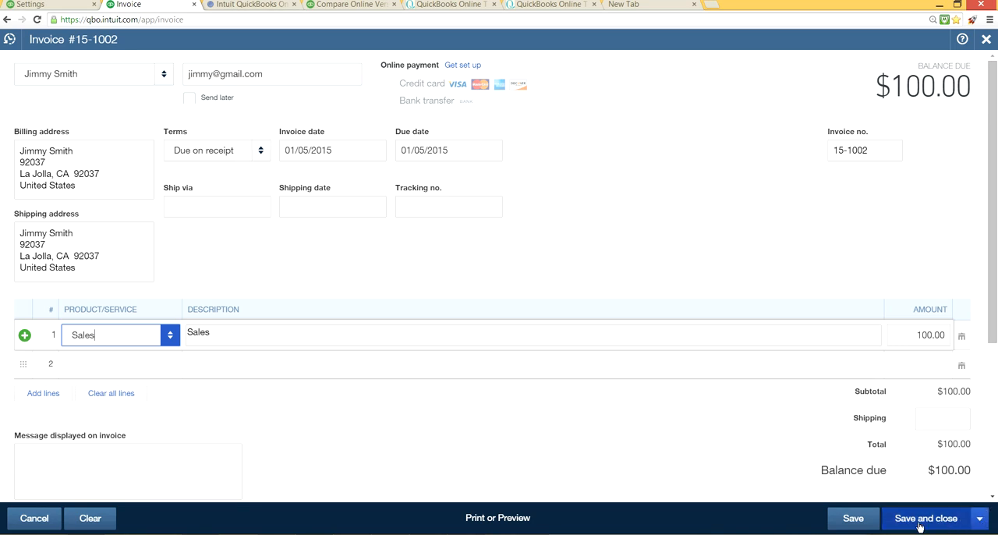
{"action": "left_click", "coordinate": [979, 522]}
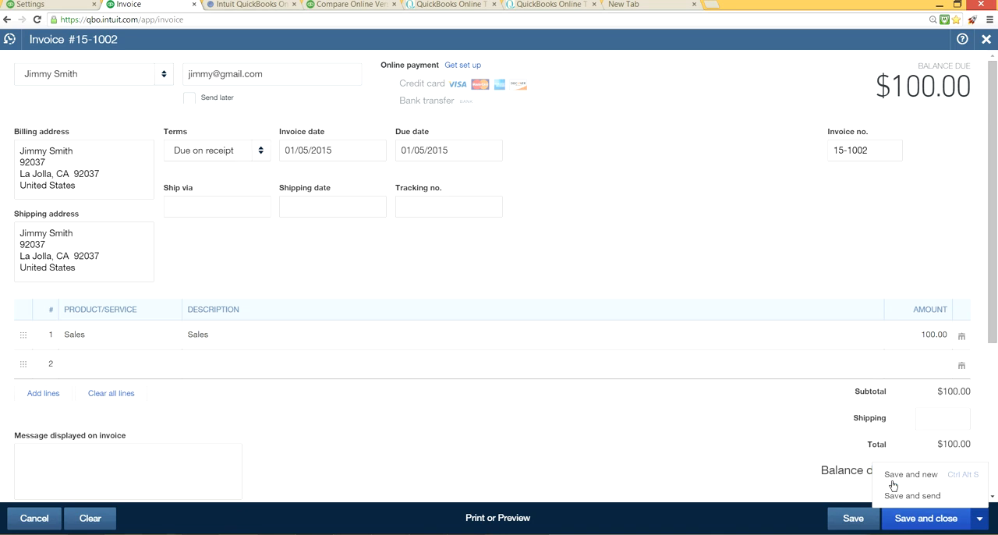
{"action": "left_click", "coordinate": [893, 484]}
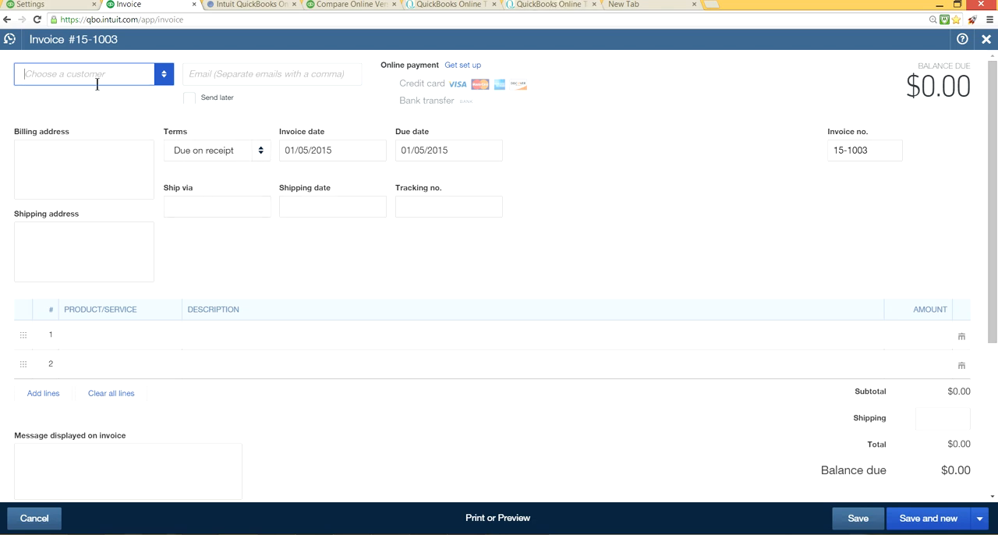
Step: Enter two comma-separated e-mail addresses on the new invoice and set its terms to Net 15
{"action": "left_click", "coordinate": [204, 74]}
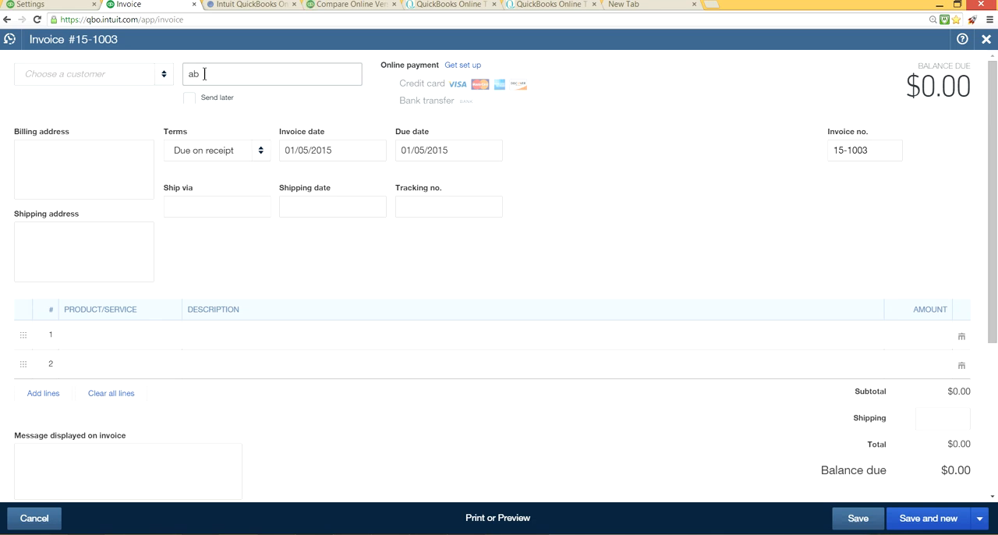
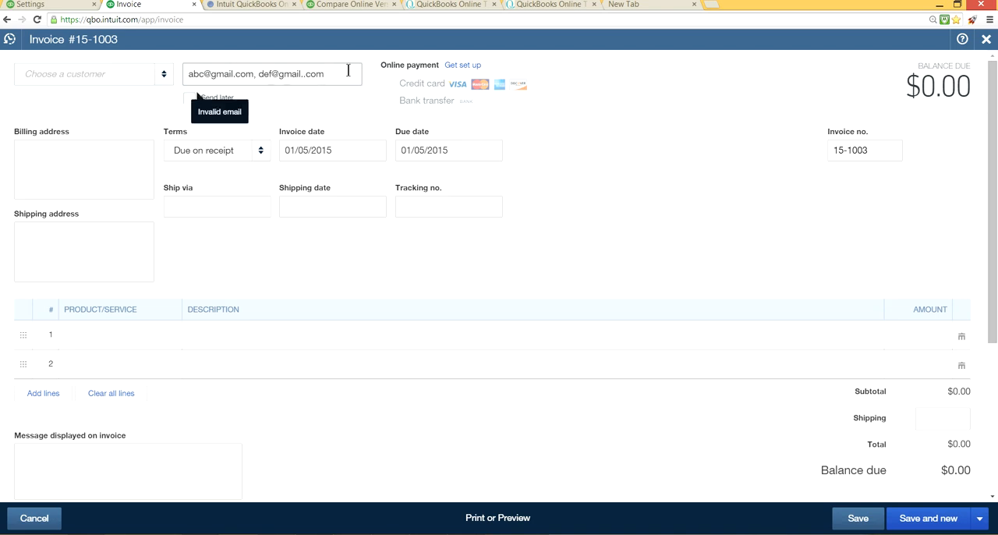
{"action": "type", "text": ","}
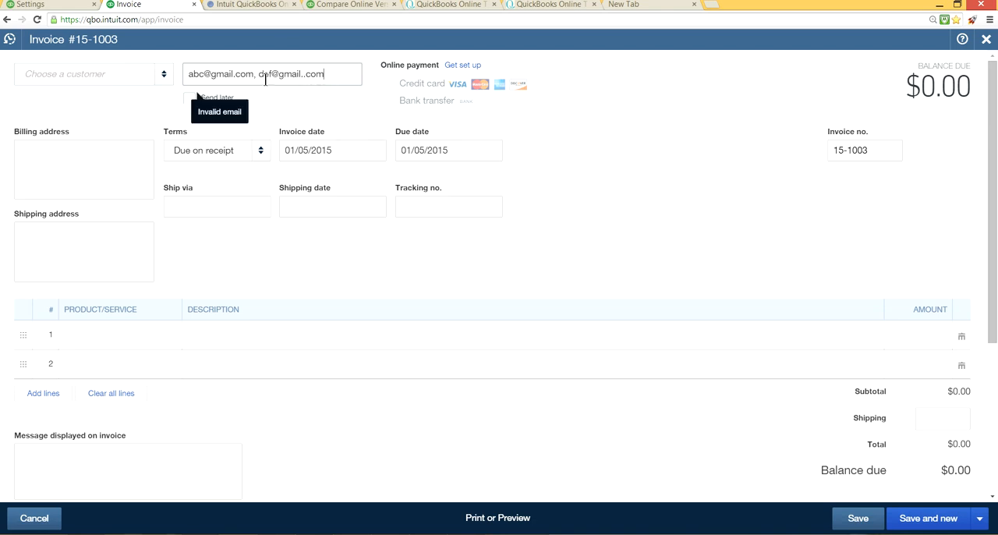
{"action": "left_click", "coordinate": [260, 151]}
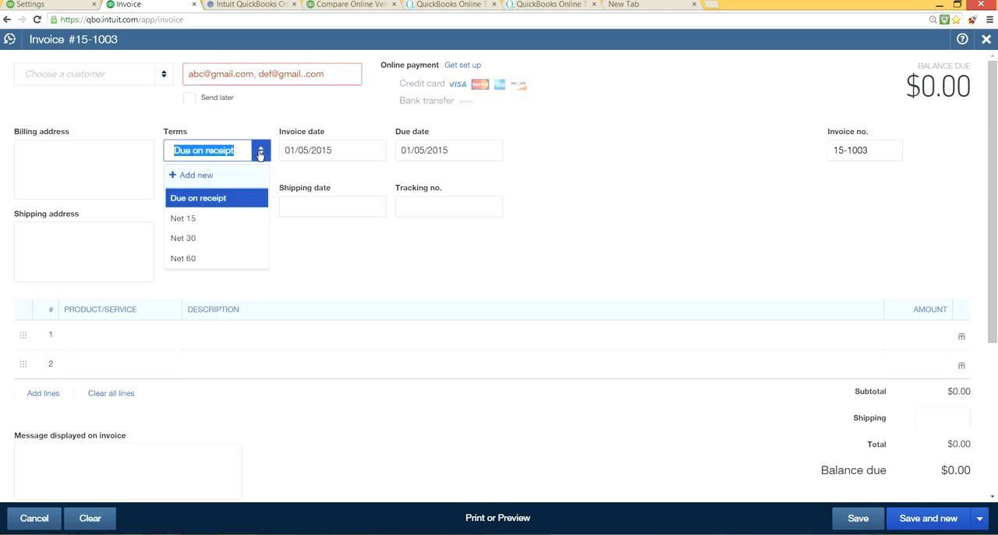
{"action": "left_click", "coordinate": [206, 218]}
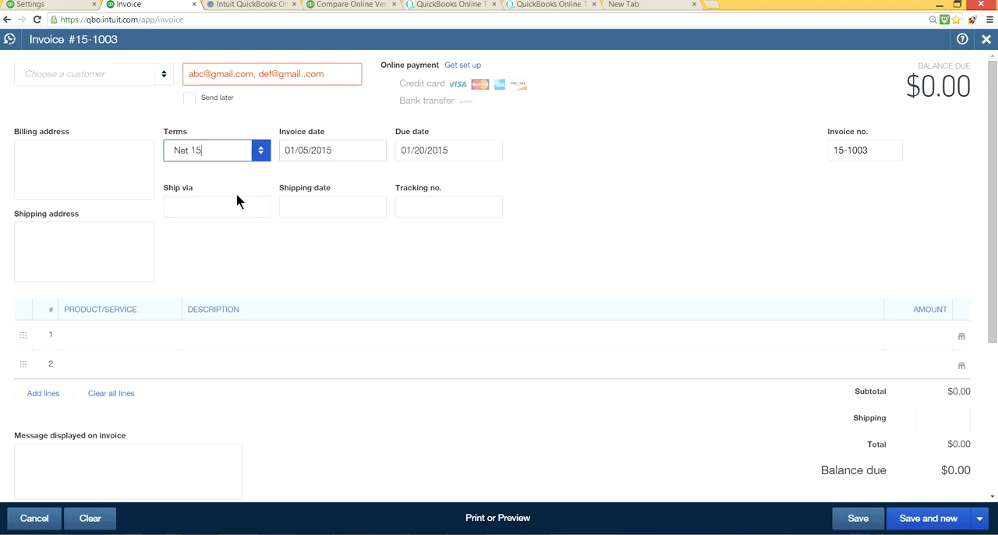
Step: Check the invoice's Ship via field, then return to the settings and review the Expenses and Sales sections
{"action": "left_click", "coordinate": [203, 208]}
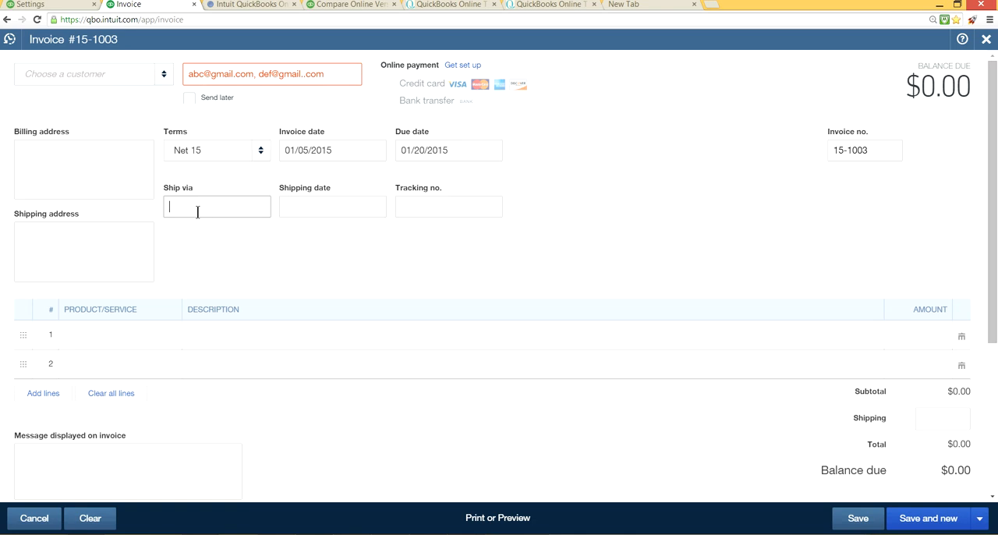
{"action": "left_click", "coordinate": [45, 5]}
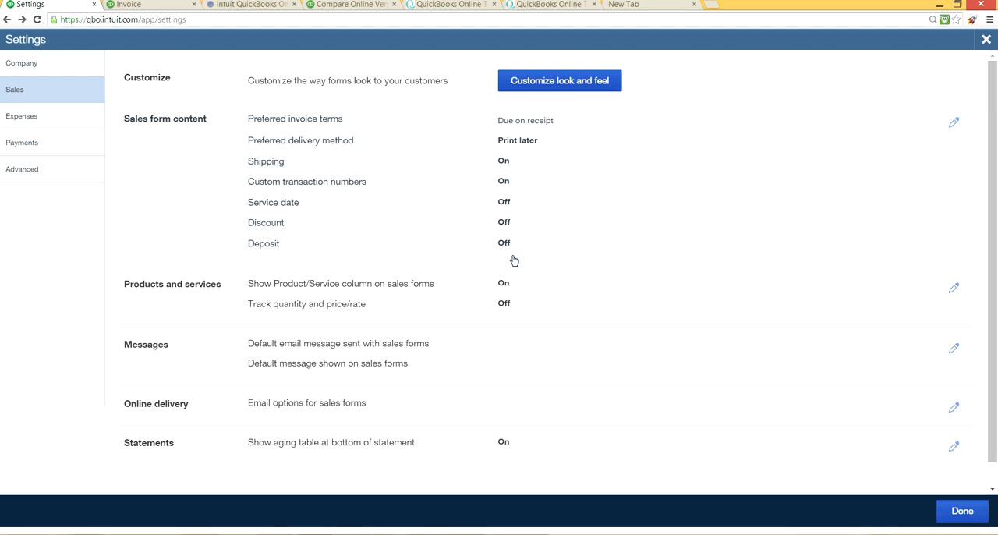
{"action": "scroll", "coordinate": [535, 297], "scroll_direction": "down", "scroll_amount": 1}
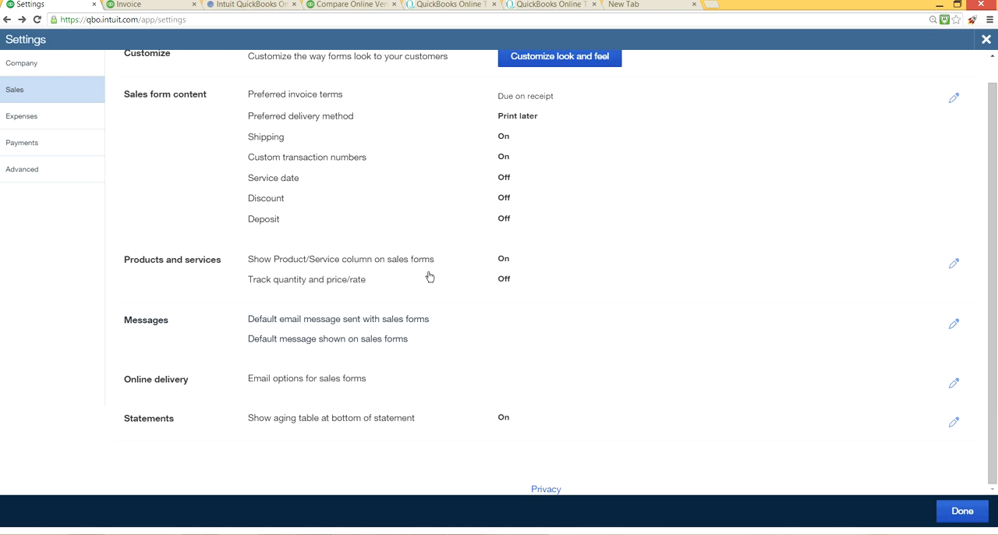
{"action": "left_click", "coordinate": [33, 116]}
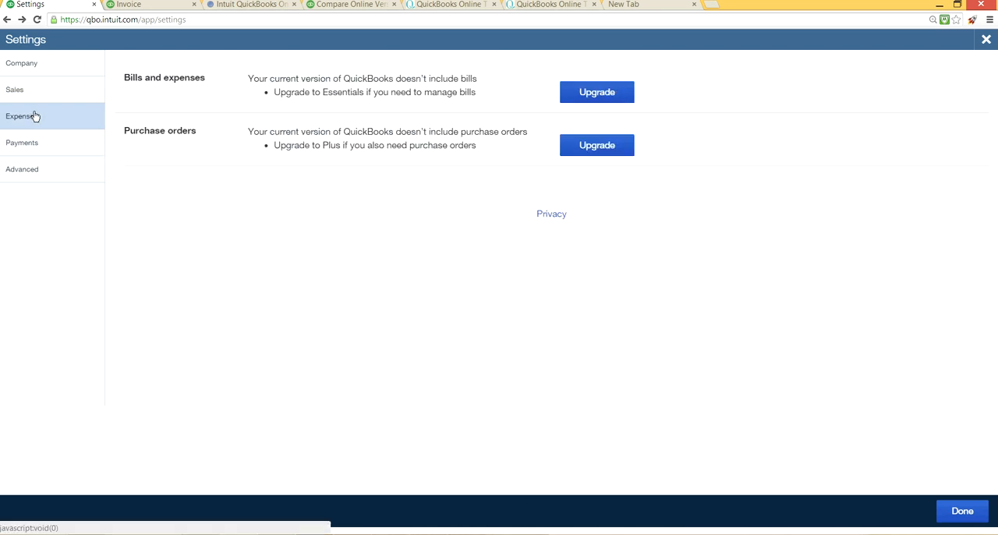
{"action": "left_click", "coordinate": [36, 90]}
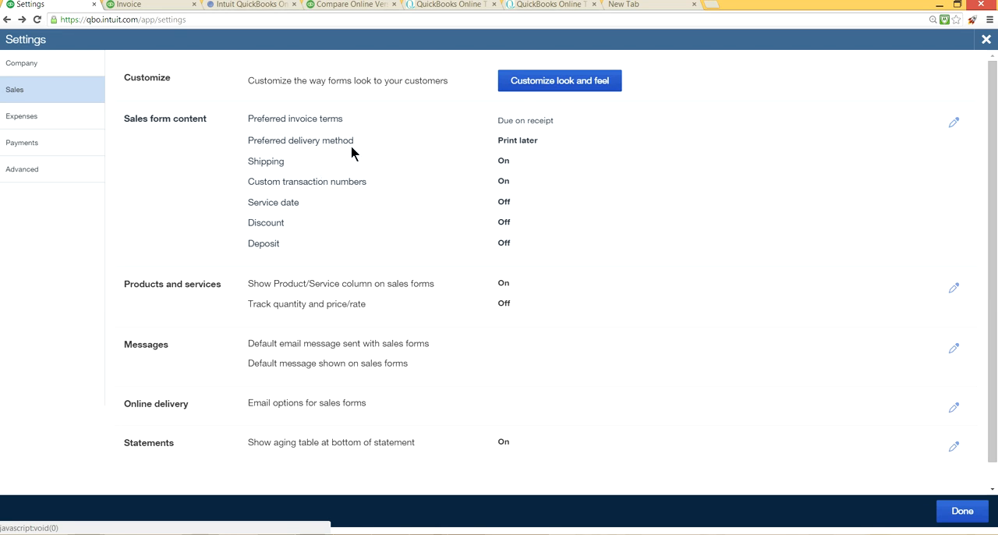
Step: Try turning on Service date, Discount and Deposit in the sales form content, and discard the unsaved changes
{"action": "left_click", "coordinate": [506, 161]}
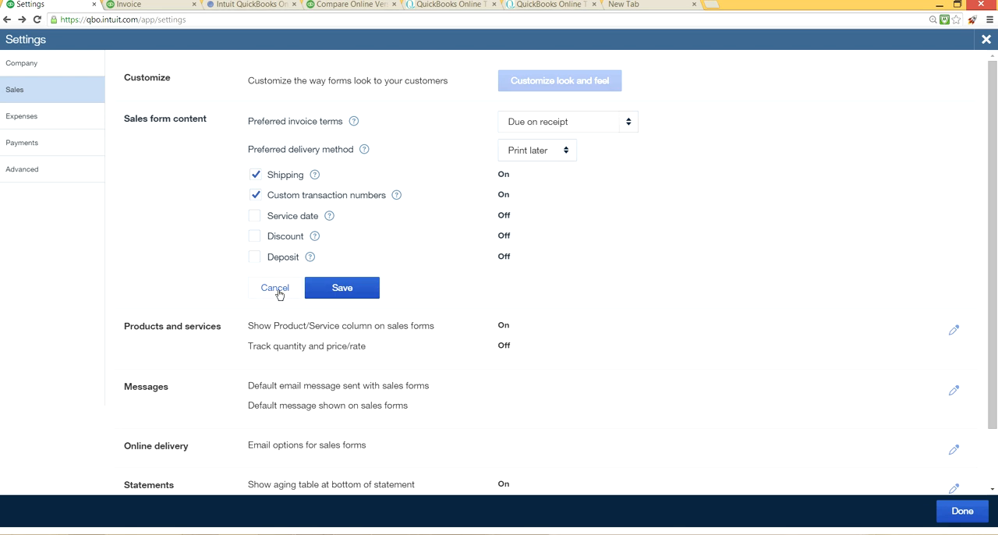
{"action": "left_click", "coordinate": [256, 216]}
{"action": "left_click", "coordinate": [256, 236]}
{"action": "left_click", "coordinate": [255, 257]}
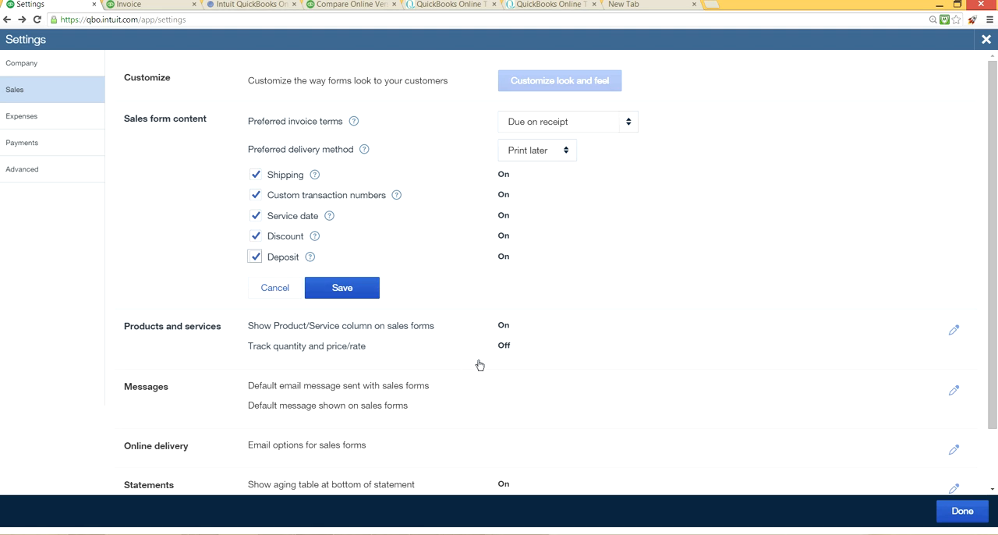
{"action": "left_click", "coordinate": [503, 351]}
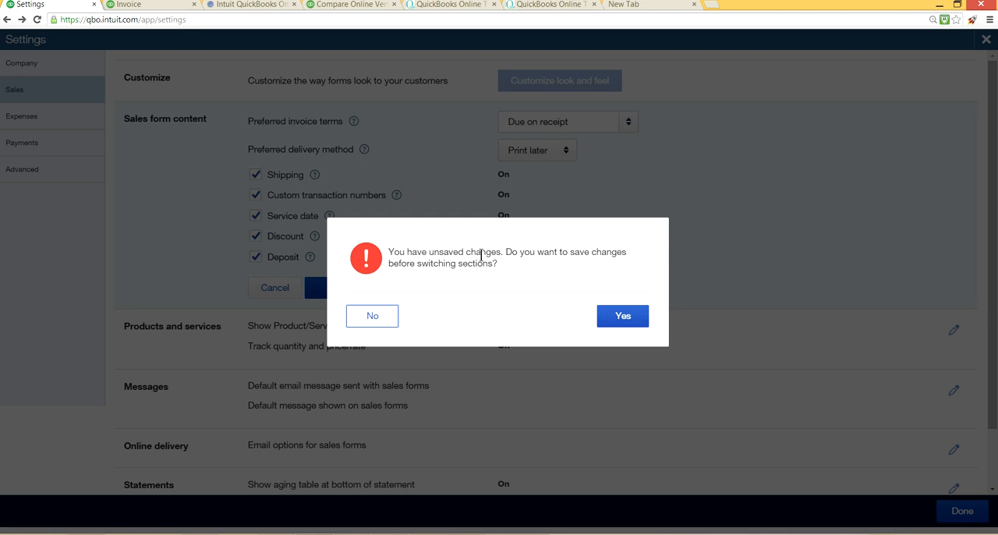
{"action": "left_click", "coordinate": [372, 324]}
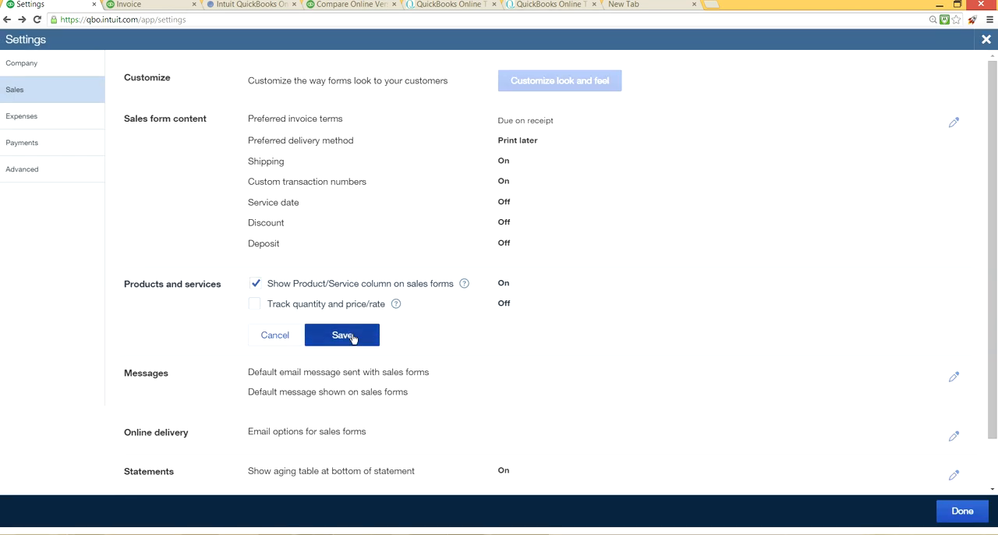
Step: Turn on tracking of quantity and price/rate in the Products and services sales settings, and save
{"action": "left_click", "coordinate": [341, 335]}
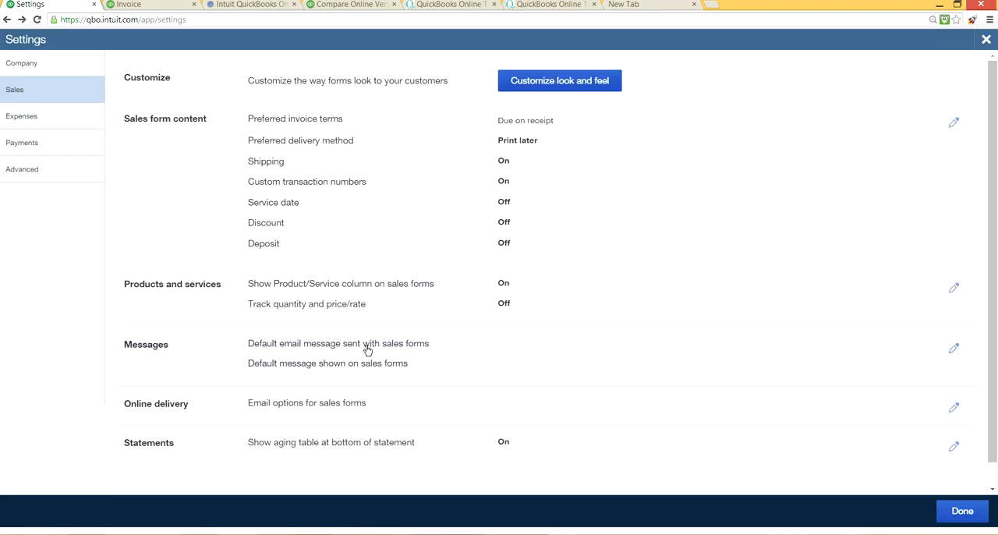
{"action": "left_click", "coordinate": [506, 304]}
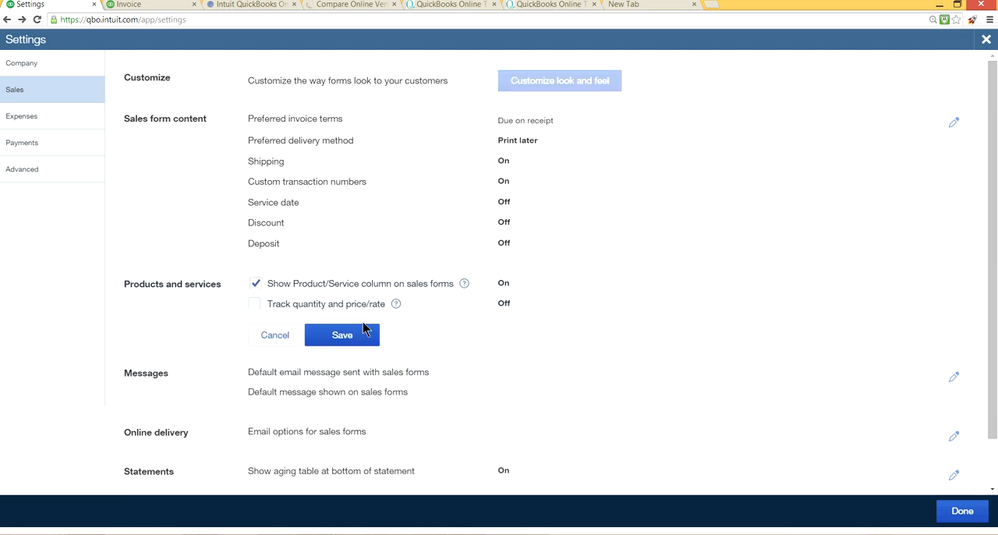
{"action": "left_click", "coordinate": [256, 306]}
{"action": "left_click", "coordinate": [337, 331]}
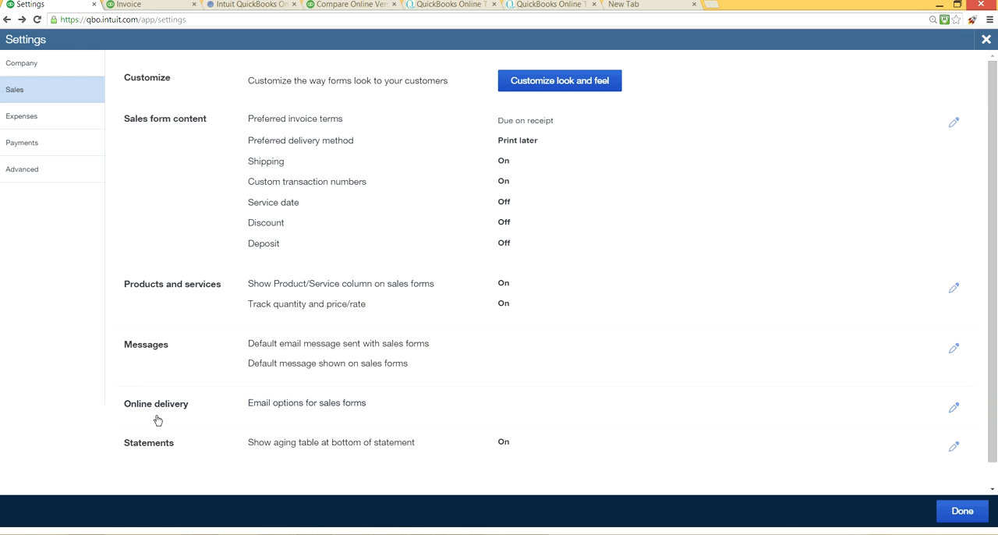
Step: Set the online delivery e-mail option for invoices to HTML email and save it
{"action": "left_click", "coordinate": [426, 406]}
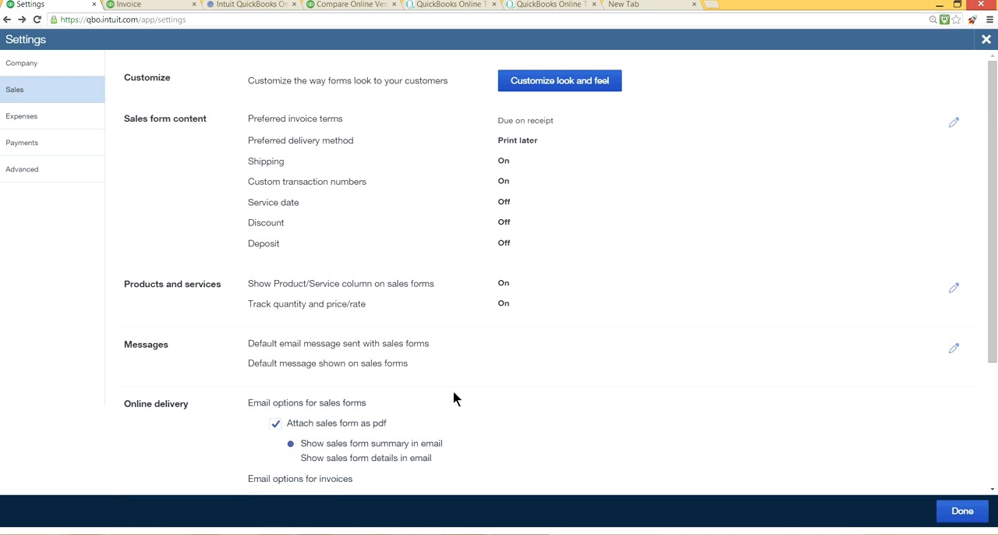
{"action": "scroll", "coordinate": [604, 329], "scroll_direction": "down", "scroll_amount": 2}
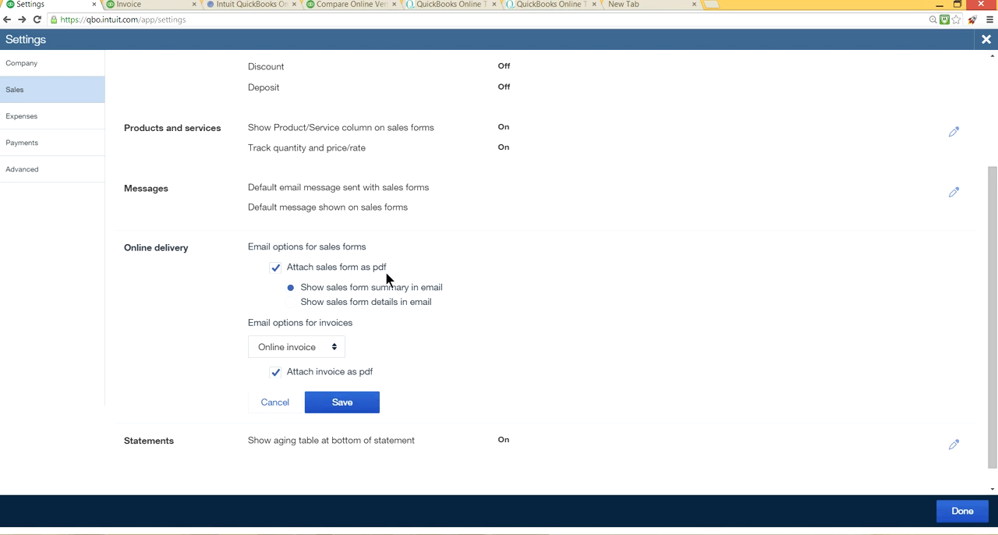
{"action": "left_click", "coordinate": [336, 349]}
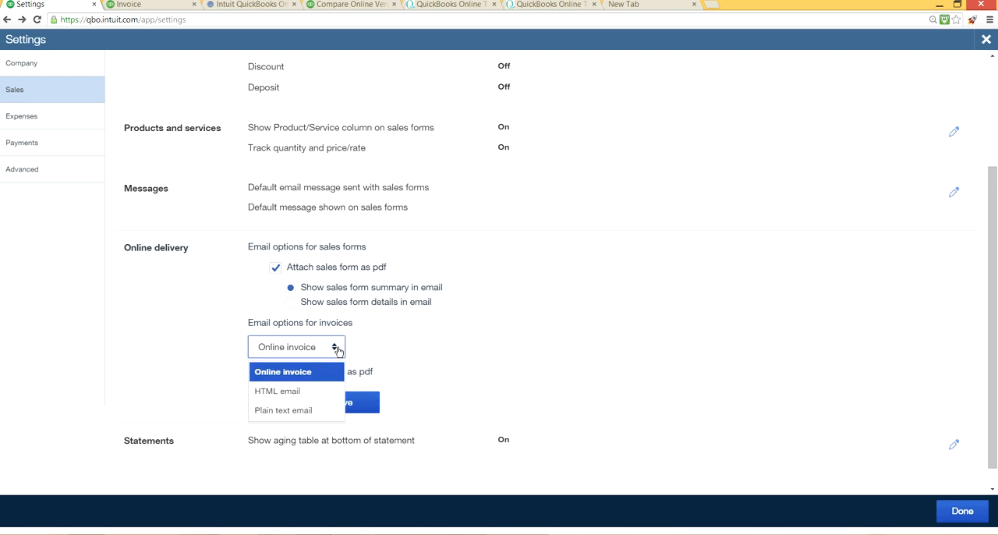
{"action": "left_click", "coordinate": [299, 394]}
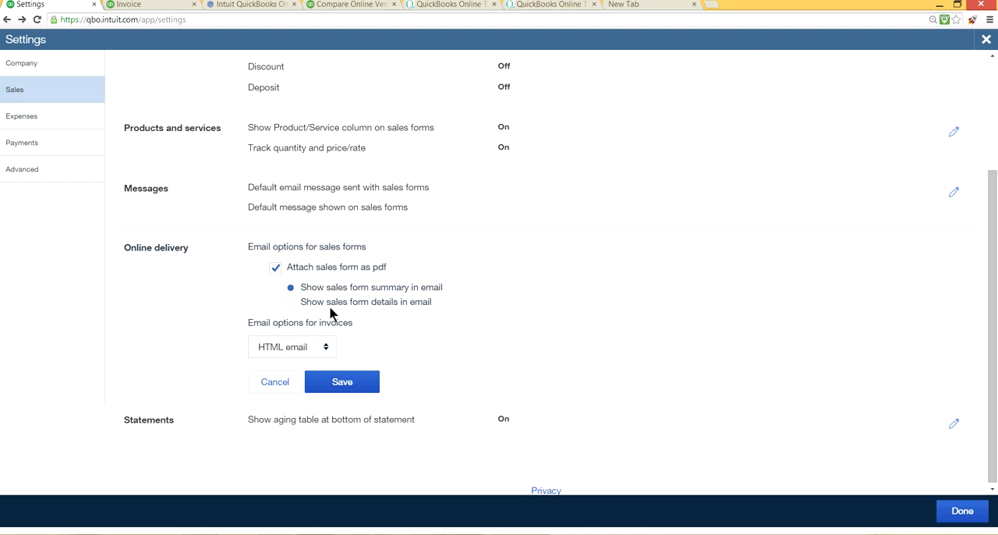
{"action": "left_click", "coordinate": [353, 382]}
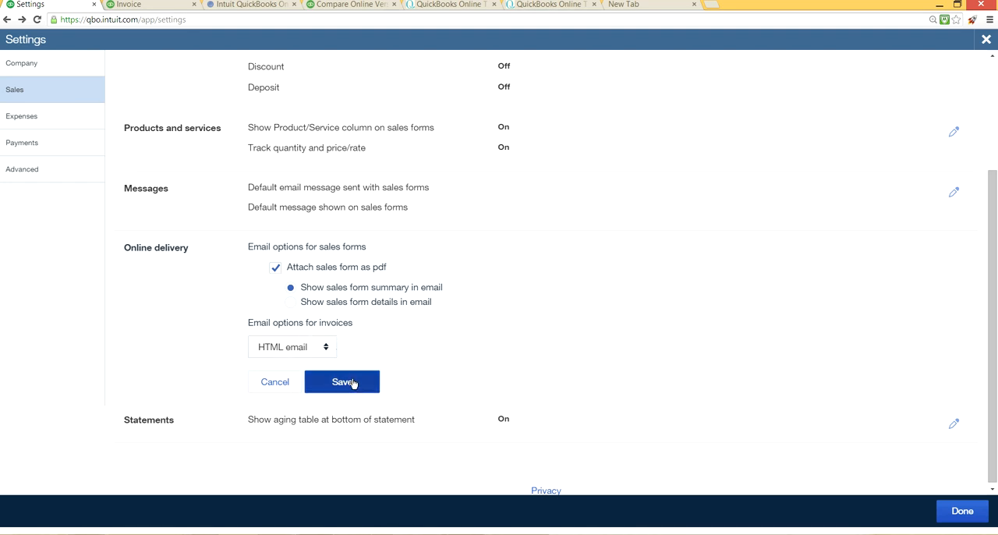
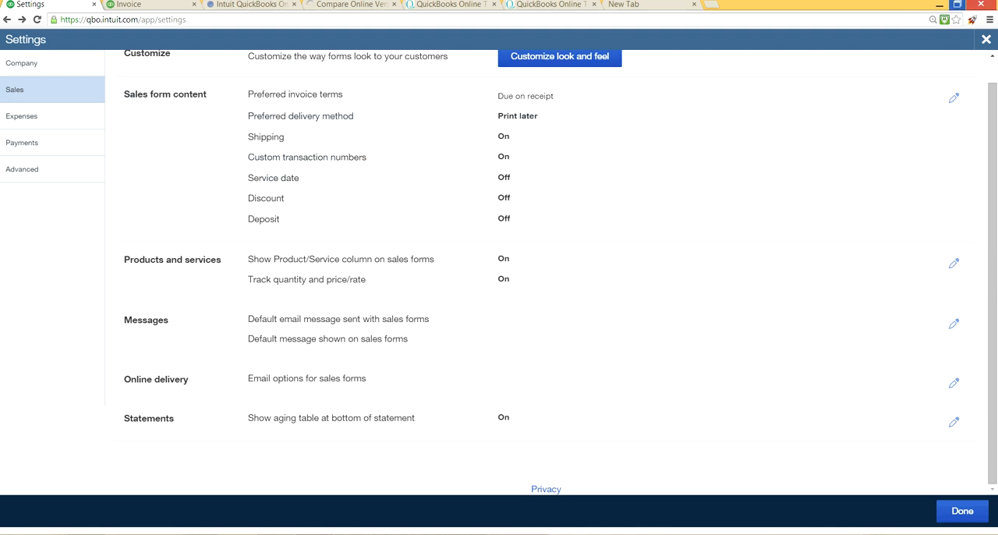
Step: Review the Expenses and Payments sections of the settings, then bring up the Advanced section
{"action": "left_click", "coordinate": [24, 123]}
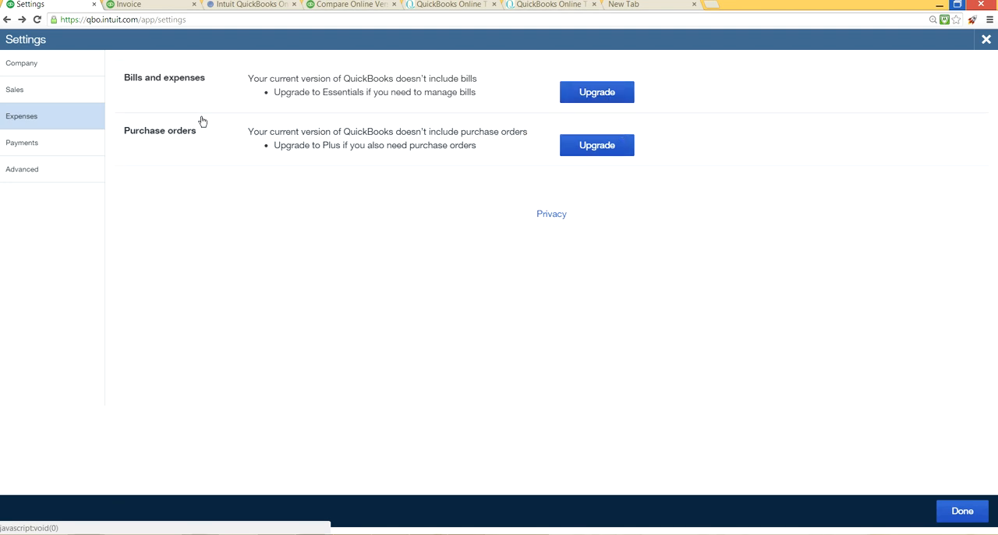
{"action": "left_click", "coordinate": [52, 151]}
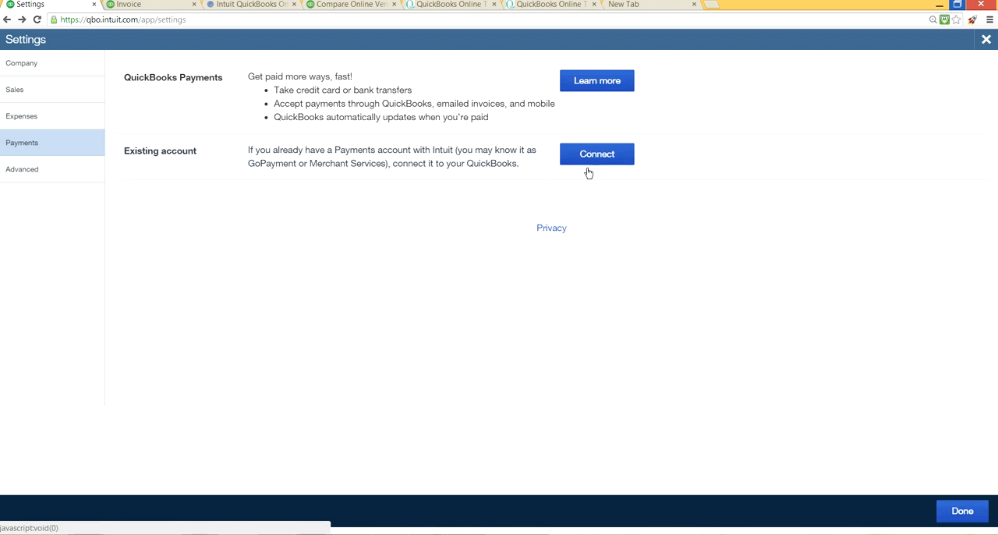
{"action": "left_click", "coordinate": [34, 178]}
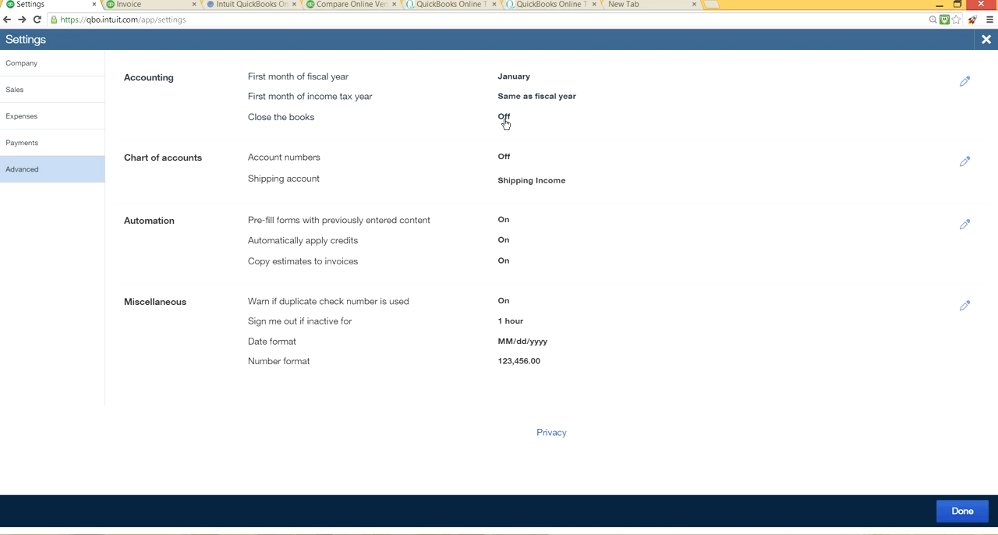
Step: Turn on Close the books with closing date 12/31/2014, check the help on allowing changes after a warning, and save
{"action": "left_click", "coordinate": [505, 124]}
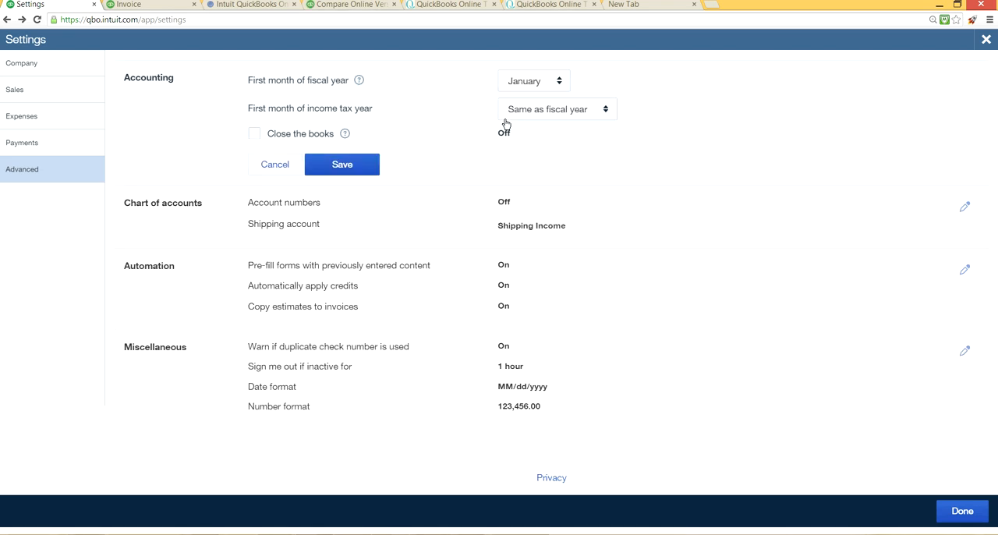
{"action": "left_click", "coordinate": [259, 132]}
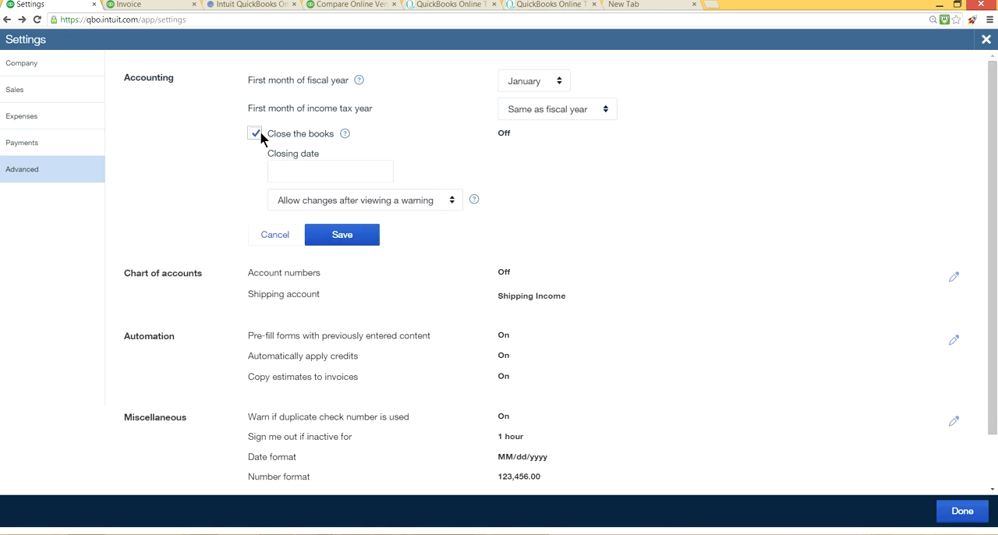
{"action": "left_click", "coordinate": [384, 171]}
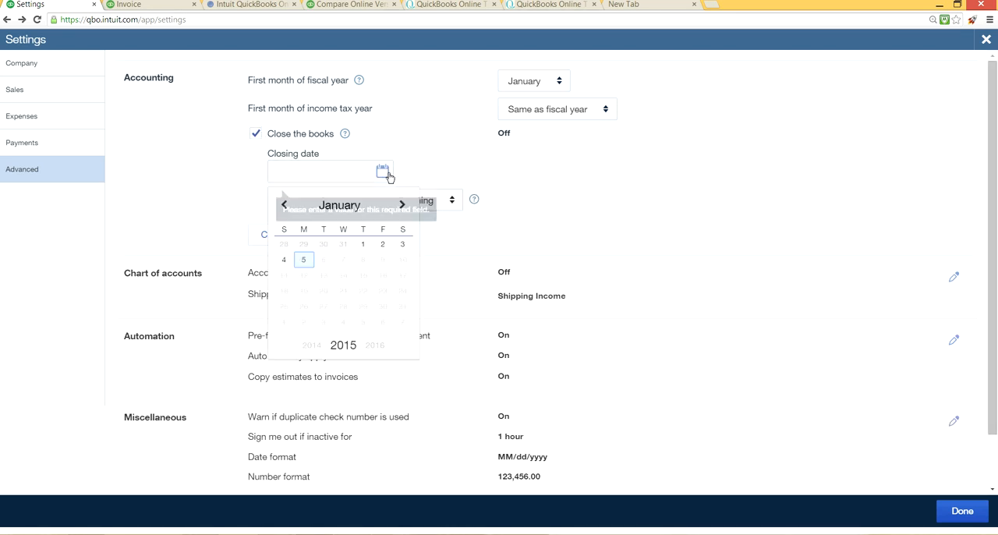
{"action": "left_click", "coordinate": [284, 208]}
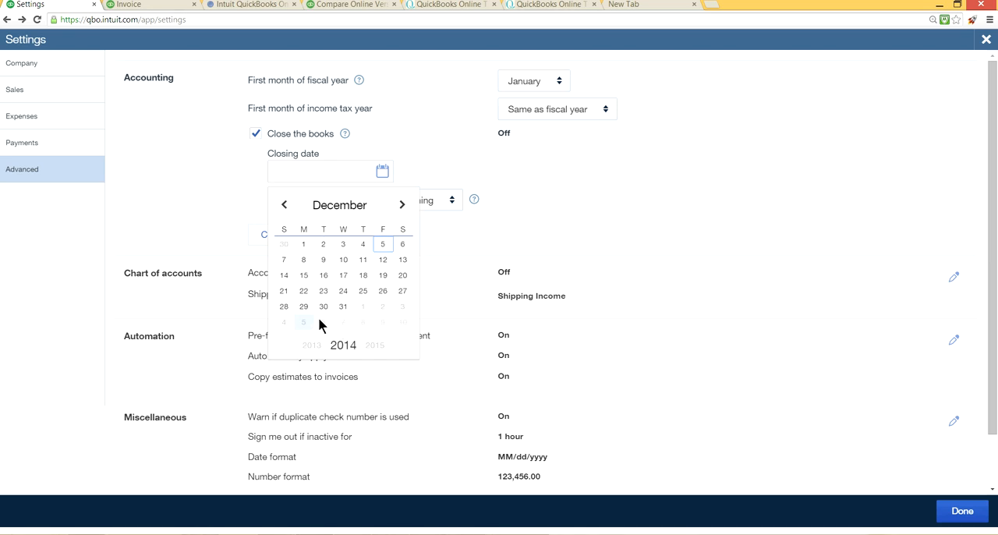
{"action": "left_click", "coordinate": [343, 307]}
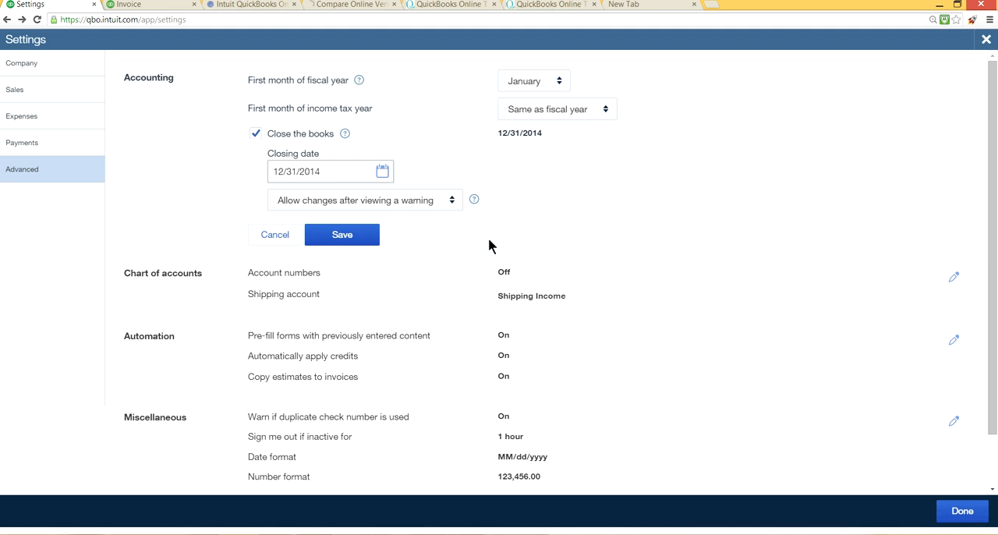
{"action": "left_click", "coordinate": [475, 199]}
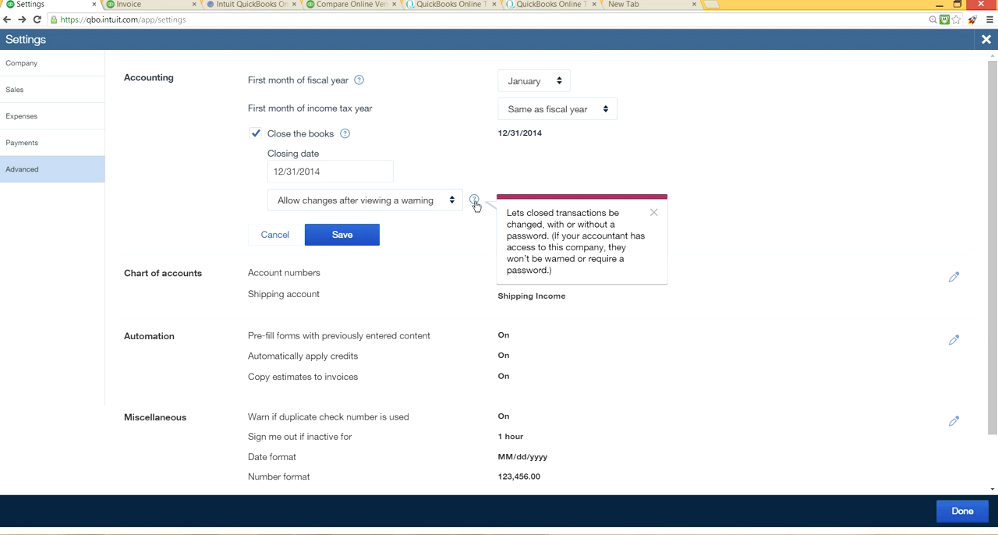
{"action": "left_click", "coordinate": [653, 212]}
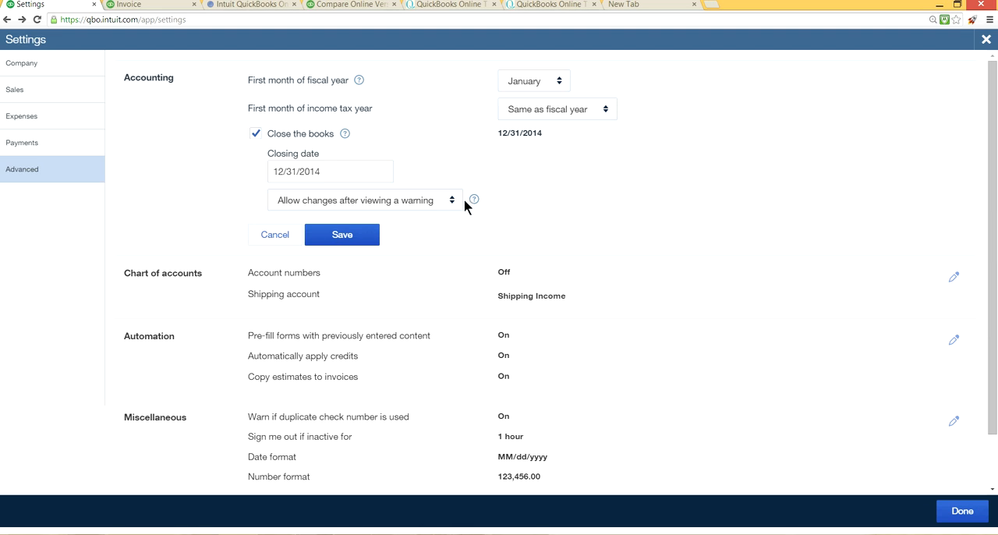
{"action": "left_click", "coordinate": [323, 235]}
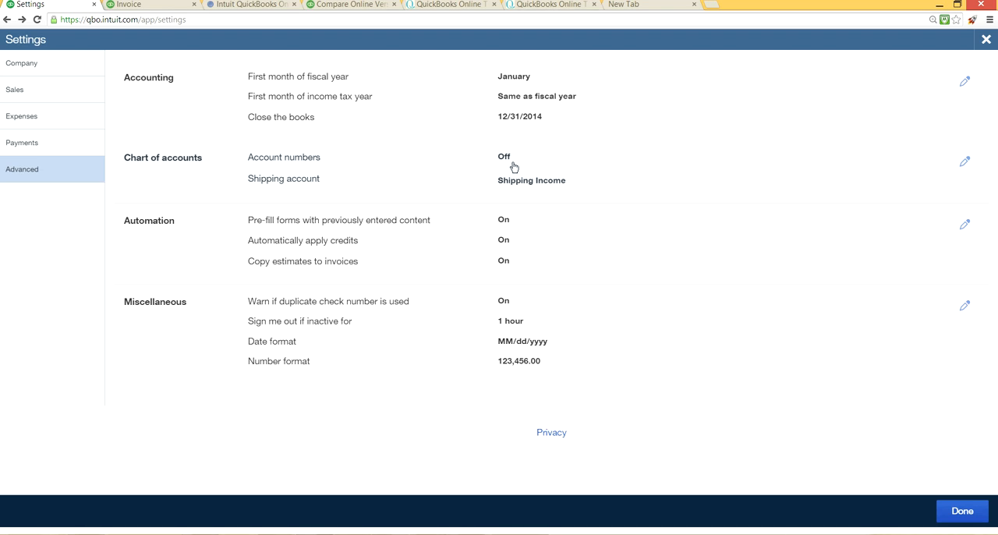
Step: Leave the open invoice without saving and view the Chart of Accounts list
{"action": "left_click", "coordinate": [145, 4]}
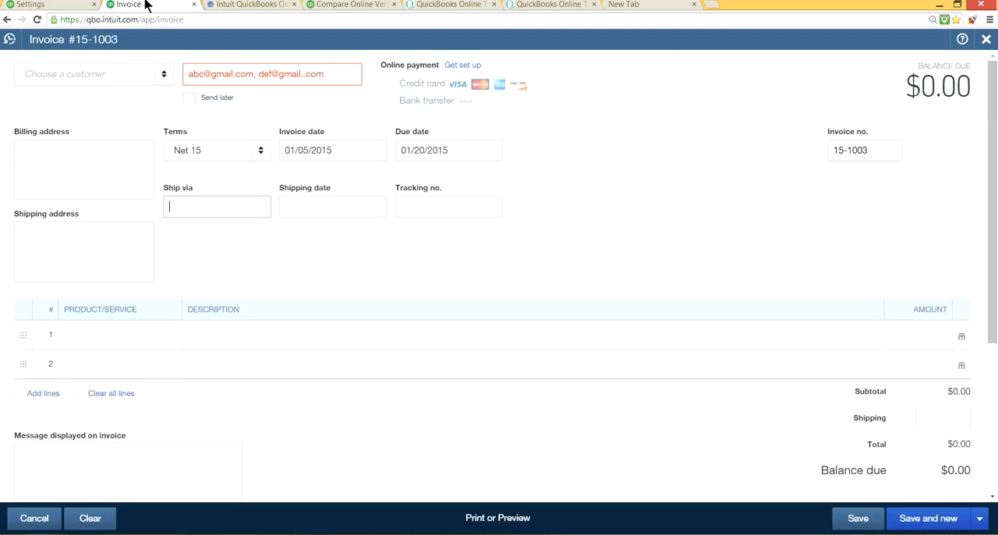
{"action": "left_click", "coordinate": [986, 39]}
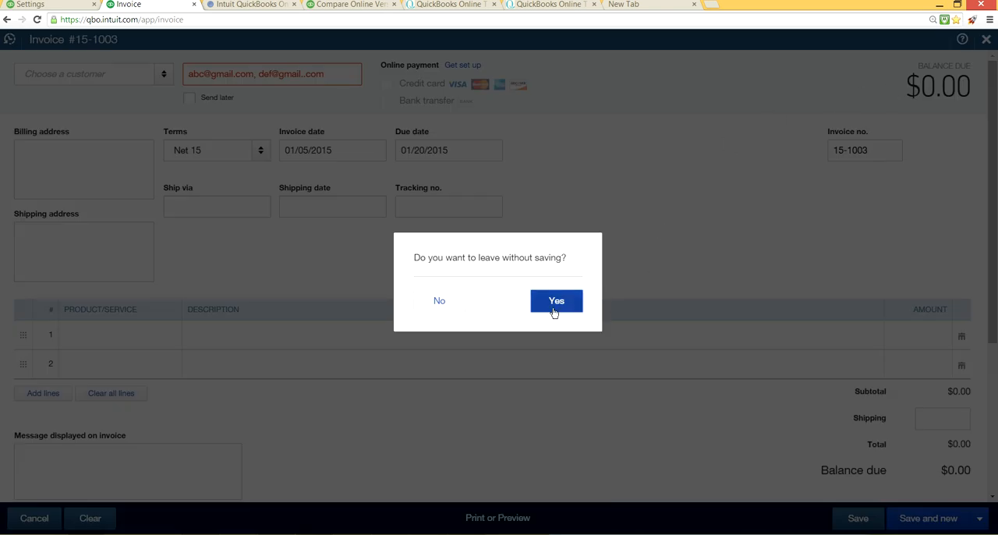
{"action": "left_click", "coordinate": [556, 301]}
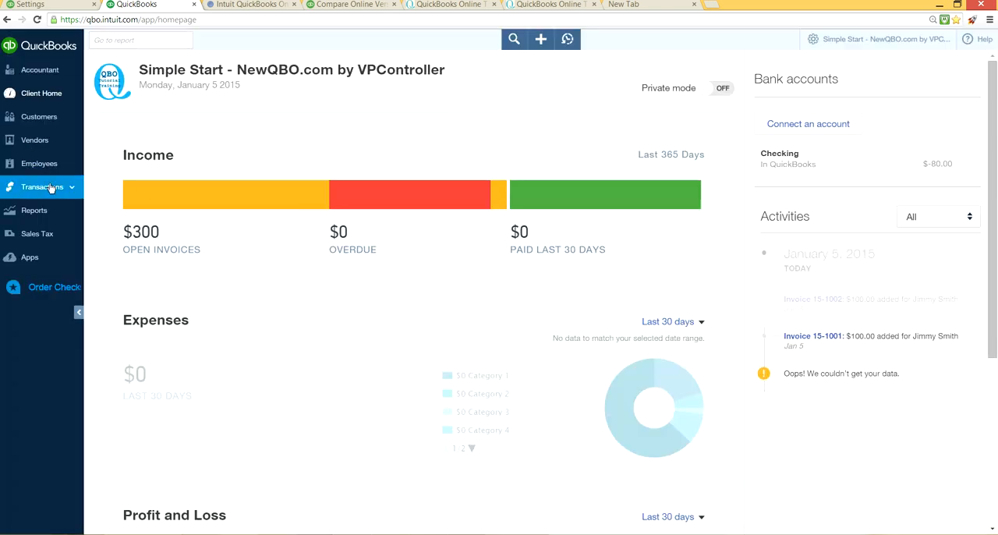
{"action": "mouse_move", "coordinate": [47, 187]}
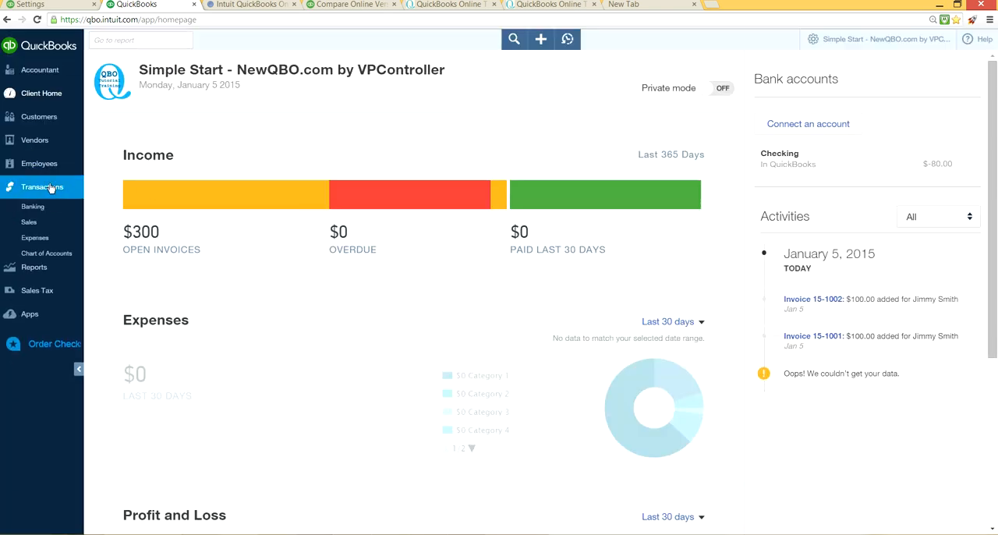
{"action": "left_click", "coordinate": [69, 253]}
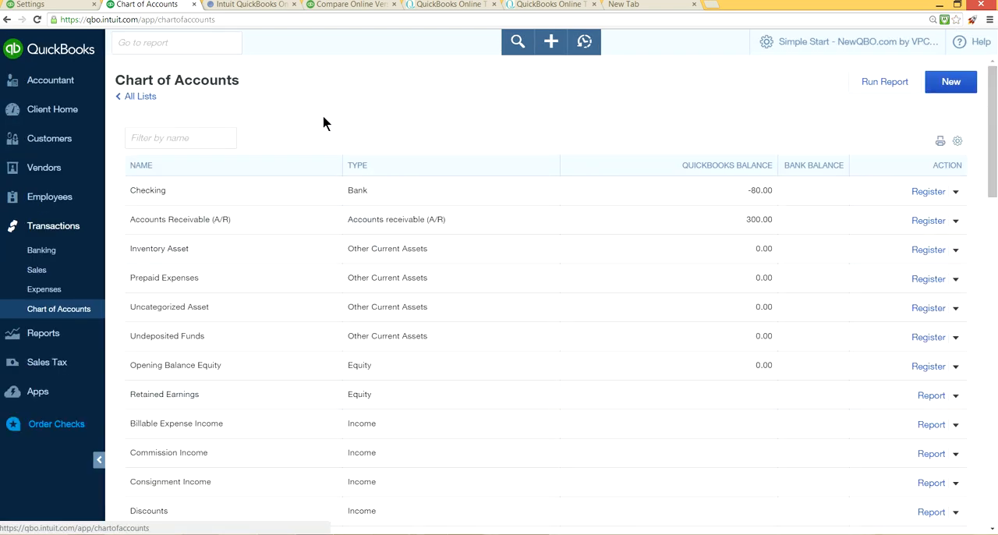
{"action": "left_click", "coordinate": [801, 45]}
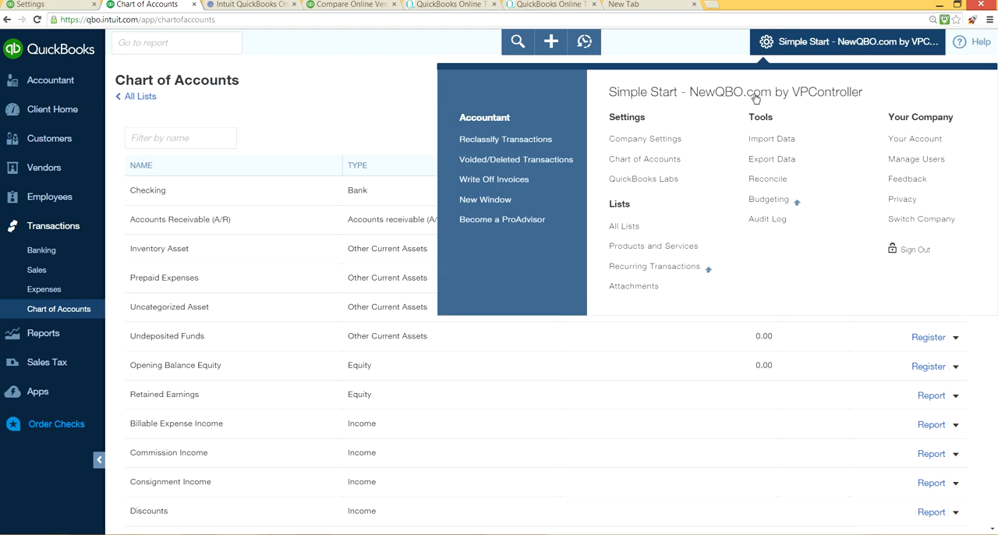
{"action": "left_click", "coordinate": [642, 166]}
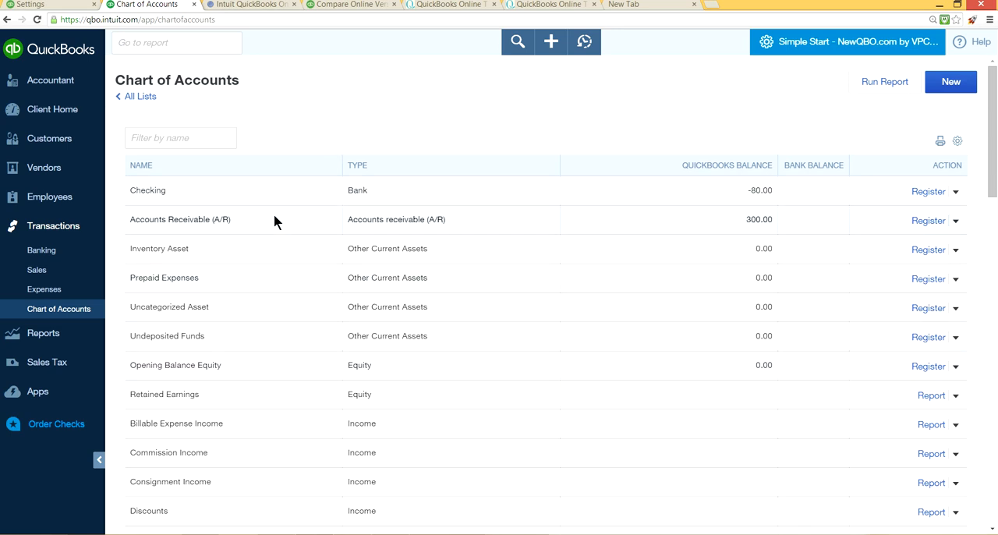
Step: Turn on account numbers in the Chart of accounts part of the Advanced settings and save
{"action": "left_click", "coordinate": [65, 5]}
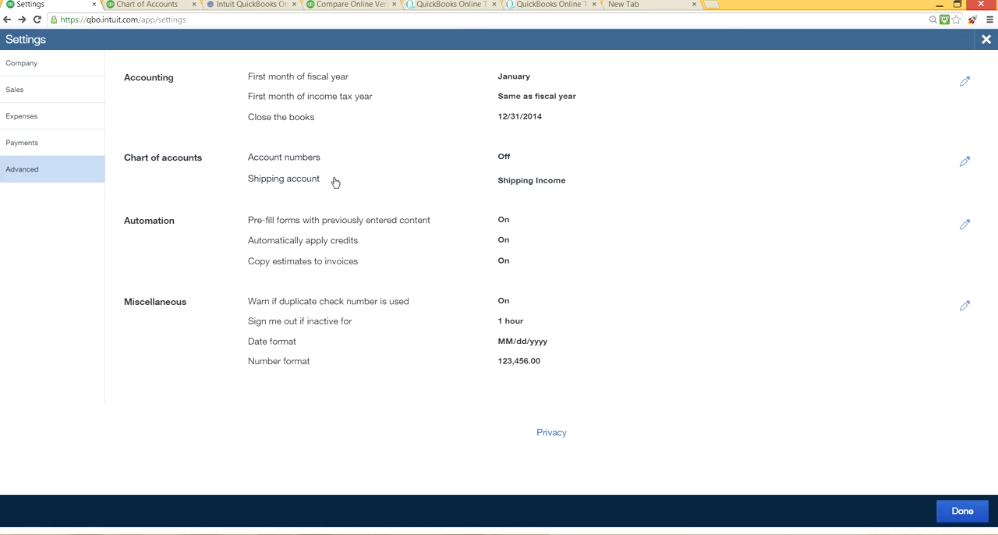
{"action": "left_click", "coordinate": [503, 158]}
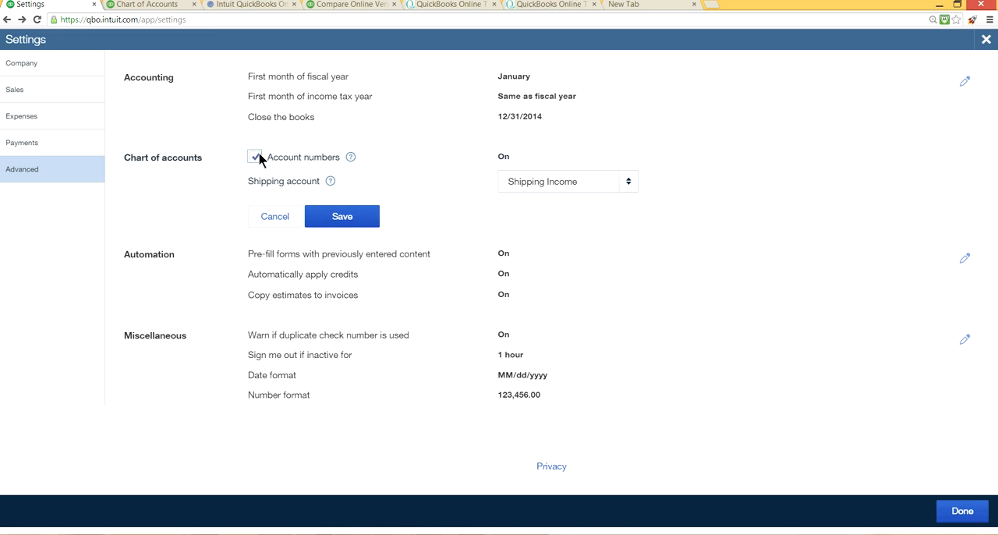
{"action": "left_click", "coordinate": [325, 219]}
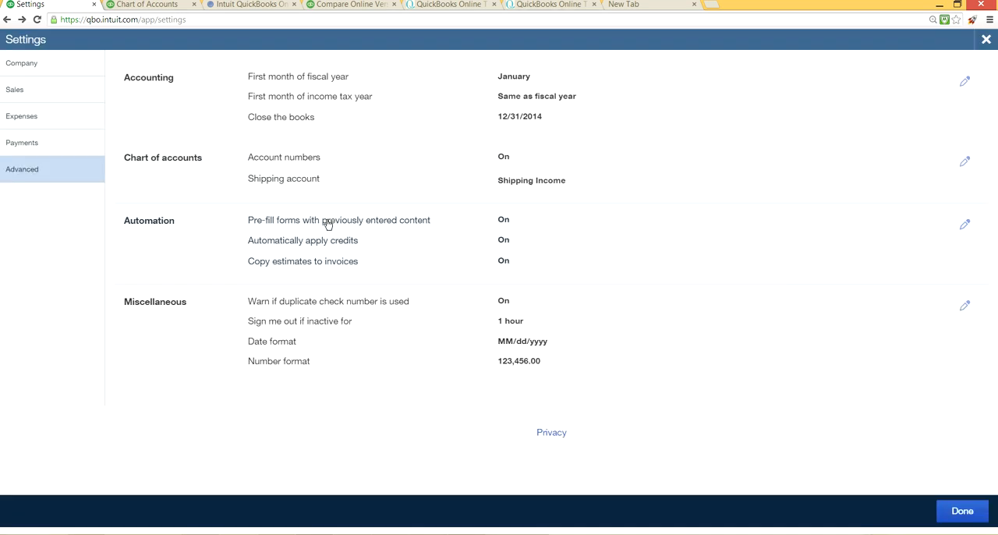
Step: Reload the Chart of Accounts list and turn on Show Account Numbers
{"action": "left_click", "coordinate": [153, 10]}
{"action": "left_click", "coordinate": [52, 109]}
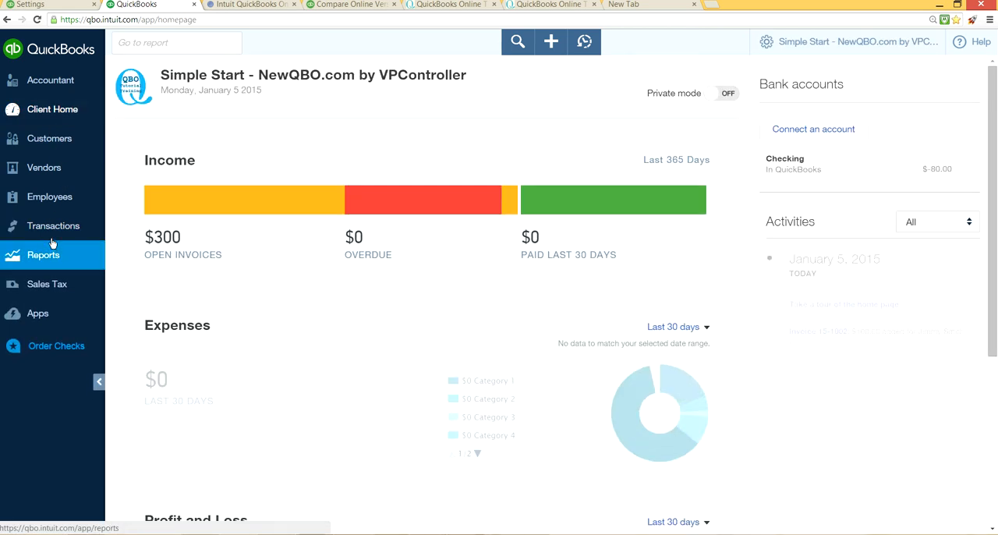
{"action": "left_click", "coordinate": [53, 234]}
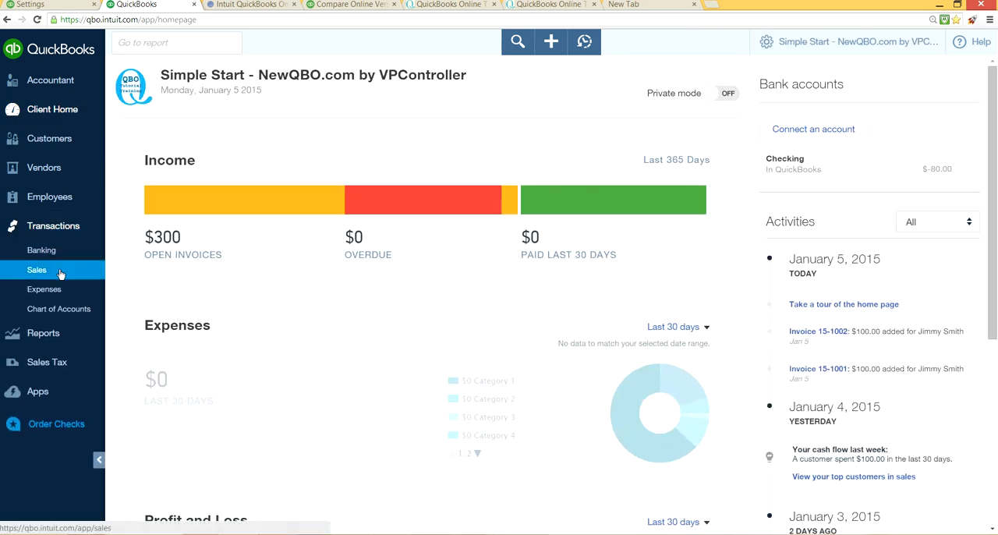
{"action": "left_click", "coordinate": [78, 310]}
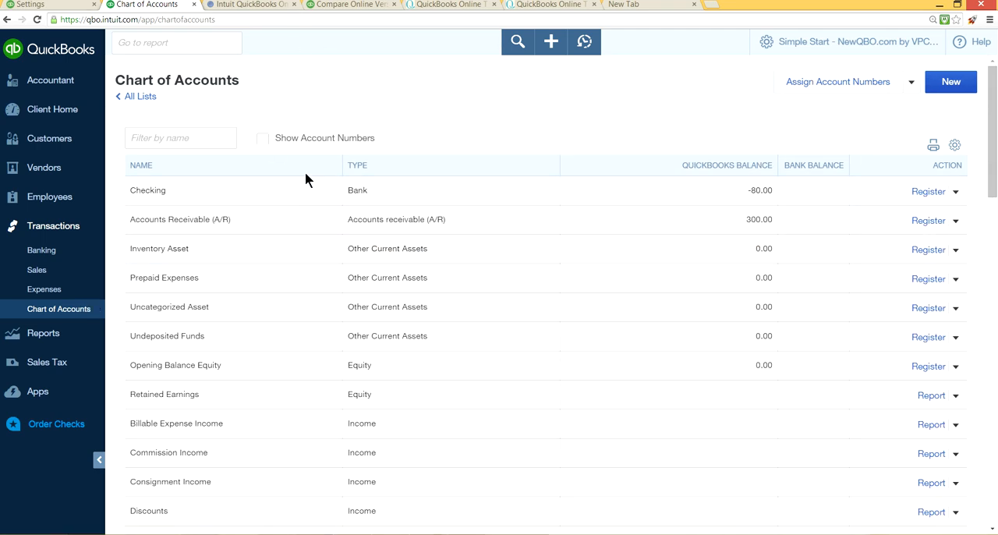
{"action": "left_click", "coordinate": [264, 138]}
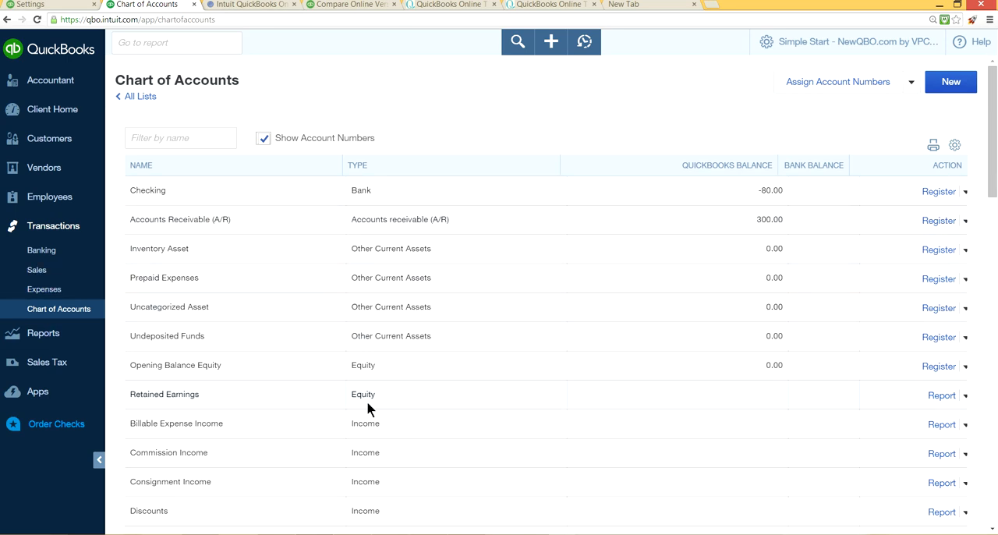
{"action": "scroll", "coordinate": [367, 401], "scroll_direction": "down", "scroll_amount": 3}
{"action": "scroll", "coordinate": [367, 402], "scroll_direction": "up", "scroll_amount": 3}
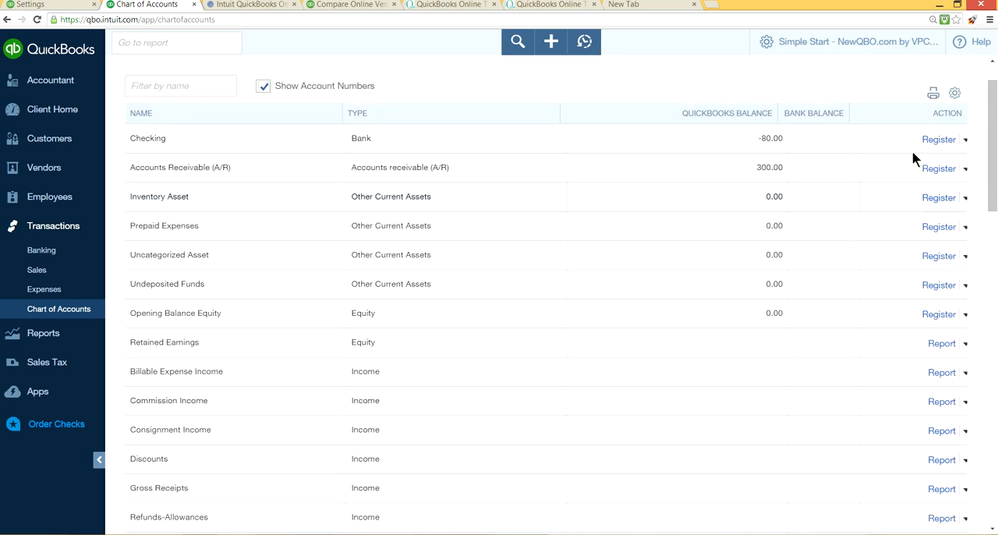
Step: Open the Checking account for editing and enter 100101 as its number
{"action": "left_click", "coordinate": [963, 140]}
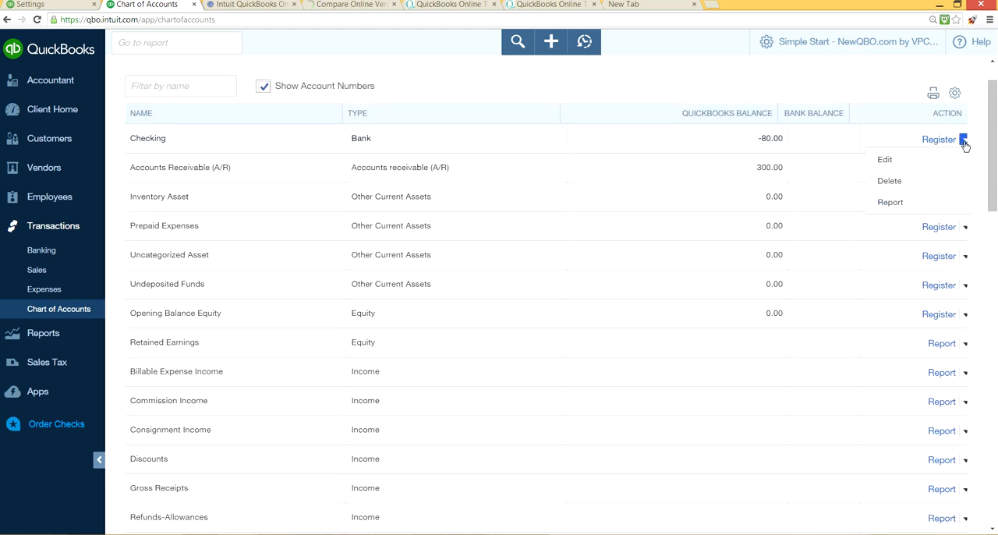
{"action": "left_click", "coordinate": [899, 166]}
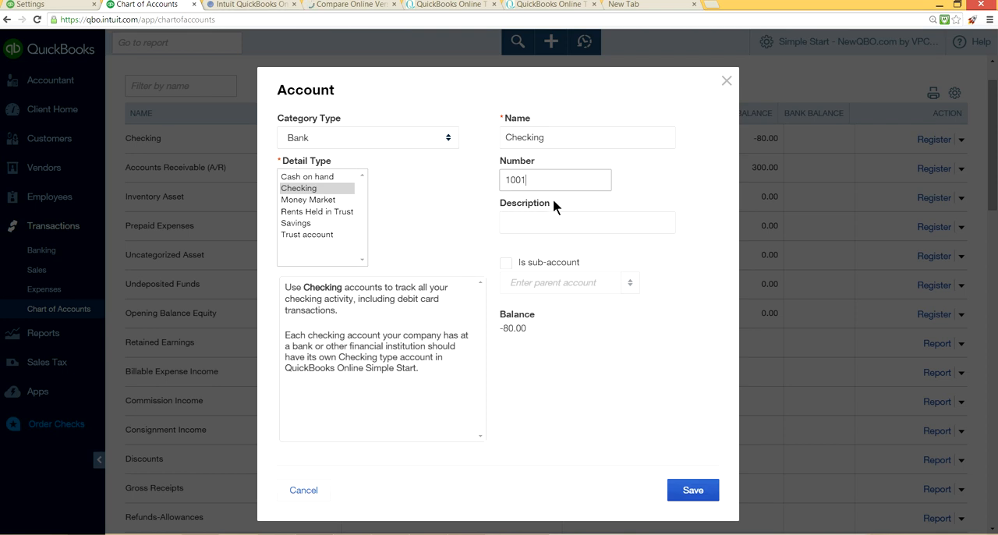
{"action": "type", "text": "01"}
{"action": "key", "text": "ctrl+shift+i"}
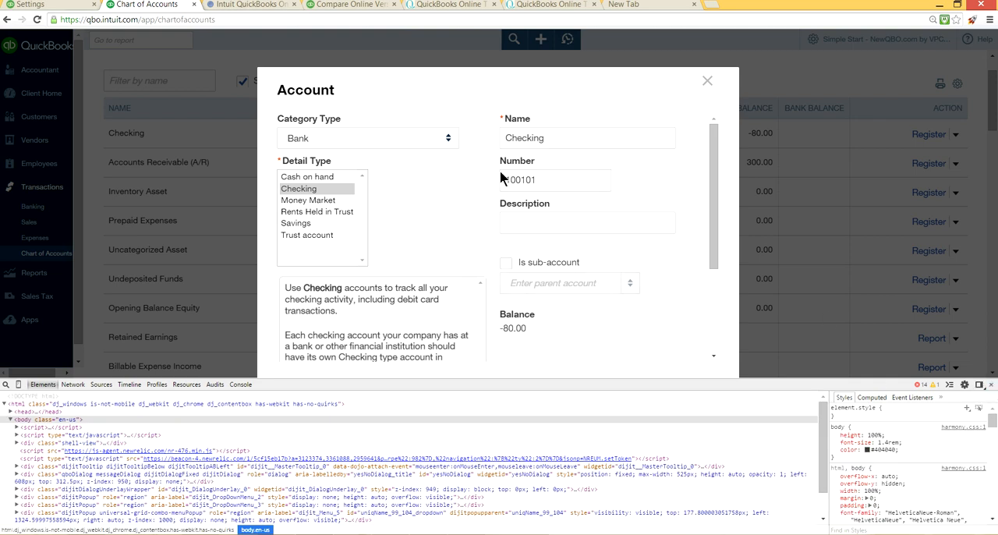
{"action": "left_click", "coordinate": [981, 386]}
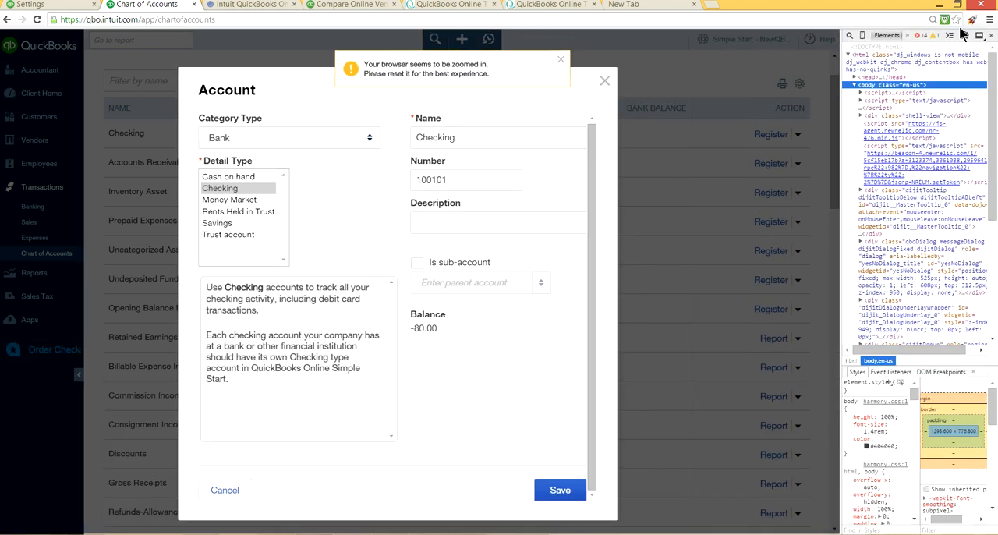
{"action": "left_click", "coordinate": [992, 35]}
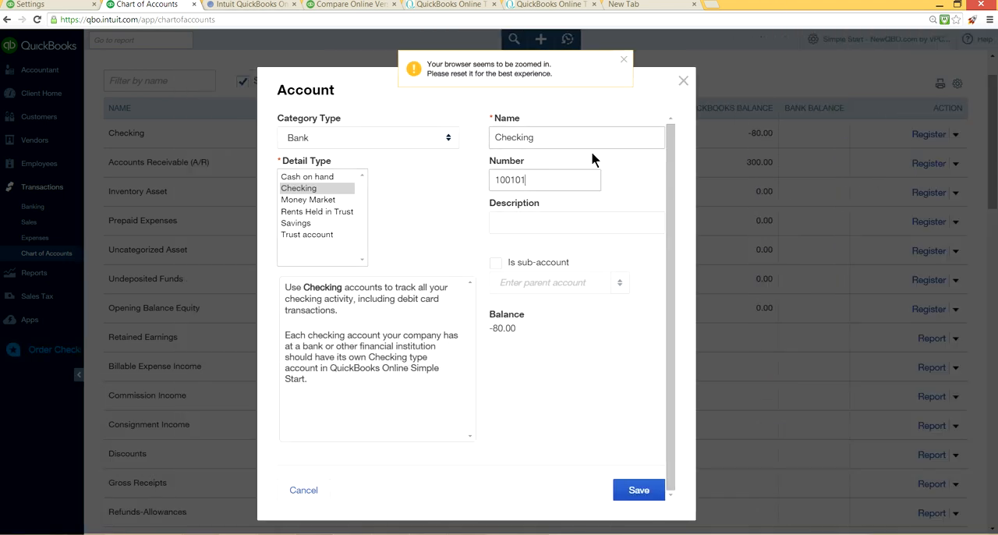
Step: Correct the Checking account's number to 10001, save the account, and return to the Advanced settings
{"action": "key", "text": "BackSpace"}
{"action": "key", "text": "BackSpace"}
{"action": "key", "text": "BackSpace"}
{"action": "key", "text": "BackSpace"}
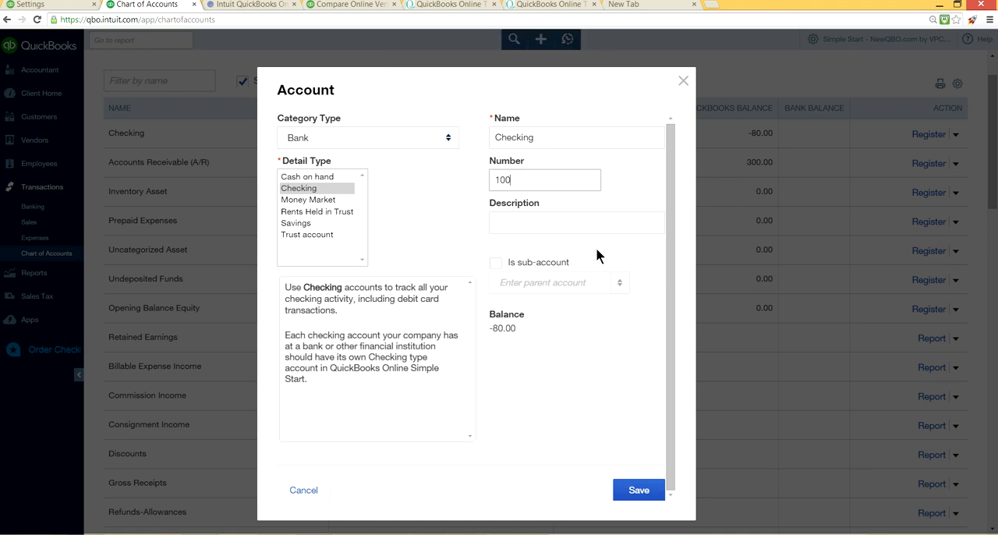
{"action": "type", "text": "001"}
{"action": "left_click", "coordinate": [621, 491]}
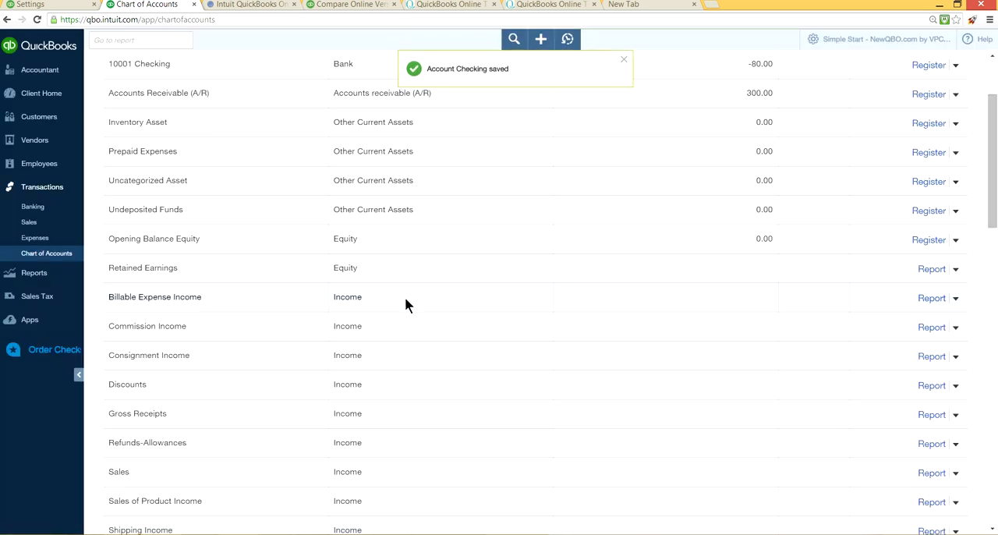
{"action": "scroll", "coordinate": [531, 258], "scroll_direction": "up", "scroll_amount": 2}
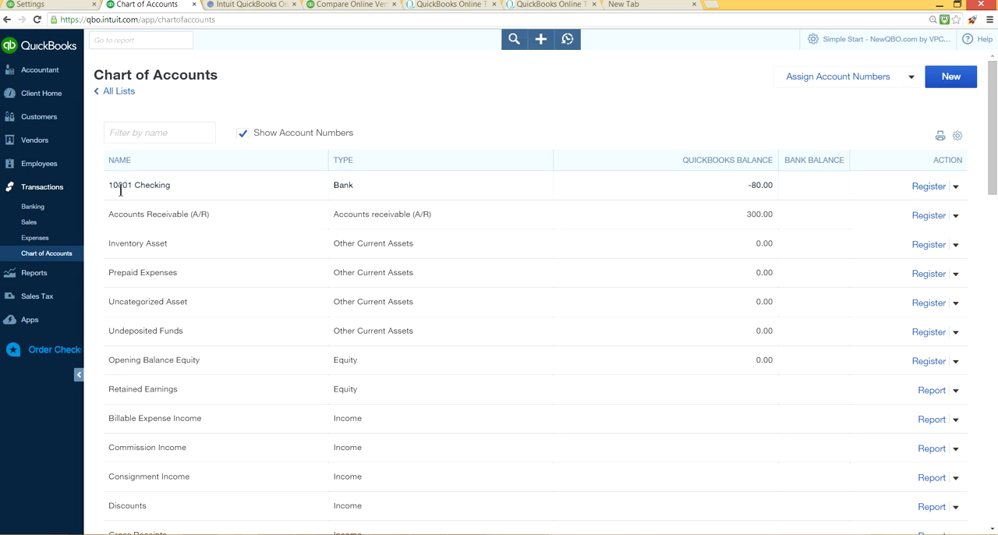
{"action": "left_click", "coordinate": [50, 4]}
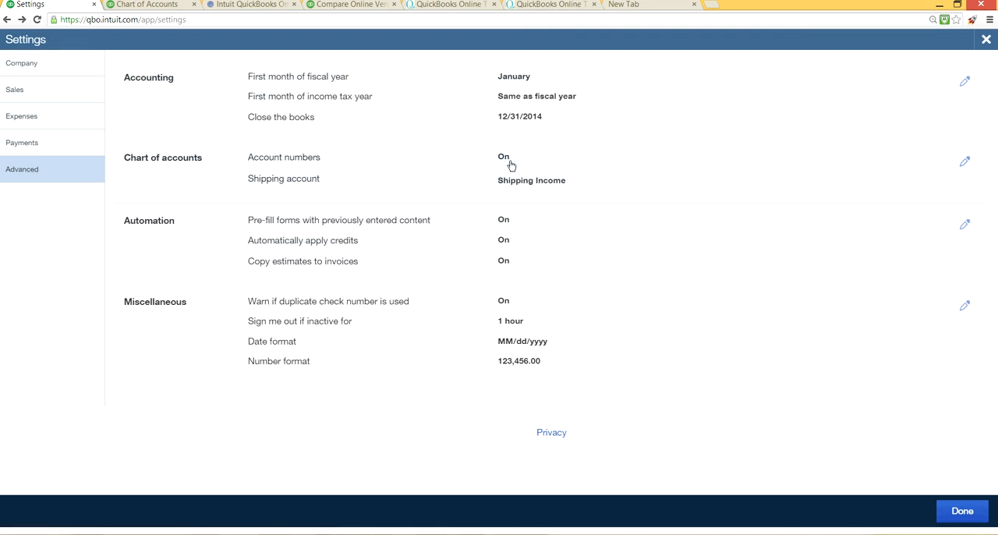
Step: Turn off Show Account Numbers in the Chart of Accounts list and return to the Advanced settings
{"action": "left_click", "coordinate": [124, 4]}
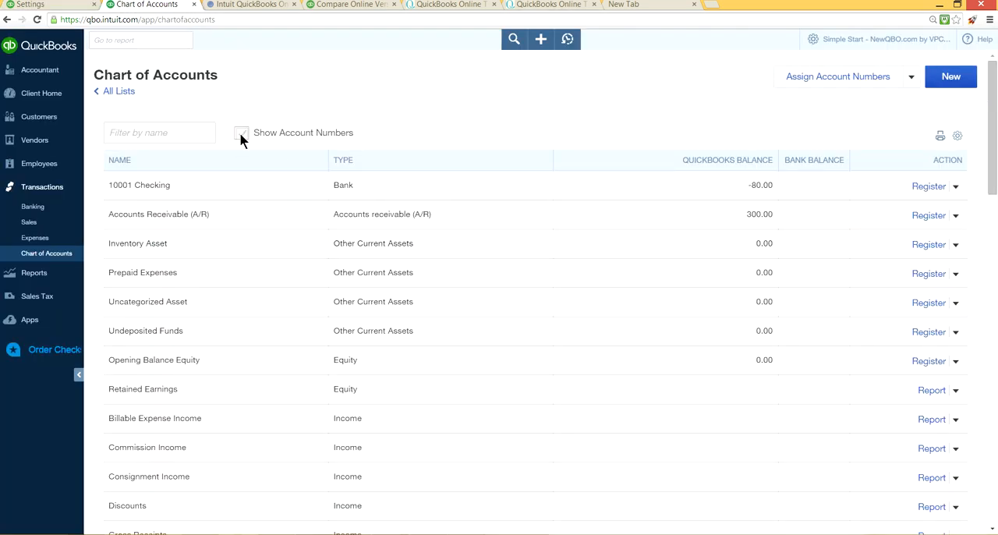
{"action": "left_click", "coordinate": [241, 133]}
{"action": "left_click", "coordinate": [35, 6]}
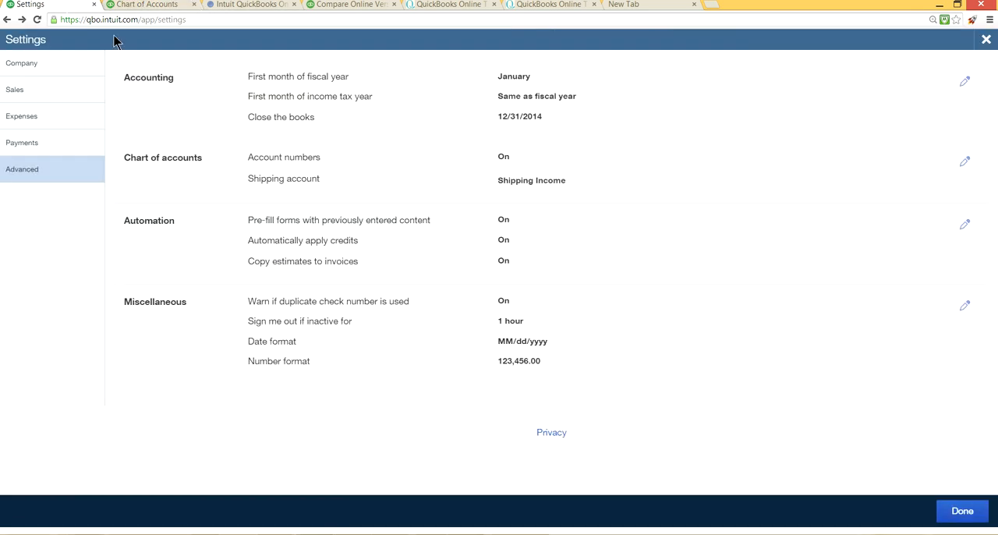
Step: Turn off account numbers in the Chart of accounts part of the Advanced settings and save
{"action": "left_click", "coordinate": [505, 160]}
{"action": "left_click", "coordinate": [255, 159]}
{"action": "left_click", "coordinate": [346, 220]}
Step: Reopen the Chart of accounts settings for editing and view the choices for the shipping account
{"action": "left_click", "coordinate": [458, 182]}
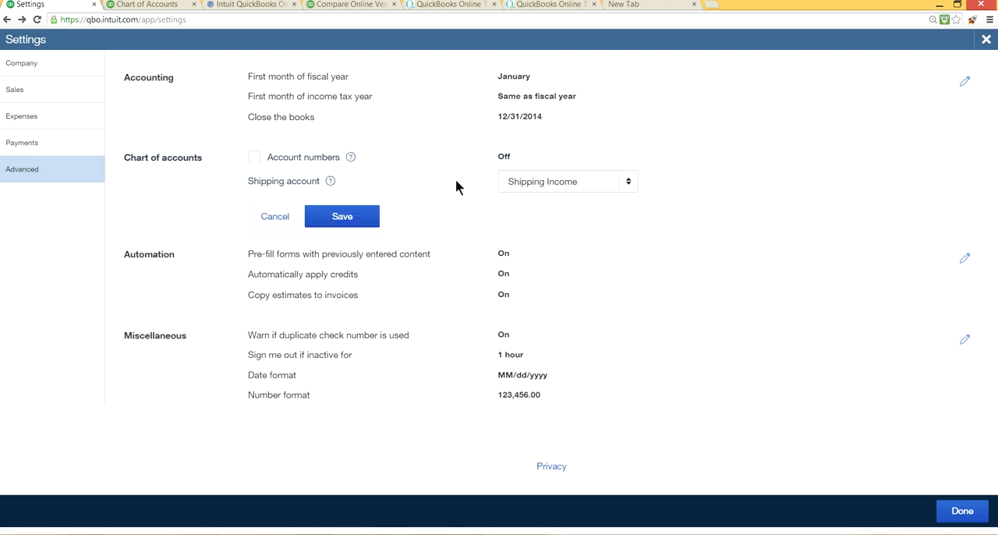
{"action": "left_click", "coordinate": [627, 187]}
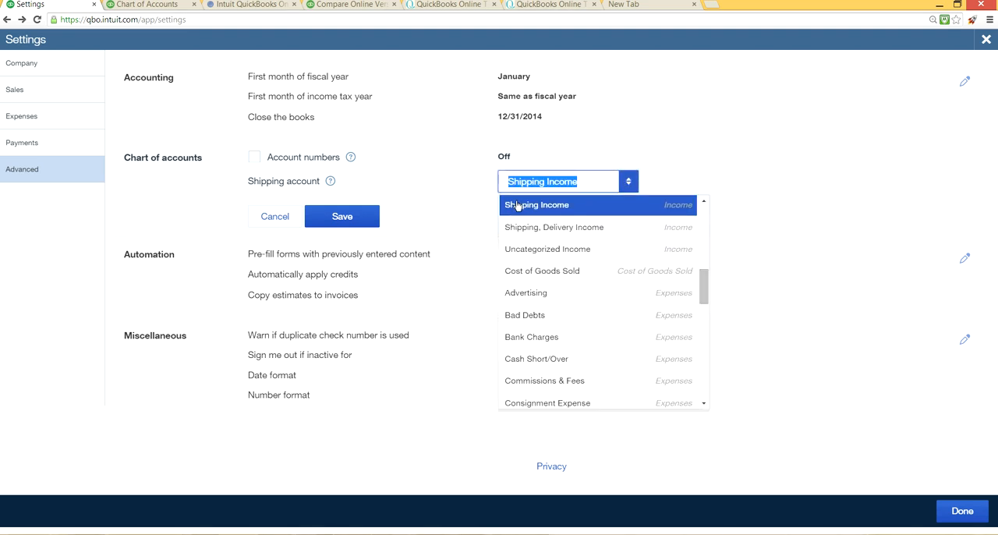
{"action": "left_click", "coordinate": [456, 172]}
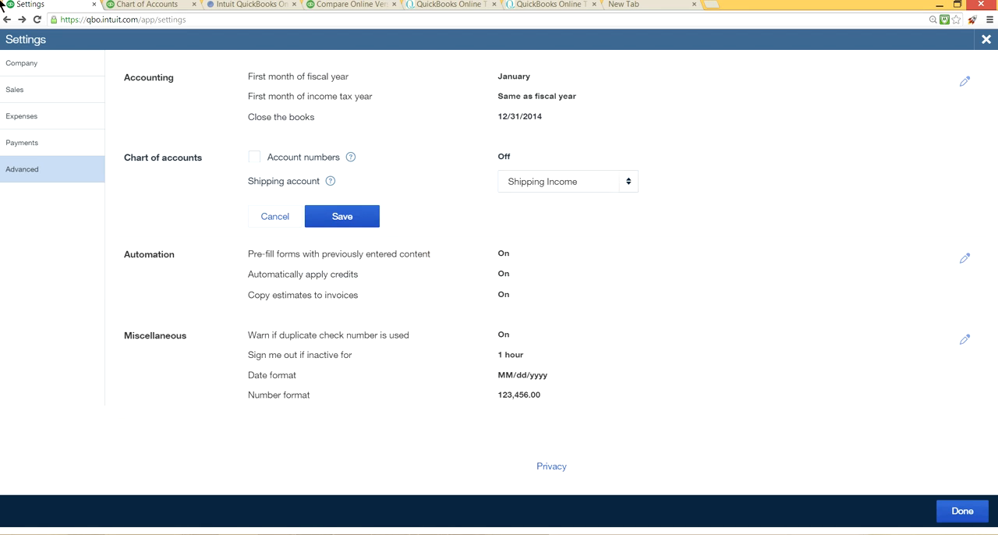
Step: Look up Shipping Income in the Chart of Accounts list, return to the Advanced settings and save the Chart of accounts section
{"action": "left_click", "coordinate": [171, 4]}
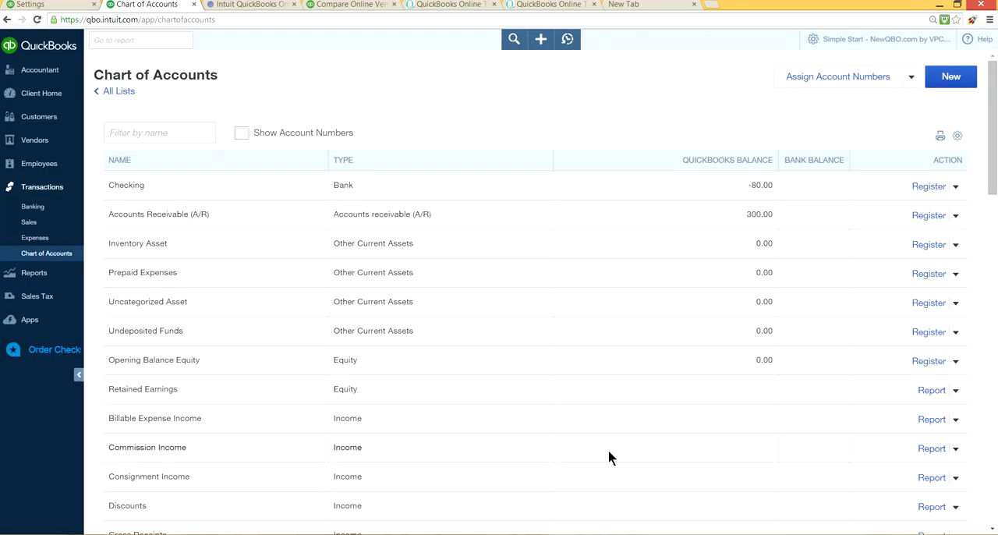
{"action": "scroll", "coordinate": [609, 457], "scroll_direction": "down", "scroll_amount": 3}
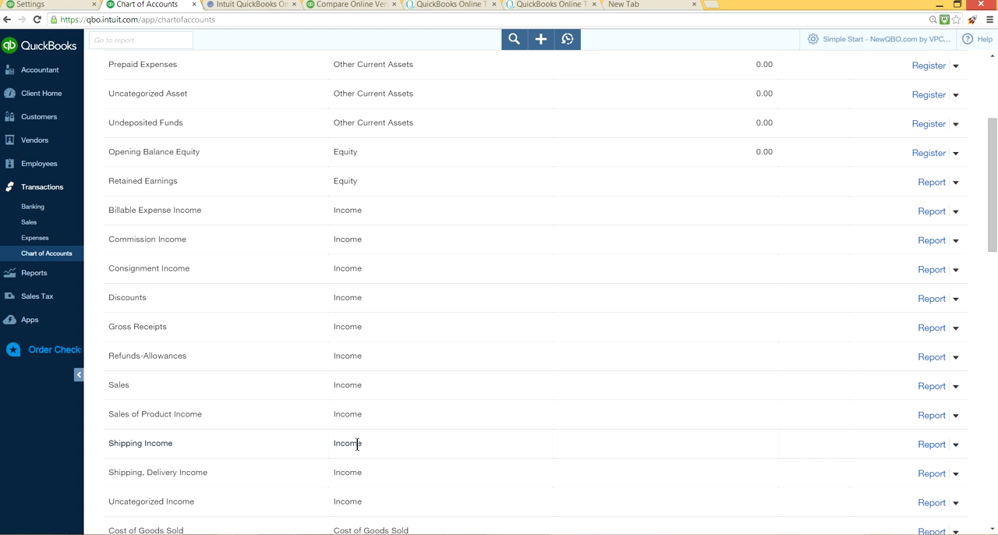
{"action": "scroll", "coordinate": [418, 347], "scroll_direction": "up", "scroll_amount": 3}
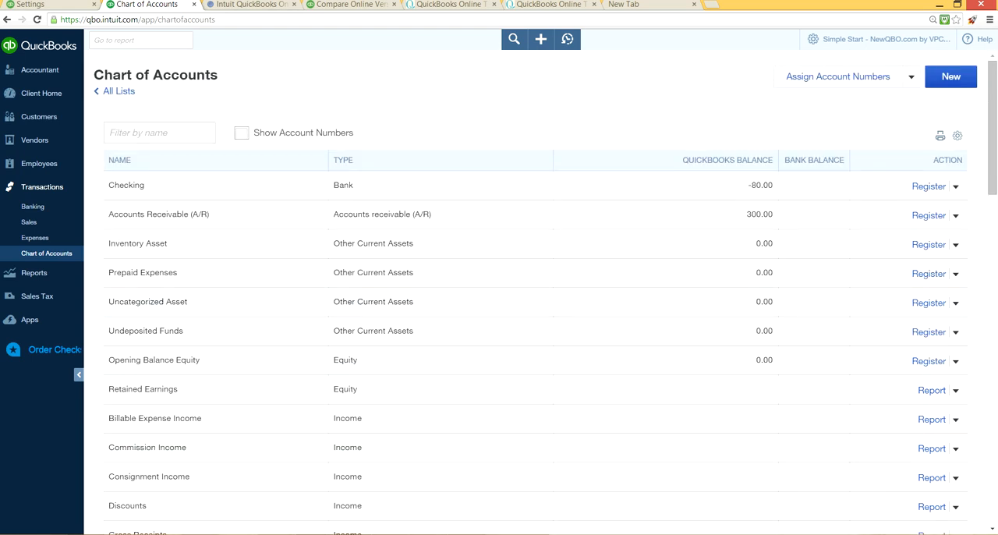
{"action": "left_click", "coordinate": [25, 4]}
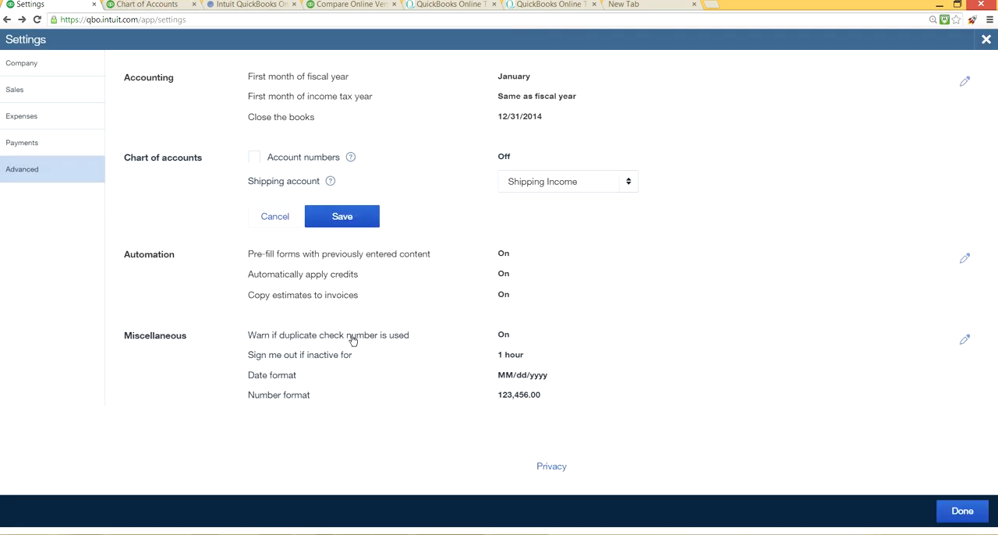
{"action": "left_click", "coordinate": [361, 220]}
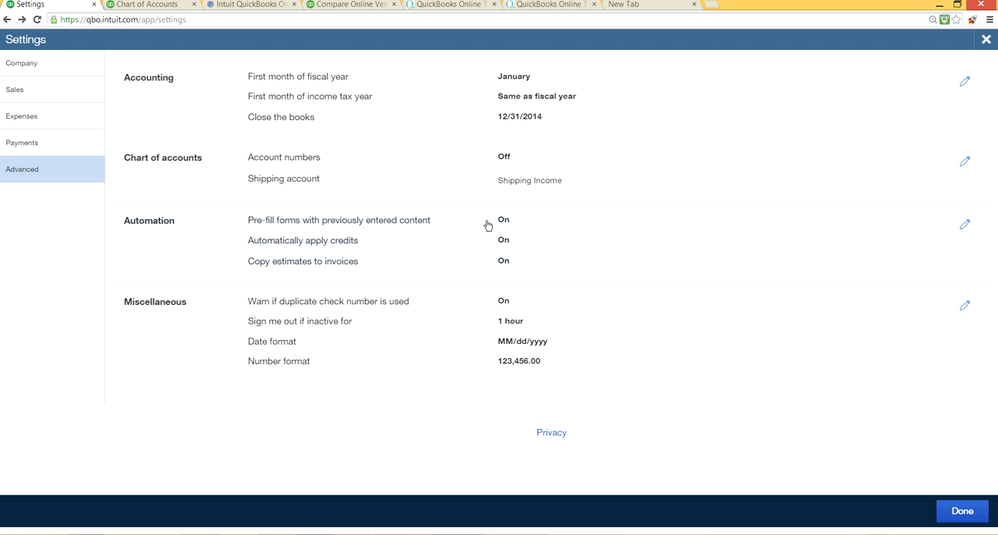
Step: Turn off pre-filling forms with previous content and automatically applying credits in the Automation settings, and save
{"action": "left_click", "coordinate": [501, 226]}
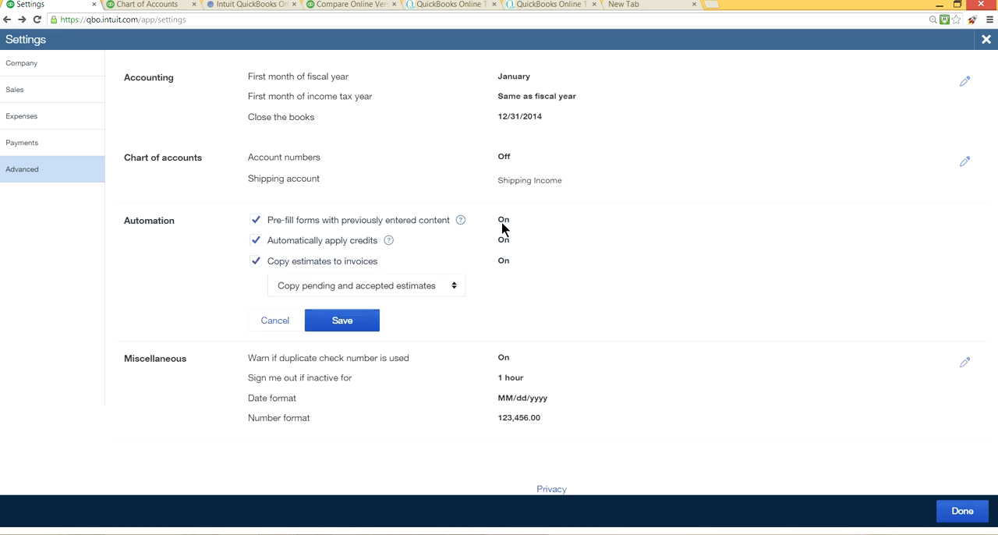
{"action": "left_click", "coordinate": [254, 221]}
{"action": "left_click", "coordinate": [255, 241]}
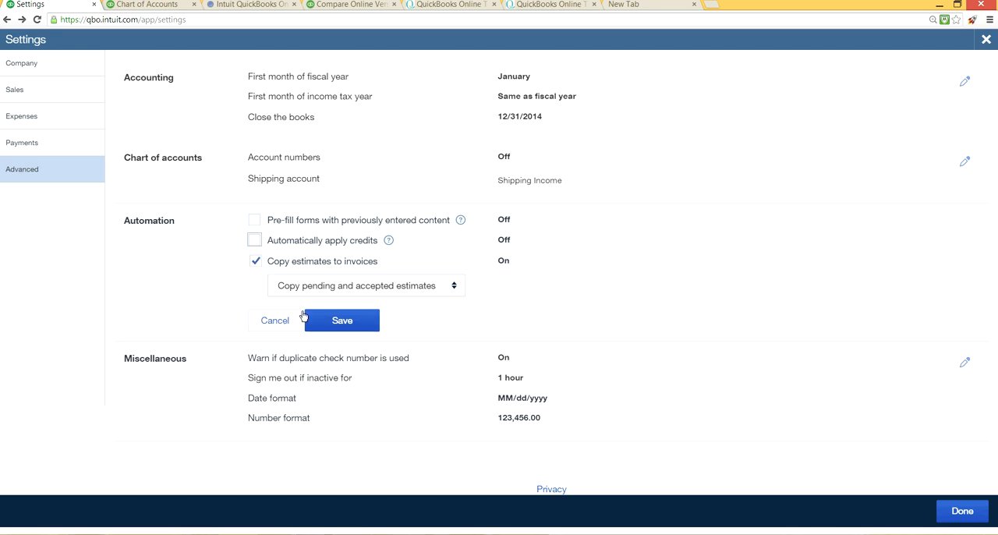
{"action": "left_click", "coordinate": [337, 321]}
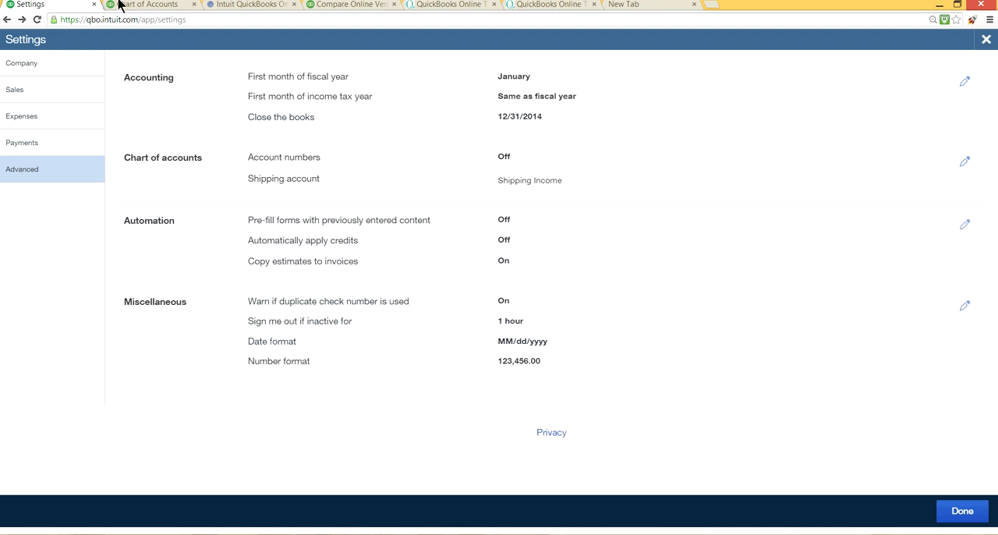
Step: Start a new estimate from the Chart of Accounts page and add a new customer to it, entering the customer's full name
{"action": "left_click", "coordinate": [152, 4]}
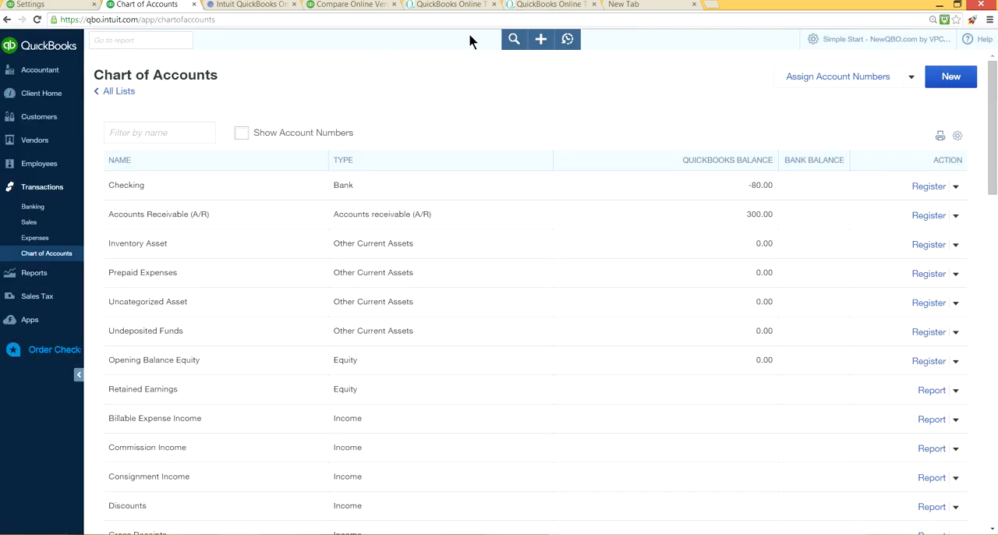
{"action": "left_click", "coordinate": [540, 41]}
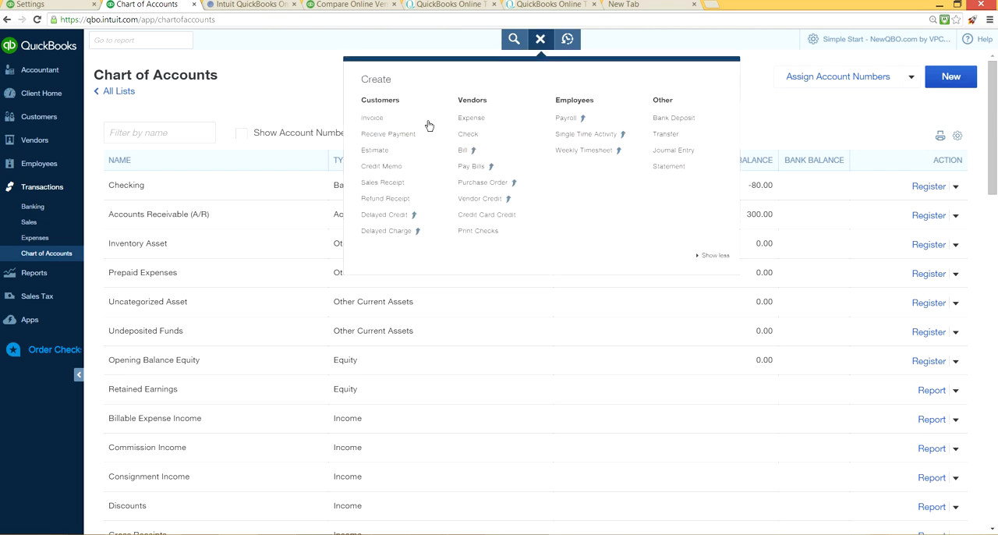
{"action": "left_click", "coordinate": [397, 158]}
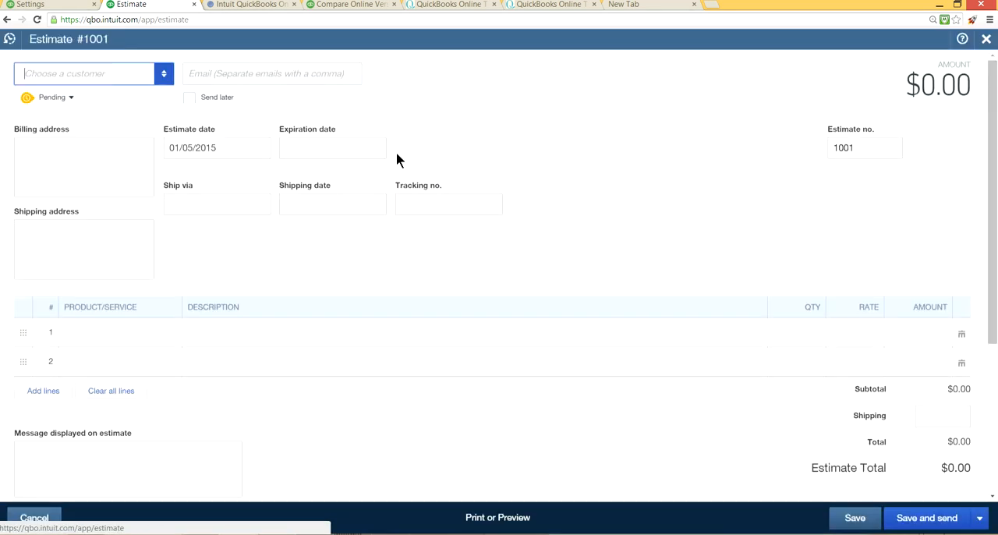
{"action": "left_click", "coordinate": [165, 81]}
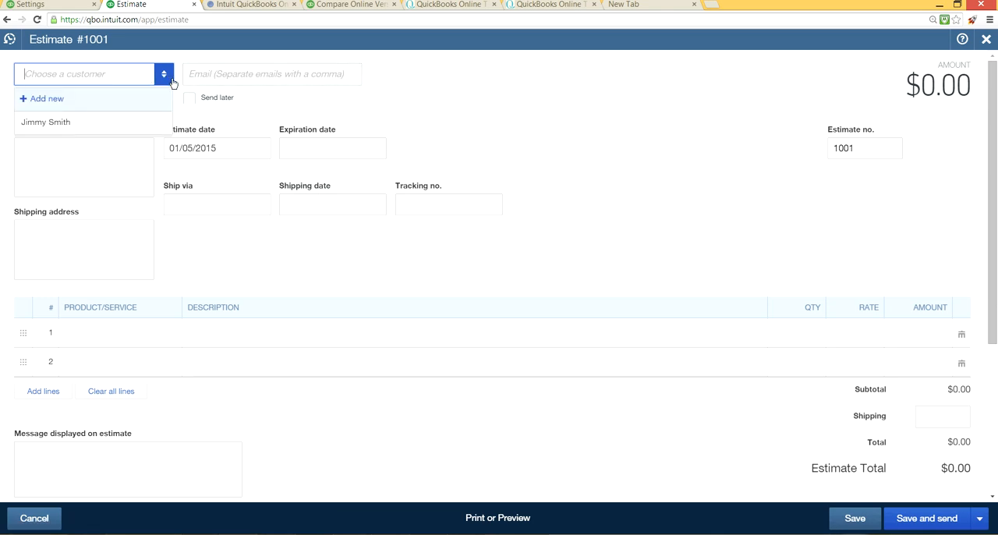
{"action": "left_click", "coordinate": [58, 102]}
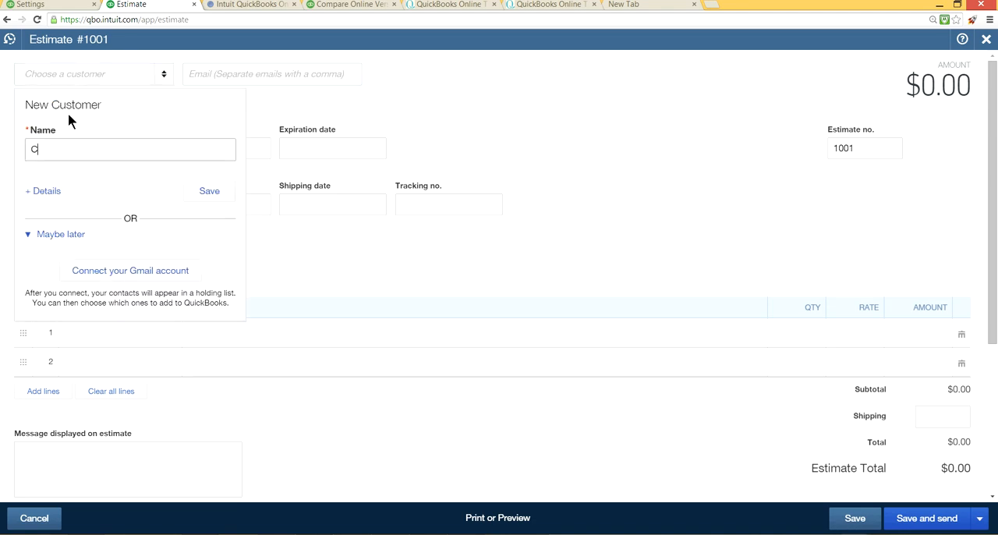
{"action": "left_click", "coordinate": [210, 192]}
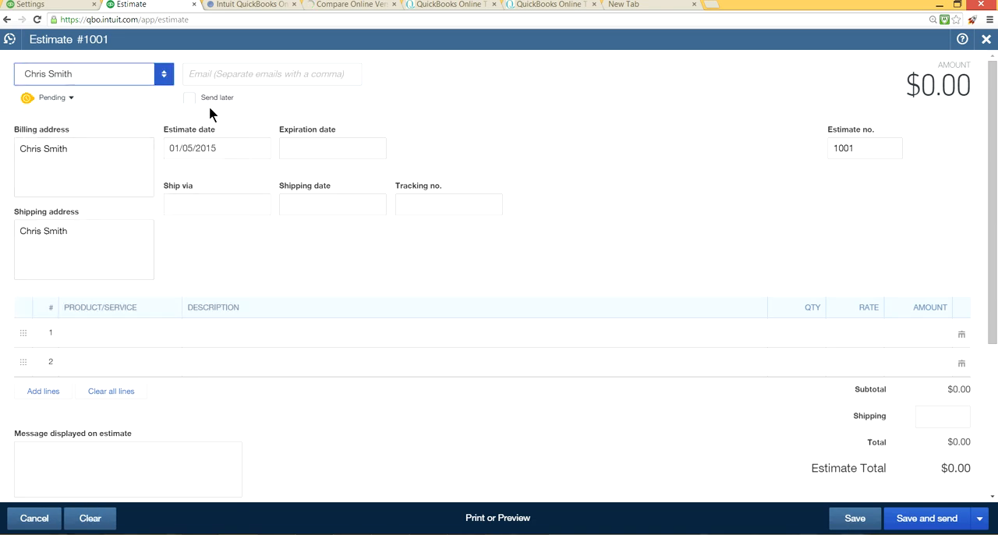
Step: Add Product A on the first line of the estimate, then save and close the estimate
{"action": "left_click", "coordinate": [205, 72]}
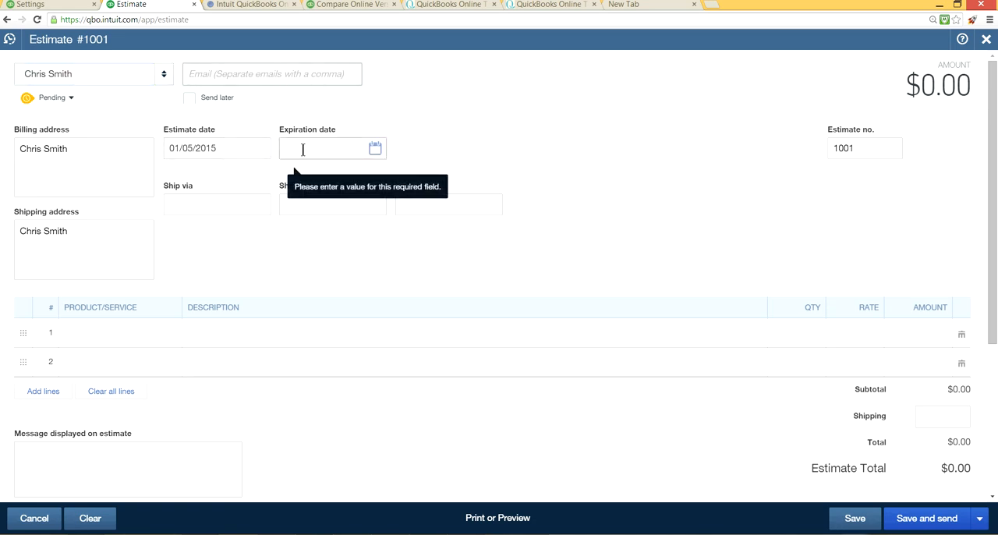
{"action": "left_click", "coordinate": [125, 333]}
{"action": "left_click", "coordinate": [173, 334]}
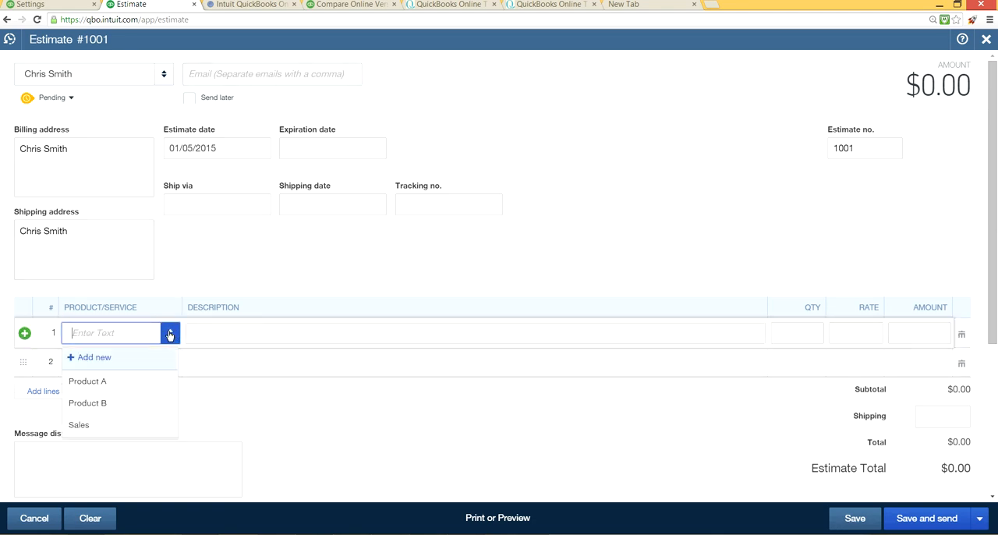
{"action": "left_click", "coordinate": [116, 392]}
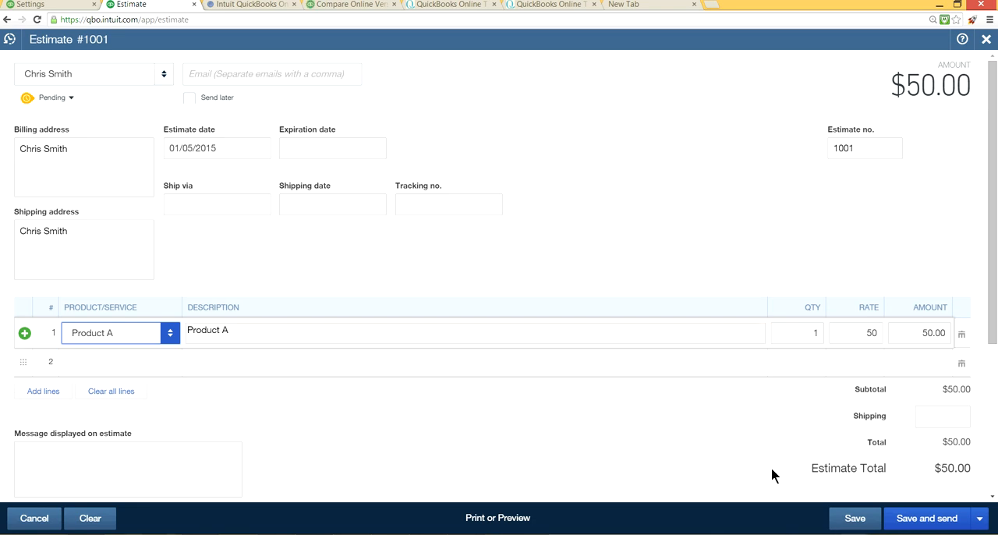
{"action": "left_click", "coordinate": [849, 528]}
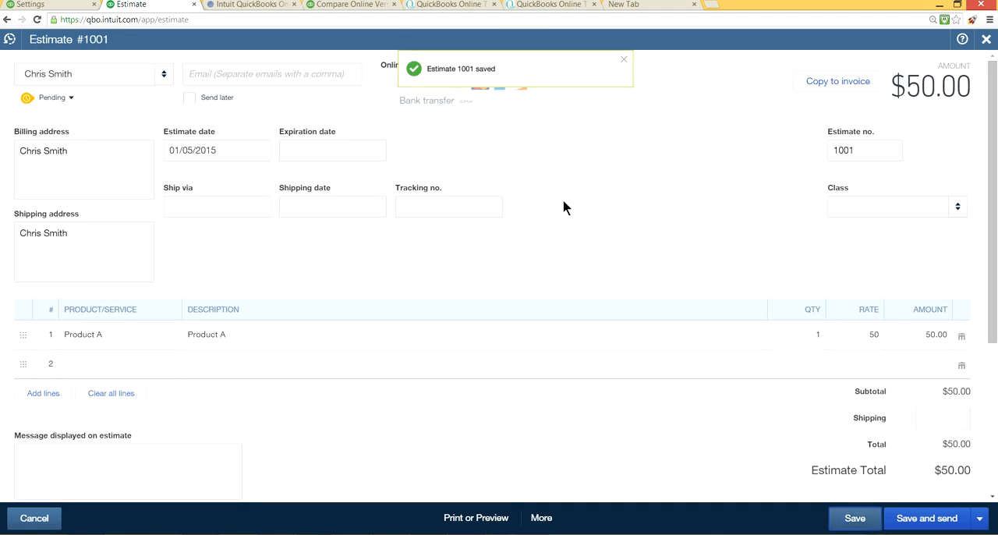
{"action": "left_click", "coordinate": [981, 520]}
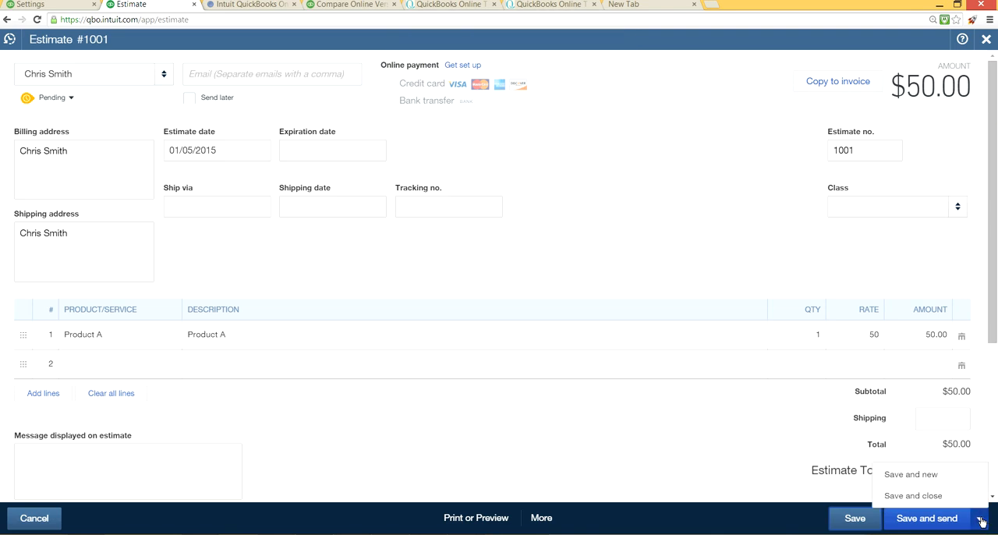
{"action": "left_click", "coordinate": [917, 497]}
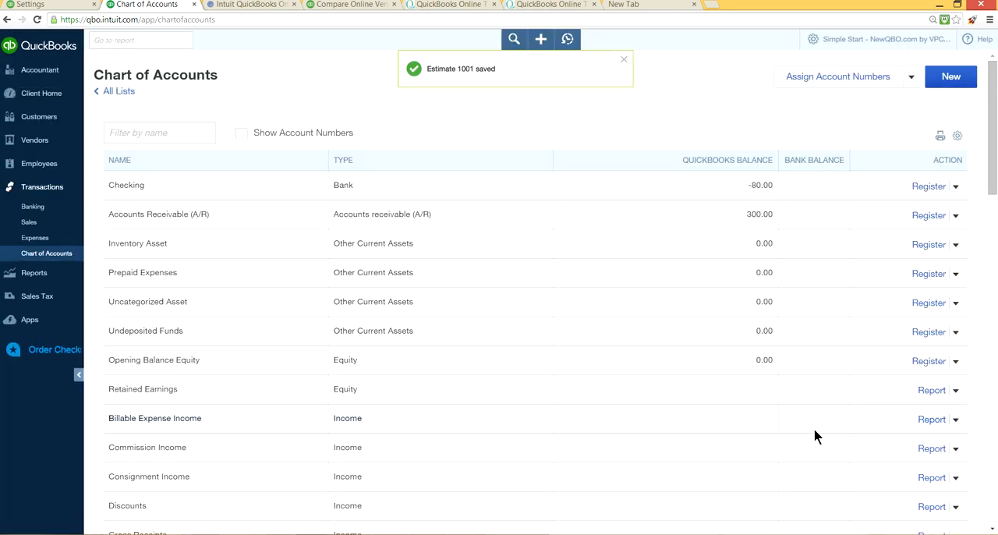
Step: Reopen estimate 1001 from the recent transactions, copy it to an invoice, and save the invoice, starting a new one
{"action": "left_click", "coordinate": [567, 45]}
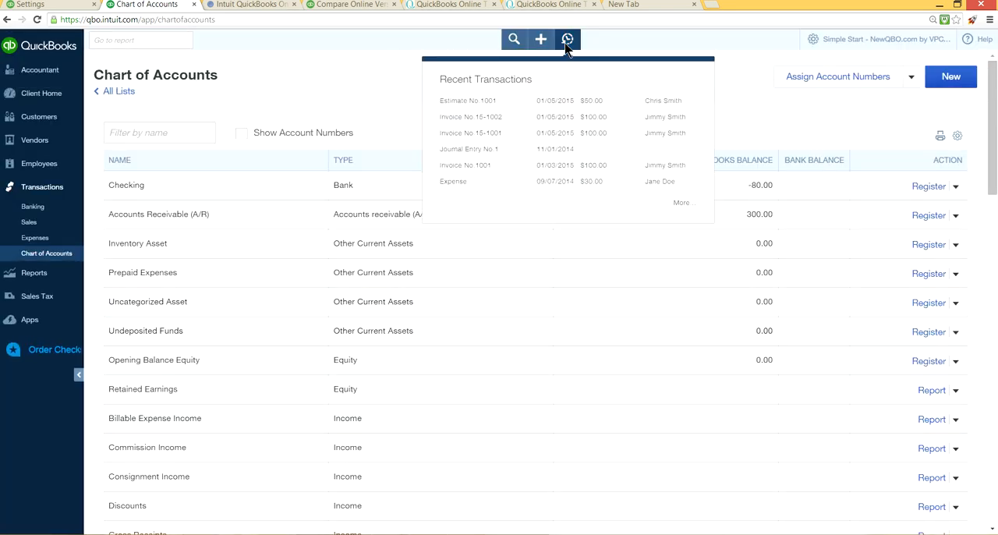
{"action": "left_click", "coordinate": [490, 107]}
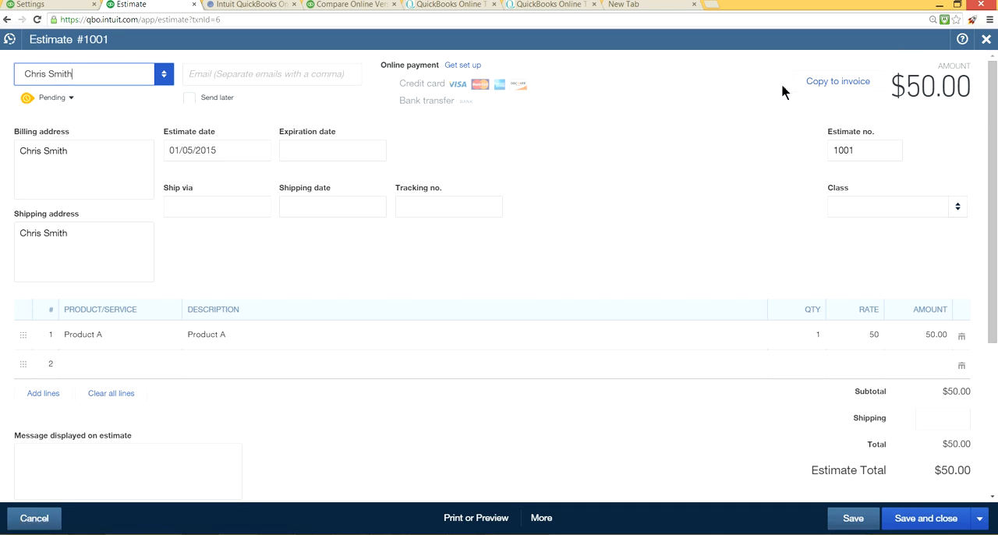
{"action": "left_click", "coordinate": [823, 84]}
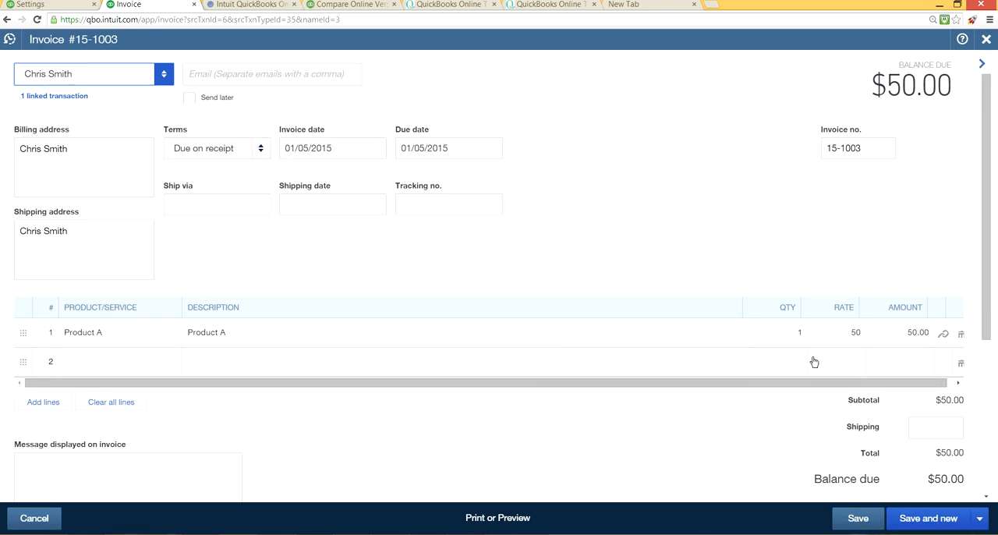
{"action": "left_click", "coordinate": [943, 523]}
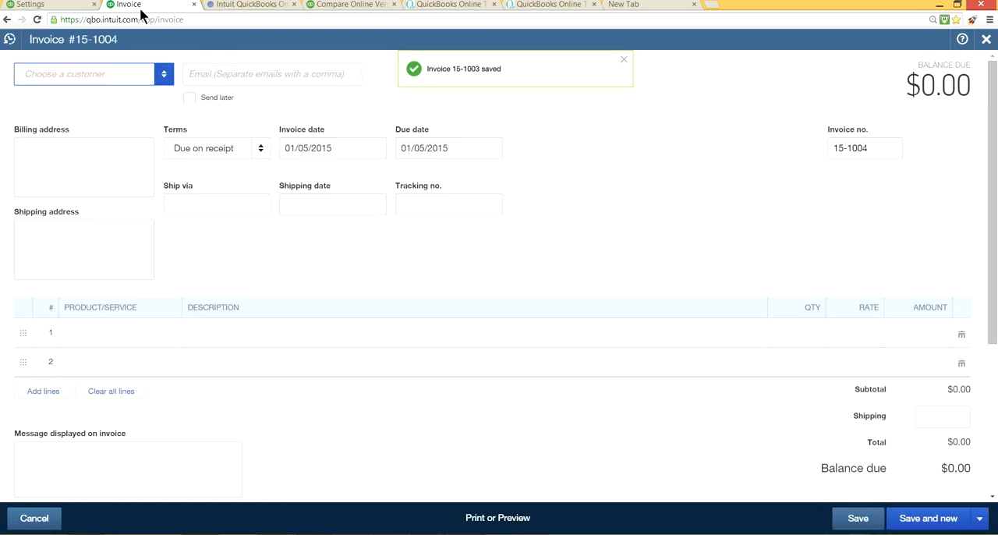
Step: Return to the Advanced settings and set the inactivity sign-out time to 3 hours in the Miscellaneous section
{"action": "left_click", "coordinate": [49, 7]}
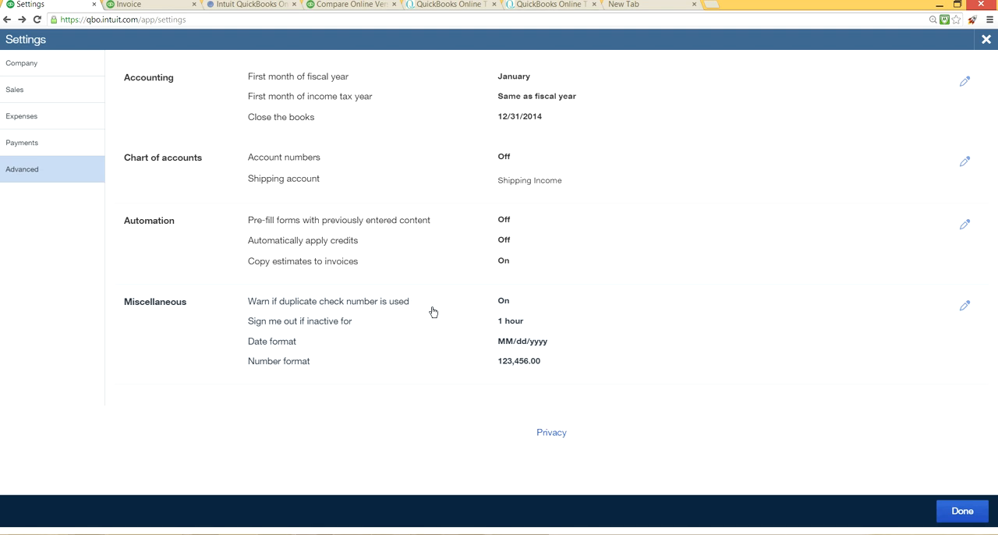
{"action": "left_click", "coordinate": [499, 307]}
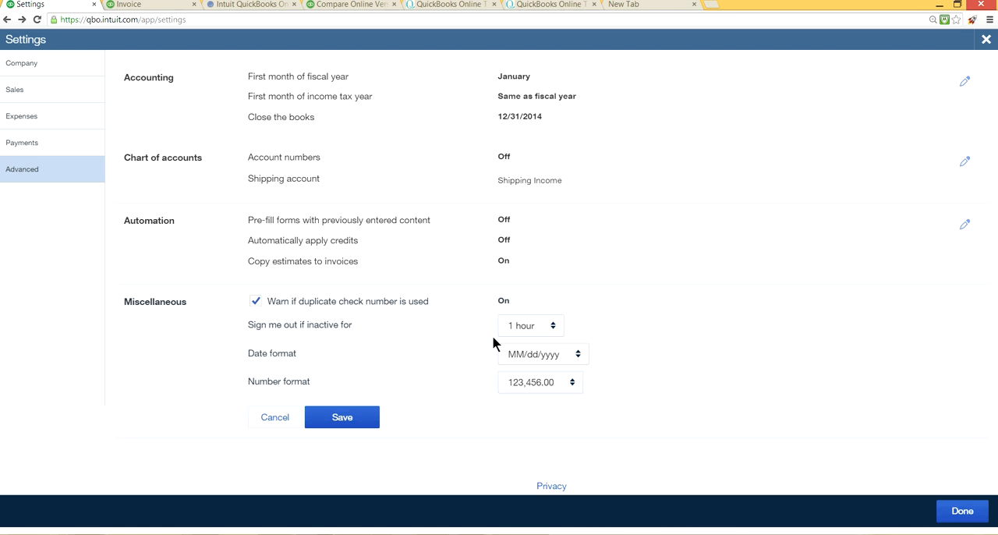
{"action": "left_click", "coordinate": [556, 329]}
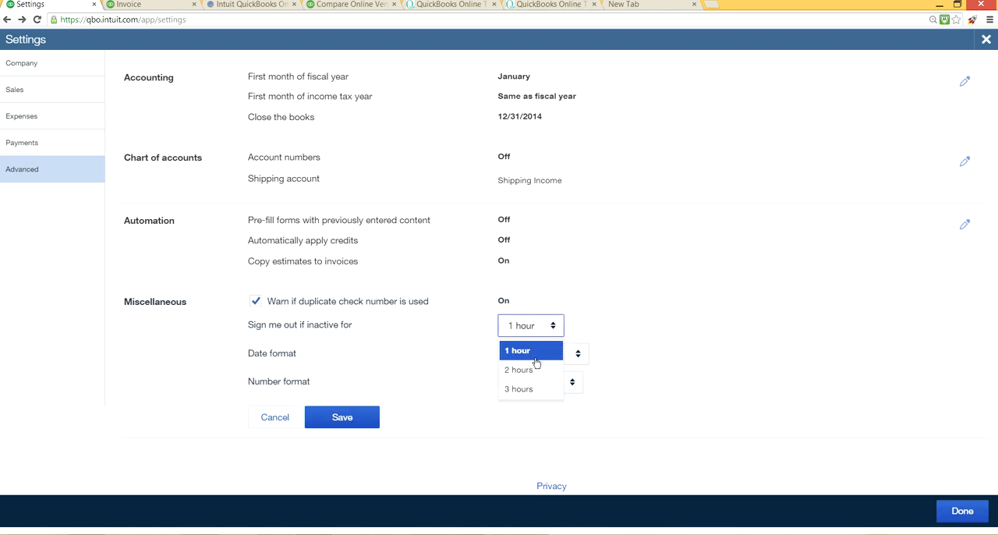
{"action": "left_click", "coordinate": [527, 390]}
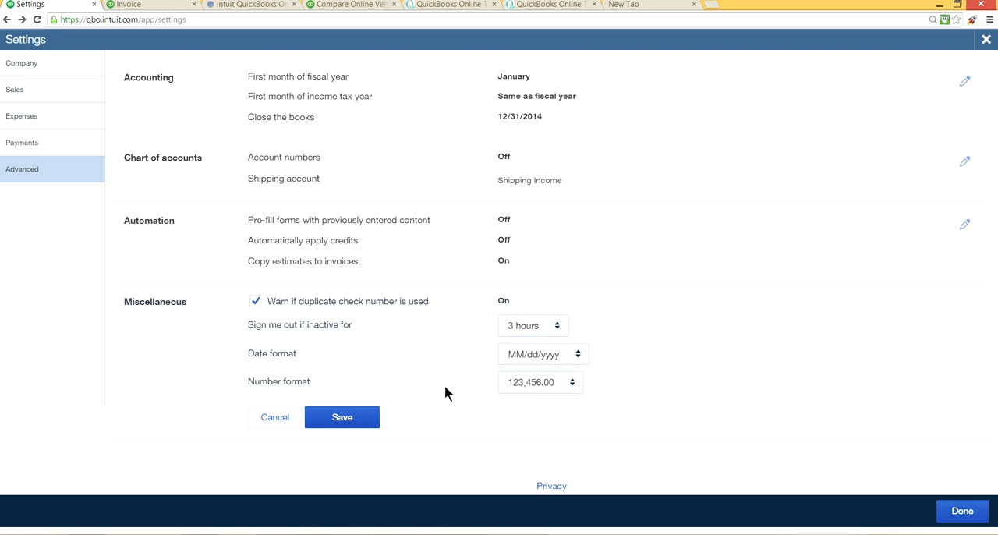
Step: View the date format and number format choices, then save the Miscellaneous settings
{"action": "left_click", "coordinate": [578, 357]}
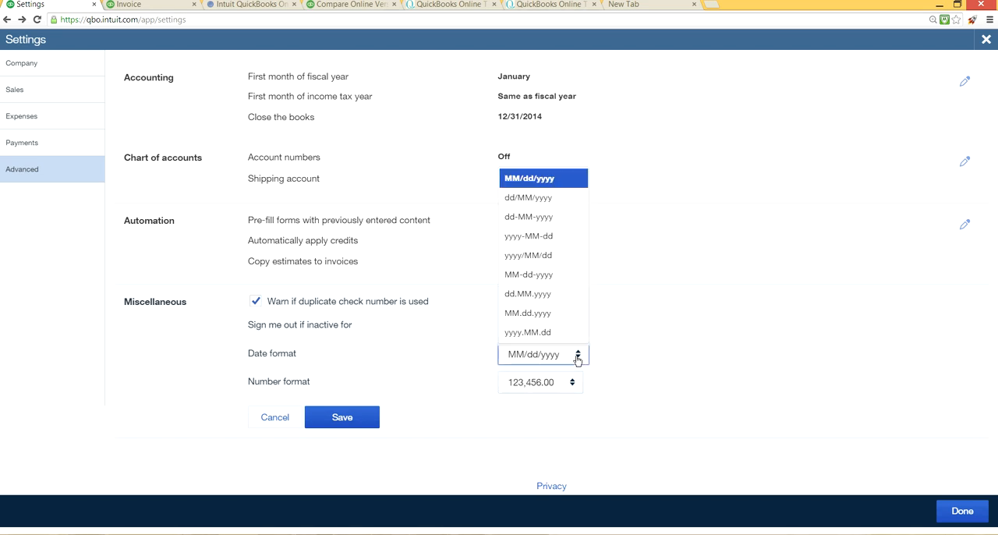
{"action": "left_click", "coordinate": [578, 357]}
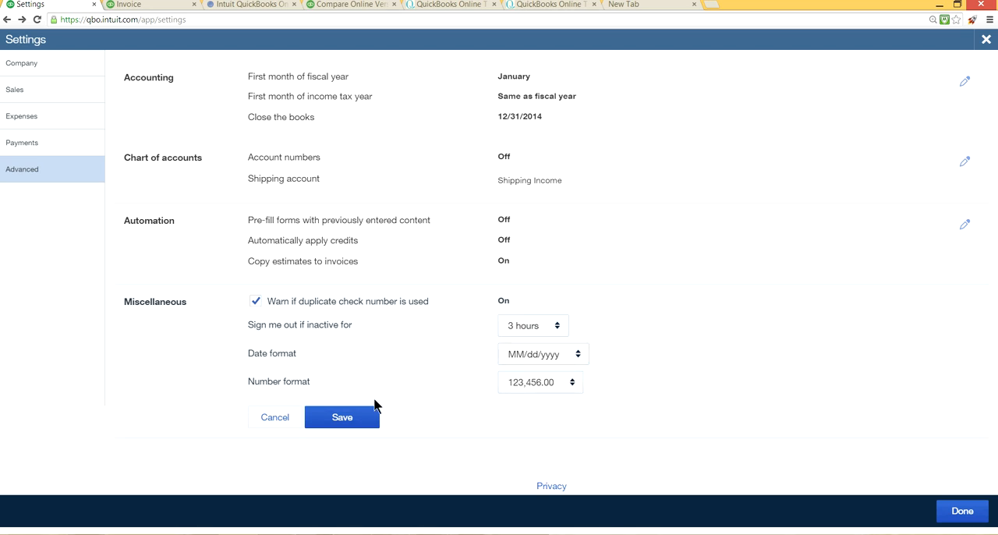
{"action": "left_click", "coordinate": [577, 385]}
{"action": "left_click", "coordinate": [577, 385]}
{"action": "left_click", "coordinate": [361, 422]}
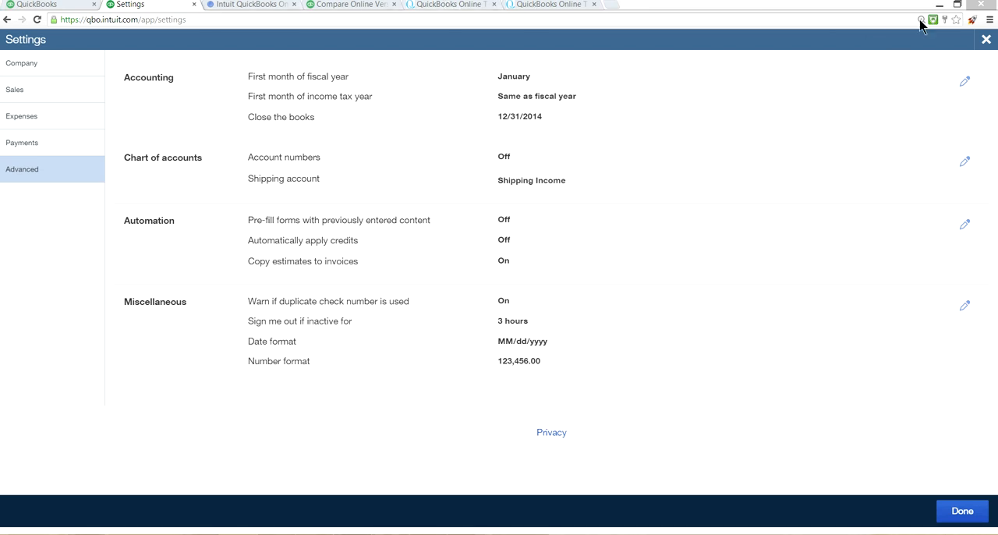
Step: Close the settings, open the chart of accounts, and start a new account
{"action": "left_click", "coordinate": [986, 39]}
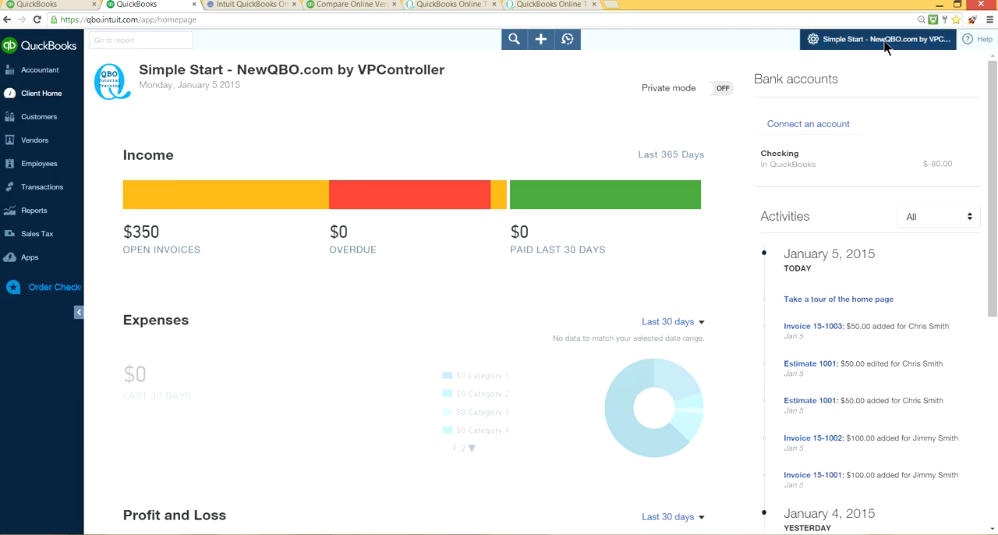
{"action": "left_click", "coordinate": [887, 45]}
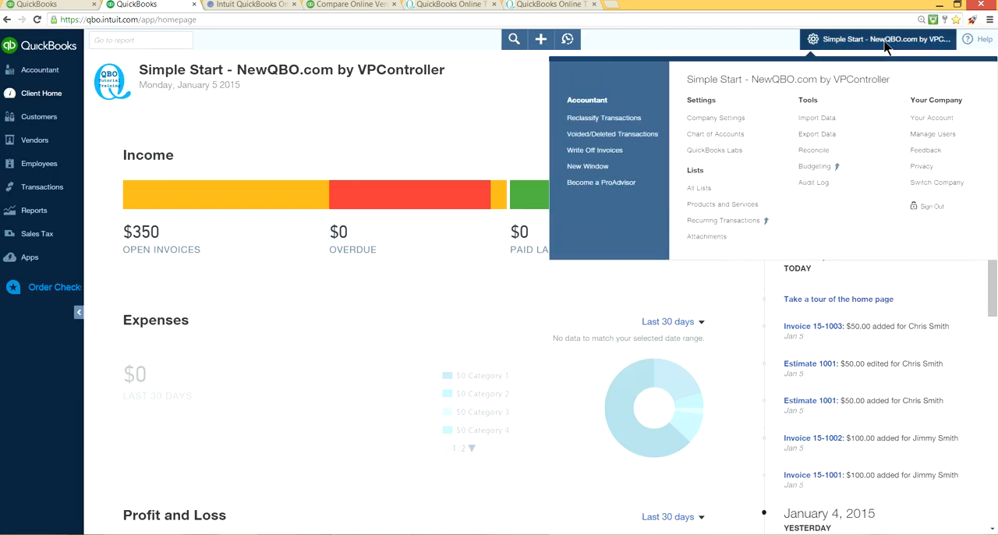
{"action": "left_click", "coordinate": [714, 138]}
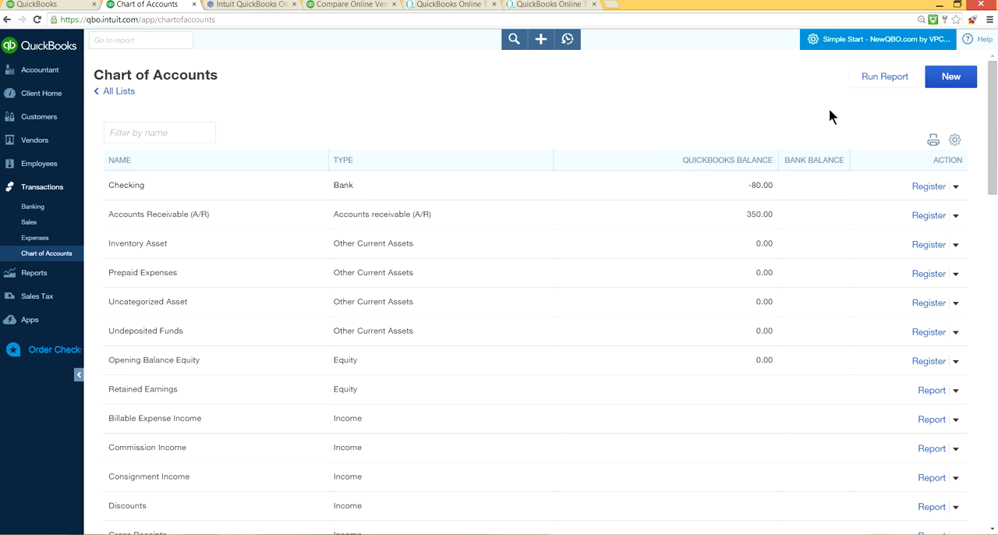
{"action": "left_click", "coordinate": [953, 88]}
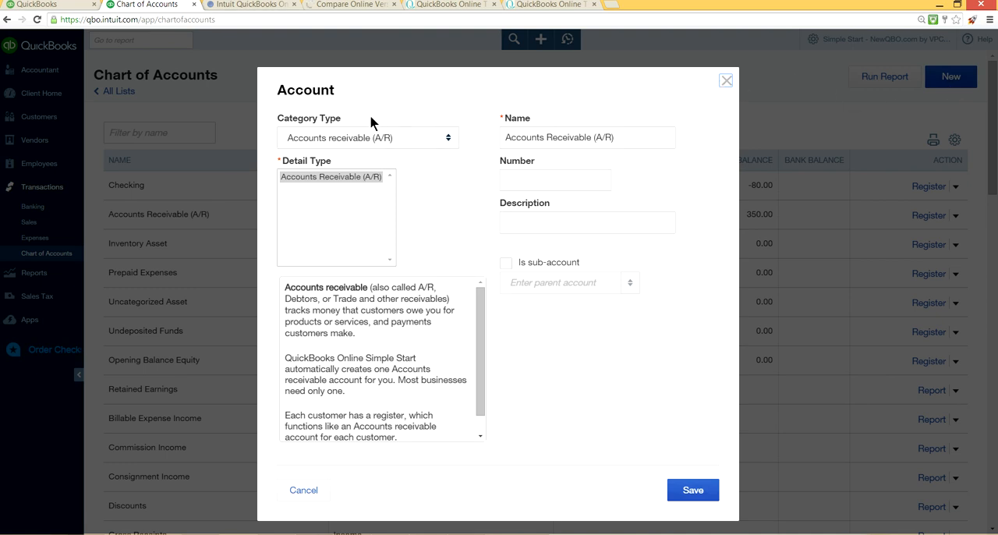
Step: View the available category types for the new account, keeping Accounts receivable (A/R) selected
{"action": "left_click", "coordinate": [450, 140]}
{"action": "left_click", "coordinate": [450, 140]}
{"action": "left_click", "coordinate": [443, 141]}
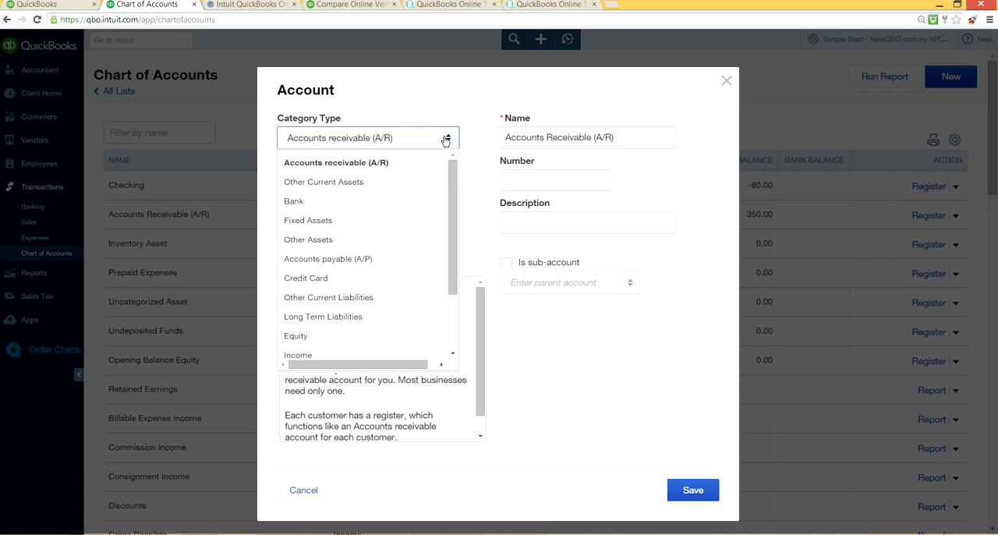
{"action": "left_click", "coordinate": [372, 164]}
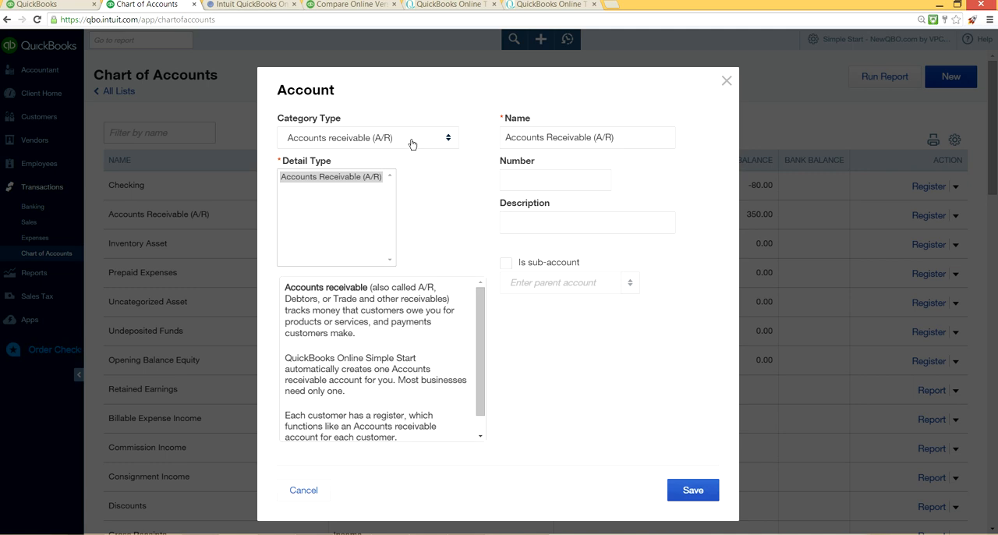
Step: Set the category type to Bank and try the Checking, Savings and Money Market detail types, ending in the empty opening balance
{"action": "left_click", "coordinate": [449, 141]}
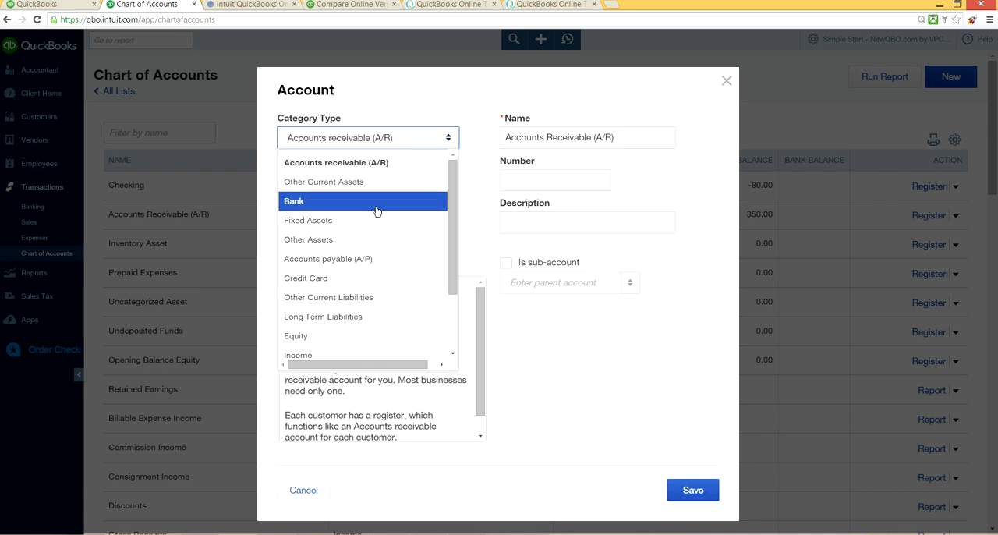
{"action": "left_click", "coordinate": [309, 206]}
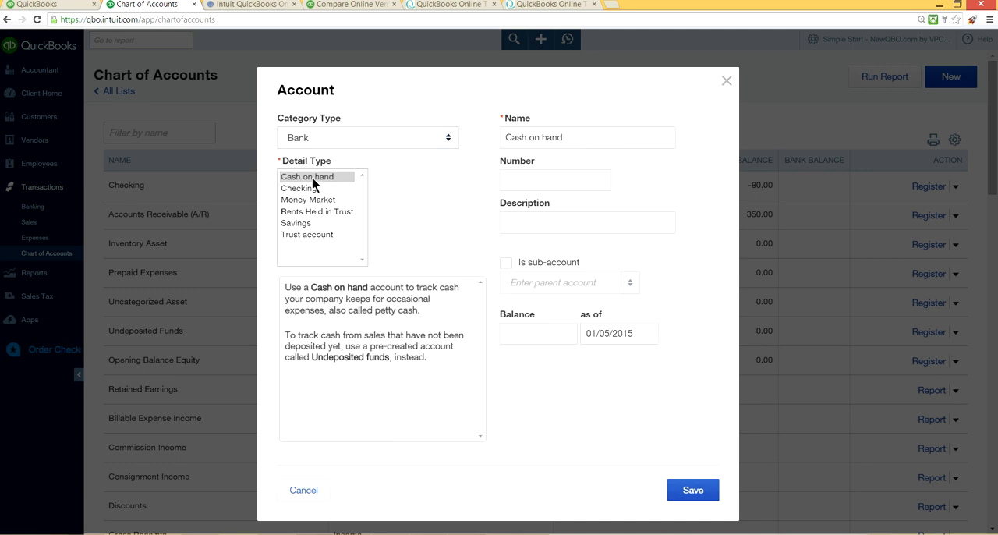
{"action": "left_click", "coordinate": [301, 190]}
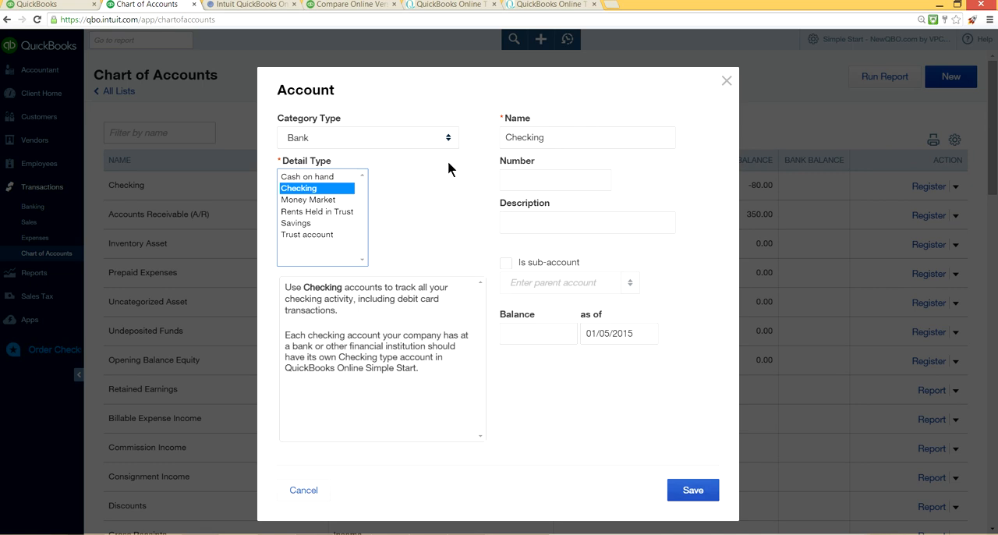
{"action": "left_click", "coordinate": [557, 136]}
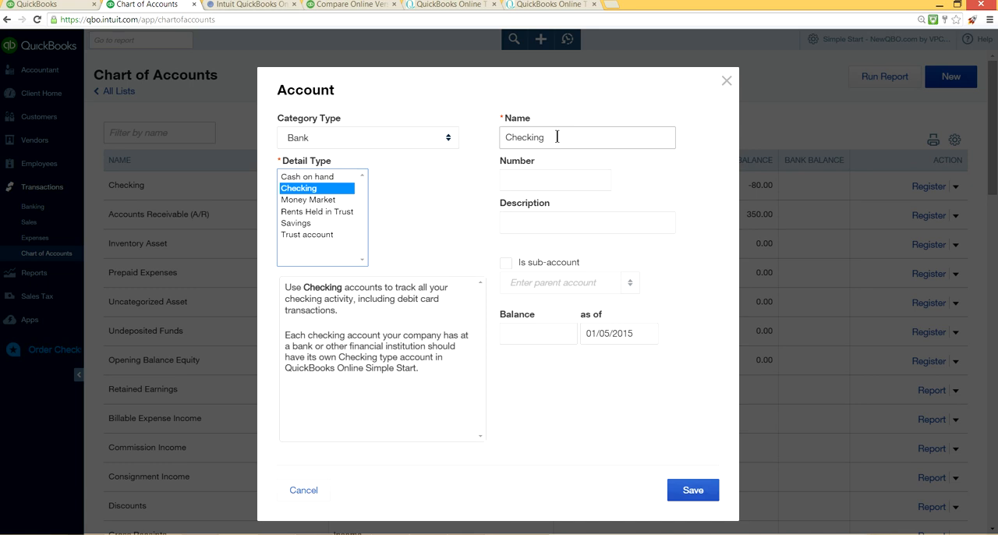
{"action": "left_click", "coordinate": [316, 223]}
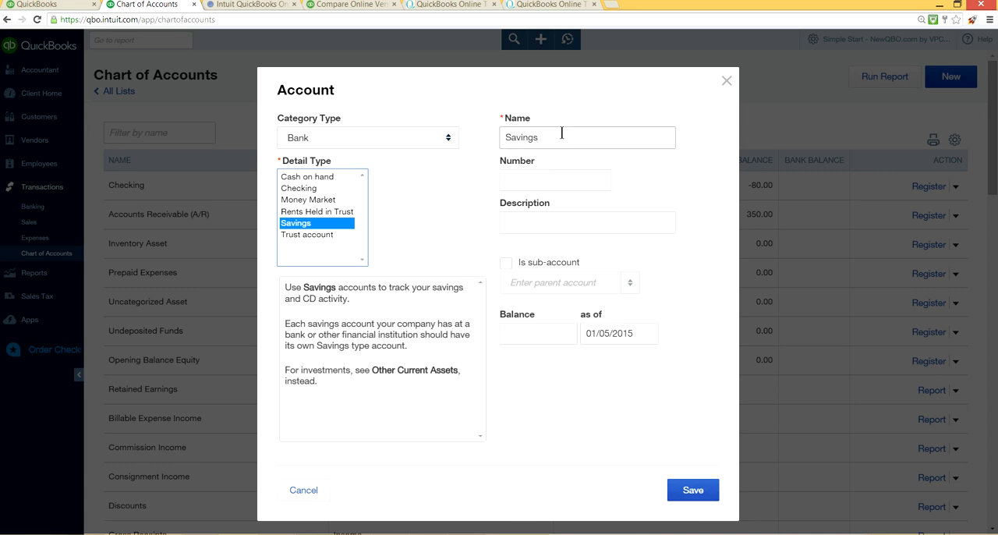
{"action": "left_click", "coordinate": [314, 201]}
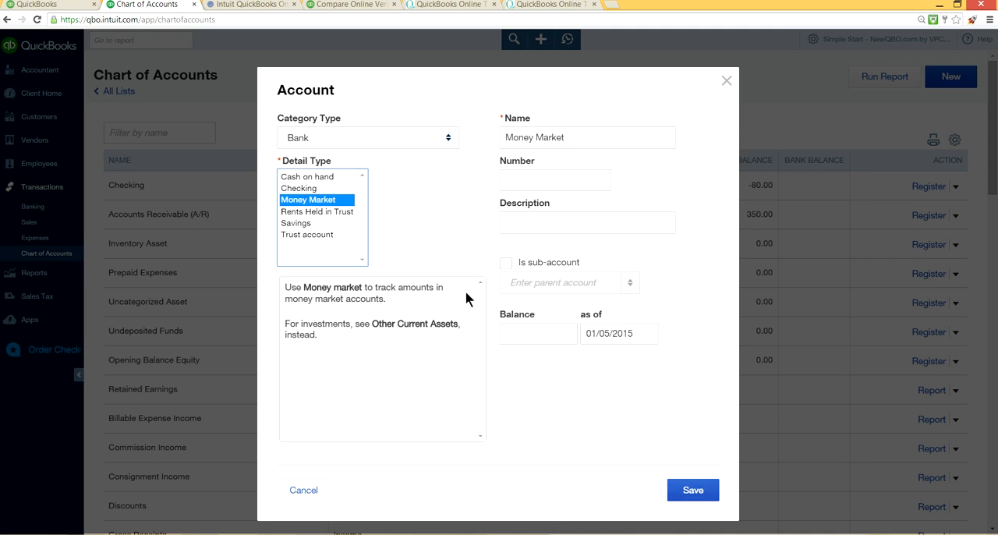
{"action": "left_click", "coordinate": [698, 491]}
{"action": "left_click", "coordinate": [521, 330]}
{"action": "left_click", "coordinate": [521, 330]}
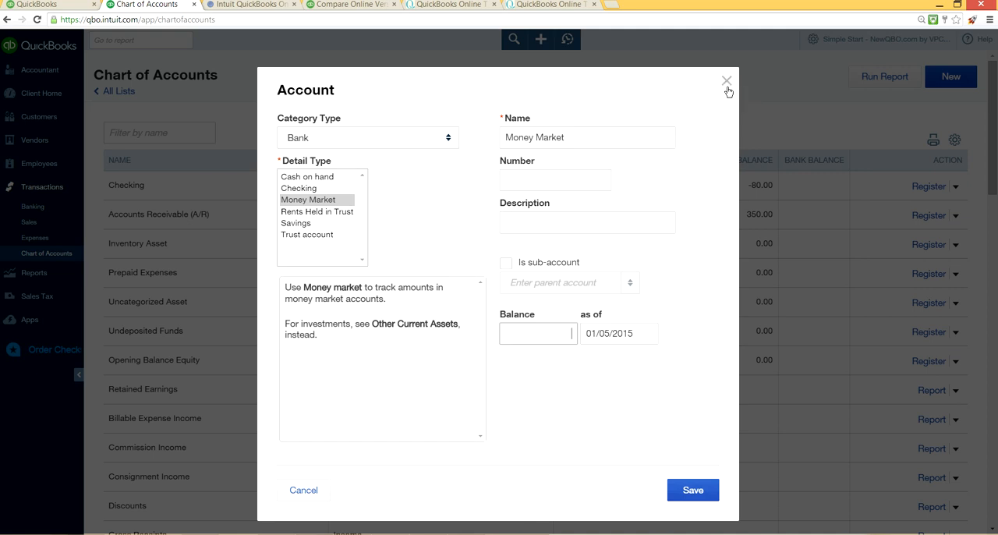
Step: Set the new account's category type to Credit Card and name it Chase Visa Card
{"action": "left_click", "coordinate": [449, 139]}
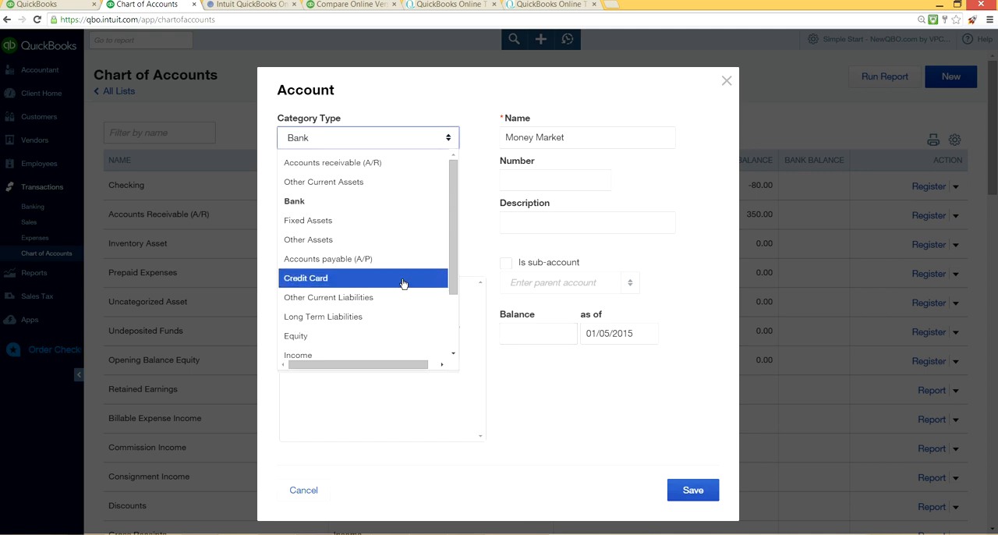
{"action": "left_click", "coordinate": [326, 280]}
{"action": "left_click", "coordinate": [593, 138]}
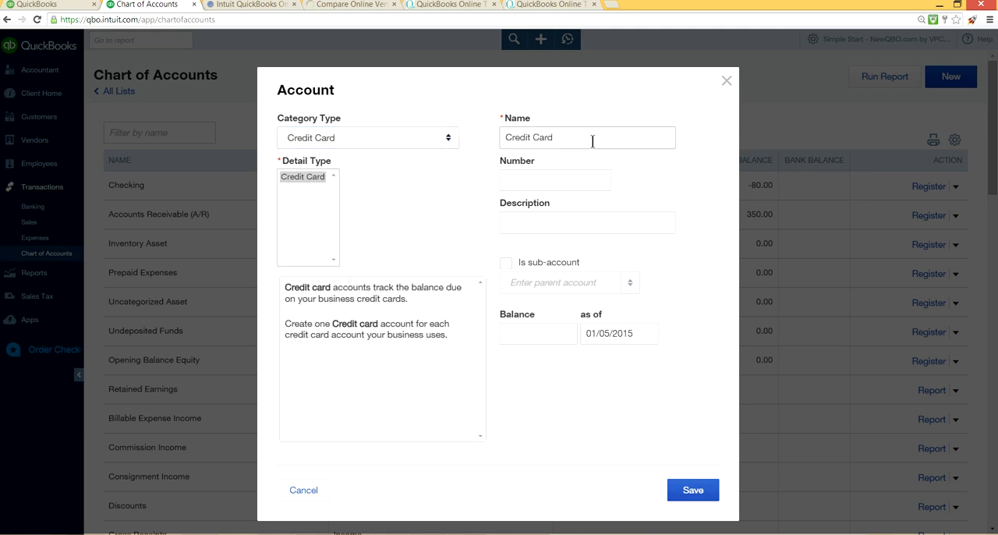
{"action": "left_click", "coordinate": [526, 138]}
{"action": "left_click_drag", "start_coordinate": [563, 135], "coordinate": [499, 130]}
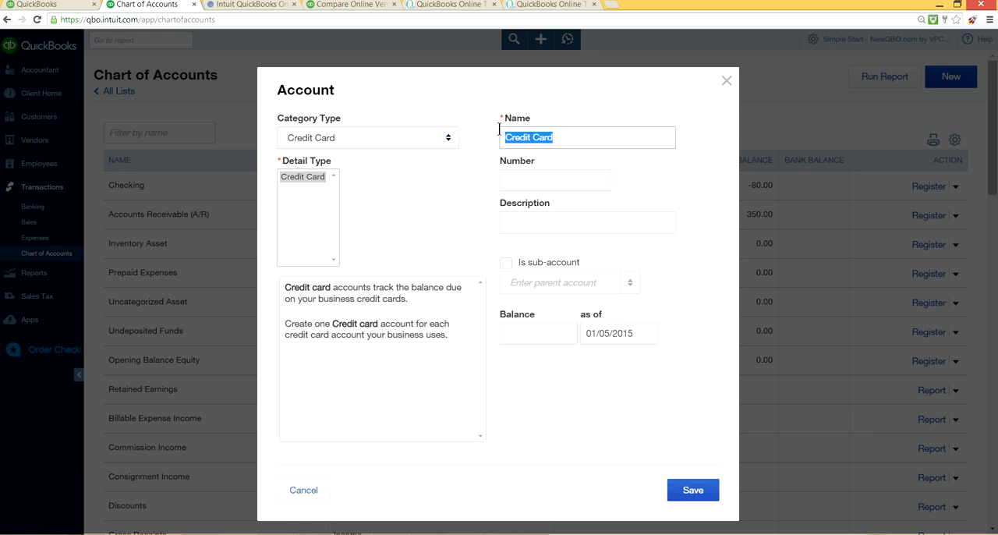
{"action": "type", "text": "Chasa "}
{"action": "type", "text": "Visa C"}
{"action": "key", "text": "BackSpace"}
{"action": "key", "text": "BackSpace"}
{"action": "key", "text": "BackSpace"}
{"action": "key", "text": "BackSpace"}
{"action": "key", "text": "BackSpace"}
{"action": "key", "text": "BackSpace"}
{"action": "key", "text": "BackSpace"}
{"action": "key", "text": "BackSpace"}
{"action": "key", "text": "BackSpace"}
{"action": "key", "text": "BackSpace"}
{"action": "type", "text": "a"}
{"action": "key", "text": "BackSpace"}
{"action": "key", "text": "BackSpace"}
{"action": "type", "text": "as"}
{"action": "key", "text": "BackSpace"}
{"action": "key", "text": "BackSpace"}
{"action": "type", "text": "hase "}
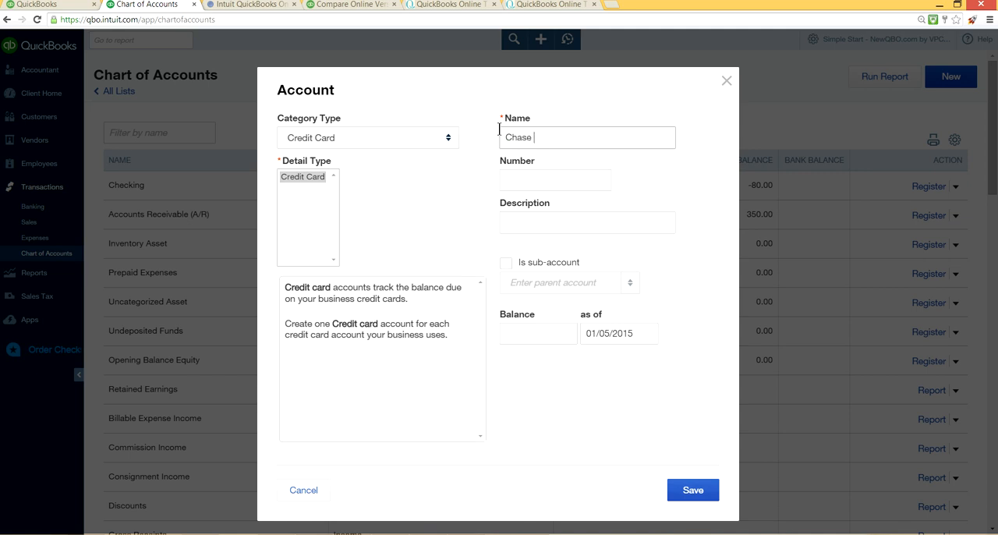
{"action": "type", "text": "Visa Card"}
Step: Copy the account name Chase Visa Card into the description and save the account
{"action": "left_click_drag", "start_coordinate": [583, 140], "coordinate": [503, 138]}
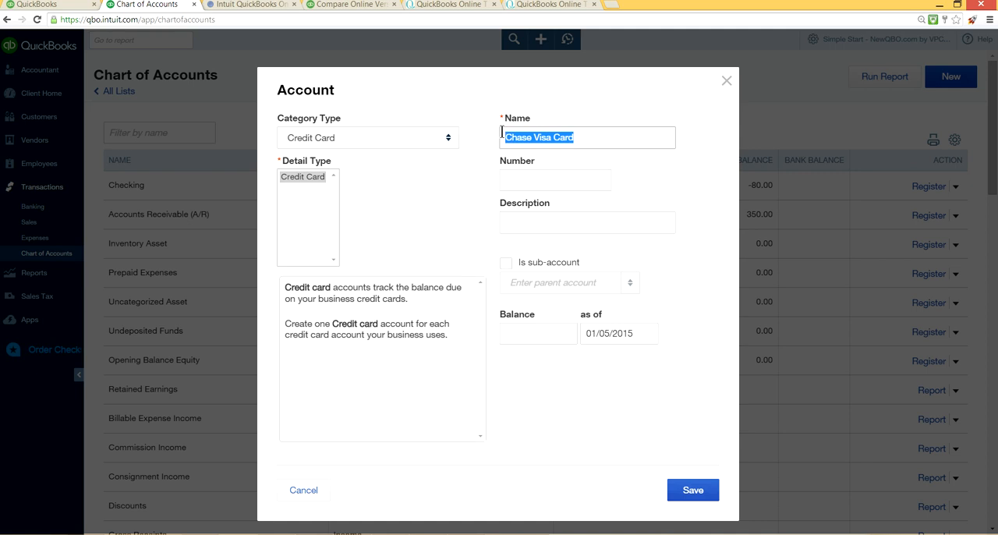
{"action": "right_click", "coordinate": [523, 141]}
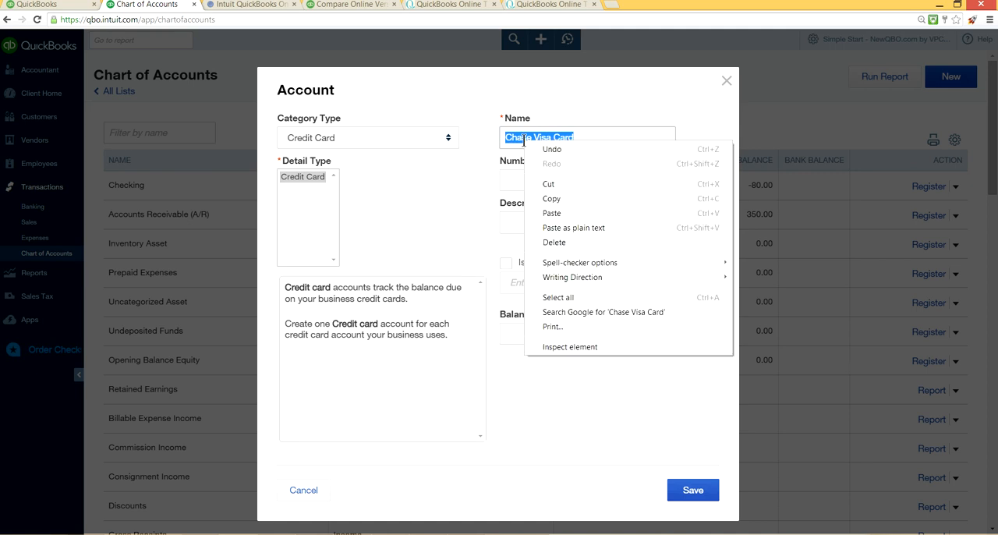
{"action": "left_click", "coordinate": [546, 199]}
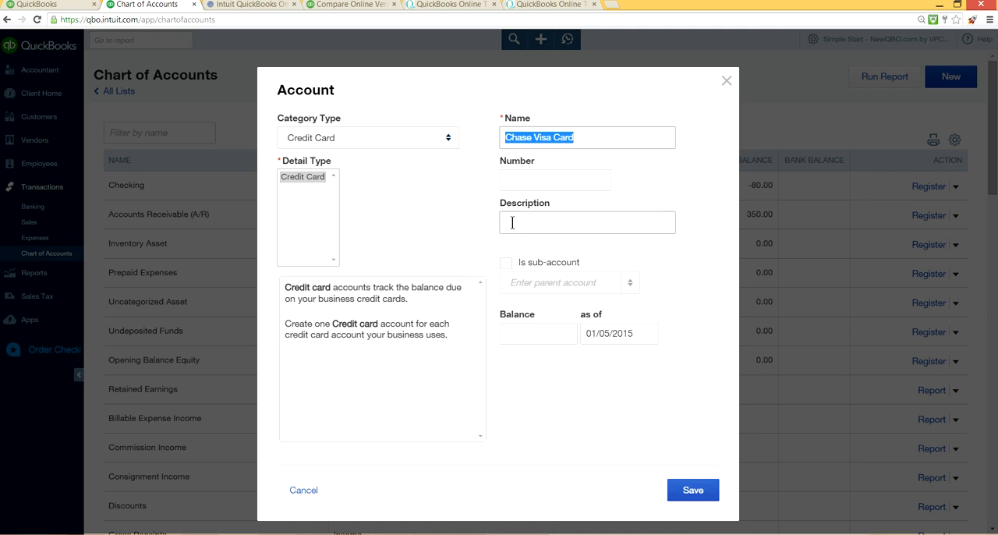
{"action": "left_click", "coordinate": [512, 223]}
{"action": "right_click", "coordinate": [512, 225]}
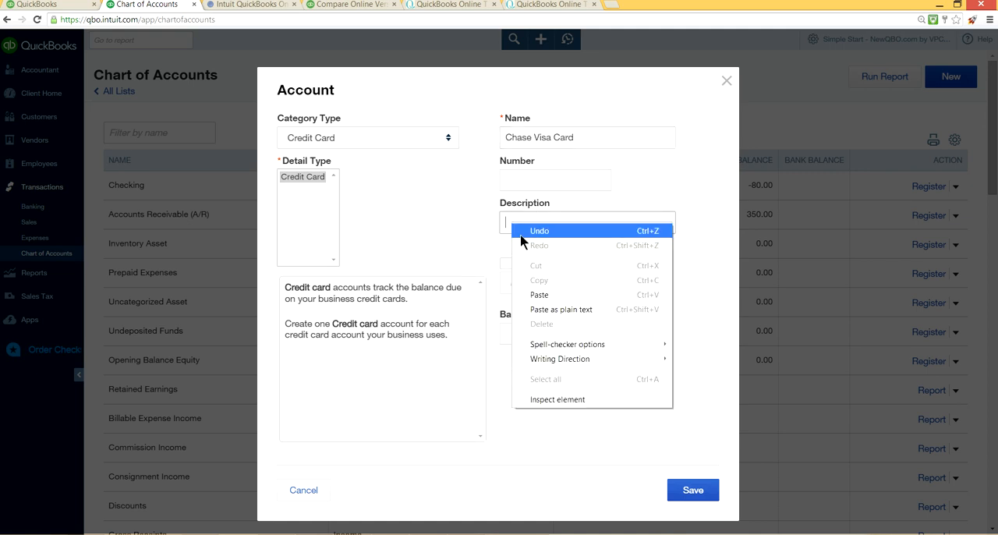
{"action": "left_click", "coordinate": [548, 295]}
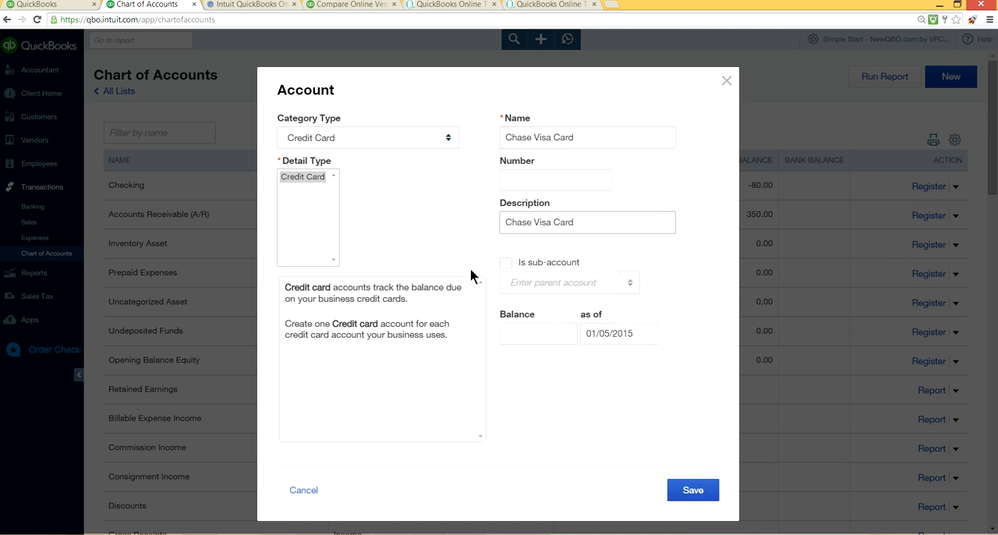
{"action": "left_click", "coordinate": [694, 493]}
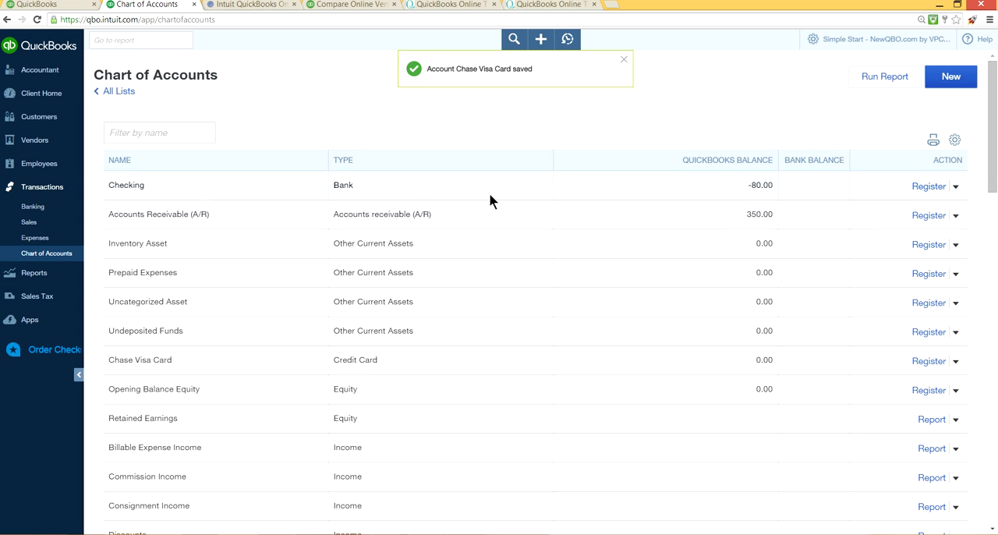
Step: Examine the chart of accounts for the new credit card account and the existing equity, income and expense accounts
{"action": "scroll", "coordinate": [499, 215], "scroll_direction": "down", "scroll_amount": 2}
{"action": "scroll", "coordinate": [503, 226], "scroll_direction": "down", "scroll_amount": 2}
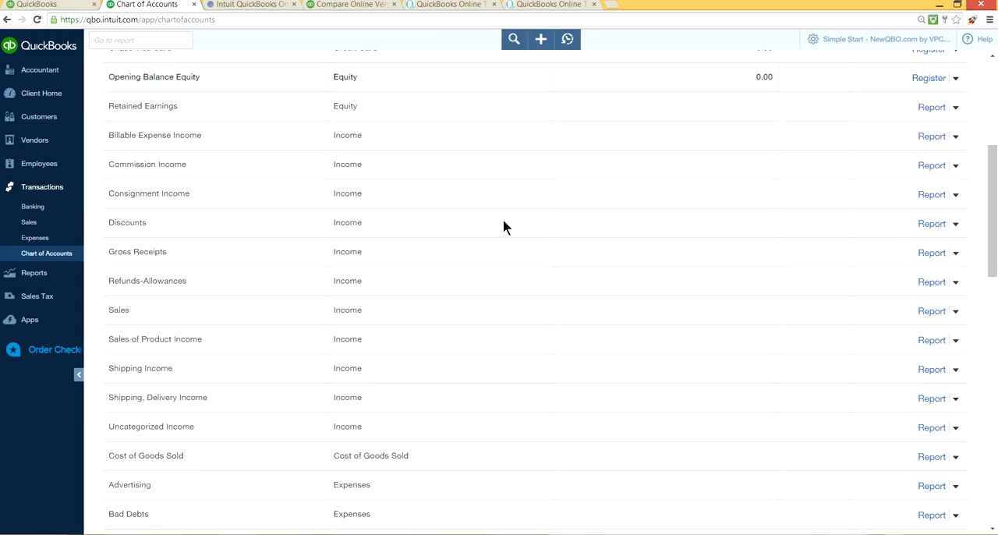
{"action": "scroll", "coordinate": [503, 226], "scroll_direction": "up", "scroll_amount": 2}
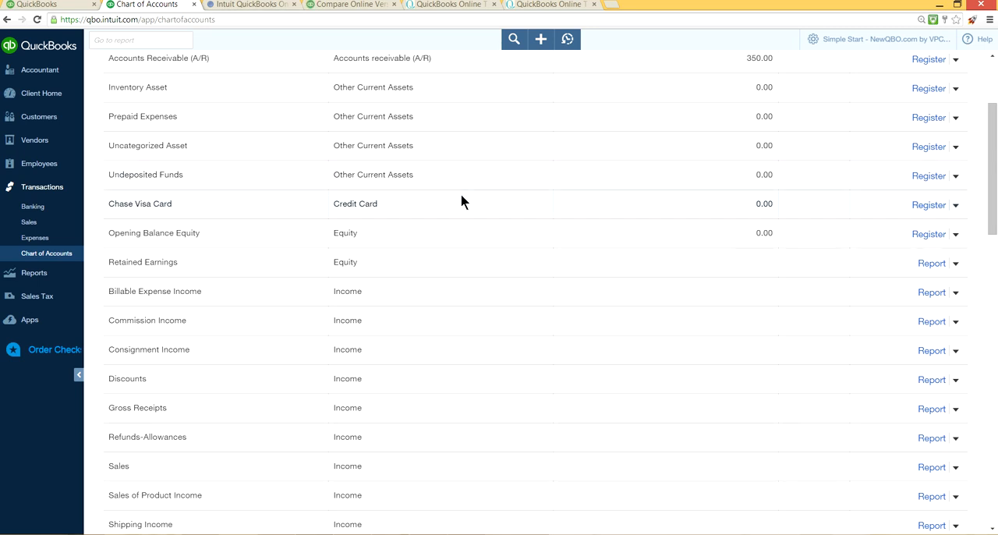
{"action": "scroll", "coordinate": [461, 201], "scroll_direction": "up", "scroll_amount": 2}
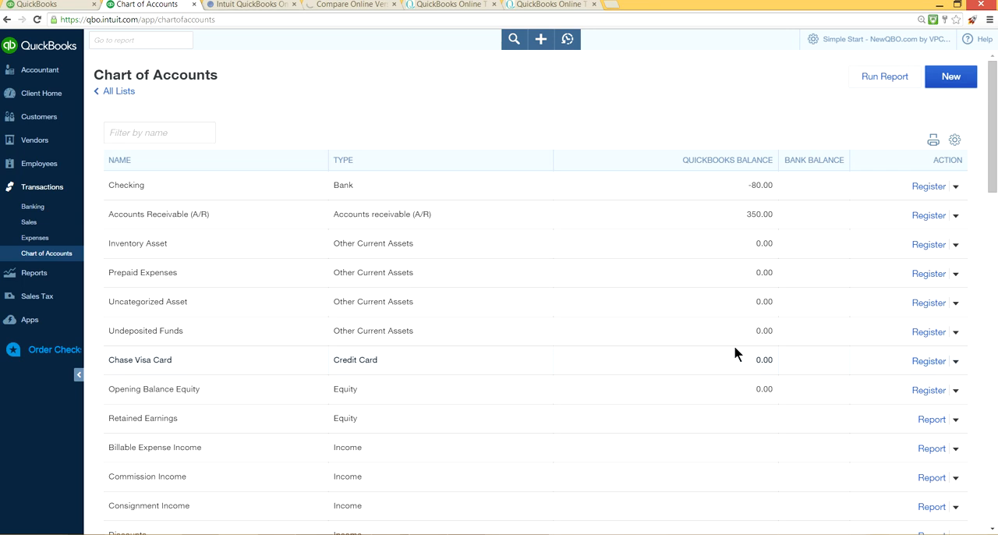
{"action": "scroll", "coordinate": [691, 352], "scroll_direction": "down", "scroll_amount": 1}
{"action": "scroll", "coordinate": [693, 355], "scroll_direction": "down", "scroll_amount": 2}
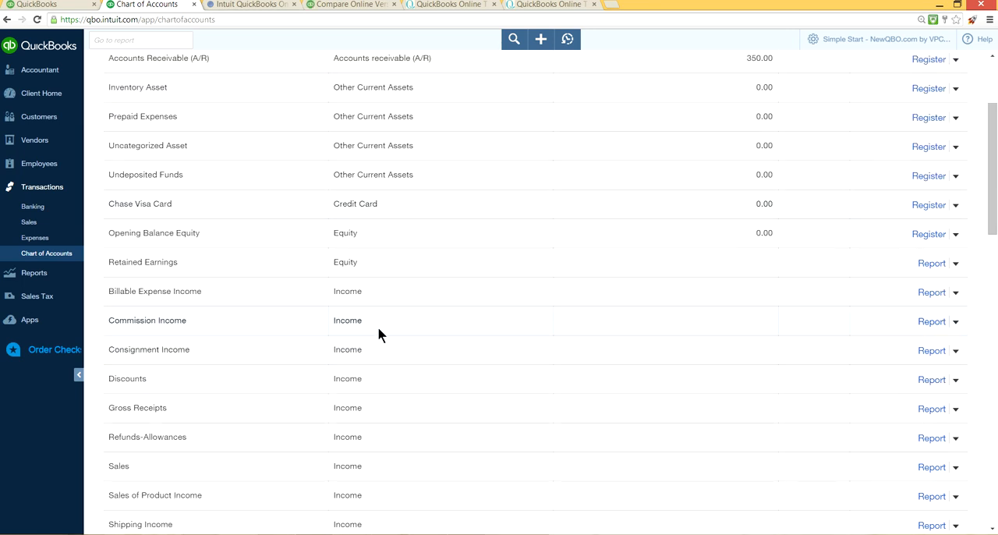
{"action": "scroll", "coordinate": [379, 332], "scroll_direction": "down", "scroll_amount": 1}
{"action": "scroll", "coordinate": [853, 294], "scroll_direction": "up", "scroll_amount": 4}
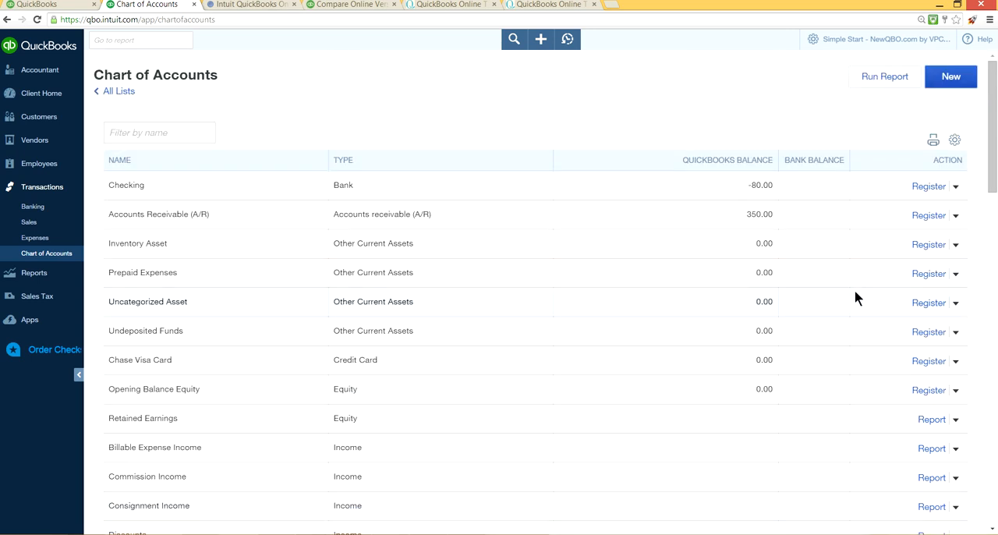
Step: Start another account of category Income, try the Sales of Product Income and Service/Fee Income detail types, and close it without saving
{"action": "left_click", "coordinate": [943, 87]}
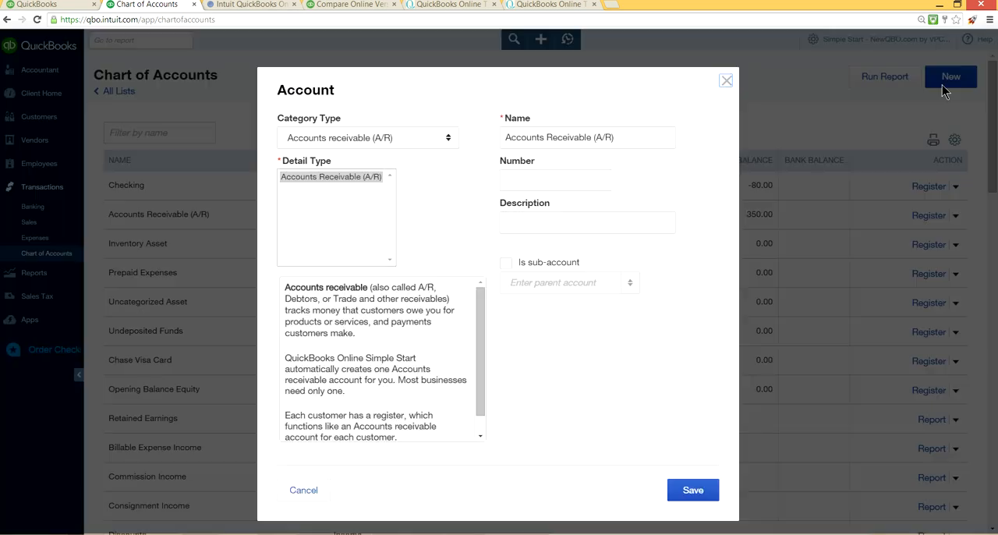
{"action": "left_click", "coordinate": [450, 138]}
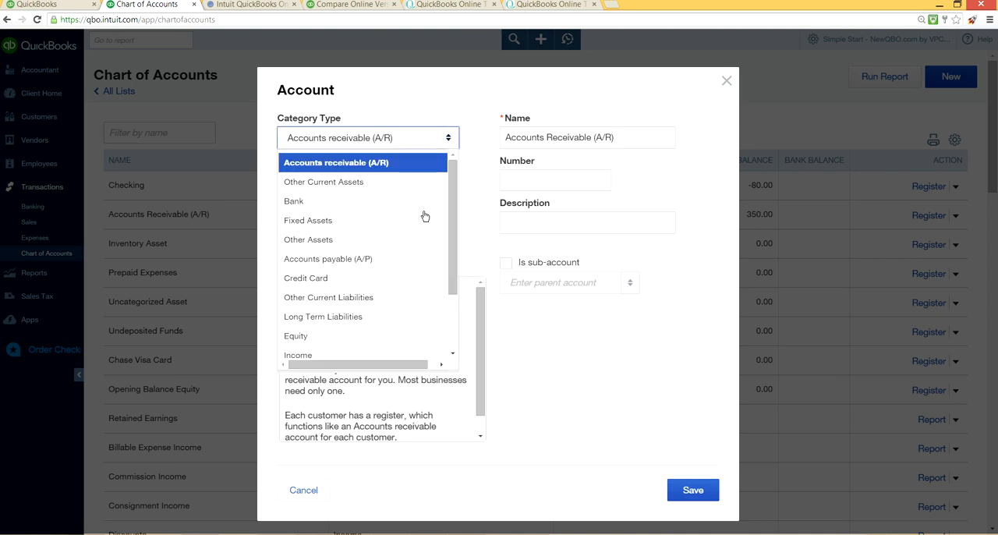
{"action": "scroll", "coordinate": [408, 254], "scroll_direction": "down", "scroll_amount": 2}
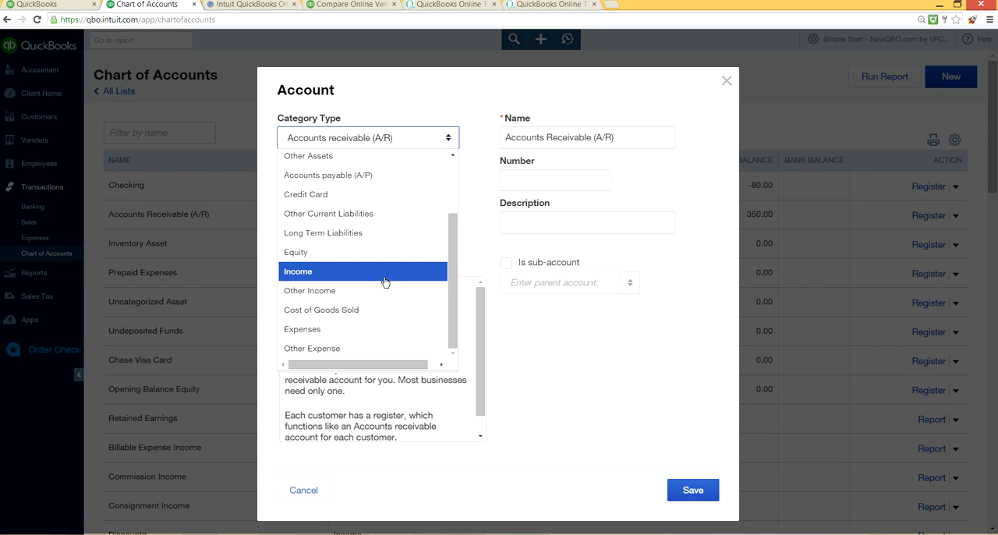
{"action": "left_click", "coordinate": [385, 282]}
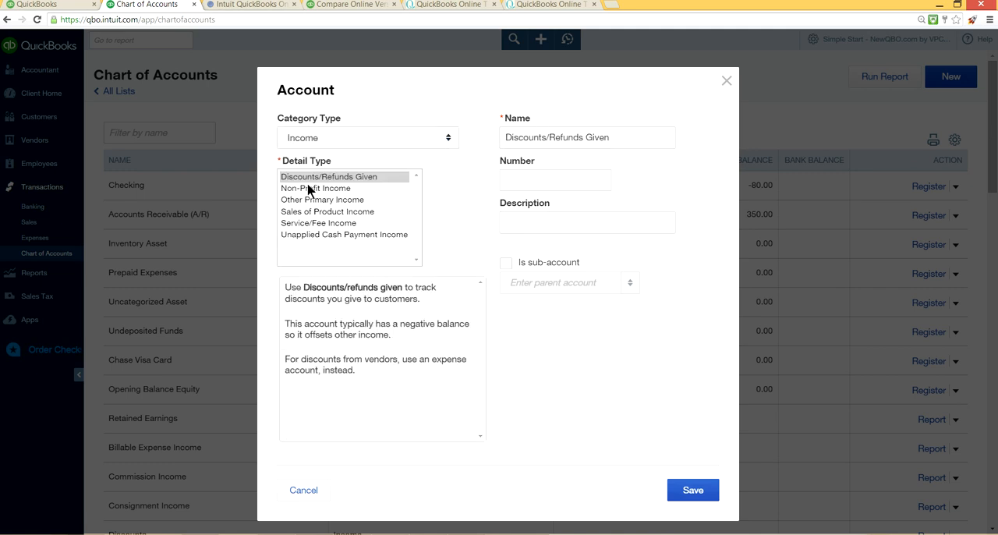
{"action": "left_click", "coordinate": [369, 214]}
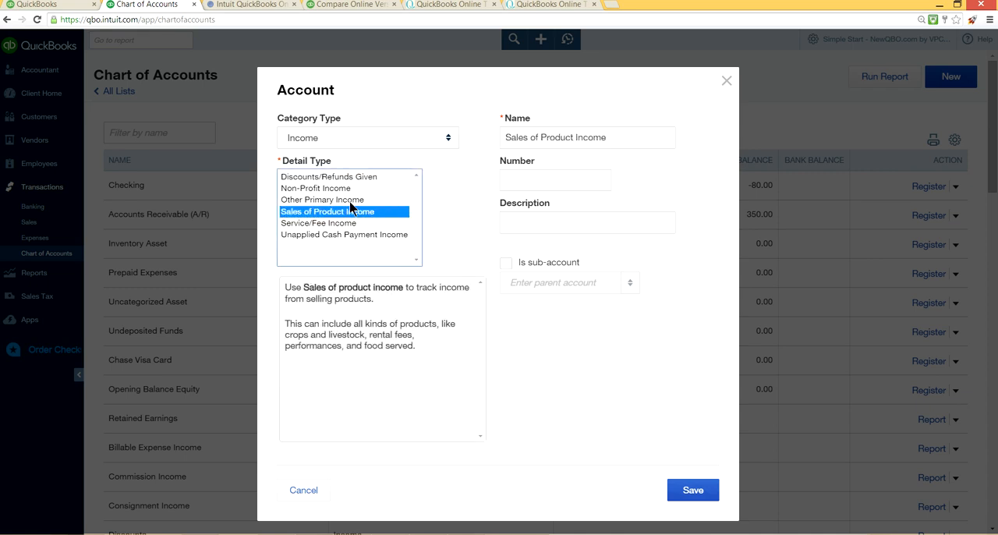
{"action": "left_click", "coordinate": [306, 225]}
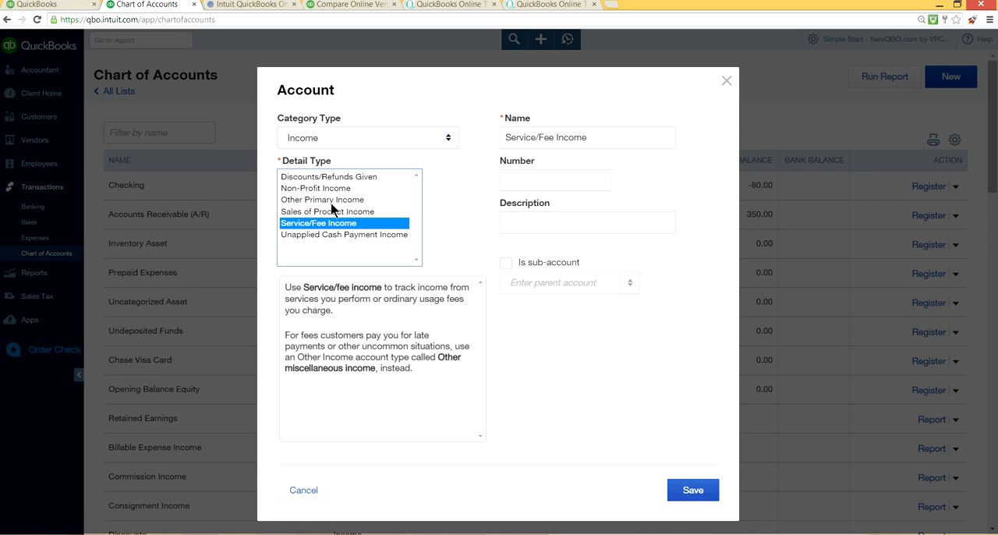
{"action": "left_click", "coordinate": [725, 81]}
{"action": "scroll", "coordinate": [747, 156], "scroll_direction": "down", "scroll_amount": 7}
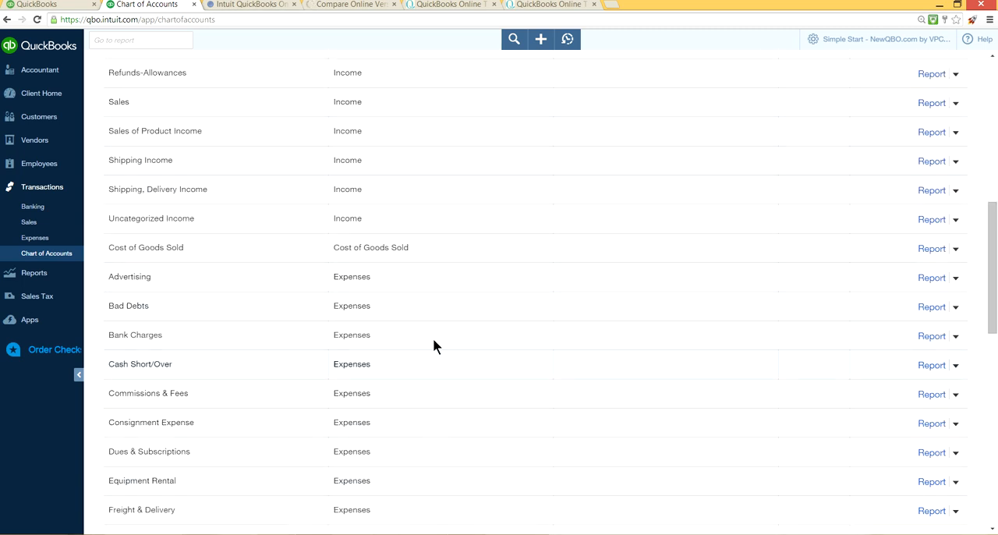
{"action": "scroll", "coordinate": [628, 263], "scroll_direction": "up", "scroll_amount": 7}
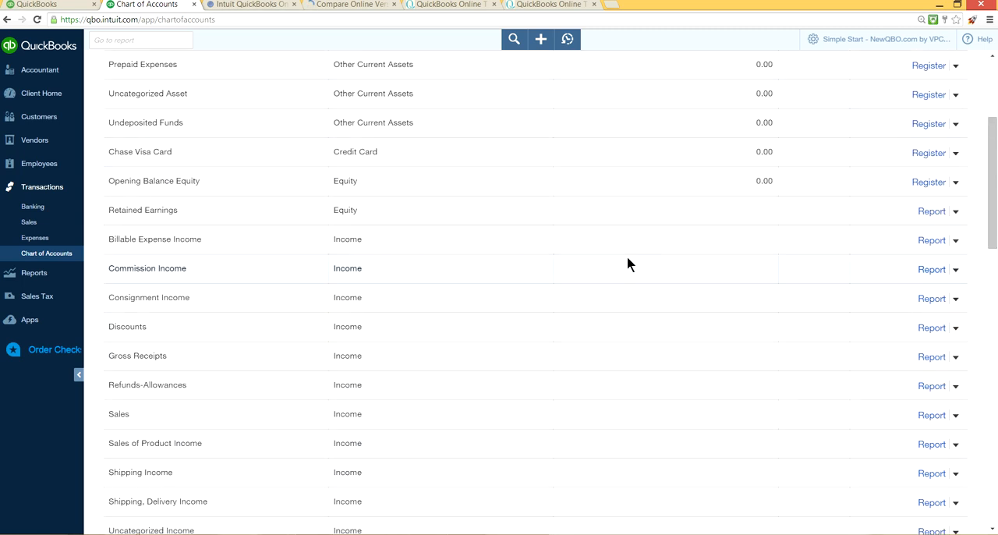
{"action": "left_click", "coordinate": [956, 77]}
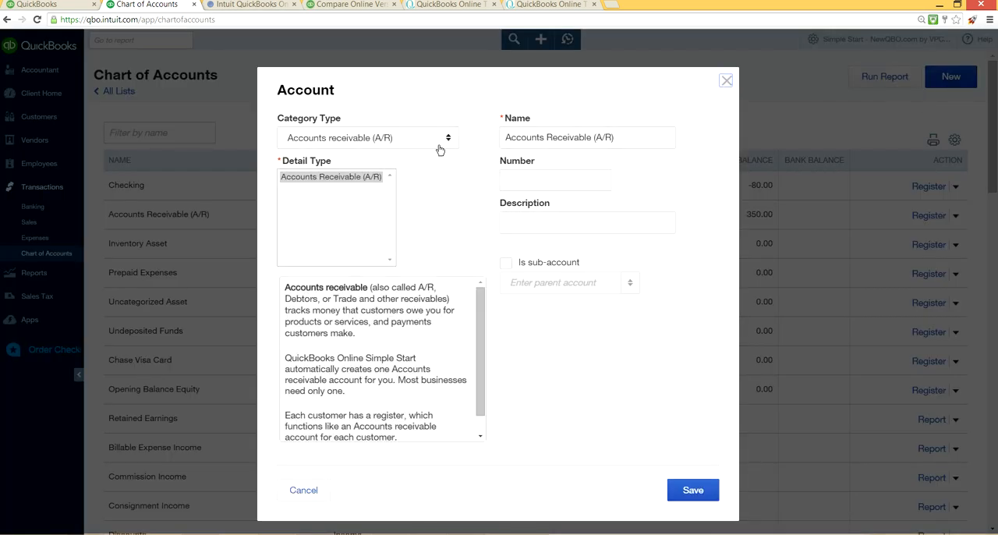
{"action": "left_click", "coordinate": [447, 140]}
{"action": "scroll", "coordinate": [421, 229], "scroll_direction": "down", "scroll_amount": 2}
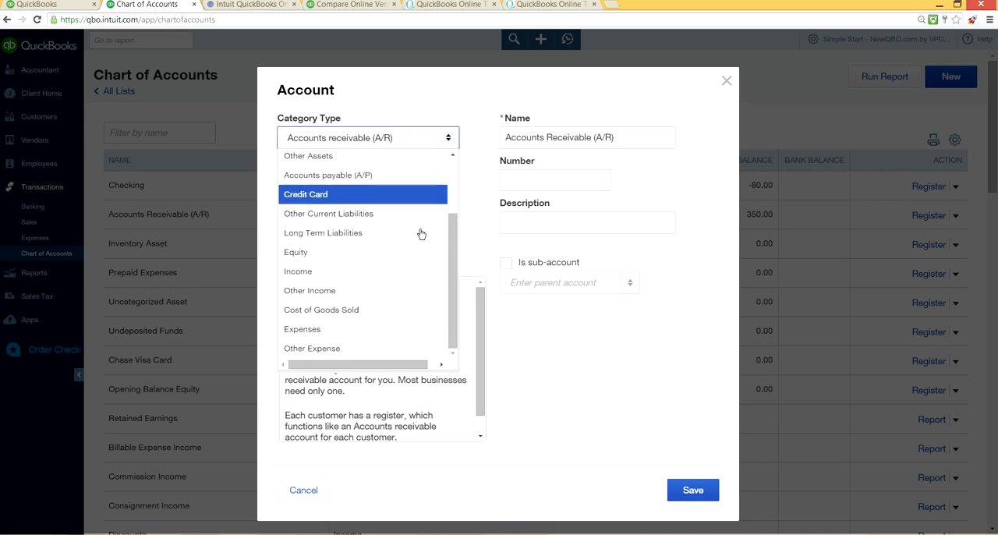
{"action": "left_click", "coordinate": [316, 332]}
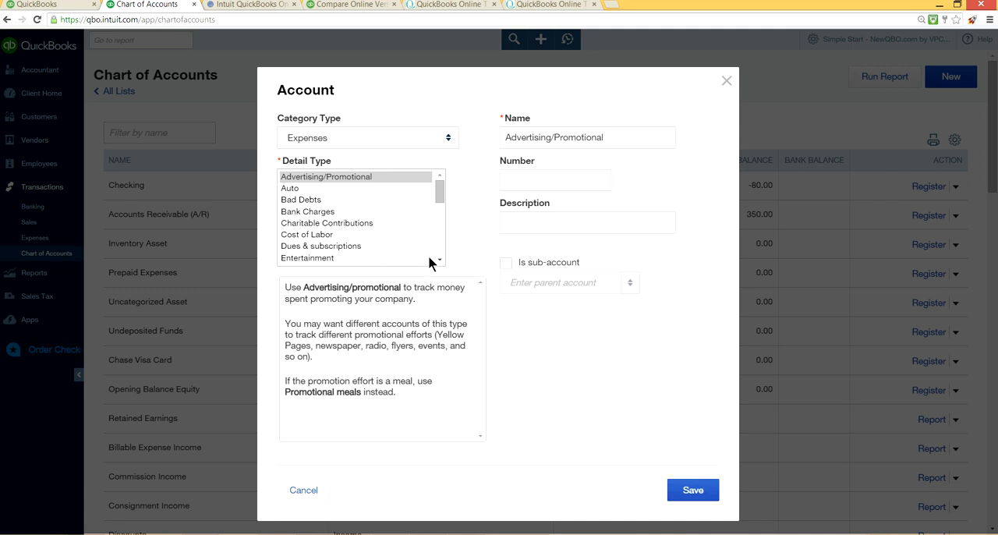
{"action": "left_click_drag", "start_coordinate": [438, 261], "coordinate": [437, 261]}
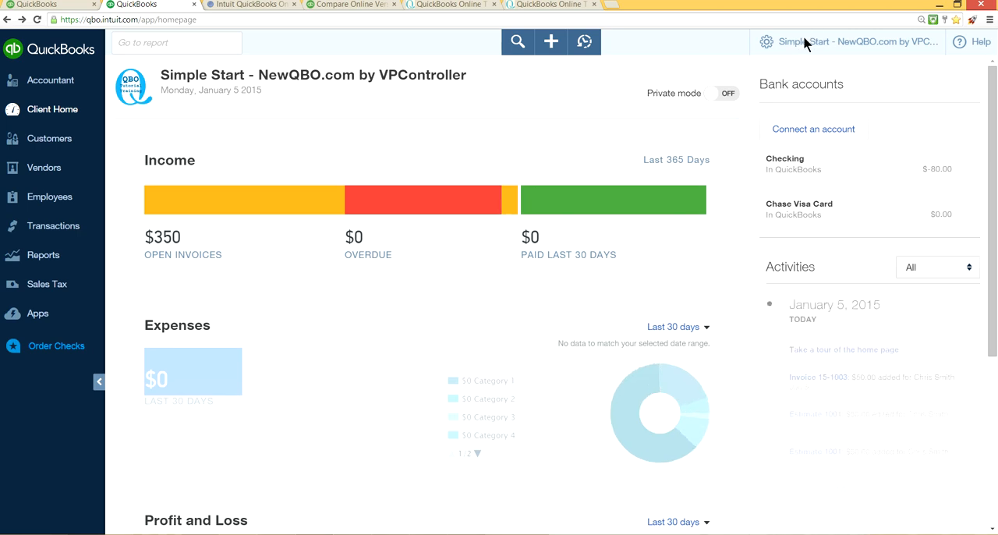
Step: Reopen the chart of accounts, start a new account of category Expenses, browse its detail types, and close it without saving
{"action": "left_click", "coordinate": [807, 41]}
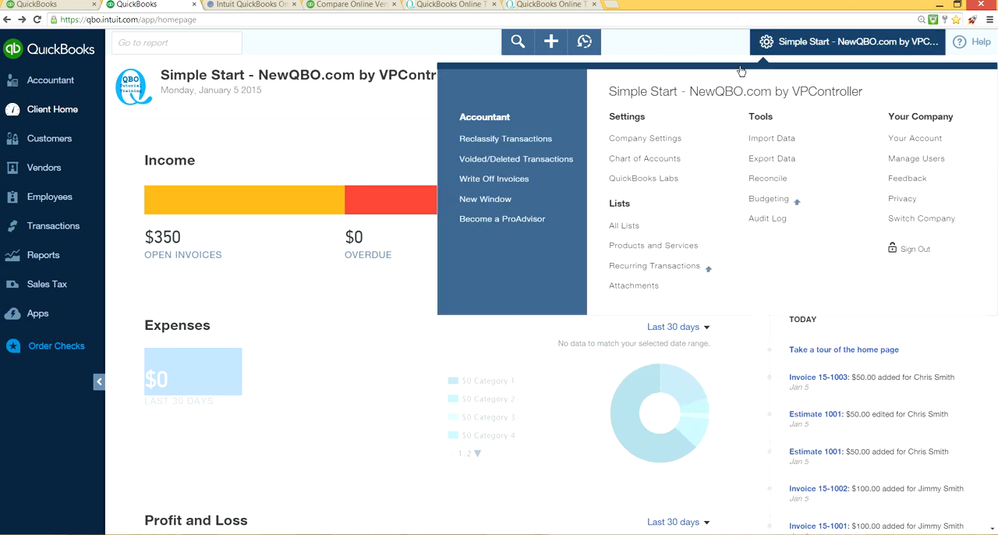
{"action": "left_click", "coordinate": [635, 160]}
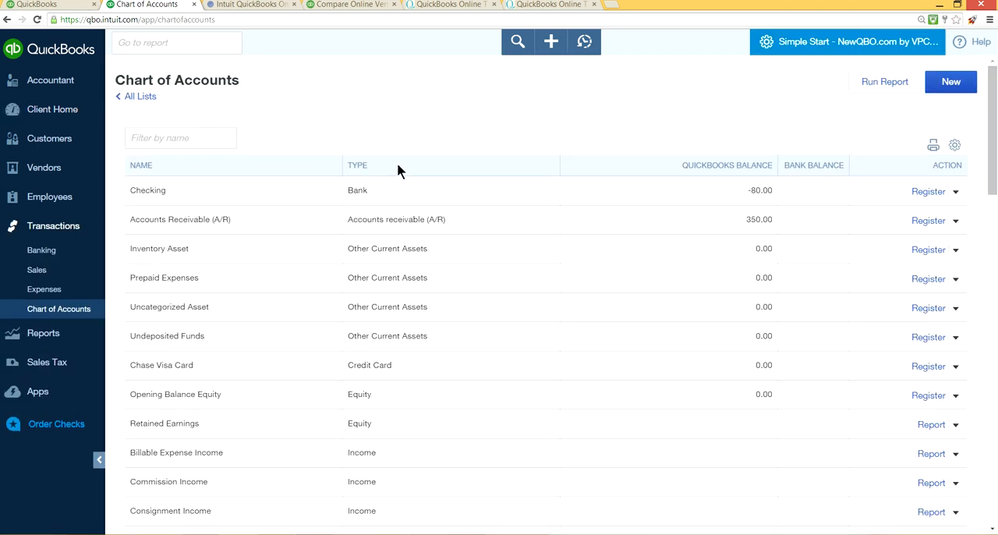
{"action": "left_click", "coordinate": [933, 89]}
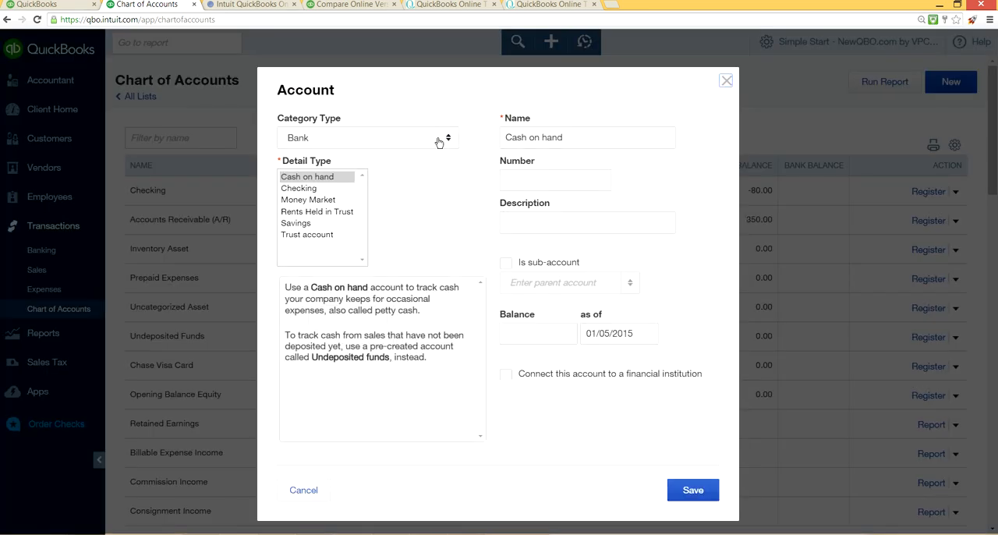
{"action": "left_click", "coordinate": [451, 139]}
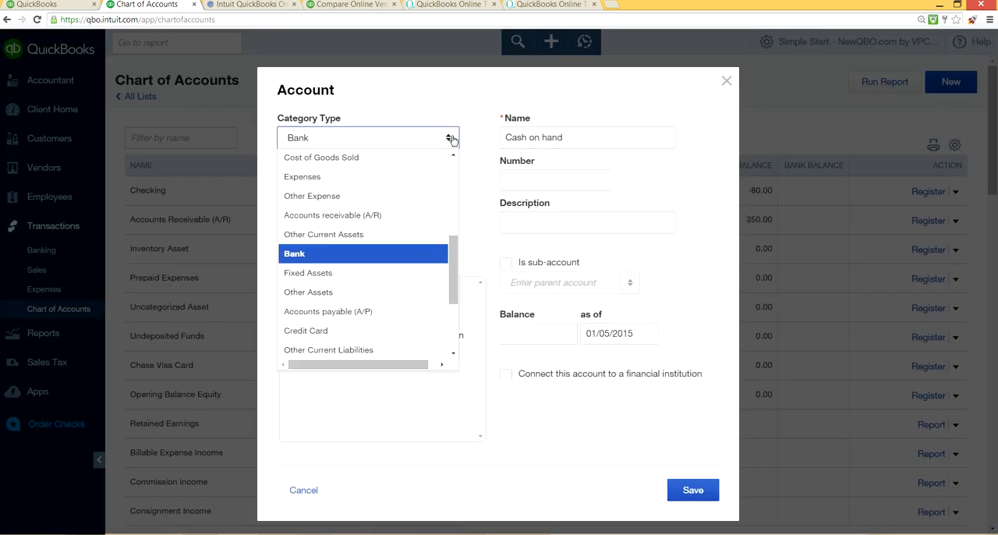
{"action": "scroll", "coordinate": [434, 222], "scroll_direction": "down", "scroll_amount": 3}
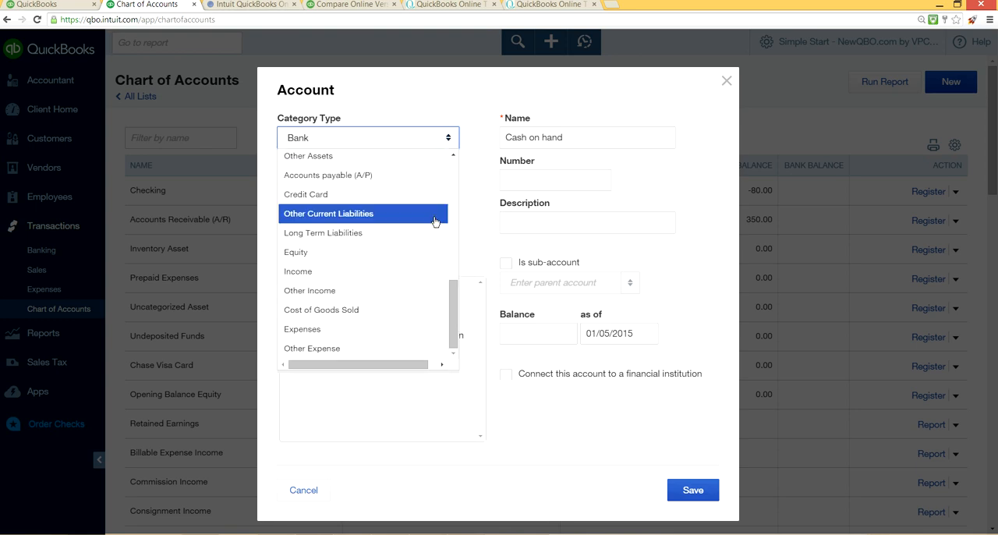
{"action": "left_click", "coordinate": [291, 334]}
{"action": "scroll", "coordinate": [357, 230], "scroll_direction": "down", "scroll_amount": 3}
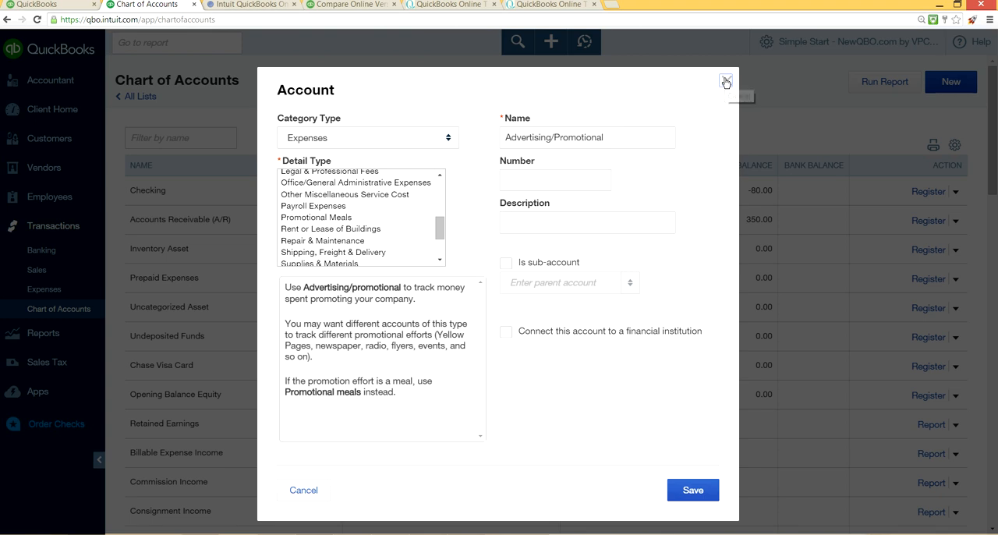
{"action": "left_click", "coordinate": [725, 82]}
Step: Examine the existing income, cost of goods sold and first expense accounts in the chart of accounts
{"action": "scroll", "coordinate": [601, 216], "scroll_direction": "down", "scroll_amount": 1}
{"action": "scroll", "coordinate": [599, 226], "scroll_direction": "down", "scroll_amount": 5}
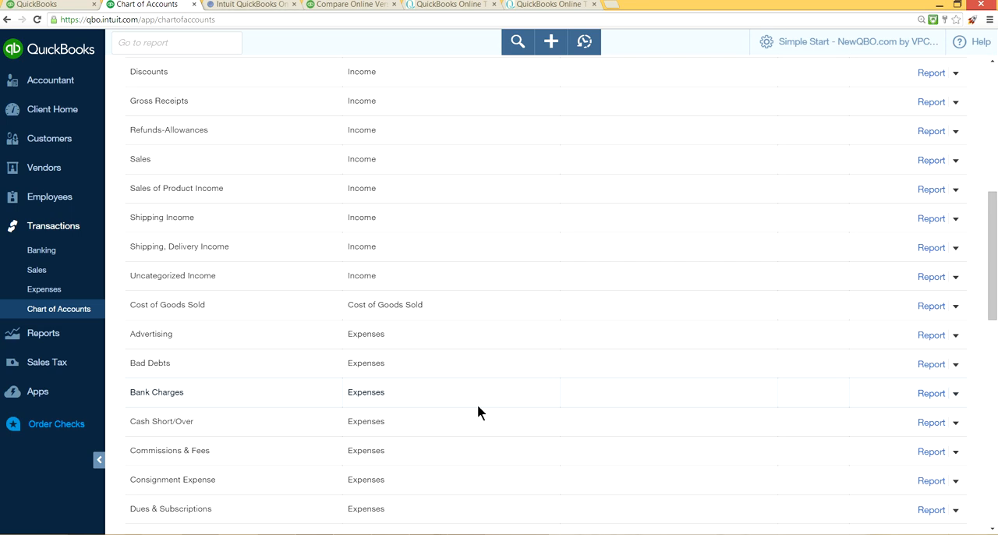
{"action": "scroll", "coordinate": [478, 405], "scroll_direction": "down", "scroll_amount": 3}
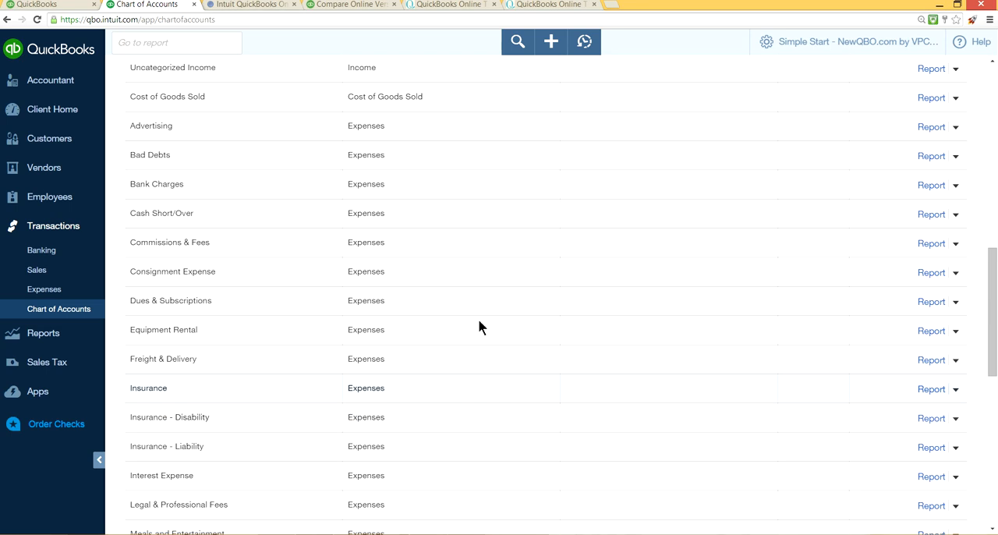
{"action": "scroll", "coordinate": [761, 259], "scroll_direction": "up", "scroll_amount": 4}
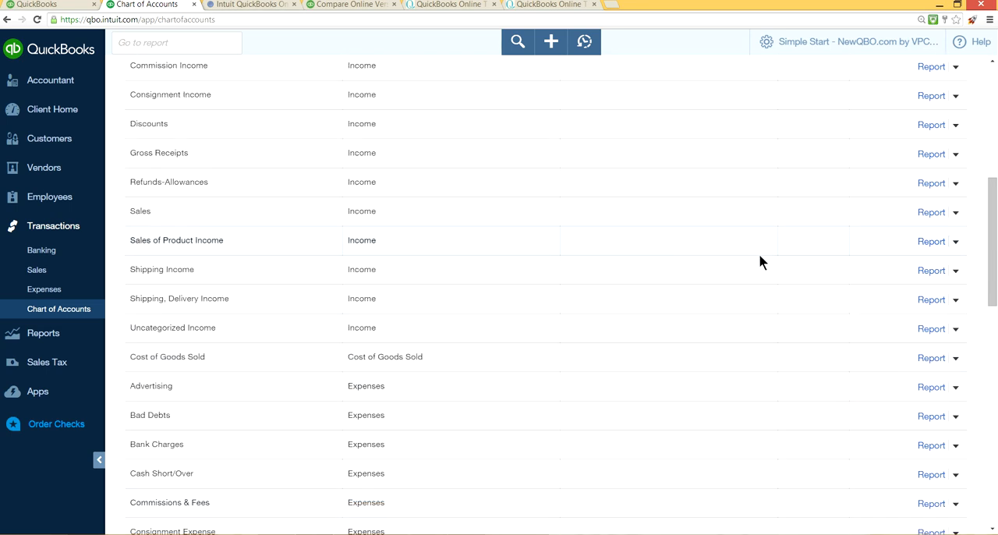
{"action": "scroll", "coordinate": [759, 253], "scroll_direction": "up", "scroll_amount": 2}
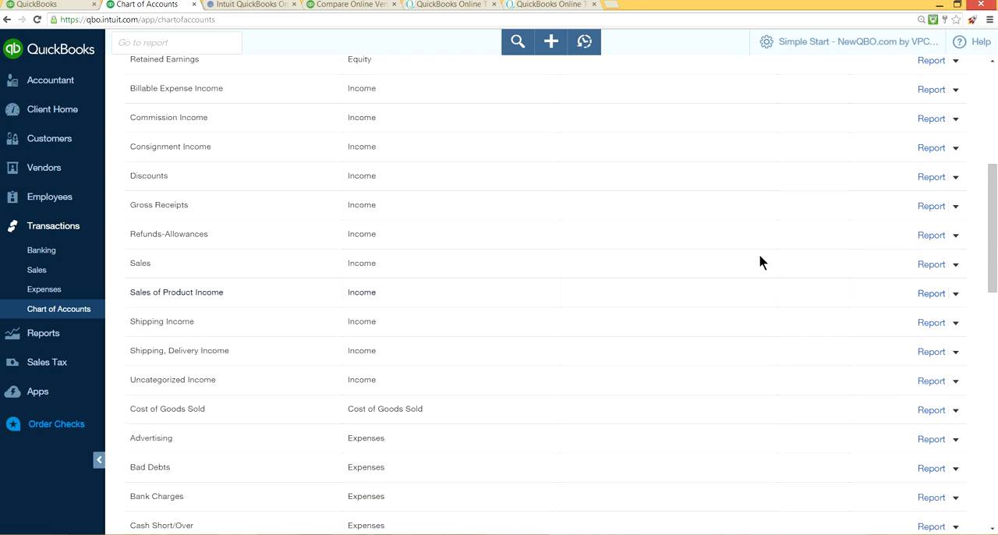
{"action": "scroll", "coordinate": [793, 201], "scroll_direction": "up", "scroll_amount": 2}
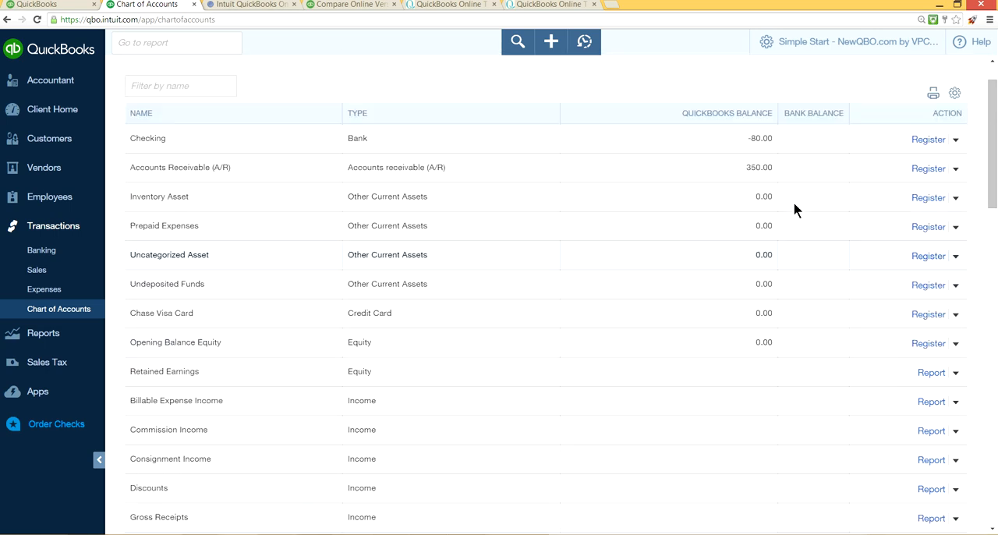
{"action": "scroll", "coordinate": [793, 201], "scroll_direction": "up", "scroll_amount": 2}
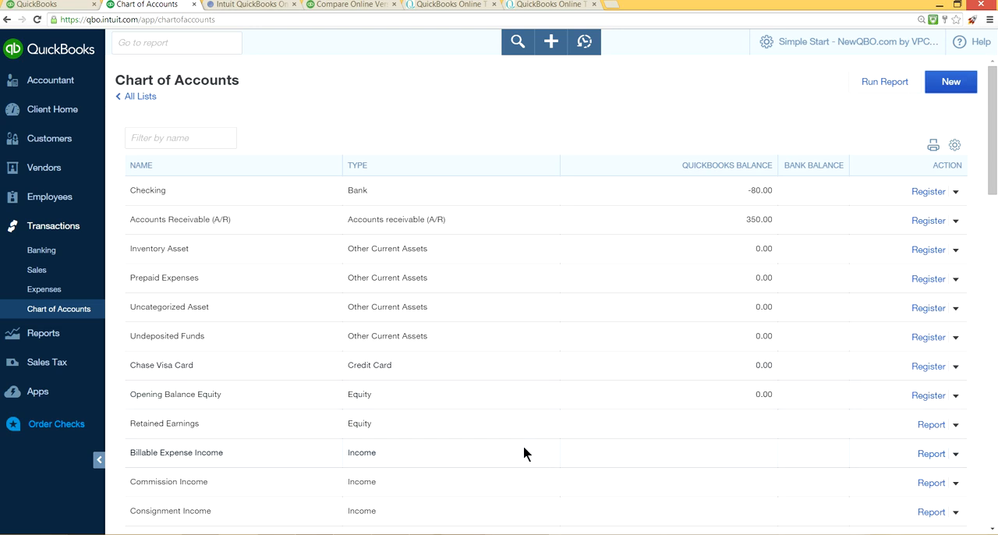
Step: Read through the complete chart of accounts, from the bank account down to the other income and other expense accounts
{"action": "scroll", "coordinate": [523, 444], "scroll_direction": "down", "scroll_amount": 1}
{"action": "scroll", "coordinate": [524, 453], "scroll_direction": "down", "scroll_amount": 1}
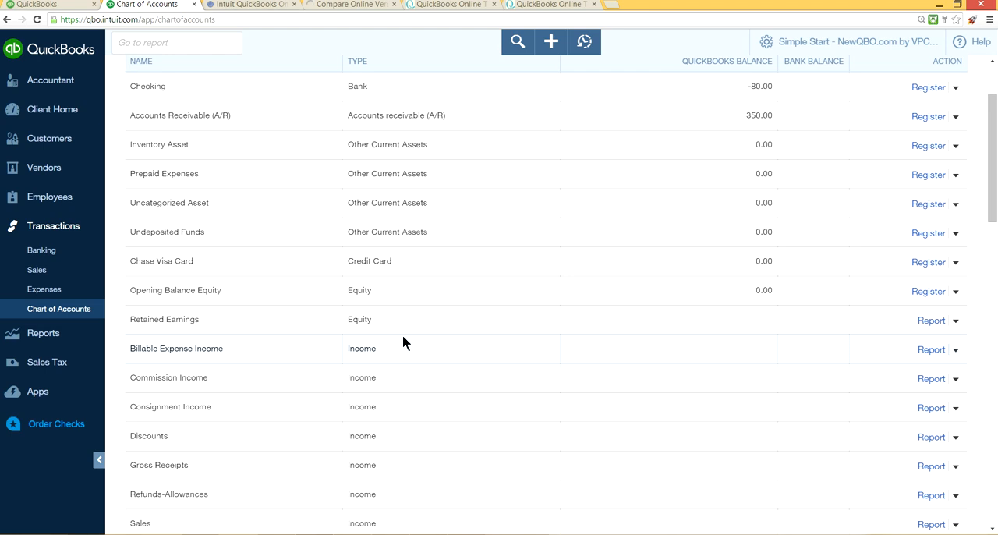
{"action": "scroll", "coordinate": [418, 344], "scroll_direction": "down", "scroll_amount": 5}
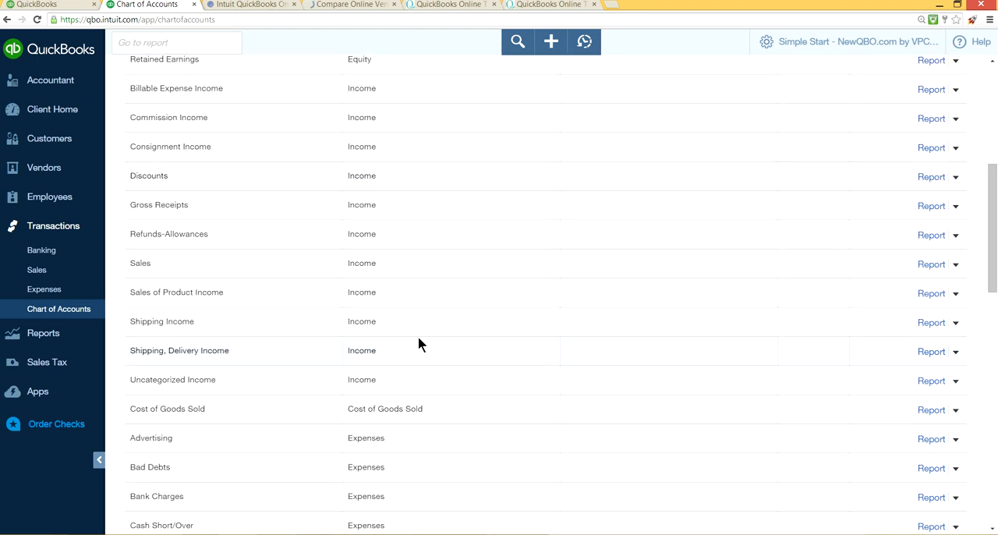
{"action": "scroll", "coordinate": [427, 344], "scroll_direction": "down", "scroll_amount": 5}
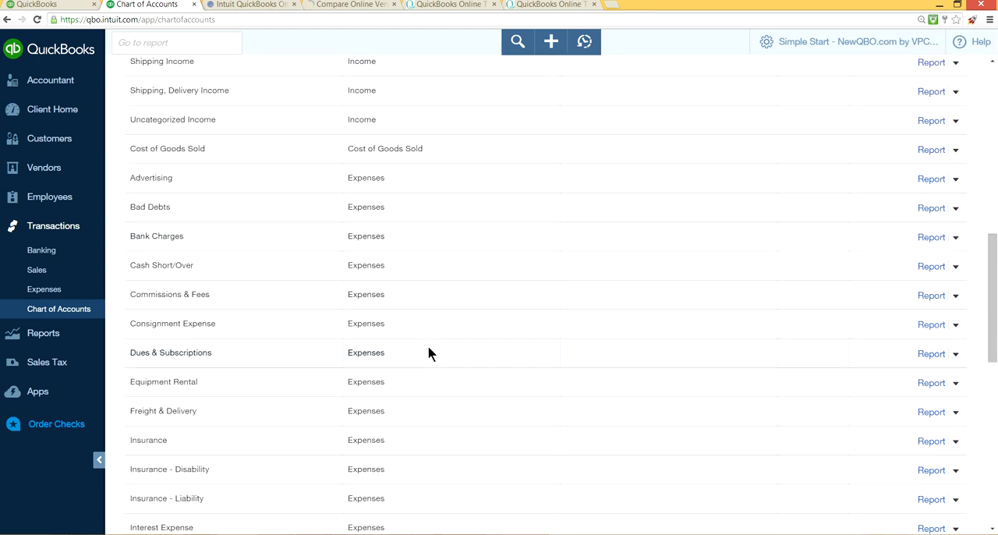
{"action": "scroll", "coordinate": [428, 348], "scroll_direction": "down", "scroll_amount": 4}
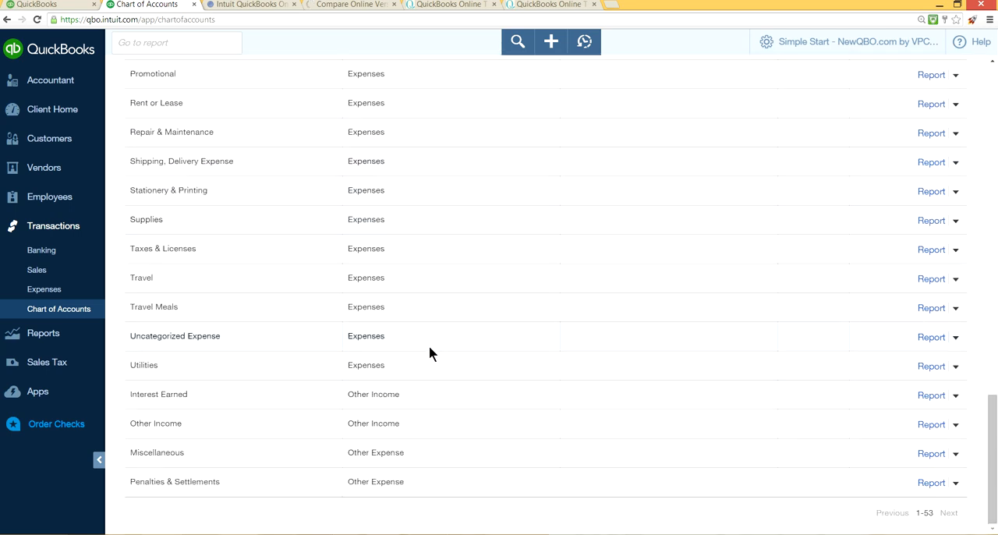
{"action": "scroll", "coordinate": [624, 326], "scroll_direction": "up", "scroll_amount": 1}
{"action": "scroll", "coordinate": [635, 328], "scroll_direction": "down", "scroll_amount": 2}
{"action": "scroll", "coordinate": [814, 285], "scroll_direction": "up", "scroll_amount": 8}
{"action": "scroll", "coordinate": [814, 285], "scroll_direction": "up", "scroll_amount": 5}
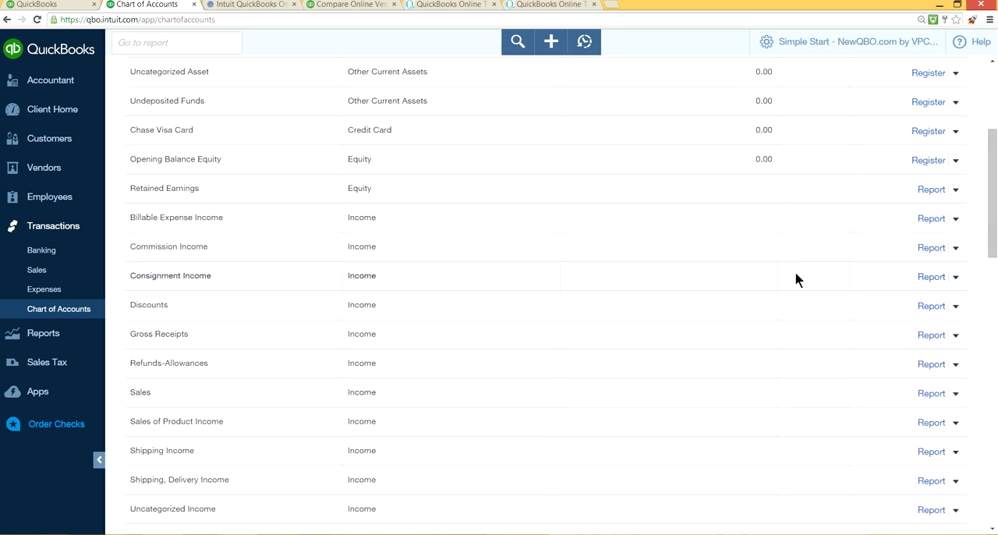
{"action": "scroll", "coordinate": [795, 274], "scroll_direction": "up", "scroll_amount": 2}
{"action": "scroll", "coordinate": [757, 309], "scroll_direction": "down", "scroll_amount": 1}
{"action": "scroll", "coordinate": [758, 312], "scroll_direction": "down", "scroll_amount": 4}
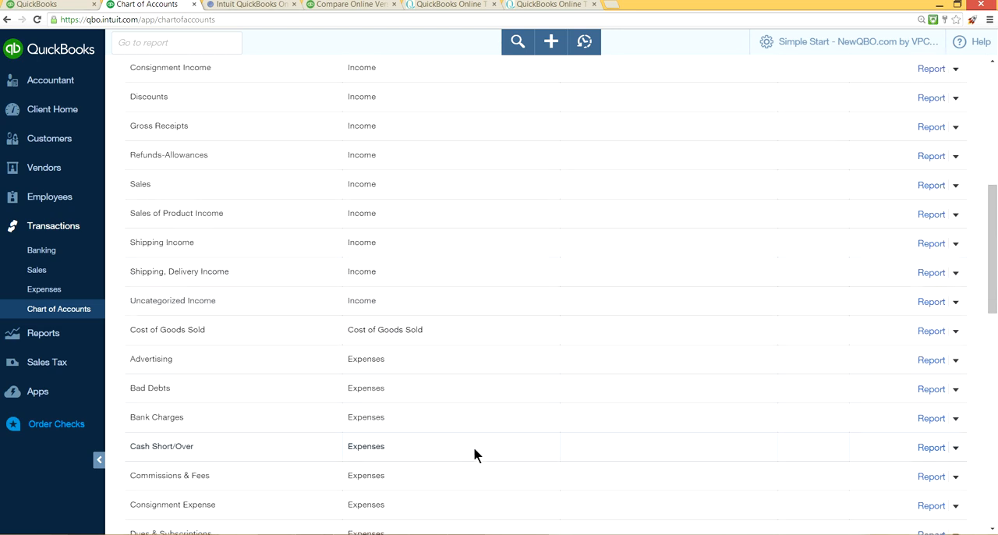
Step: View the Advertising account's report and its transaction date range options, and return to the chart of accounts
{"action": "left_click", "coordinate": [928, 361]}
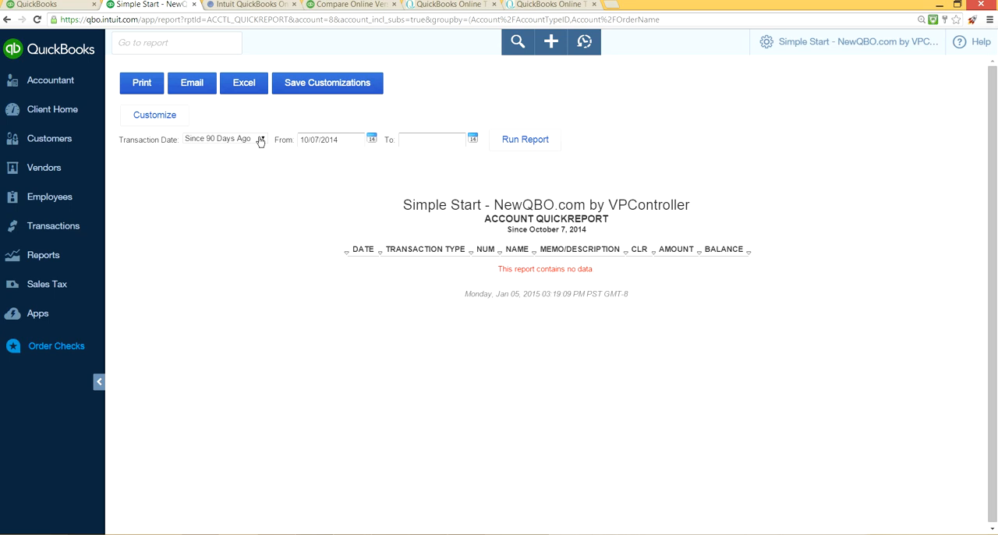
{"action": "left_click", "coordinate": [261, 140]}
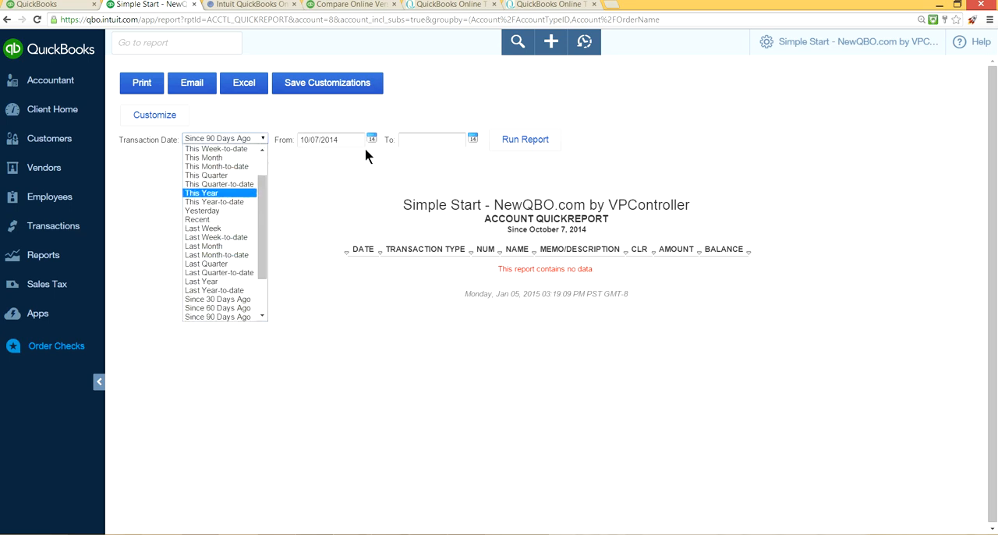
{"action": "left_click", "coordinate": [773, 44]}
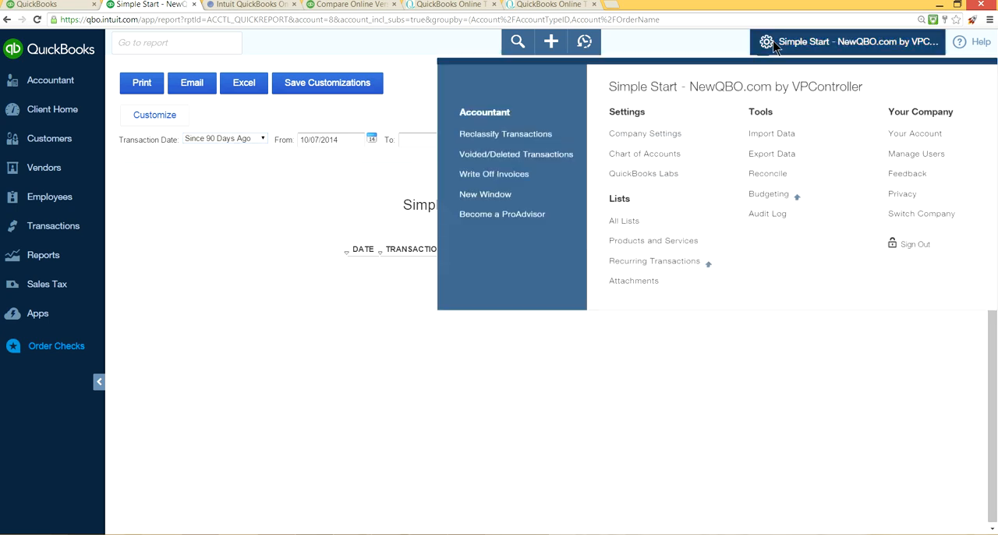
{"action": "left_click", "coordinate": [661, 162]}
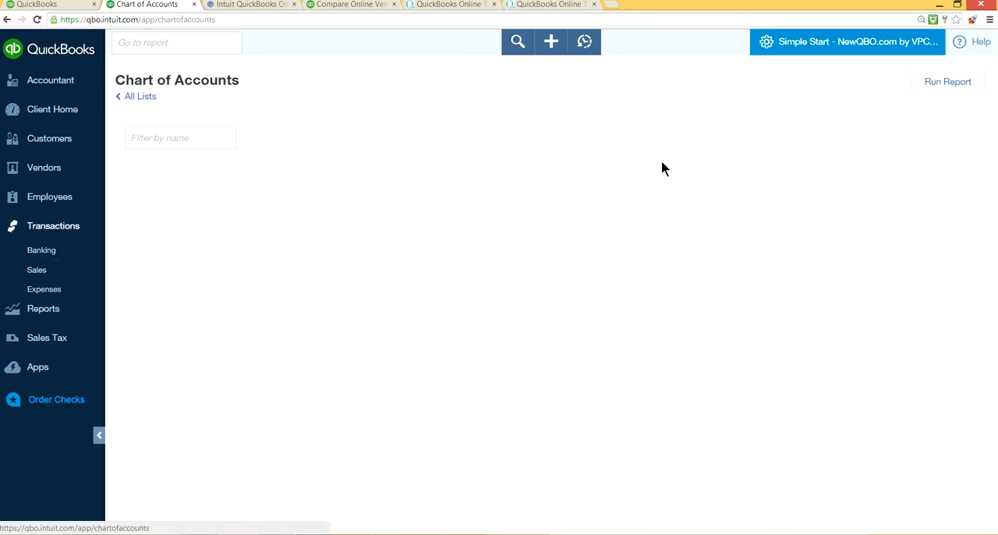
{"action": "scroll", "coordinate": [662, 160], "scroll_direction": "down", "scroll_amount": 5}
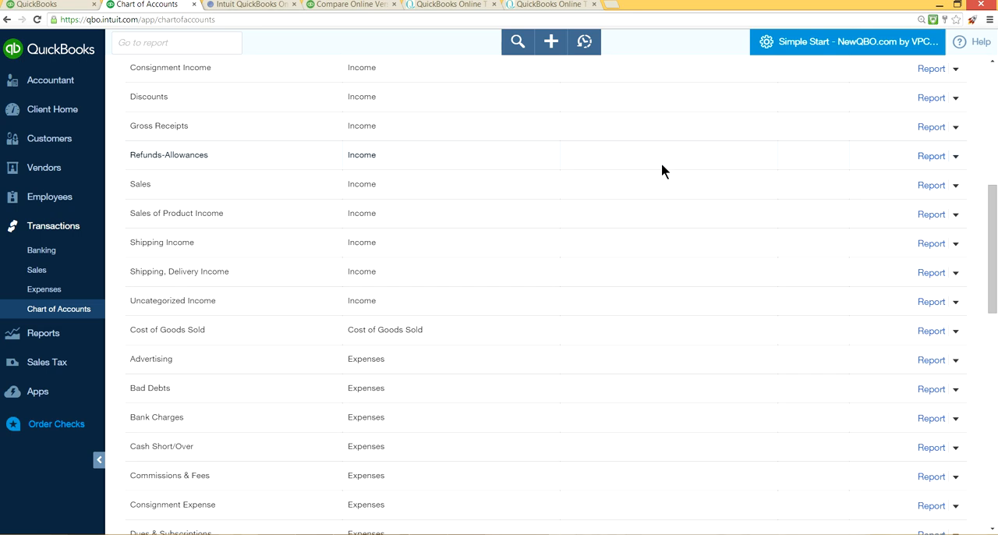
{"action": "scroll", "coordinate": [660, 163], "scroll_direction": "up", "scroll_amount": 6}
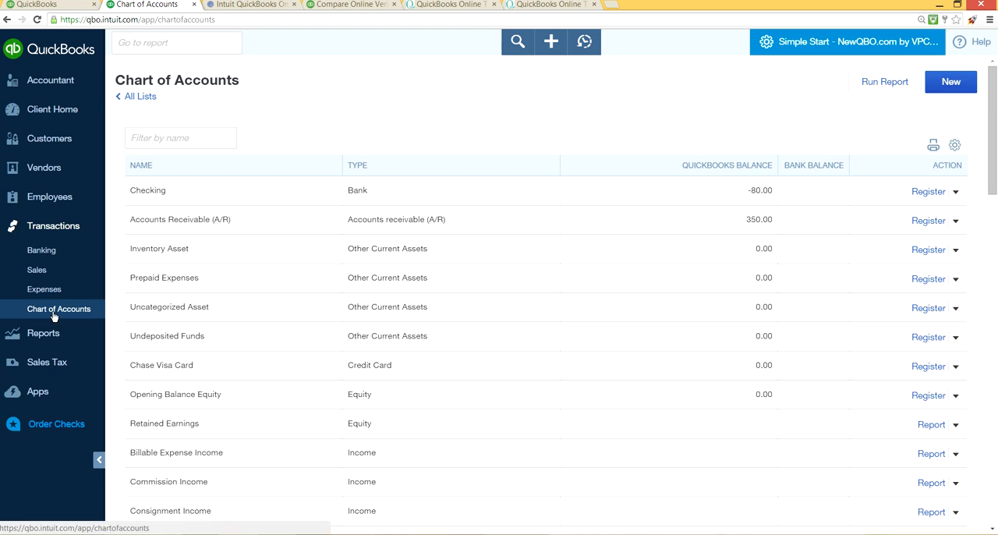
Step: Reopen the chart of accounts from the company settings and view the Checking account's register
{"action": "left_click", "coordinate": [766, 42]}
{"action": "left_click", "coordinate": [809, 47]}
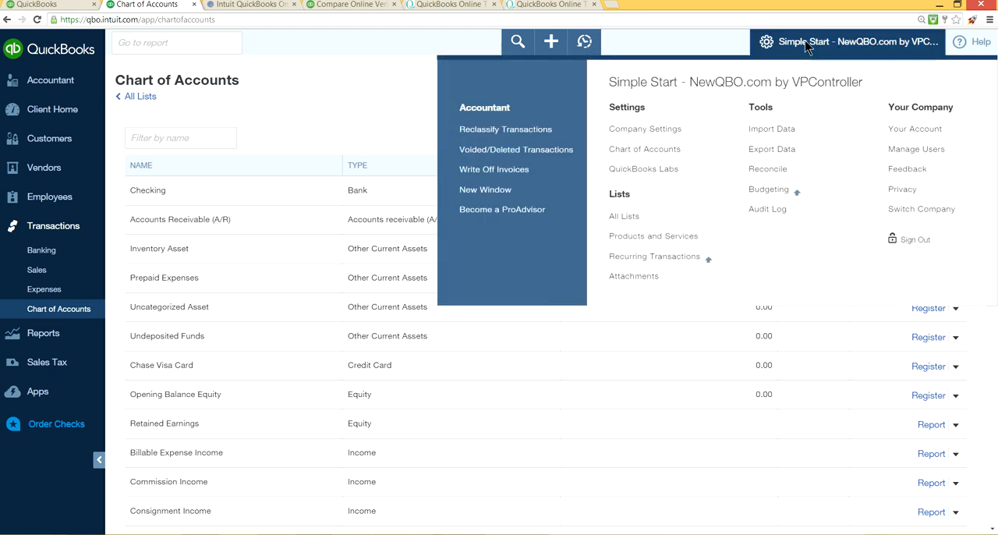
{"action": "left_click", "coordinate": [670, 159]}
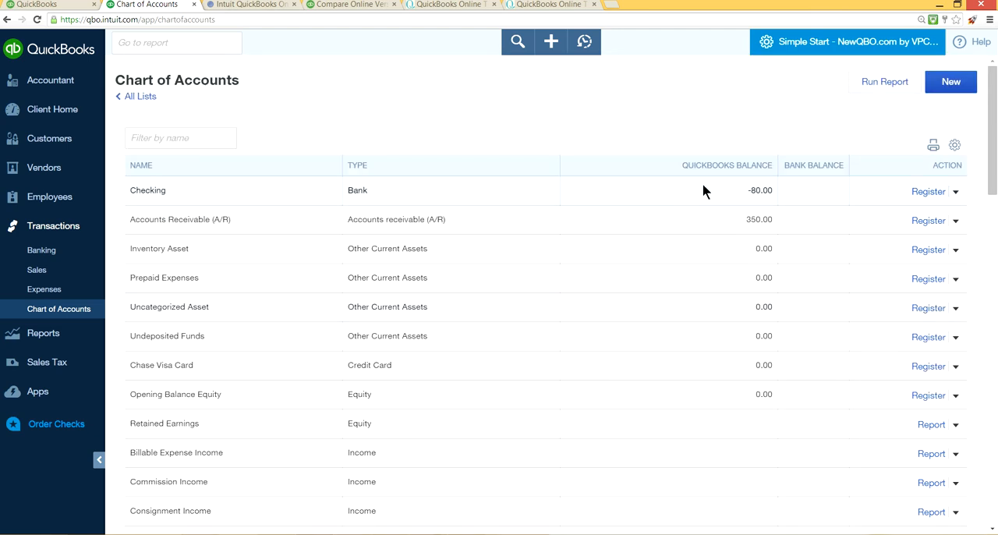
{"action": "left_click", "coordinate": [916, 195]}
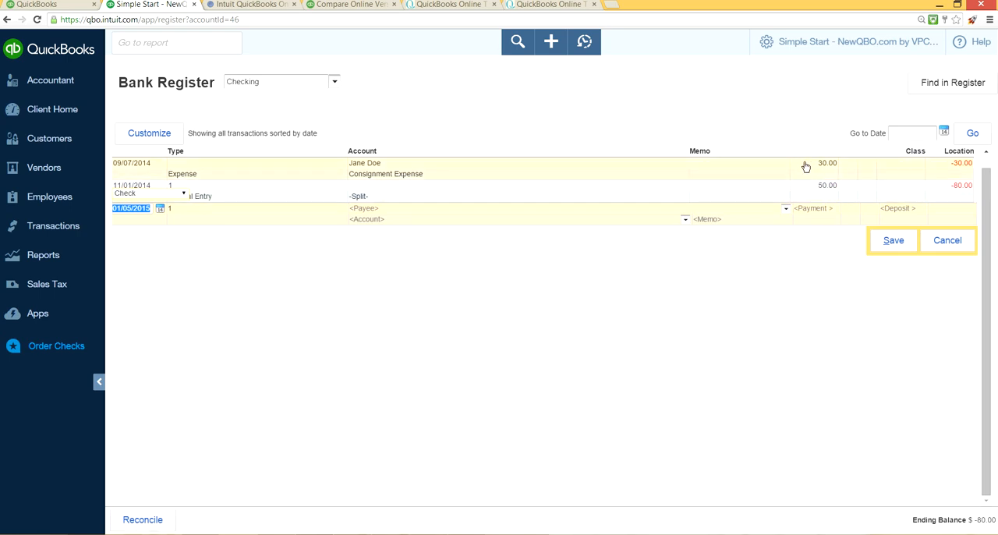
{"action": "scroll", "coordinate": [807, 160], "scroll_direction": "up", "scroll_amount": 1}
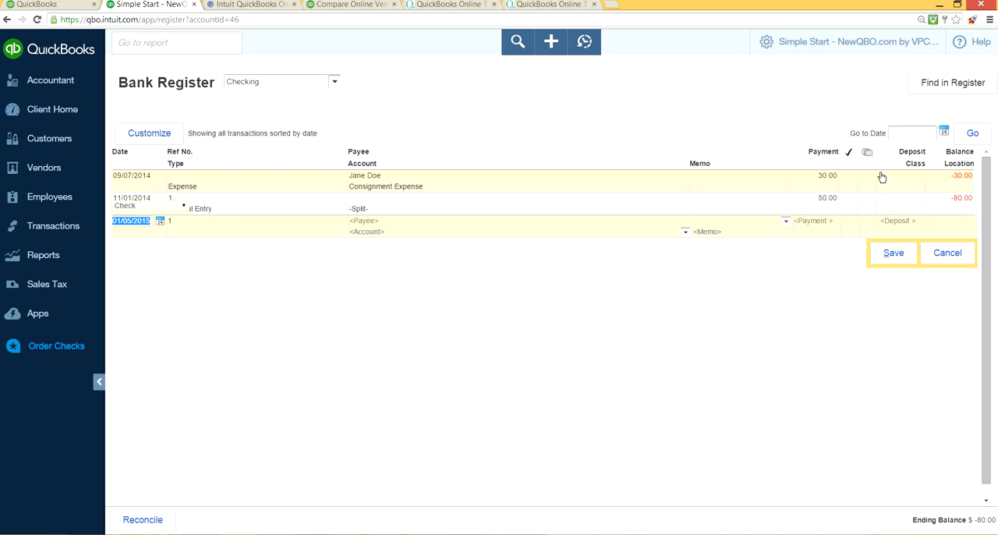
Step: Open QuickBooks Labs from the company settings to view the experimental plug-ins
{"action": "left_click", "coordinate": [858, 47]}
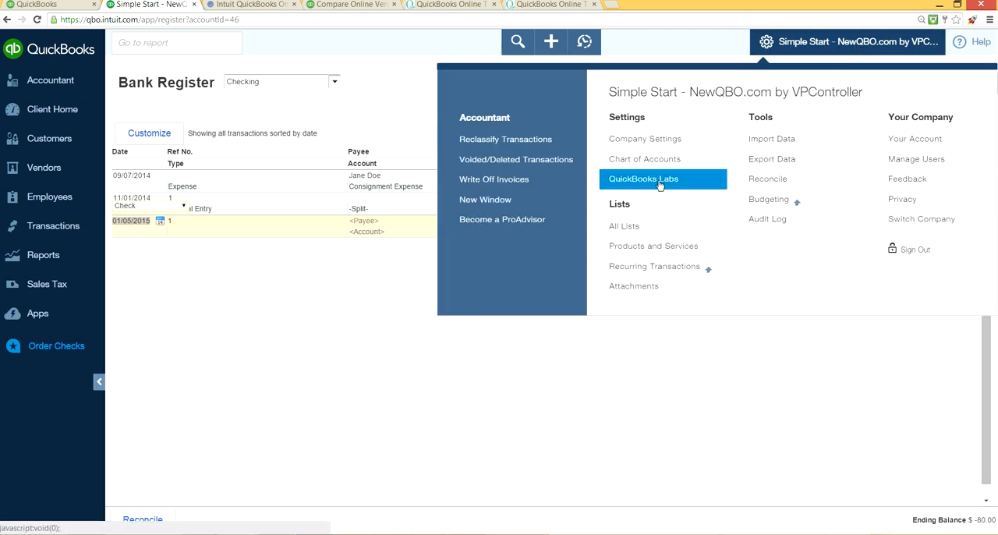
{"action": "left_click", "coordinate": [657, 186]}
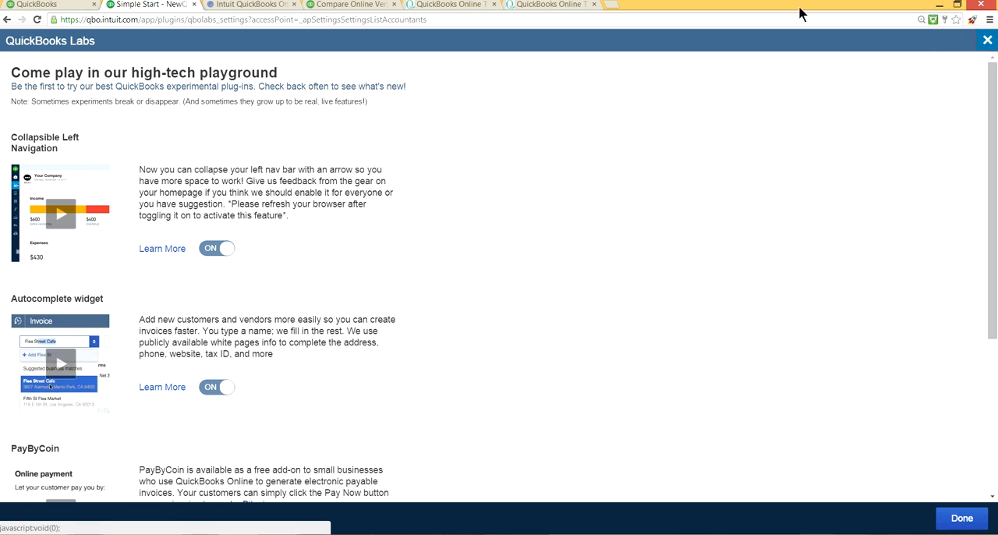
Step: Demonstrate collapsing and expanding the navigation bar on the company home page, leave it collapsed, and return to QuickBooks Labs
{"action": "left_click", "coordinate": [76, 6]}
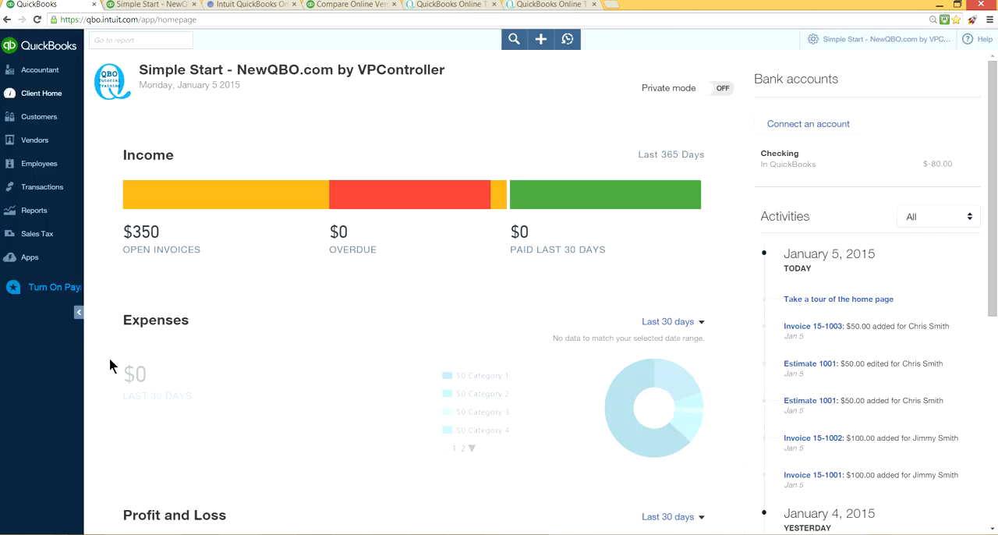
{"action": "left_click", "coordinate": [78, 313]}
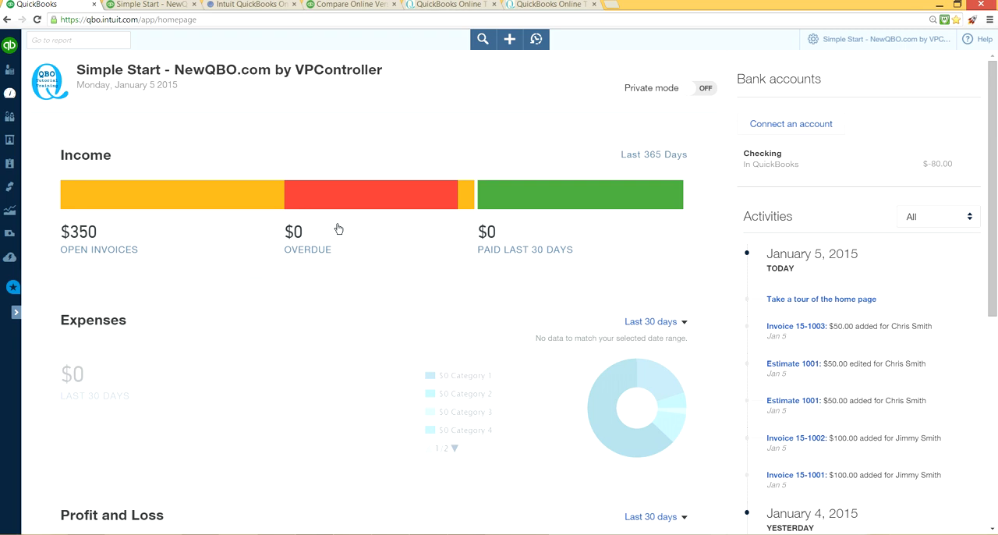
{"action": "left_click", "coordinate": [17, 313]}
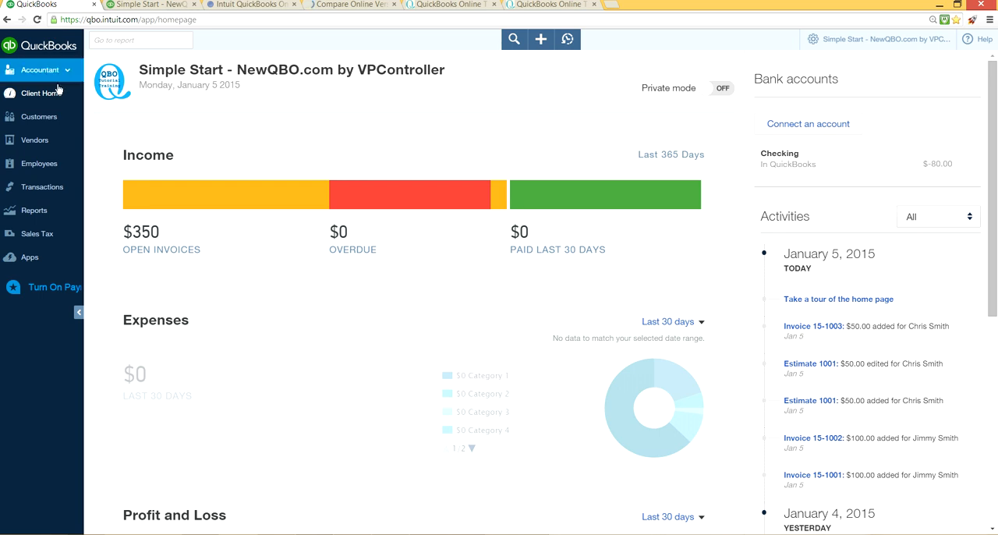
{"action": "left_click", "coordinate": [80, 312]}
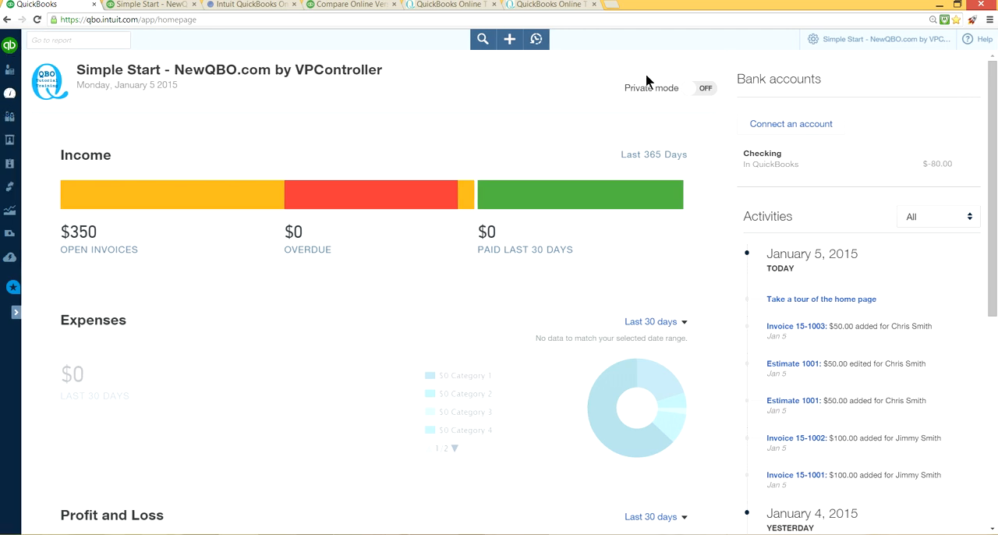
{"action": "left_click", "coordinate": [145, 8]}
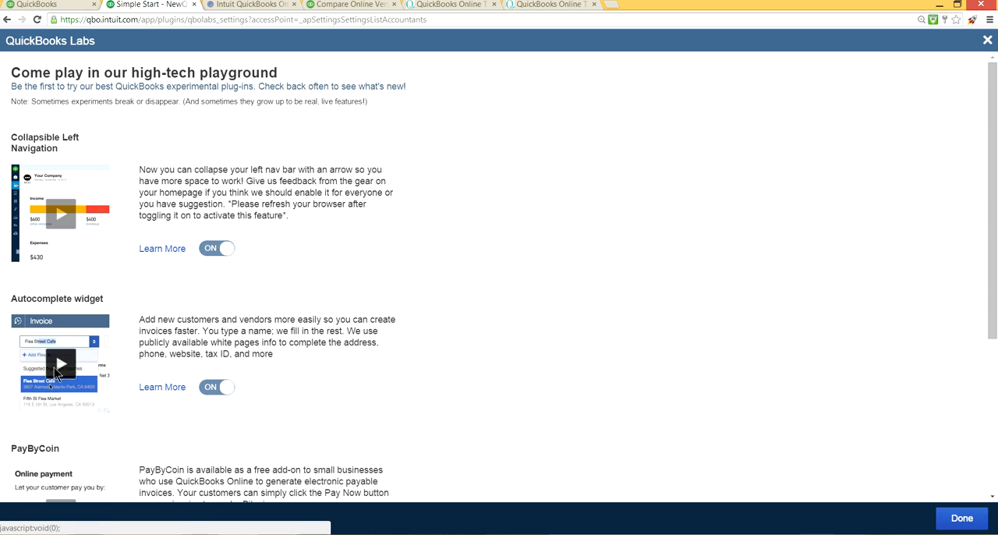
Step: Watch the Autocomplete widget demo video in full screen and close it
{"action": "left_click", "coordinate": [60, 375]}
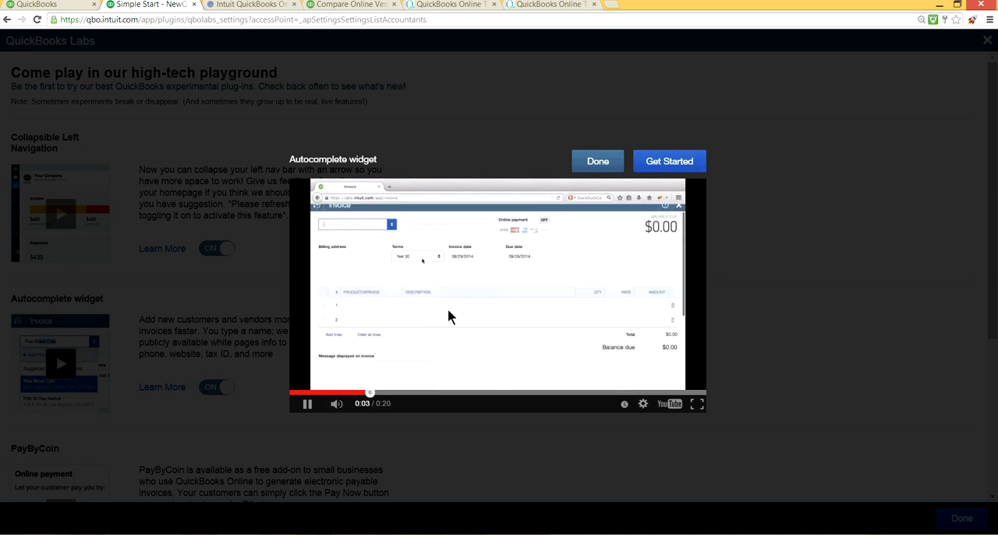
{"action": "left_click", "coordinate": [697, 404]}
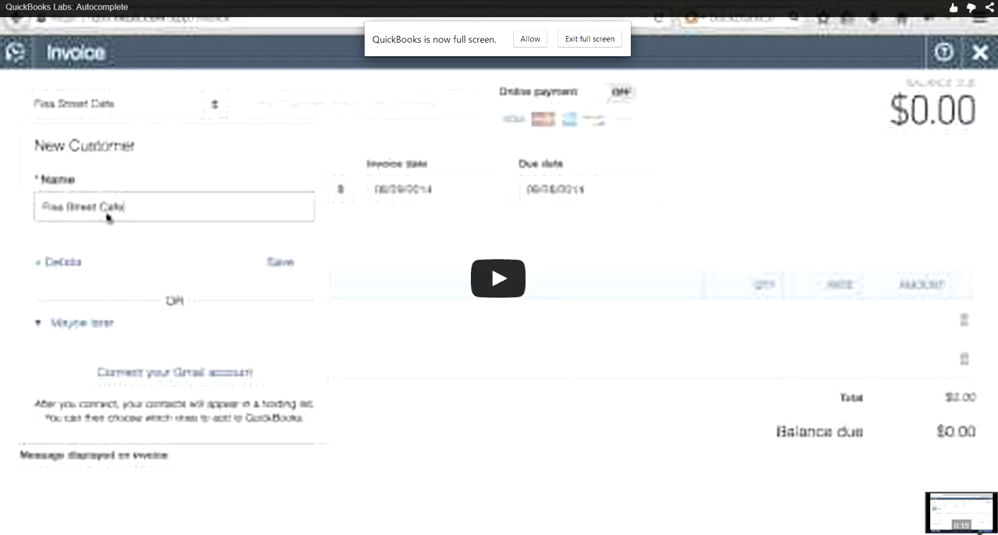
{"action": "key", "text": "Escape"}
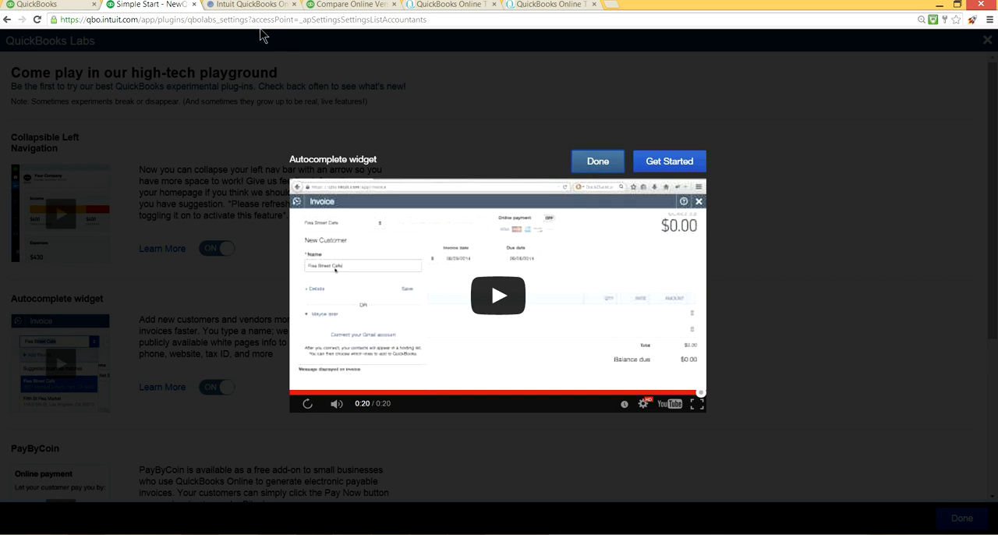
{"action": "left_click", "coordinate": [598, 167]}
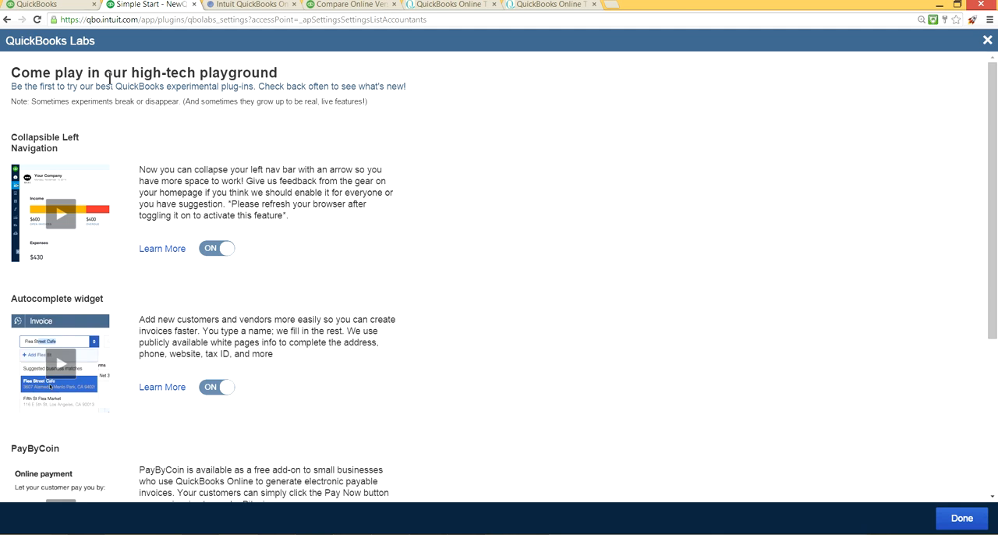
Step: Review the PayByCoin and Commerce Network experiments in QuickBooks Labs and close the Labs page
{"action": "scroll", "coordinate": [590, 191], "scroll_direction": "down", "scroll_amount": 3}
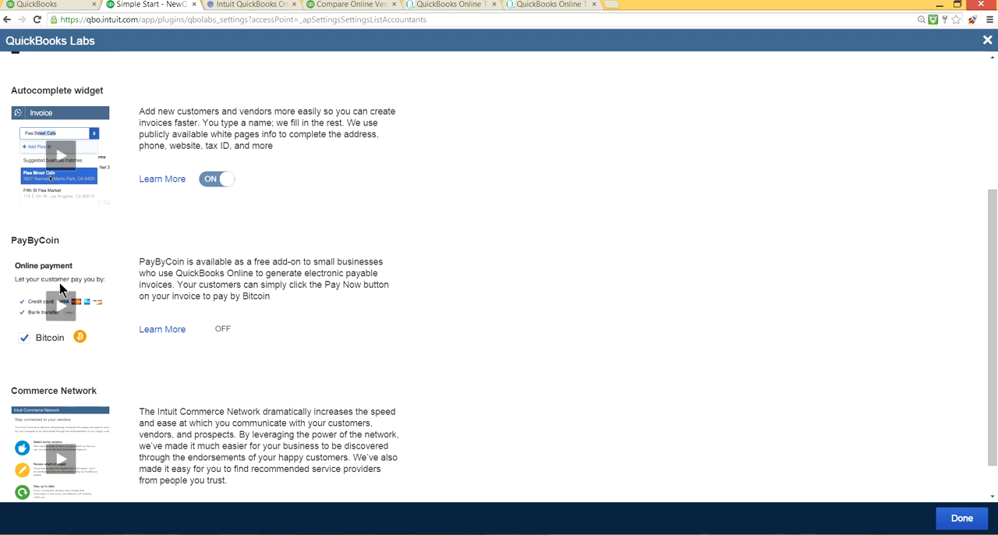
{"action": "scroll", "coordinate": [111, 313], "scroll_direction": "down", "scroll_amount": 1}
{"action": "scroll", "coordinate": [115, 297], "scroll_direction": "up", "scroll_amount": 1}
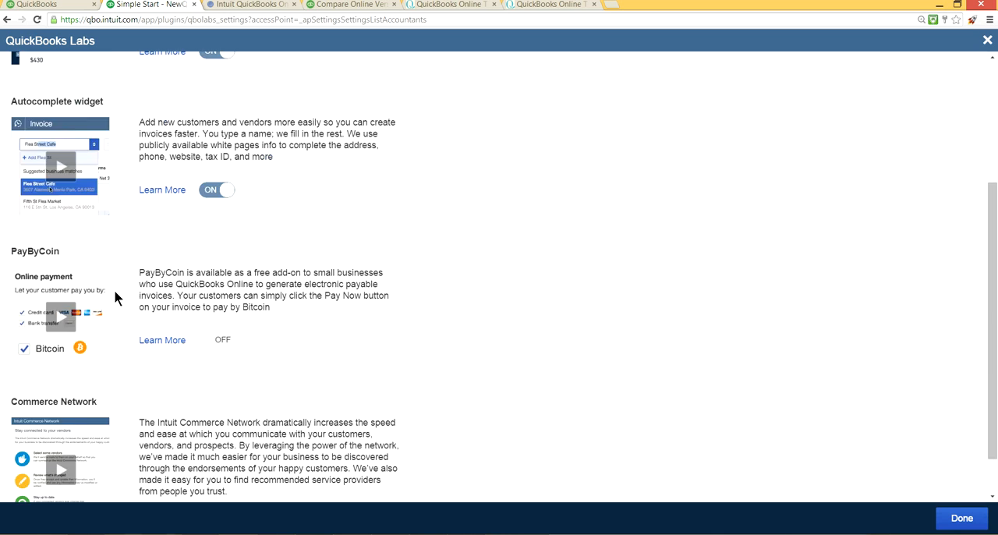
{"action": "scroll", "coordinate": [112, 306], "scroll_direction": "down", "scroll_amount": 1}
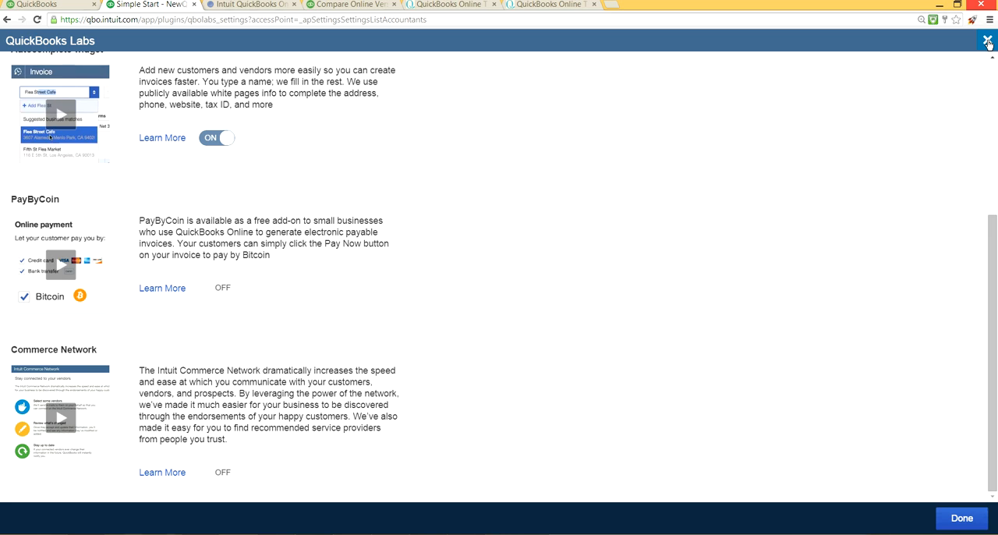
{"action": "left_click", "coordinate": [989, 42]}
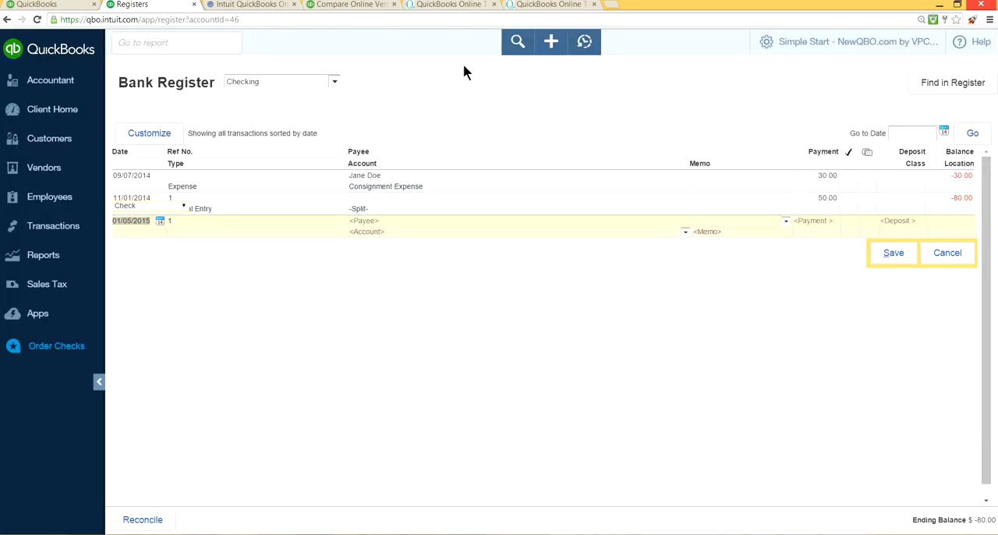
Step: Return to the client home page, open all lists from the company settings and view Locations
{"action": "left_click", "coordinate": [54, 113]}
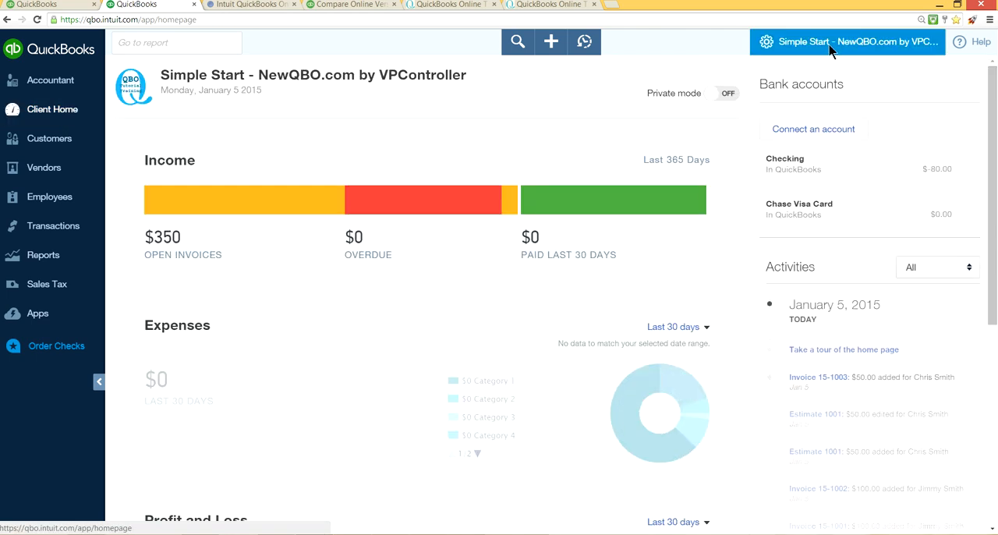
{"action": "left_click", "coordinate": [833, 46]}
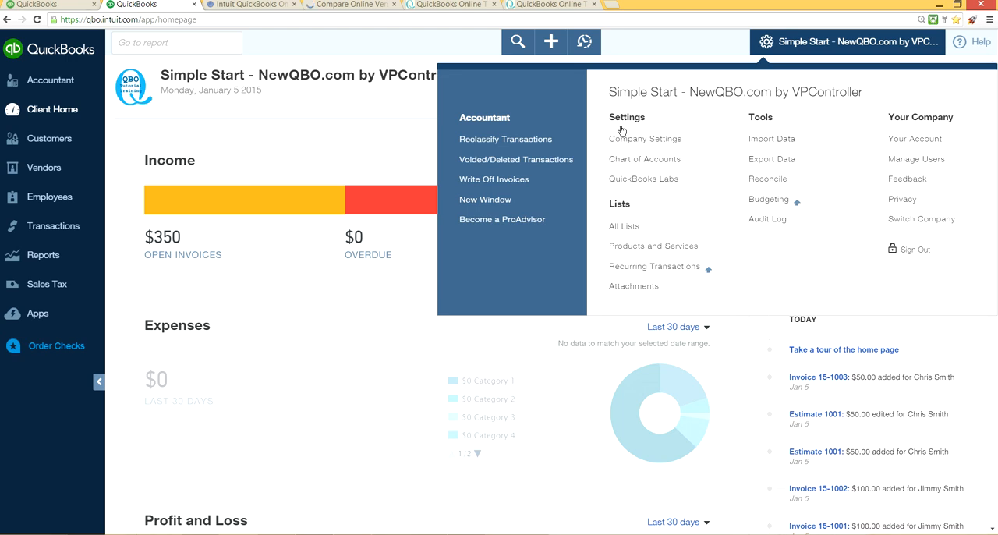
{"action": "left_click", "coordinate": [632, 227]}
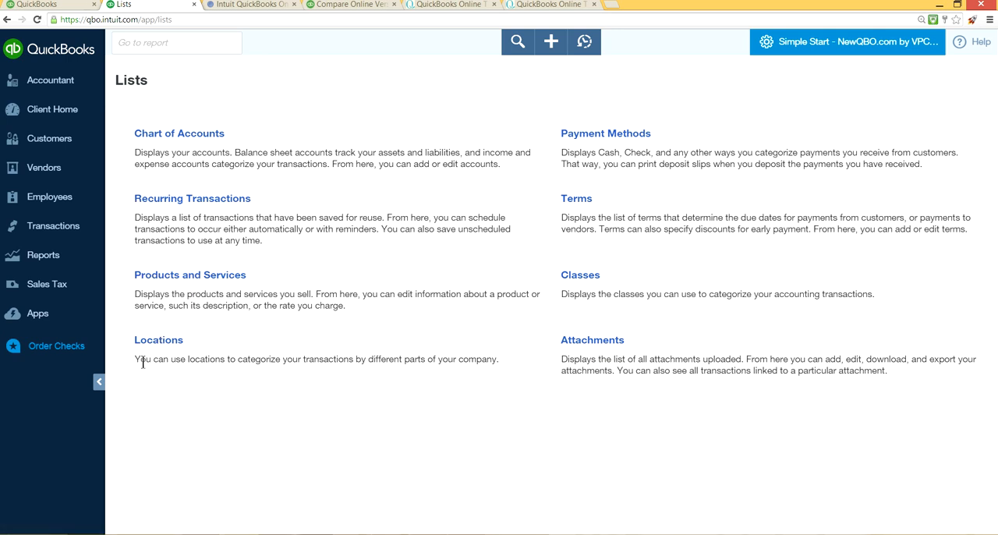
{"action": "left_click", "coordinate": [160, 344]}
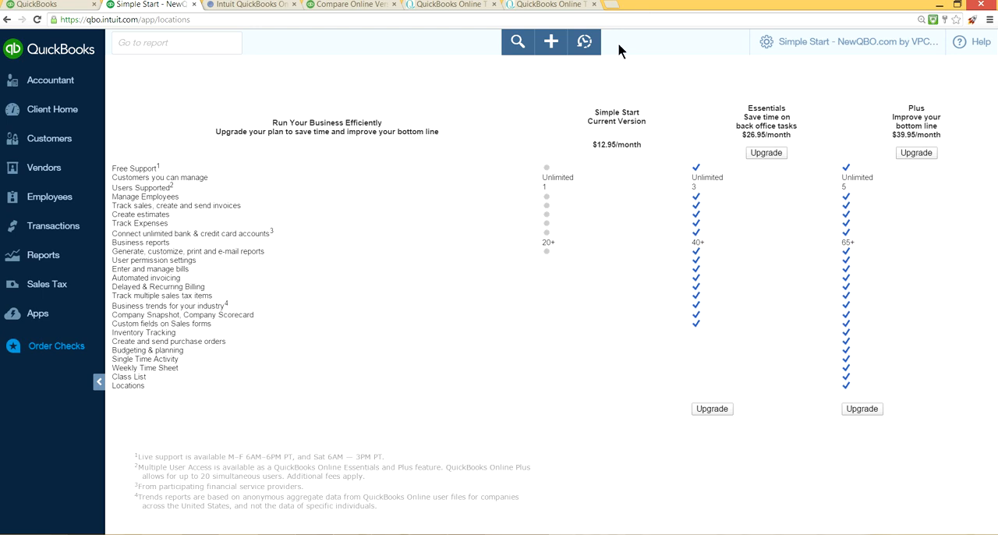
Step: View Recurring Transactions and the Chart of Accounts, reopening the all lists page before each
{"action": "left_click", "coordinate": [782, 49]}
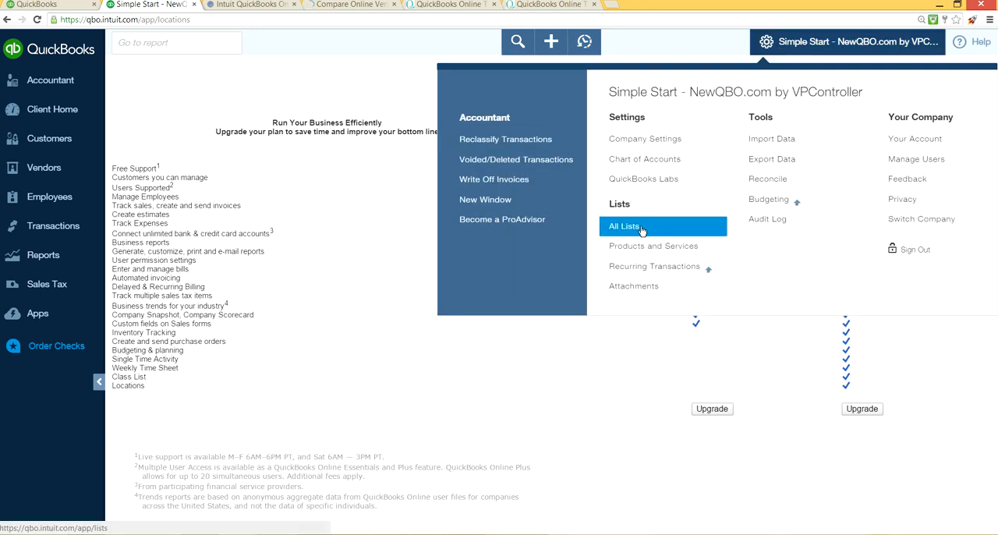
{"action": "left_click", "coordinate": [642, 227]}
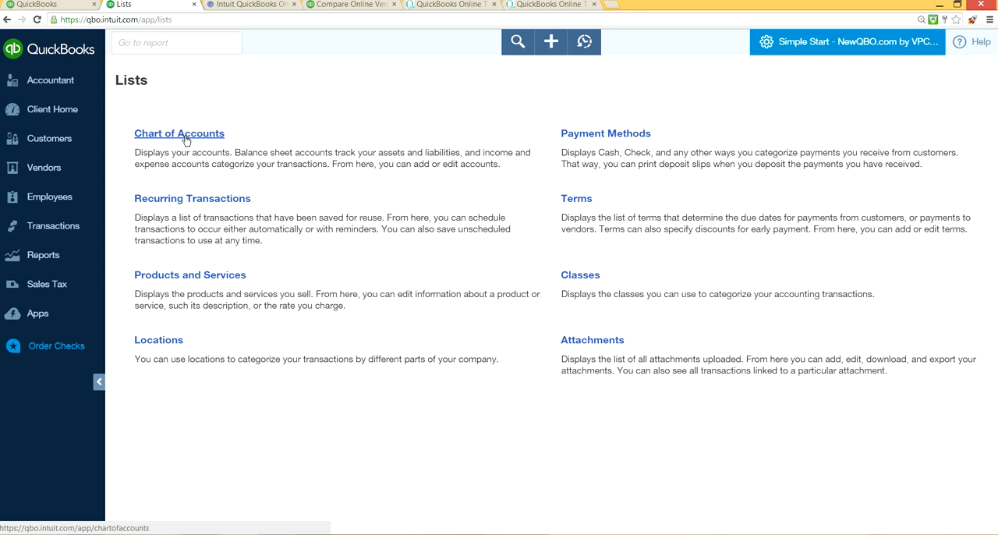
{"action": "left_click", "coordinate": [204, 198]}
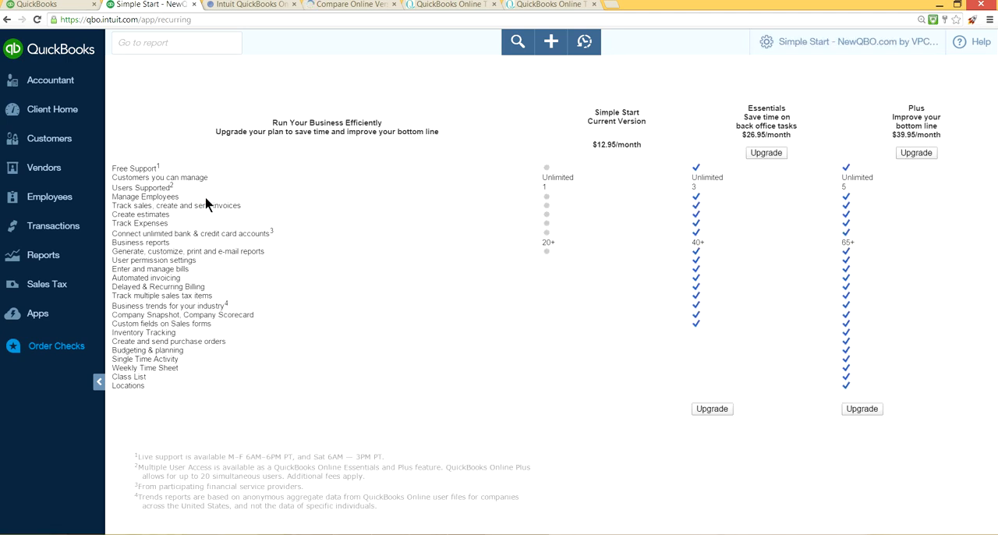
{"action": "left_click", "coordinate": [794, 51]}
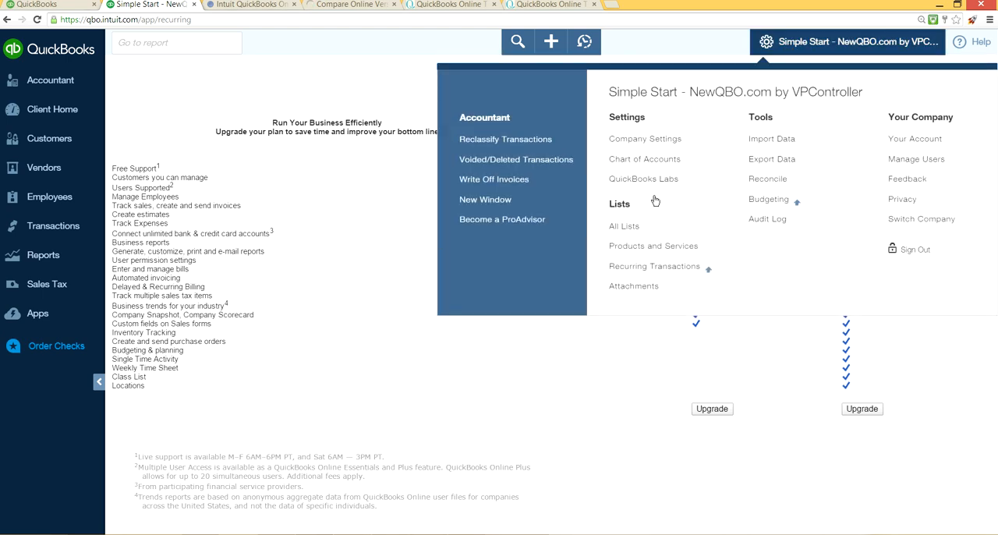
{"action": "left_click", "coordinate": [626, 226]}
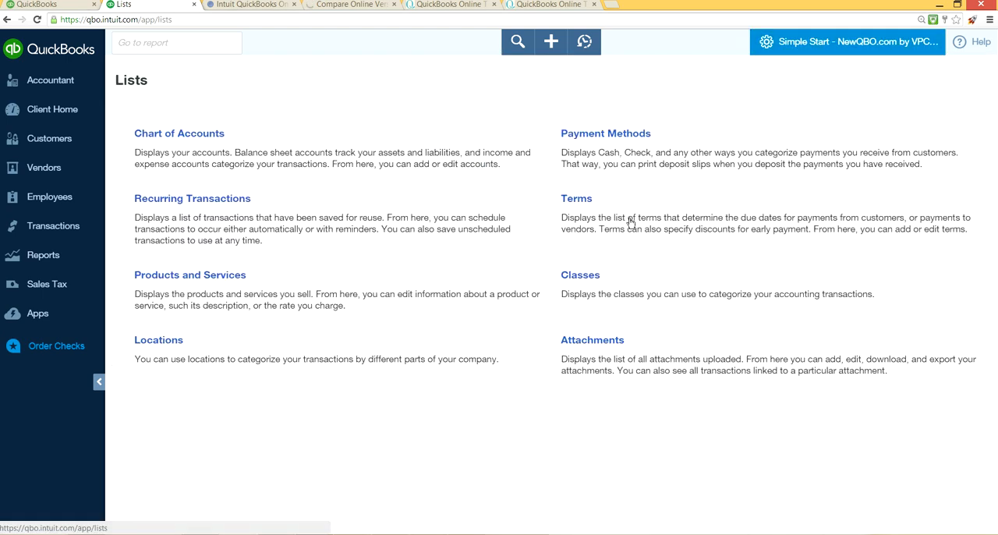
{"action": "left_click", "coordinate": [214, 136]}
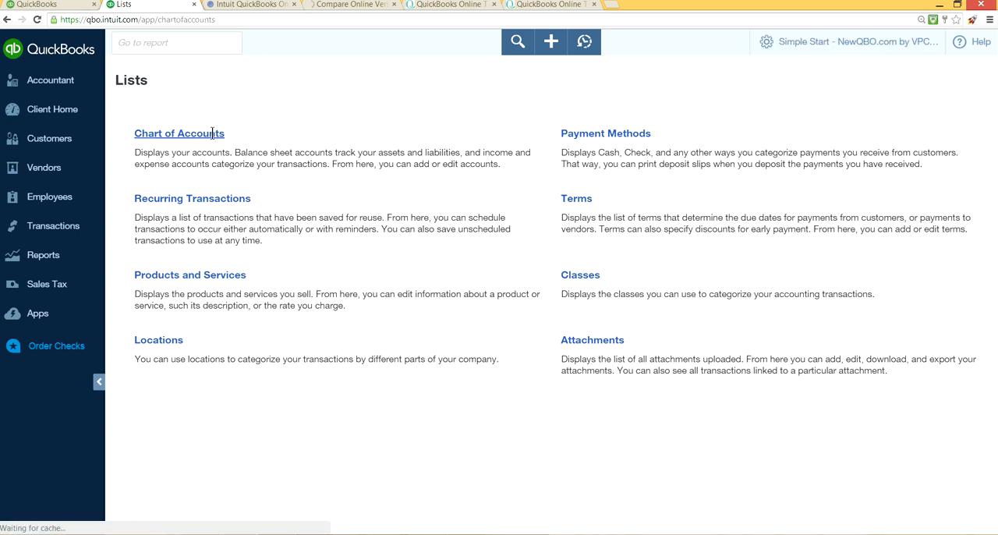
Step: Open Payment Methods from the all lists page, view the new payment method form and close it without saving
{"action": "left_click", "coordinate": [796, 48]}
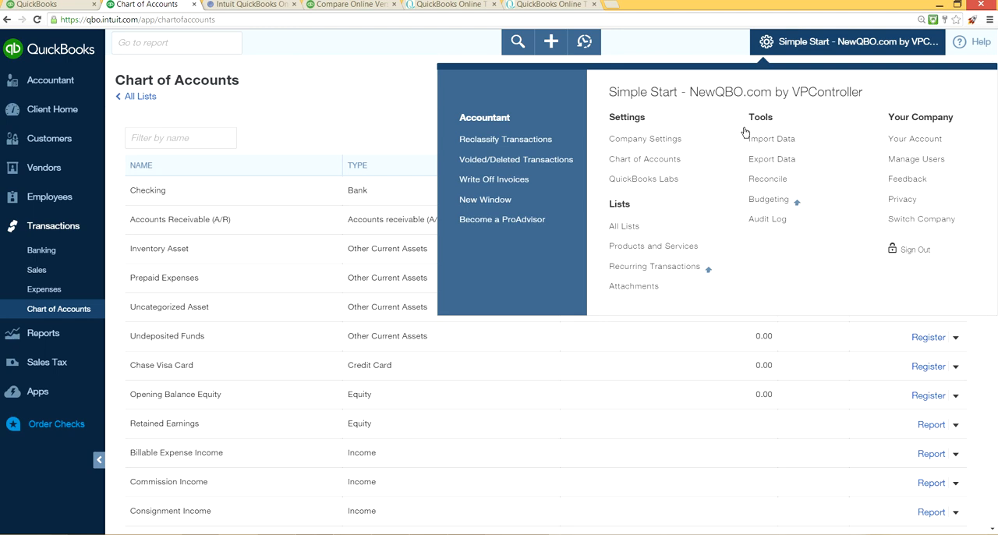
{"action": "left_click", "coordinate": [654, 226]}
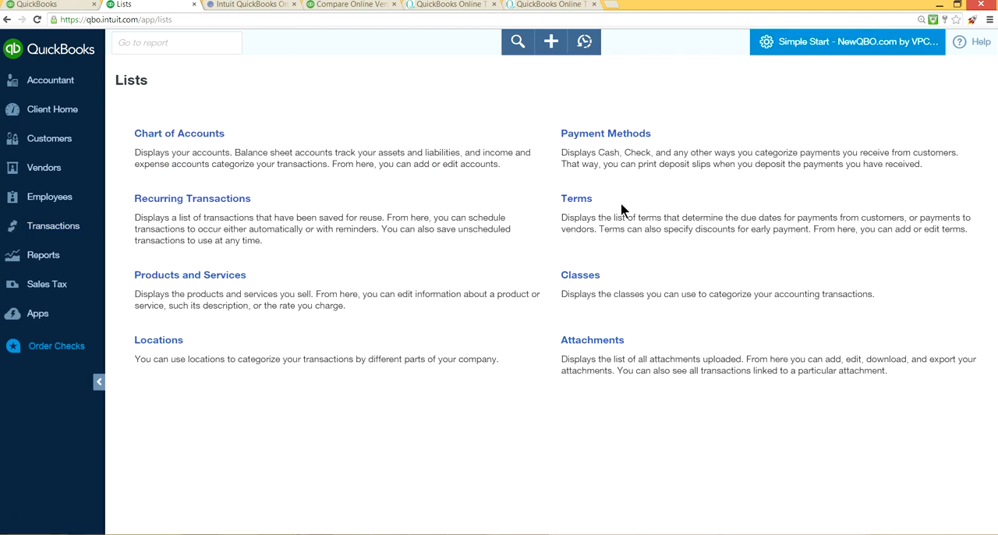
{"action": "left_click", "coordinate": [599, 145]}
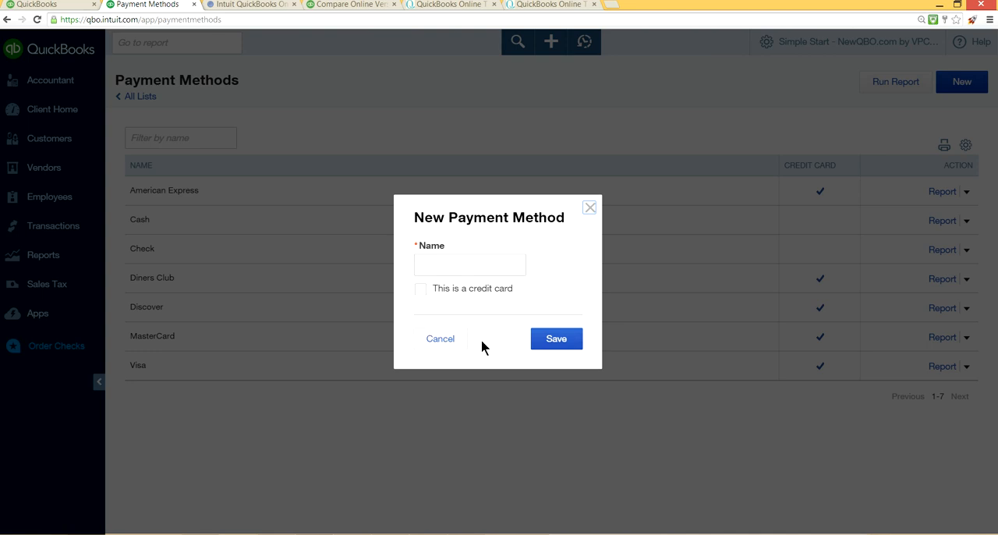
{"action": "left_click", "coordinate": [591, 208]}
Step: View a blank invoice and a blank sales receipt, examine the receipt's payment method options, and close both forms without saving
{"action": "left_click", "coordinate": [551, 44]}
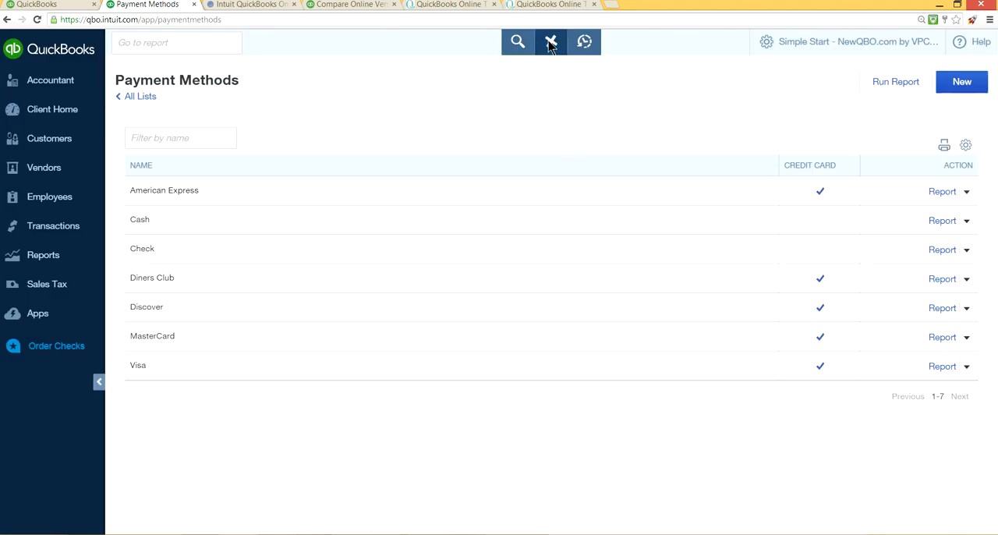
{"action": "left_click", "coordinate": [357, 142]}
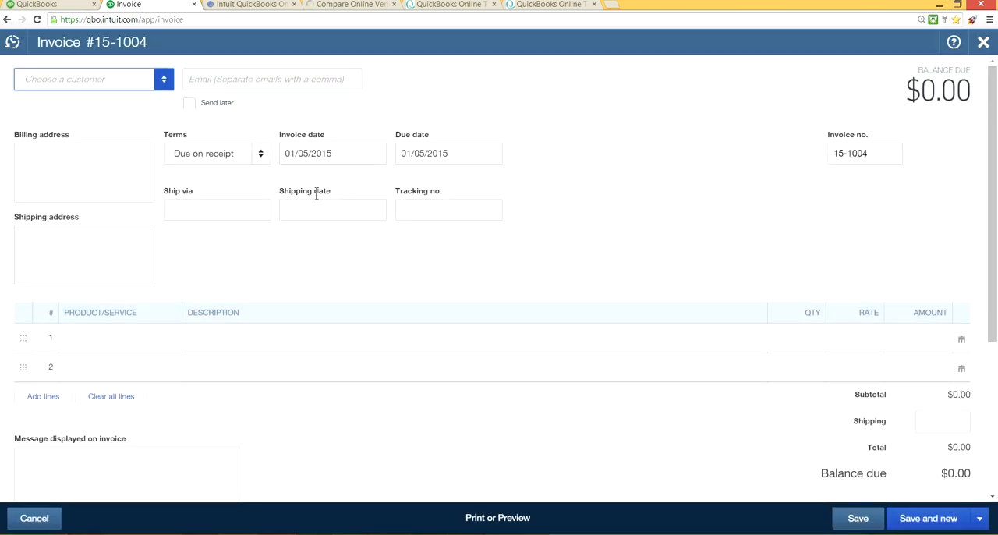
{"action": "left_click", "coordinate": [982, 44]}
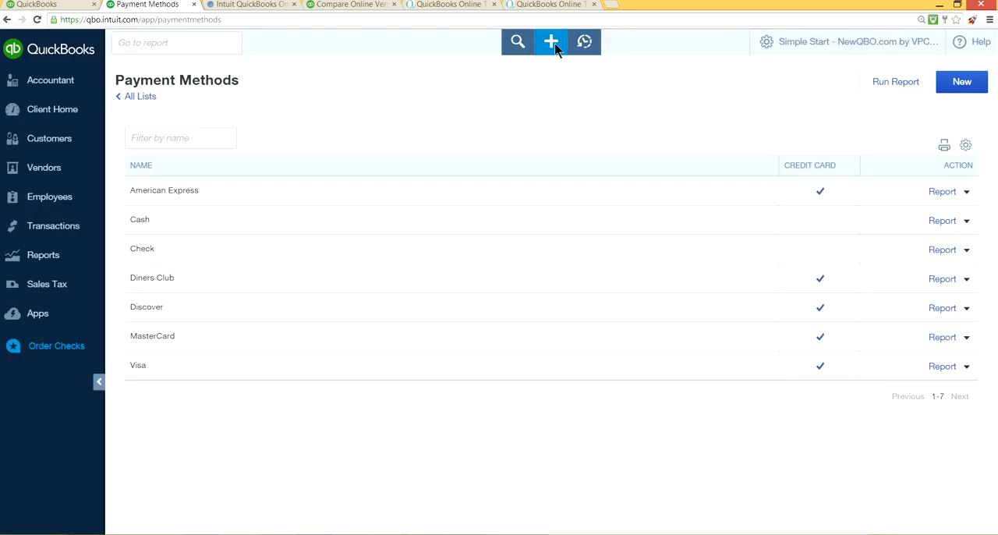
{"action": "left_click", "coordinate": [551, 42]}
{"action": "left_click", "coordinate": [419, 226]}
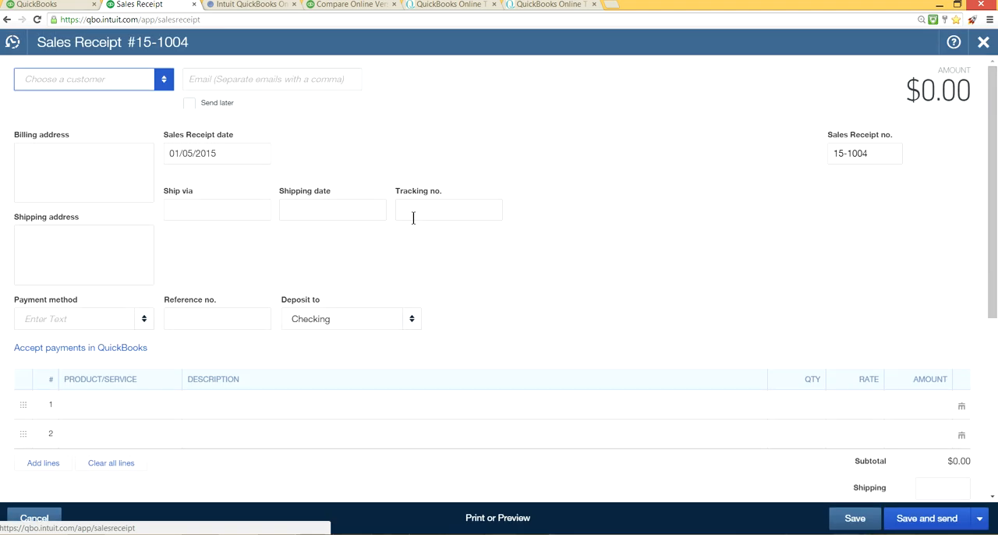
{"action": "left_click", "coordinate": [145, 319]}
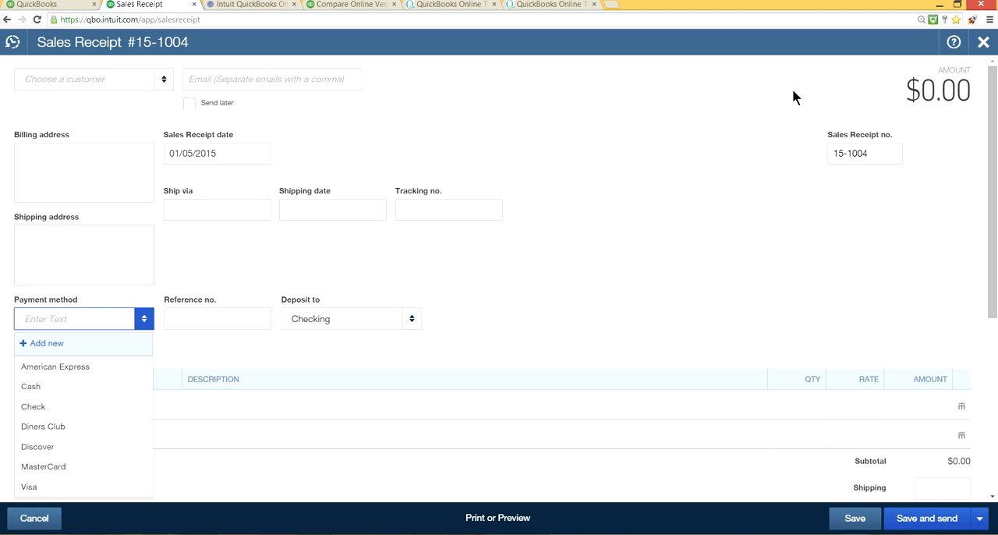
{"action": "left_click", "coordinate": [984, 43]}
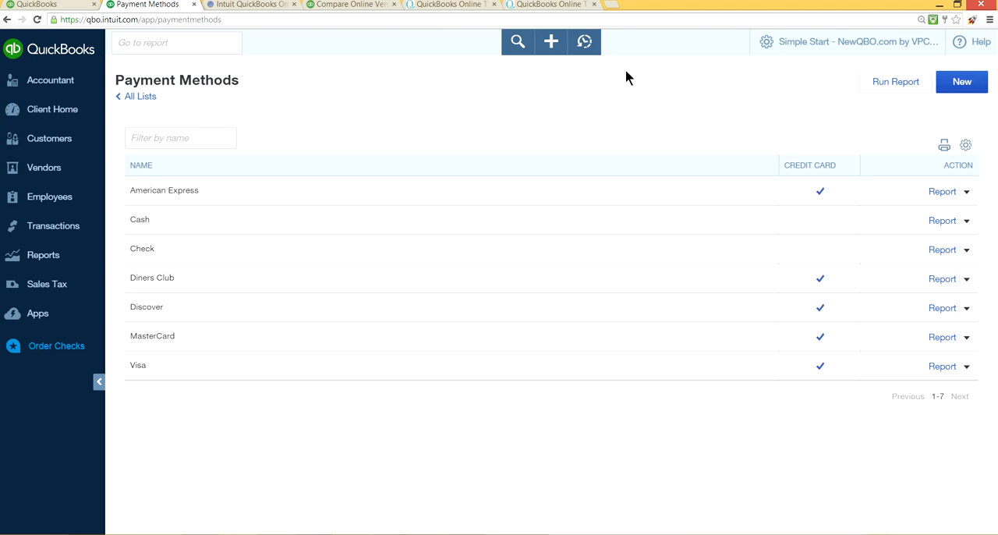
Step: View the Products and Services list from the company settings and open the form for a new product or service
{"action": "left_click", "coordinate": [783, 40]}
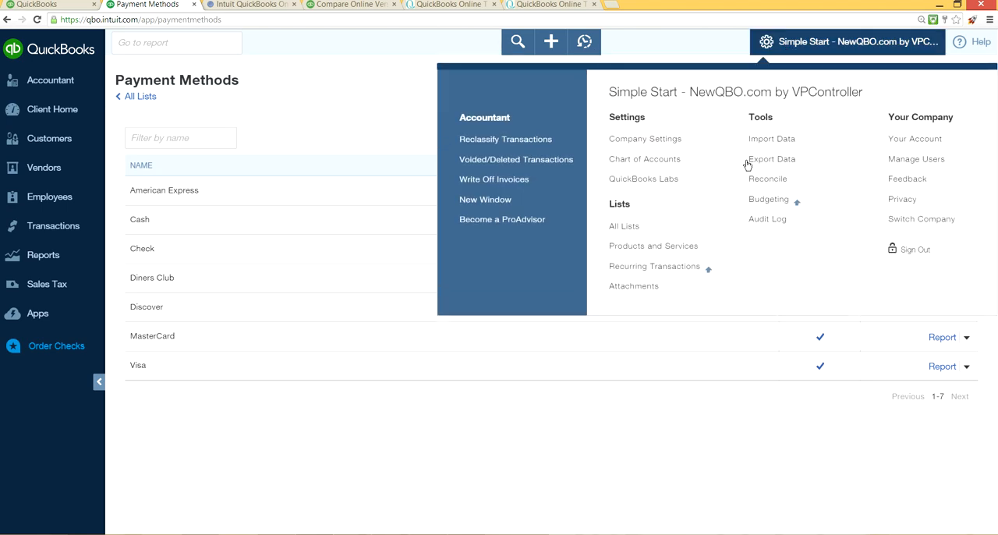
{"action": "left_click", "coordinate": [659, 247]}
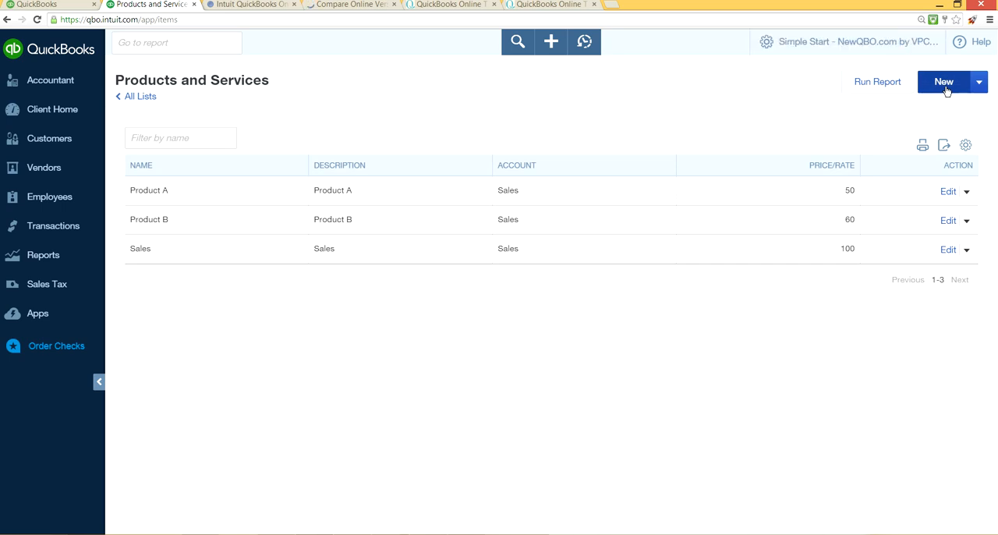
{"action": "left_click", "coordinate": [943, 83]}
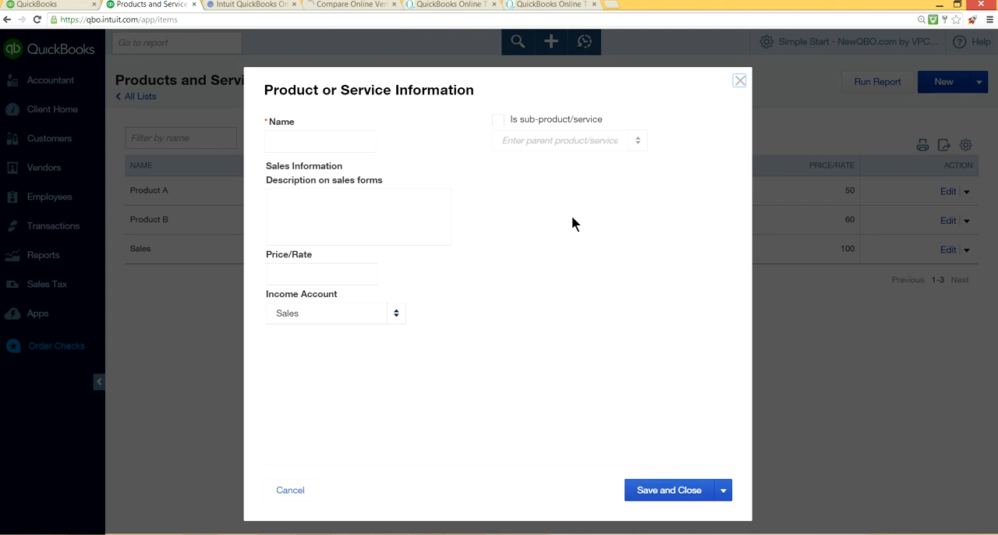
Step: Fill in the new item's name and sales description as Service and set its price to 500
{"action": "left_click", "coordinate": [341, 147]}
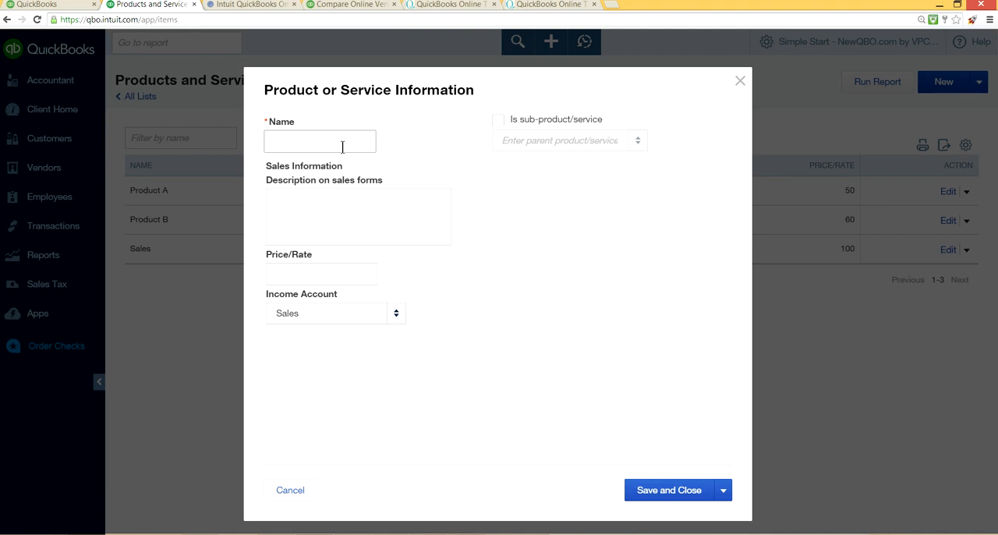
{"action": "type", "text": "Service"}
{"action": "left_click", "coordinate": [327, 201]}
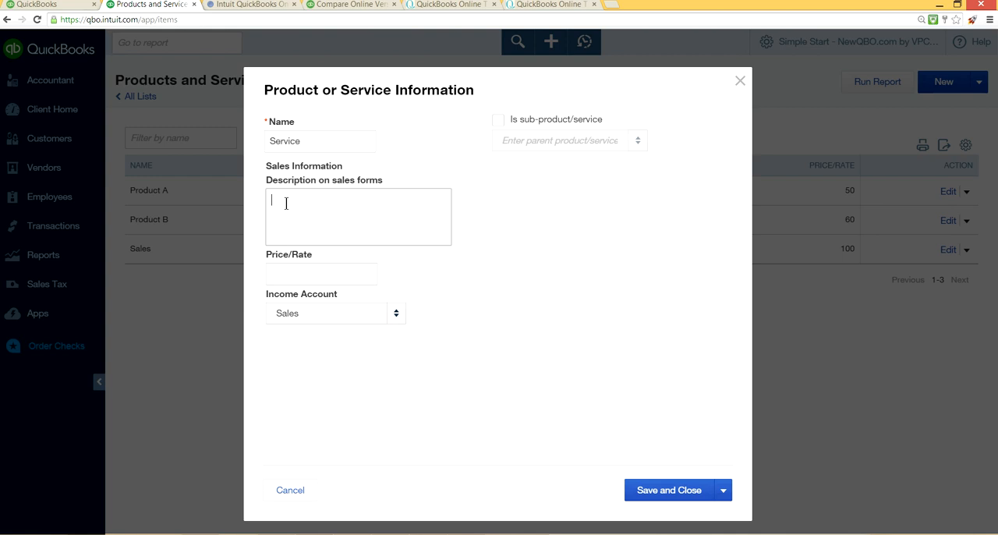
{"action": "type", "text": "Service"}
{"action": "left_click", "coordinate": [327, 272]}
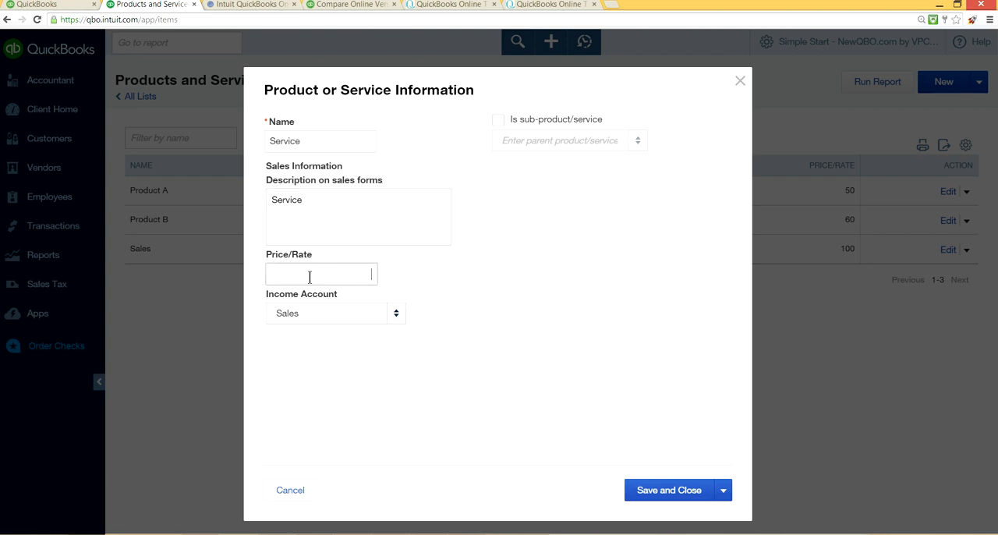
{"action": "type", "text": "500"}
Step: Assign Consignment Income as the new Service item's income account and save the item
{"action": "left_click", "coordinate": [344, 312]}
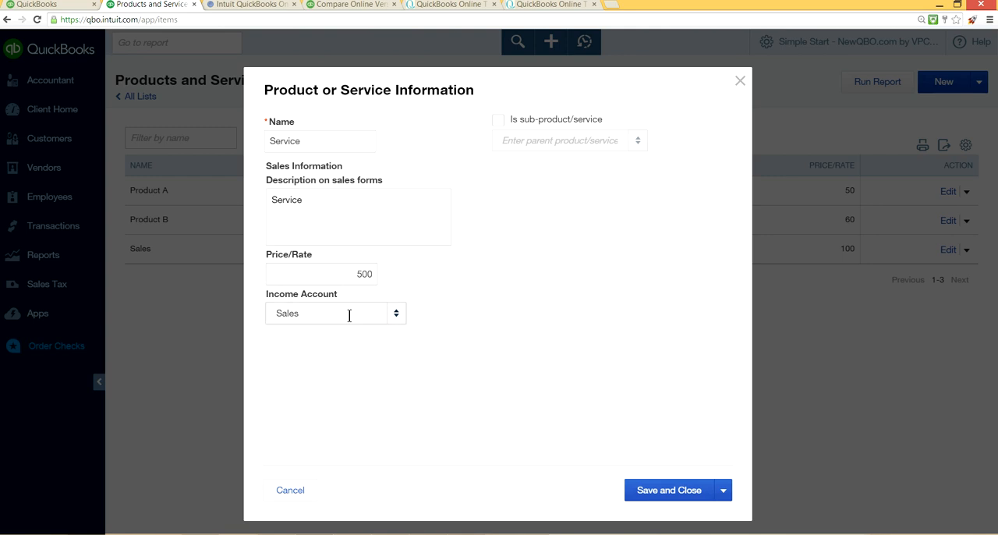
{"action": "left_click", "coordinate": [396, 313]}
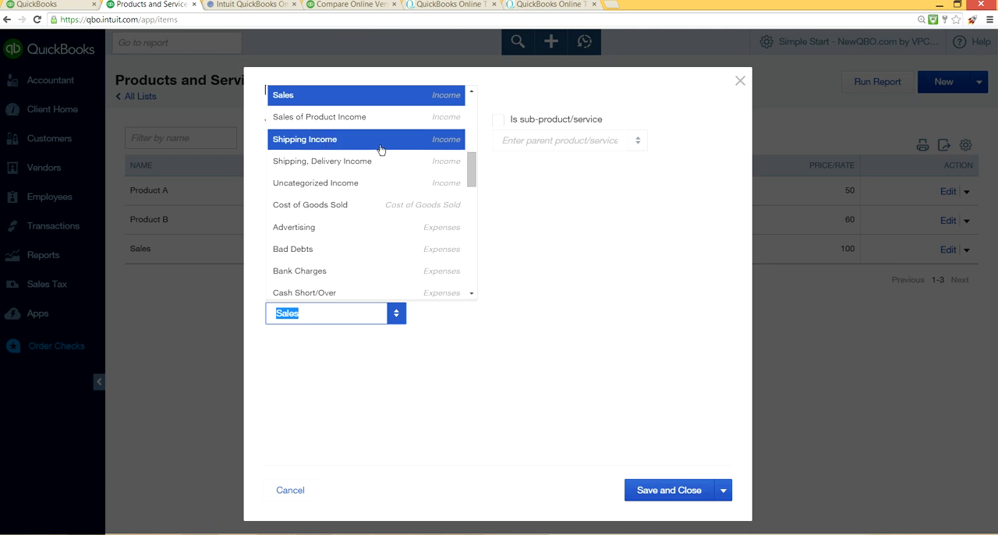
{"action": "left_click", "coordinate": [473, 91]}
{"action": "left_click", "coordinate": [473, 91]}
{"action": "left_click", "coordinate": [473, 92]}
{"action": "left_click", "coordinate": [473, 91]}
{"action": "left_click", "coordinate": [473, 91]}
{"action": "left_click", "coordinate": [473, 91]}
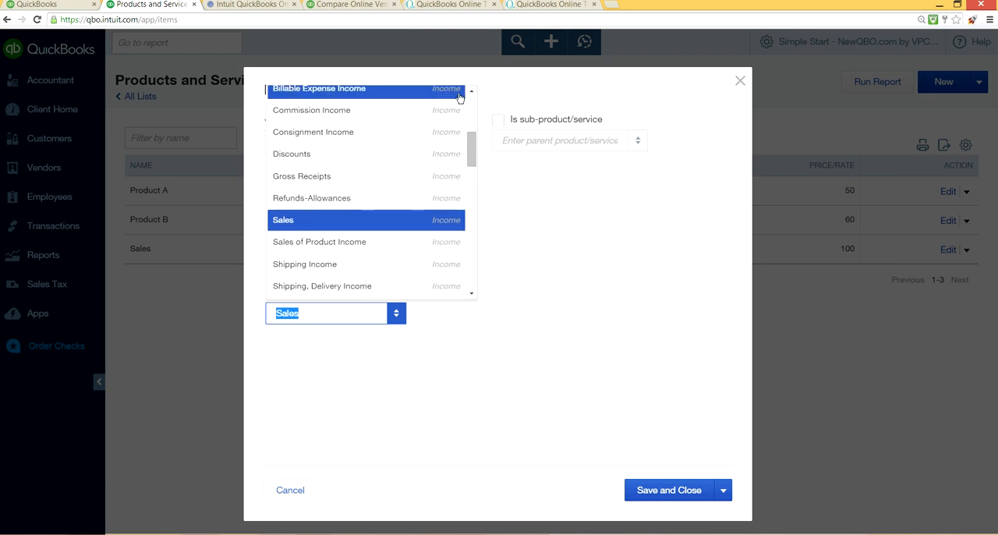
{"action": "left_click", "coordinate": [471, 91]}
{"action": "left_click", "coordinate": [471, 91]}
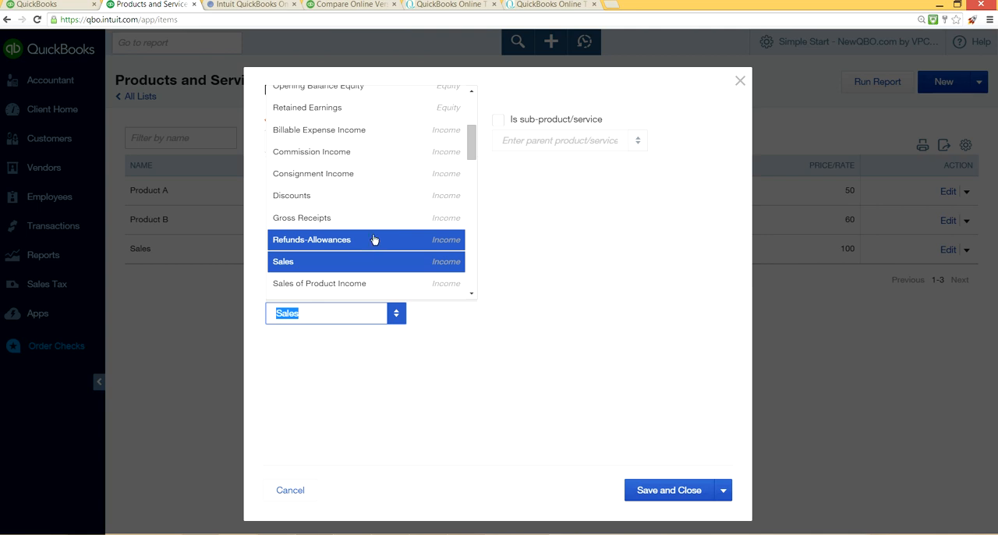
{"action": "left_click", "coordinate": [359, 174]}
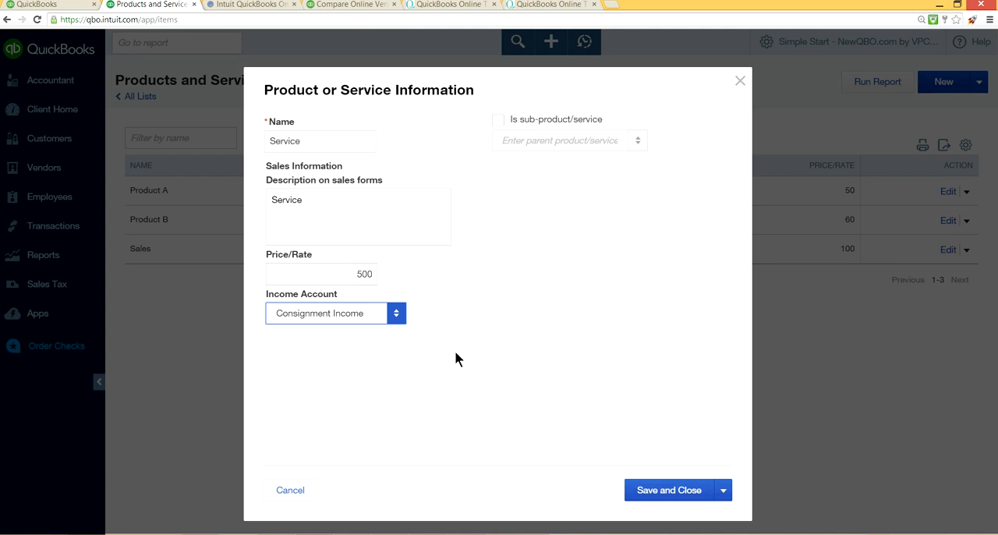
{"action": "left_click", "coordinate": [655, 491]}
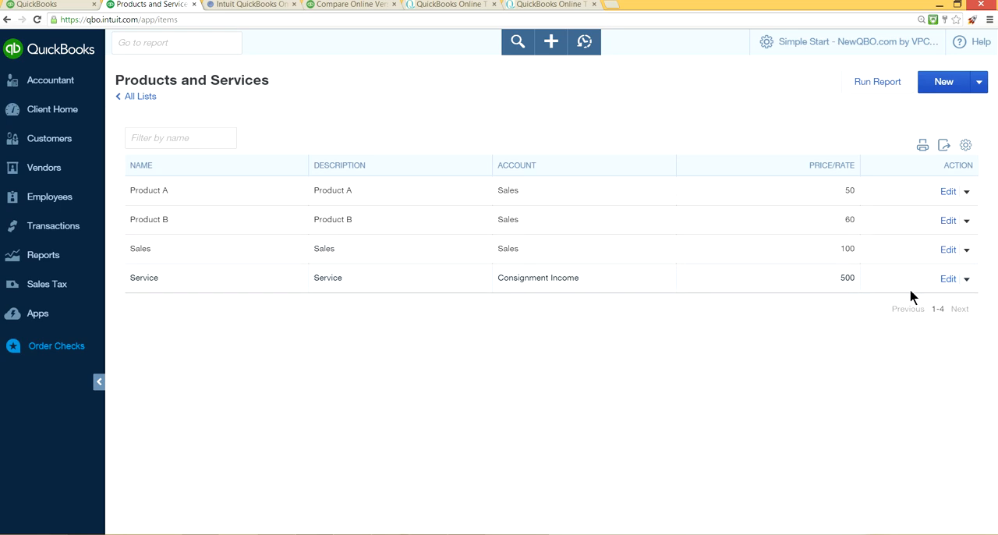
Step: View the Recurring Transactions page and the Attachments list from the company settings
{"action": "left_click", "coordinate": [806, 40]}
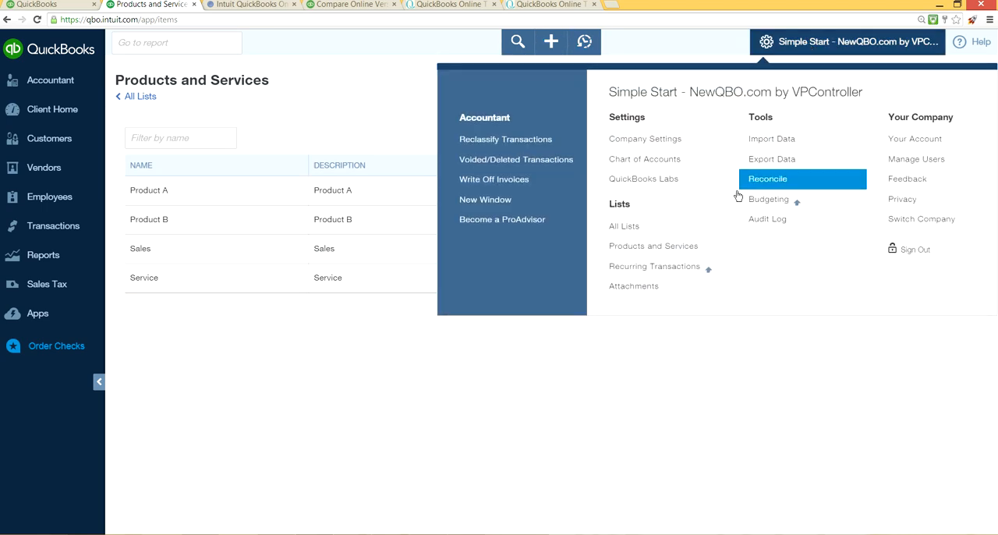
{"action": "left_click", "coordinate": [655, 270]}
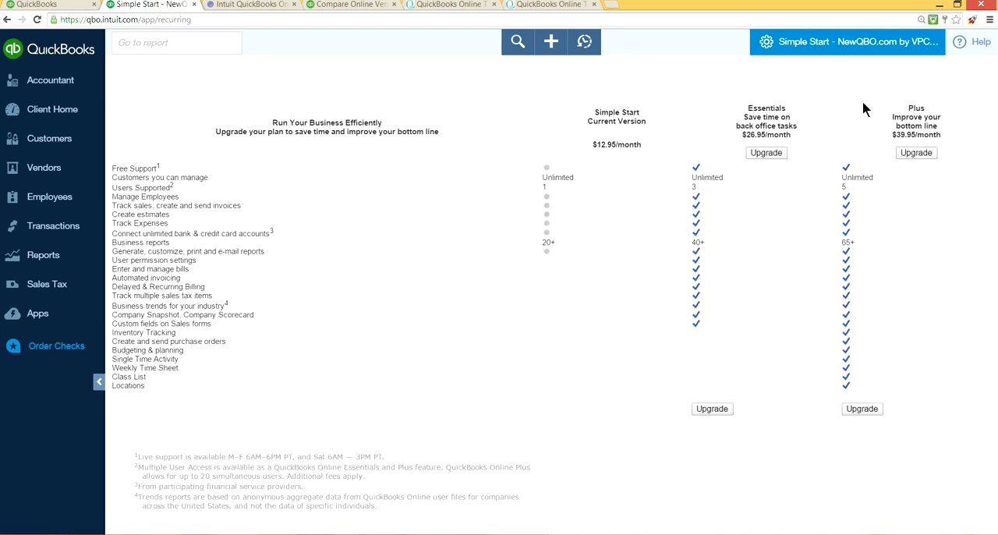
{"action": "left_click", "coordinate": [819, 43]}
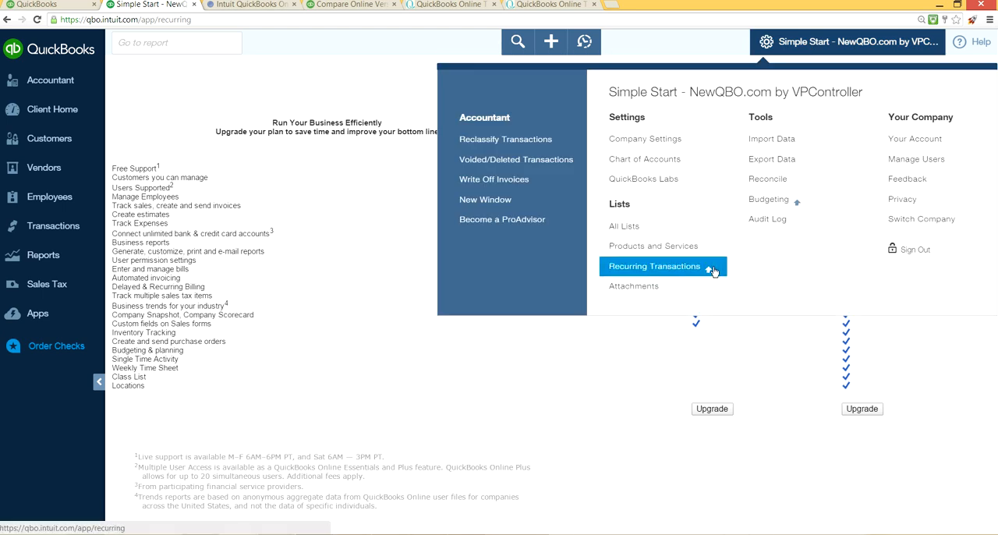
{"action": "left_click", "coordinate": [628, 286]}
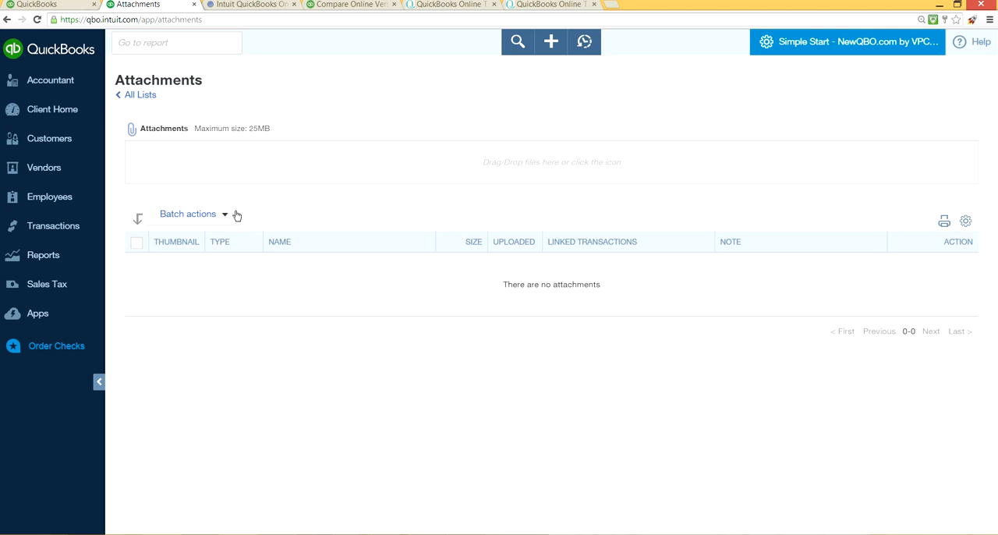
Step: Upload both images from the transfer folder, sample transfer transaction.JPG and from create + sign to transfer.JPG, to the Attachments list
{"action": "left_click", "coordinate": [221, 243]}
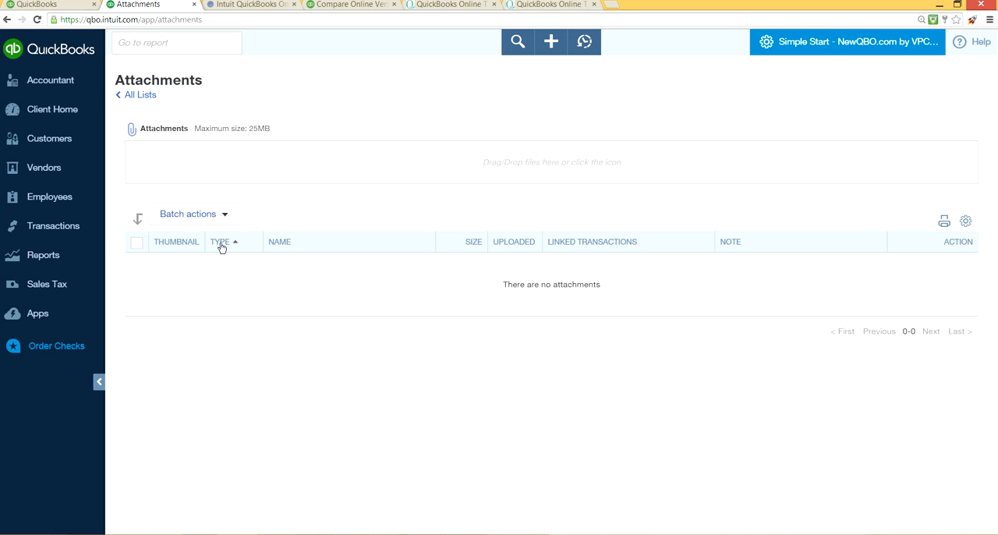
{"action": "left_click", "coordinate": [132, 132]}
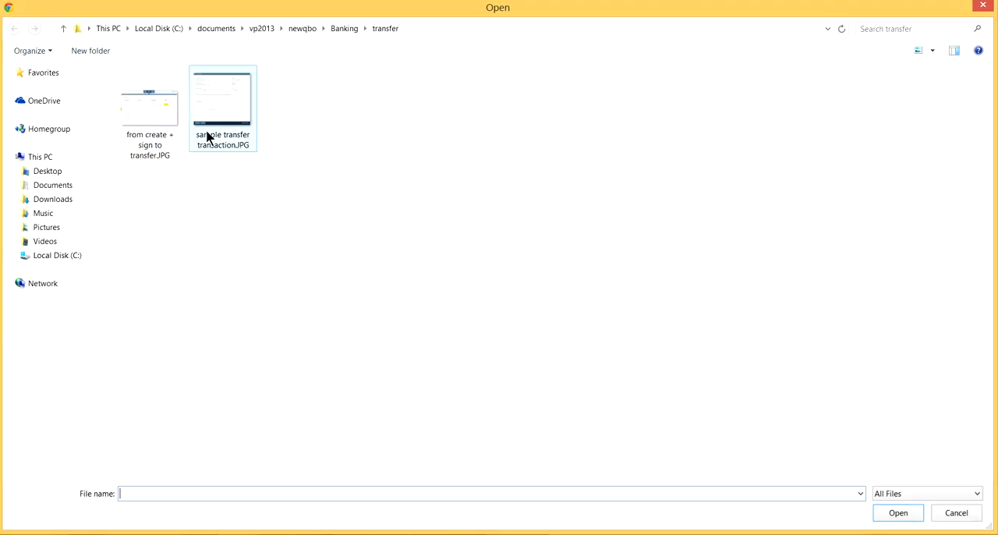
{"action": "left_click", "coordinate": [149, 109]}
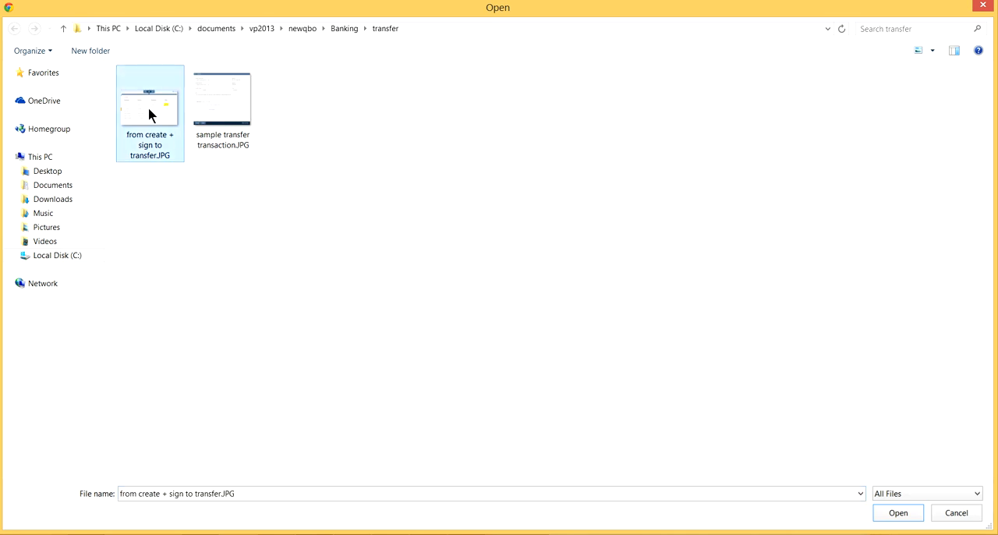
{"action": "key", "text": "ctrl+a"}
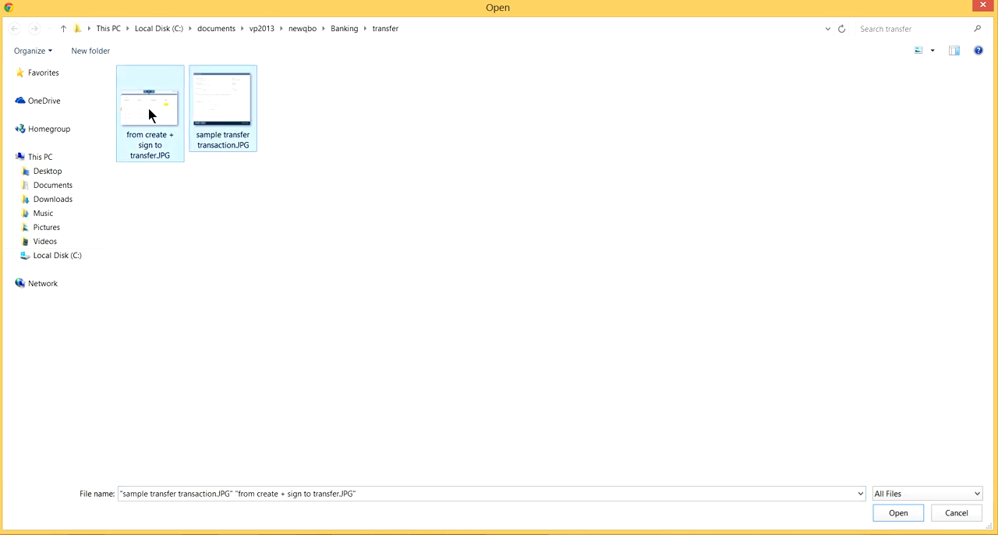
{"action": "left_click", "coordinate": [899, 515]}
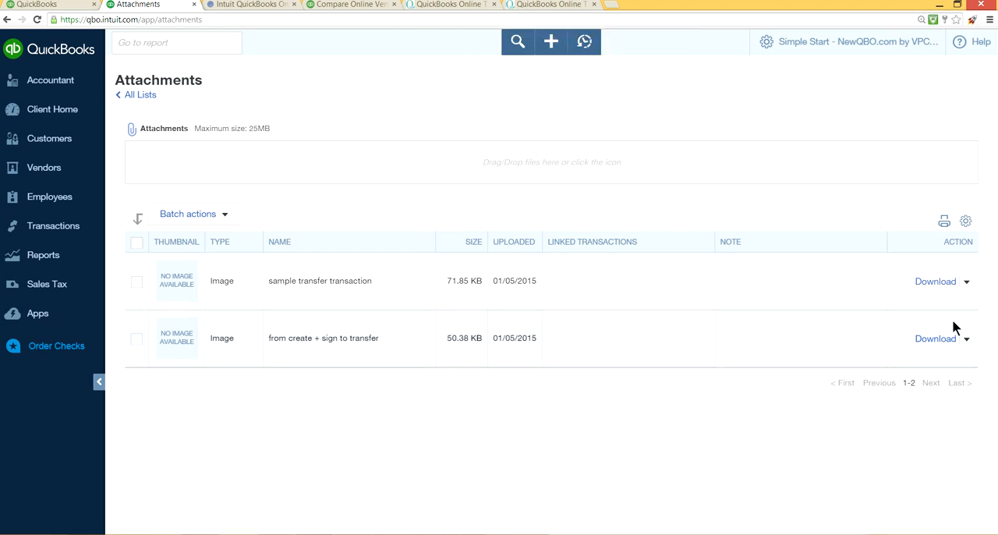
Step: Show the additional actions available for the sample transfer transaction attachment
{"action": "left_click", "coordinate": [966, 282]}
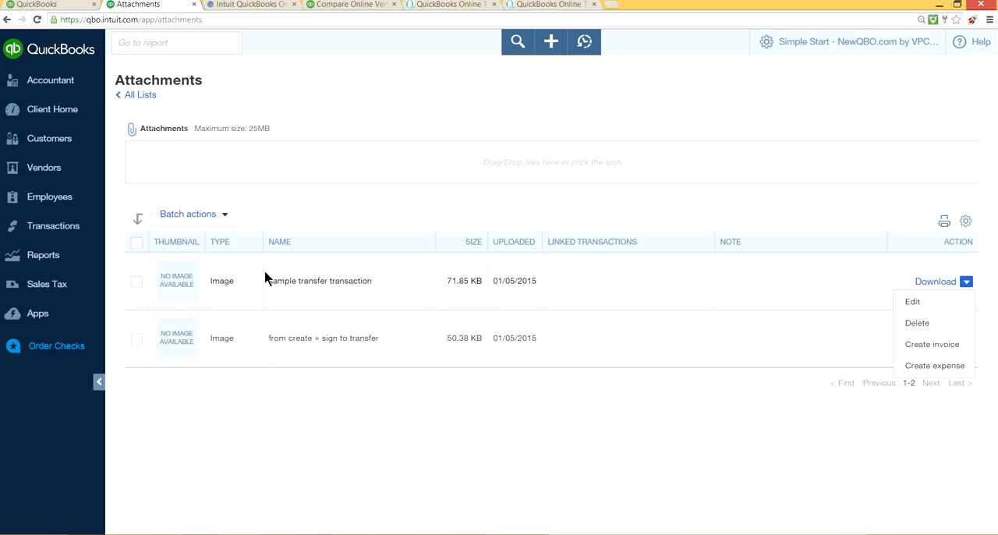
Step: Create an expense from the "from create + sign to transfer" attachment to view the form, and close it without saving
{"action": "left_click", "coordinate": [845, 49]}
{"action": "left_click", "coordinate": [846, 49]}
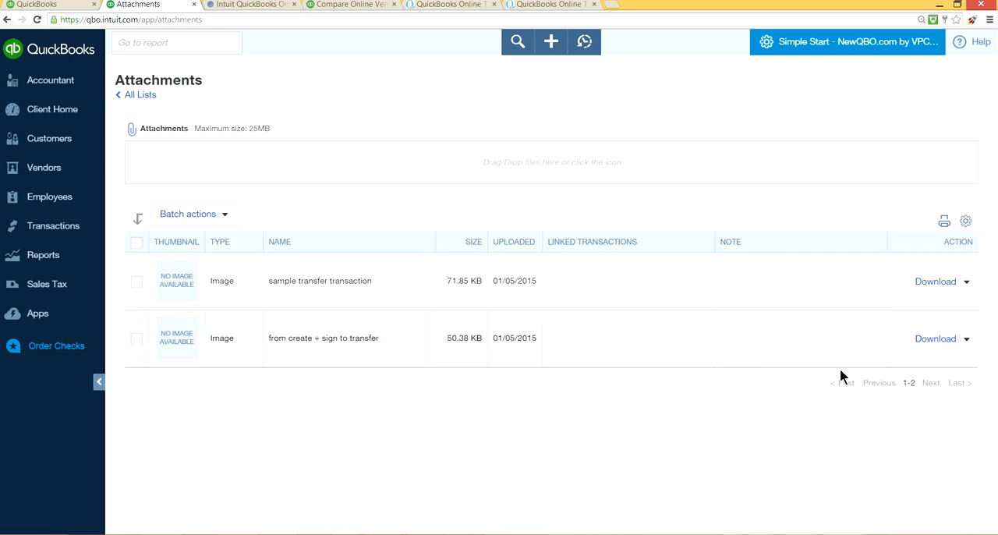
{"action": "left_click", "coordinate": [969, 341]}
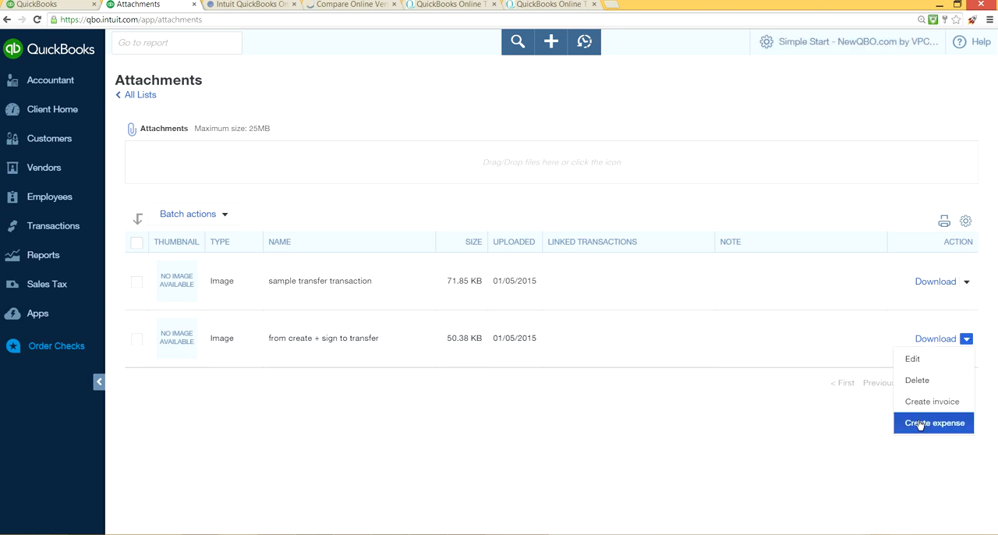
{"action": "left_click", "coordinate": [924, 427]}
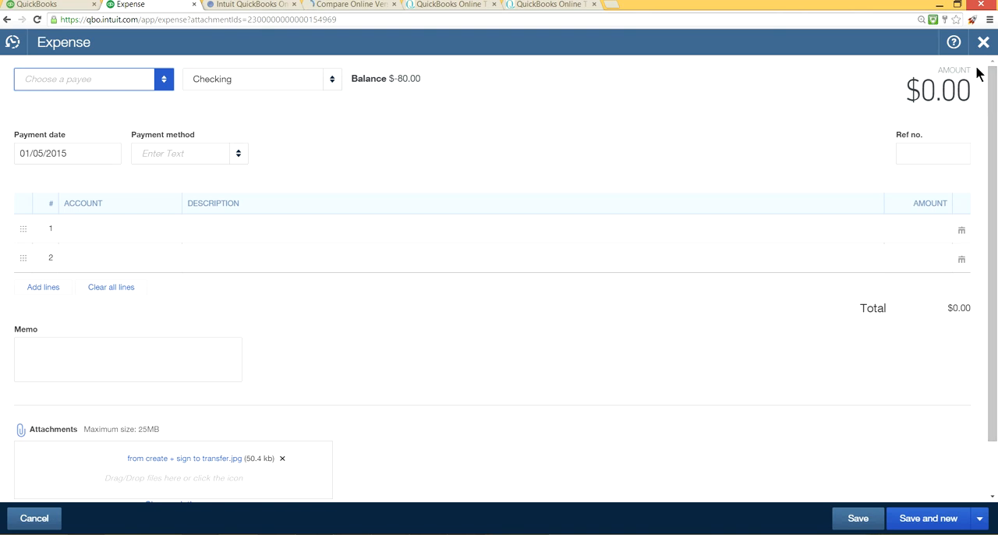
{"action": "left_click", "coordinate": [984, 42]}
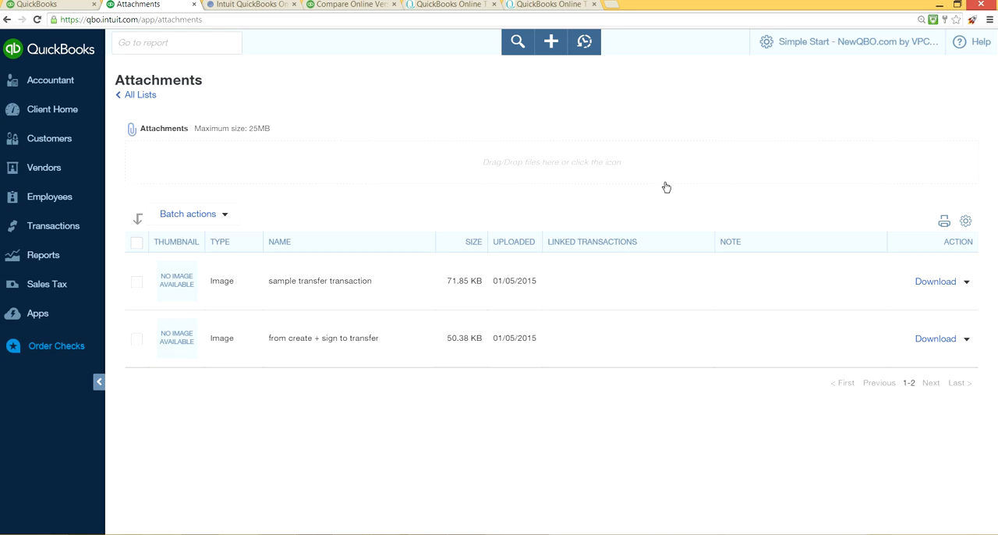
Step: Review the additional actions for the "from create + sign to transfer" attachment and the batch actions of the Attachments list
{"action": "left_click", "coordinate": [967, 339]}
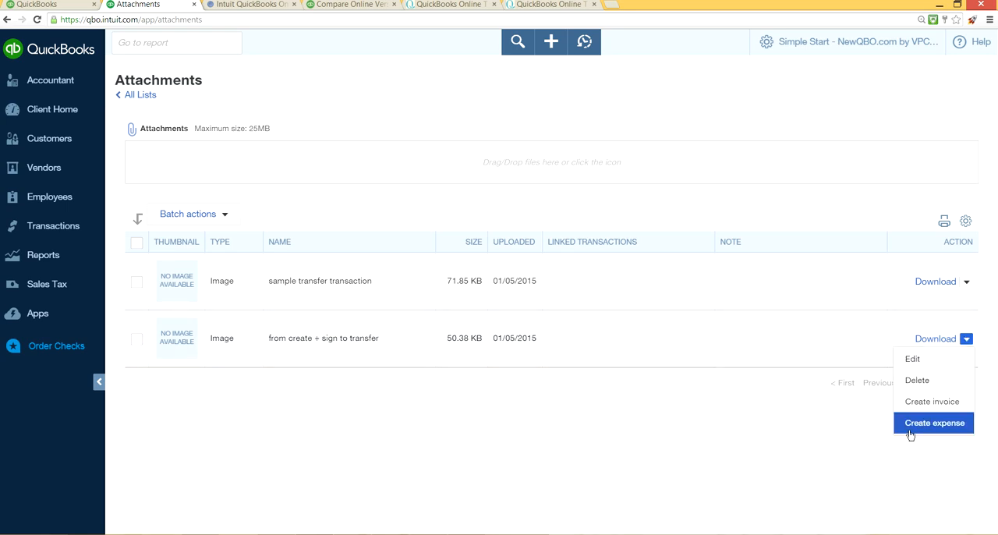
{"action": "left_click", "coordinate": [704, 102]}
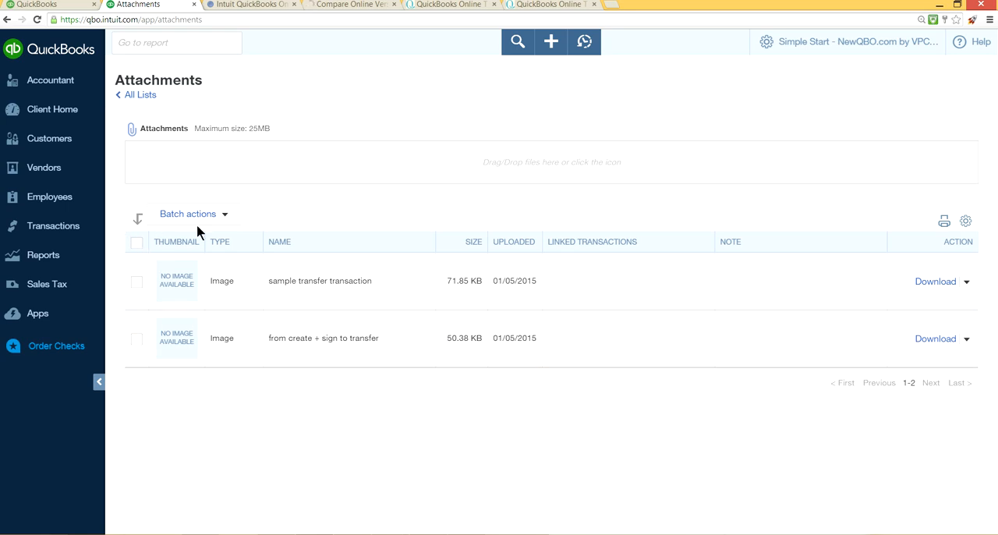
{"action": "left_click", "coordinate": [228, 215]}
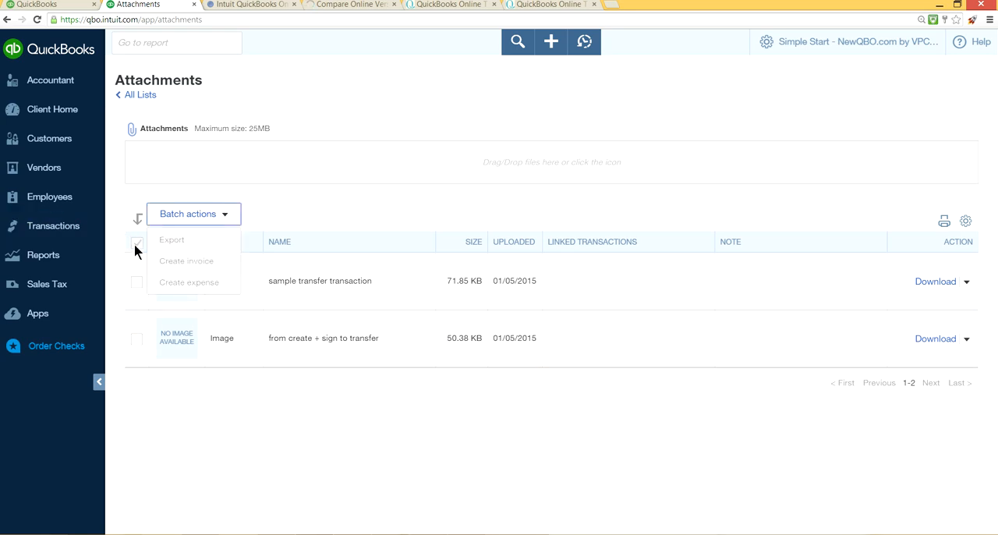
{"action": "left_click", "coordinate": [480, 195]}
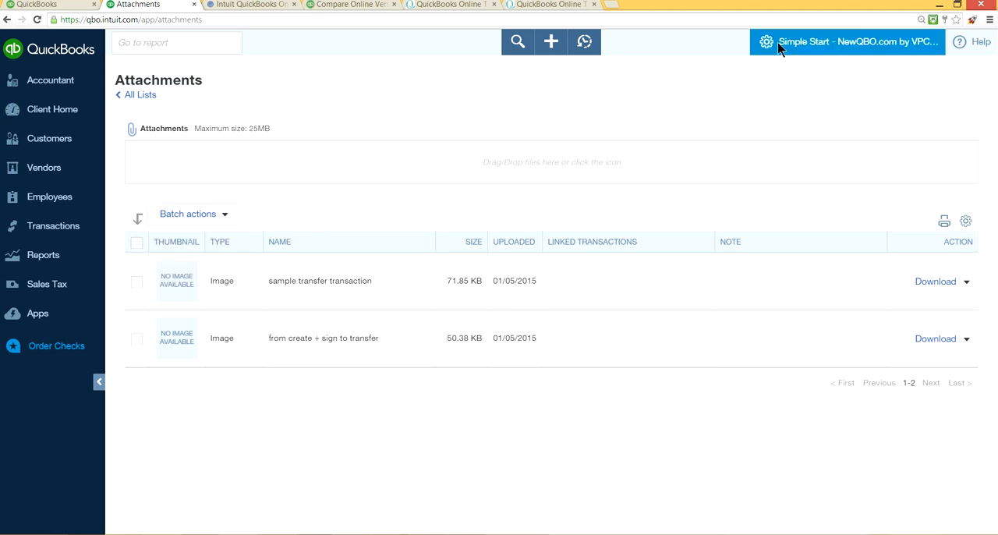
Step: Go from Import Data to Bank Transactions, view the bank file upload page, and close it
{"action": "left_click", "coordinate": [815, 41]}
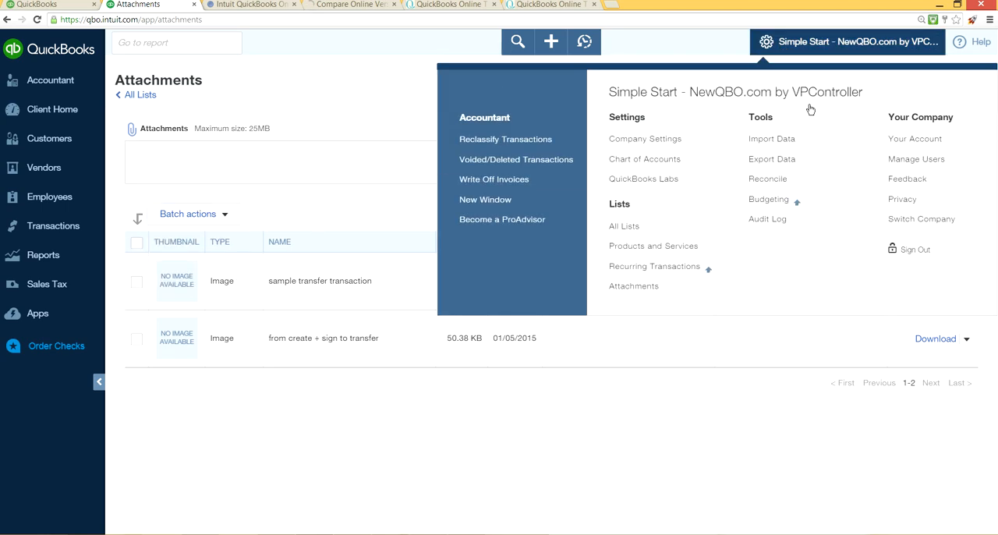
{"action": "left_click", "coordinate": [789, 149]}
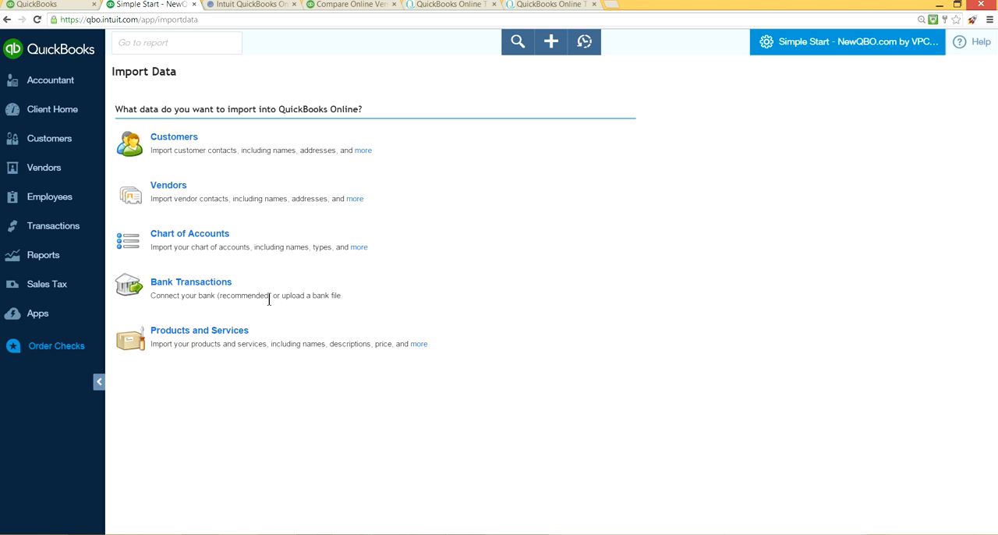
{"action": "left_click", "coordinate": [201, 289]}
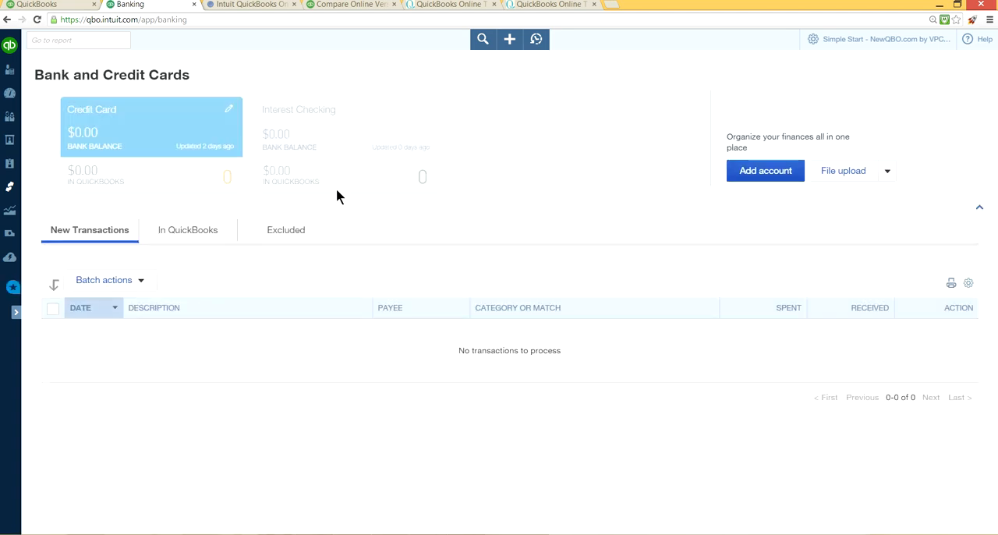
{"action": "left_click", "coordinate": [886, 176]}
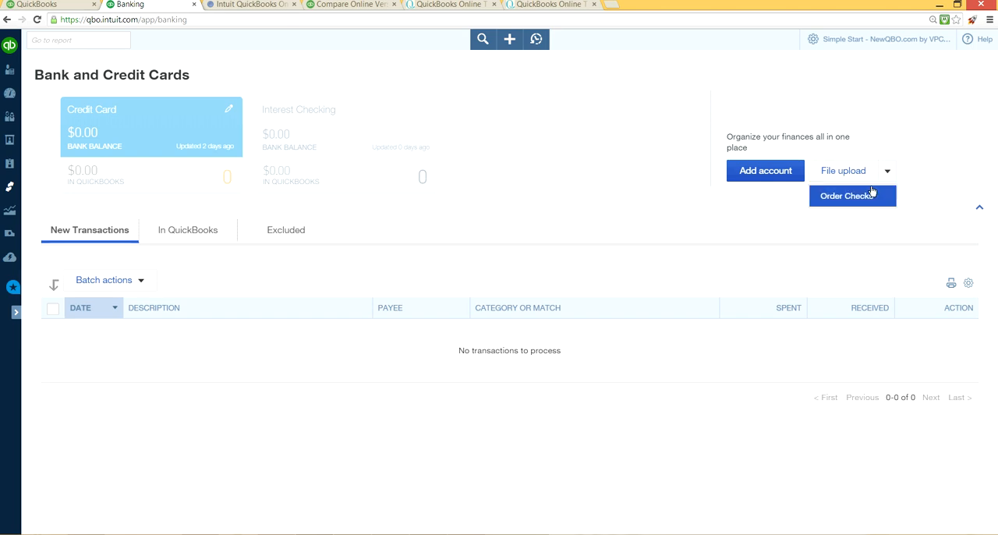
{"action": "left_click", "coordinate": [854, 175]}
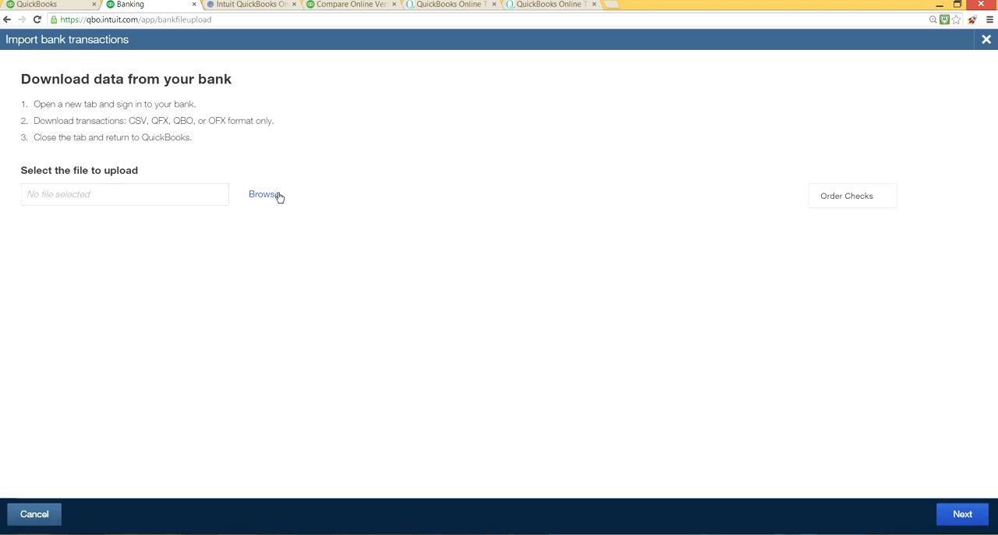
{"action": "left_click", "coordinate": [986, 40]}
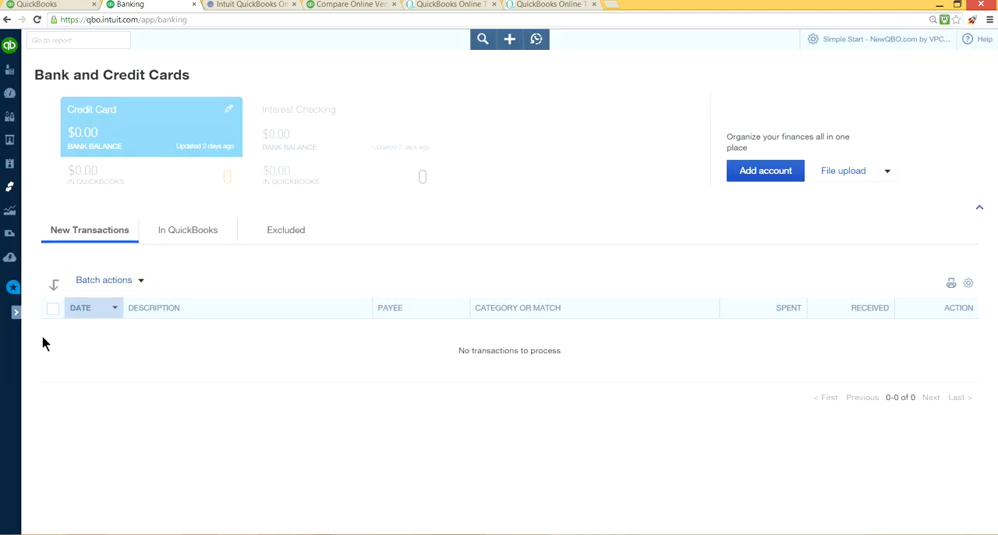
Step: Expand the navigation bar, return to Import Data, and view the help page on importing products and services before closing it
{"action": "left_click", "coordinate": [16, 313]}
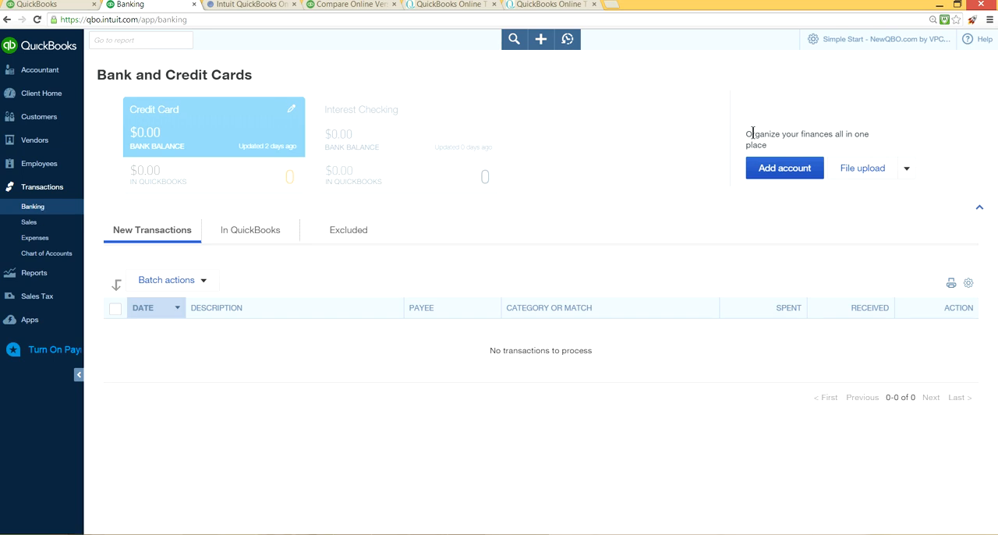
{"action": "left_click", "coordinate": [862, 46]}
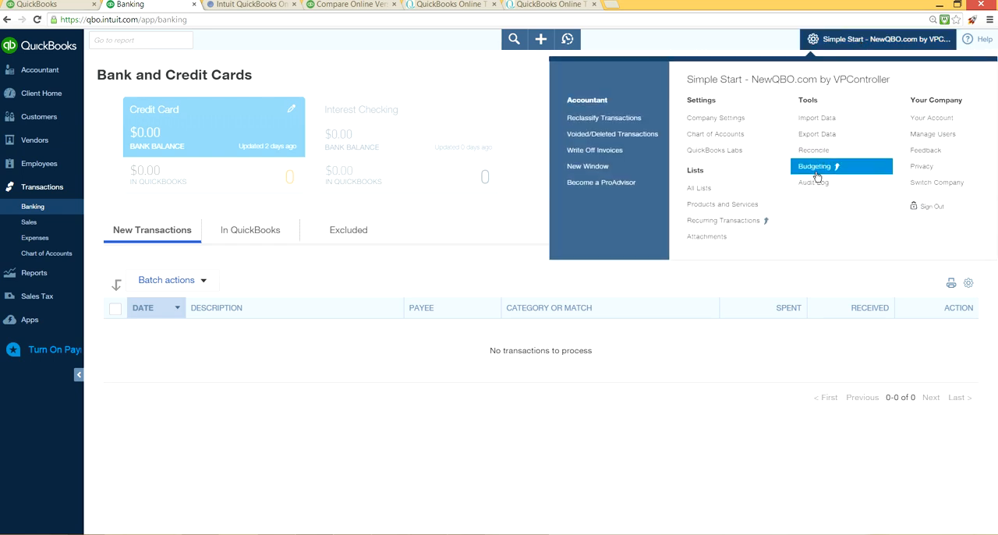
{"action": "left_click", "coordinate": [815, 126]}
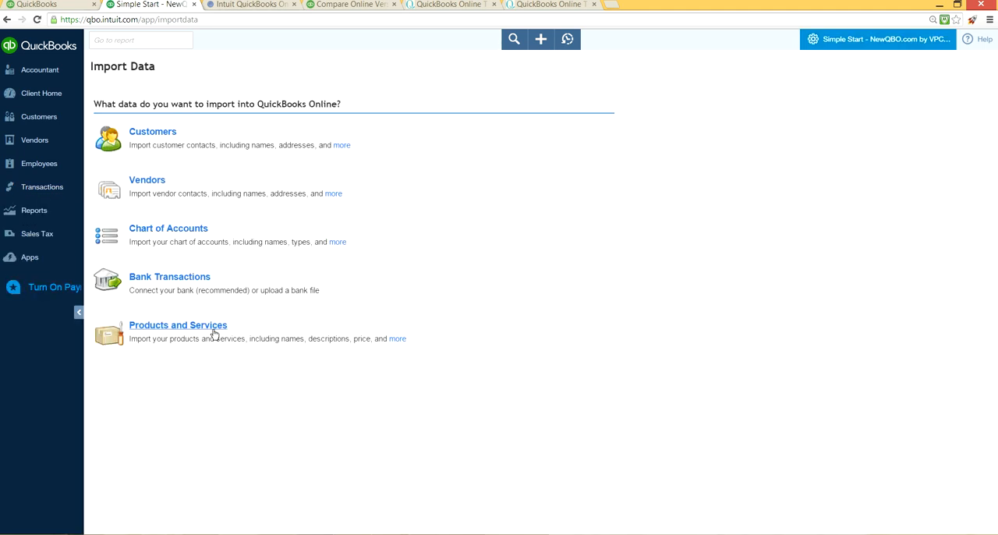
{"action": "left_click", "coordinate": [397, 340]}
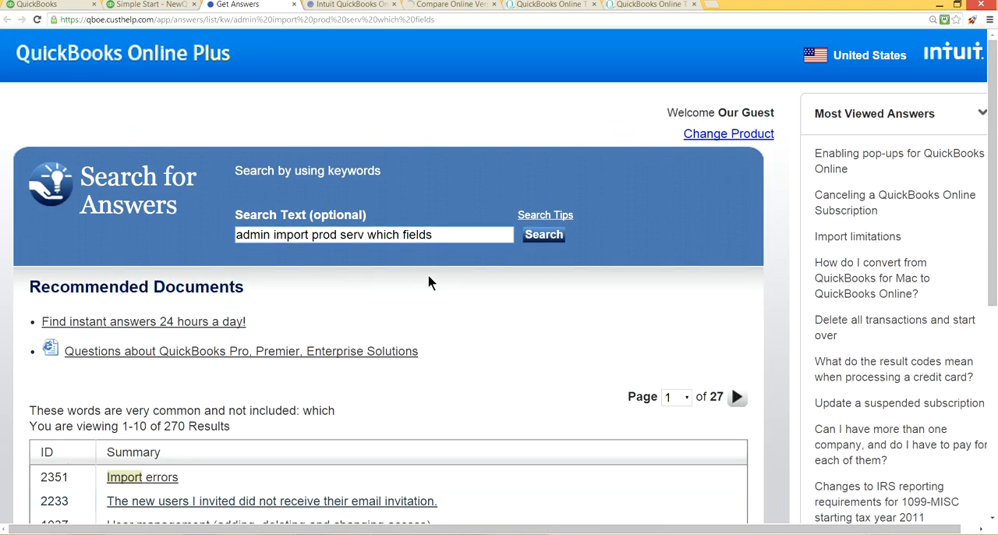
{"action": "scroll", "coordinate": [419, 329], "scroll_direction": "down", "scroll_amount": 1}
{"action": "scroll", "coordinate": [417, 329], "scroll_direction": "up", "scroll_amount": 1}
{"action": "left_click", "coordinate": [295, 7]}
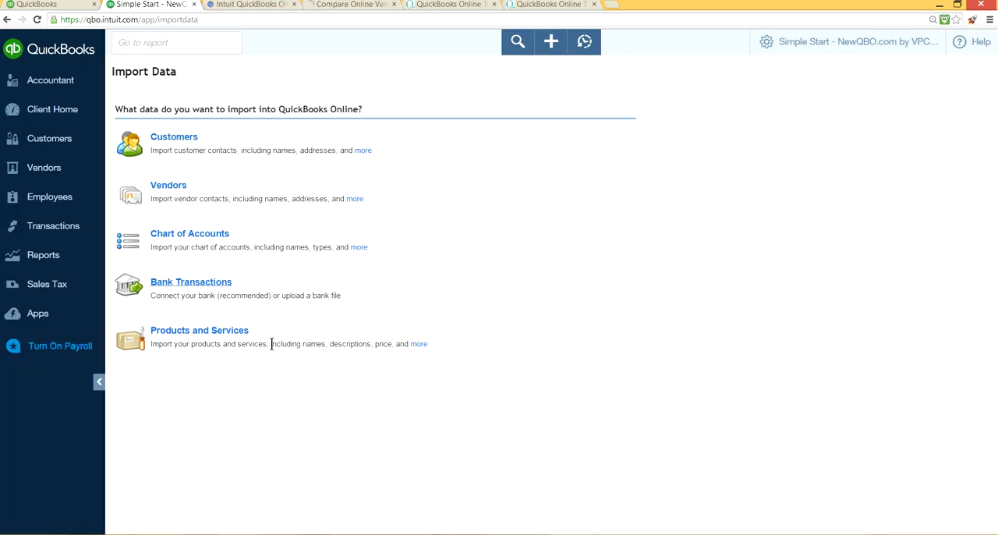
Step: View the Import Products and Services upload page and the Products and Services list, and return to Import Data
{"action": "left_click", "coordinate": [218, 330]}
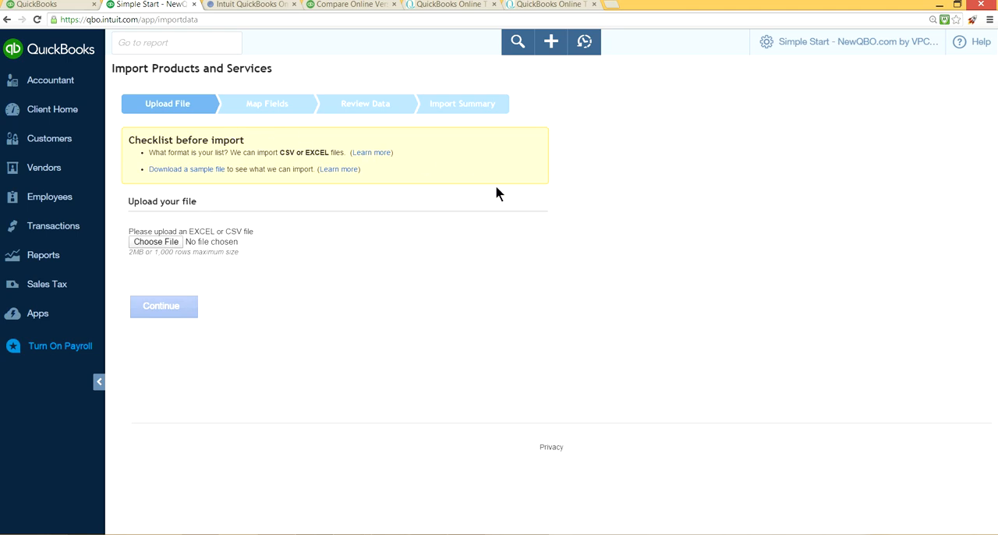
{"action": "left_click", "coordinate": [839, 43]}
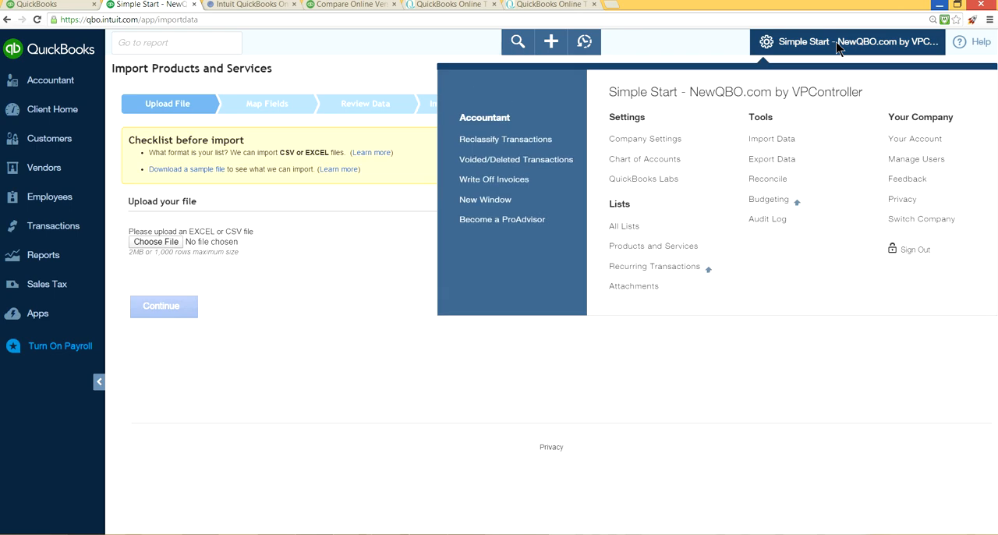
{"action": "left_click", "coordinate": [654, 246]}
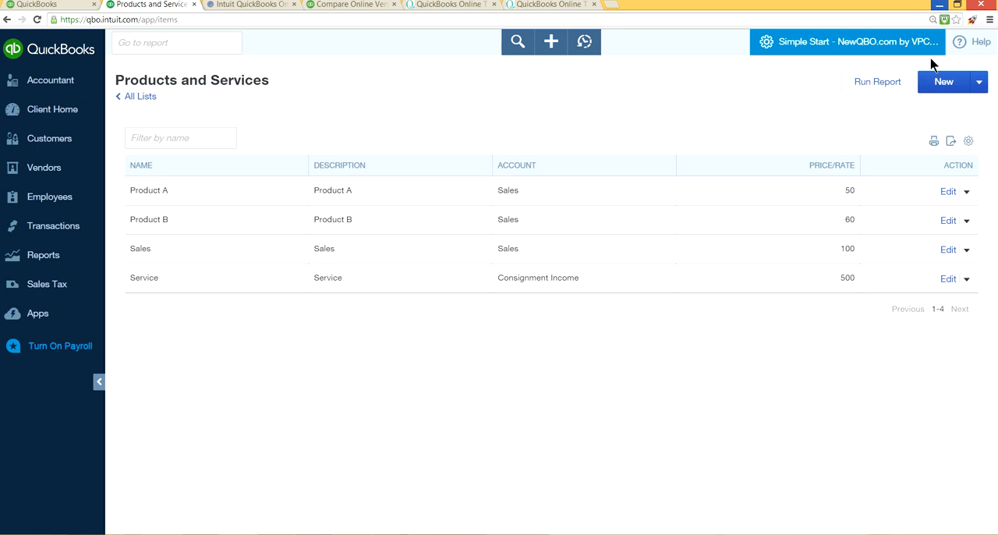
{"action": "left_click", "coordinate": [839, 49]}
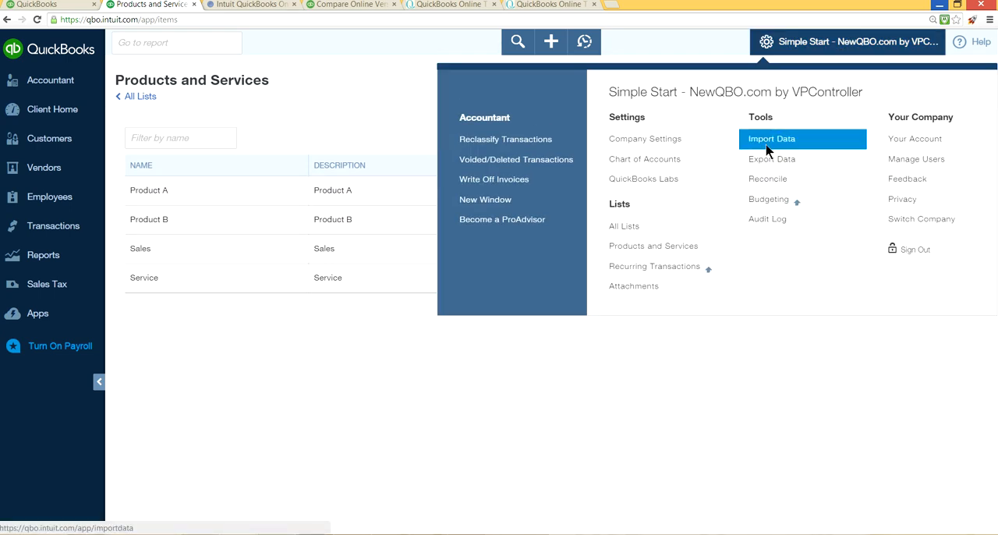
{"action": "left_click", "coordinate": [769, 138]}
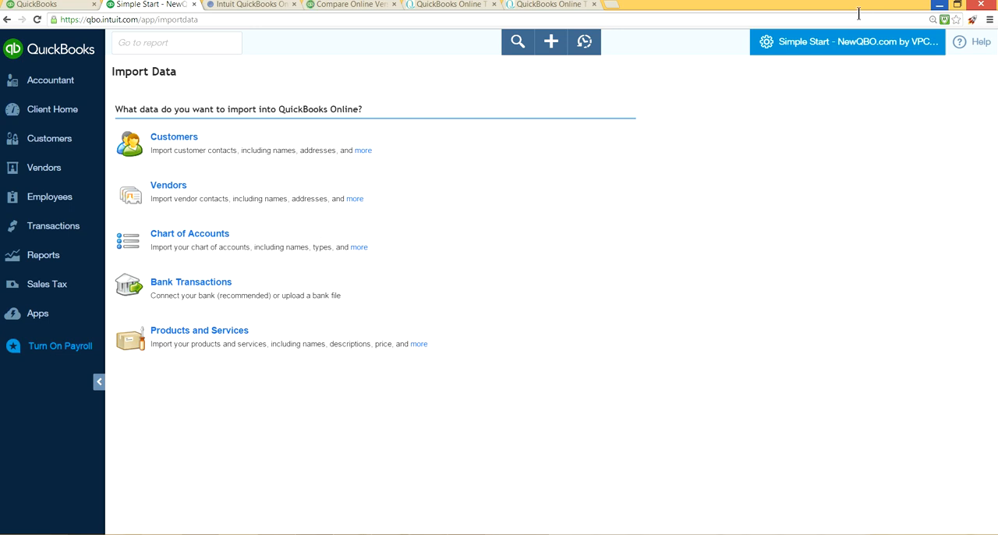
Step: Show the Reconcile page and review the accounts available for reconciliation, keeping Checking selected
{"action": "left_click", "coordinate": [850, 50]}
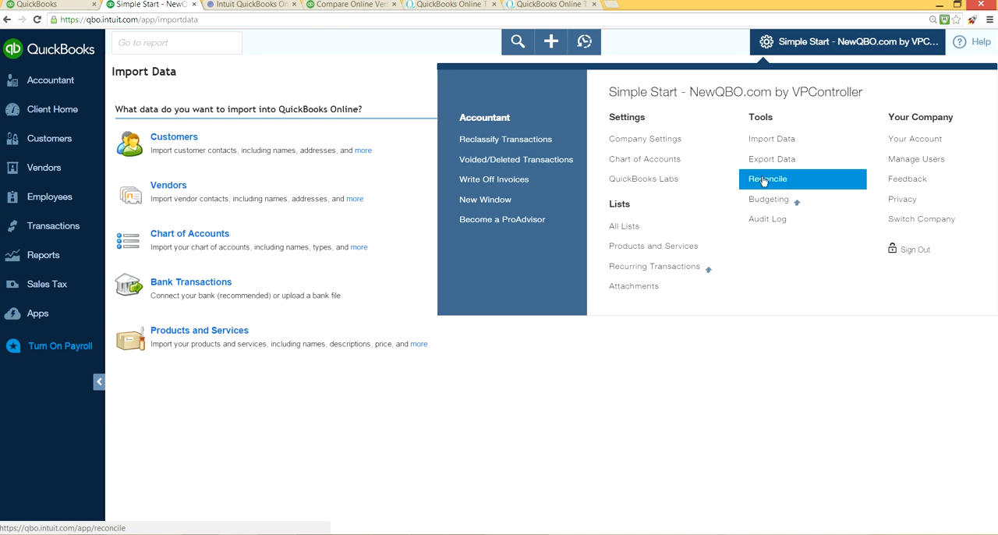
{"action": "left_click", "coordinate": [764, 182]}
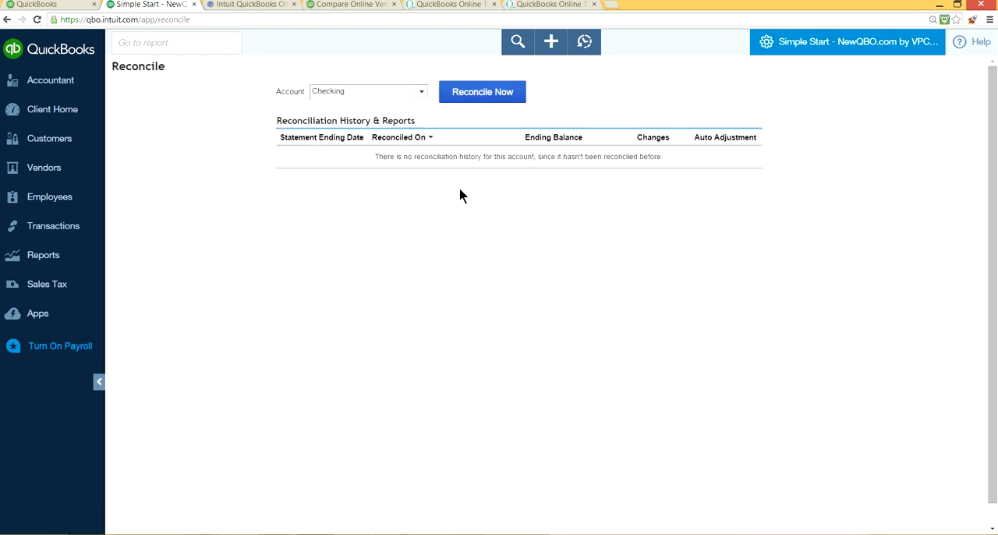
{"action": "left_click", "coordinate": [422, 95]}
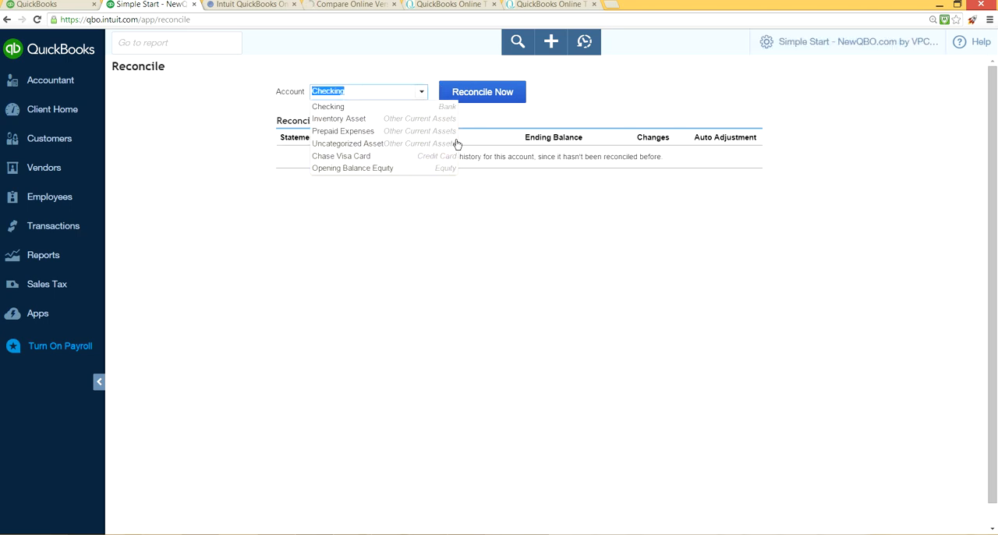
{"action": "left_click", "coordinate": [418, 111]}
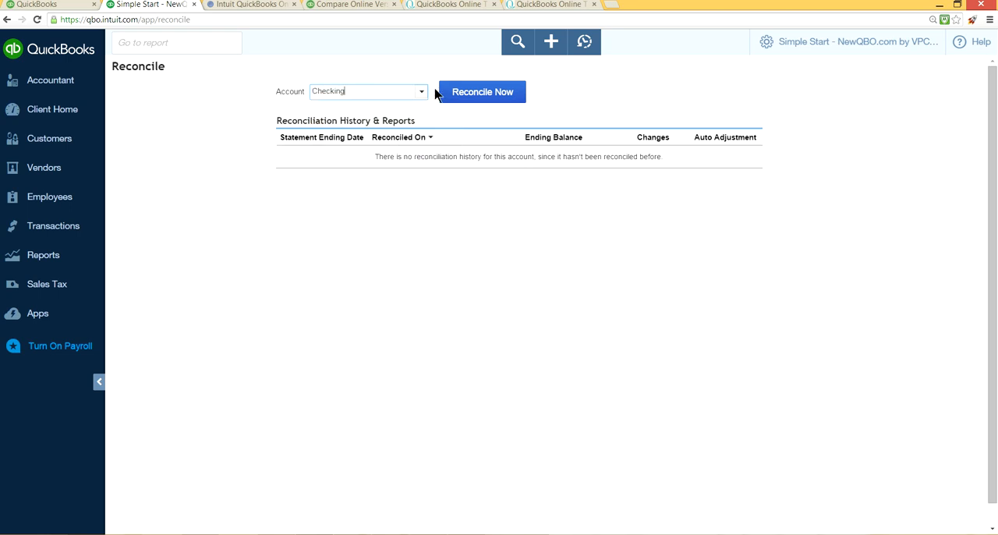
{"action": "left_click", "coordinate": [426, 91]}
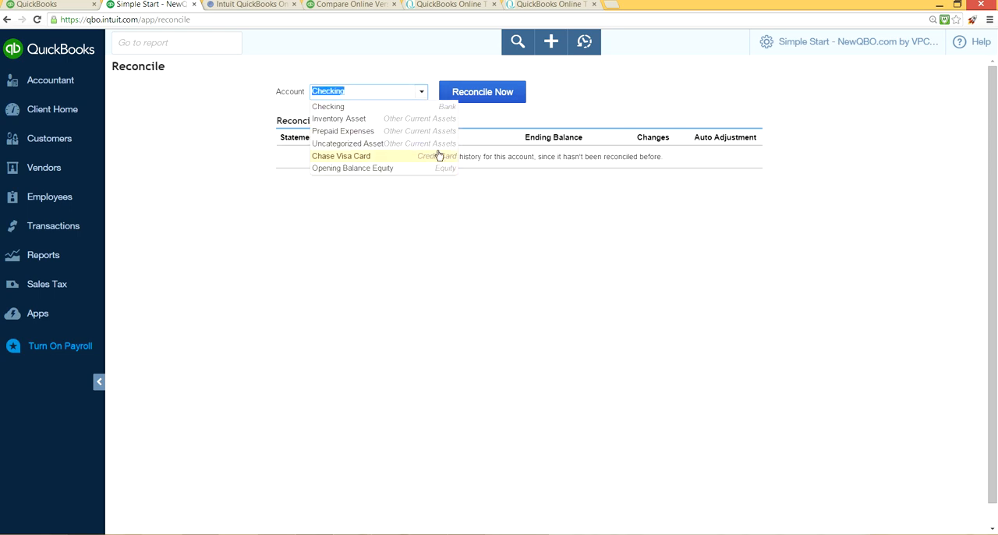
{"action": "left_click", "coordinate": [422, 92]}
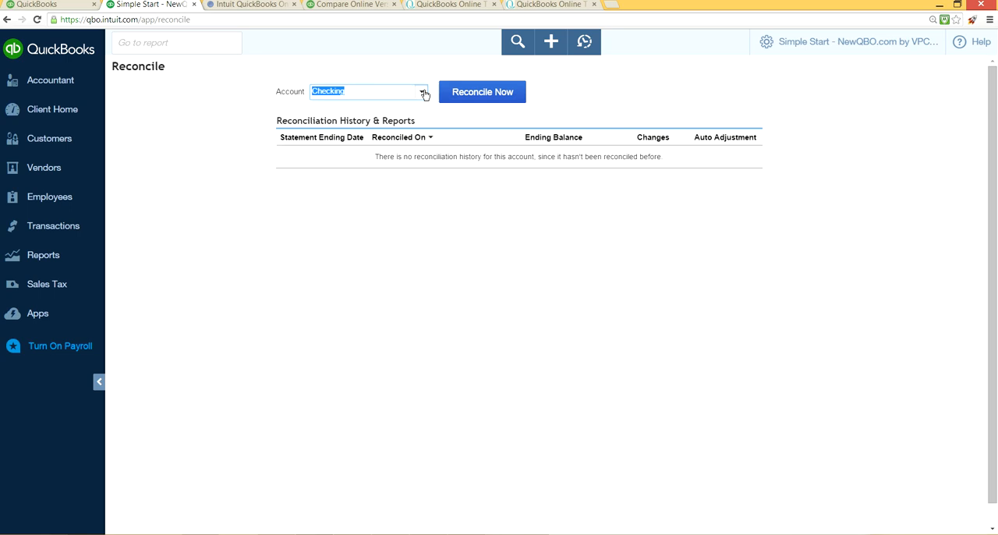
Step: Start reconciling Checking, examine the statement and service charge fields, try to submit them blank, and close the dialog
{"action": "left_click", "coordinate": [490, 99]}
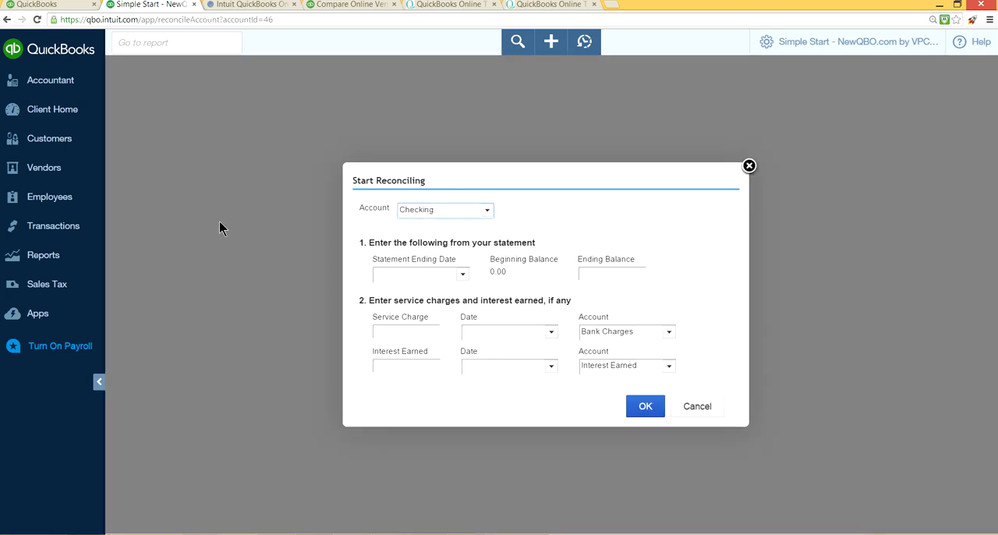
{"action": "left_click", "coordinate": [442, 281]}
{"action": "left_click", "coordinate": [597, 273]}
{"action": "left_click", "coordinate": [668, 336]}
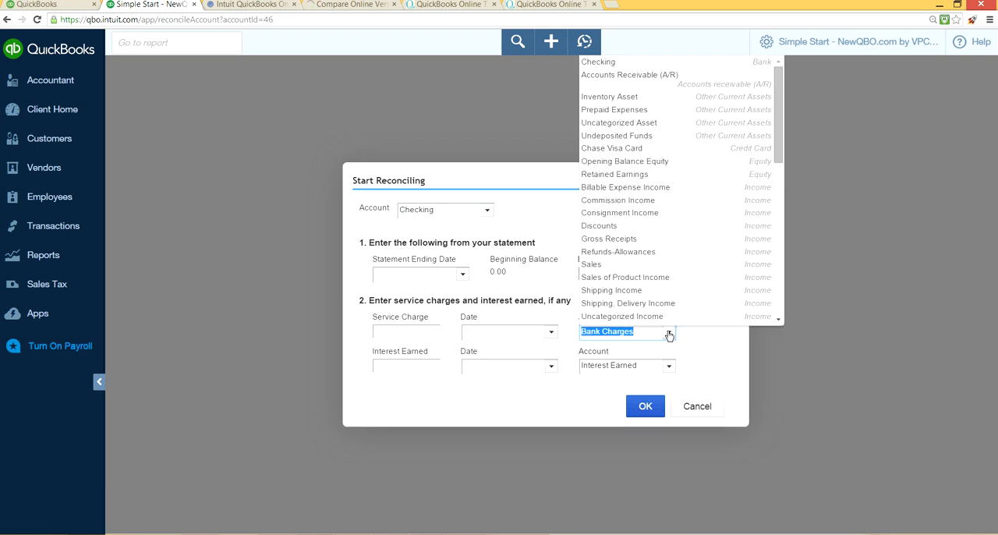
{"action": "left_click", "coordinate": [876, 361]}
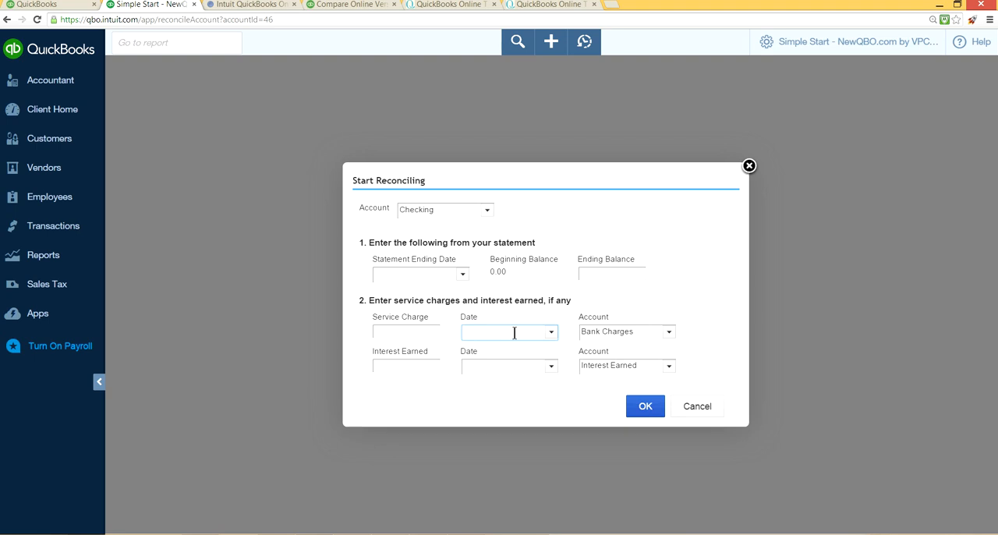
{"action": "left_click", "coordinate": [553, 334]}
{"action": "left_click", "coordinate": [553, 334]}
{"action": "left_click", "coordinate": [654, 414]}
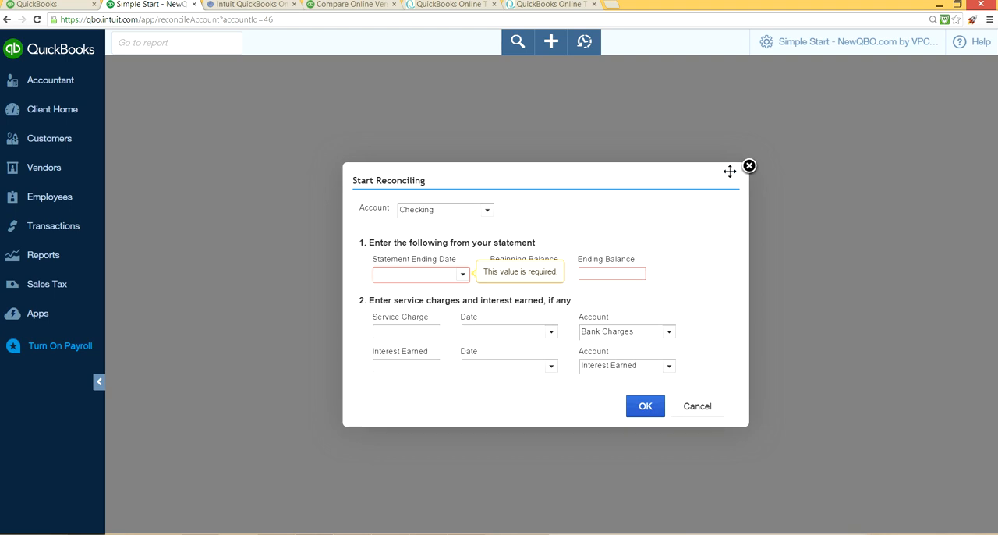
{"action": "left_click", "coordinate": [749, 167]}
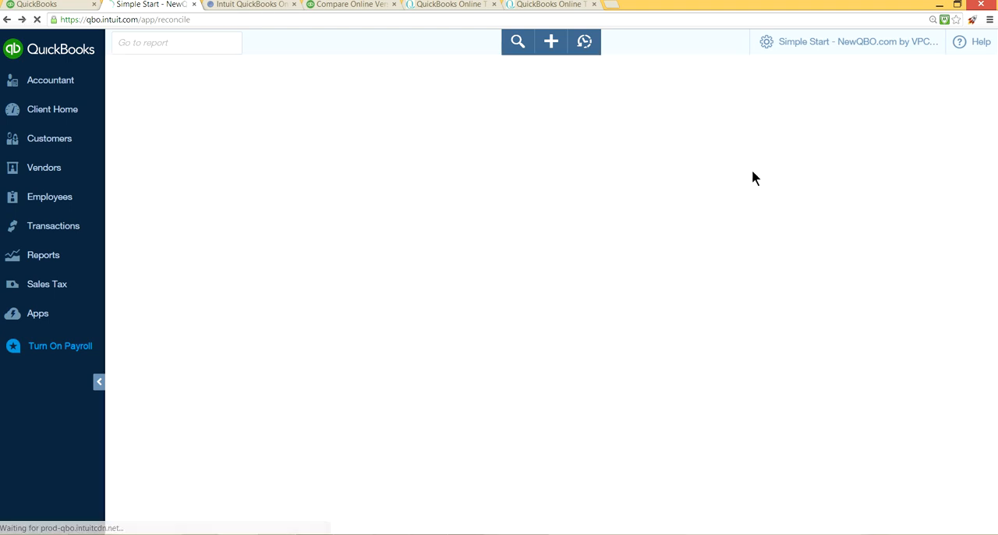
Step: Show the Audit Log, and review the accountant, settings, lists, tools and company options available for the file
{"action": "left_click", "coordinate": [791, 44]}
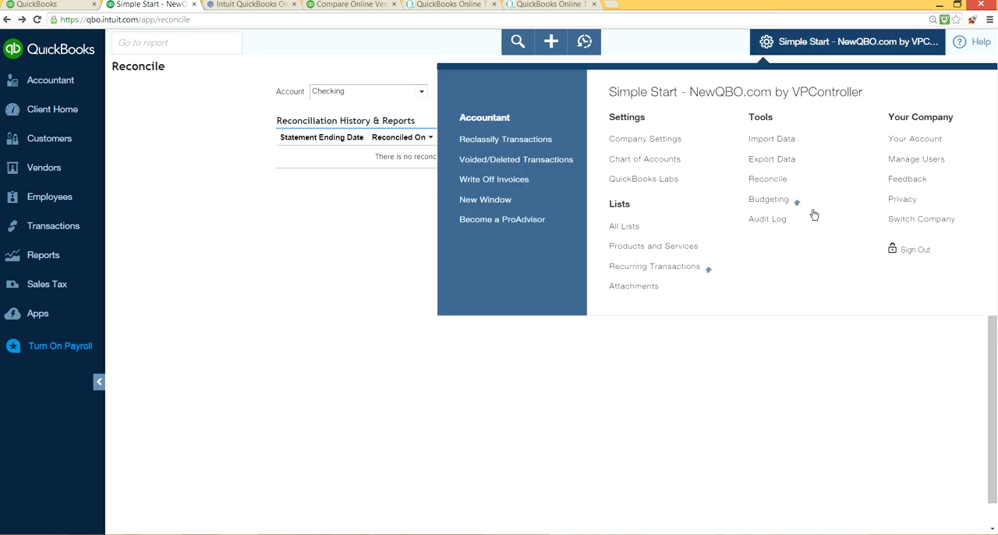
{"action": "left_click", "coordinate": [764, 228]}
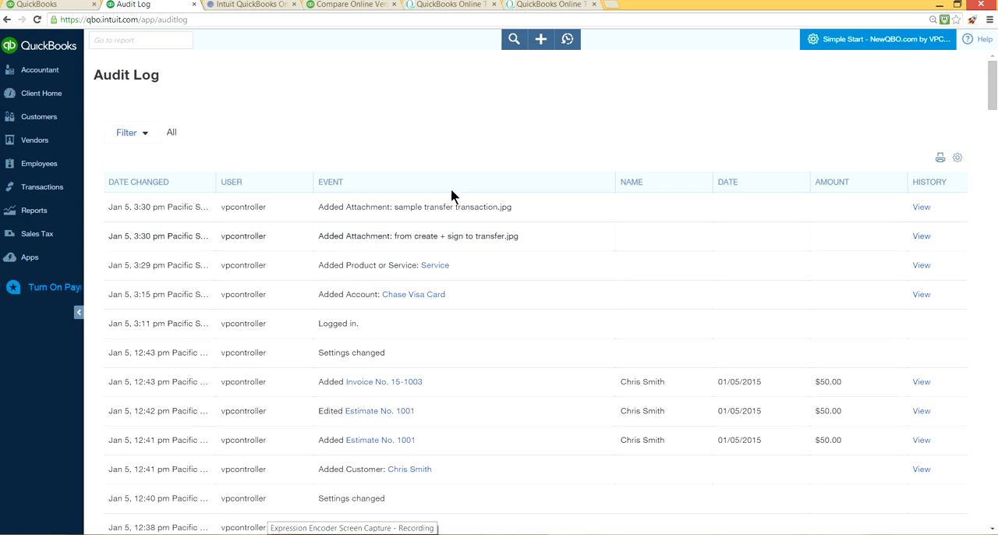
{"action": "left_click", "coordinate": [867, 39]}
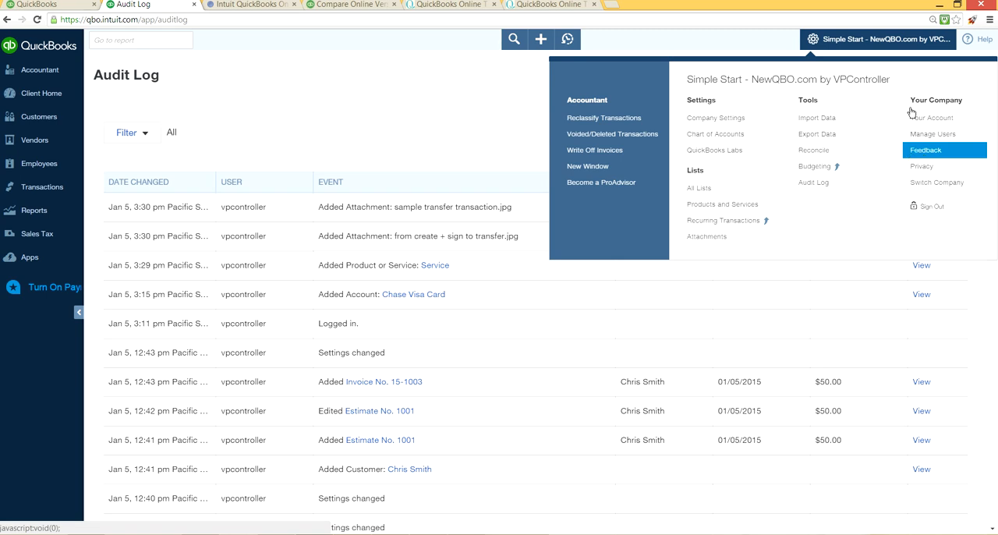
{"action": "left_click", "coordinate": [823, 43]}
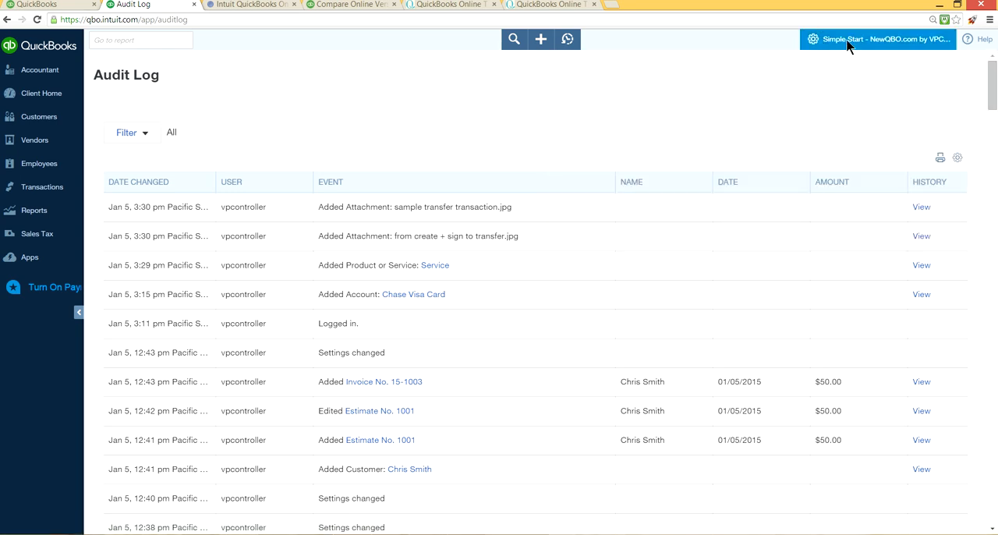
{"action": "left_click", "coordinate": [848, 44]}
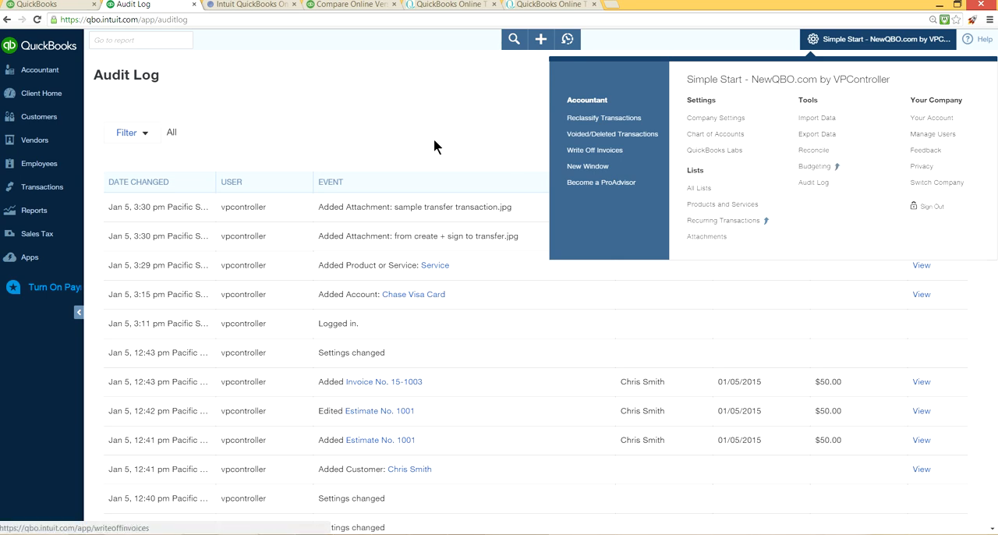
{"action": "left_click", "coordinate": [838, 43]}
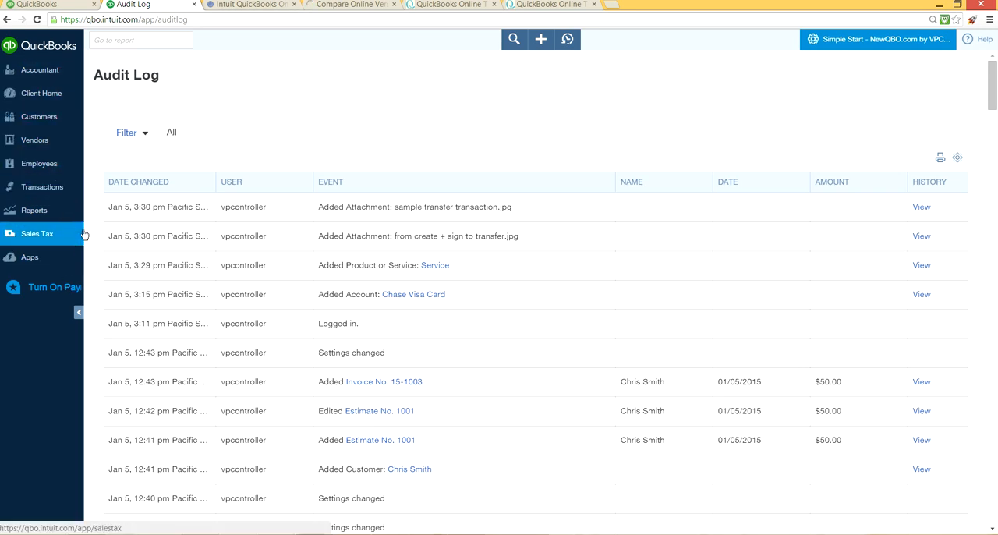
{"action": "left_click", "coordinate": [57, 189]}
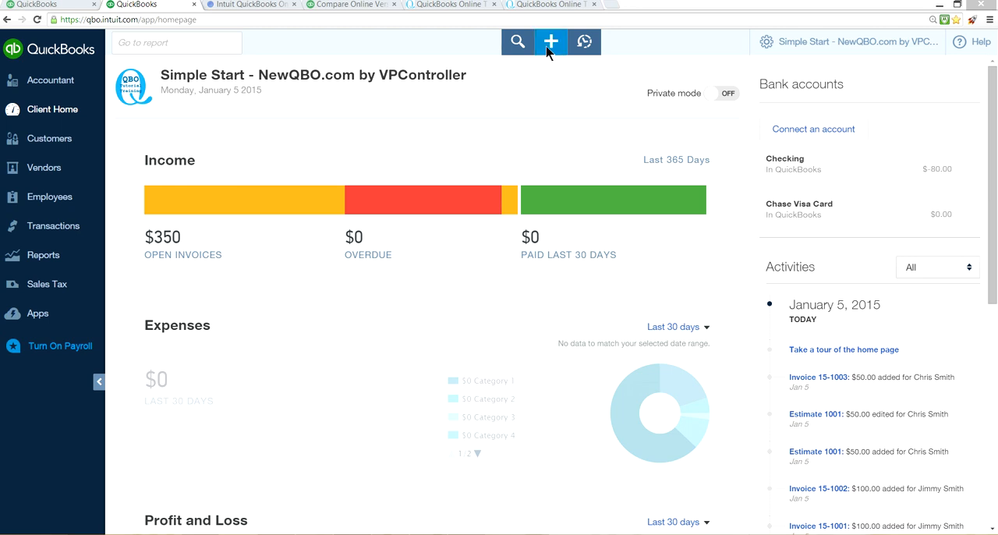
Step: Create a new invoice for the second existing customer in the customer list
{"action": "left_click", "coordinate": [550, 44]}
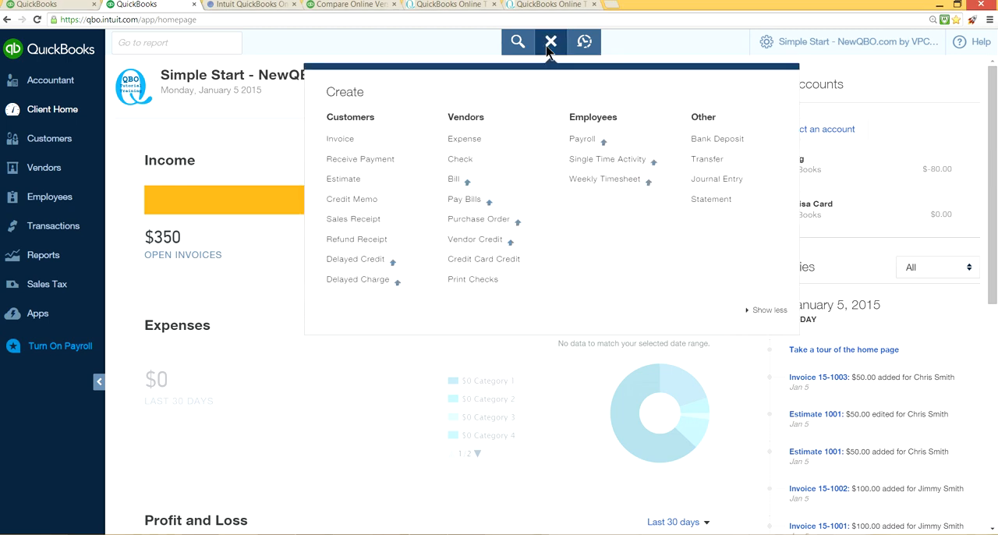
{"action": "left_click", "coordinate": [344, 141]}
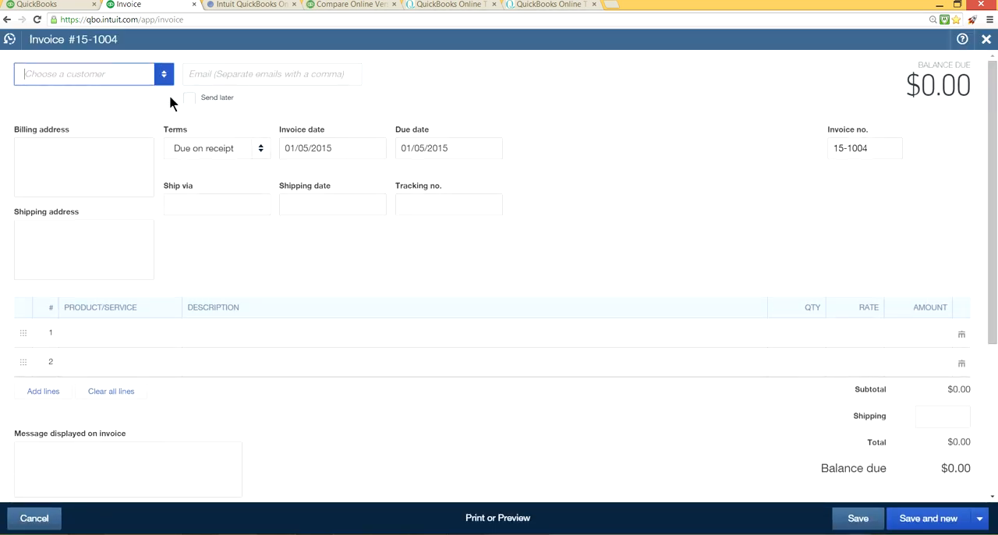
{"action": "left_click", "coordinate": [163, 76]}
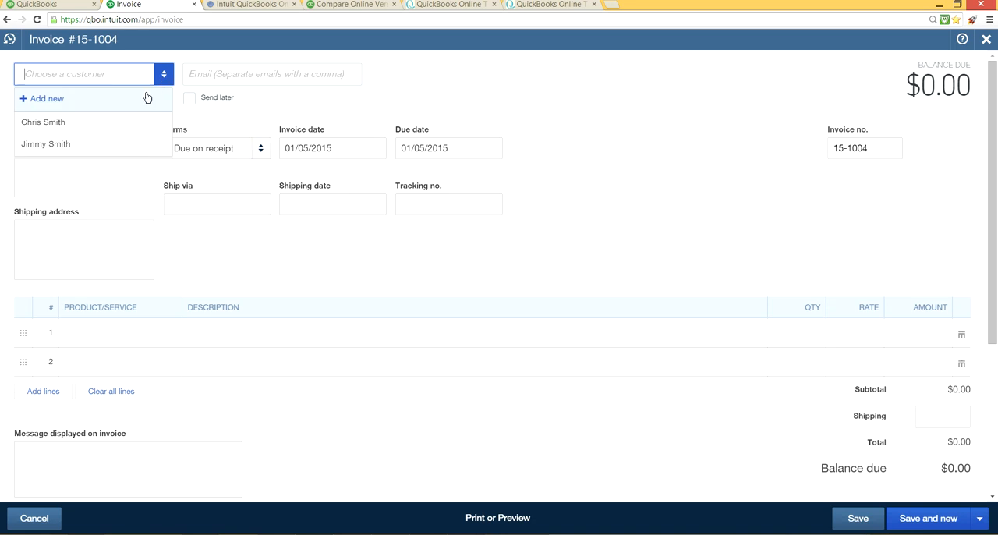
{"action": "left_click", "coordinate": [97, 144]}
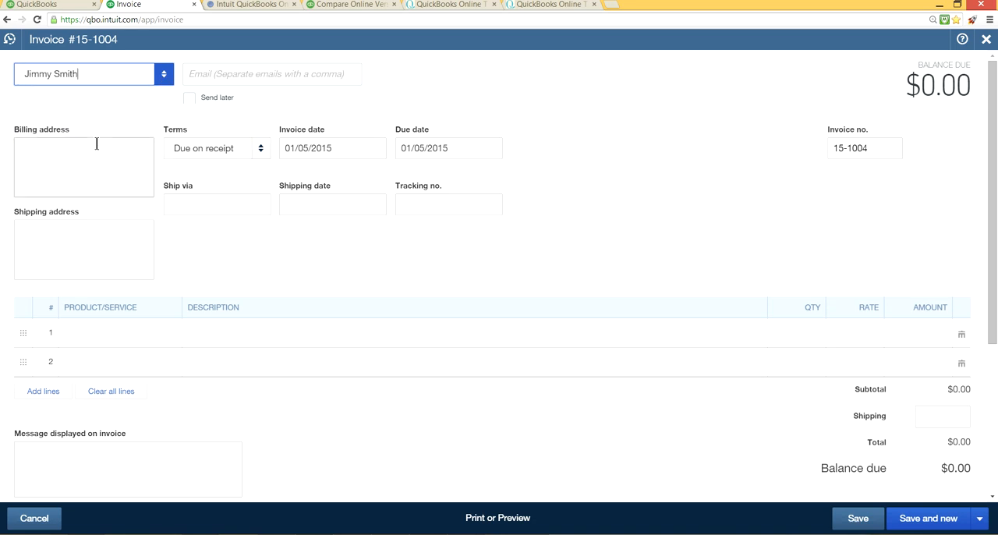
{"action": "left_click", "coordinate": [119, 337]}
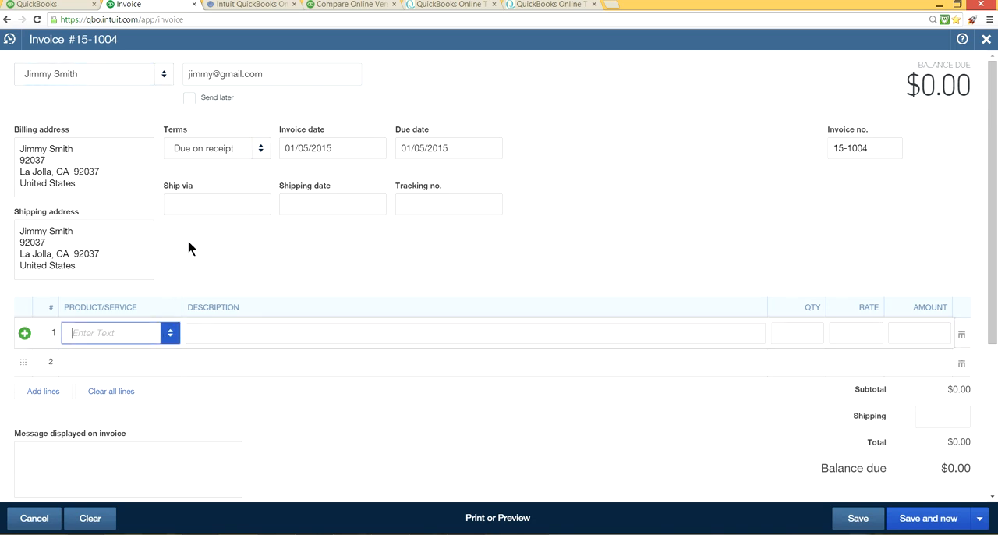
Step: Set the invoice to ship via UPS on 01/05/2015 with tracking number 1ZXXXXXX, and change its terms to Net 30
{"action": "left_click", "coordinate": [245, 203]}
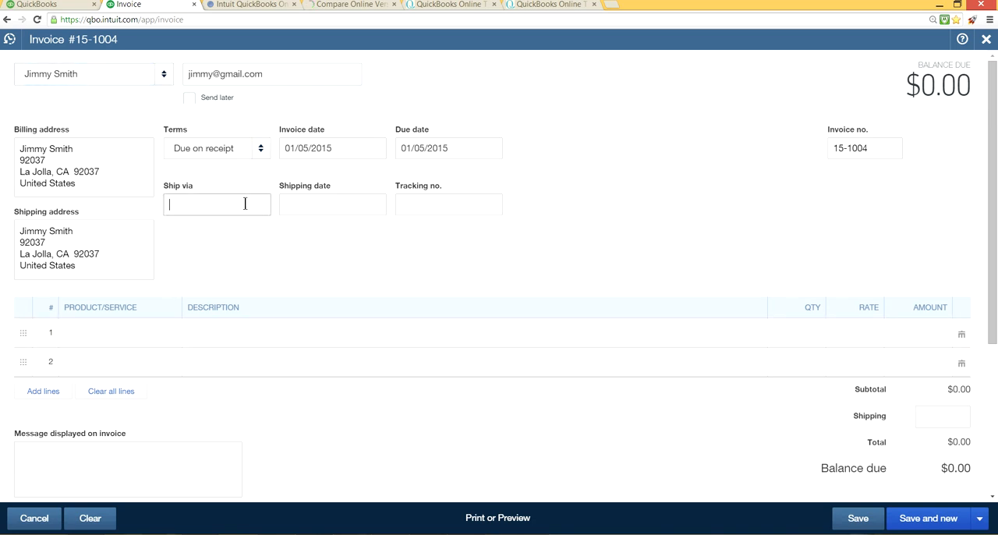
{"action": "type", "text": "UPS"}
{"action": "key", "text": "Tab"}
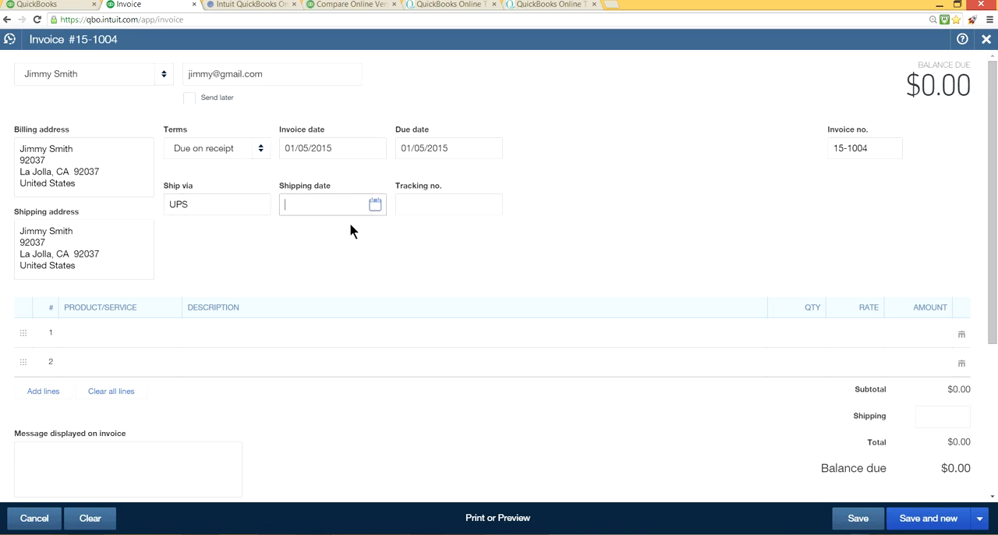
{"action": "left_click", "coordinate": [373, 206]}
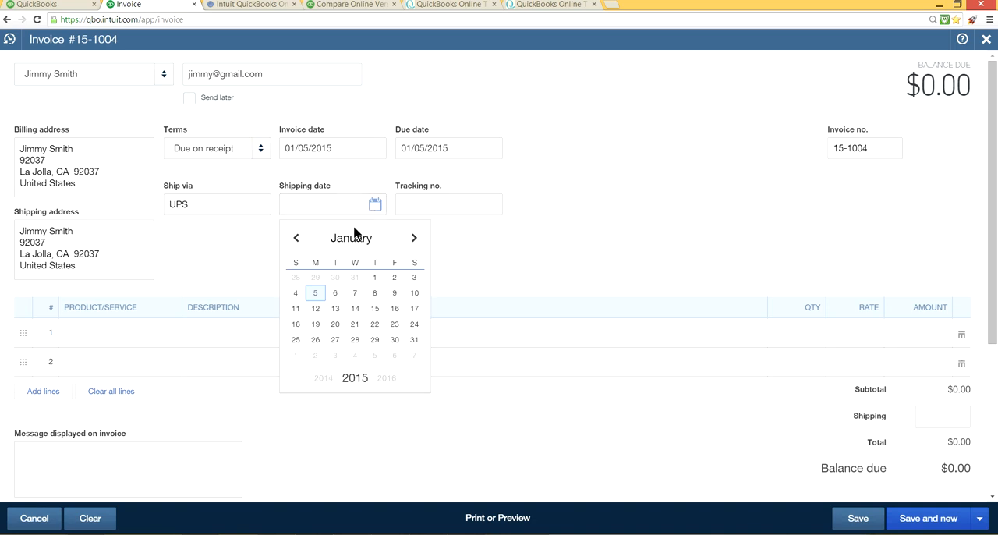
{"action": "left_click", "coordinate": [316, 293]}
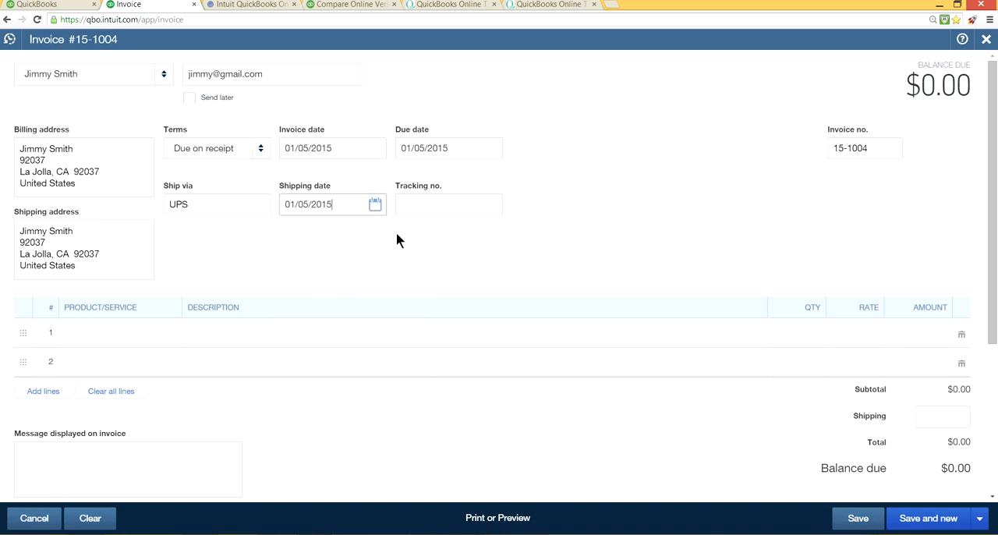
{"action": "left_click", "coordinate": [428, 207]}
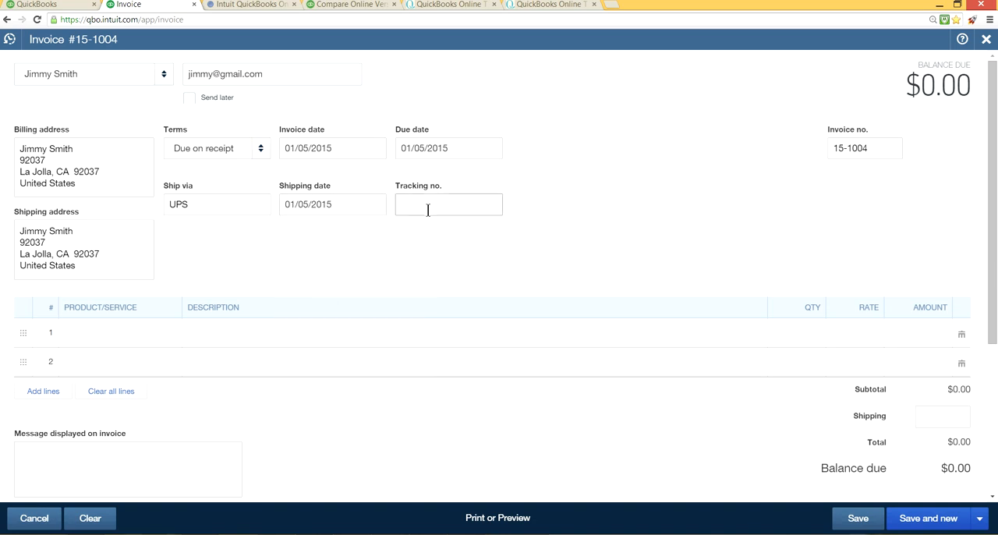
{"action": "type", "text": "1ZXXXXXX"}
{"action": "left_click", "coordinate": [264, 150]}
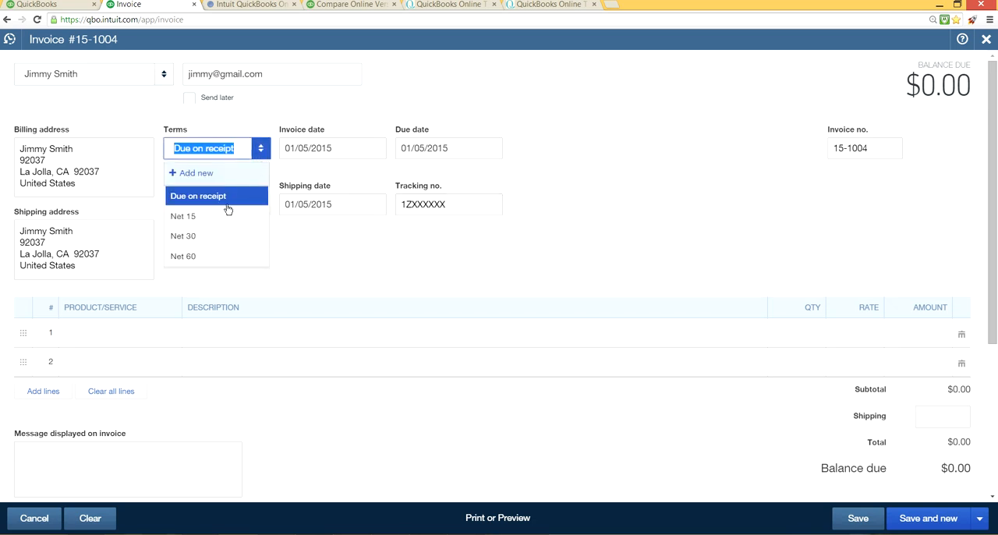
{"action": "left_click", "coordinate": [207, 236]}
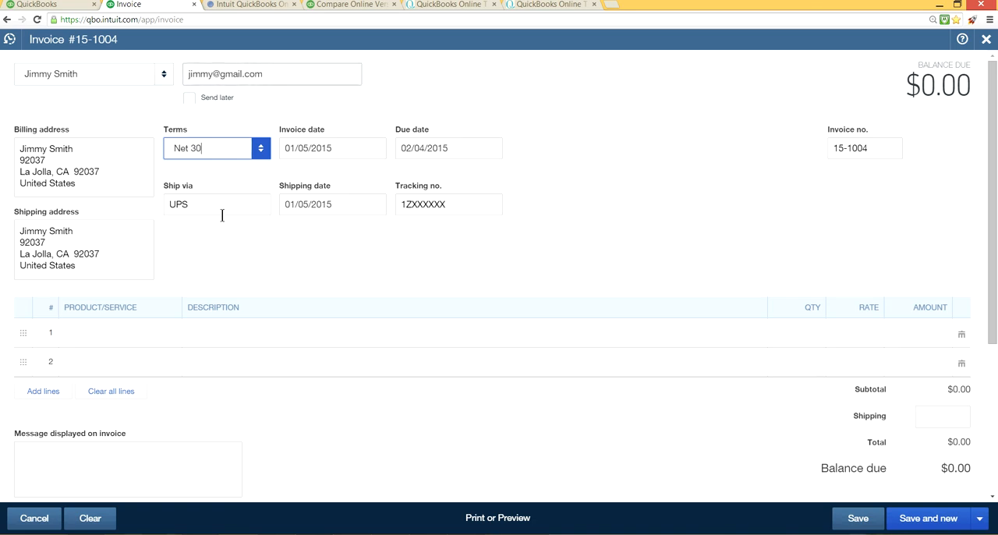
Step: Add Service as the invoice's first line item and set its rate to 450
{"action": "left_click", "coordinate": [123, 336]}
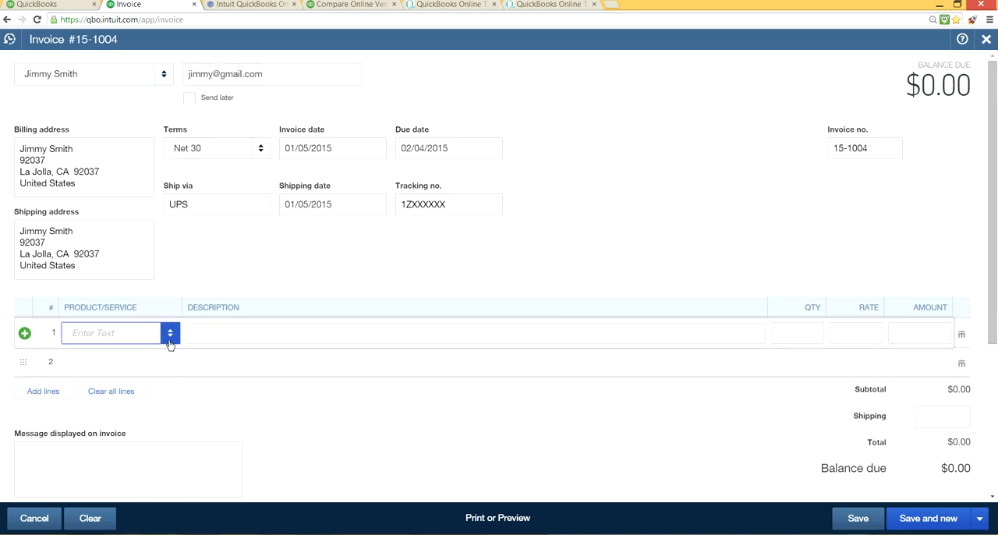
{"action": "left_click", "coordinate": [169, 342]}
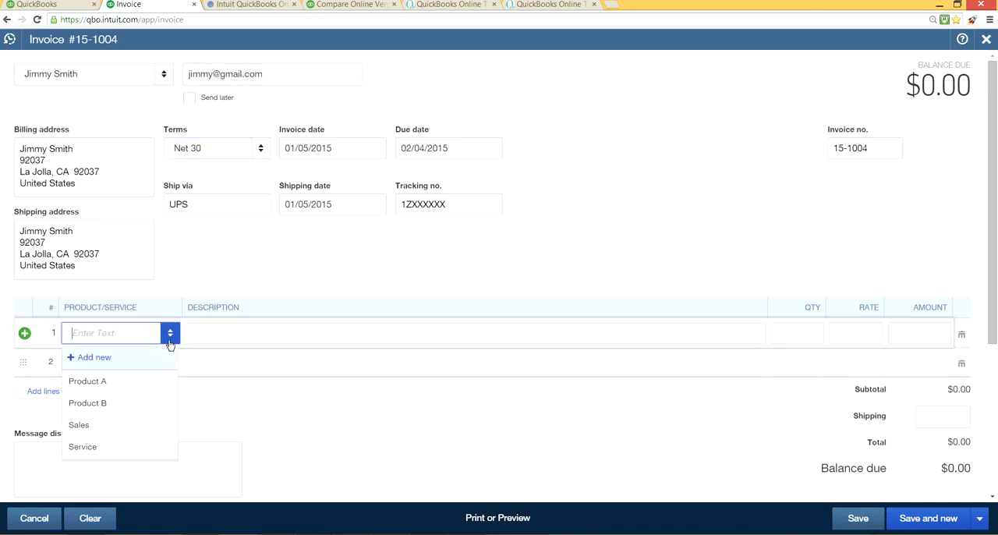
{"action": "left_click", "coordinate": [109, 449]}
{"action": "left_click", "coordinate": [872, 334]}
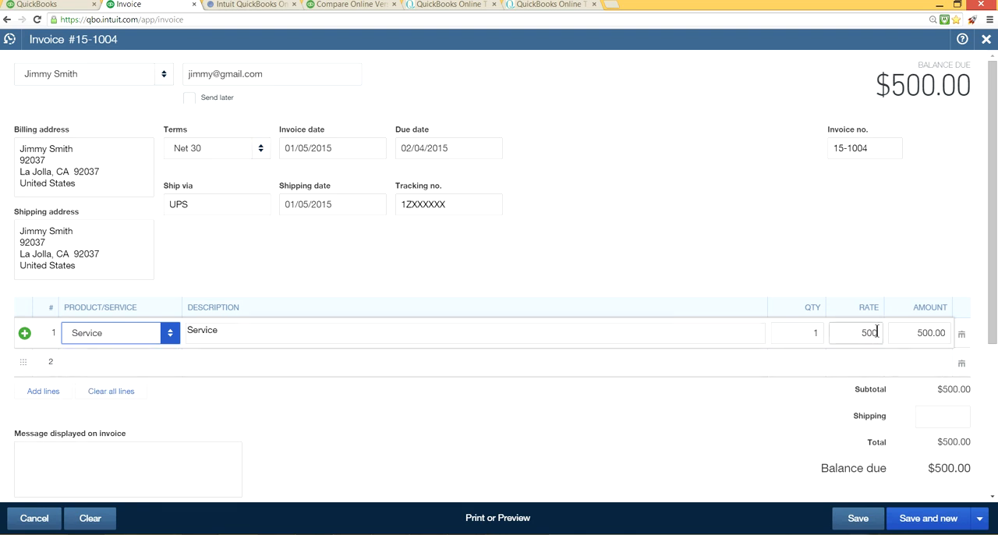
{"action": "double_click", "coordinate": [877, 332]}
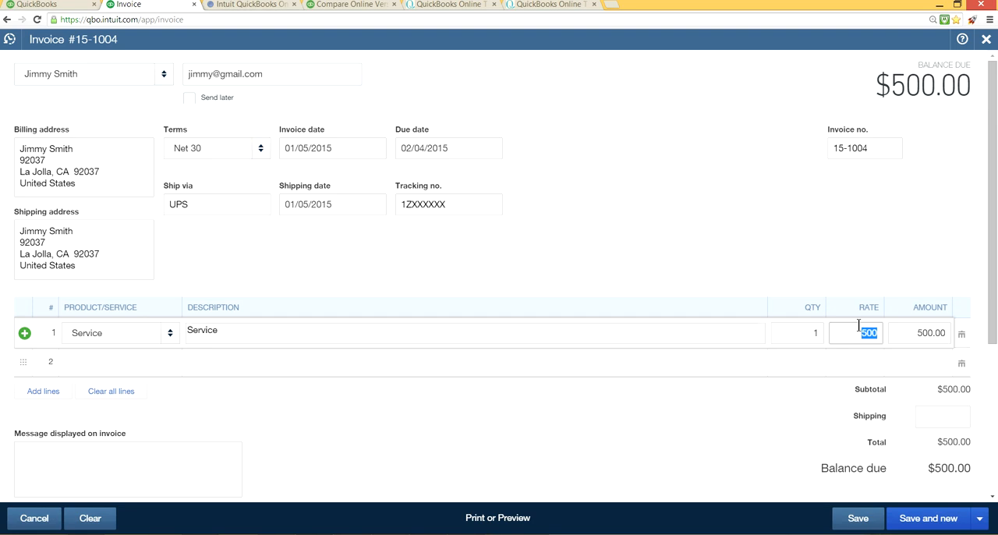
{"action": "type", "text": "450"}
{"action": "key", "text": "Tab"}
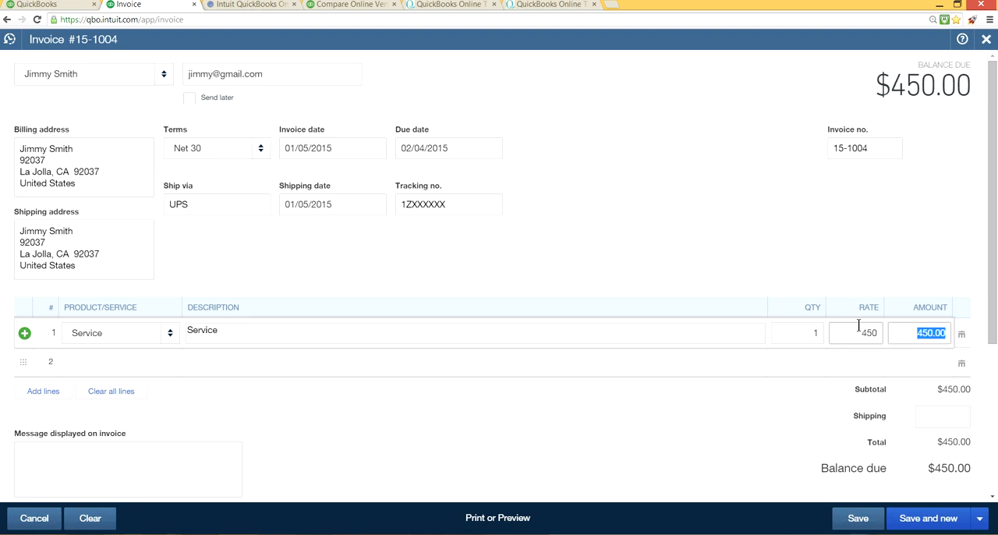
{"action": "left_click", "coordinate": [794, 415]}
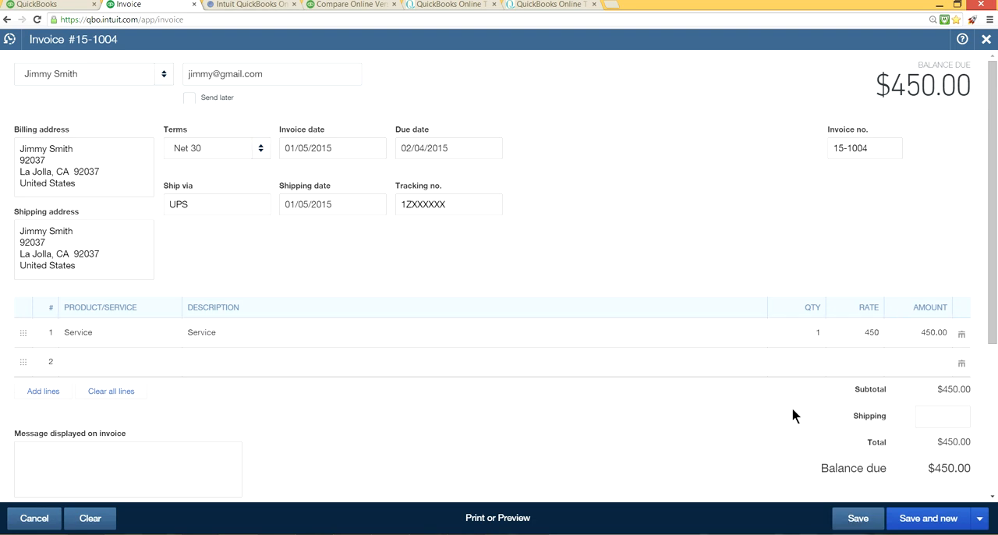
Step: Add a shipping charge of 5 to the invoice
{"action": "left_click", "coordinate": [940, 422]}
{"action": "type", "text": "5"}
{"action": "left_click", "coordinate": [723, 343]}
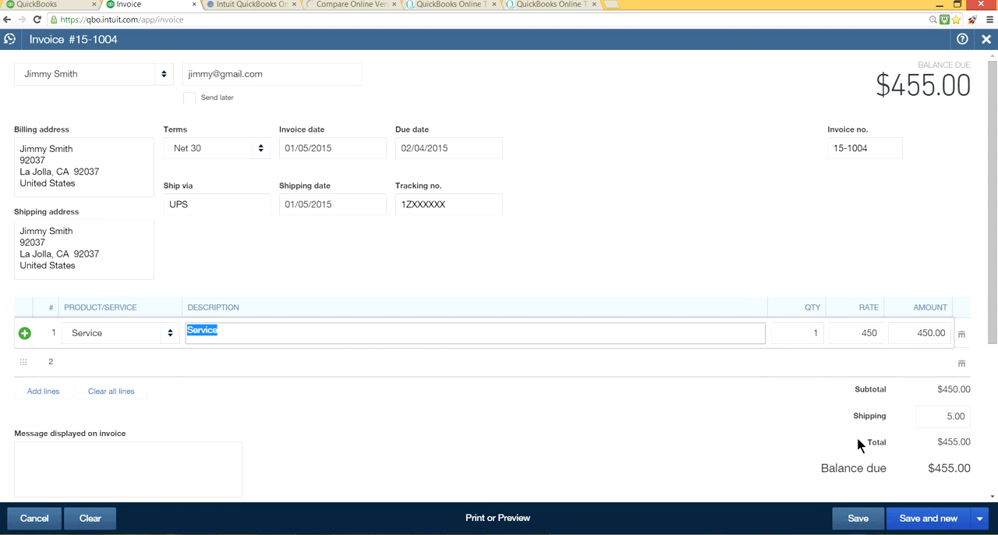
Step: Check the invoice's save options, open its print preview, review the printed form down to the totals, and close the preview
{"action": "left_click", "coordinate": [980, 521]}
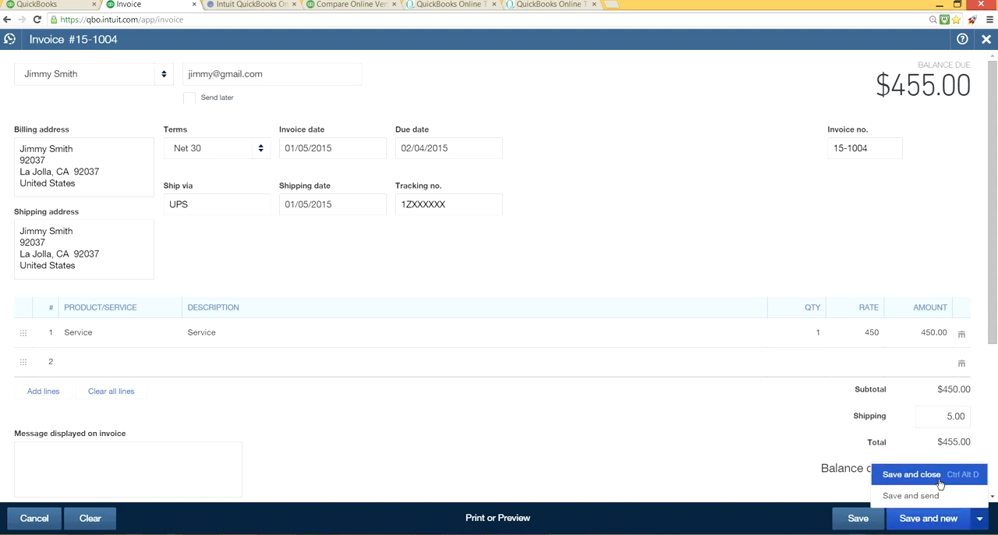
{"action": "left_click", "coordinate": [527, 521]}
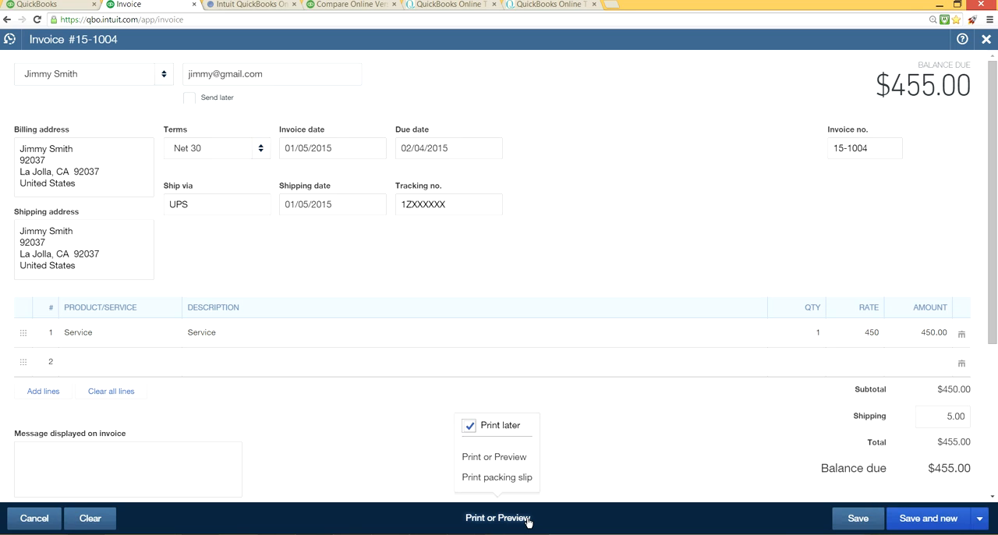
{"action": "left_click", "coordinate": [506, 459]}
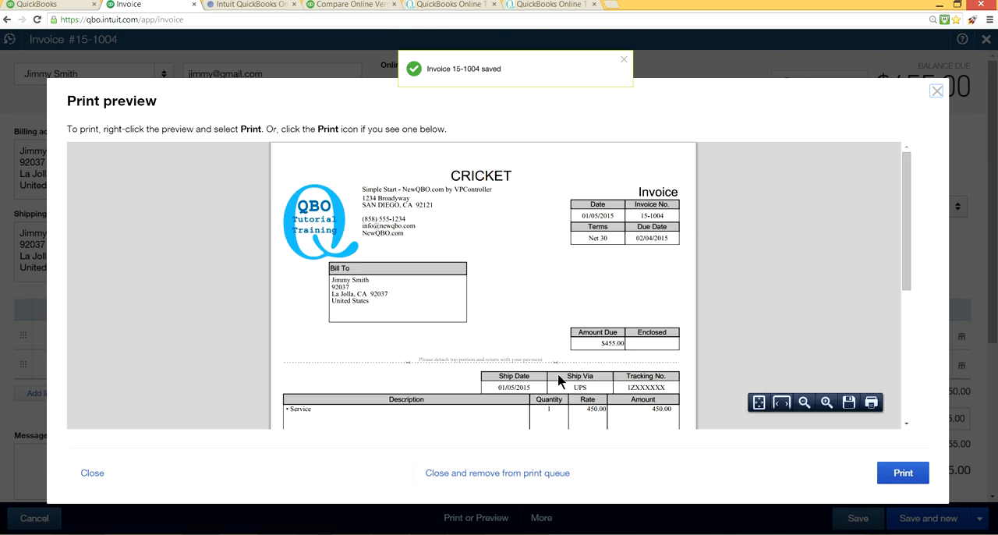
{"action": "scroll", "coordinate": [558, 380], "scroll_direction": "down", "scroll_amount": 5}
{"action": "scroll", "coordinate": [558, 381], "scroll_direction": "up", "scroll_amount": 5}
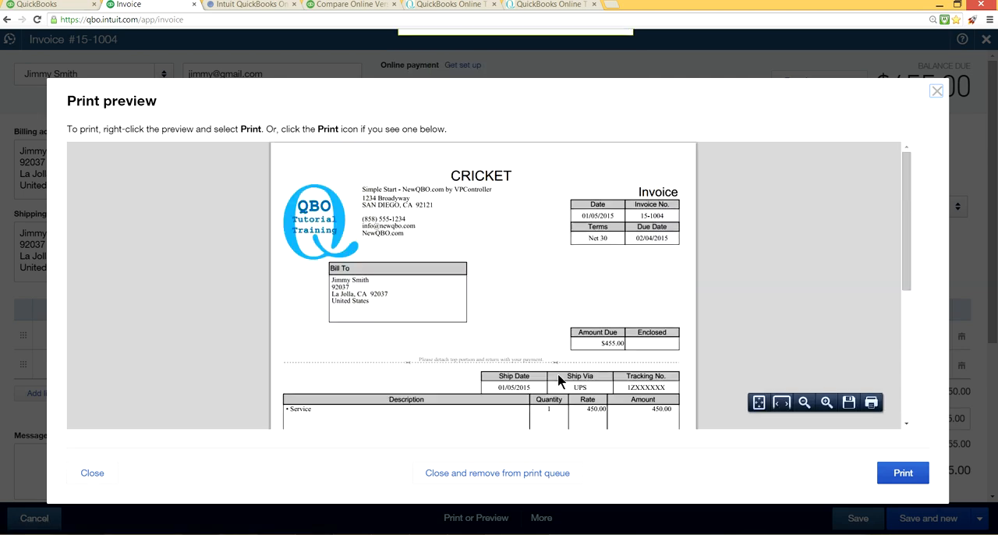
{"action": "scroll", "coordinate": [559, 381], "scroll_direction": "down", "scroll_amount": 5}
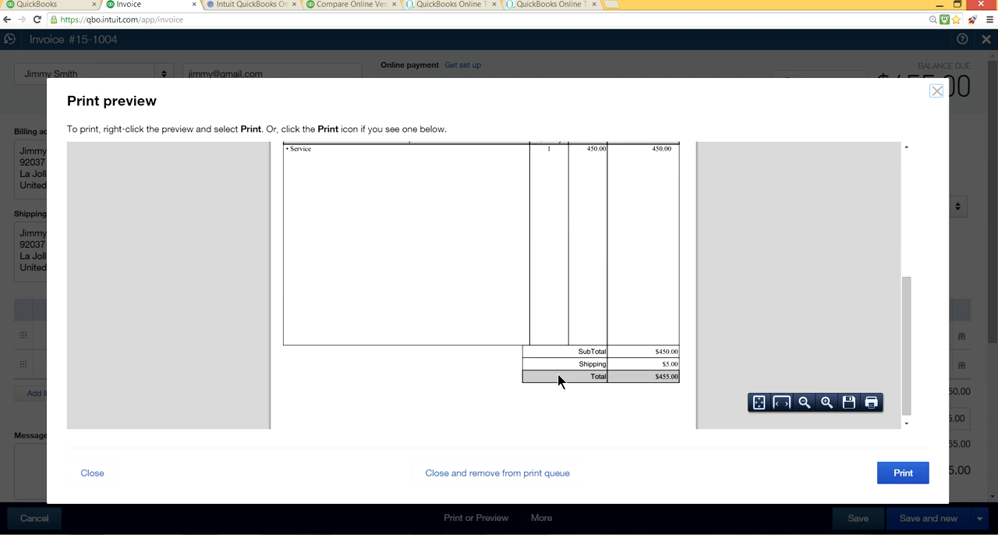
{"action": "scroll", "coordinate": [559, 381], "scroll_direction": "up", "scroll_amount": 3}
{"action": "scroll", "coordinate": [559, 381], "scroll_direction": "up", "scroll_amount": 2}
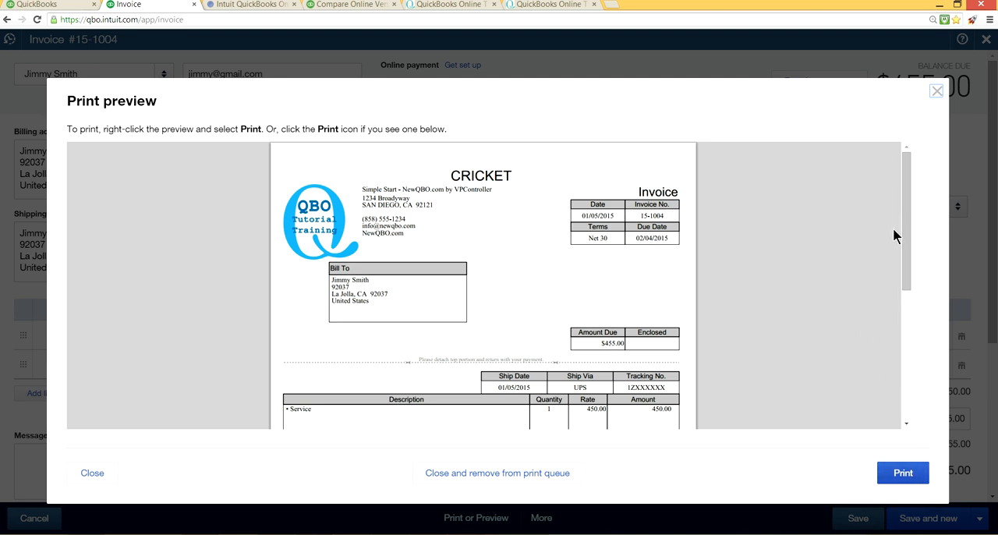
{"action": "left_click", "coordinate": [936, 91]}
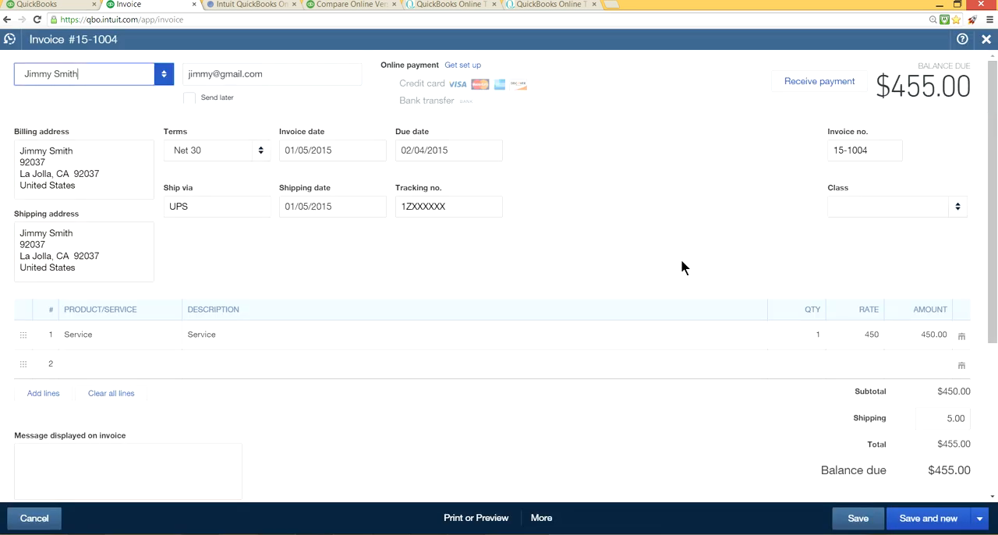
Step: Review the additional actions available for the saved invoice, such as Copy, Void, Delete, Transaction journal and Audit History
{"action": "left_click", "coordinate": [538, 518]}
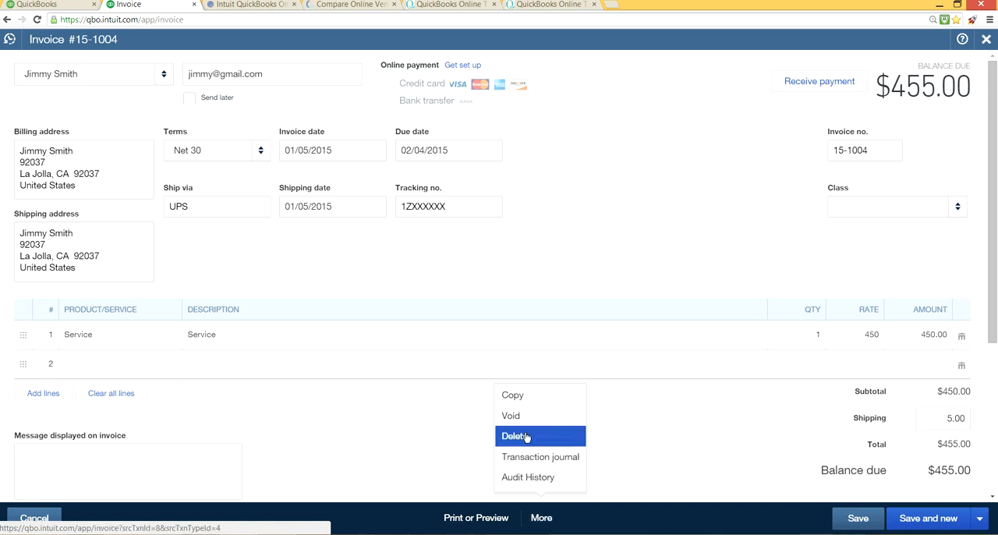
{"action": "left_click", "coordinate": [405, 449]}
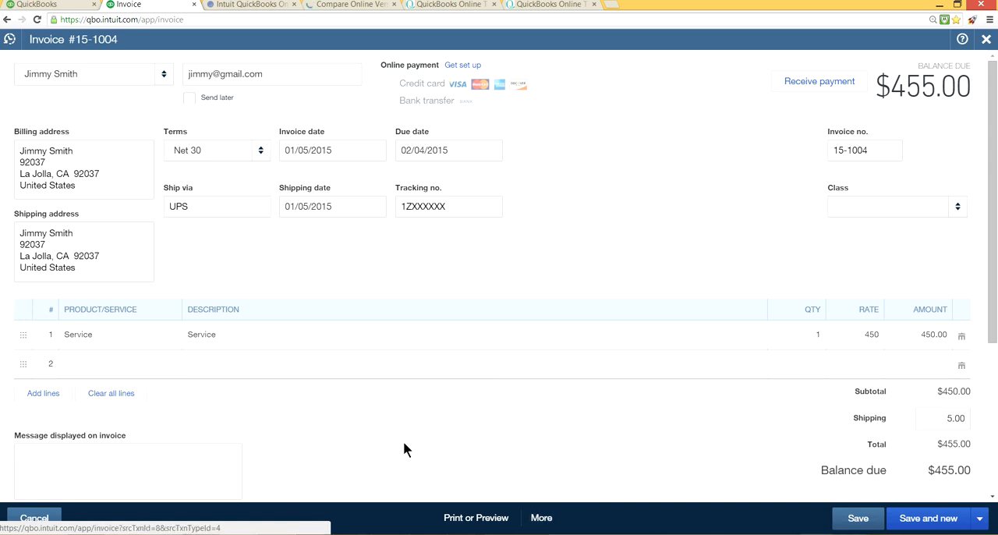
Step: Review the additional actions available for the saved invoice and the list of recent invoices
{"action": "left_click", "coordinate": [544, 519]}
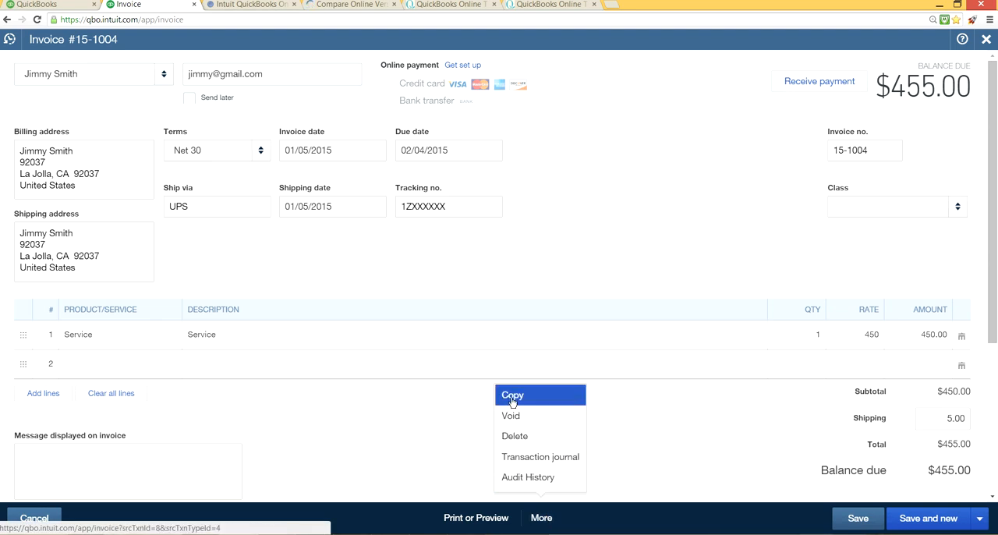
{"action": "left_click", "coordinate": [425, 433]}
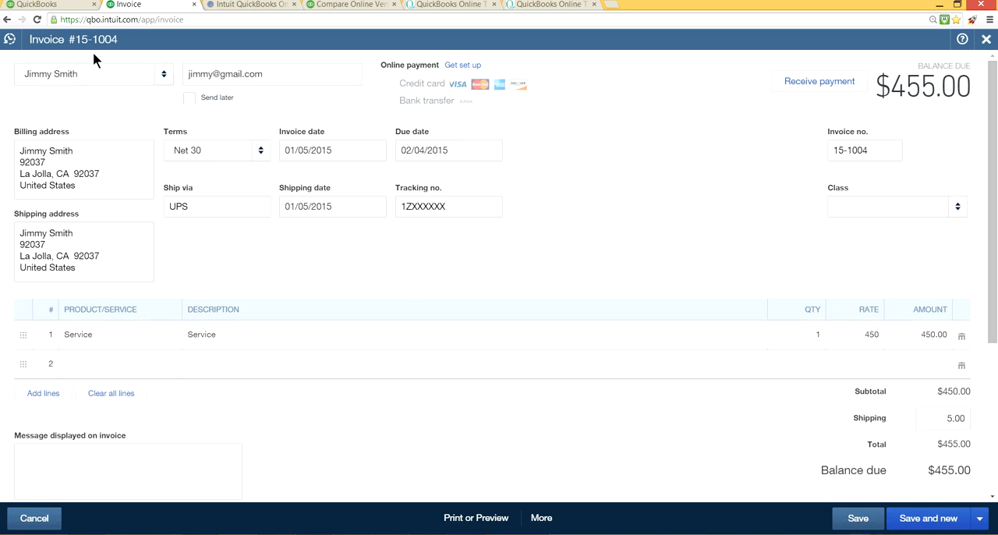
{"action": "left_click", "coordinate": [10, 41]}
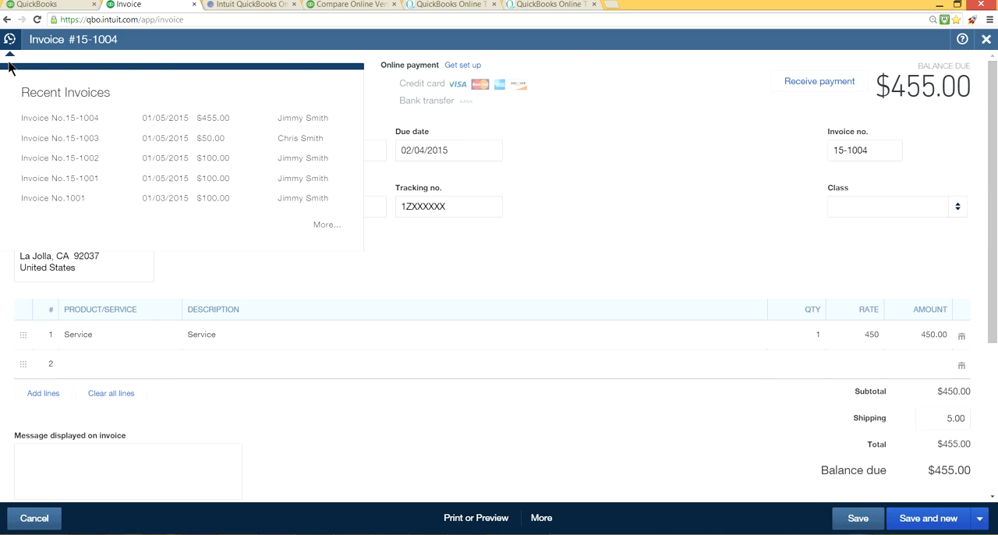
{"action": "left_click", "coordinate": [9, 43]}
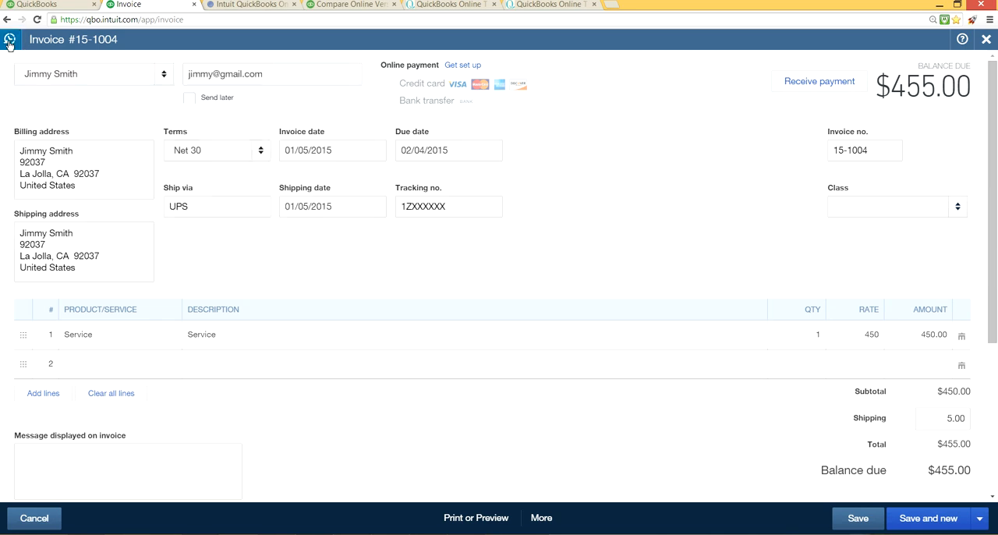
{"action": "left_click", "coordinate": [9, 43]}
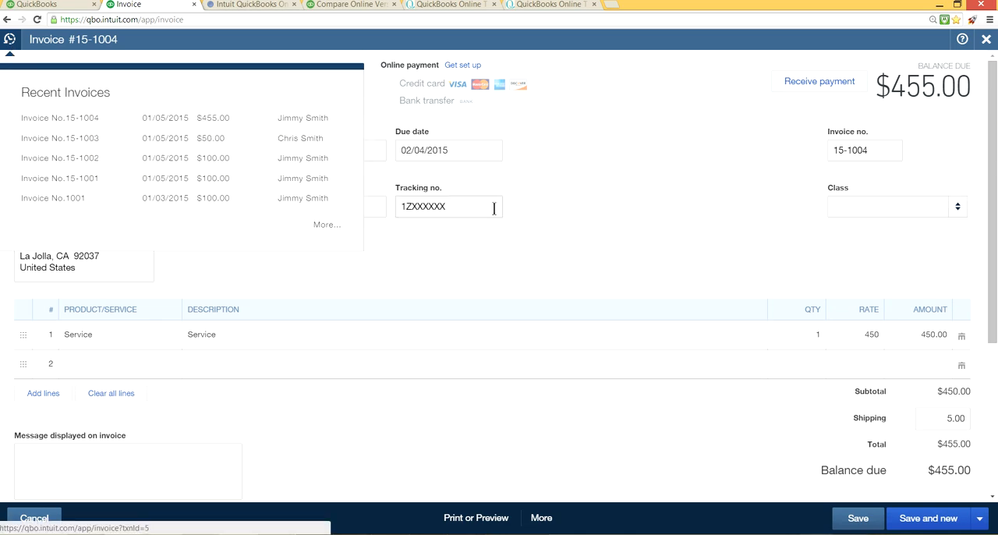
Step: Save and close the invoice
{"action": "left_click", "coordinate": [979, 519]}
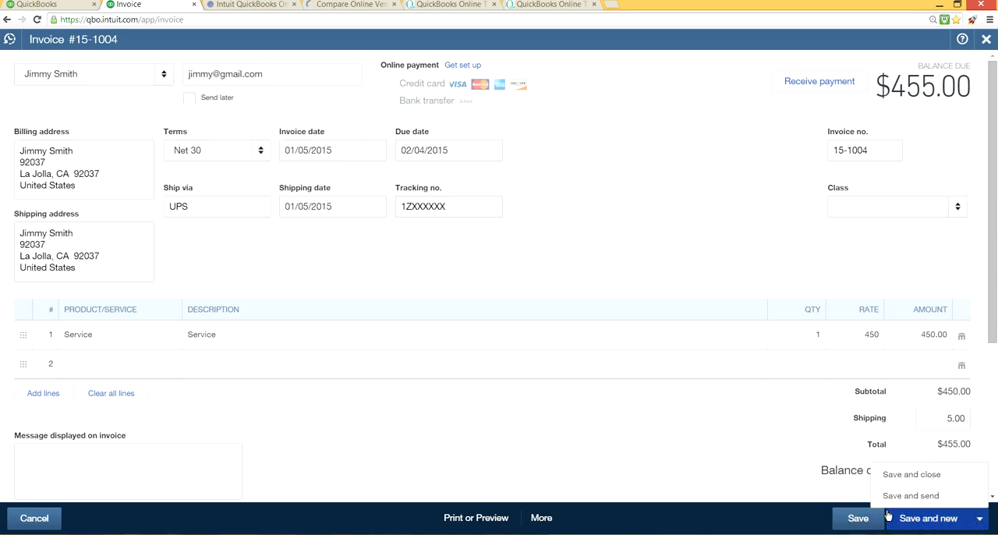
{"action": "left_click", "coordinate": [886, 477]}
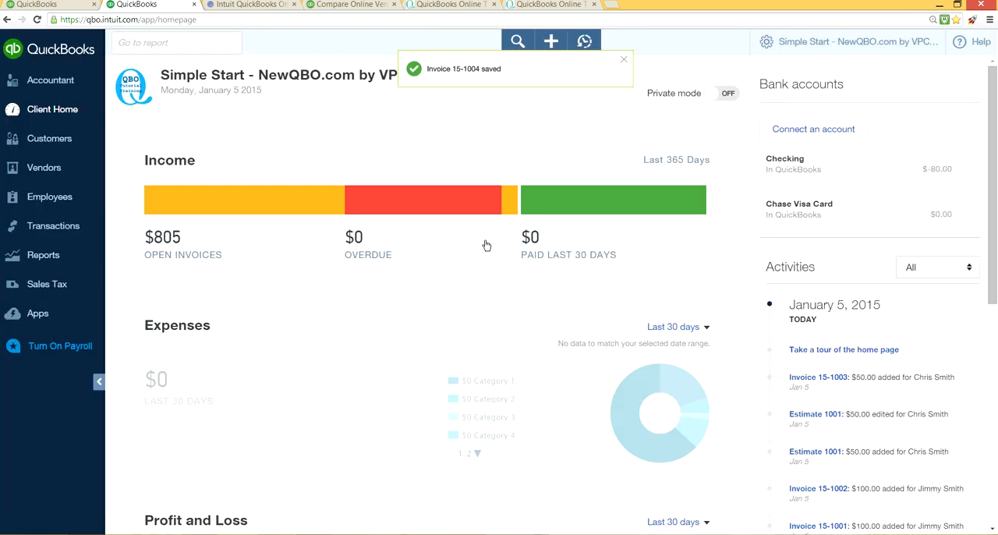
Step: Start a Receive Payment for the customer of invoice 15-1004 and set the payment method to Check
{"action": "left_click", "coordinate": [552, 44]}
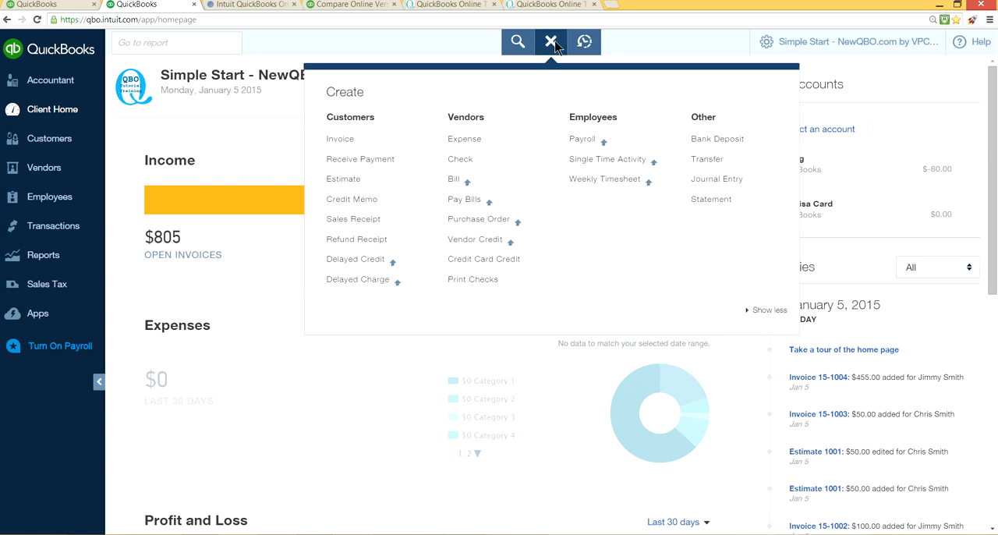
{"action": "left_click", "coordinate": [371, 160]}
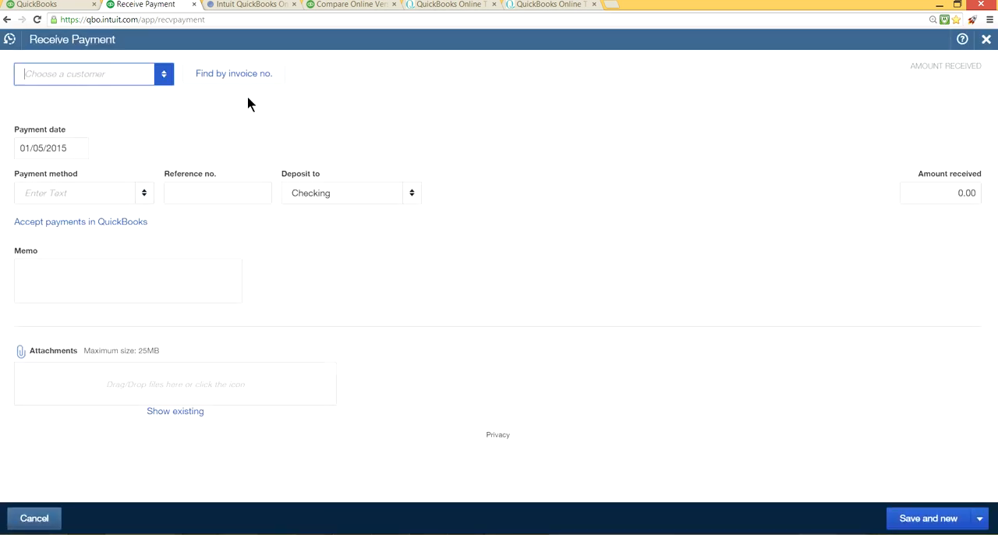
{"action": "left_click", "coordinate": [160, 73]}
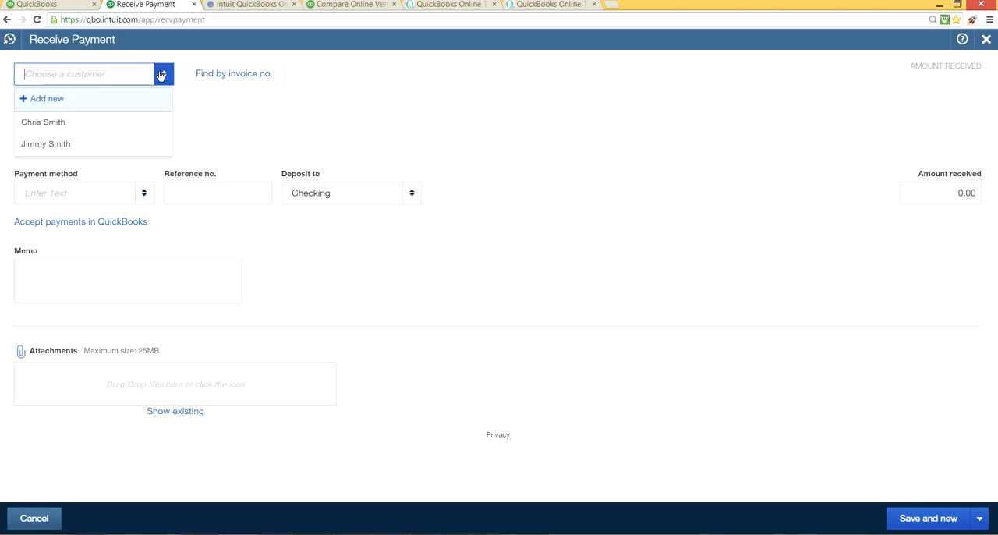
{"action": "left_click", "coordinate": [104, 146]}
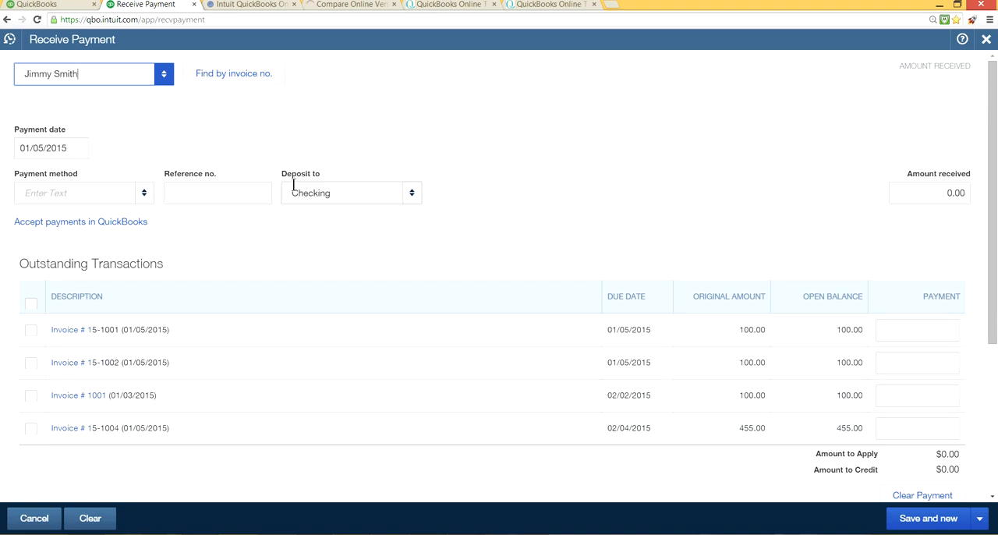
{"action": "left_click", "coordinate": [146, 199]}
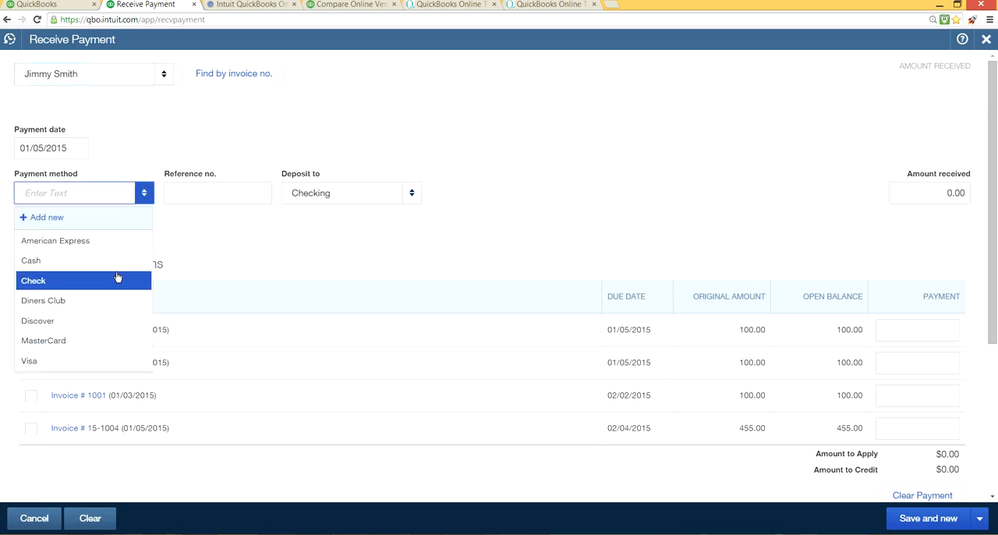
{"action": "left_click", "coordinate": [117, 279]}
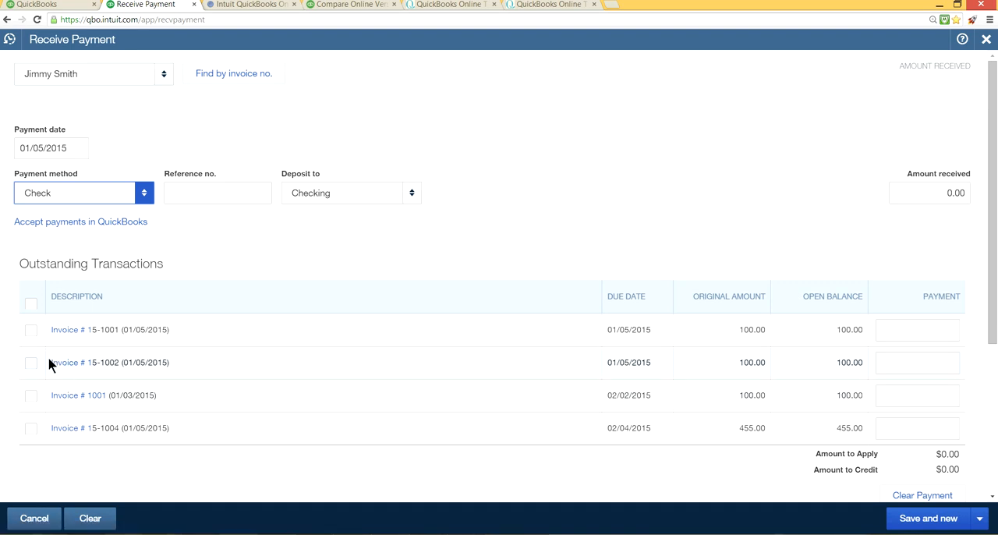
Step: Apply the payment to invoices 1001 and 15-1002 and enter 5789 as its reference number
{"action": "left_click", "coordinate": [32, 396]}
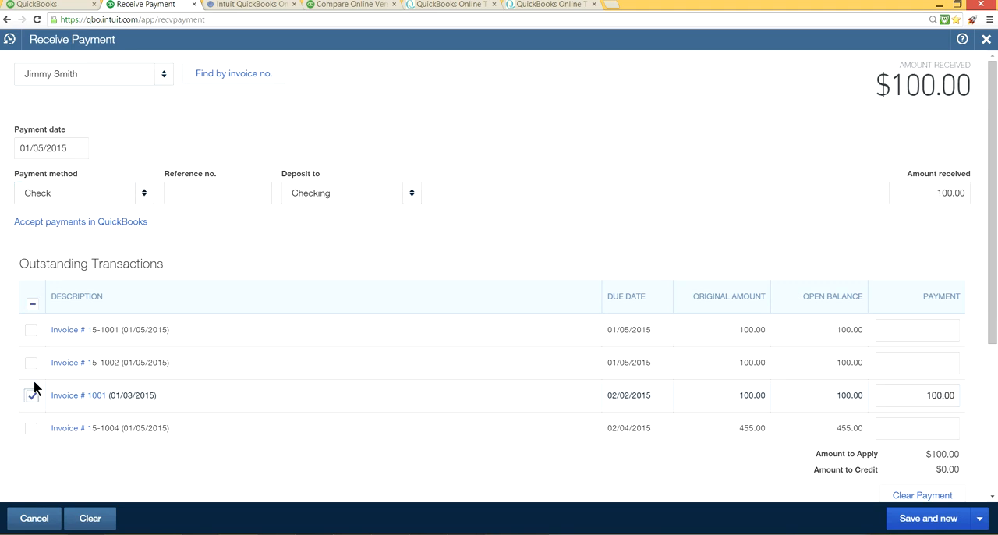
{"action": "left_click", "coordinate": [32, 363]}
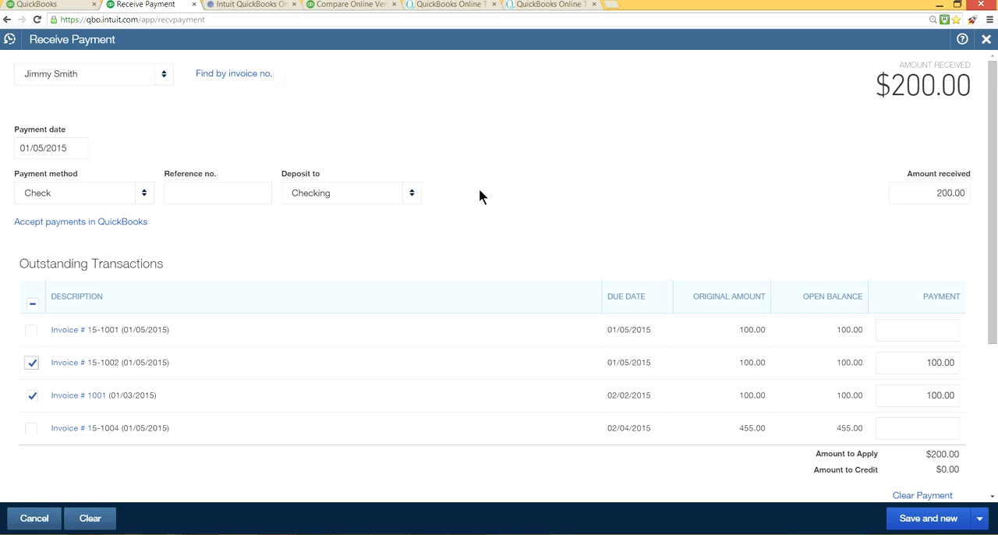
{"action": "left_click", "coordinate": [241, 192]}
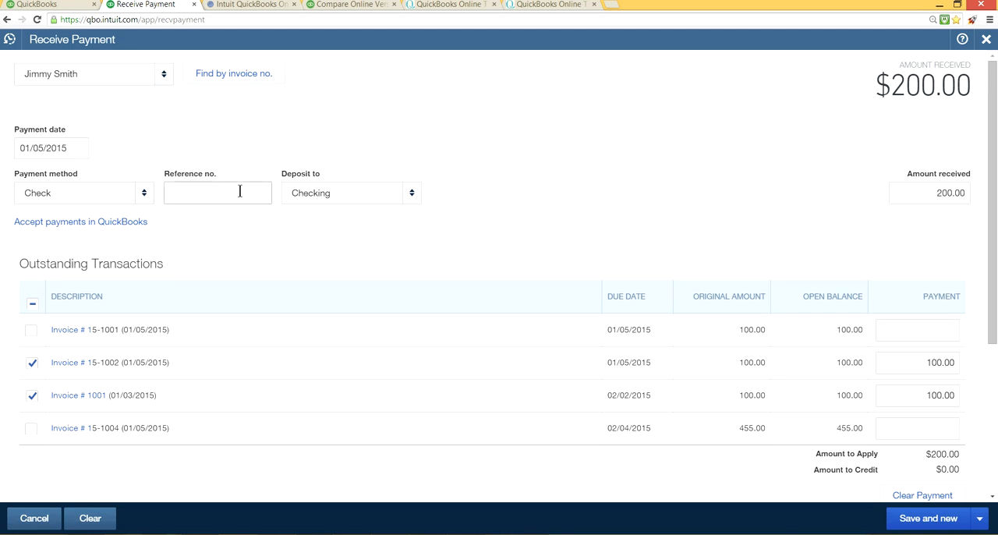
{"action": "type", "text": "5789"}
Step: Try Undeposited Funds and Checking in turn as the payment's deposit account
{"action": "left_click", "coordinate": [411, 195]}
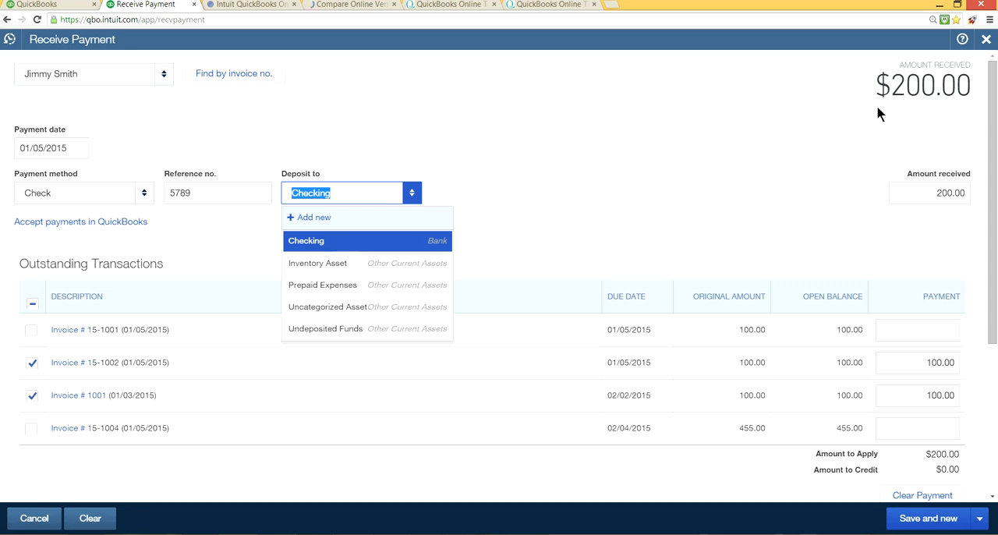
{"action": "left_click", "coordinate": [346, 334]}
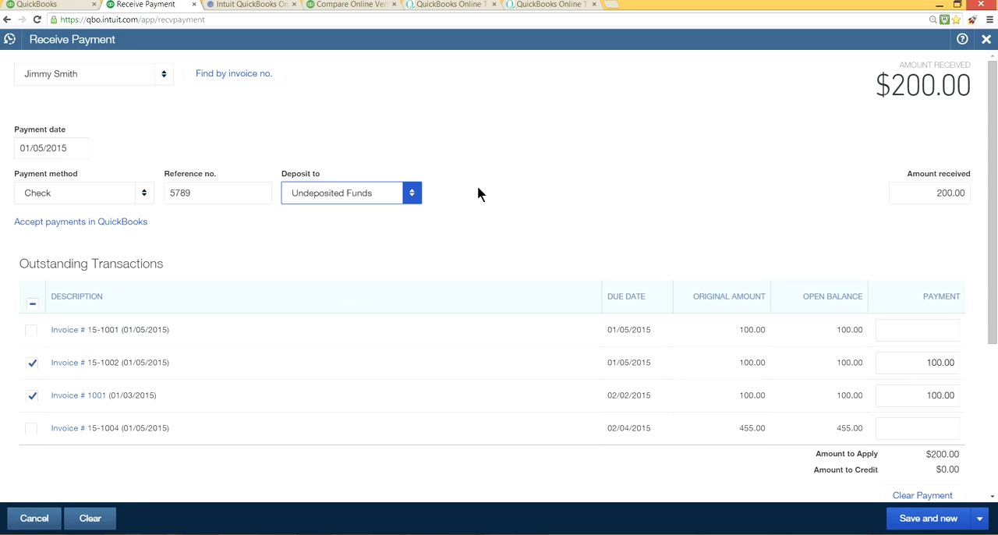
{"action": "left_click", "coordinate": [412, 194]}
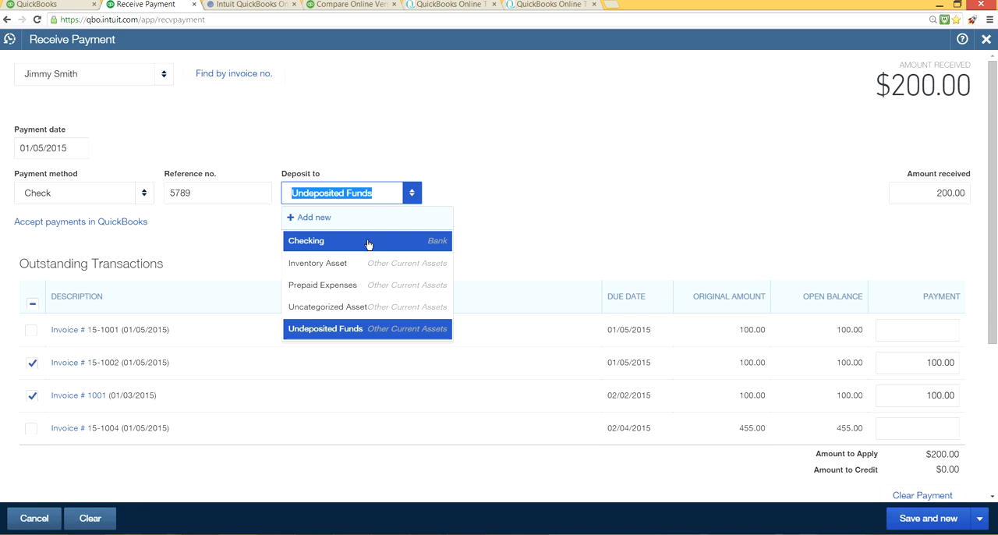
{"action": "left_click", "coordinate": [322, 330]}
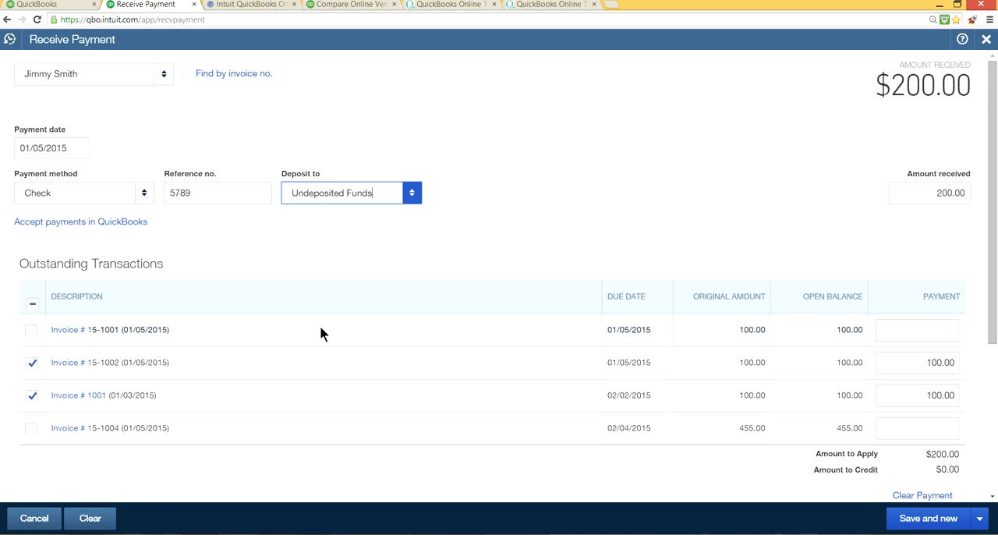
{"action": "left_click", "coordinate": [413, 194]}
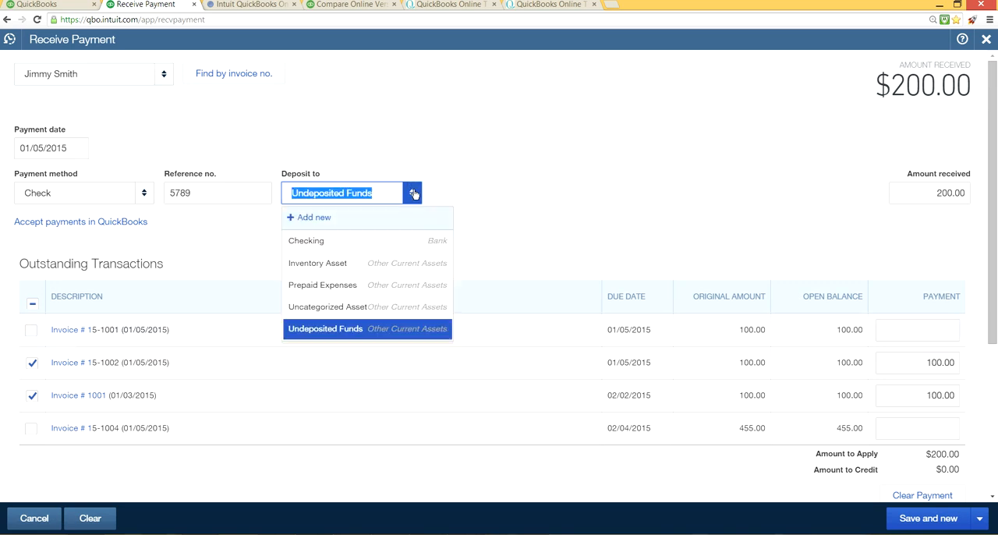
{"action": "left_click", "coordinate": [372, 241]}
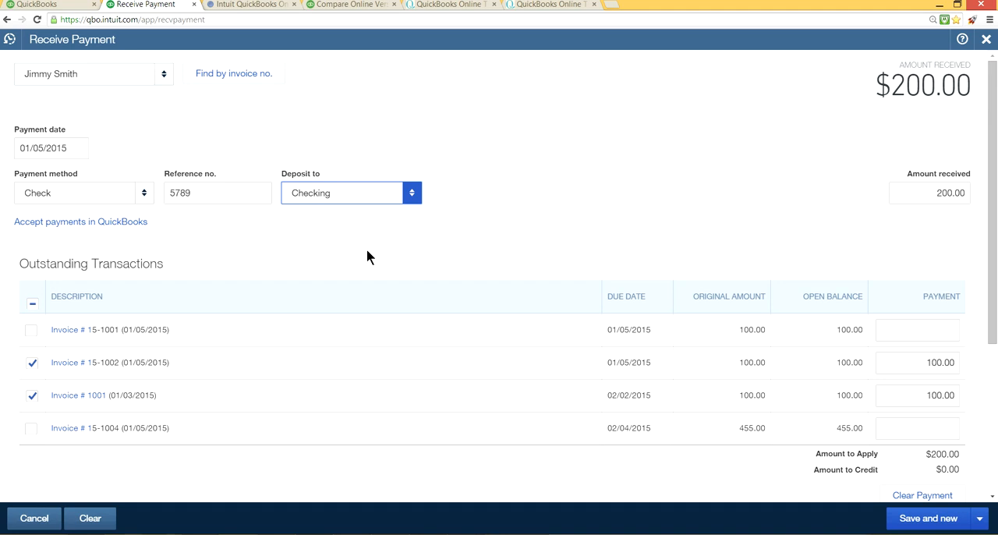
Step: Set the payment's deposit account to Undeposited Funds, save it and start a new payment
{"action": "left_click", "coordinate": [412, 197]}
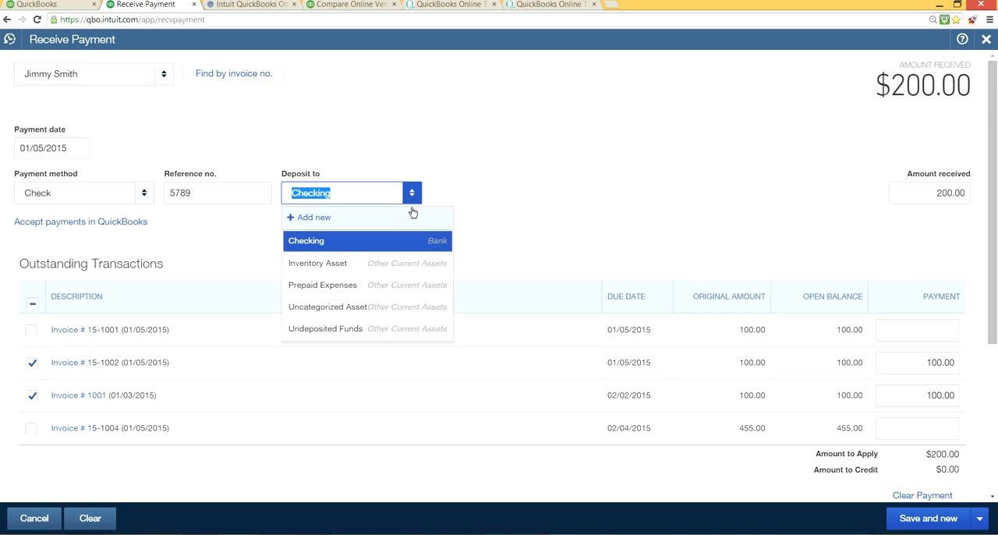
{"action": "left_click", "coordinate": [389, 331]}
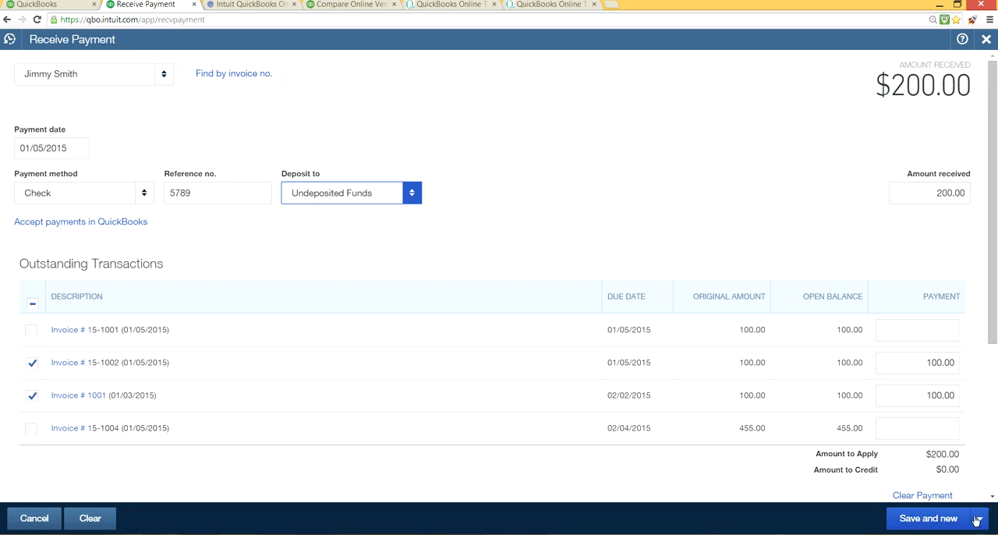
{"action": "left_click", "coordinate": [952, 521]}
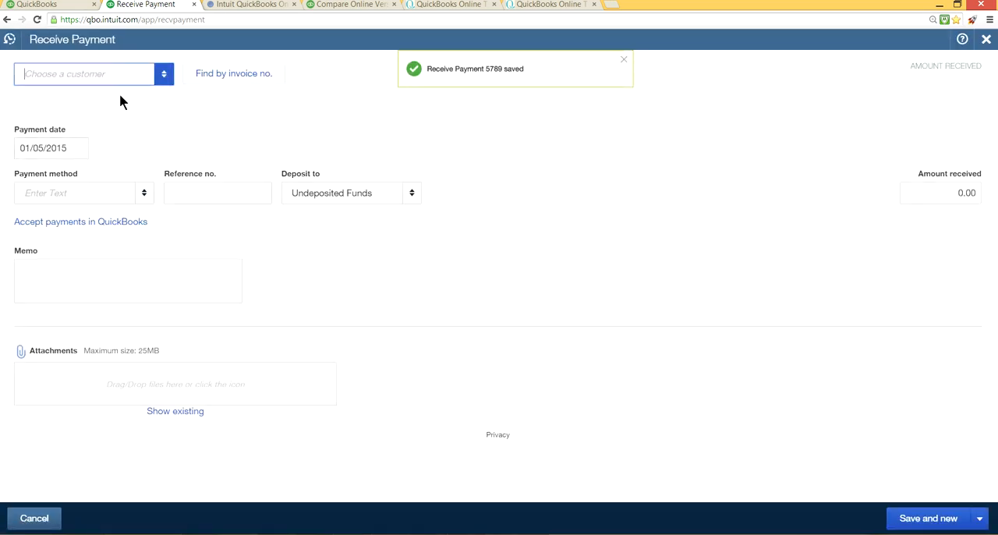
Step: Choose the other customer, apply the new payment to invoice 15-1003, and set the payment method to Check
{"action": "left_click", "coordinate": [164, 74]}
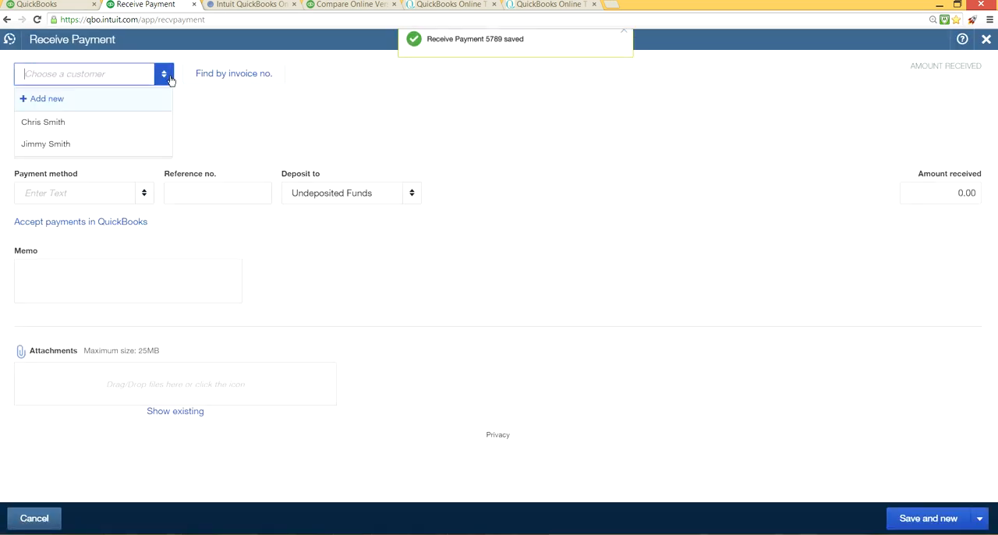
{"action": "left_click", "coordinate": [79, 124]}
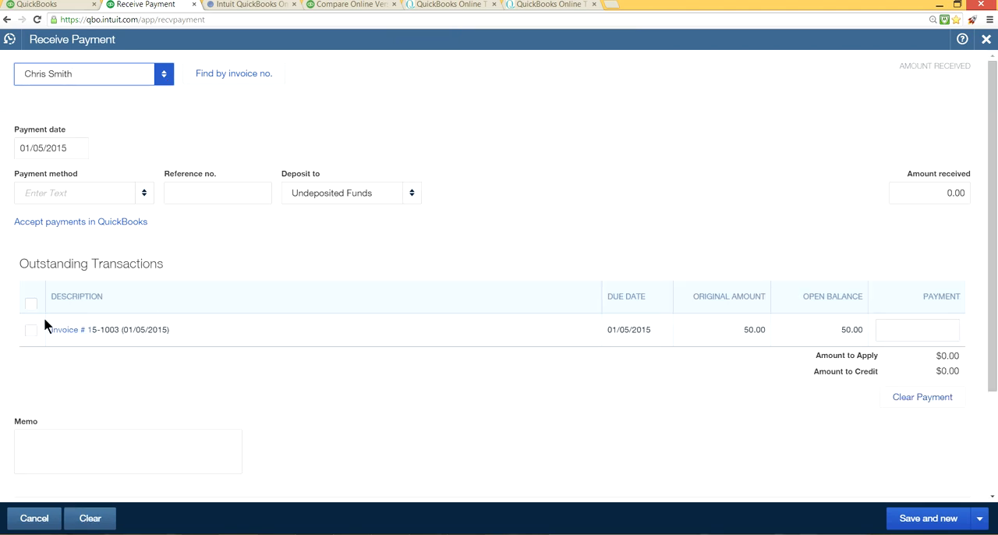
{"action": "left_click", "coordinate": [34, 331]}
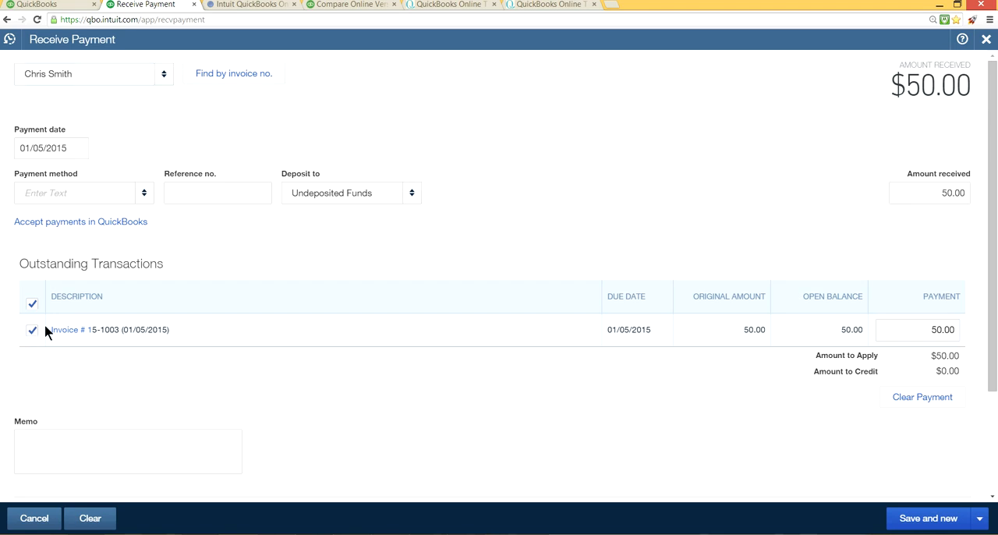
{"action": "left_click", "coordinate": [136, 193]}
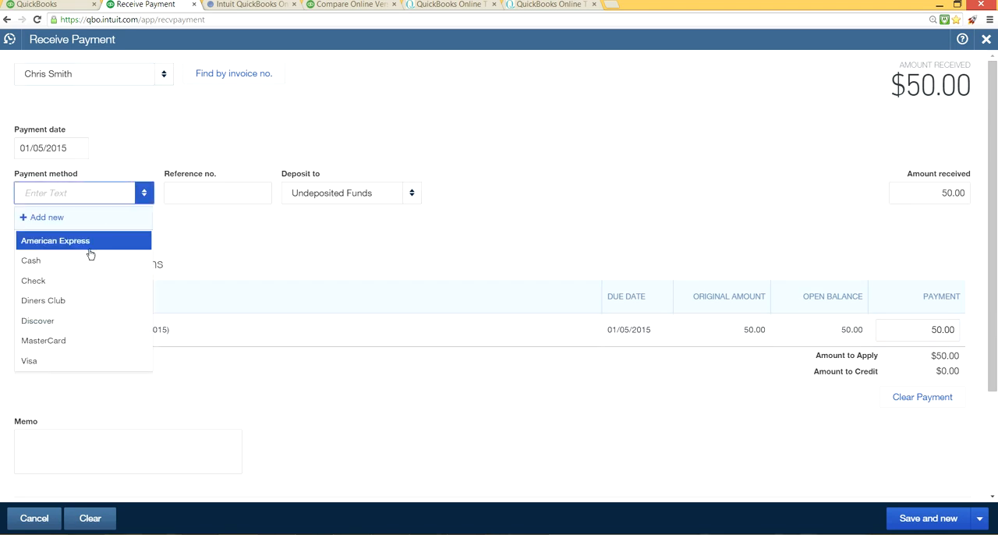
{"action": "left_click", "coordinate": [80, 282]}
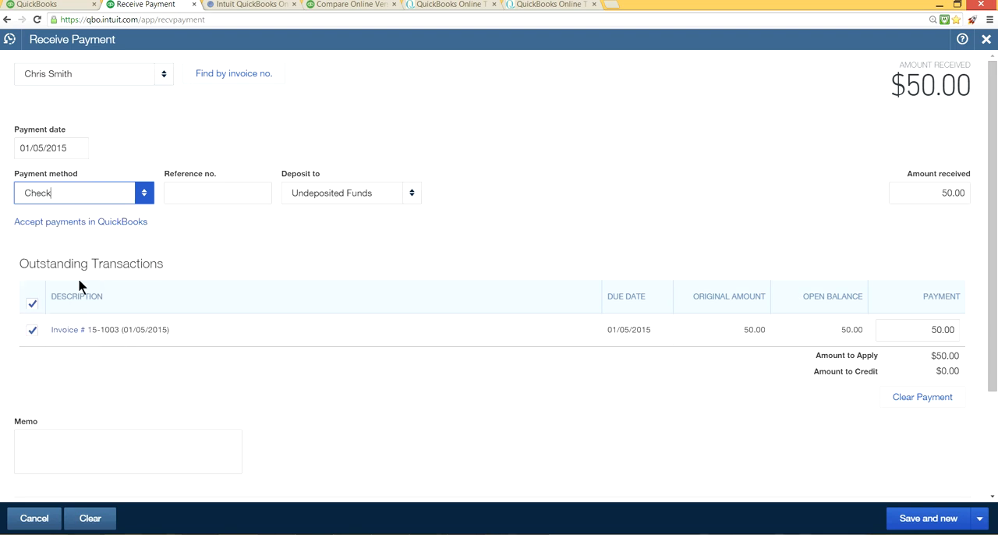
Step: Enter 56789 as the payment's reference number, keep Undeposited Funds as the deposit account, and save and close it
{"action": "left_click", "coordinate": [216, 195]}
{"action": "type", "text": "56789"}
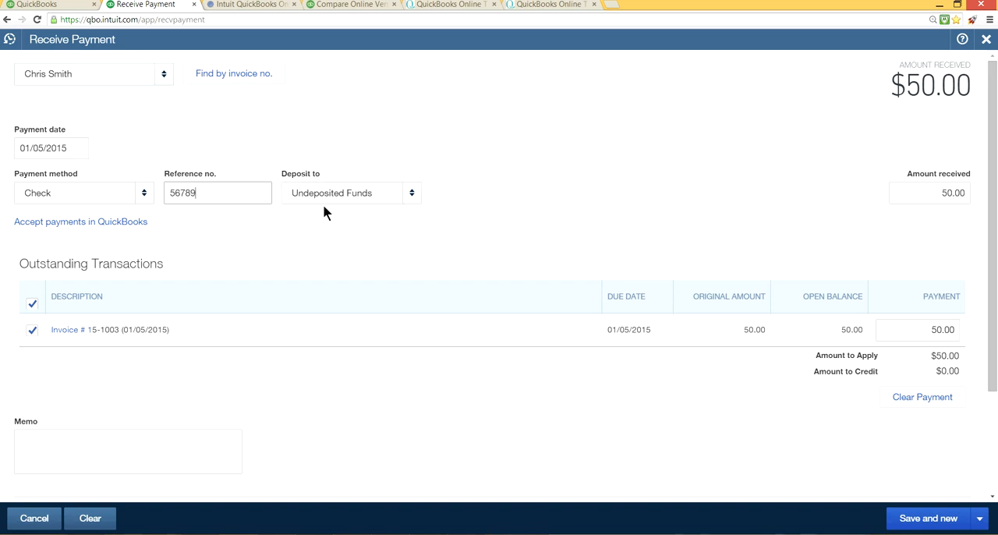
{"action": "left_click", "coordinate": [412, 199]}
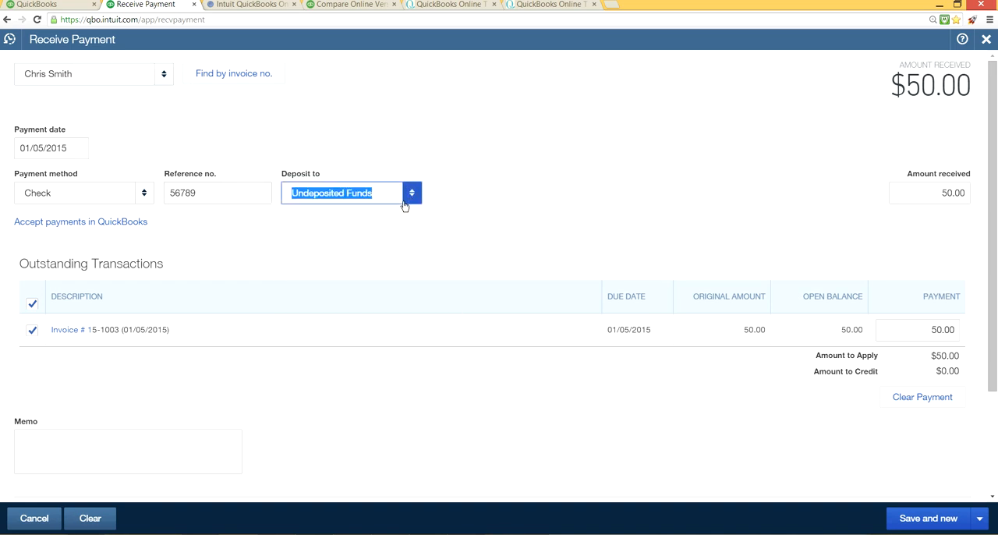
{"action": "left_click", "coordinate": [333, 216]}
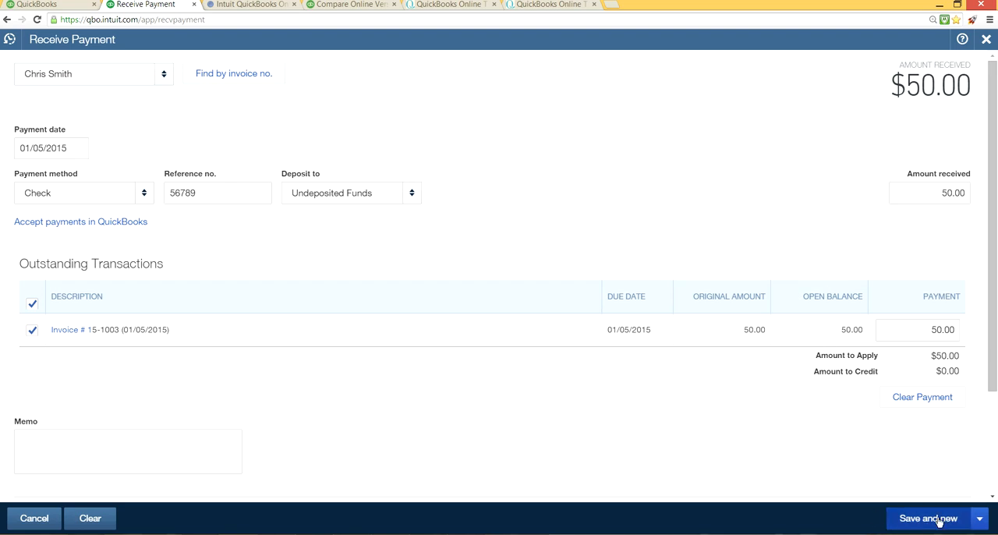
{"action": "left_click", "coordinate": [979, 522]}
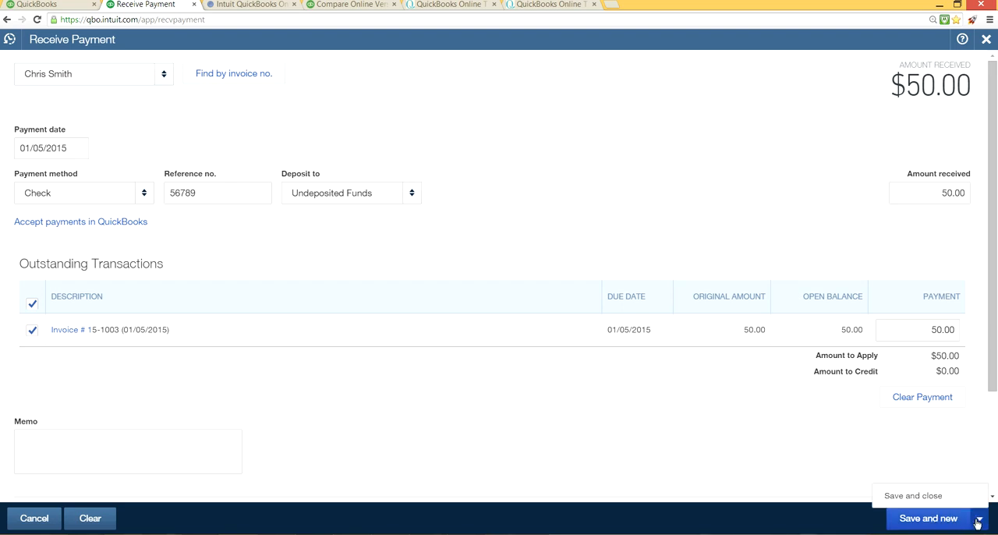
{"action": "left_click", "coordinate": [947, 497]}
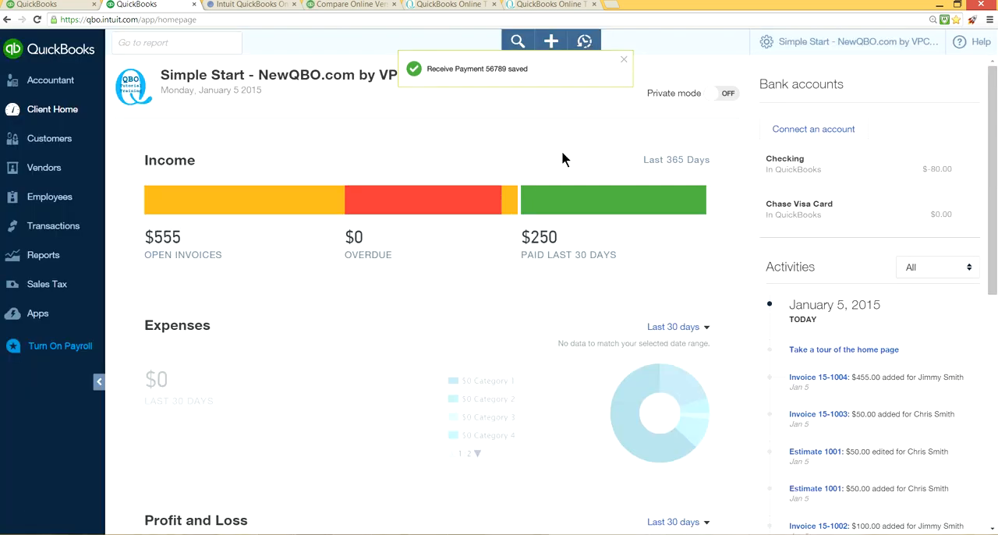
Step: Start a bank deposit, include both existing customer payments, and keep Checking as the deposit account
{"action": "left_click", "coordinate": [554, 41]}
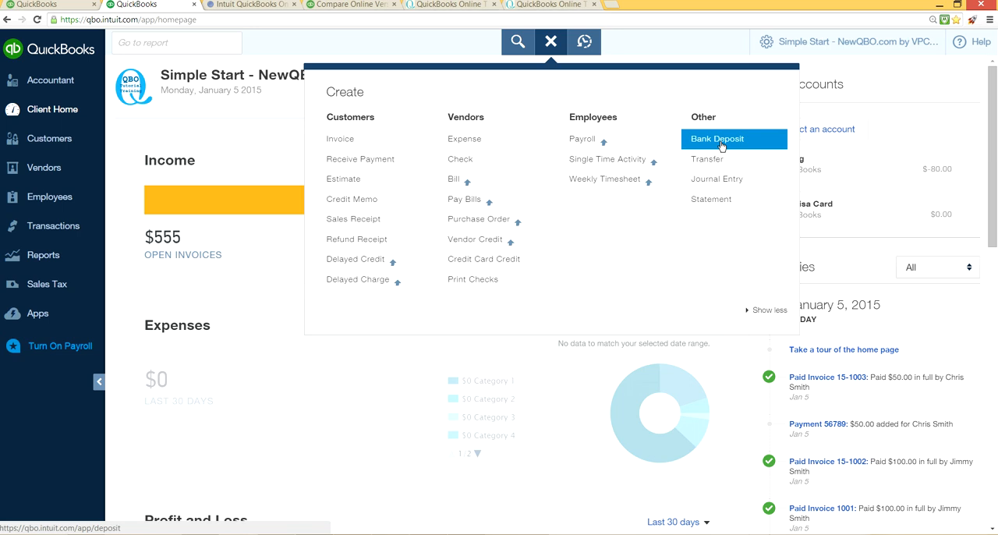
{"action": "left_click", "coordinate": [721, 146]}
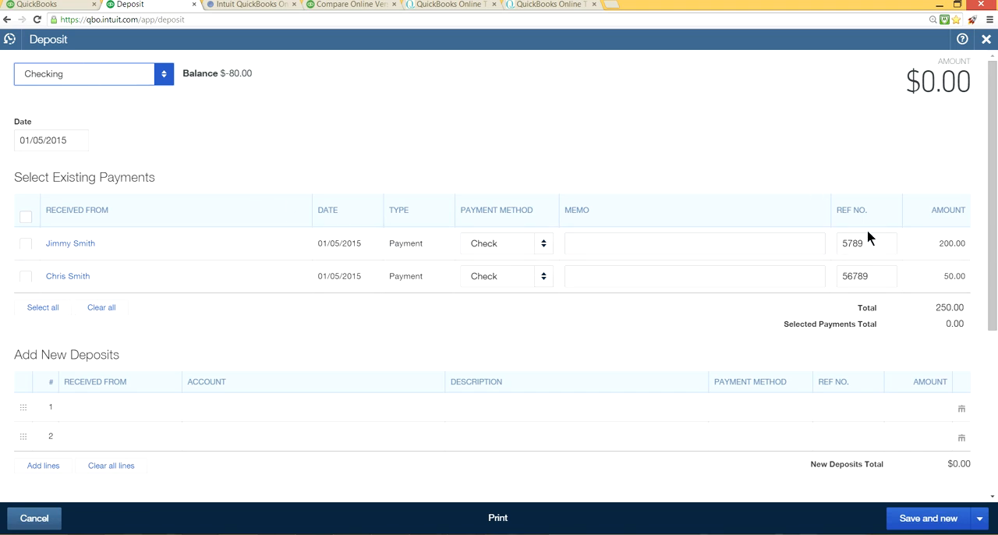
{"action": "left_click", "coordinate": [27, 219]}
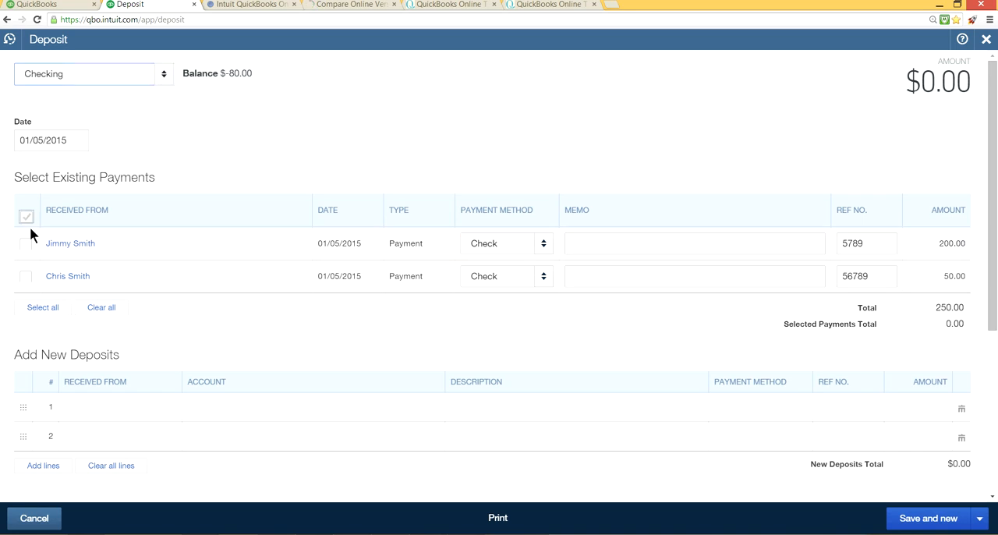
{"action": "left_click", "coordinate": [27, 218]}
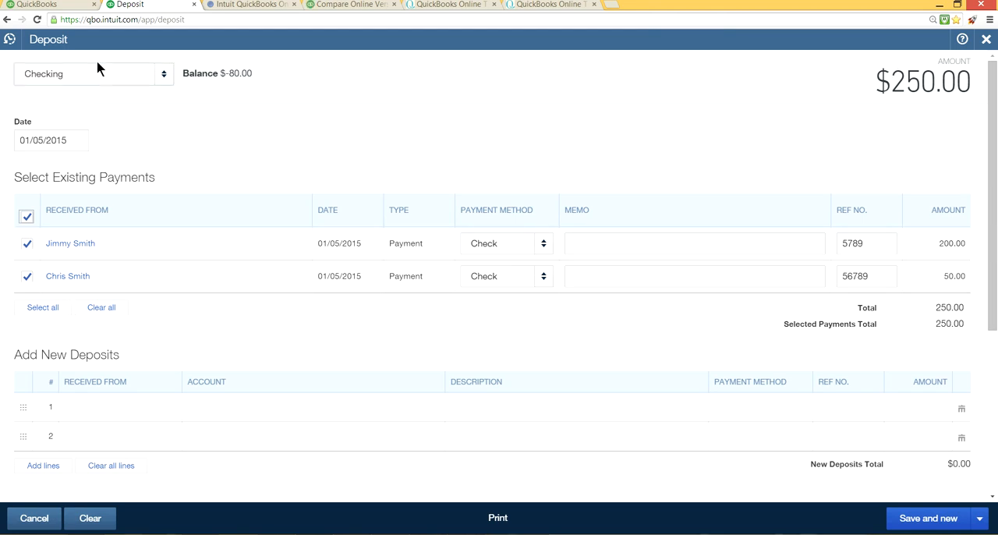
{"action": "left_click", "coordinate": [164, 76]}
{"action": "left_click", "coordinate": [164, 76]}
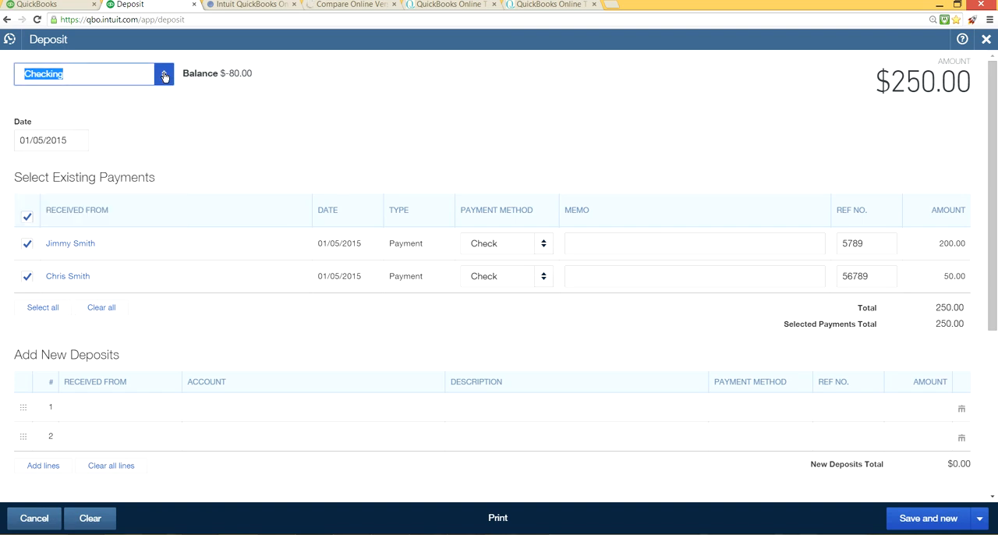
{"action": "left_click", "coordinate": [92, 81]}
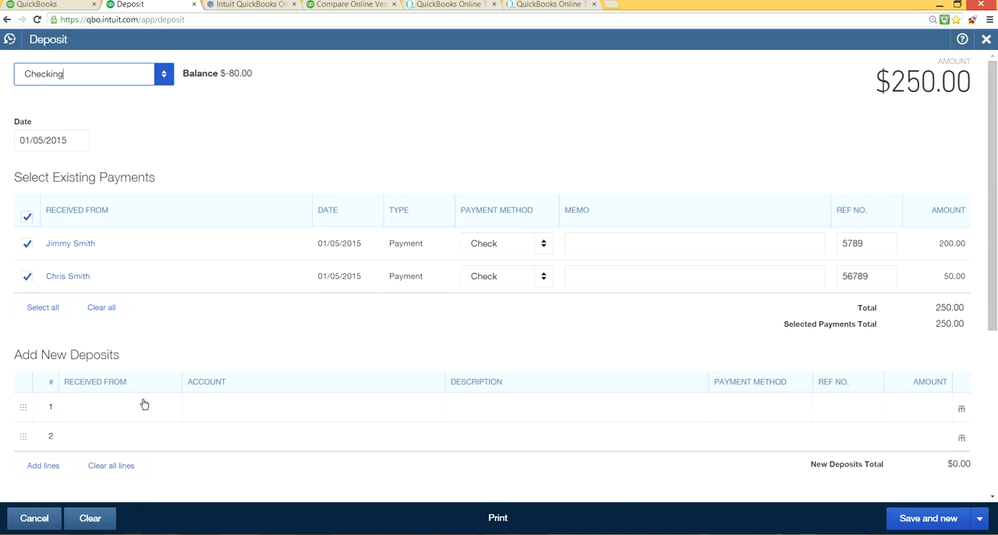
Step: Add a new deposit line to the bank deposit with Bank Charges as its account
{"action": "left_click", "coordinate": [234, 418]}
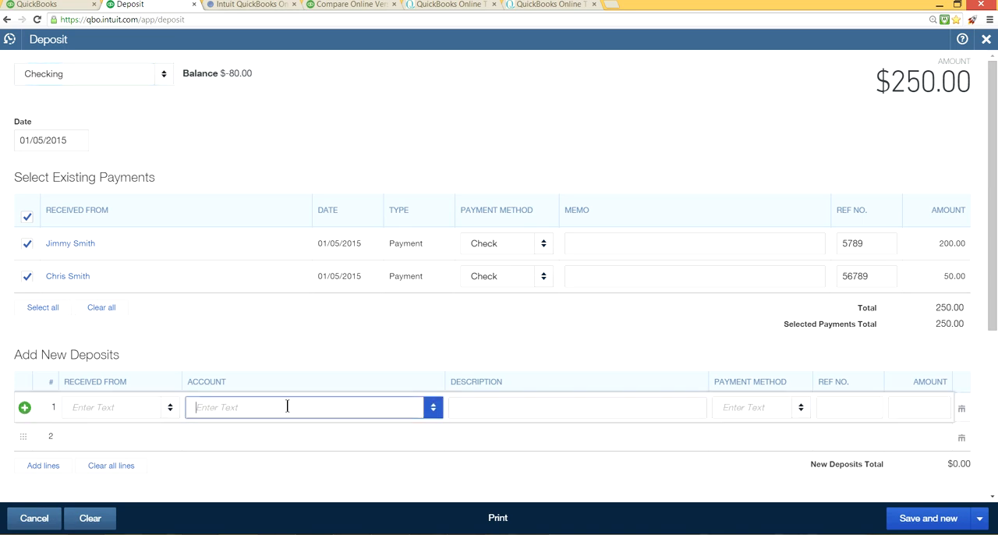
{"action": "left_click", "coordinate": [432, 408]}
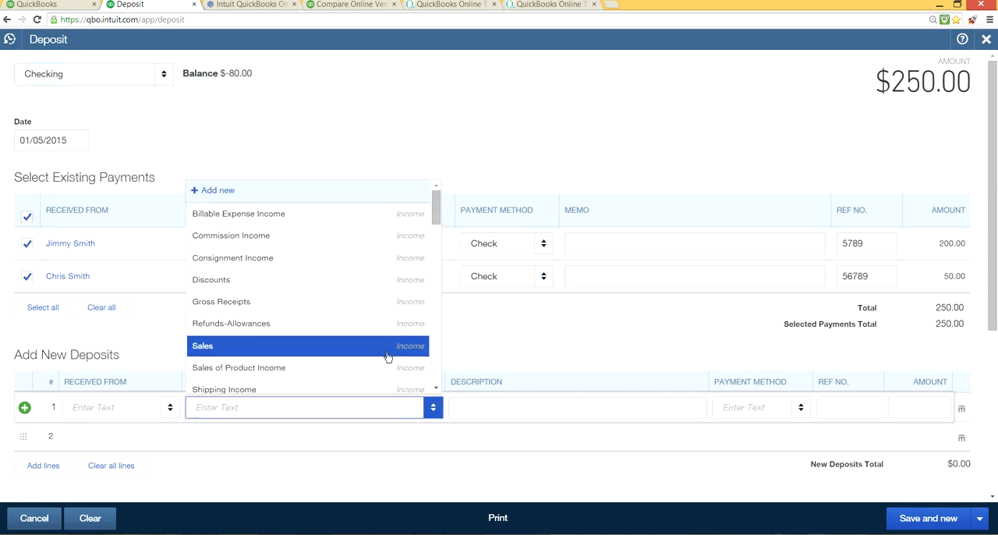
{"action": "scroll", "coordinate": [387, 353], "scroll_direction": "down", "scroll_amount": 2}
{"action": "scroll", "coordinate": [388, 353], "scroll_direction": "down", "scroll_amount": 5}
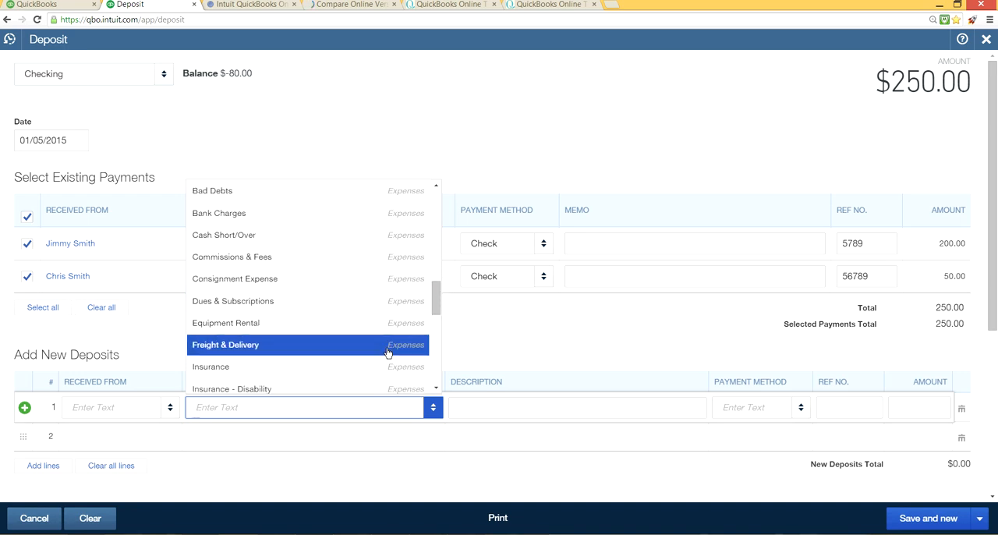
{"action": "scroll", "coordinate": [388, 353], "scroll_direction": "down", "scroll_amount": 3}
{"action": "scroll", "coordinate": [387, 353], "scroll_direction": "down", "scroll_amount": 3}
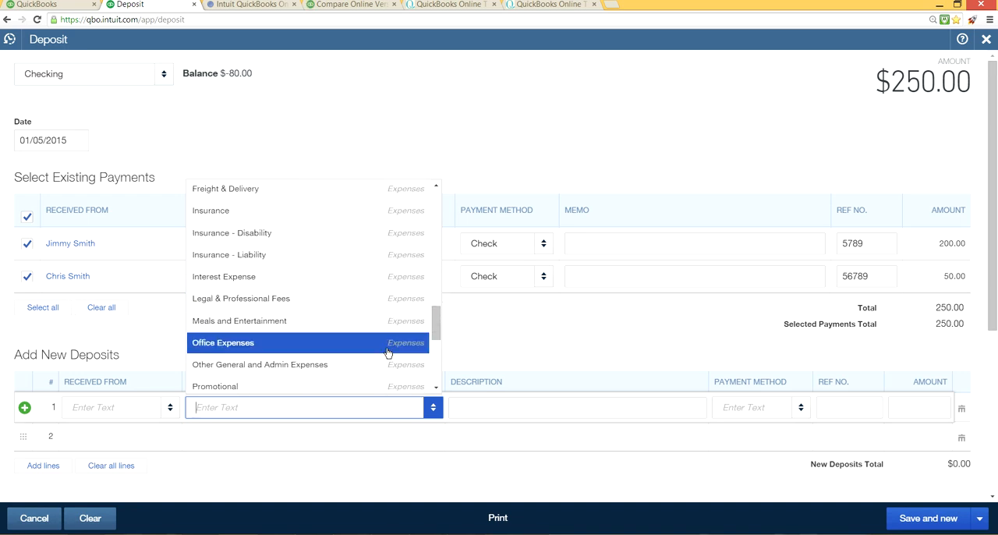
{"action": "scroll", "coordinate": [387, 353], "scroll_direction": "down", "scroll_amount": 4}
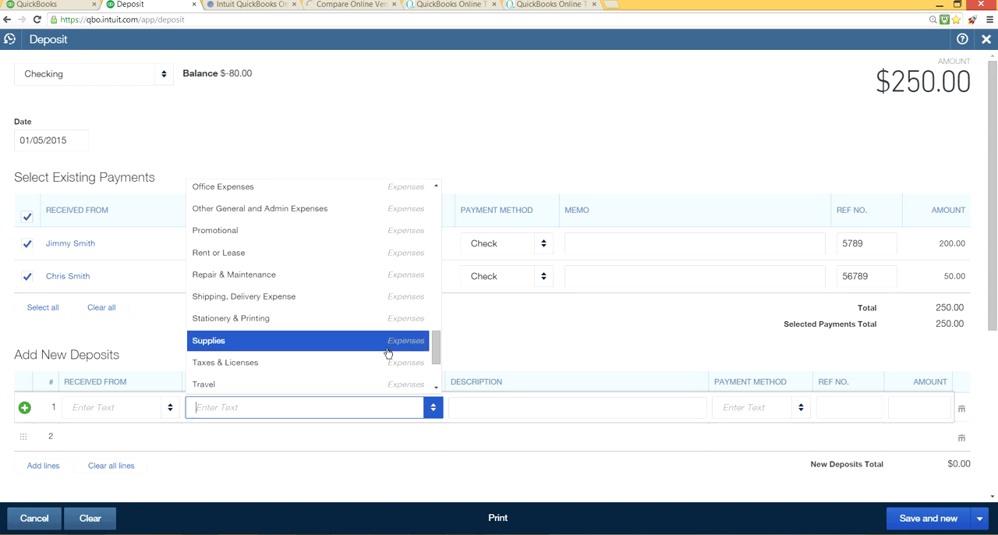
{"action": "scroll", "coordinate": [387, 352], "scroll_direction": "up", "scroll_amount": 5}
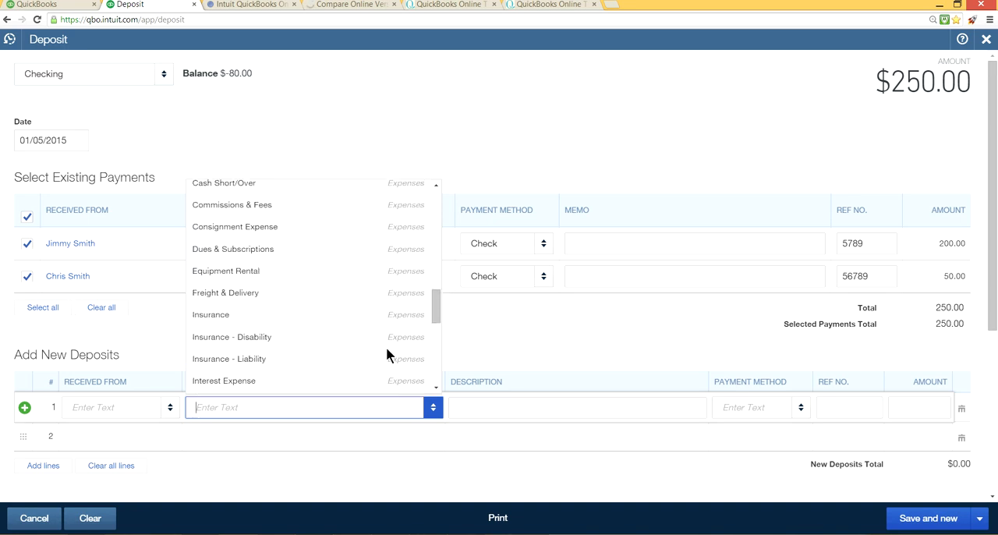
{"action": "scroll", "coordinate": [386, 349], "scroll_direction": "up", "scroll_amount": 1}
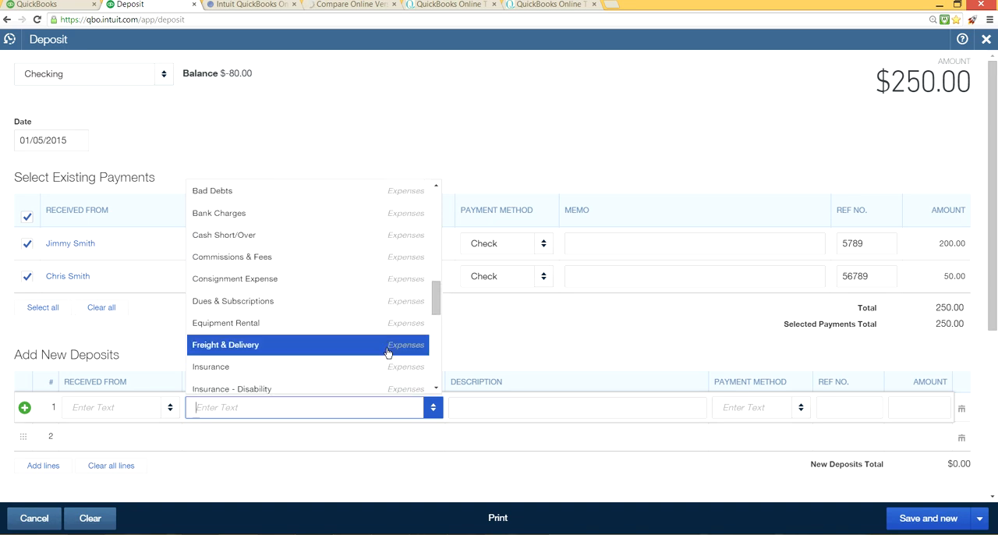
{"action": "left_click", "coordinate": [353, 220]}
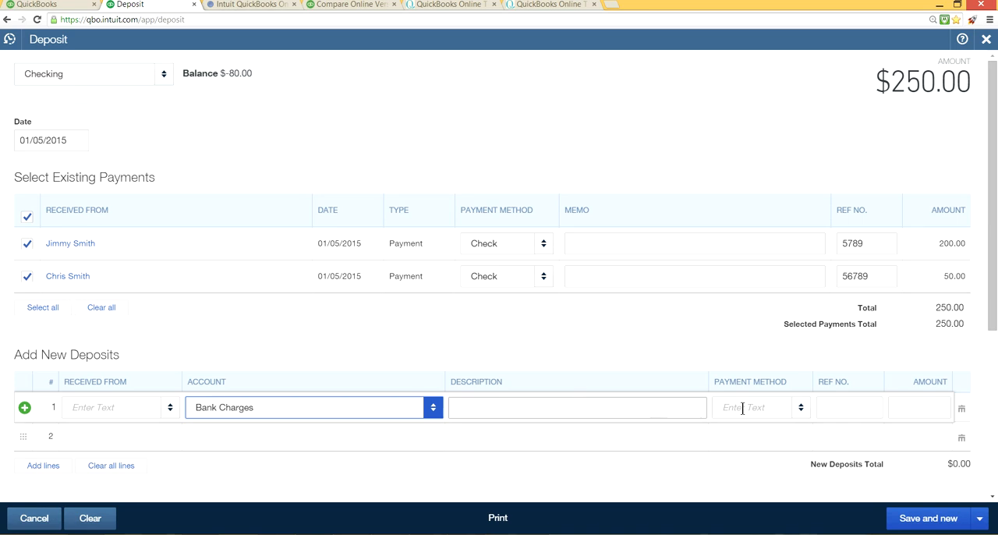
Step: Set the Bank Charges line's amount to -5.00
{"action": "left_click", "coordinate": [910, 408]}
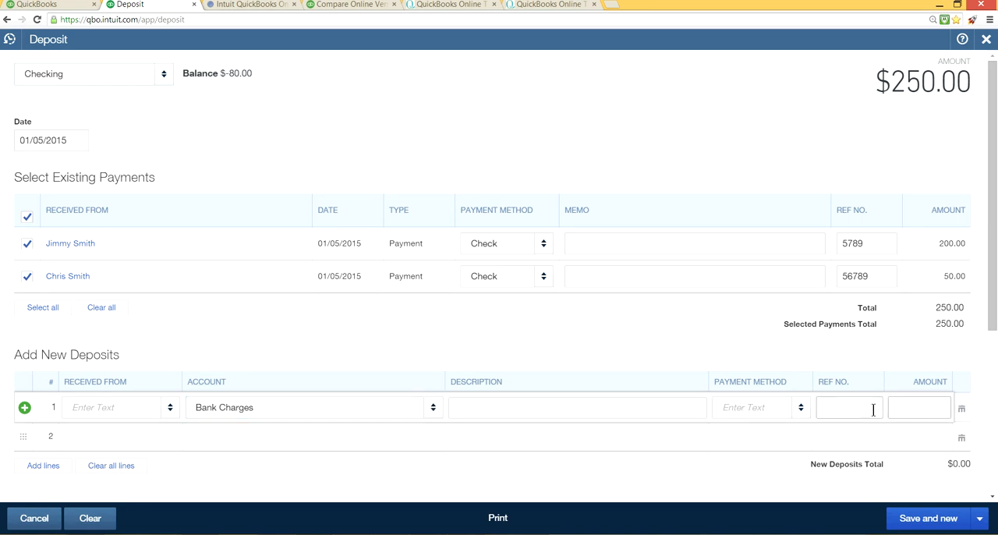
{"action": "type", "text": "-5."}
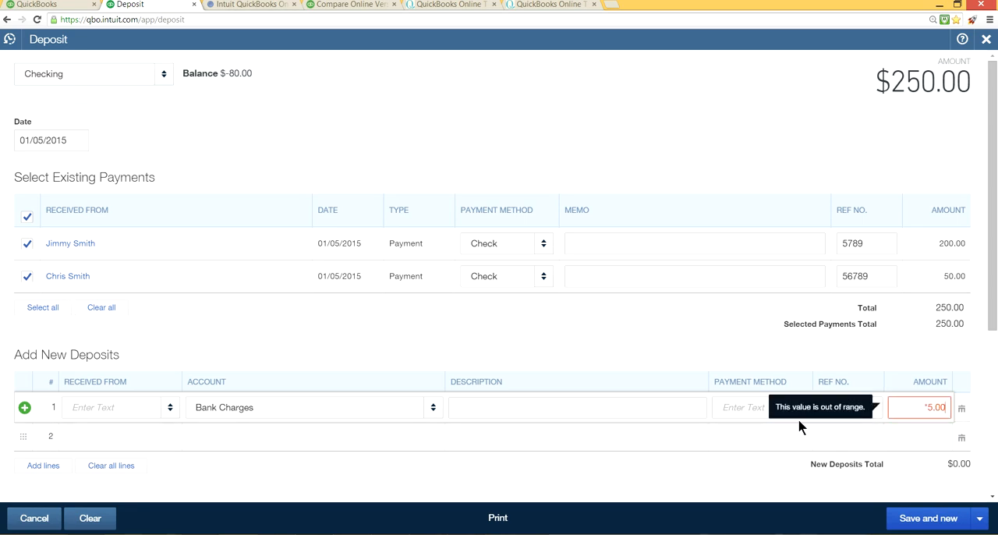
{"action": "key", "text": "BackSpace"}
{"action": "key", "text": "BackSpace"}
{"action": "key", "text": "BackSpace"}
{"action": "key", "text": "BackSpace"}
{"action": "key", "text": "BackSpace"}
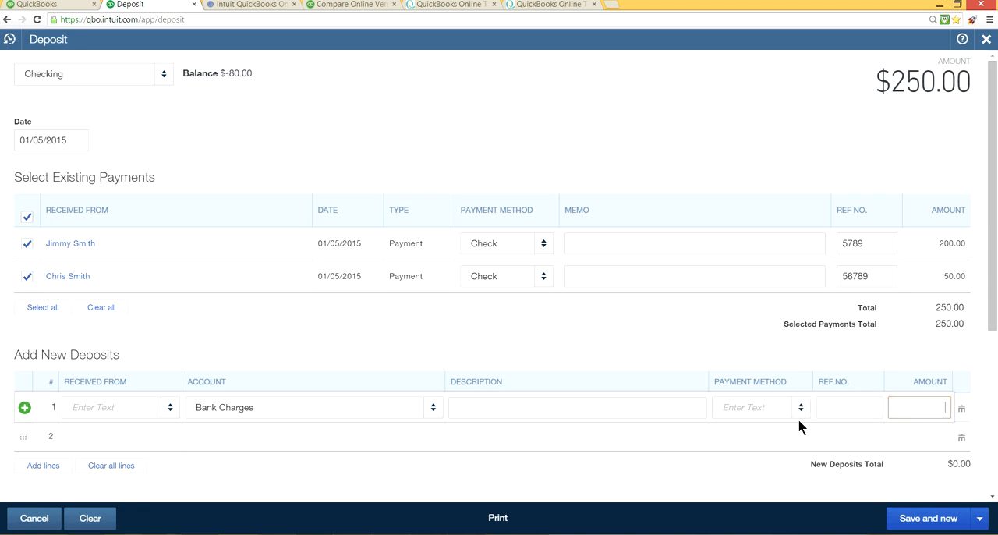
{"action": "type", "text": "-5.00"}
{"action": "key", "text": "Tab"}
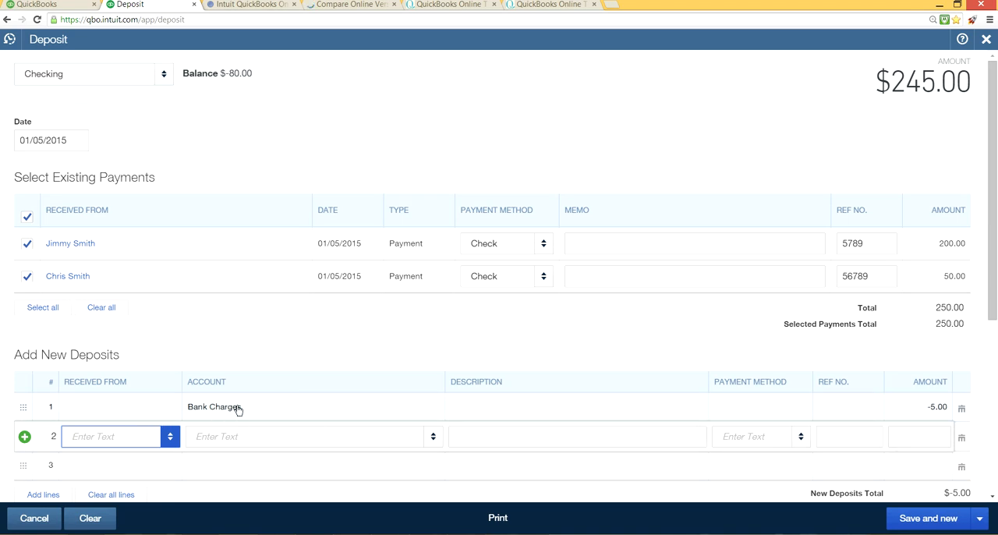
Step: Delete the Bank Charges line from the deposit, and save and close the deposit
{"action": "left_click", "coordinate": [109, 404]}
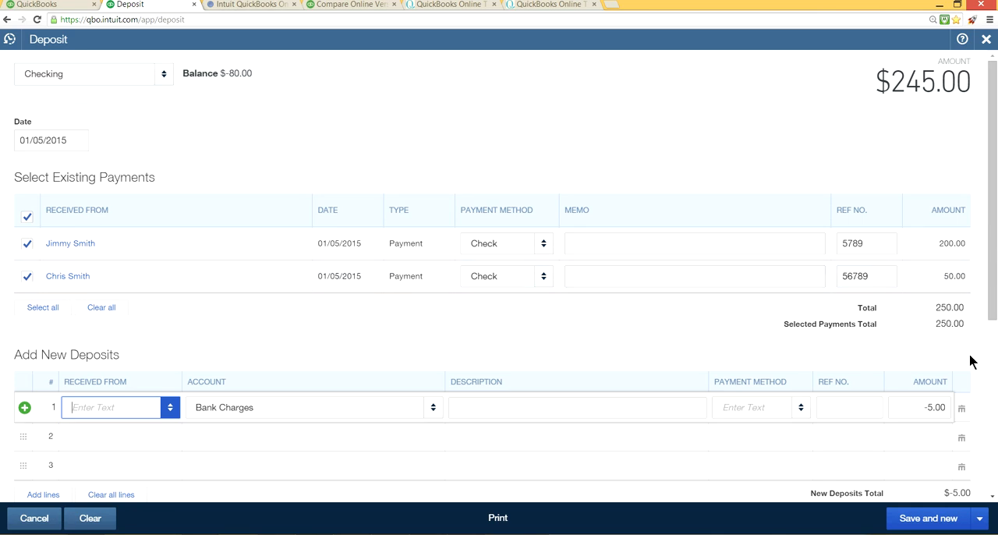
{"action": "left_click", "coordinate": [962, 410]}
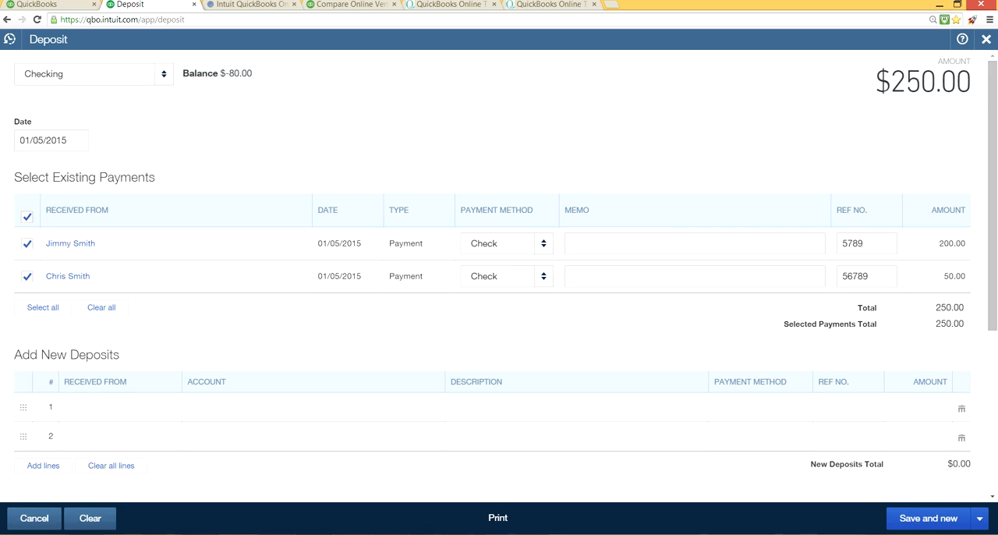
{"action": "left_click", "coordinate": [980, 520]}
{"action": "left_click", "coordinate": [928, 497]}
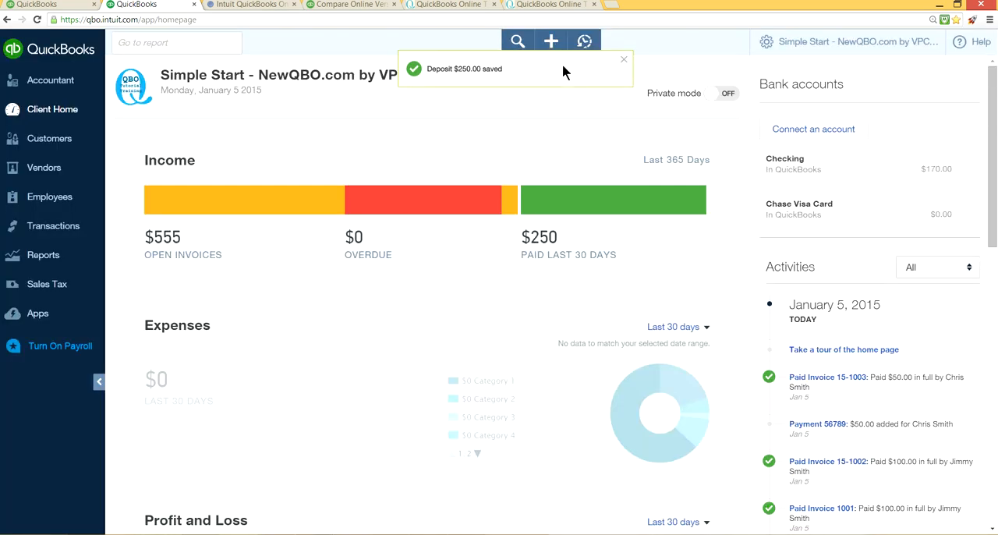
Step: Open the Checking account's register from the chart of accounts to examine the recorded deposit
{"action": "left_click", "coordinate": [794, 44]}
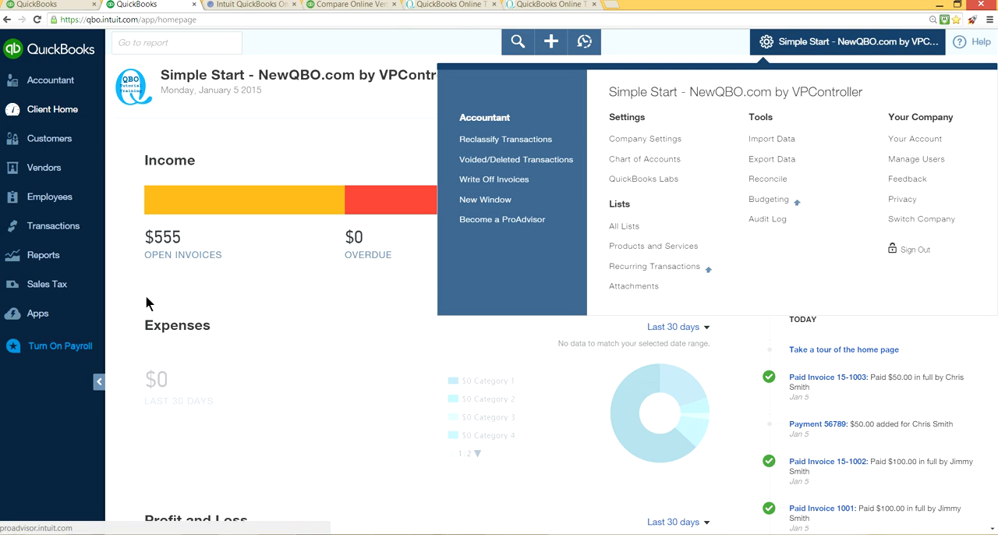
{"action": "mouse_move", "coordinate": [57, 231]}
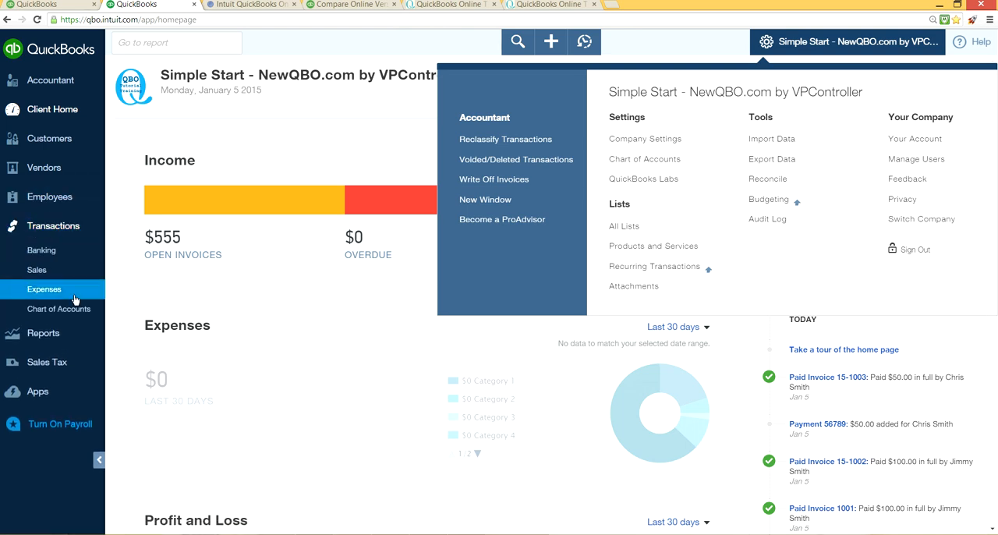
{"action": "left_click", "coordinate": [58, 309]}
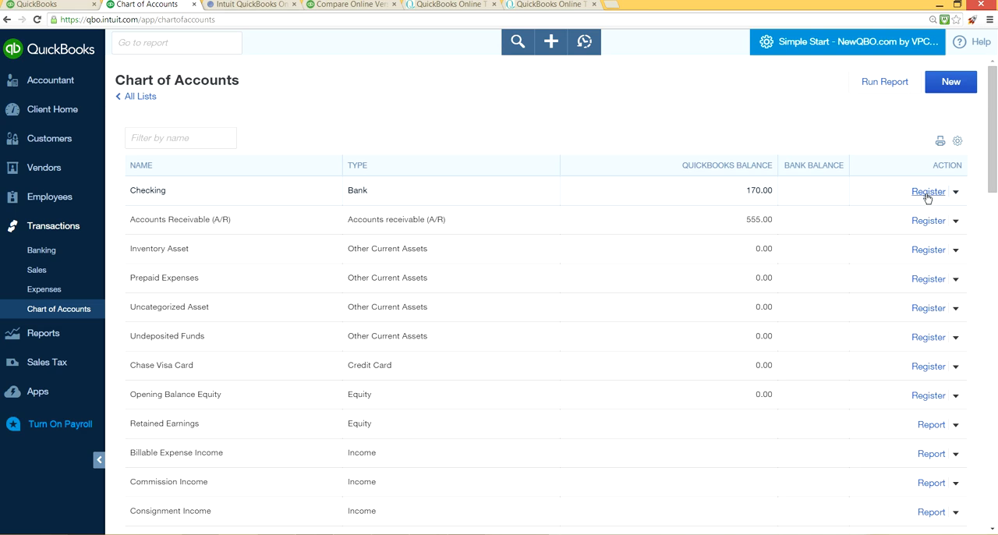
{"action": "left_click", "coordinate": [927, 193]}
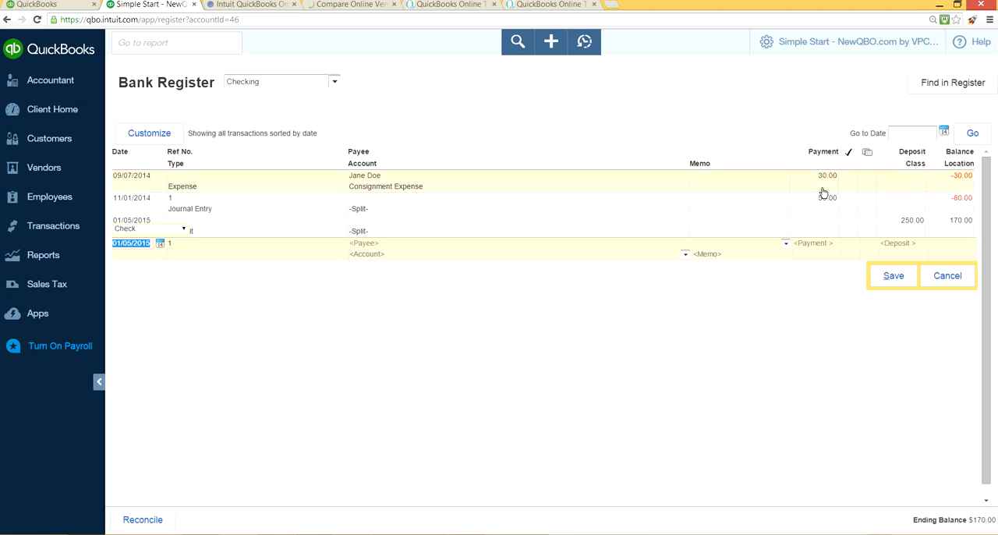
Step: Create a new estimate and choose the customer for it
{"action": "left_click", "coordinate": [858, 41]}
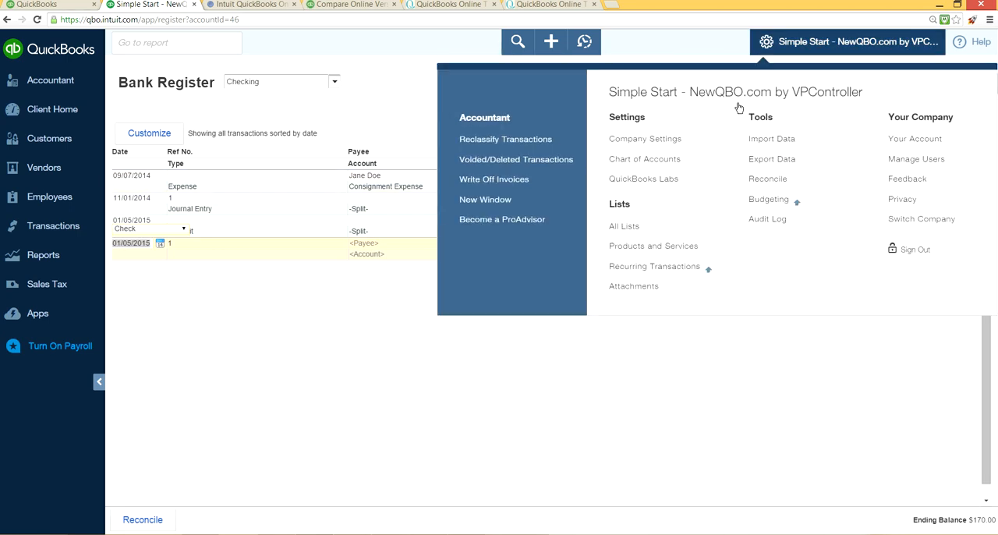
{"action": "left_click", "coordinate": [555, 47]}
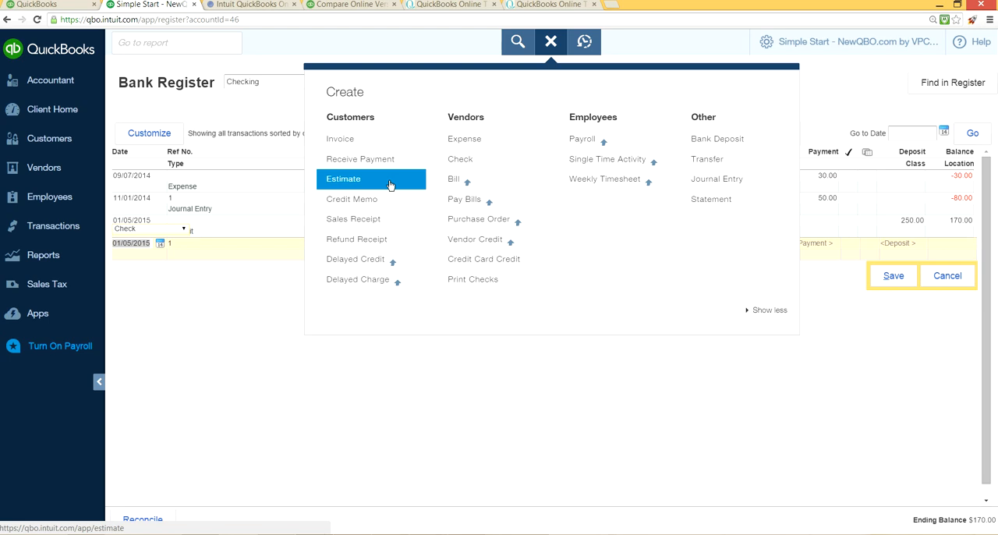
{"action": "left_click", "coordinate": [390, 185]}
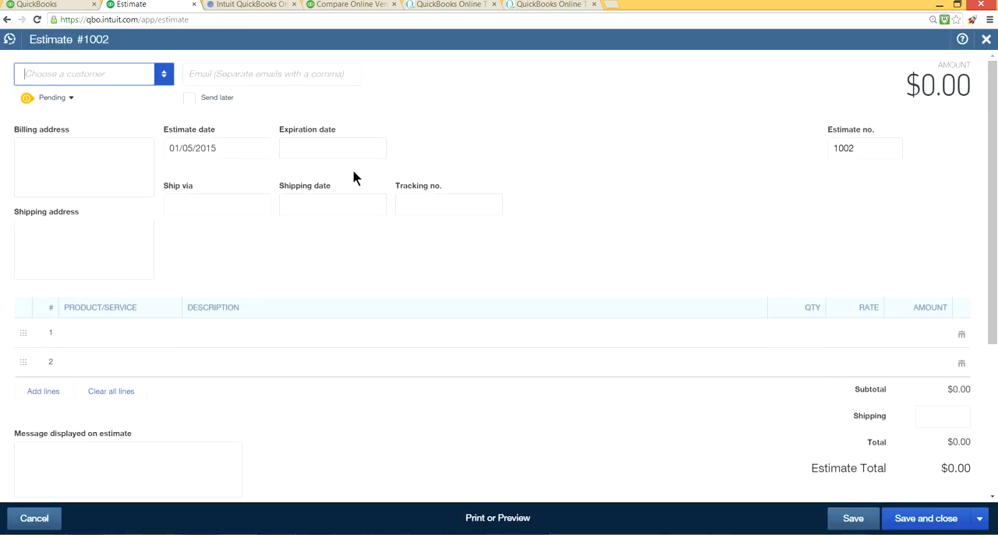
{"action": "left_click", "coordinate": [163, 79]}
{"action": "left_click", "coordinate": [121, 145]}
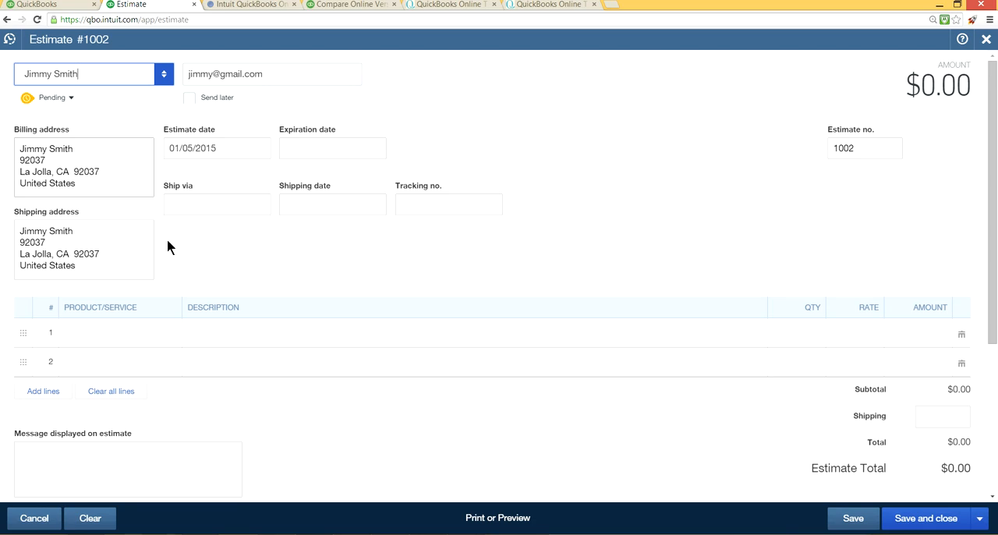
Step: Add Product B on the estimate's first line and set its rate to 5000.00
{"action": "left_click", "coordinate": [128, 343]}
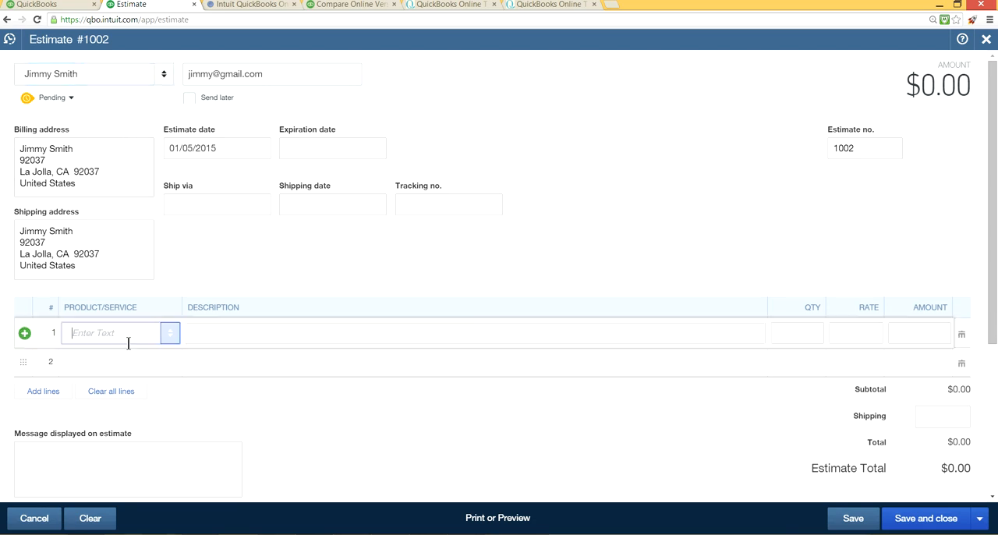
{"action": "left_click", "coordinate": [170, 334]}
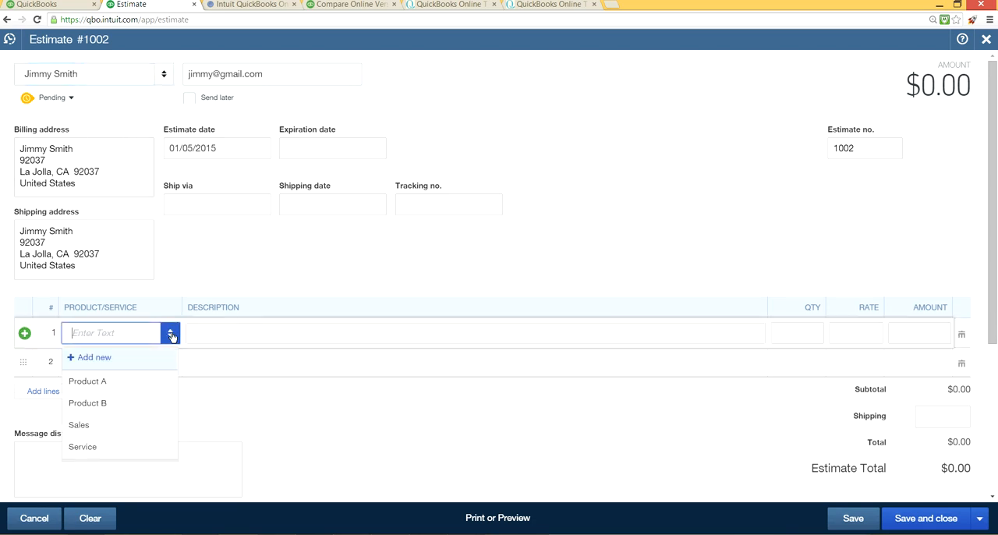
{"action": "left_click", "coordinate": [110, 403]}
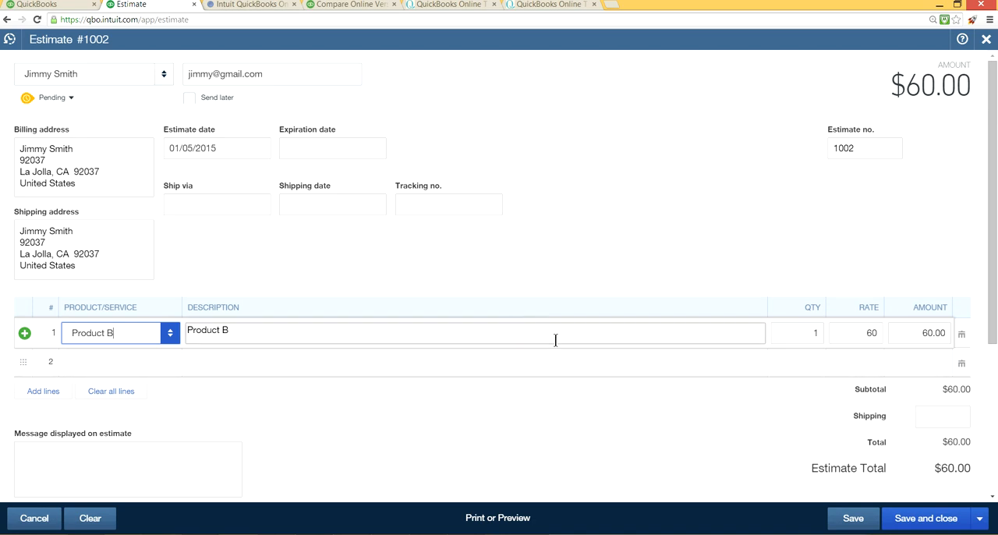
{"action": "left_click", "coordinate": [874, 331]}
{"action": "type", "text": "5000.00"}
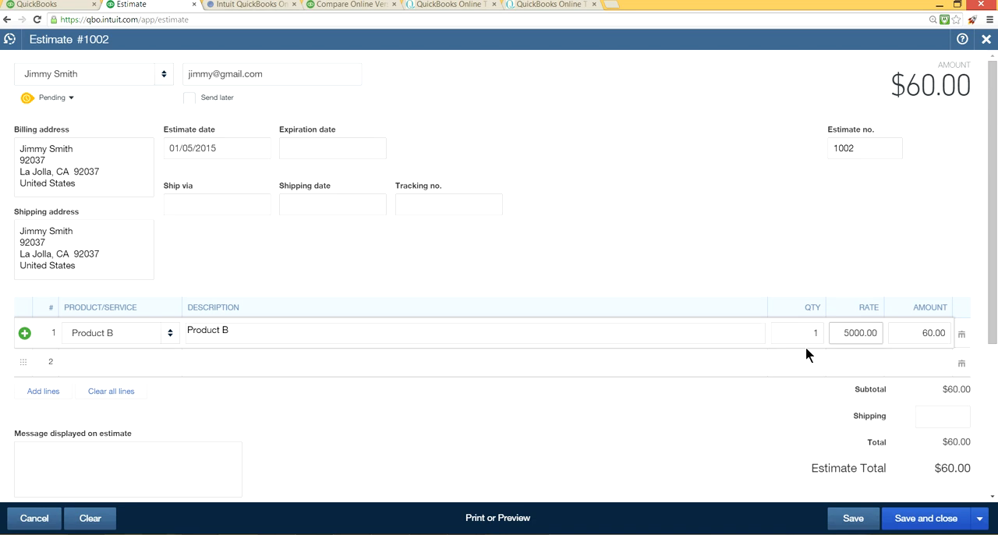
{"action": "left_click", "coordinate": [687, 434]}
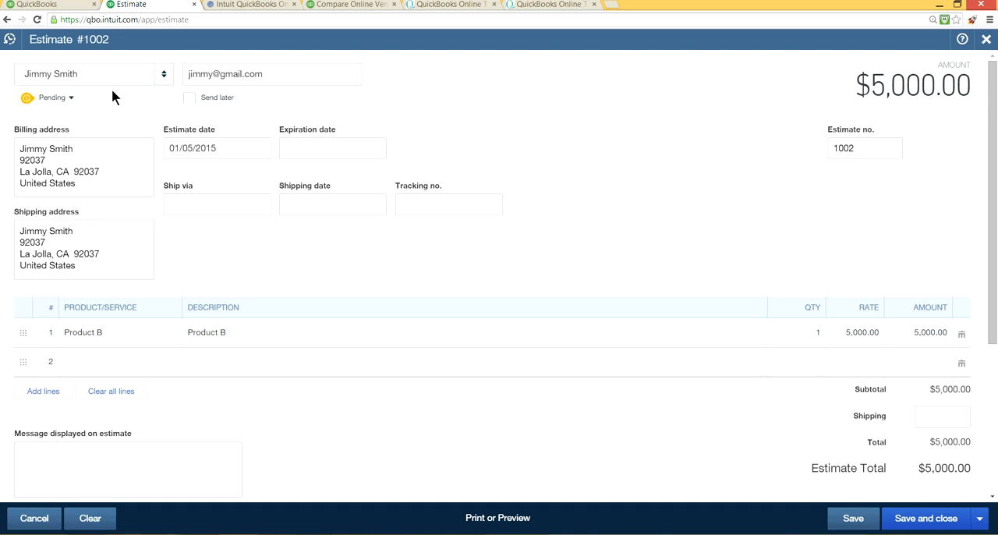
Step: Review the status choices for the new estimate without changing them, and save and close the estimate
{"action": "left_click", "coordinate": [69, 100]}
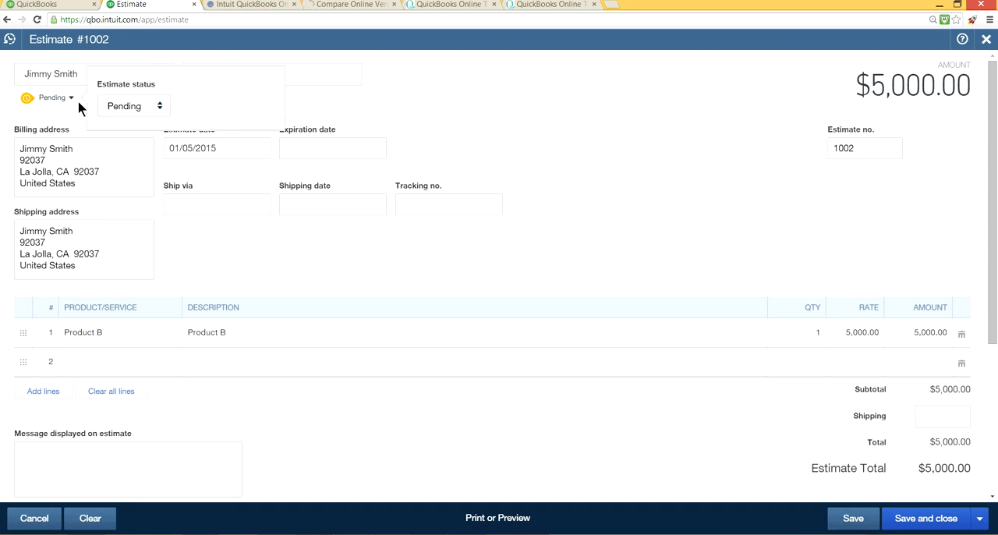
{"action": "left_click", "coordinate": [158, 111]}
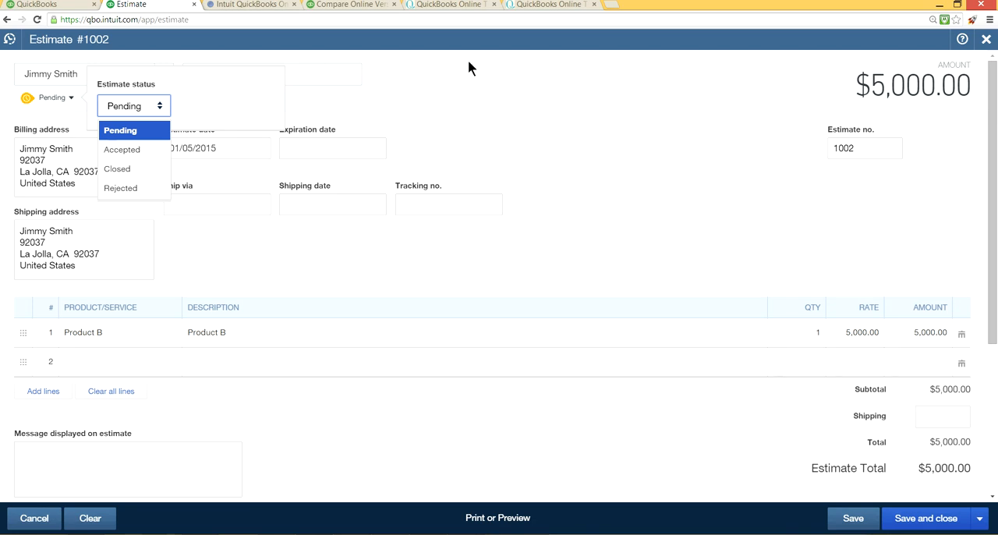
{"action": "left_click", "coordinate": [499, 53]}
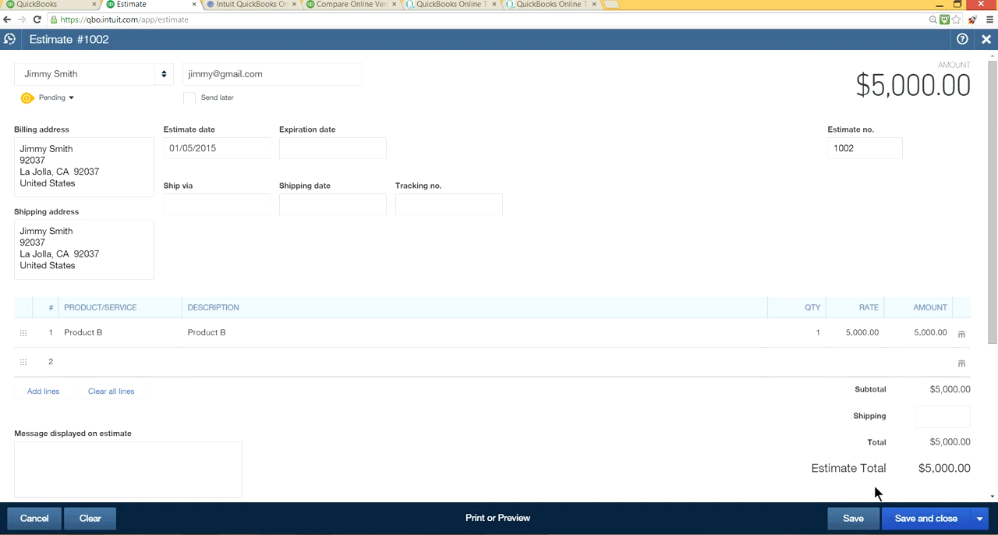
{"action": "left_click", "coordinate": [923, 530]}
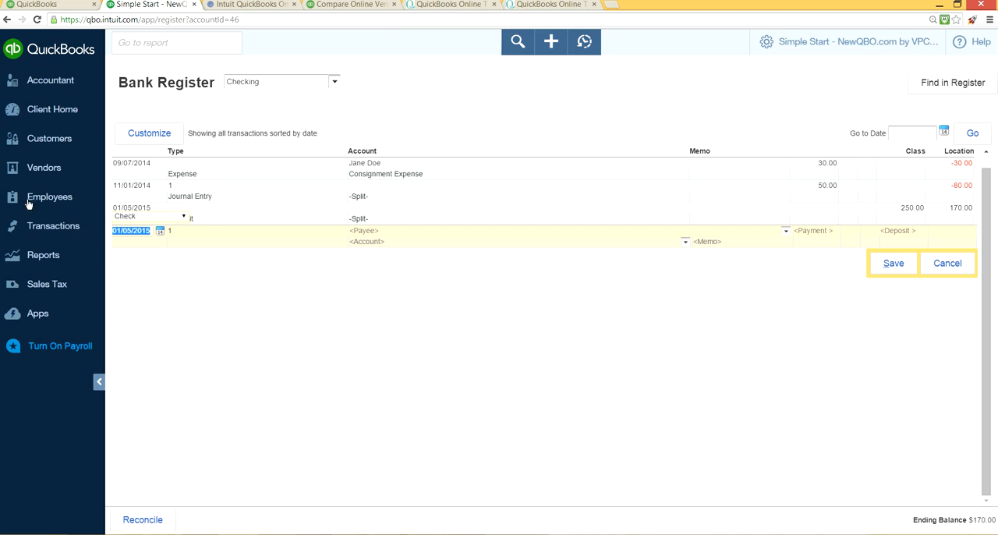
Step: Return to the home page, start a new estimate form and reopen the saved $5,000.00 estimate from the recent estimates
{"action": "left_click", "coordinate": [62, 117]}
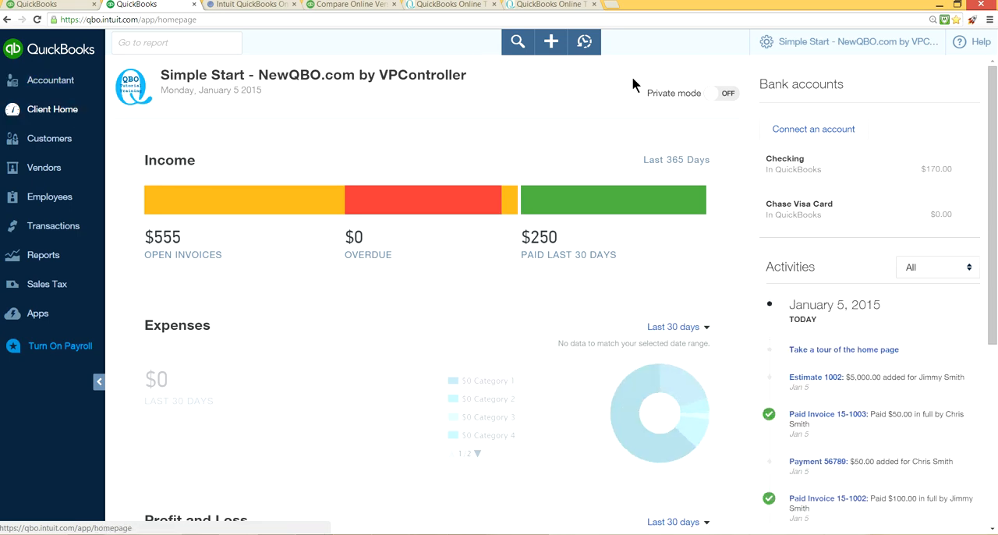
{"action": "left_click", "coordinate": [551, 43]}
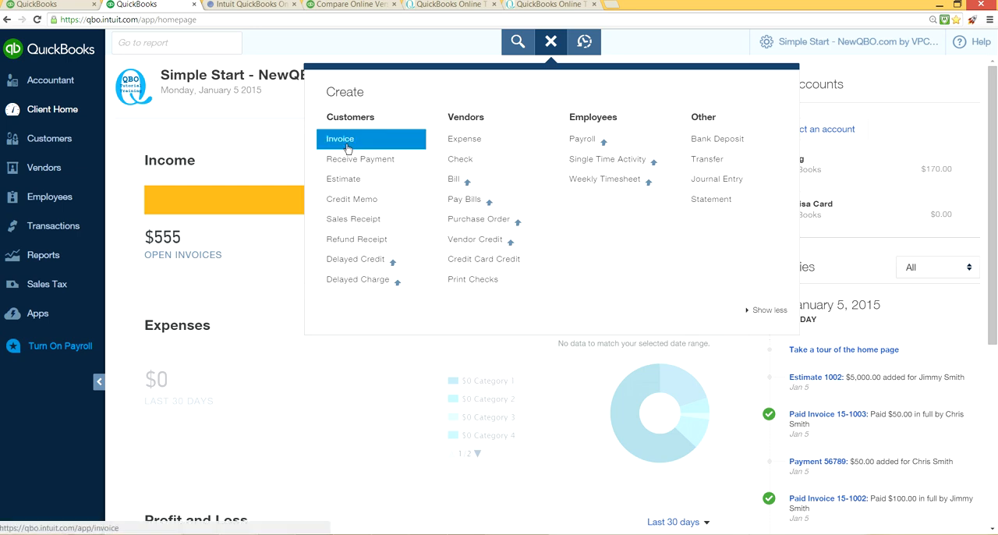
{"action": "left_click", "coordinate": [348, 185]}
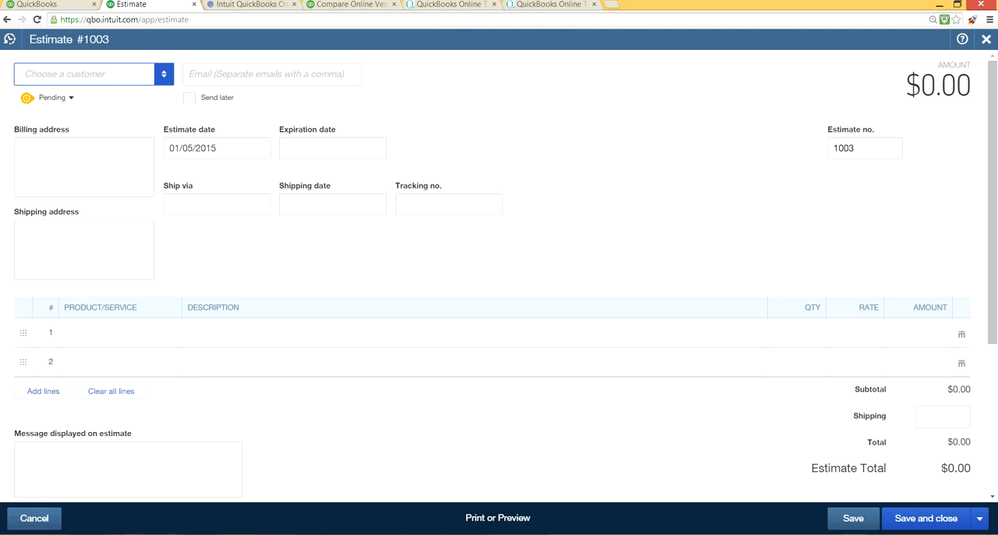
{"action": "left_click", "coordinate": [10, 42]}
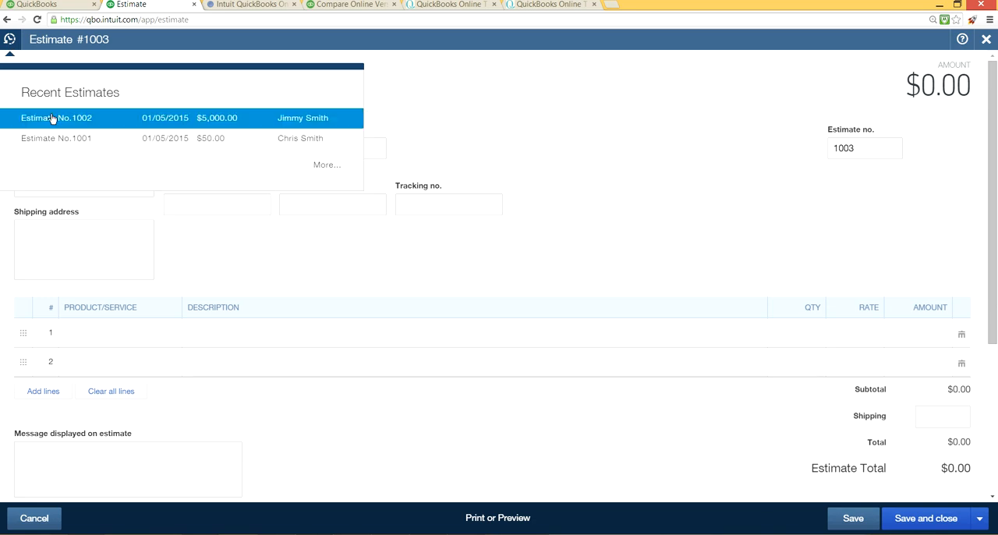
{"action": "left_click", "coordinate": [53, 118]}
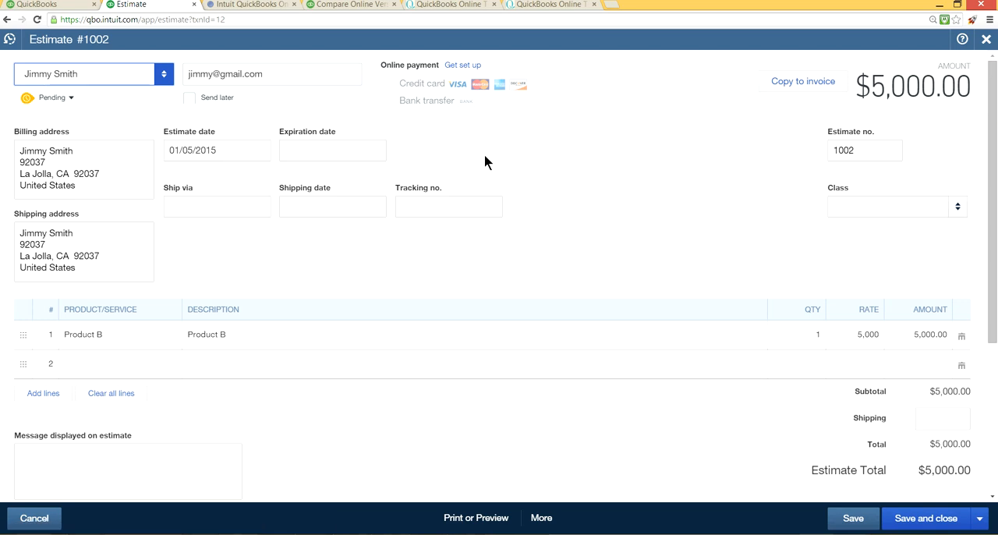
Step: Set the estimate's status to Accepted, enter the accepting person's initials and set the accepted date to 01/05/2015
{"action": "left_click", "coordinate": [71, 101]}
{"action": "left_click", "coordinate": [161, 105]}
{"action": "left_click", "coordinate": [156, 151]}
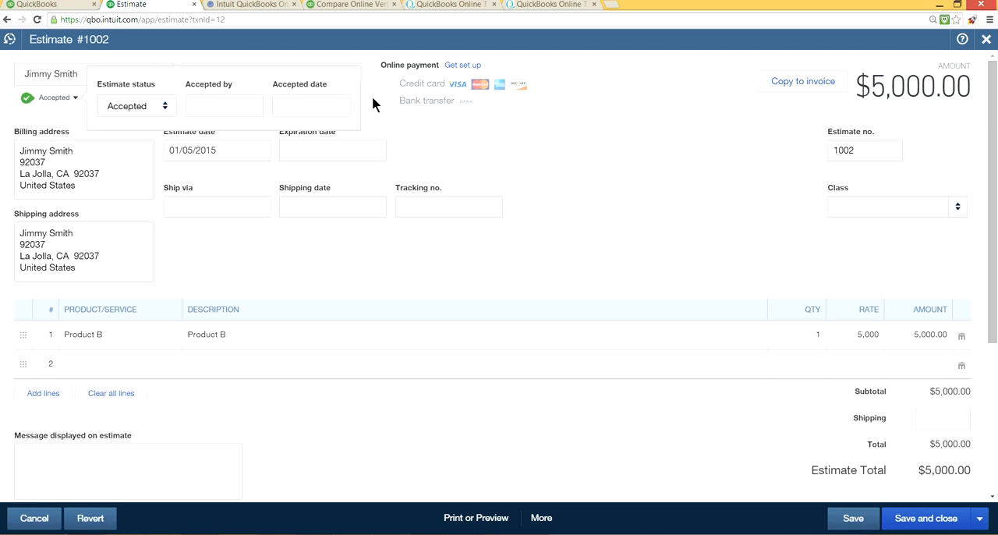
{"action": "left_click", "coordinate": [230, 105]}
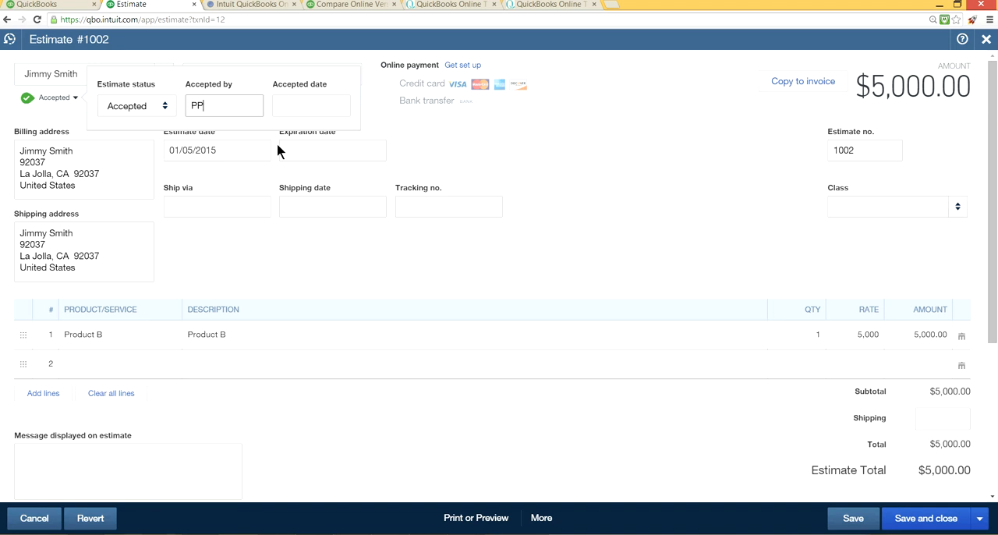
{"action": "left_click", "coordinate": [307, 102]}
{"action": "left_click", "coordinate": [336, 105]}
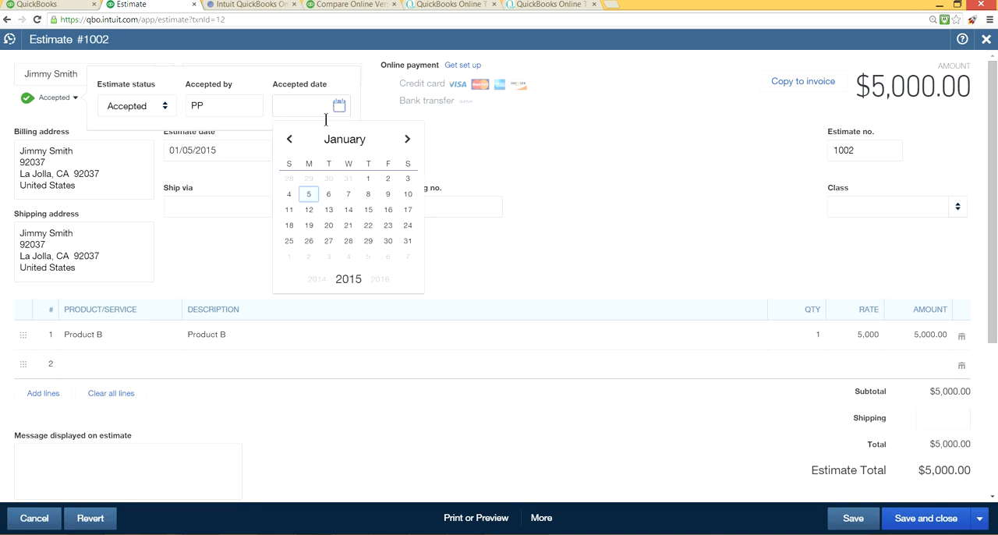
{"action": "left_click", "coordinate": [311, 193]}
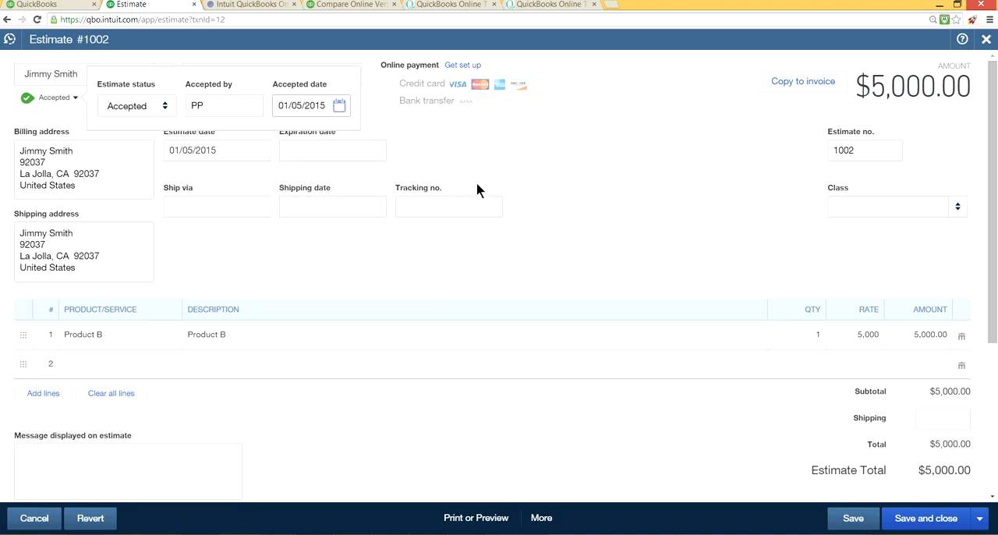
{"action": "left_click", "coordinate": [439, 165]}
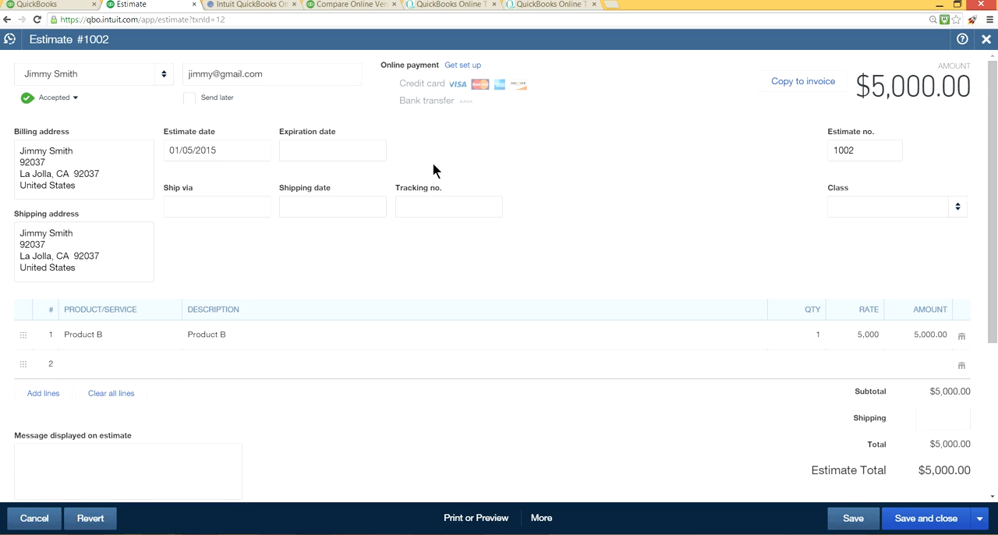
Step: Set the estimate's expiration date to 01/05/2015 and save the estimate before copying it to an invoice
{"action": "left_click", "coordinate": [374, 152]}
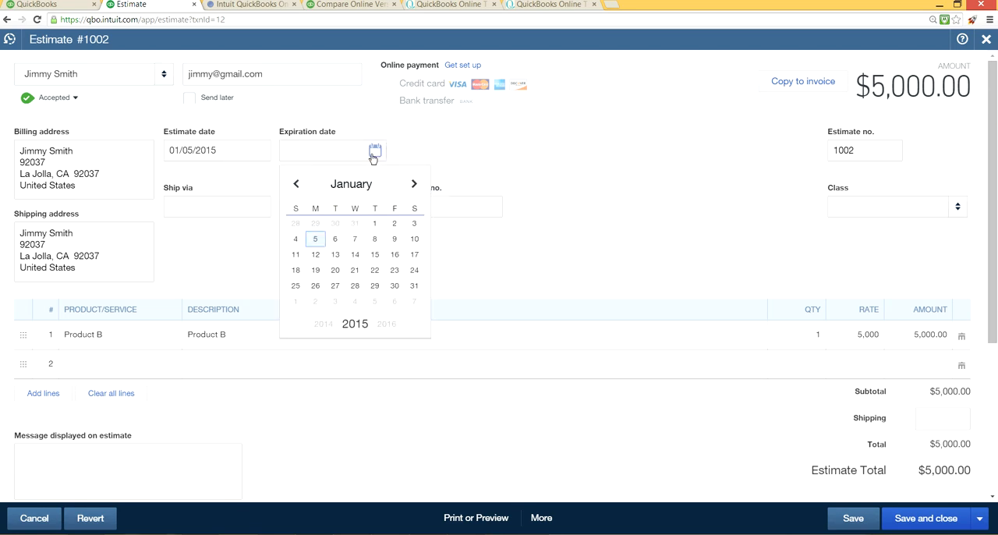
{"action": "left_click", "coordinate": [313, 238]}
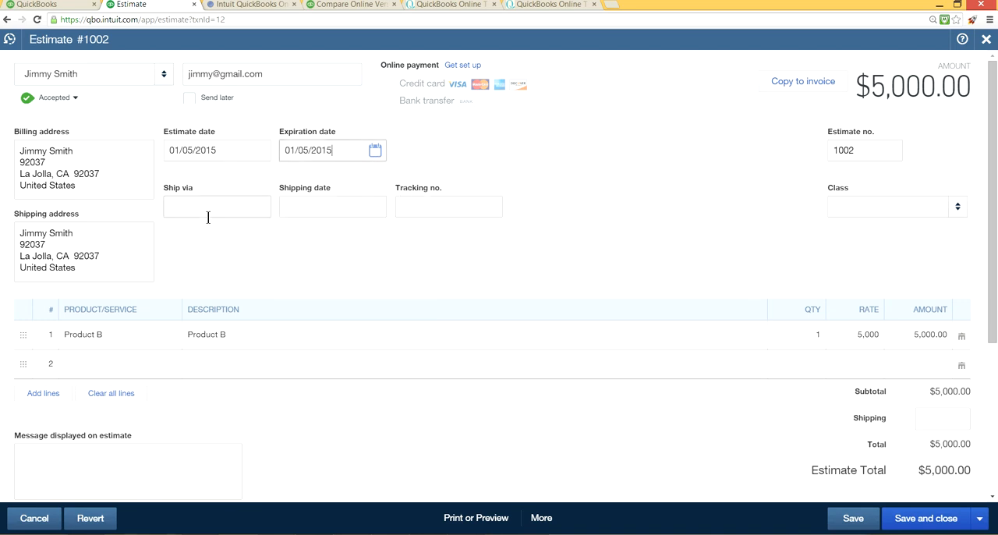
{"action": "left_click", "coordinate": [795, 93]}
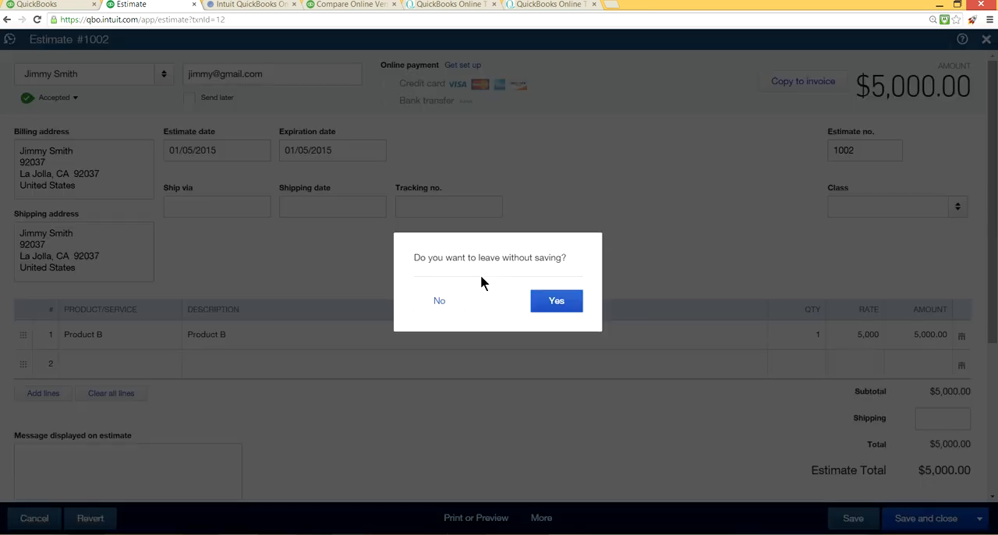
{"action": "left_click", "coordinate": [437, 303]}
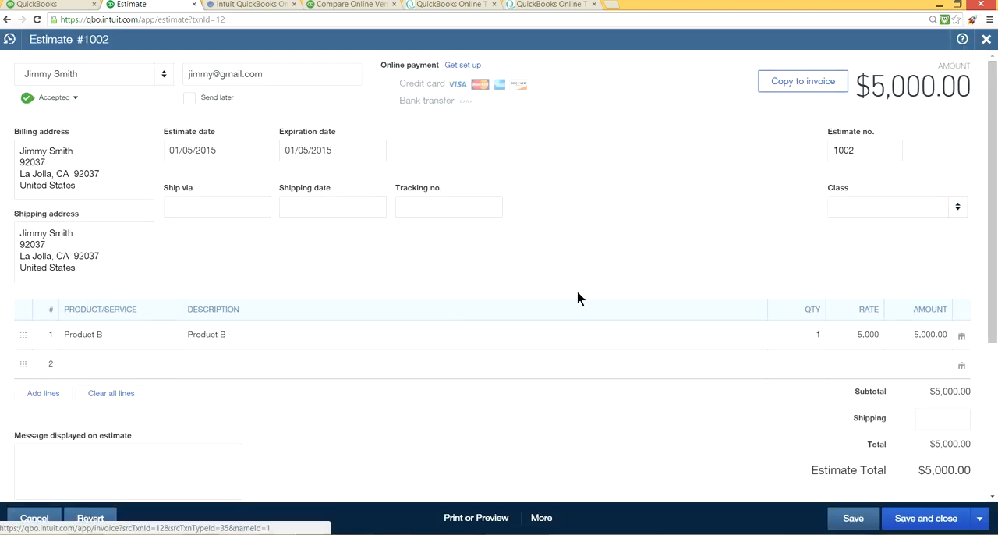
{"action": "left_click", "coordinate": [868, 524]}
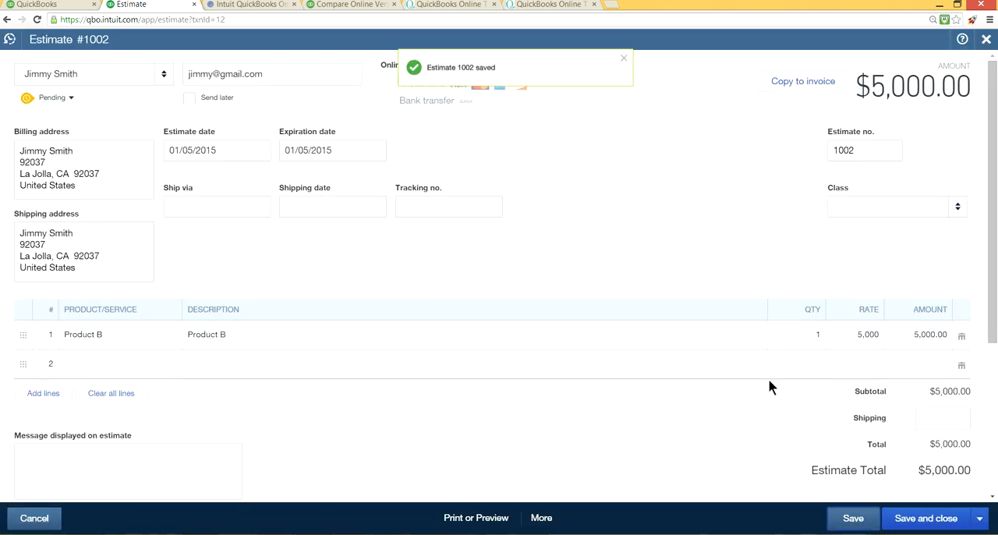
Step: Copy the saved estimate to an invoice and enter FedEX as the shipping method
{"action": "left_click", "coordinate": [783, 84]}
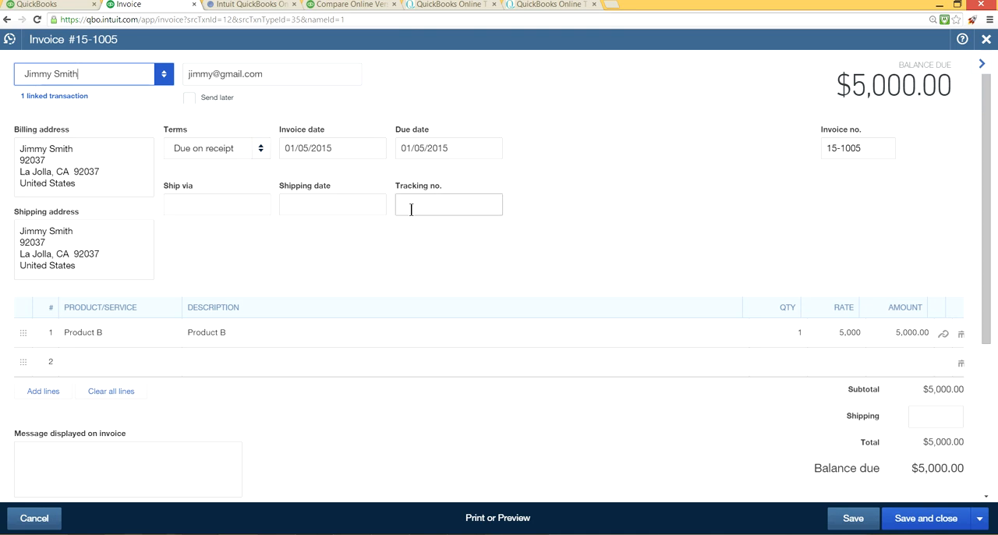
{"action": "left_click", "coordinate": [235, 209]}
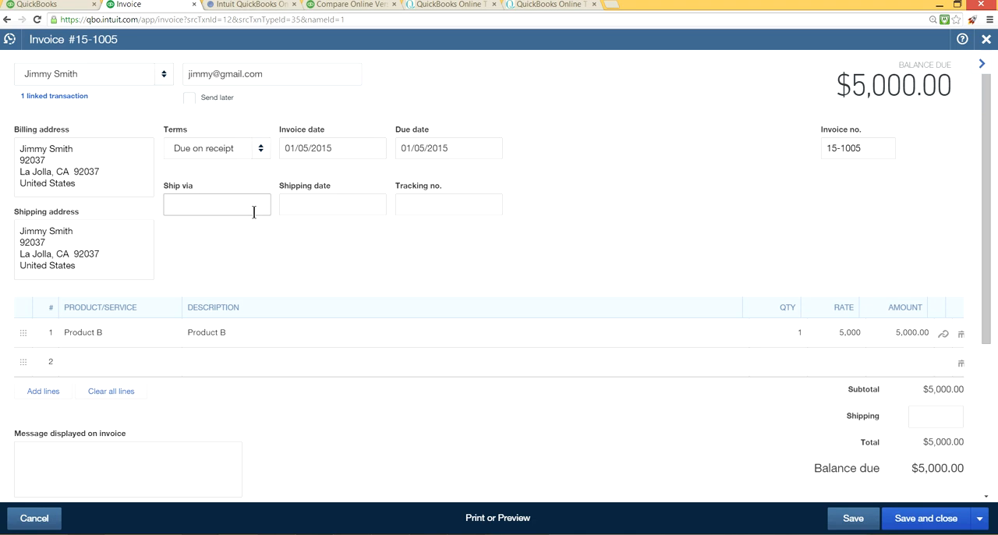
{"action": "type", "text": "fED"}
{"action": "key", "text": "BackSpace"}
{"action": "key", "text": "BackSpace"}
{"action": "type", "text": "FedEX"}
{"action": "key", "text": "Tab"}
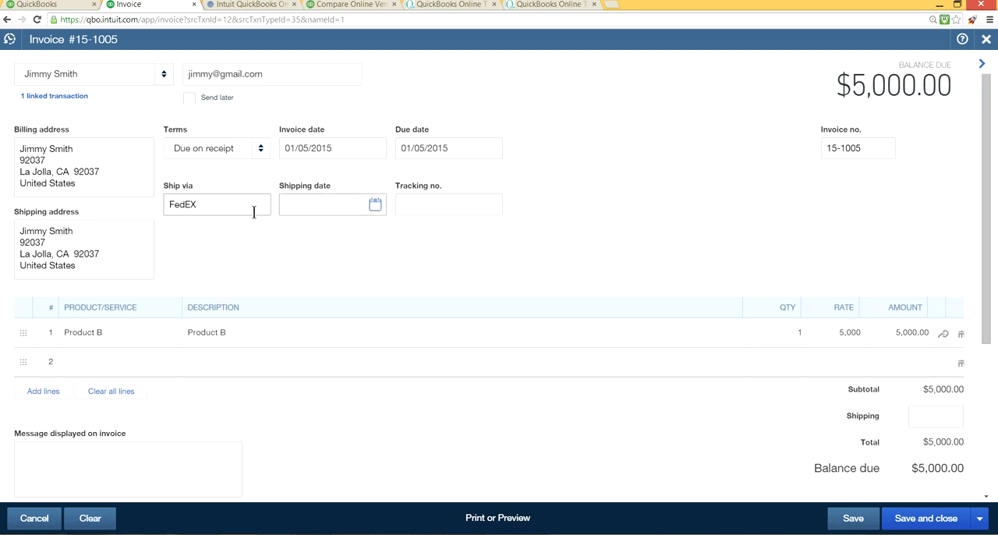
Step: Set the invoice's shipping date to 01/05/2015 and its tracking number to 567890
{"action": "left_click", "coordinate": [382, 207]}
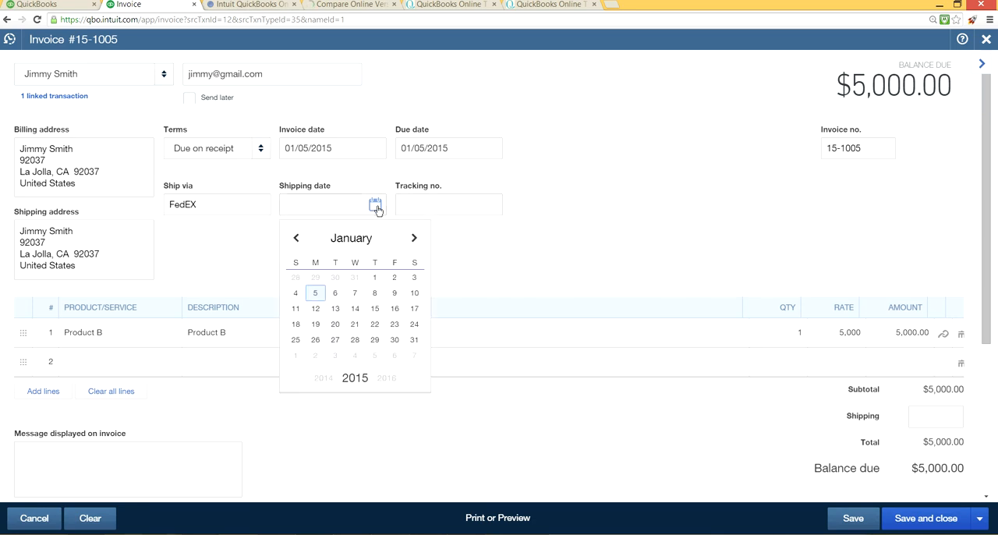
{"action": "left_click", "coordinate": [316, 294]}
{"action": "left_click", "coordinate": [446, 201]}
{"action": "type", "text": "567890"}
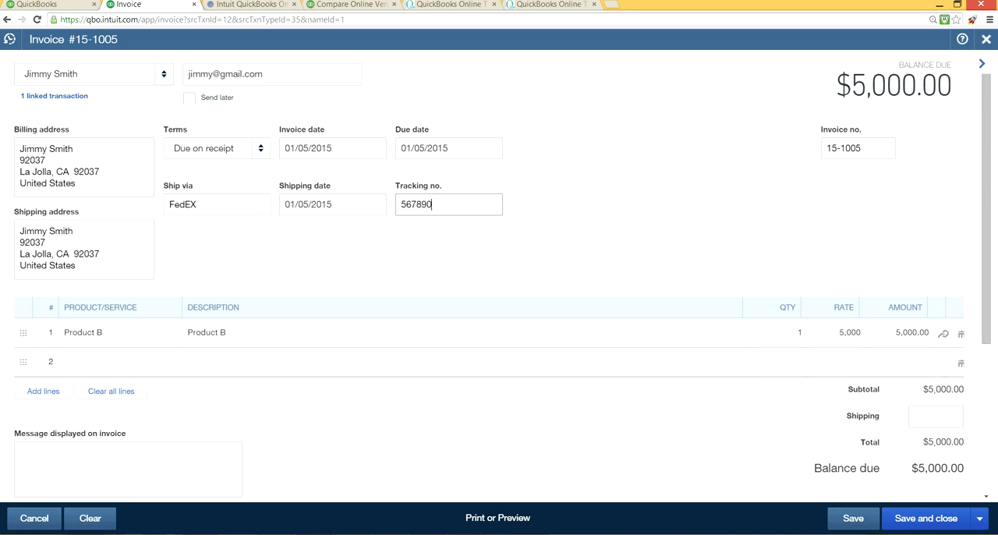
Step: Save and close the invoice, and close the linked estimate to return to the home page
{"action": "left_click", "coordinate": [910, 519]}
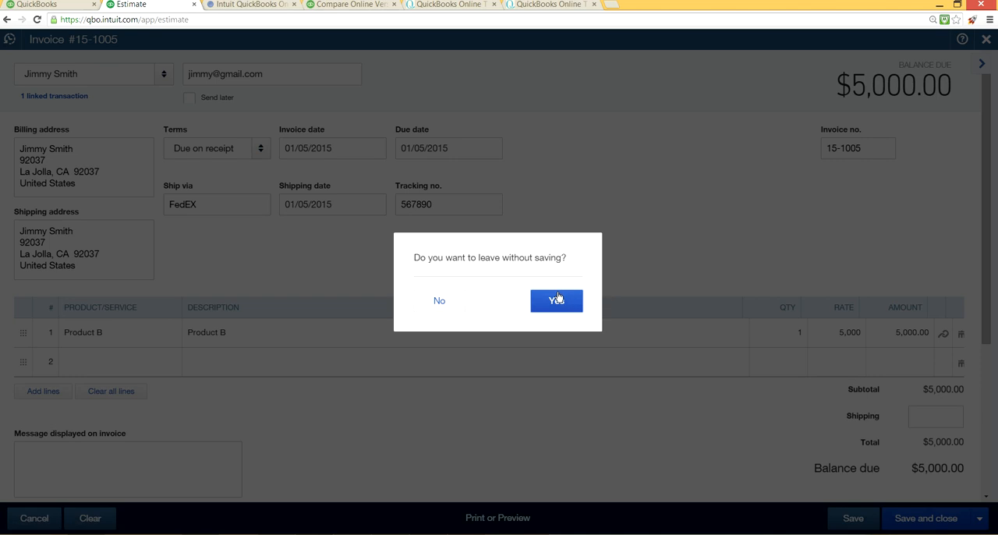
{"action": "left_click", "coordinate": [559, 298]}
{"action": "left_click", "coordinate": [555, 304]}
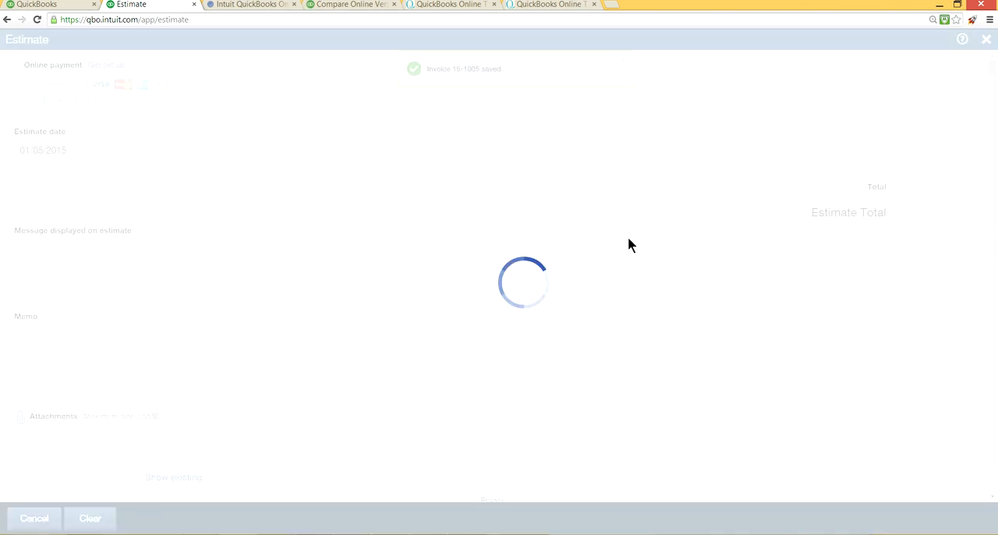
{"action": "left_click", "coordinate": [987, 40]}
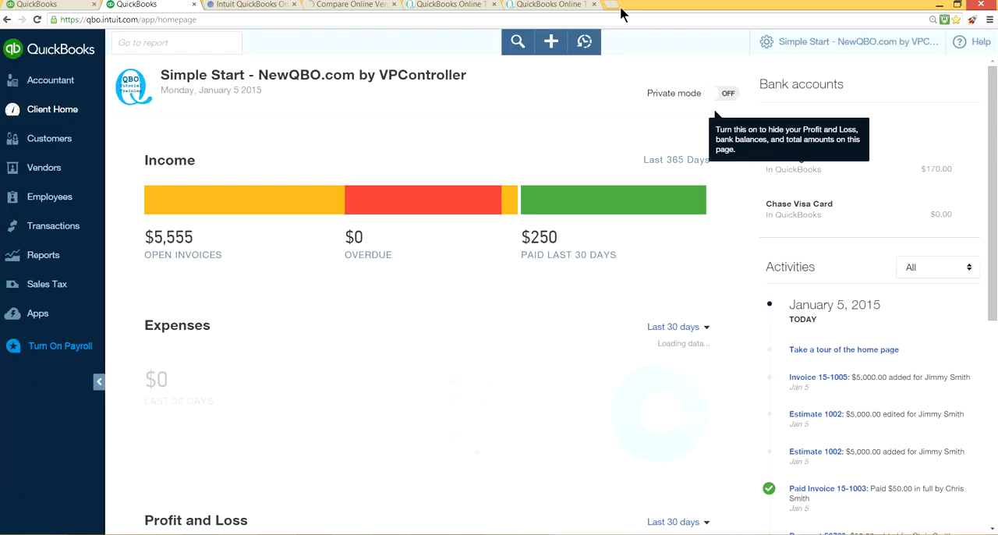
Step: Create a new credit memo and choose the customer who received the $5,000.00 invoice
{"action": "left_click", "coordinate": [550, 47]}
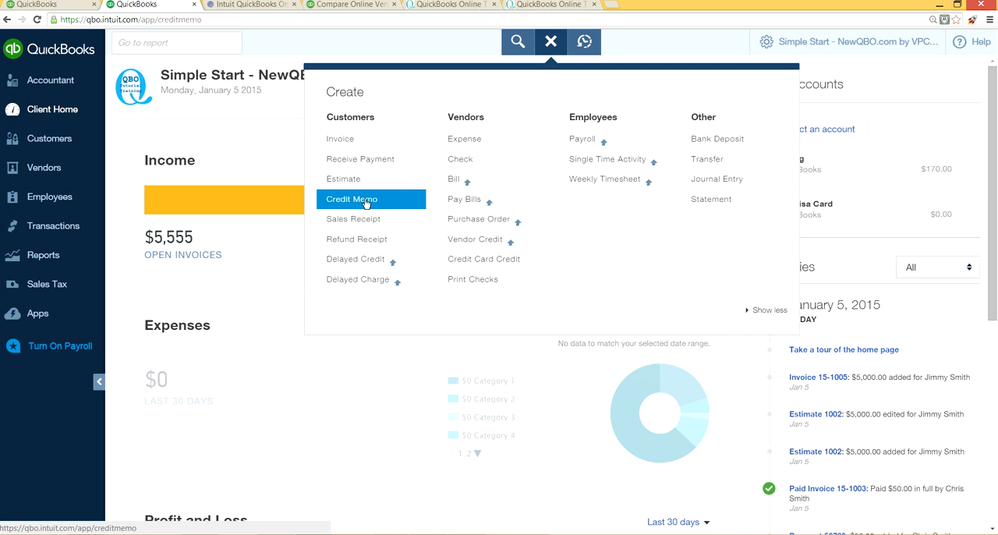
{"action": "left_click", "coordinate": [366, 201]}
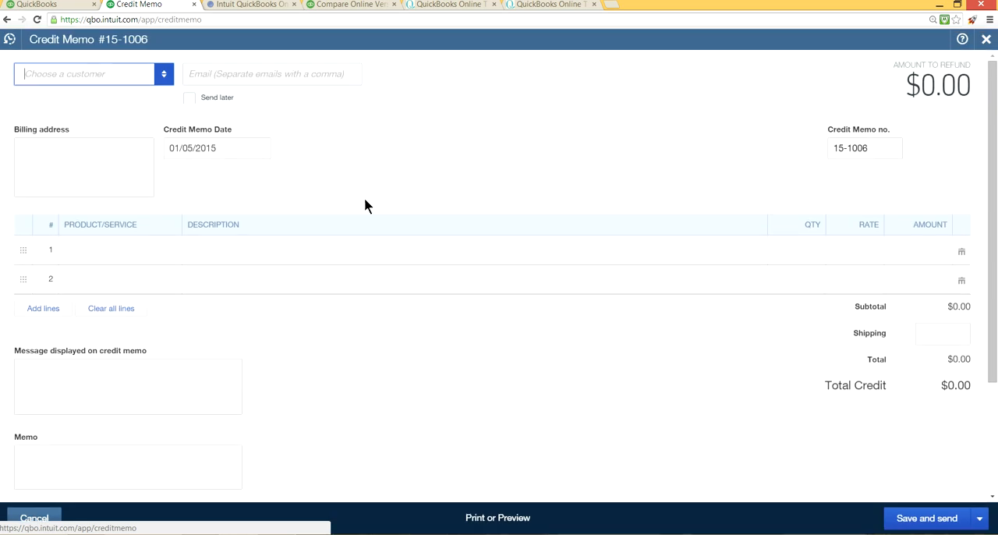
{"action": "left_click", "coordinate": [165, 75]}
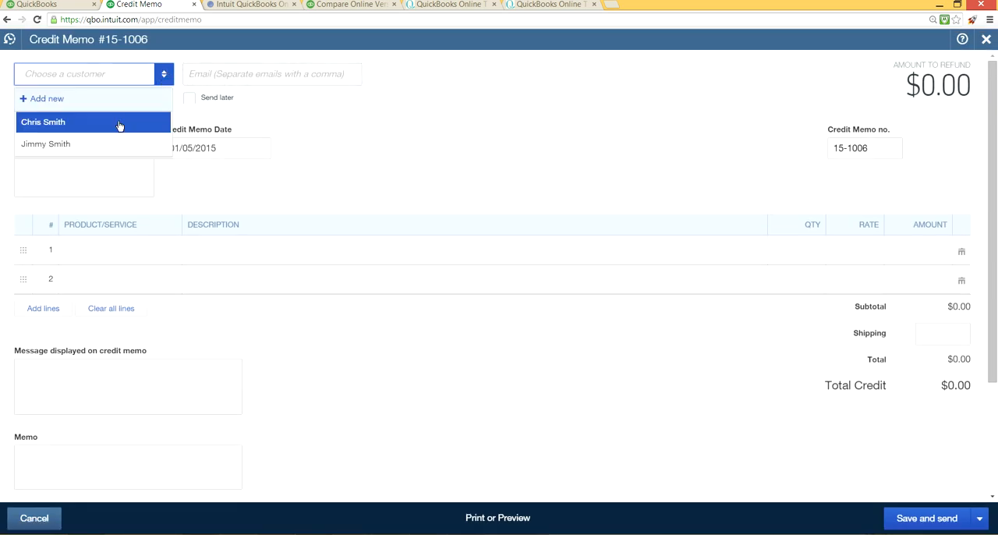
{"action": "left_click", "coordinate": [106, 145]}
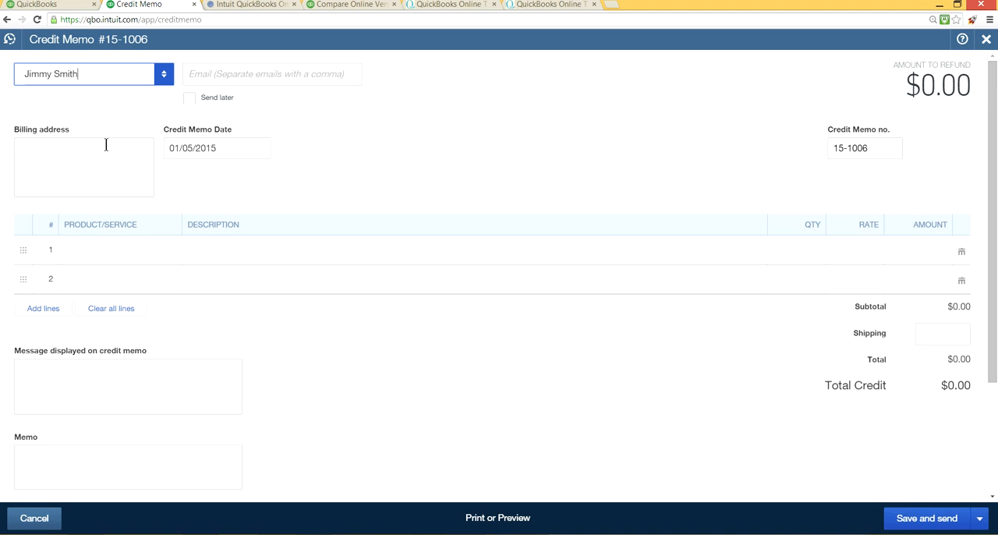
Step: Add a Service line at a rate of 40.00 to the credit memo, and save and close it
{"action": "left_click", "coordinate": [138, 258]}
{"action": "left_click", "coordinate": [169, 250]}
{"action": "left_click", "coordinate": [83, 366]}
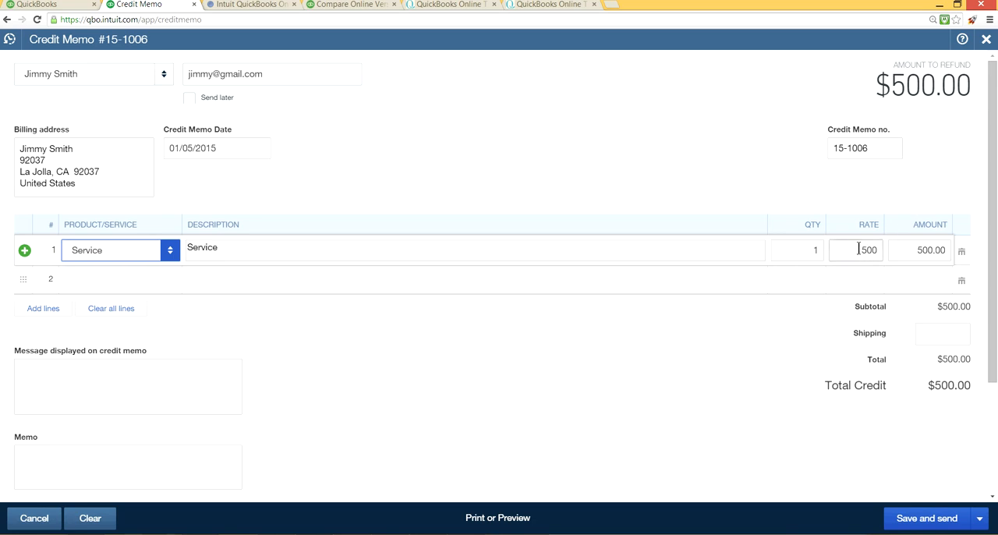
{"action": "left_click_drag", "start_coordinate": [843, 250], "coordinate": [873, 250]}
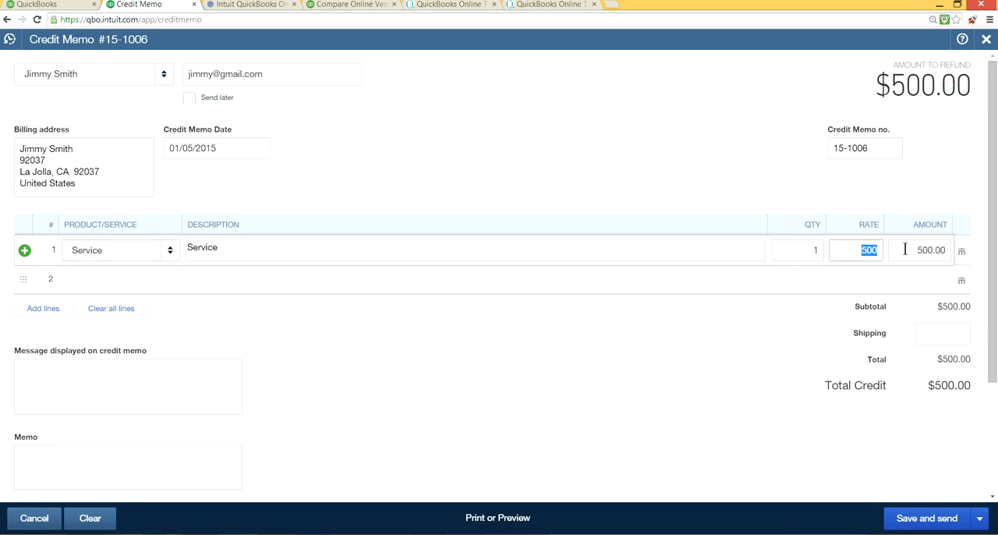
{"action": "type", "text": "40.00"}
{"action": "left_click", "coordinate": [770, 358]}
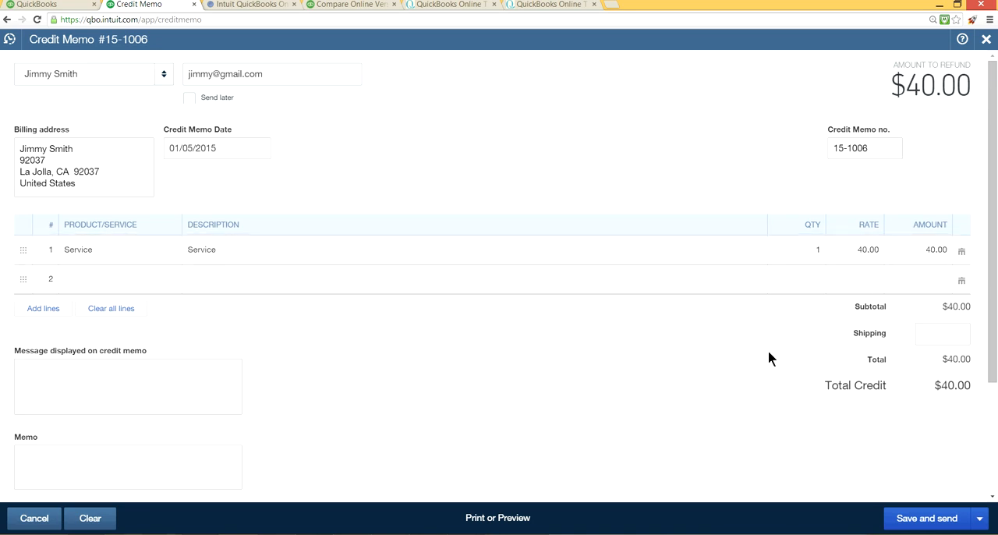
{"action": "left_click", "coordinate": [981, 519]}
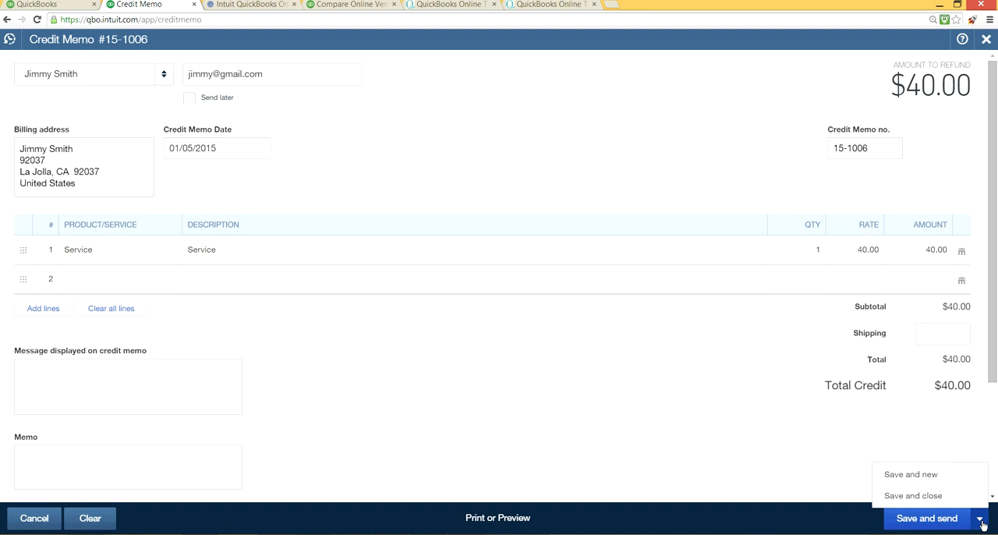
{"action": "left_click", "coordinate": [928, 497]}
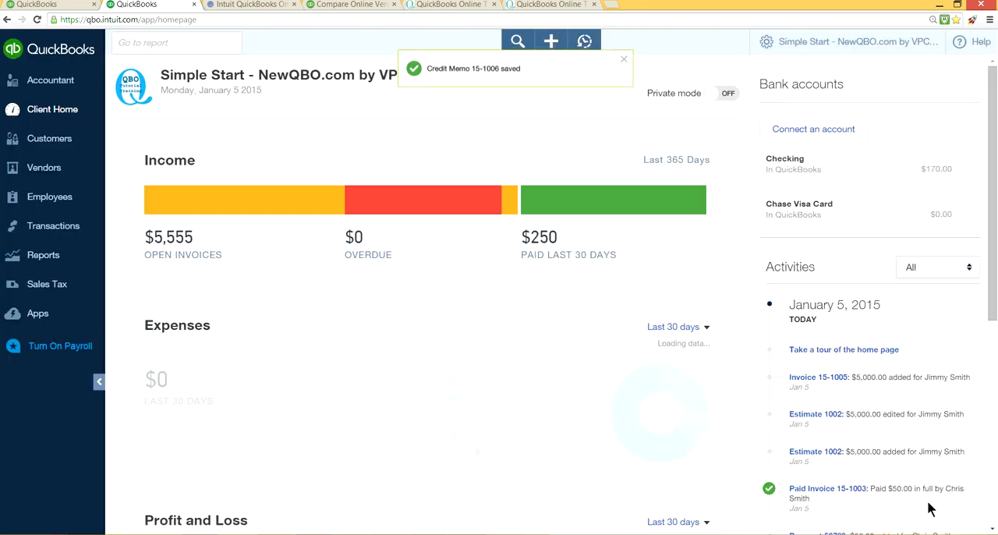
Step: Create a new sales receipt for the first listed customer with Cash as the payment method
{"action": "left_click", "coordinate": [551, 42]}
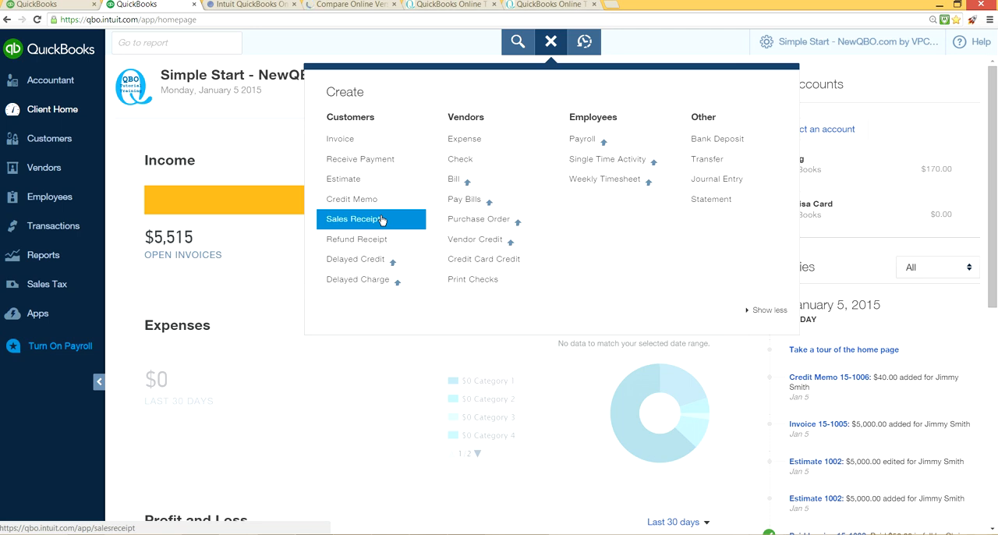
{"action": "left_click", "coordinate": [382, 220]}
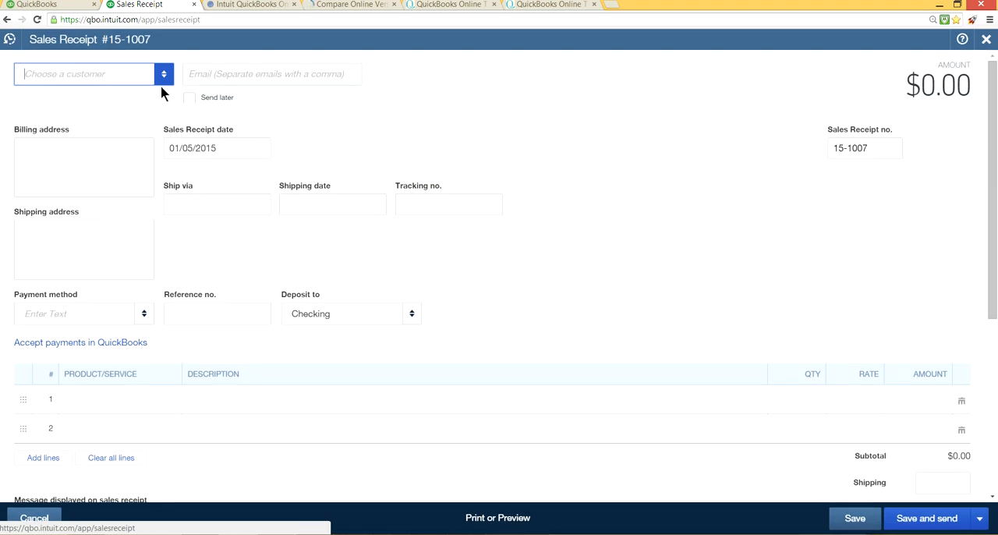
{"action": "left_click", "coordinate": [165, 75]}
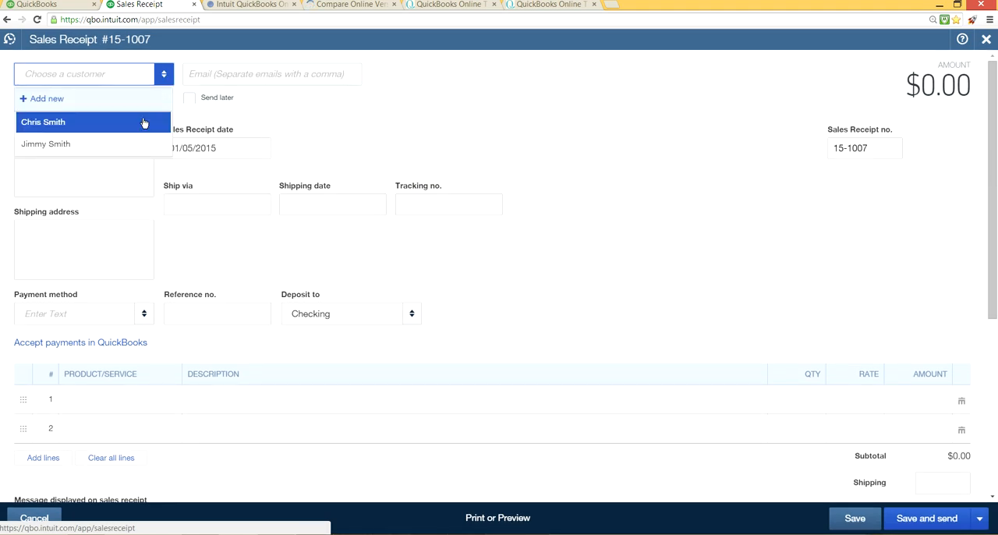
{"action": "left_click", "coordinate": [113, 125]}
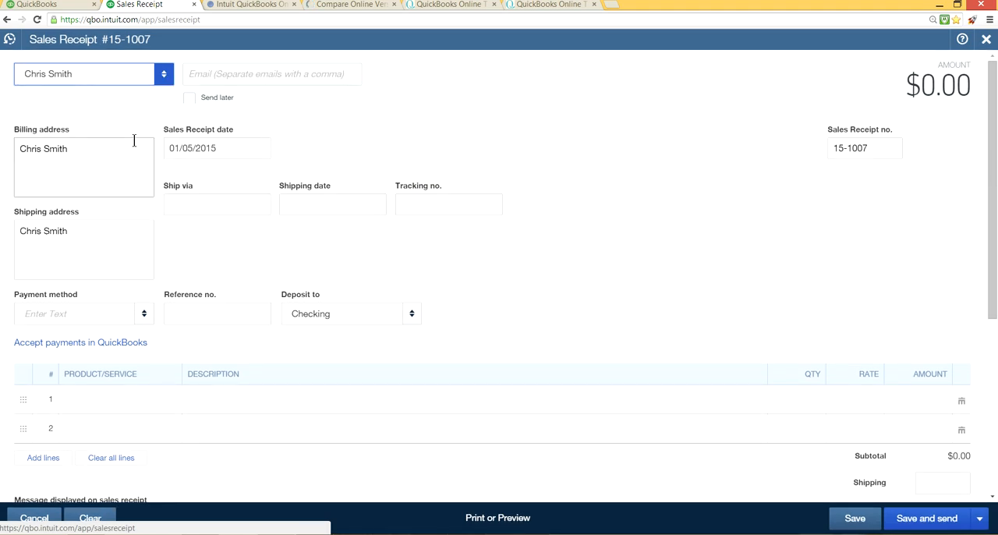
{"action": "left_click", "coordinate": [145, 313]}
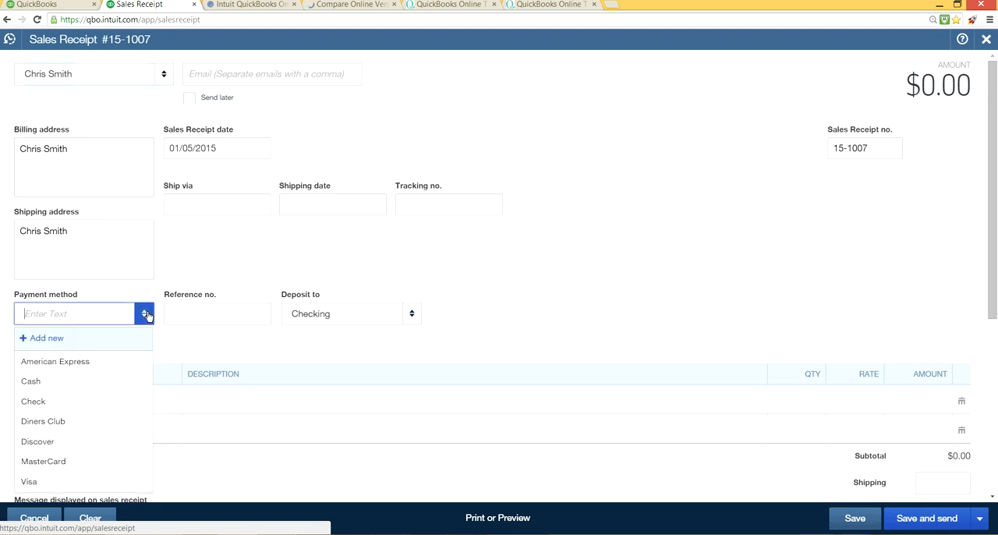
{"action": "left_click", "coordinate": [63, 382]}
Step: Add the Sales item on the first line of the sales receipt
{"action": "left_click", "coordinate": [145, 411]}
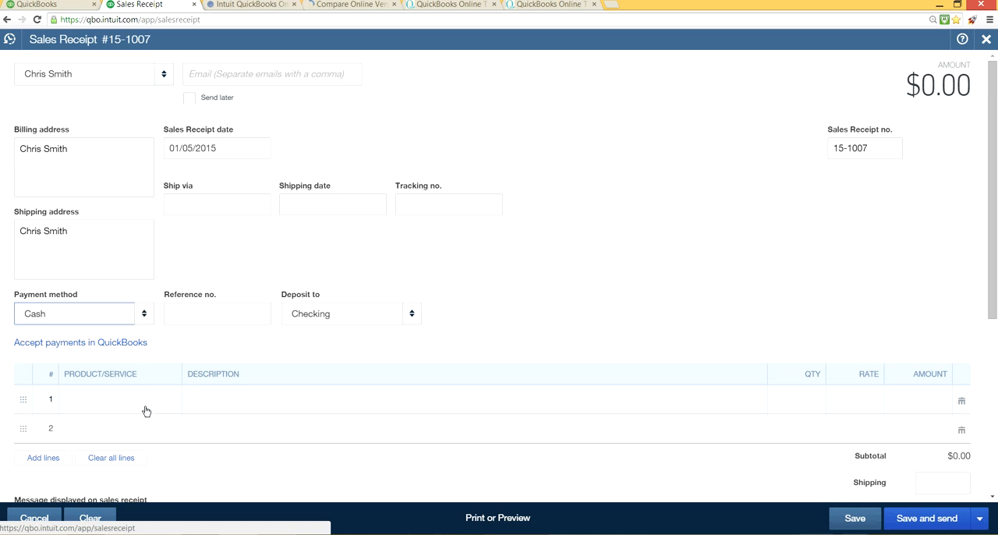
{"action": "left_click", "coordinate": [171, 403]}
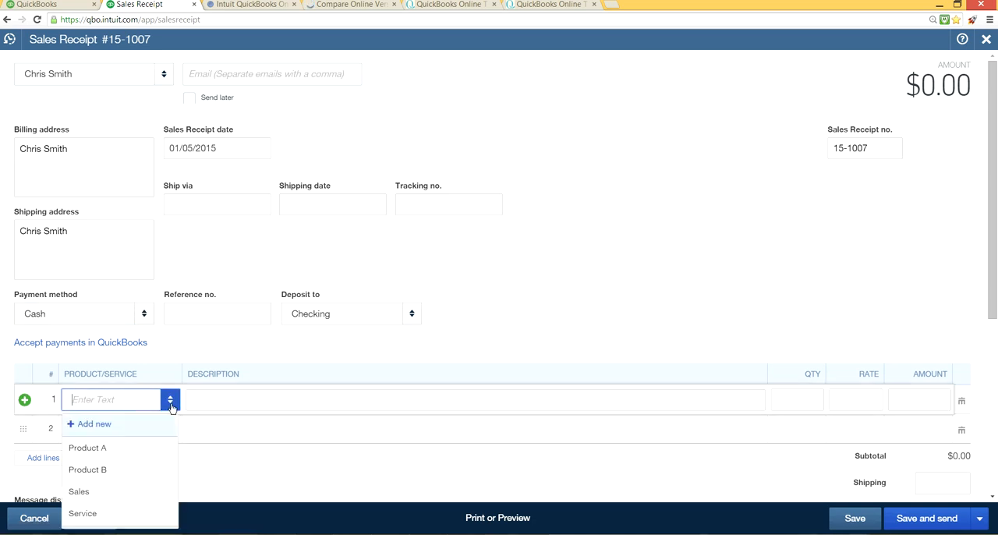
{"action": "left_click", "coordinate": [81, 491]}
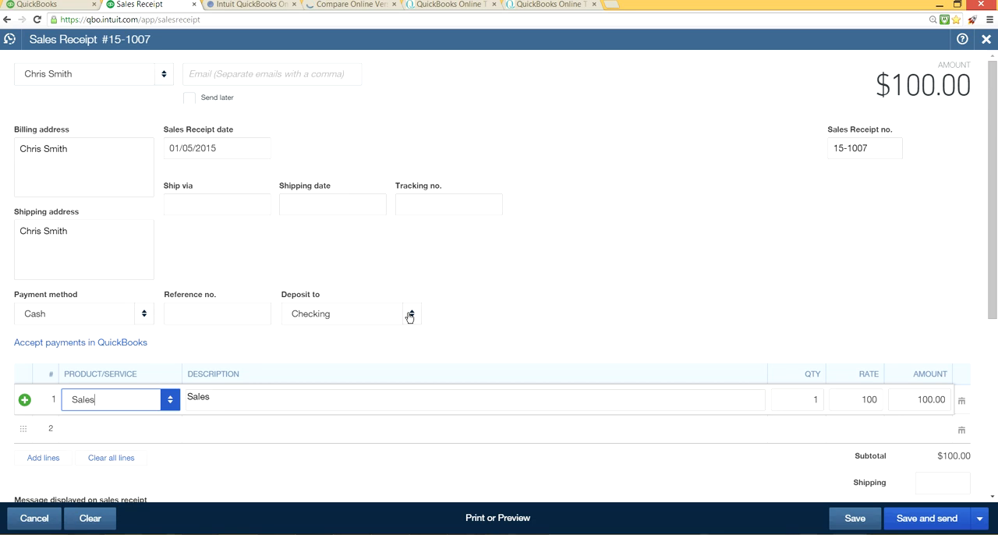
Step: Set the sales receipt to deposit to Undeposited Funds, and save and close it
{"action": "left_click", "coordinate": [410, 316]}
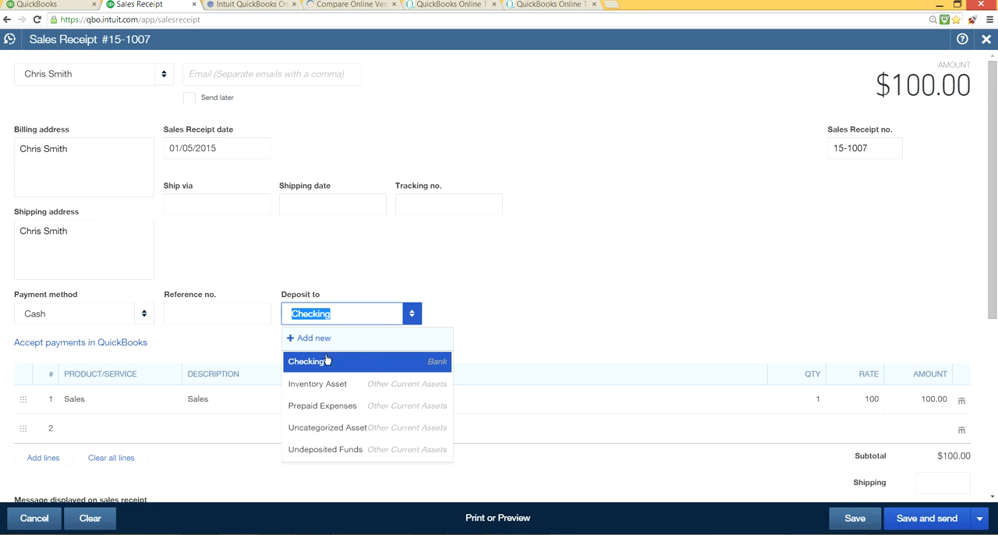
{"action": "left_click", "coordinate": [318, 450]}
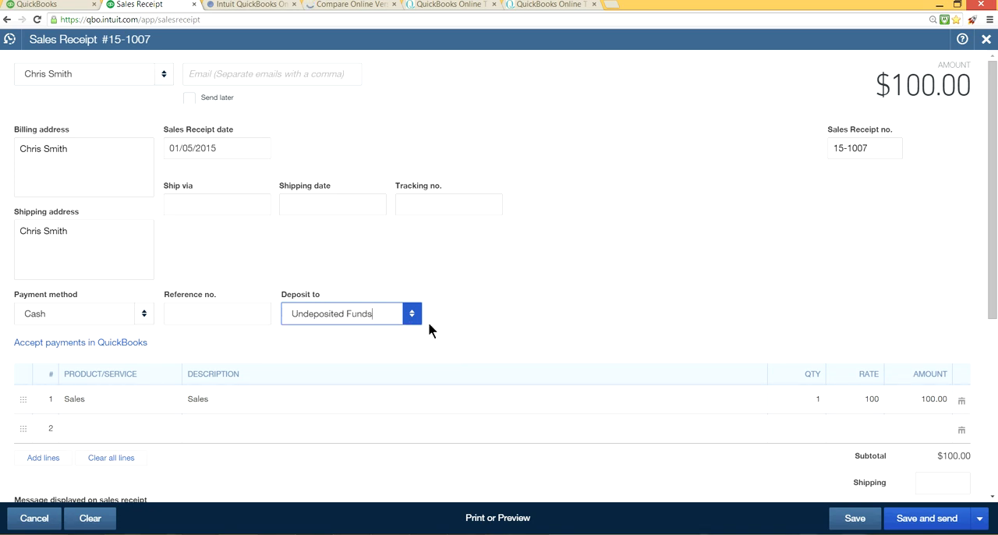
{"action": "left_click", "coordinate": [979, 520]}
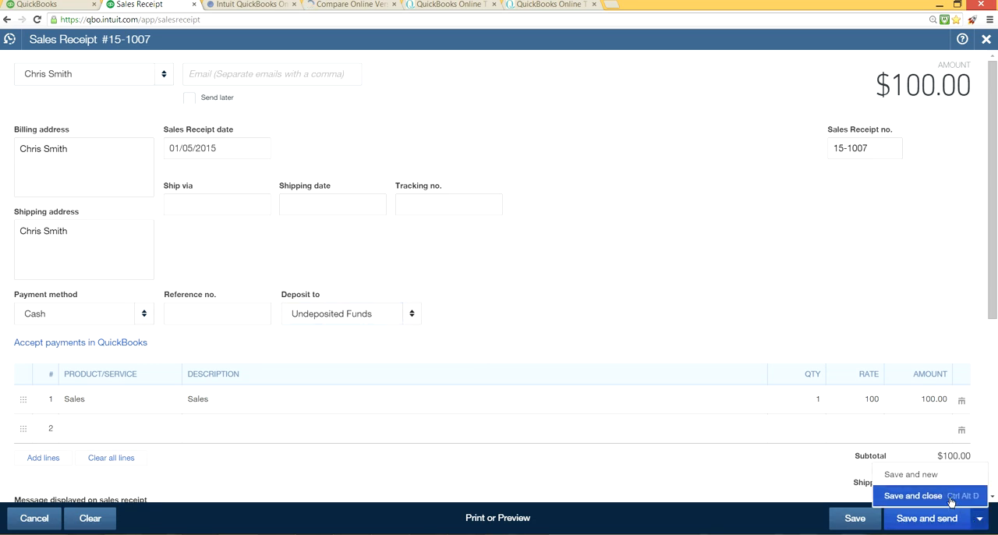
{"action": "left_click", "coordinate": [959, 500]}
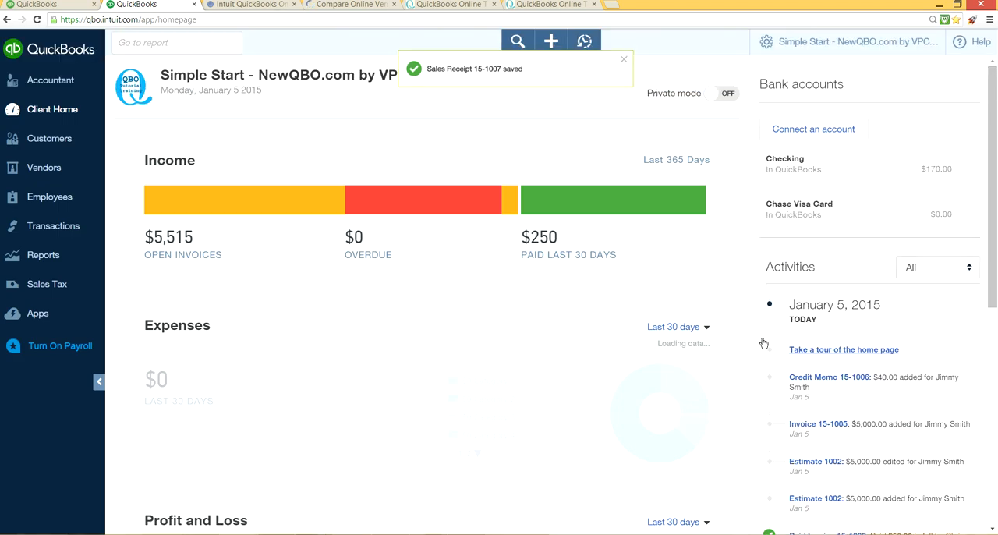
Step: Create a bank deposit into Checking that includes the existing $100.00 cash sales receipt, and save and close it
{"action": "left_click", "coordinate": [556, 48]}
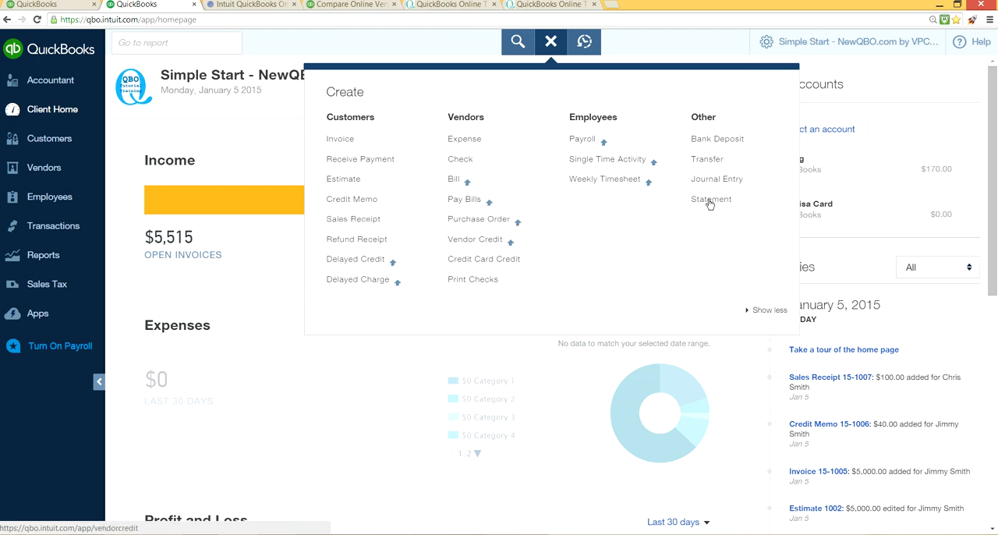
{"action": "left_click", "coordinate": [740, 154]}
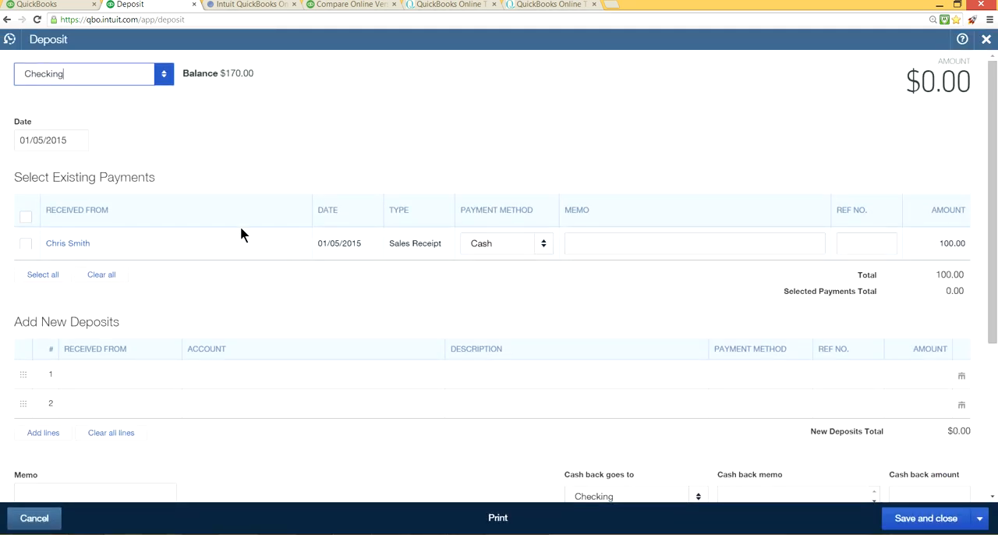
{"action": "left_click", "coordinate": [27, 246]}
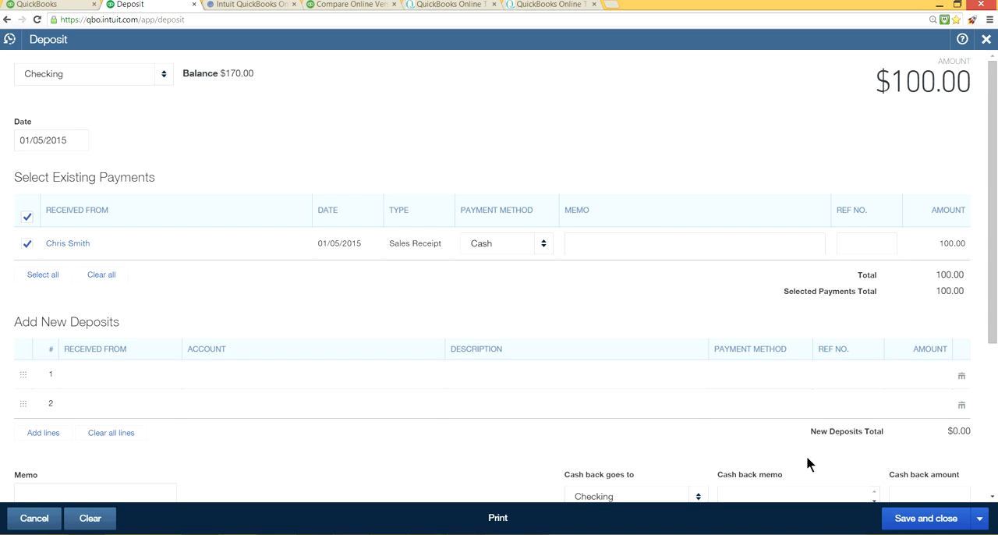
{"action": "left_click", "coordinate": [897, 521]}
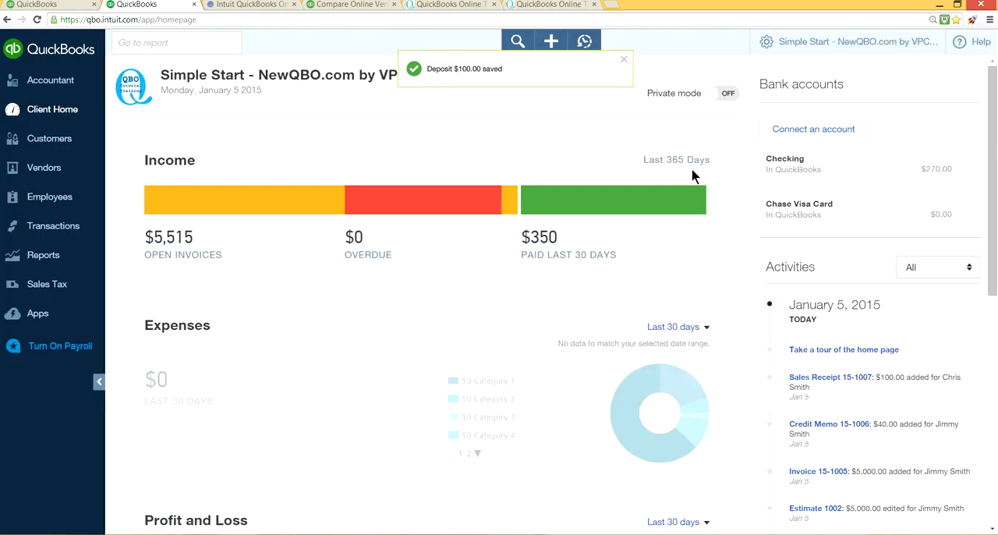
Step: Create a new refund receipt for the customer of the $100.00 sales receipt, with Cash as the payment method
{"action": "left_click", "coordinate": [552, 41]}
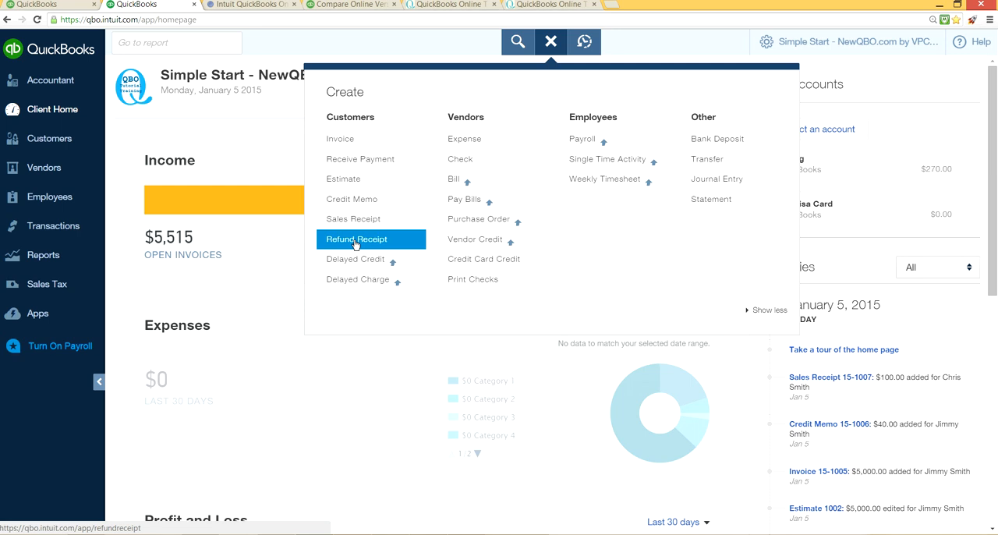
{"action": "left_click", "coordinate": [355, 241]}
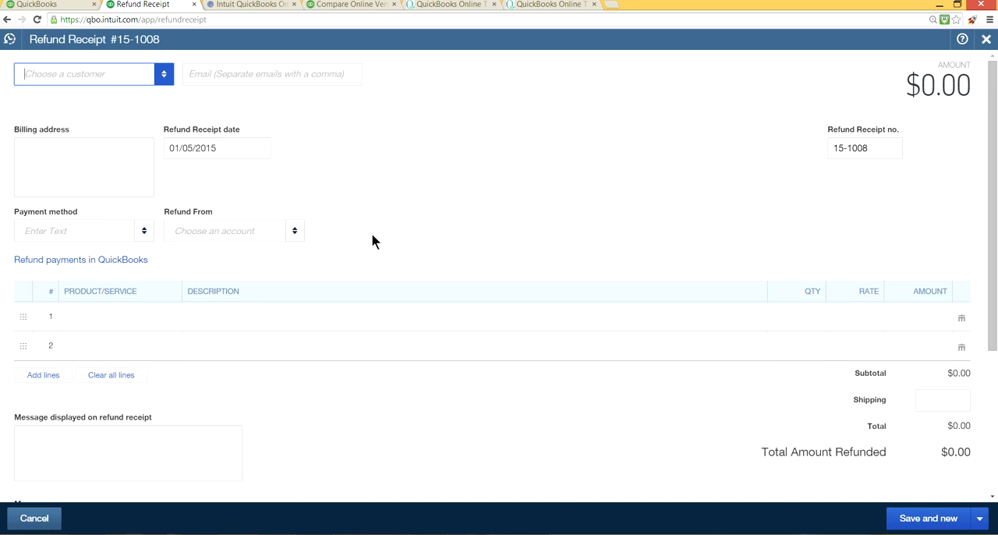
{"action": "left_click", "coordinate": [162, 74]}
{"action": "left_click", "coordinate": [117, 122]}
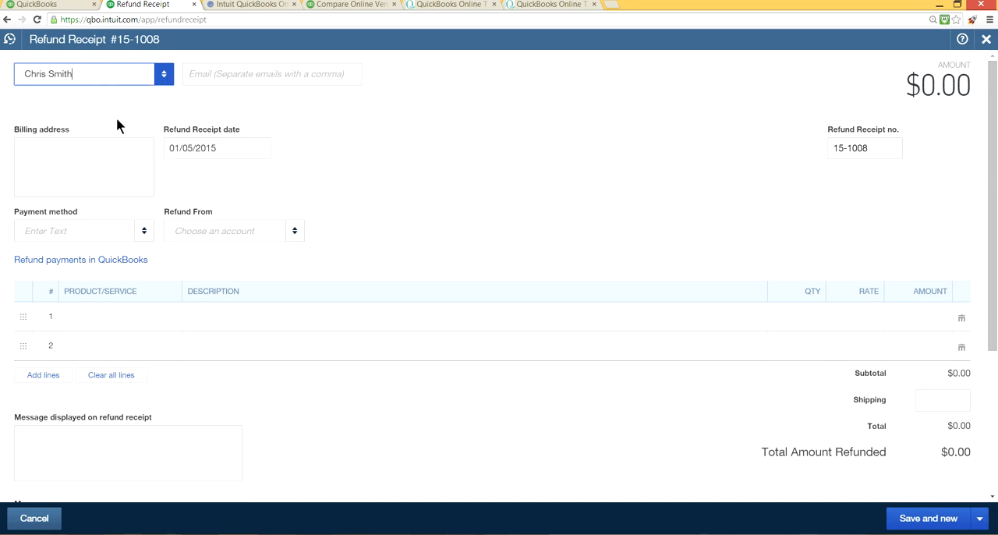
{"action": "left_click", "coordinate": [142, 231]}
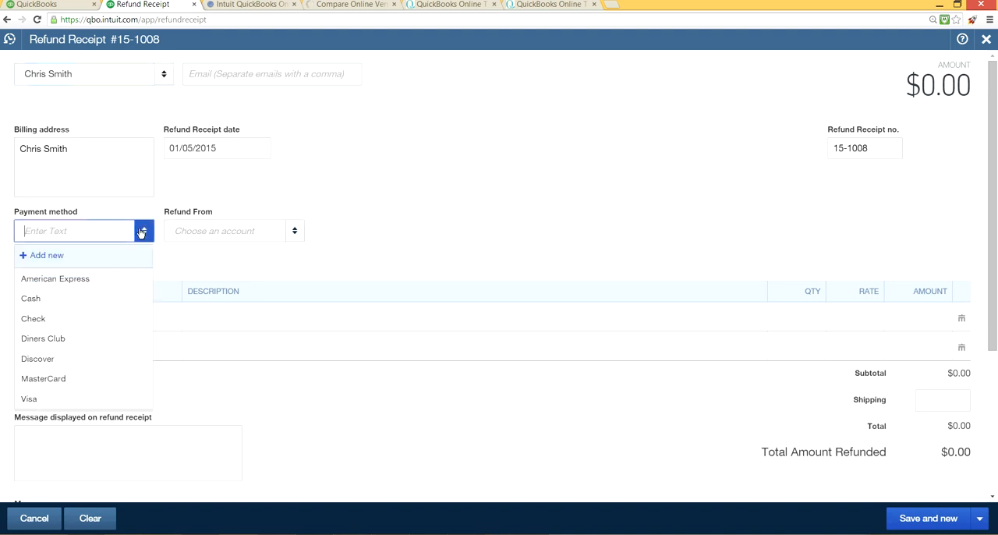
{"action": "left_click", "coordinate": [91, 308]}
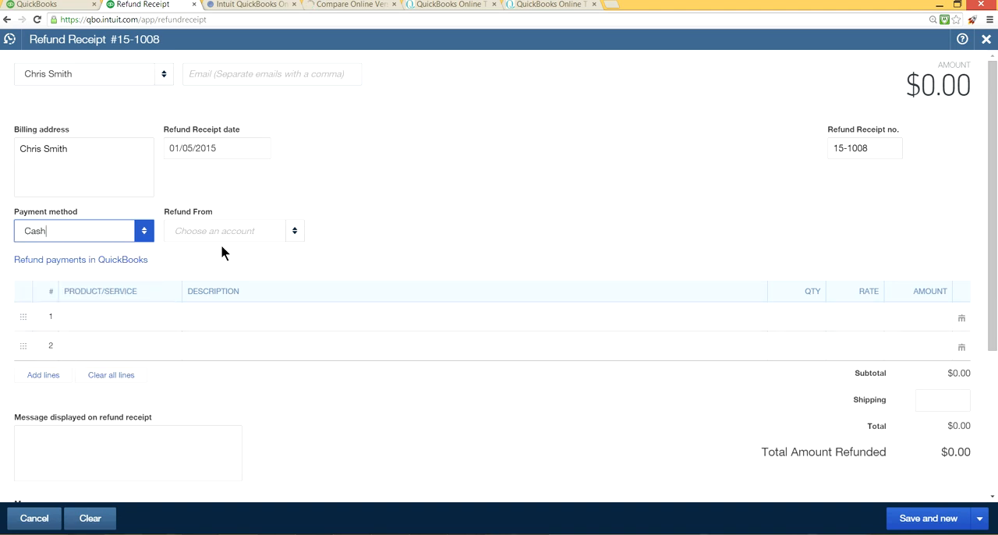
Step: Refund from the Checking account and replace the refund receipt's check number with "cash"
{"action": "left_click", "coordinate": [289, 233]}
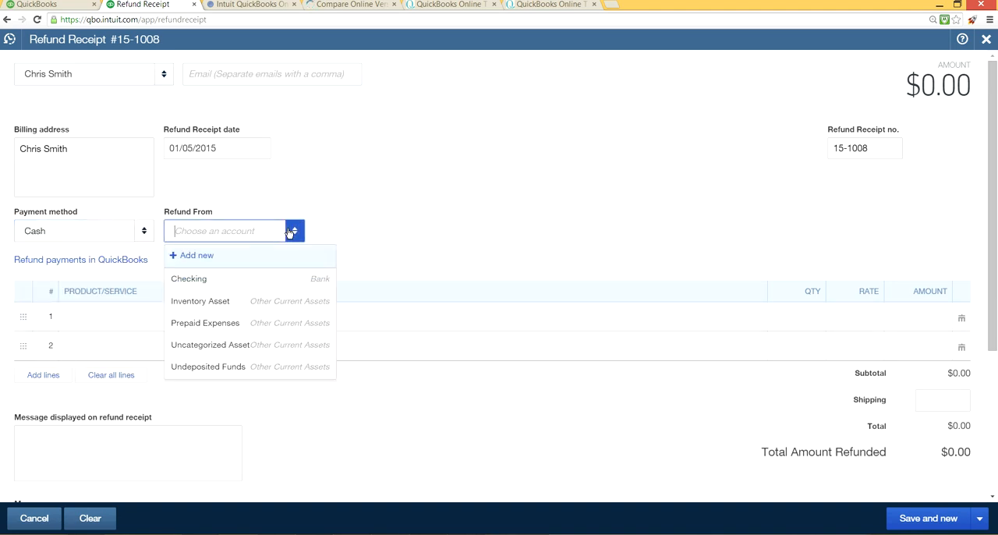
{"action": "left_click", "coordinate": [240, 280]}
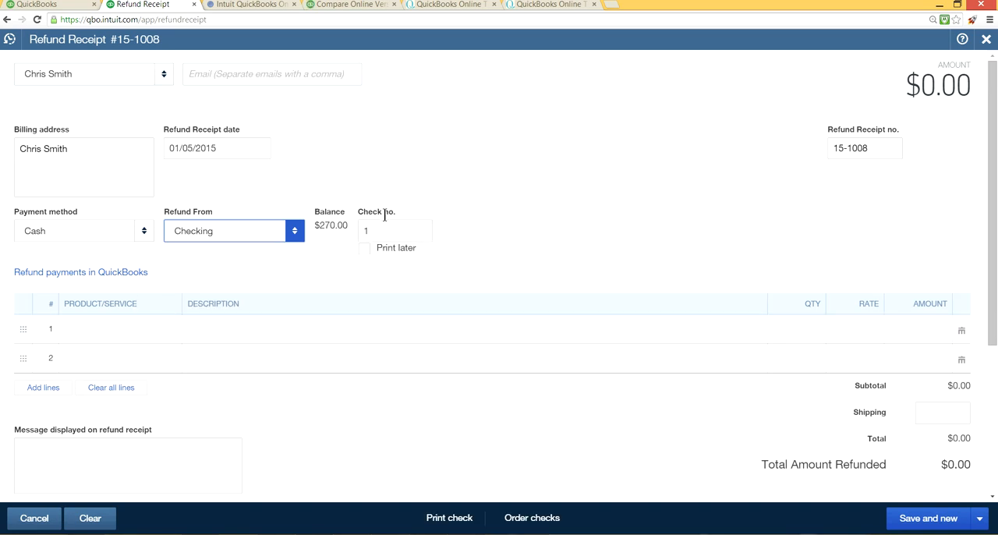
{"action": "left_click_drag", "start_coordinate": [379, 226], "coordinate": [361, 232]}
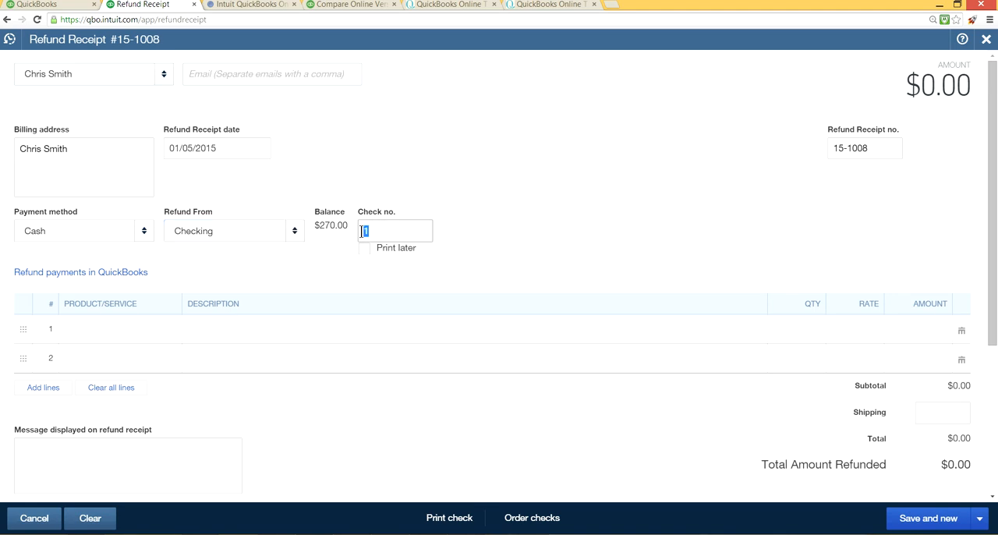
{"action": "key", "text": "BackSpace"}
{"action": "type", "text": "cash"}
Step: Add the Sales item to the refund receipt's first line, and save and close the receipt
{"action": "left_click", "coordinate": [140, 336]}
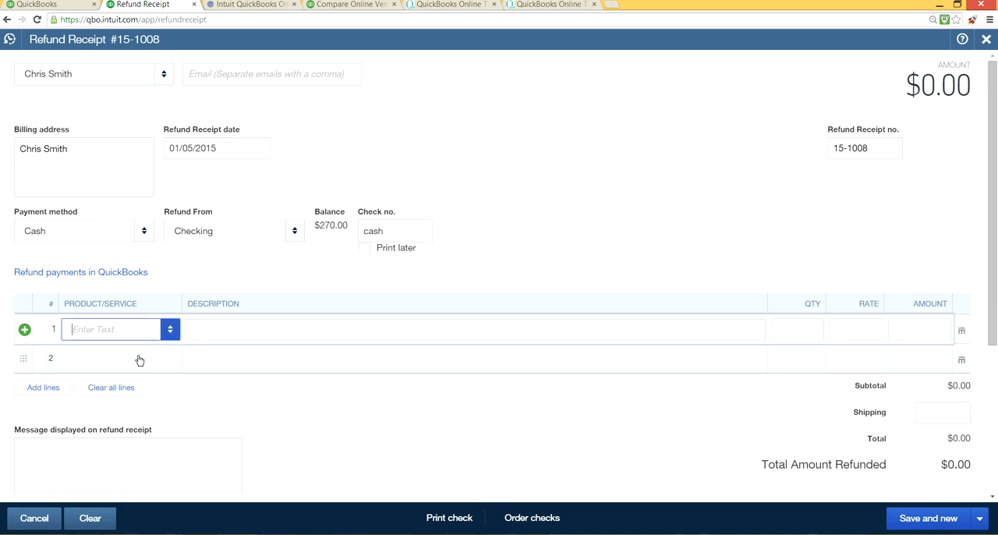
{"action": "left_click", "coordinate": [170, 332]}
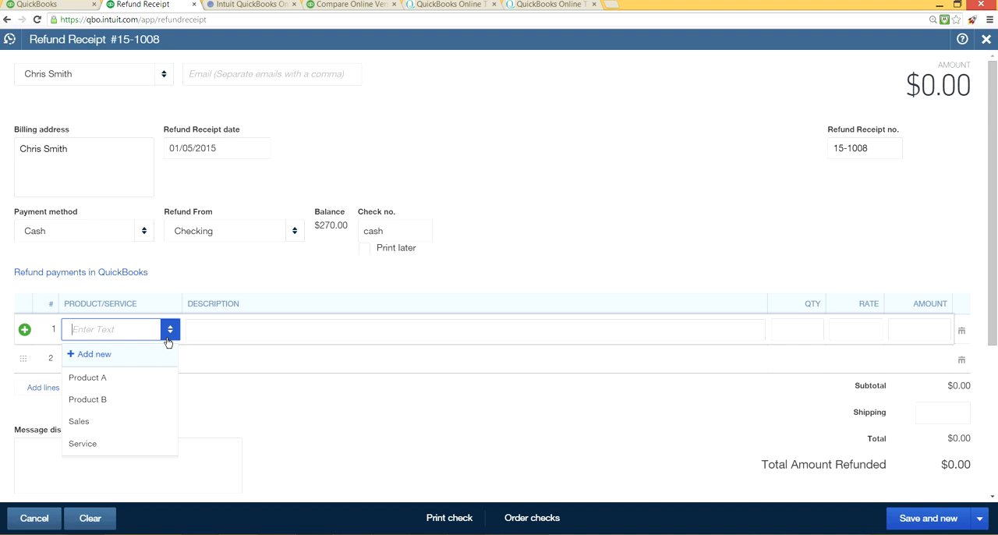
{"action": "left_click", "coordinate": [109, 422]}
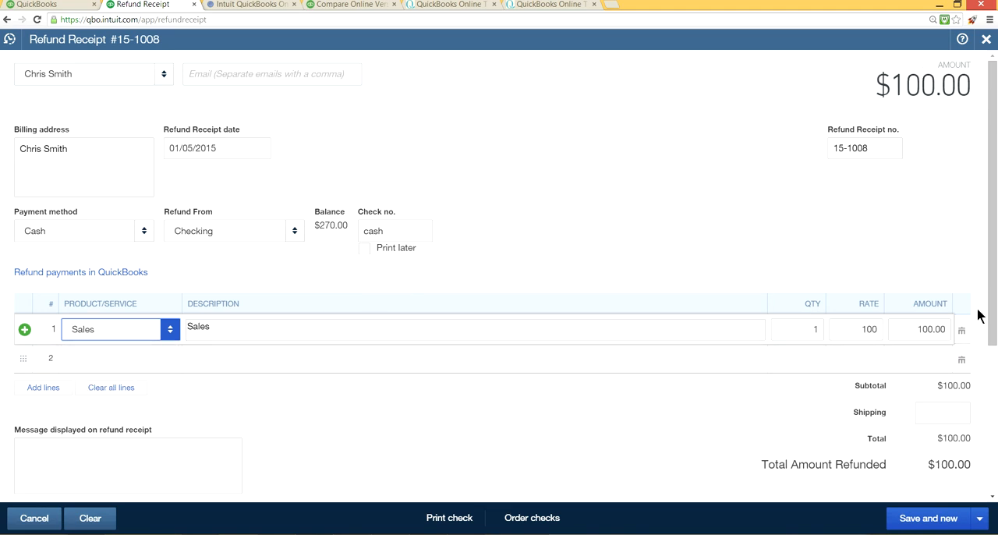
{"action": "left_click", "coordinate": [978, 523]}
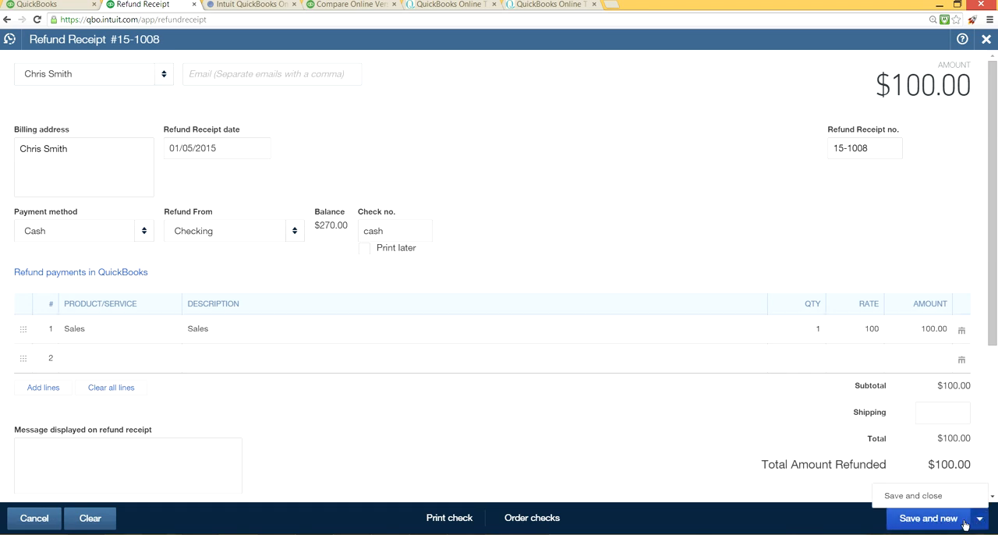
{"action": "left_click", "coordinate": [914, 497]}
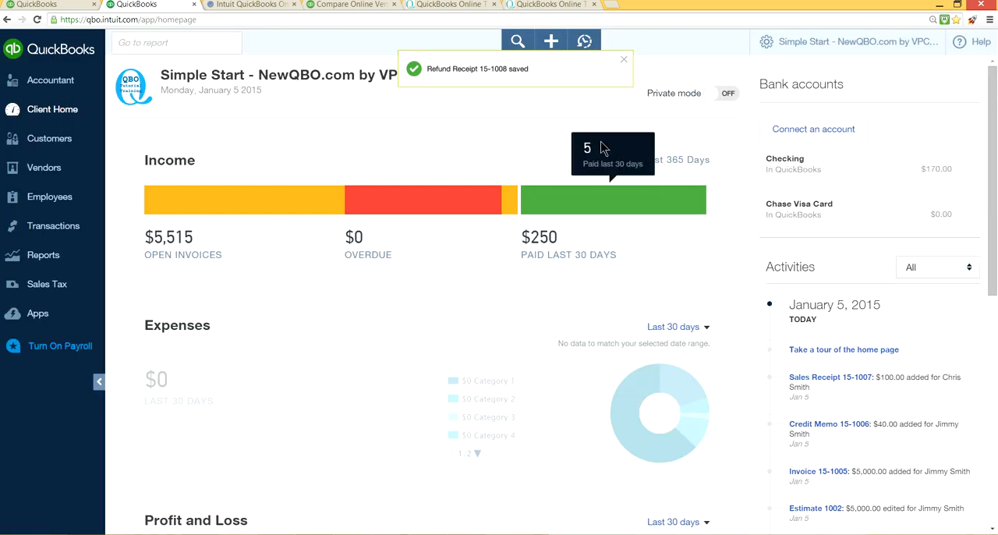
Step: View the blank expense form, close it without entering anything, and bring up the transaction types available to create again
{"action": "left_click", "coordinate": [549, 47]}
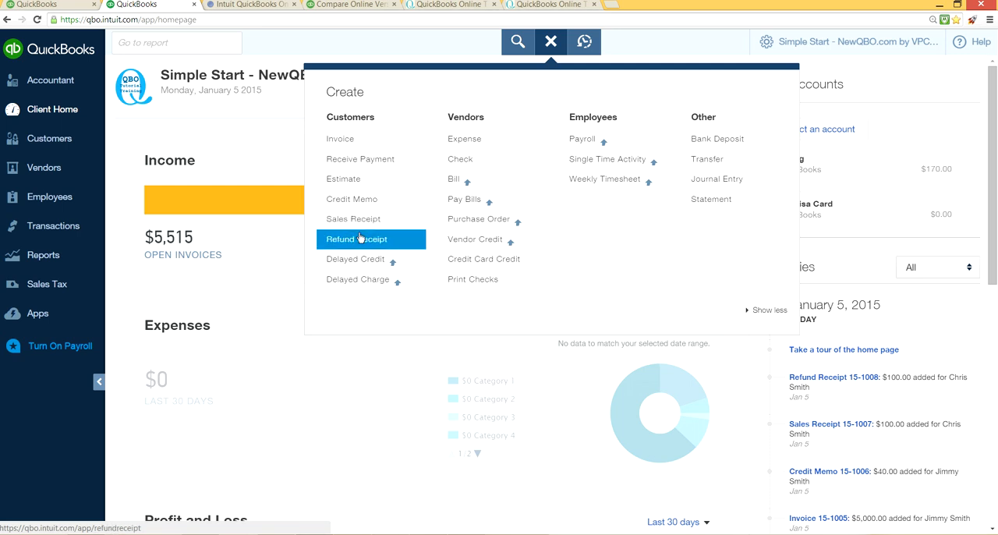
{"action": "left_click", "coordinate": [458, 141]}
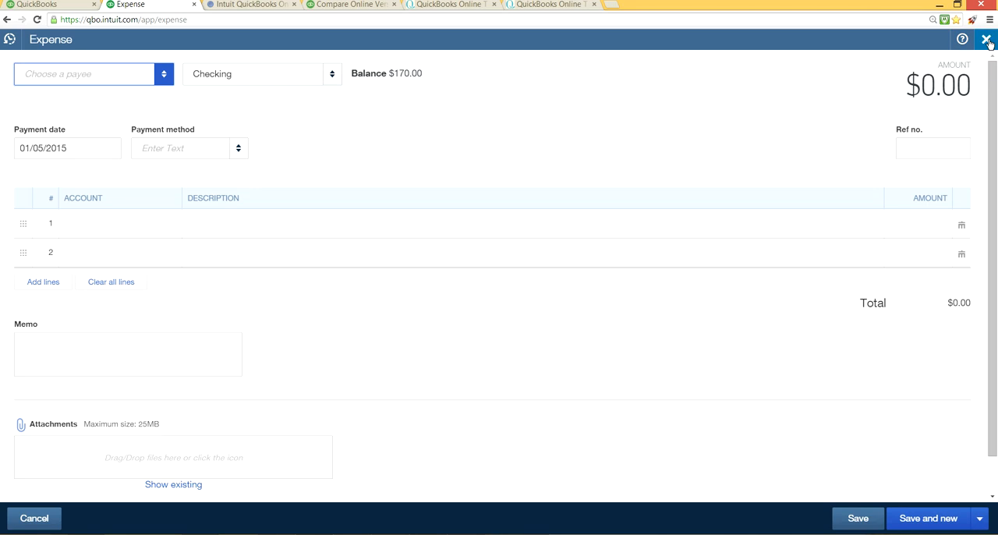
{"action": "left_click", "coordinate": [987, 39]}
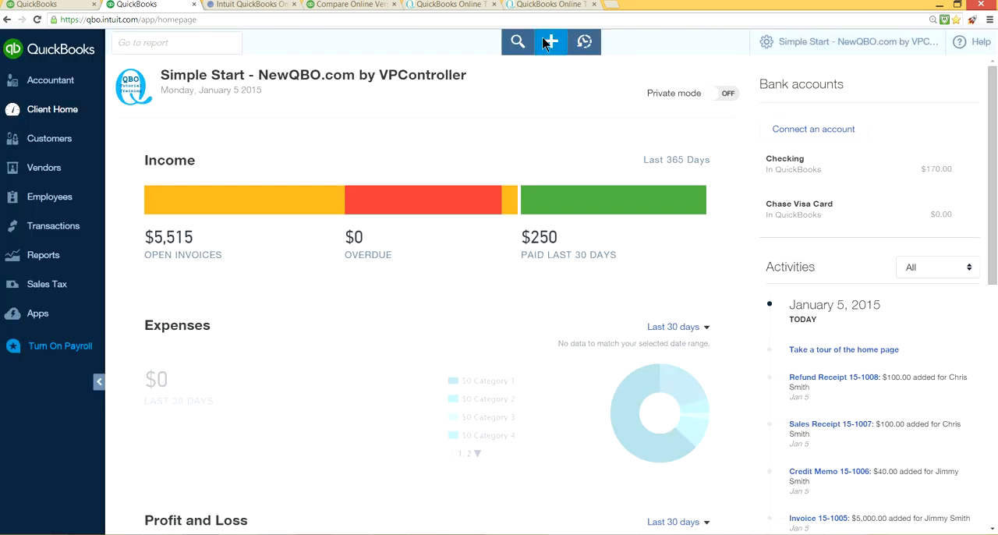
{"action": "left_click", "coordinate": [549, 42]}
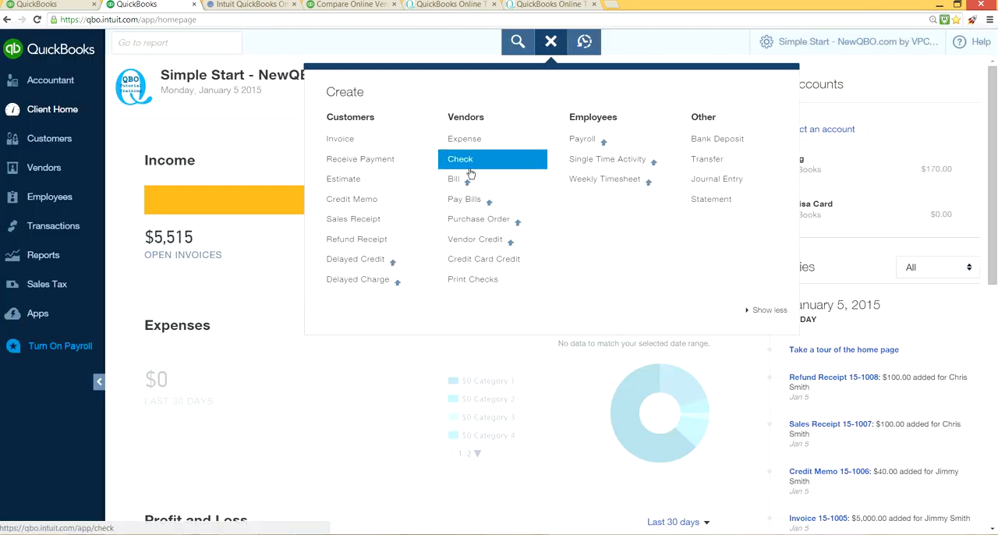
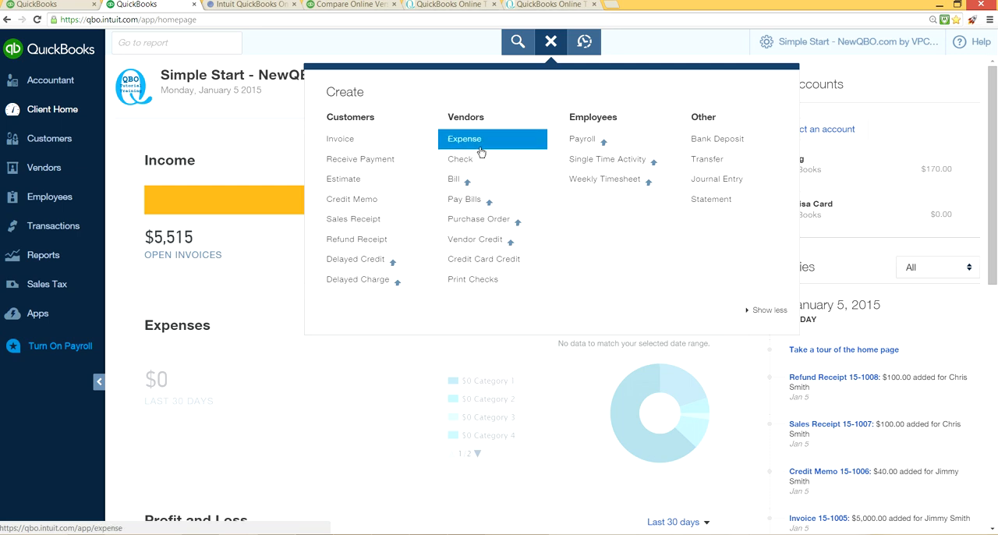
Step: Create a new expense with the existing vendor as the payee
{"action": "left_click", "coordinate": [482, 151]}
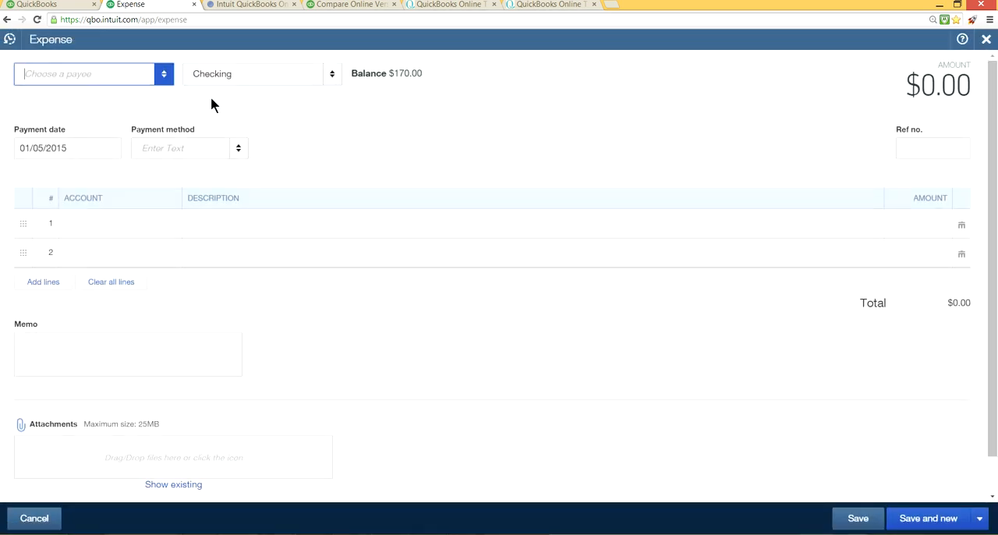
{"action": "left_click", "coordinate": [163, 74]}
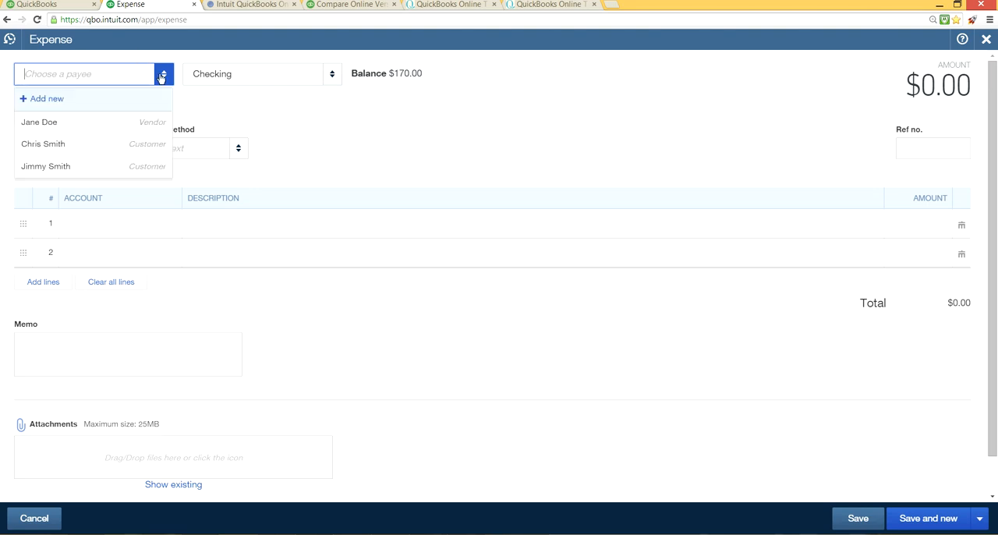
{"action": "left_click", "coordinate": [121, 135]}
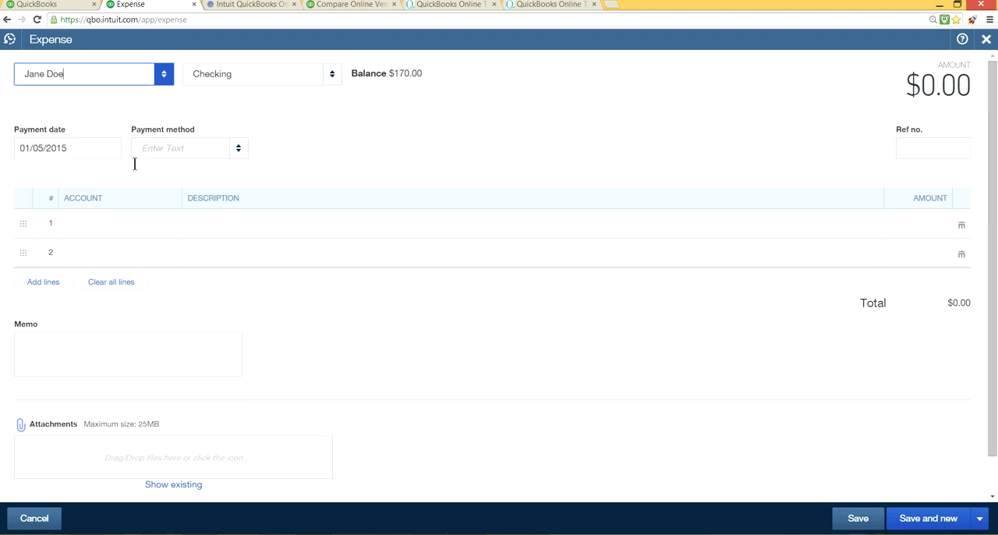
Step: Fill the expense's first line with the Advertising account and an amount of 300.00
{"action": "left_click", "coordinate": [131, 232]}
{"action": "left_click", "coordinate": [170, 225]}
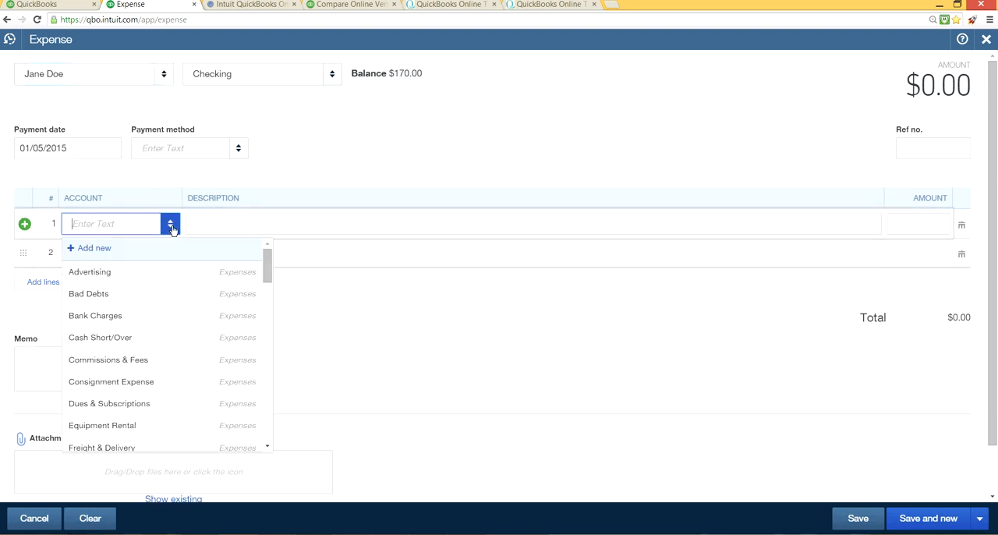
{"action": "left_click", "coordinate": [231, 279]}
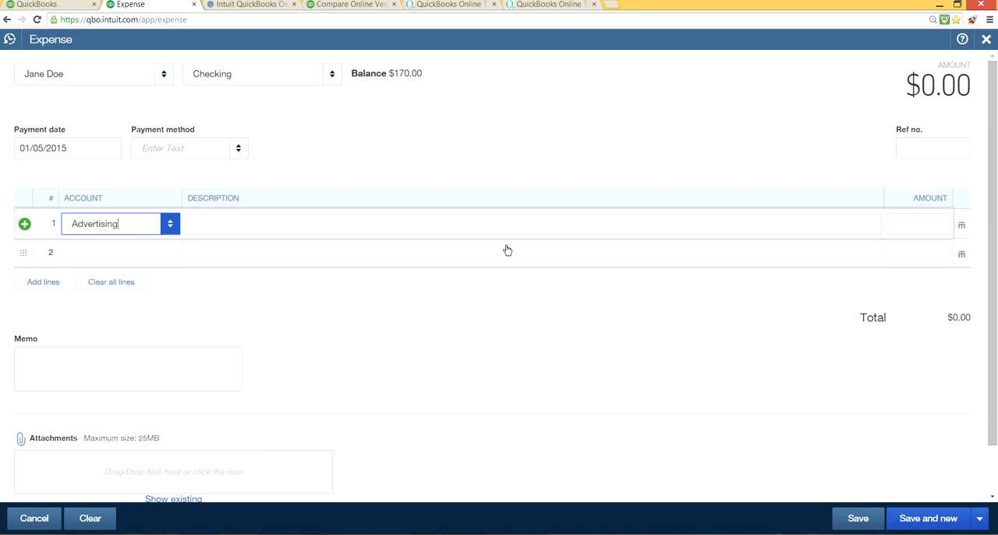
{"action": "left_click", "coordinate": [909, 222]}
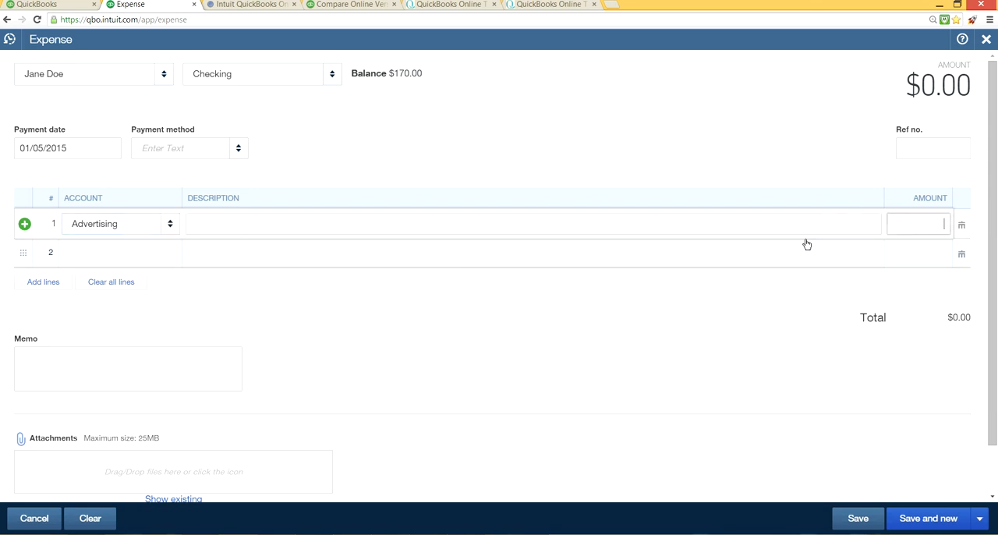
{"action": "type", "text": "300.00"}
{"action": "left_click", "coordinate": [745, 152]}
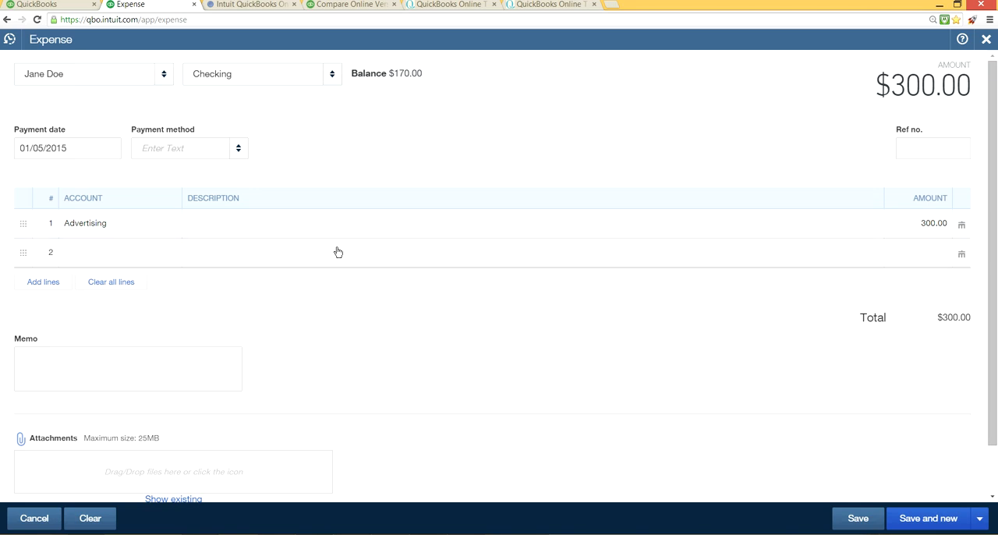
Step: Keep Checking as the payment account and add "Debit Card" as a new payment method for the expense
{"action": "left_click", "coordinate": [329, 76]}
{"action": "left_click", "coordinate": [328, 77]}
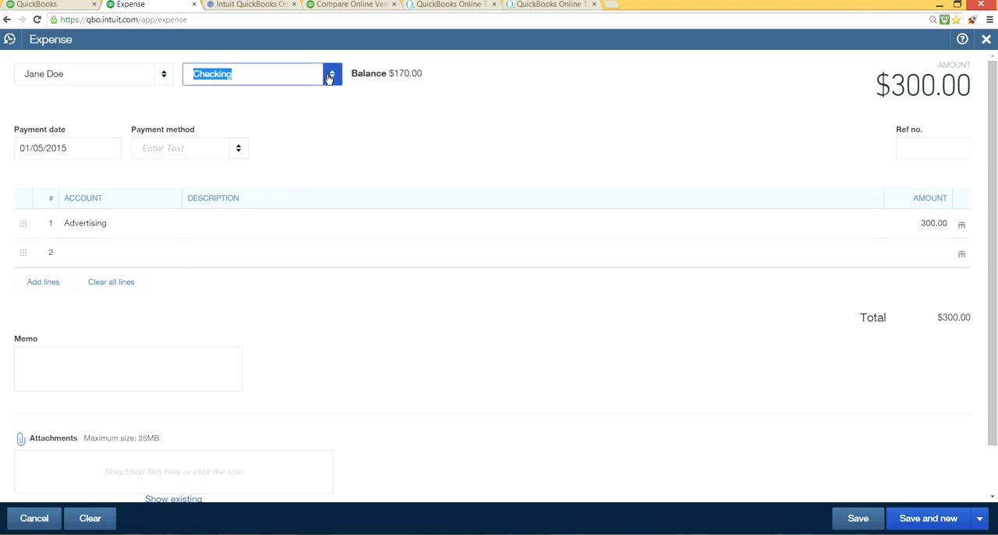
{"action": "left_click", "coordinate": [238, 151]}
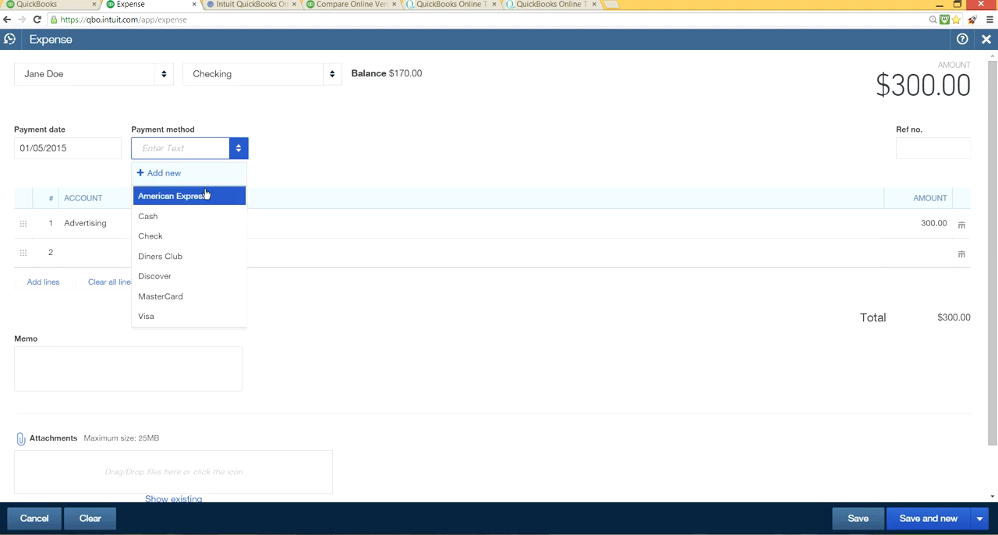
{"action": "left_click", "coordinate": [148, 181]}
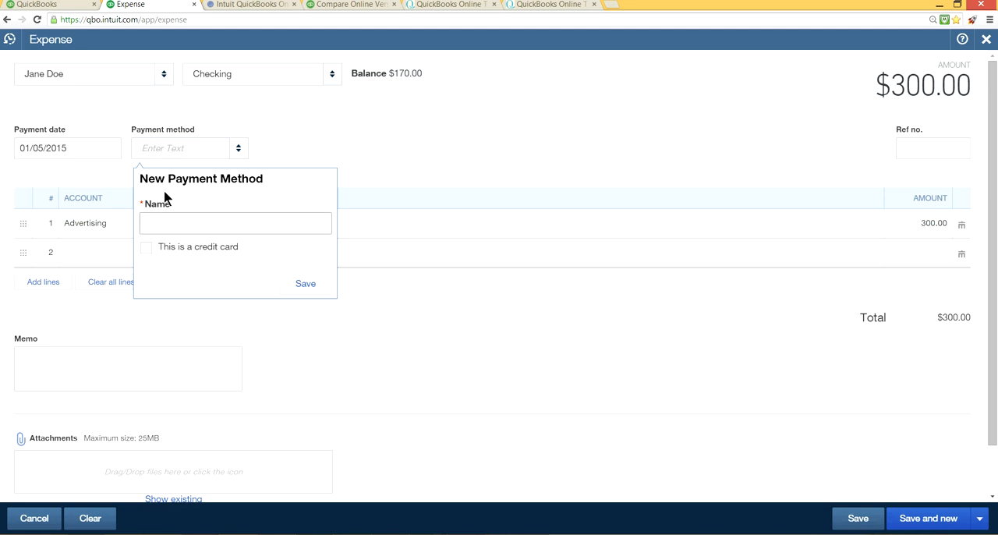
{"action": "type", "text": "Debit Card"}
{"action": "left_click", "coordinate": [314, 287]}
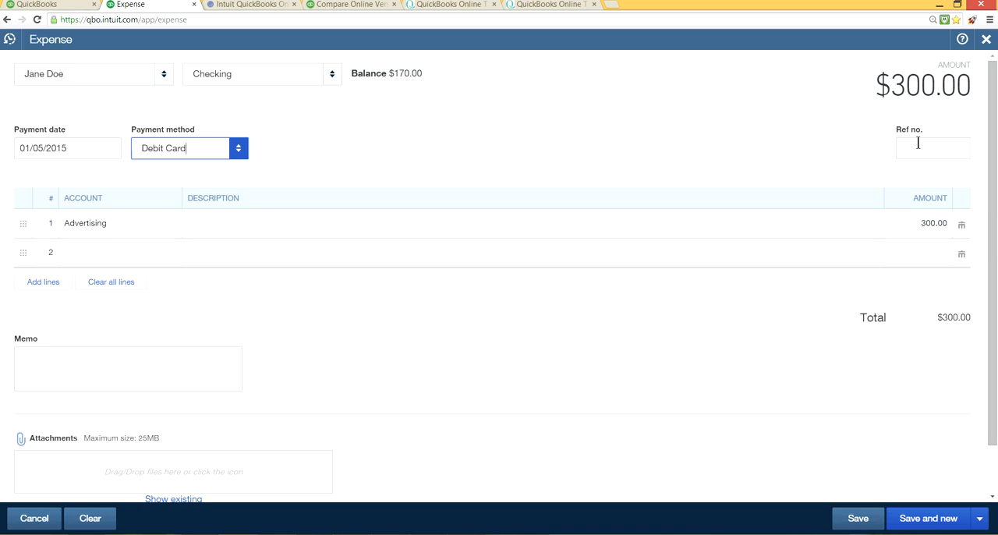
Step: Save the advertising expense, start another blank expense and dismiss the notification
{"action": "left_click", "coordinate": [979, 526]}
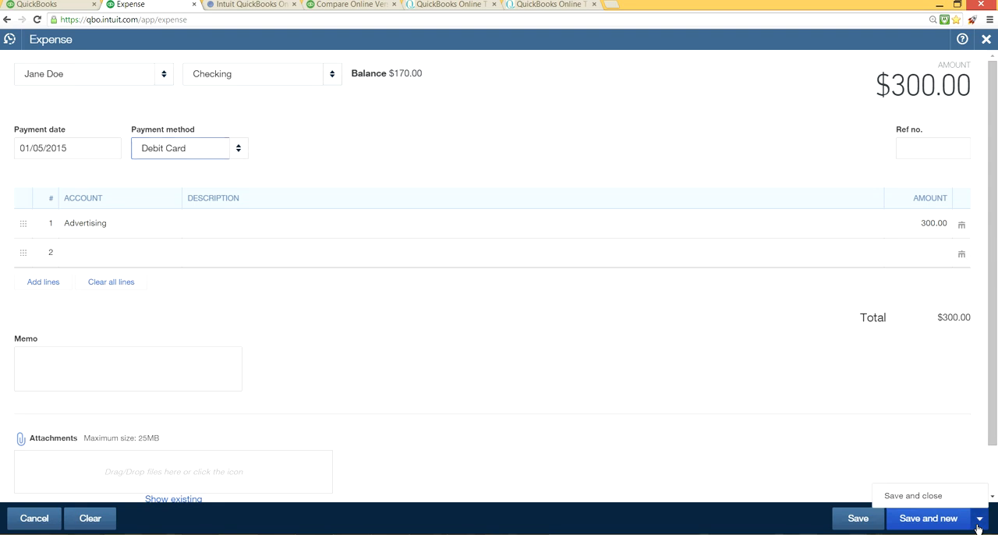
{"action": "left_click", "coordinate": [922, 519]}
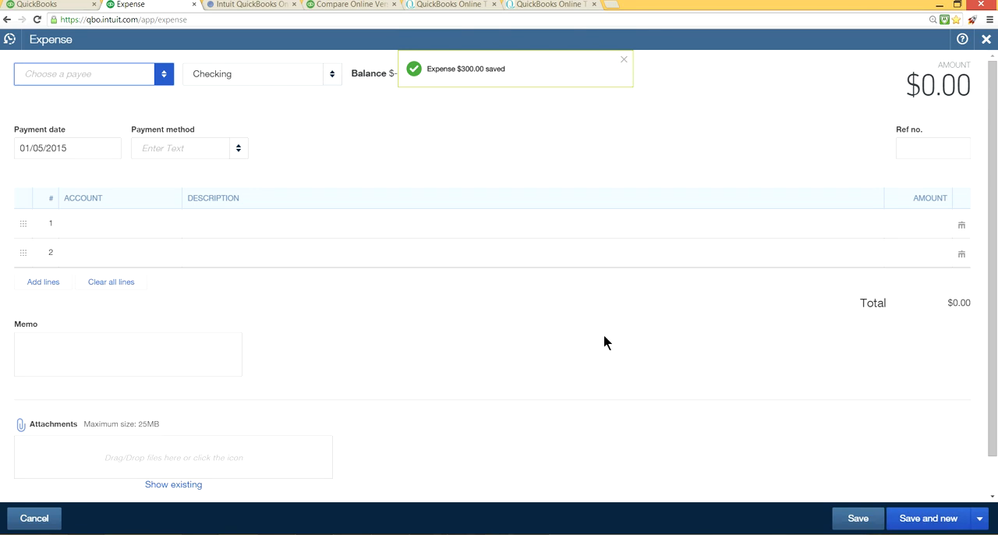
{"action": "left_click", "coordinate": [623, 60]}
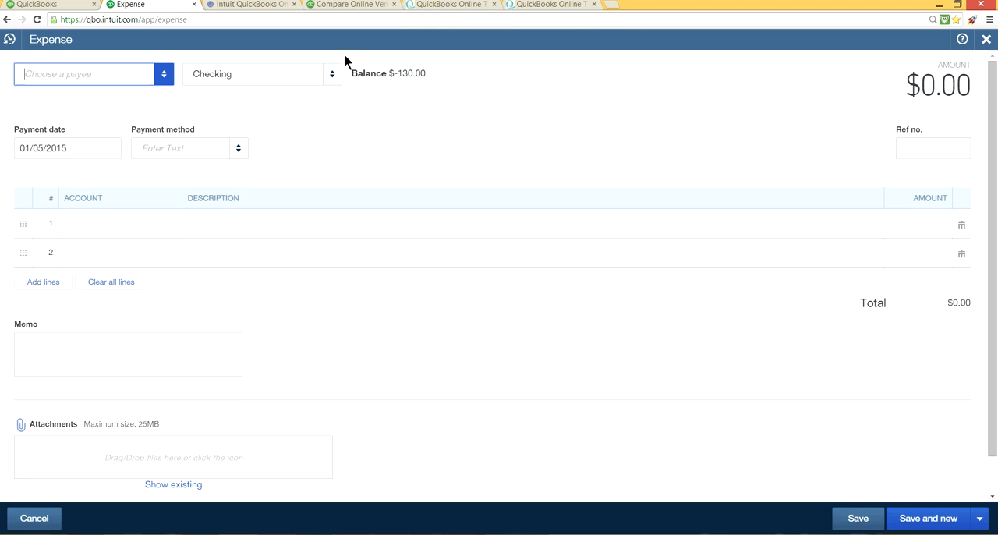
Step: Add "American Airlines" as a new vendor and use it as the expense's payee
{"action": "left_click", "coordinate": [164, 74]}
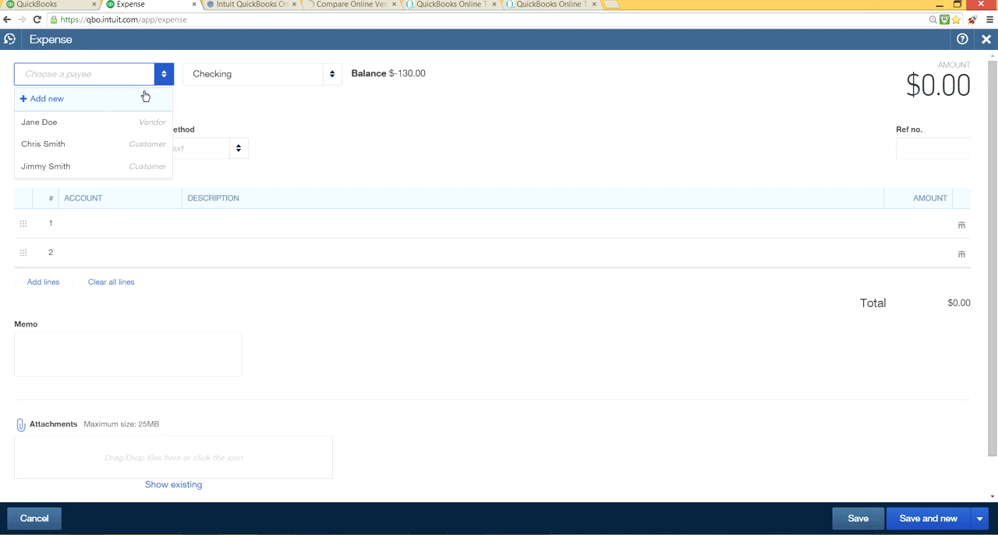
{"action": "left_click", "coordinate": [39, 99]}
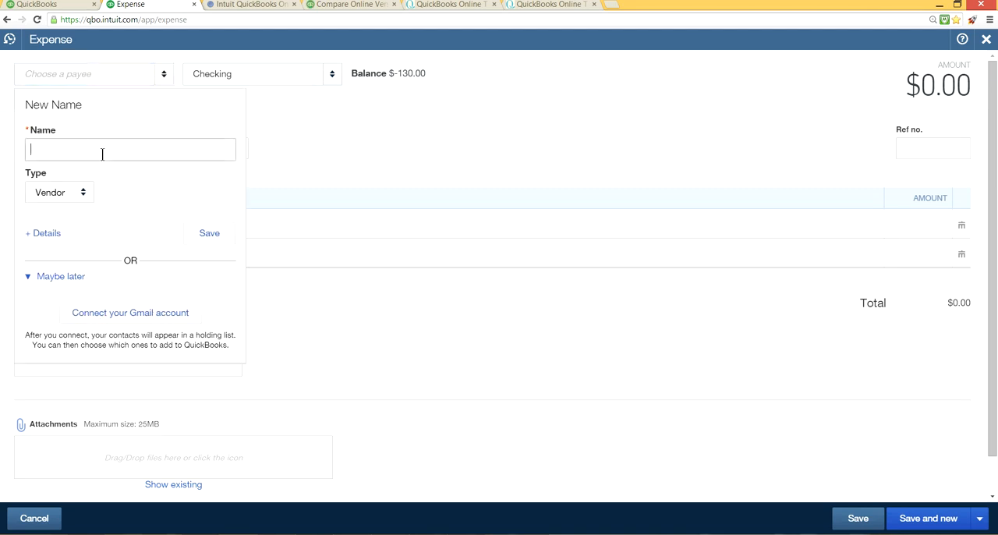
{"action": "type", "text": "American Airlines"}
{"action": "left_click", "coordinate": [208, 234]}
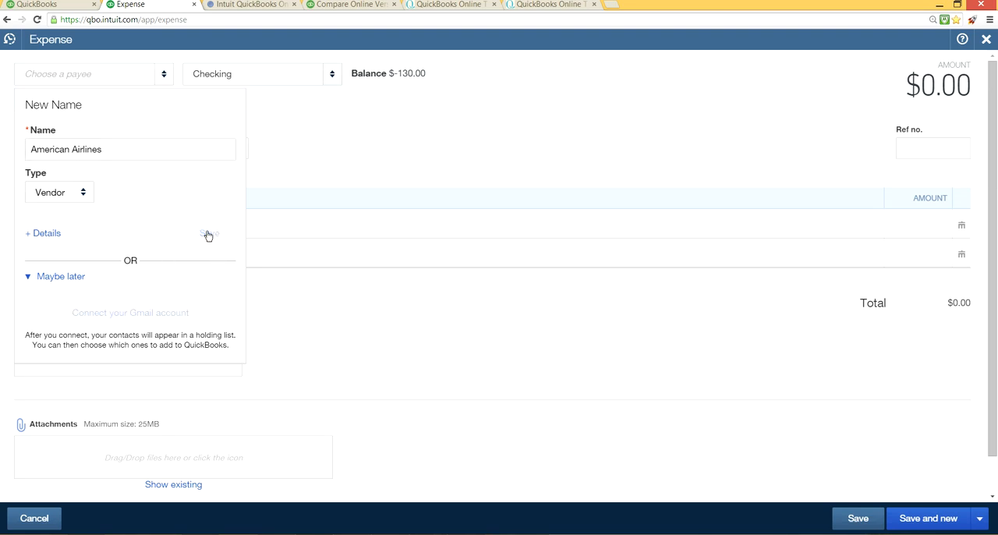
Step: Pay the American Airlines expense from Chase Visa Card with MasterCard as the payment method
{"action": "left_click", "coordinate": [332, 76]}
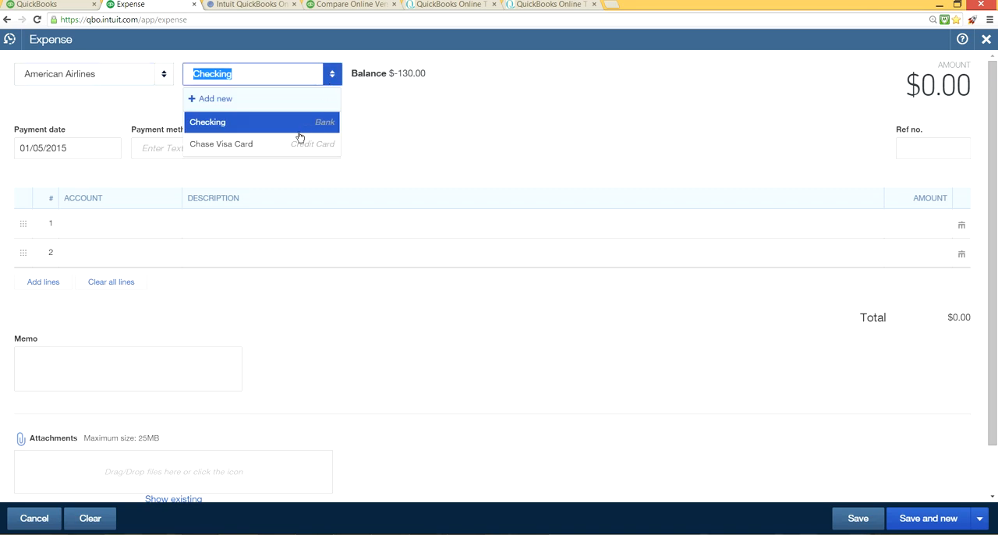
{"action": "left_click", "coordinate": [241, 148]}
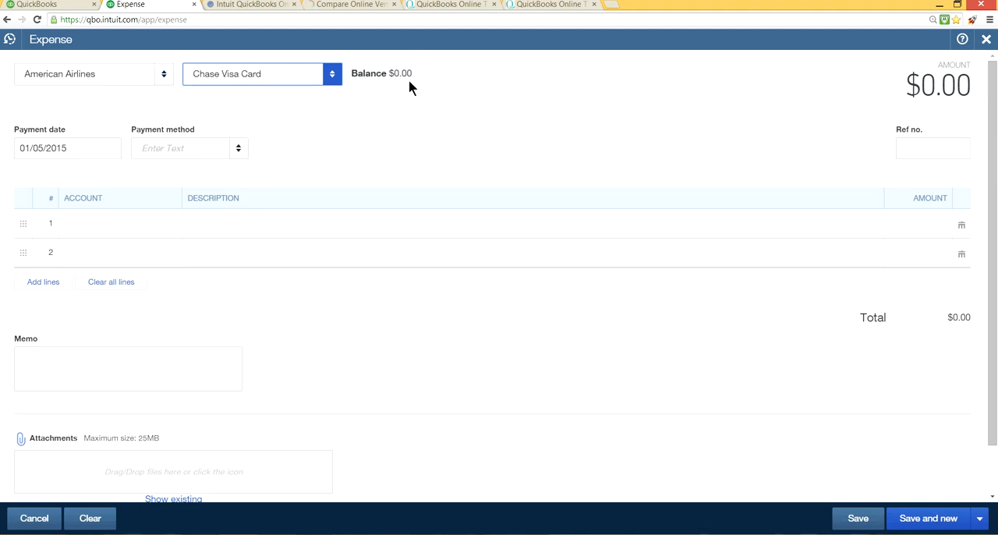
{"action": "left_click", "coordinate": [242, 150]}
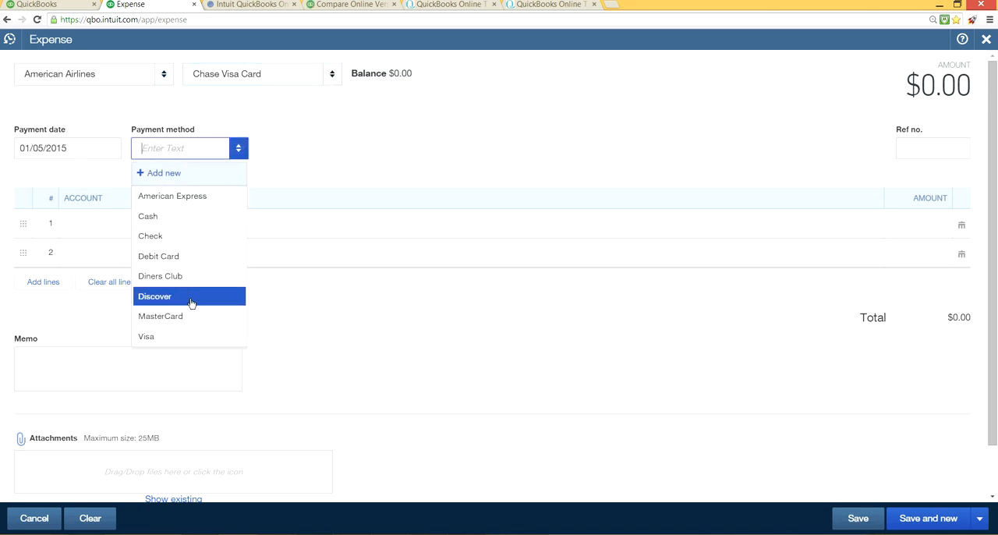
{"action": "left_click", "coordinate": [191, 316]}
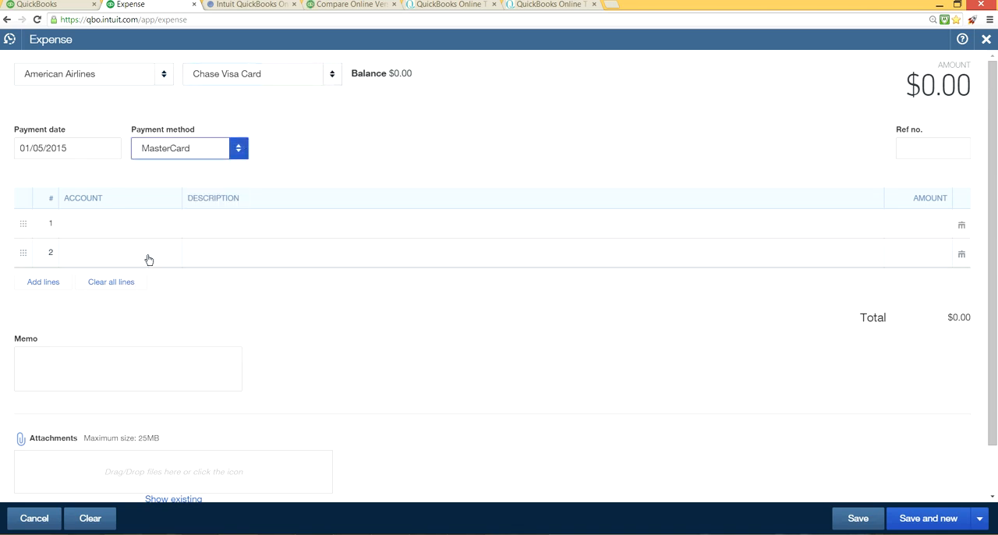
Step: Fill the first line of the American Airlines expense with the Travel account and an amount of 150.00
{"action": "left_click", "coordinate": [142, 226]}
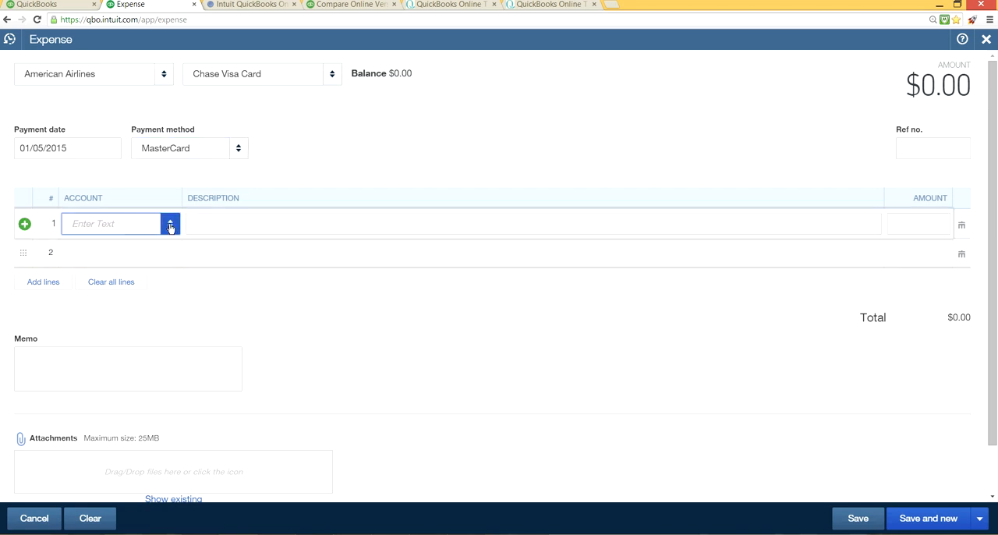
{"action": "left_click", "coordinate": [170, 225]}
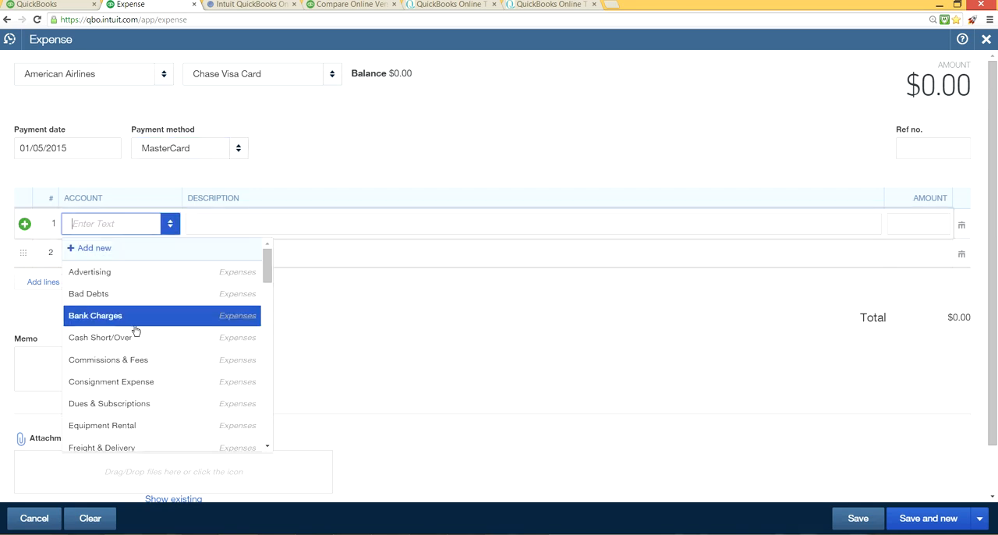
{"action": "scroll", "coordinate": [136, 332], "scroll_direction": "down", "scroll_amount": 3}
{"action": "scroll", "coordinate": [135, 332], "scroll_direction": "down", "scroll_amount": 5}
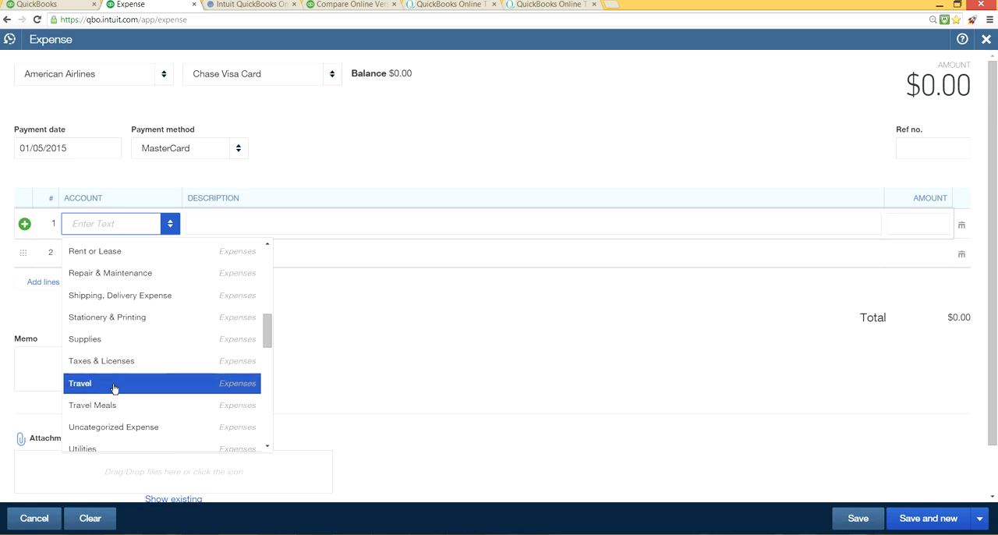
{"action": "left_click", "coordinate": [117, 385]}
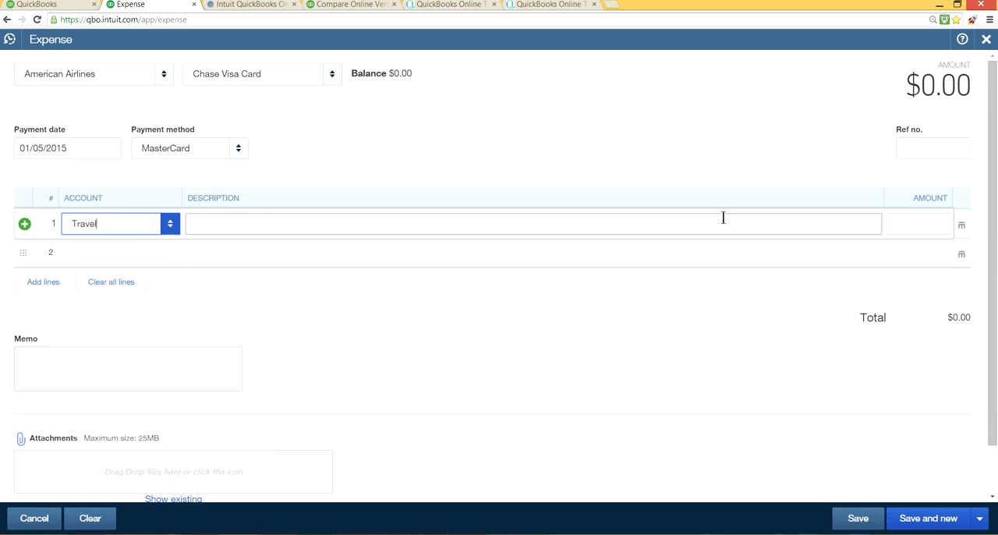
{"action": "left_click", "coordinate": [919, 222]}
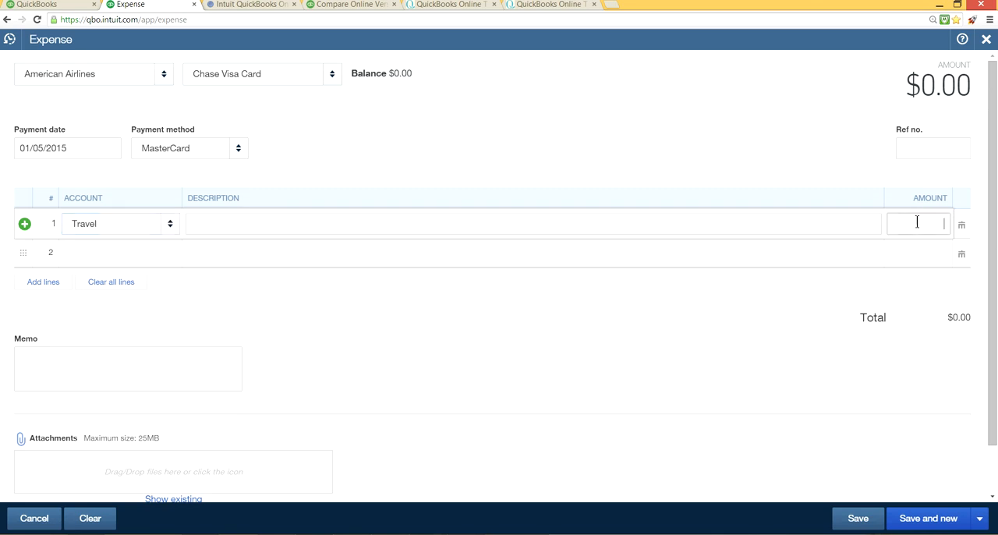
{"action": "type", "text": "150.00"}
{"action": "left_click", "coordinate": [807, 181]}
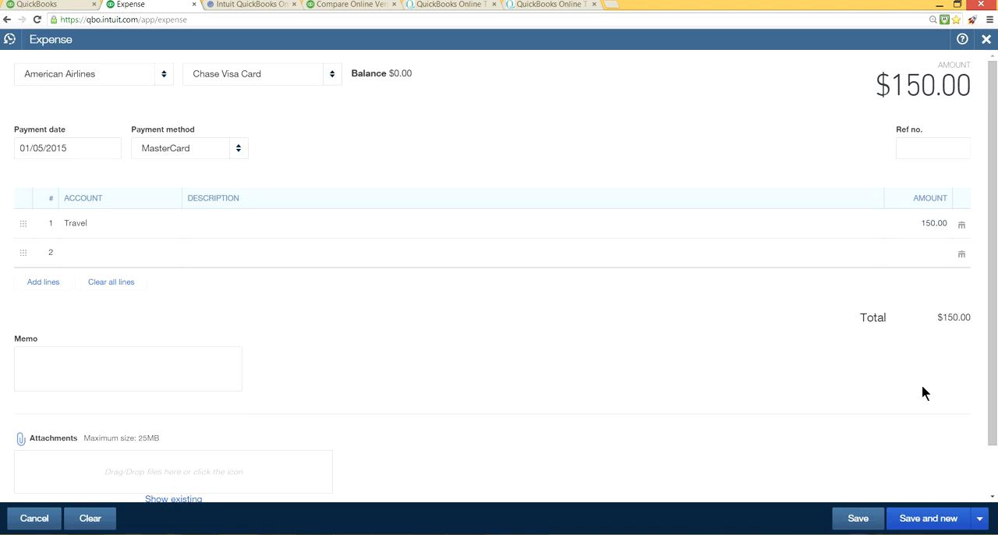
Step: Save the travel expense, open a fresh expense form and dismiss the notification
{"action": "left_click", "coordinate": [940, 518]}
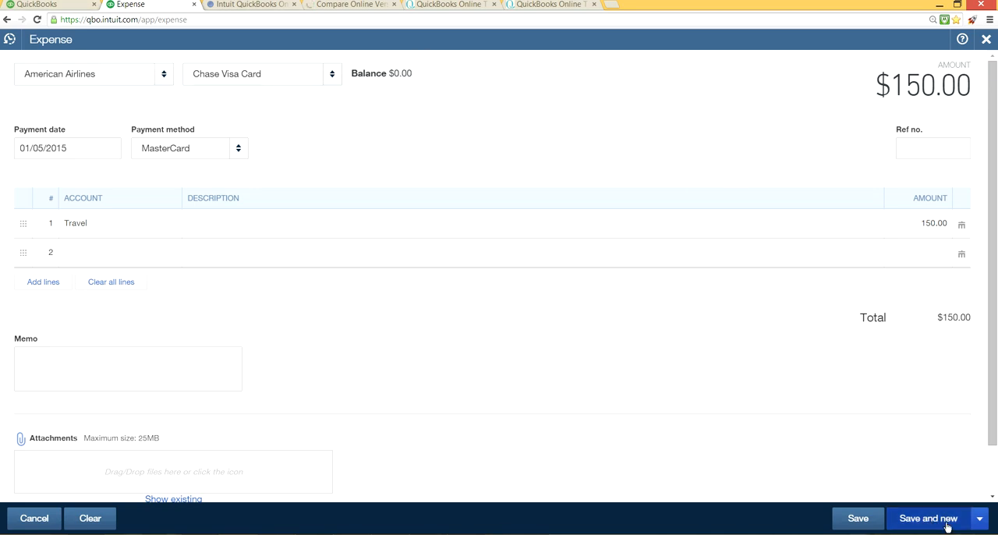
{"action": "left_click", "coordinate": [948, 519]}
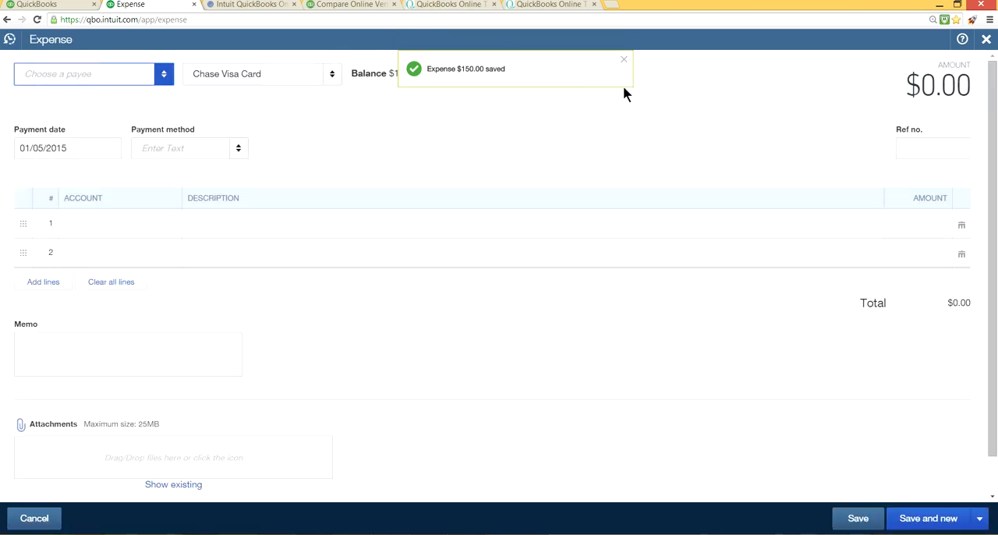
{"action": "left_click", "coordinate": [625, 58]}
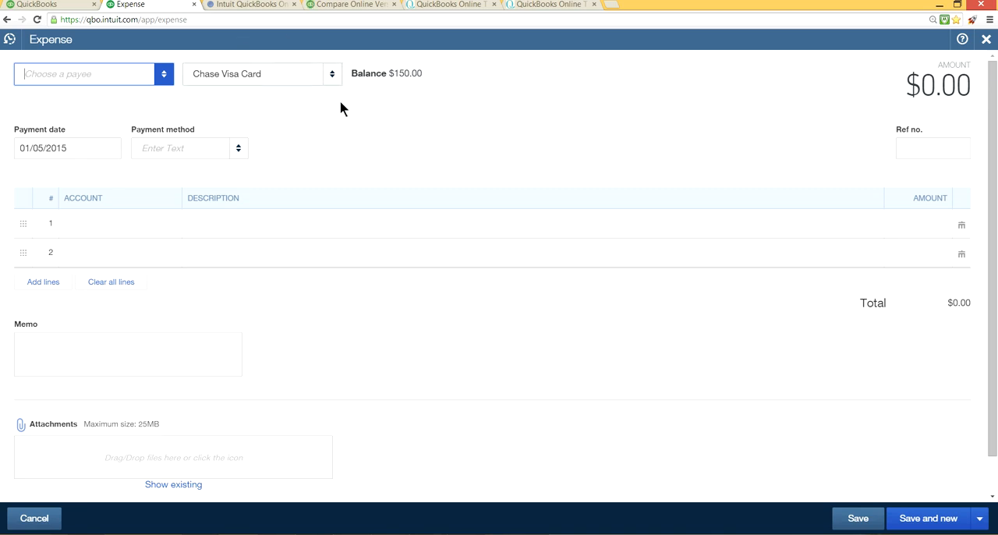
Step: Switch the blank expense to the Checking account to view its balance, and leave the form without saving
{"action": "left_click", "coordinate": [333, 75]}
{"action": "left_click", "coordinate": [333, 75]}
{"action": "left_click", "coordinate": [305, 124]}
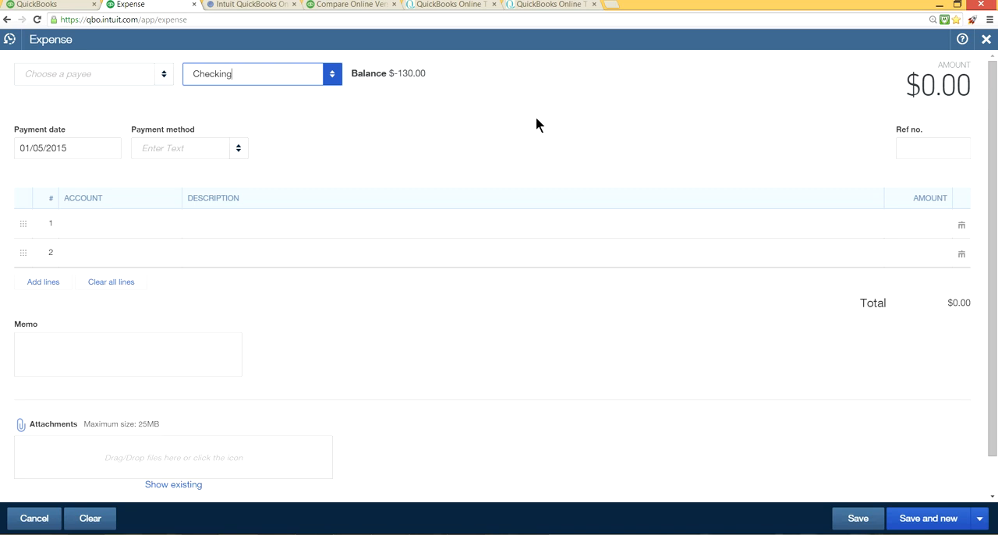
{"action": "left_click", "coordinate": [986, 39]}
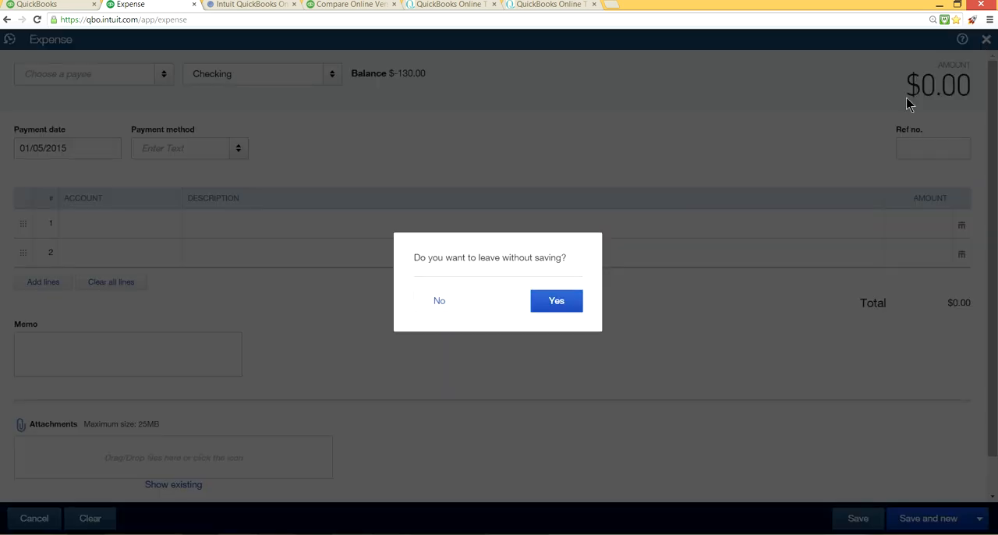
{"action": "left_click", "coordinate": [554, 302]}
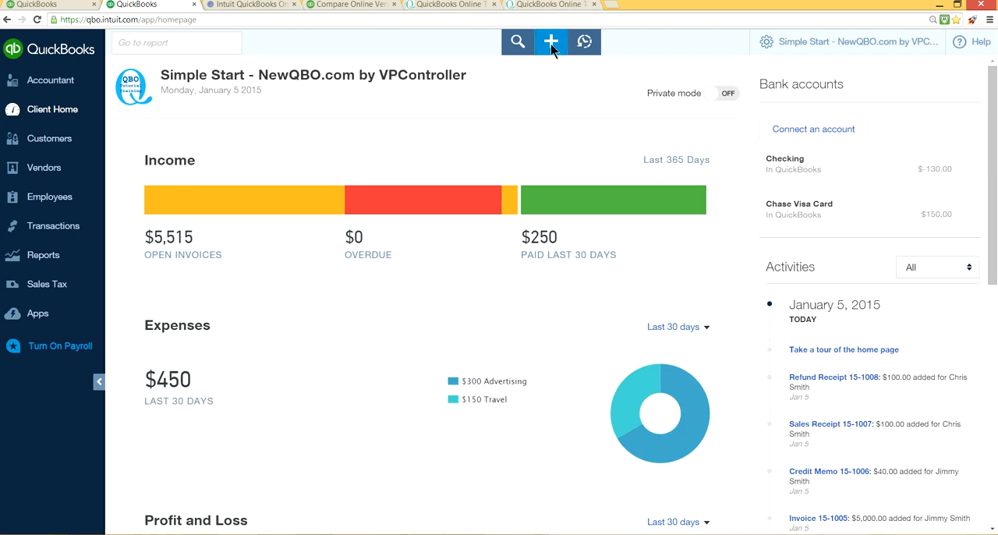
Step: Start a bank deposit into Checking and look through the accounts available for its first line
{"action": "left_click", "coordinate": [554, 44]}
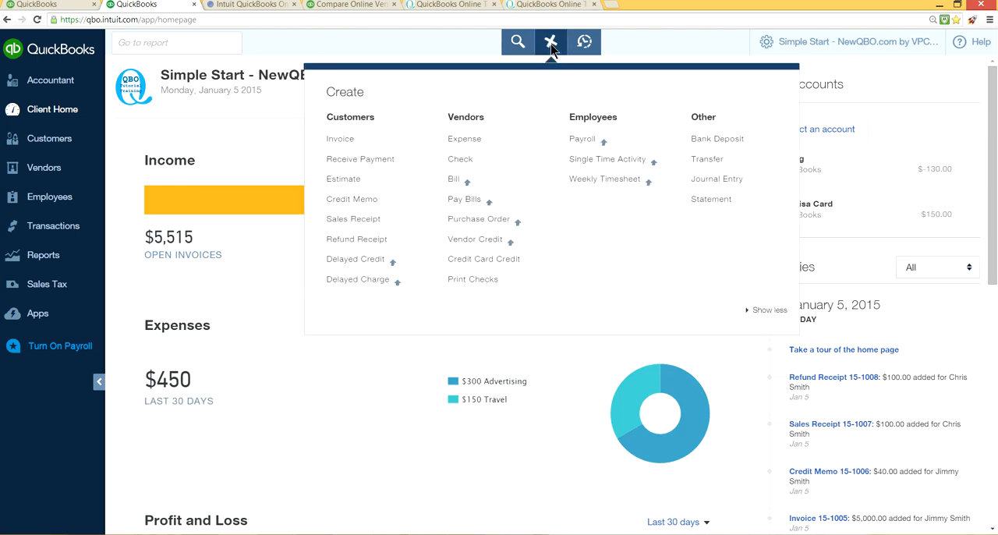
{"action": "left_click", "coordinate": [699, 141]}
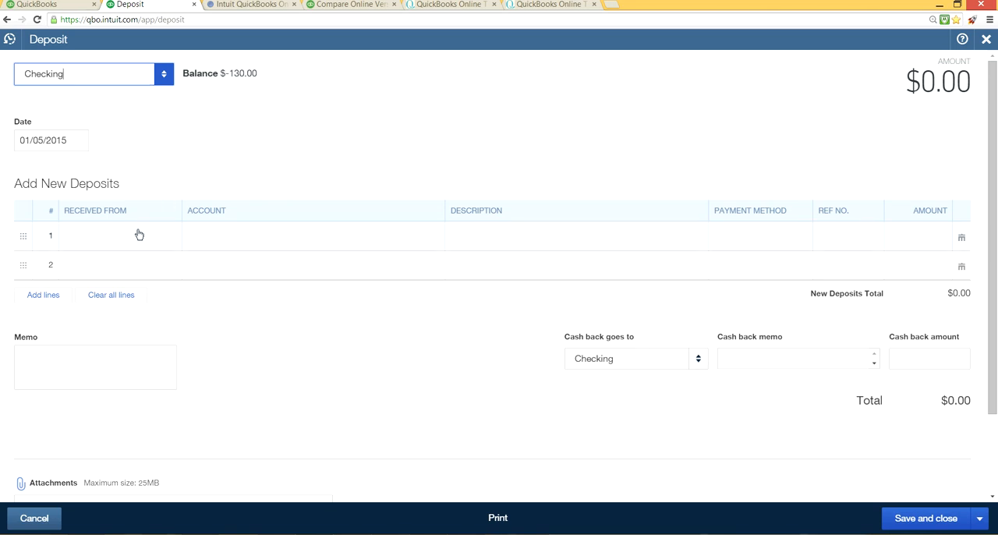
{"action": "left_click", "coordinate": [234, 228]}
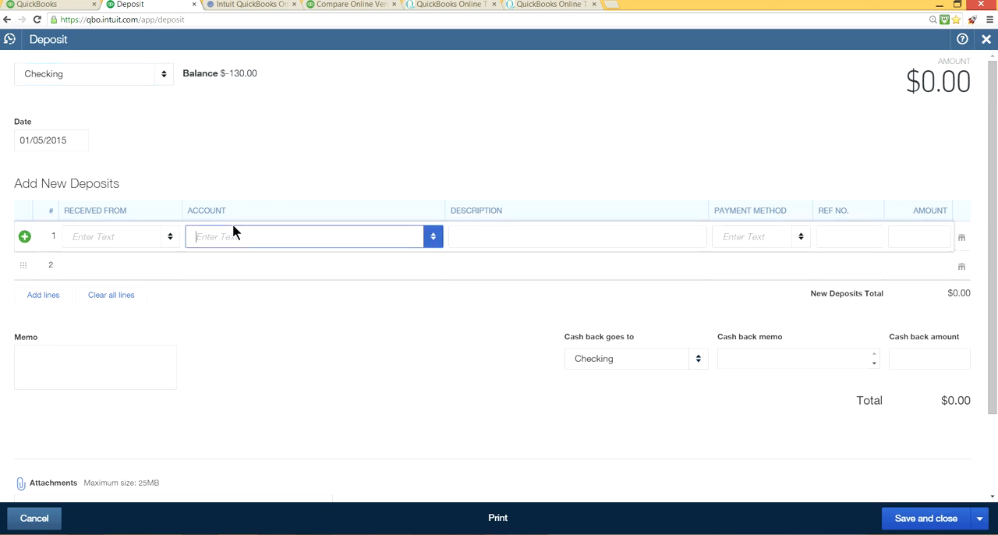
{"action": "left_click", "coordinate": [432, 243]}
{"action": "scroll", "coordinate": [341, 370], "scroll_direction": "down", "scroll_amount": 3}
{"action": "scroll", "coordinate": [343, 371], "scroll_direction": "up", "scroll_amount": 2}
{"action": "scroll", "coordinate": [343, 370], "scroll_direction": "up", "scroll_amount": 3}
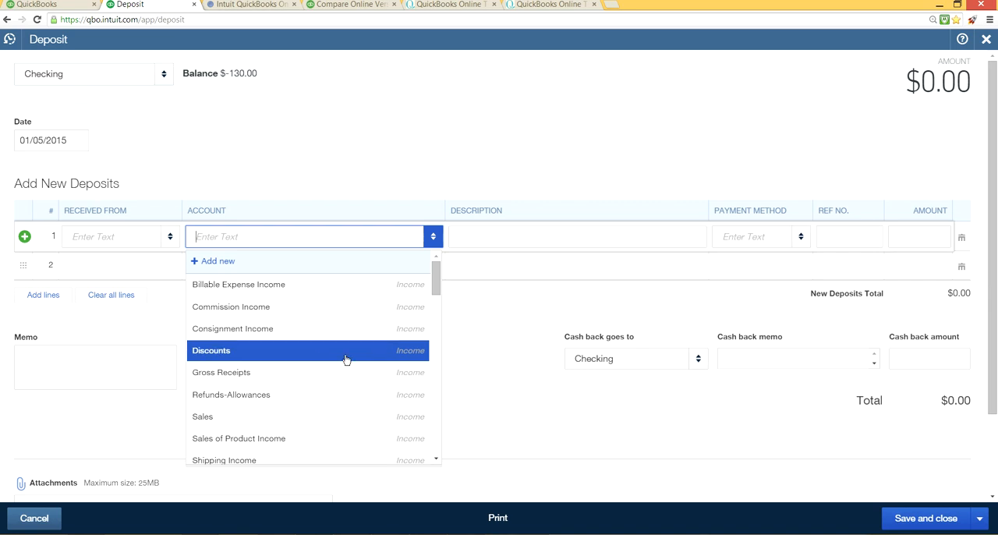
{"action": "scroll", "coordinate": [346, 359], "scroll_direction": "down", "scroll_amount": 5}
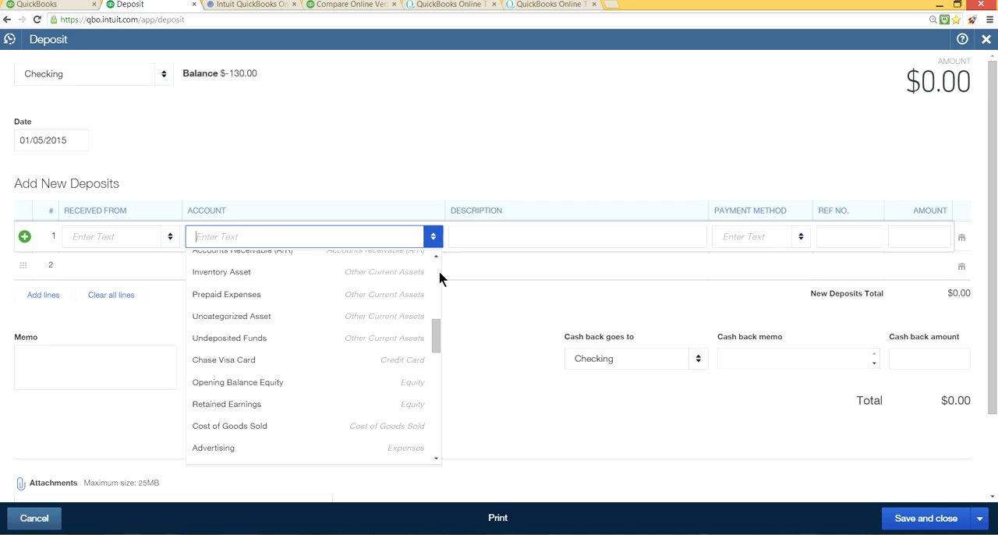
{"action": "scroll", "coordinate": [438, 276], "scroll_direction": "up", "scroll_amount": 5}
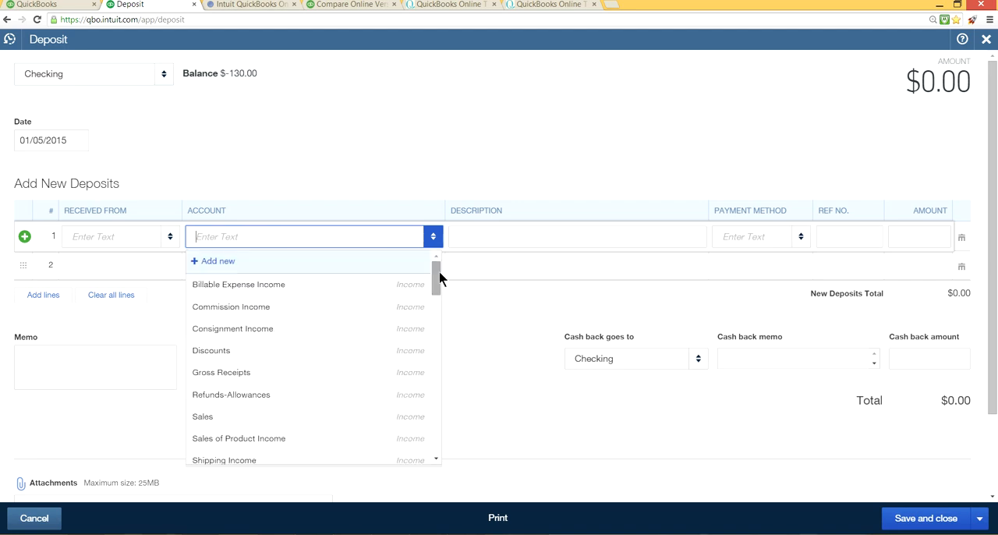
Step: Begin a new account for the deposit line with category type Equity and detail type Owner's Equity
{"action": "left_click", "coordinate": [214, 264]}
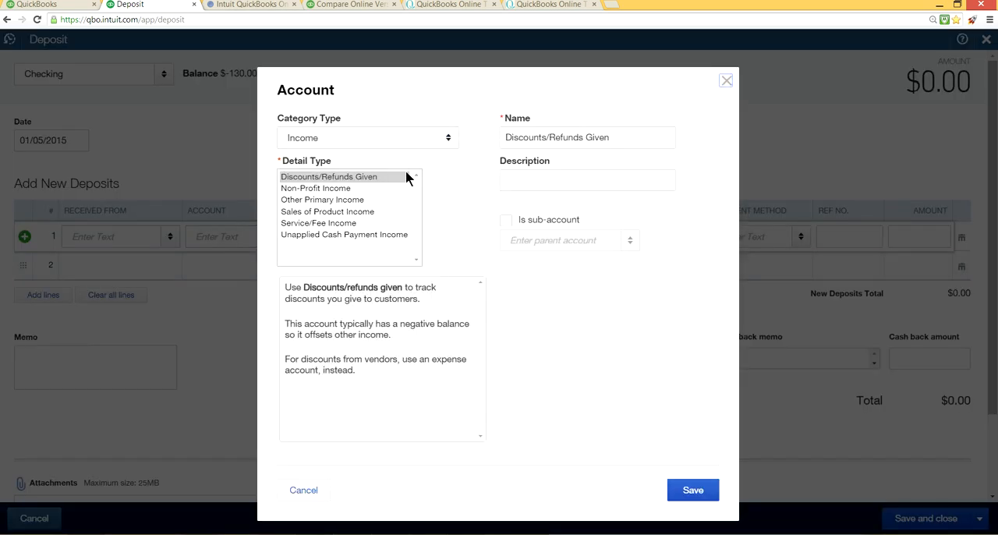
{"action": "left_click", "coordinate": [441, 140]}
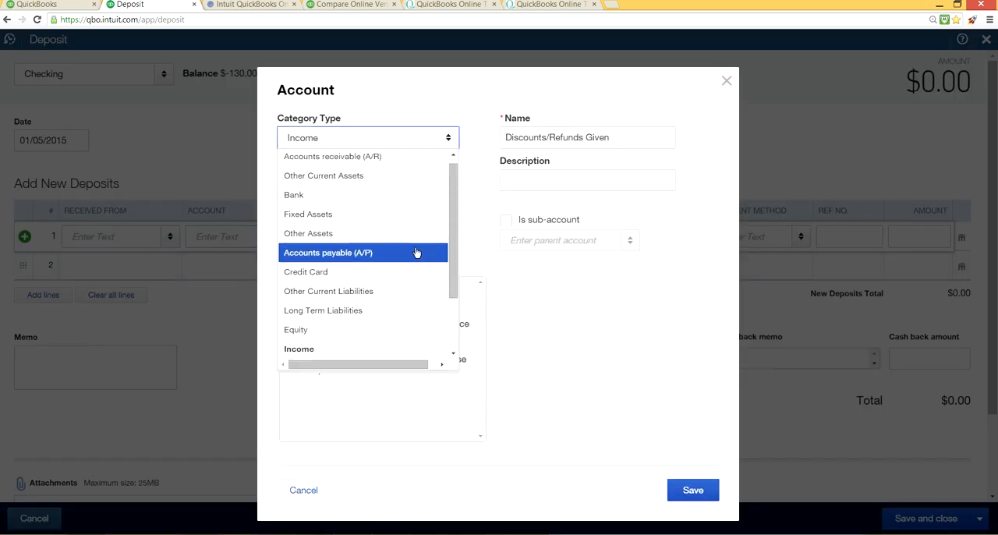
{"action": "left_click", "coordinate": [392, 329]}
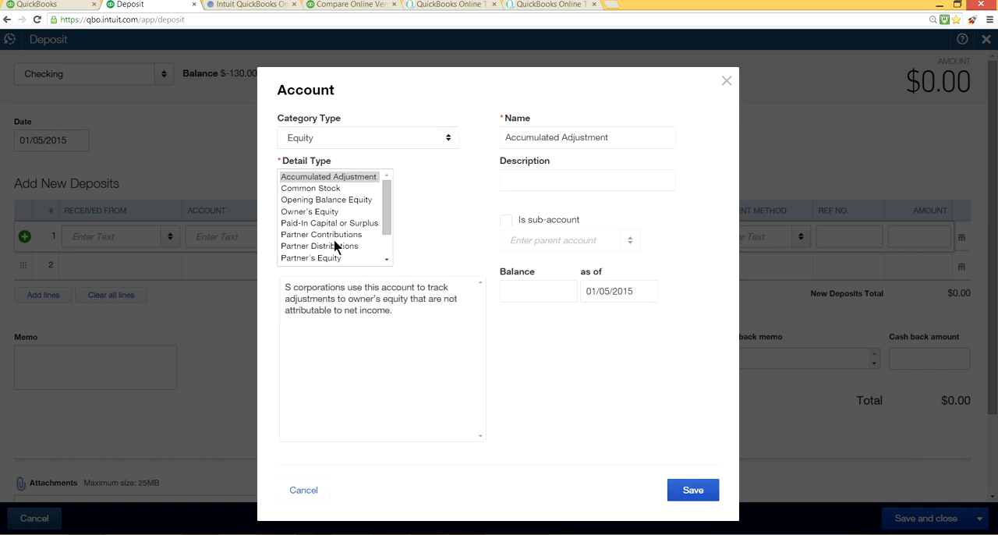
{"action": "left_click", "coordinate": [318, 212]}
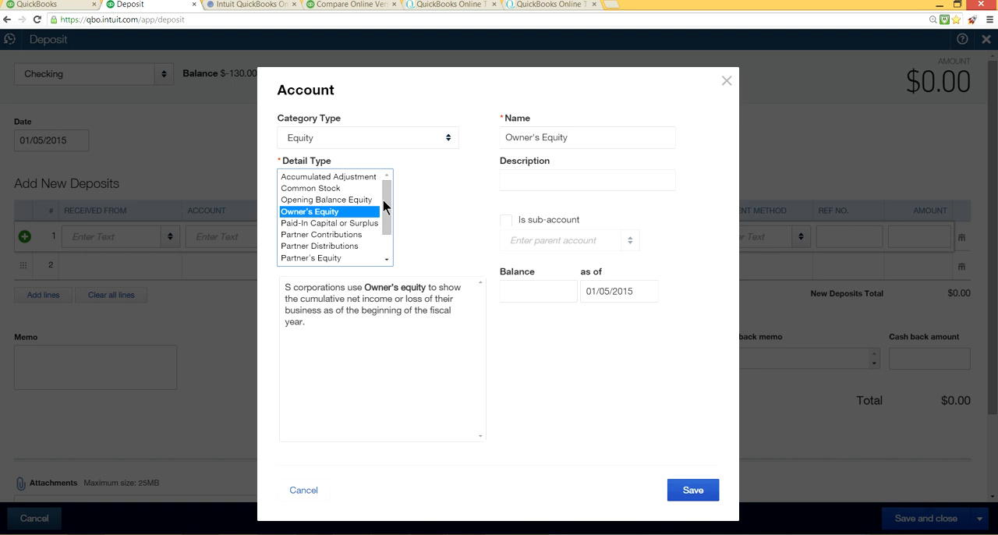
Step: Copy the account name Owner's Equity into the description and save the new account
{"action": "left_click", "coordinate": [578, 137]}
{"action": "left_click_drag", "start_coordinate": [578, 136], "coordinate": [503, 138]}
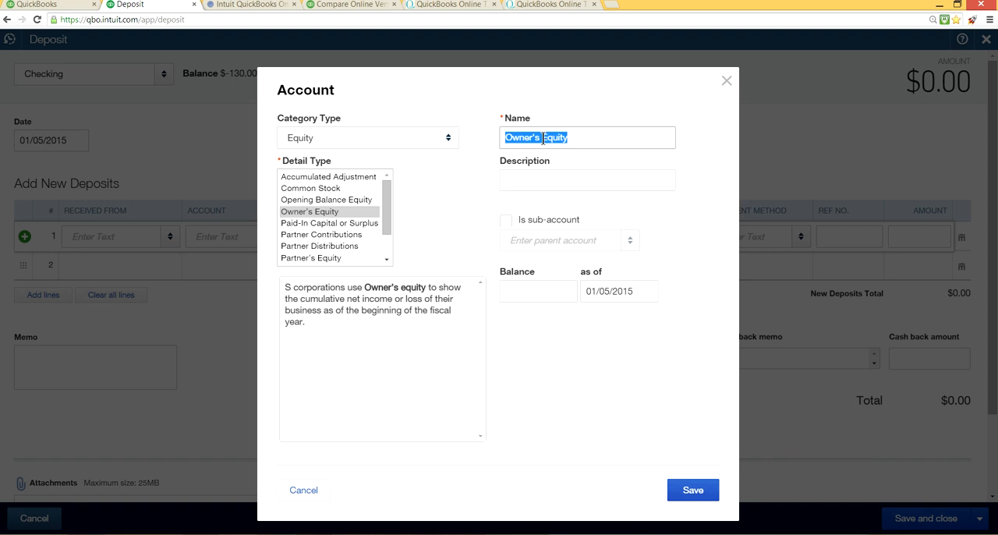
{"action": "right_click", "coordinate": [531, 133]}
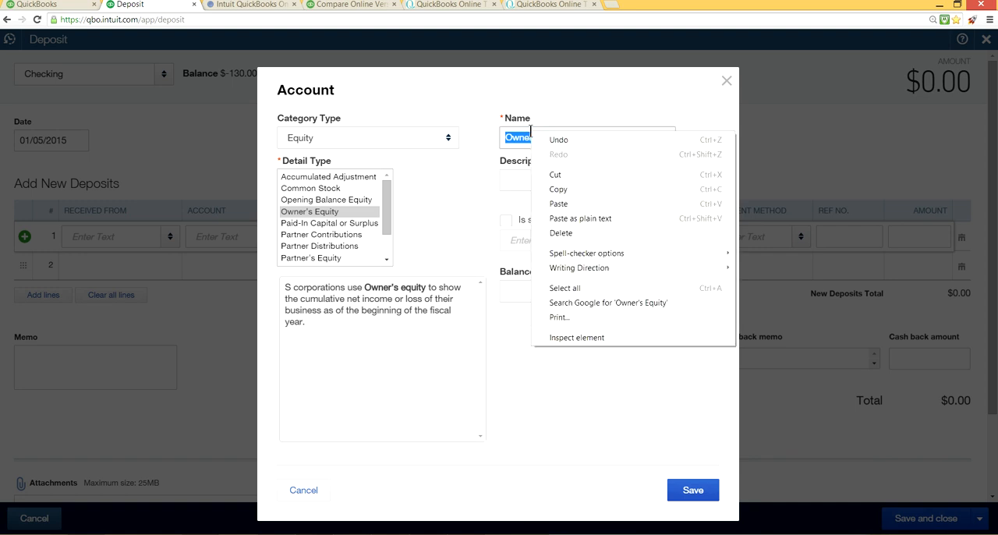
{"action": "left_click", "coordinate": [557, 187]}
{"action": "left_click", "coordinate": [563, 184]}
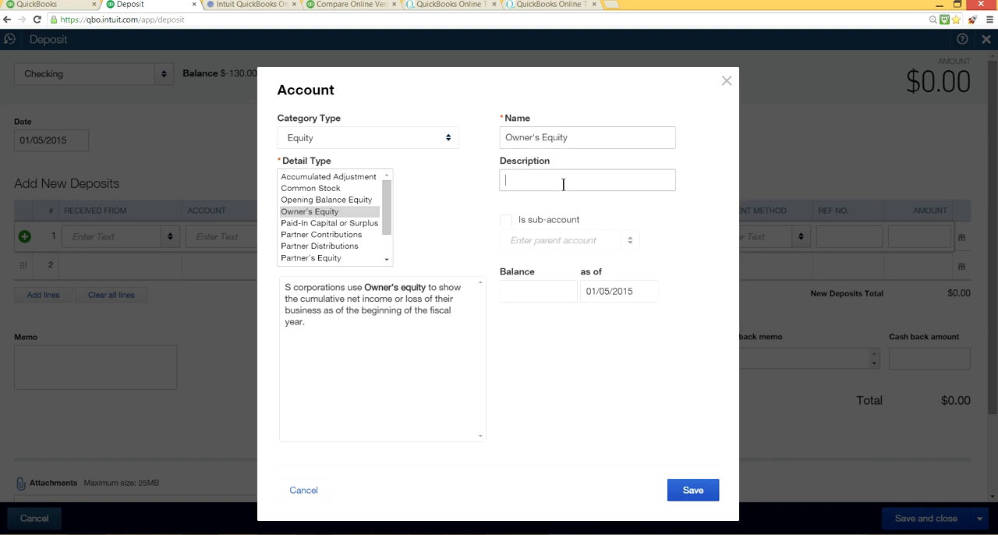
{"action": "right_click", "coordinate": [563, 184]}
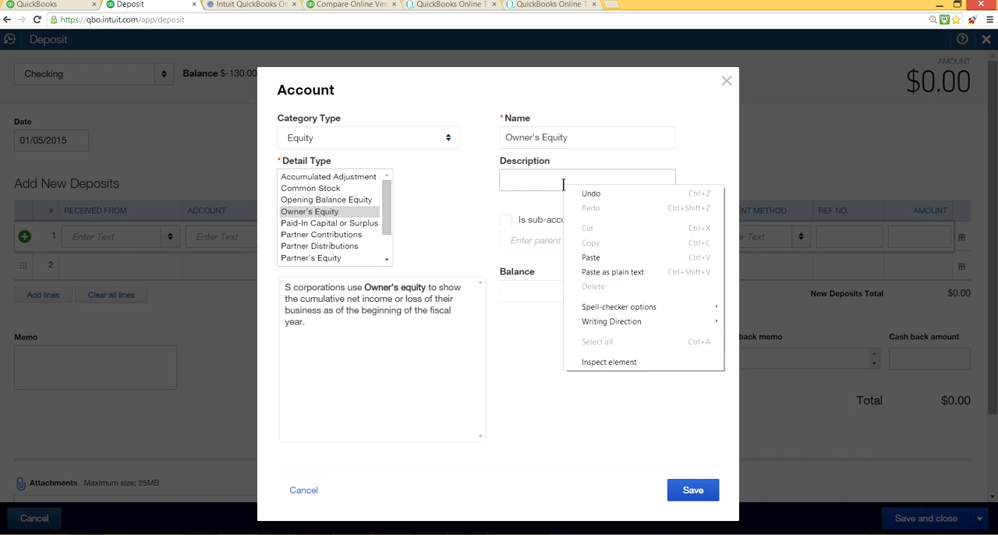
{"action": "left_click", "coordinate": [590, 259]}
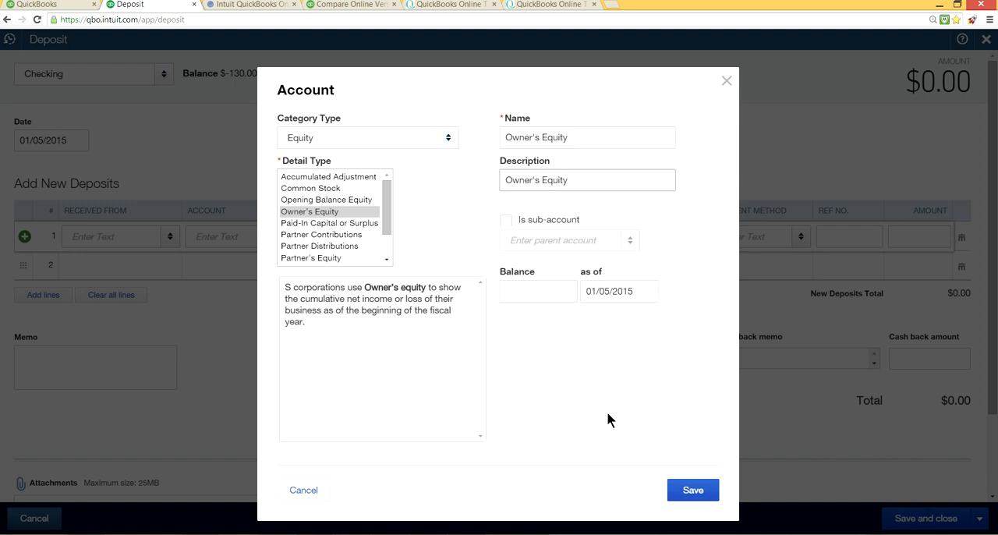
{"action": "left_click", "coordinate": [695, 489]}
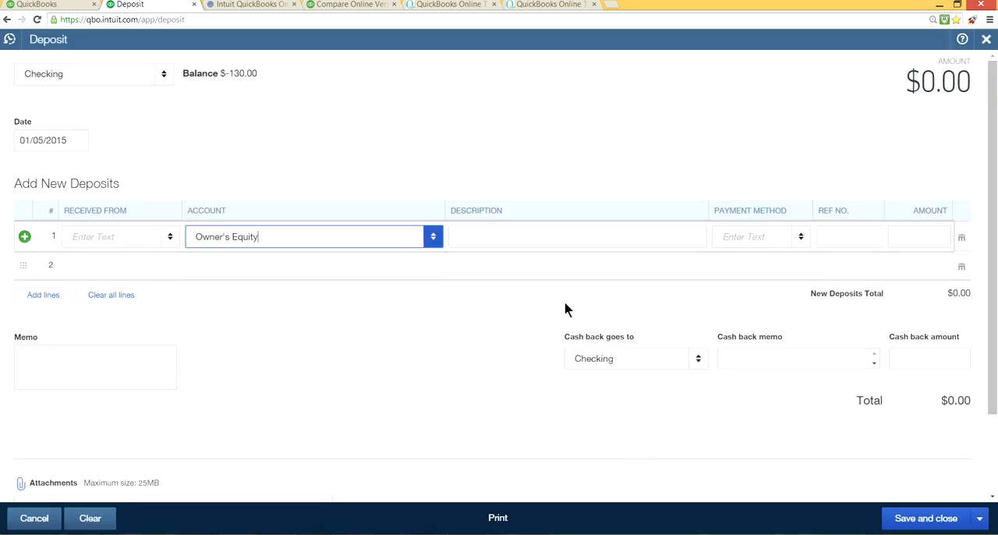
Step: Complete the Owner's Equity deposit line with an amount of 5000.00, payment method Check and reference number 563
{"action": "left_click", "coordinate": [925, 229]}
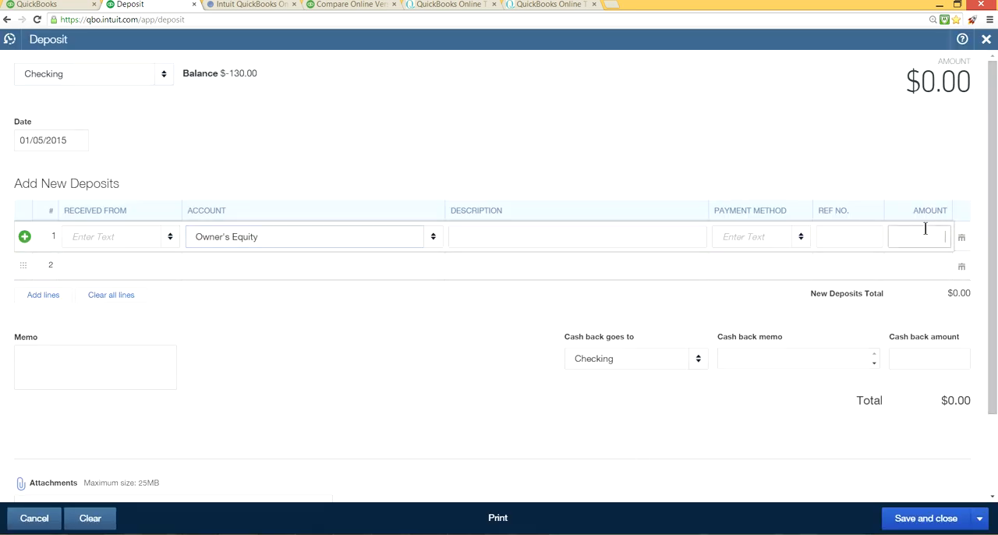
{"action": "type", "text": "5000.00"}
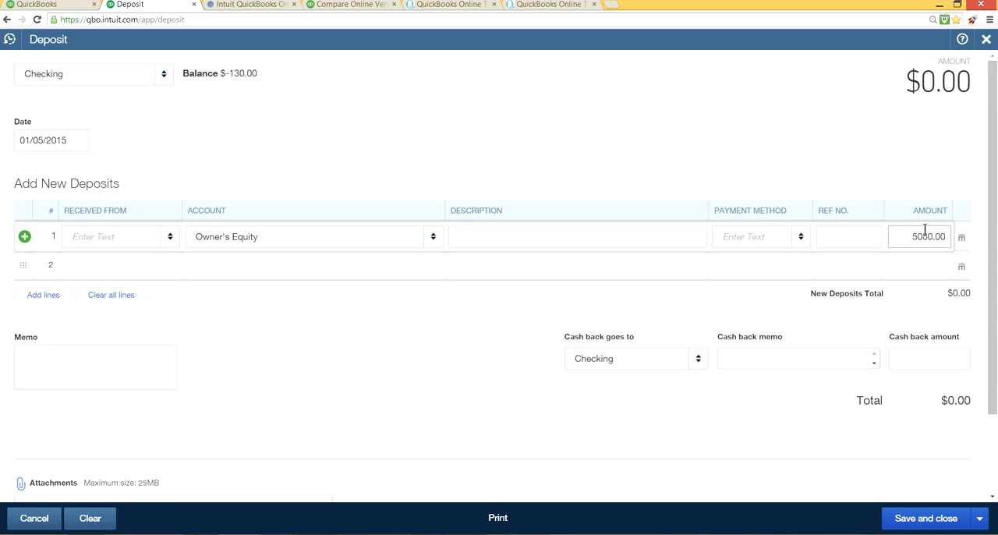
{"action": "left_click", "coordinate": [801, 243]}
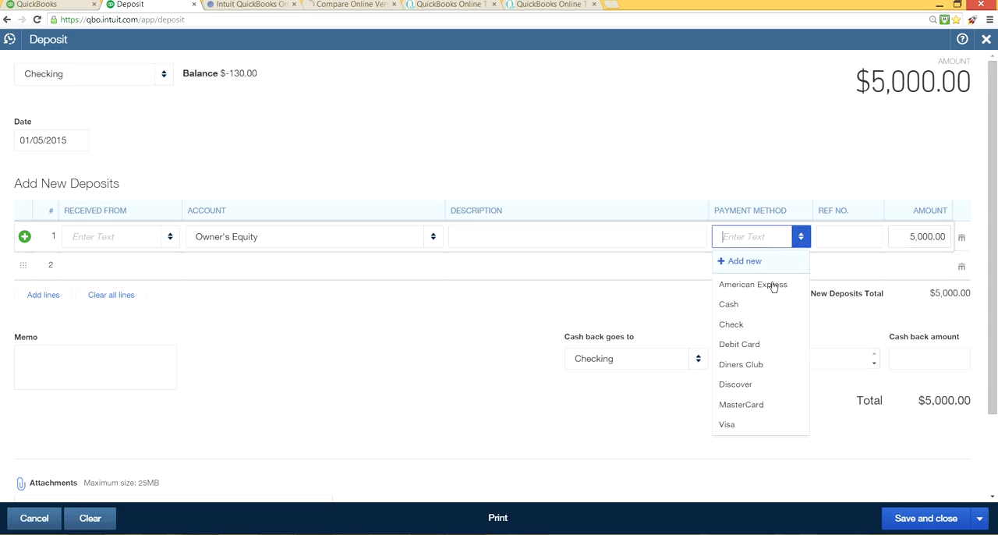
{"action": "left_click", "coordinate": [743, 324]}
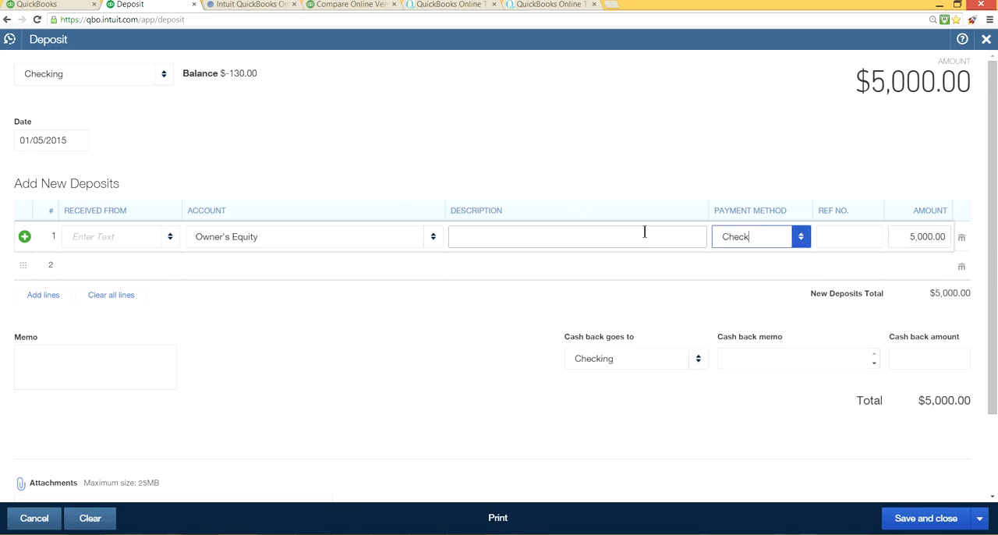
{"action": "left_click", "coordinate": [823, 228]}
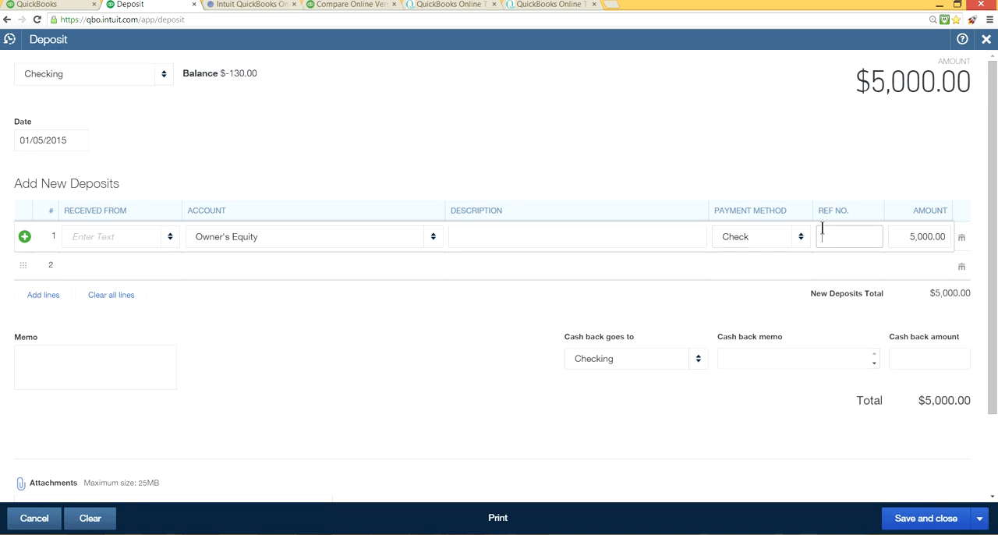
{"action": "type", "text": "563"}
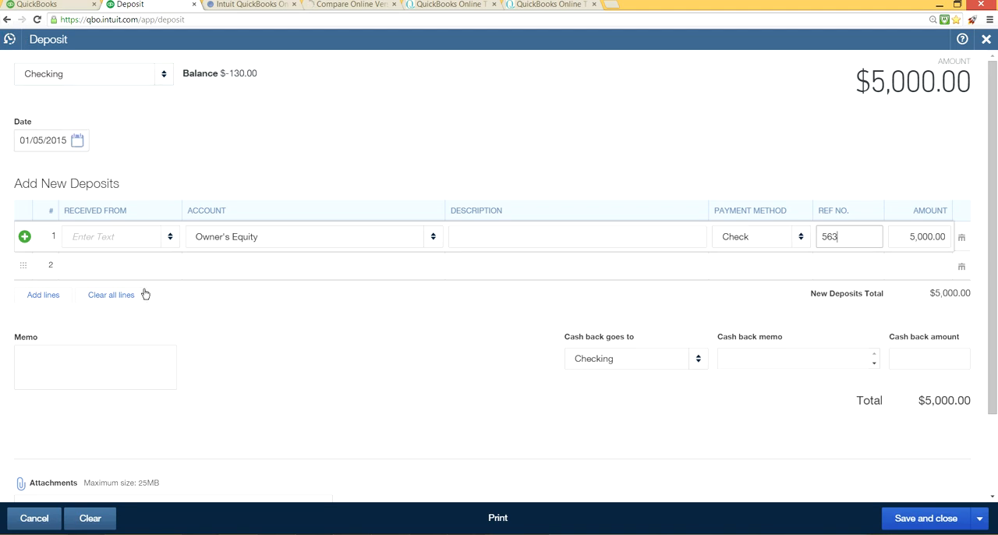
Step: Add "Owner's Name" as a new vendor and use it as the payer on the deposit line
{"action": "left_click", "coordinate": [170, 237]}
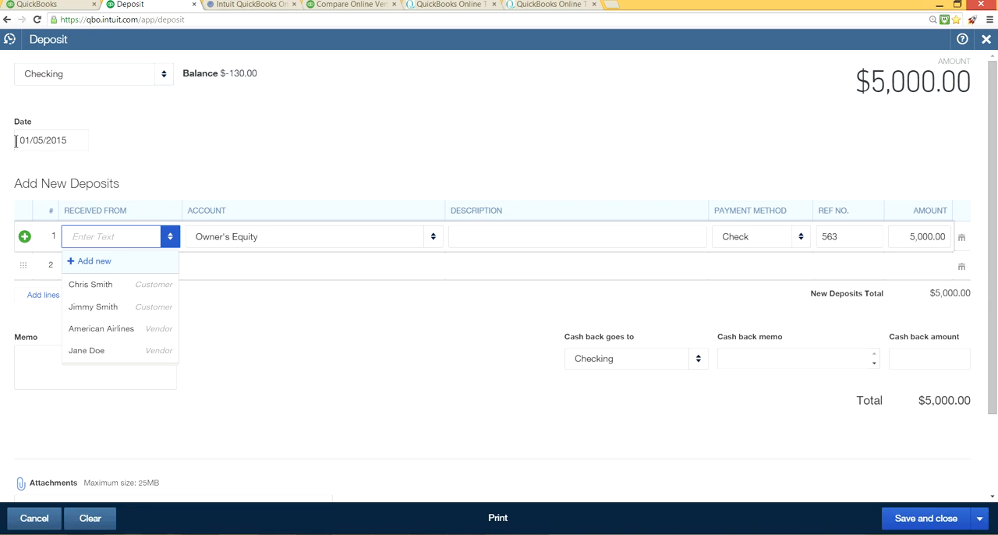
{"action": "left_click", "coordinate": [91, 262]}
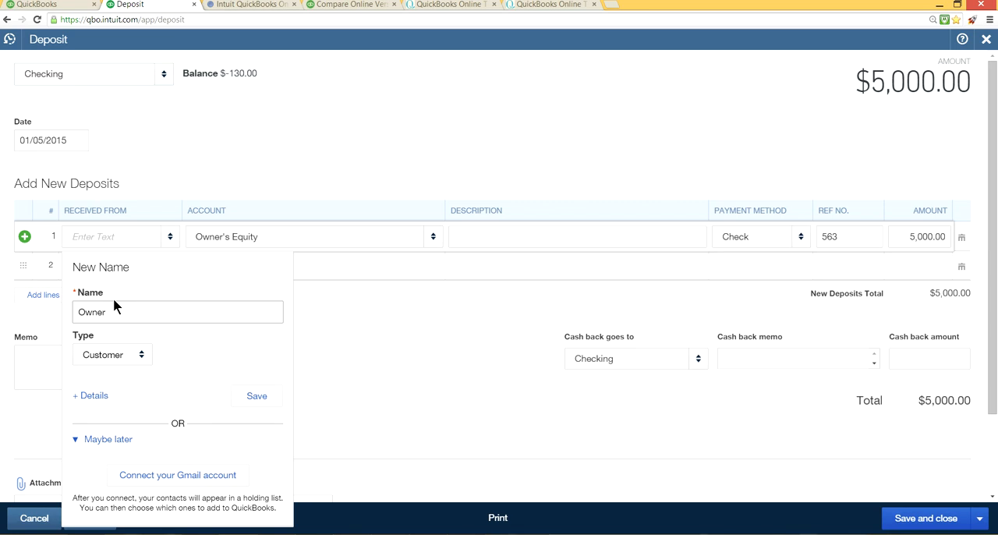
{"action": "type", "text": "Name"}
{"action": "left_click", "coordinate": [141, 356]}
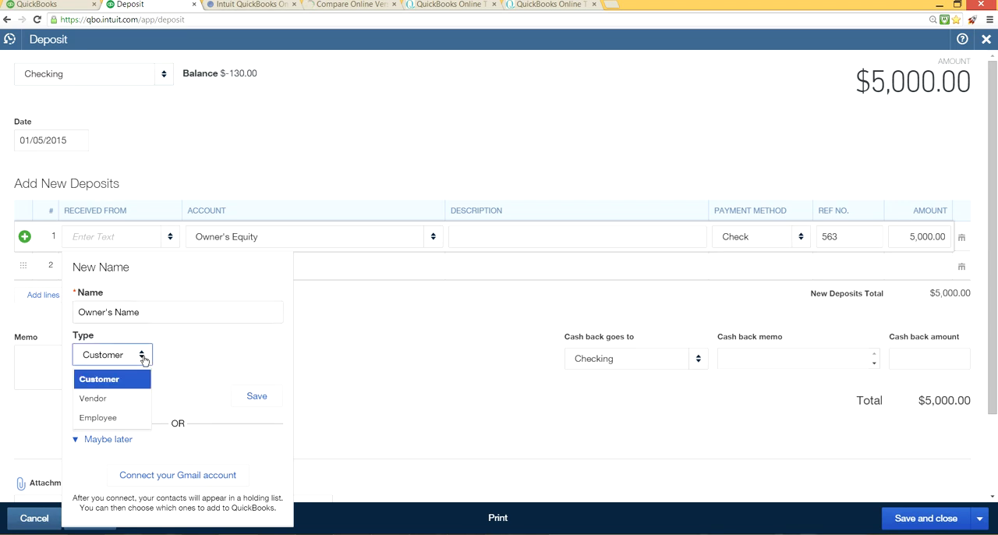
{"action": "left_click", "coordinate": [99, 401]}
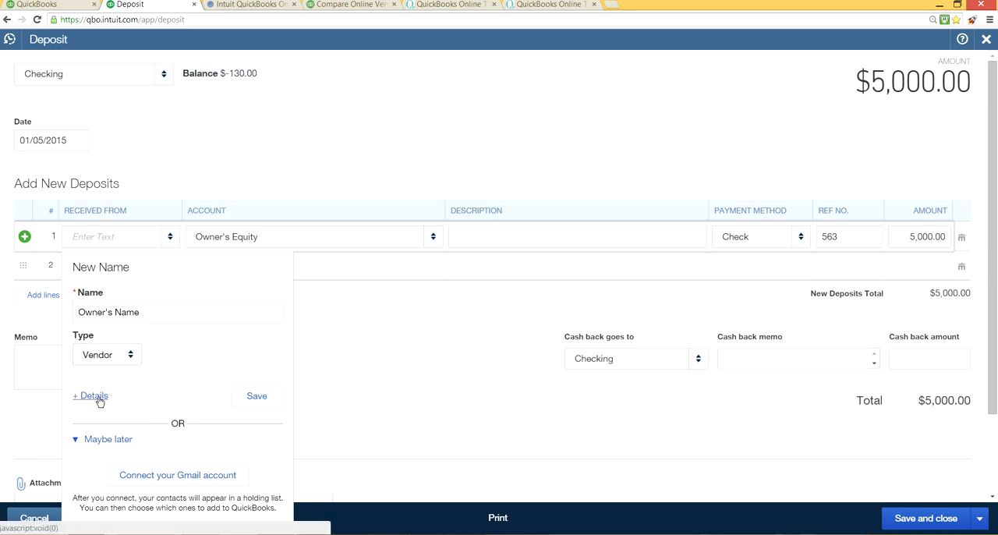
{"action": "left_click", "coordinate": [247, 394]}
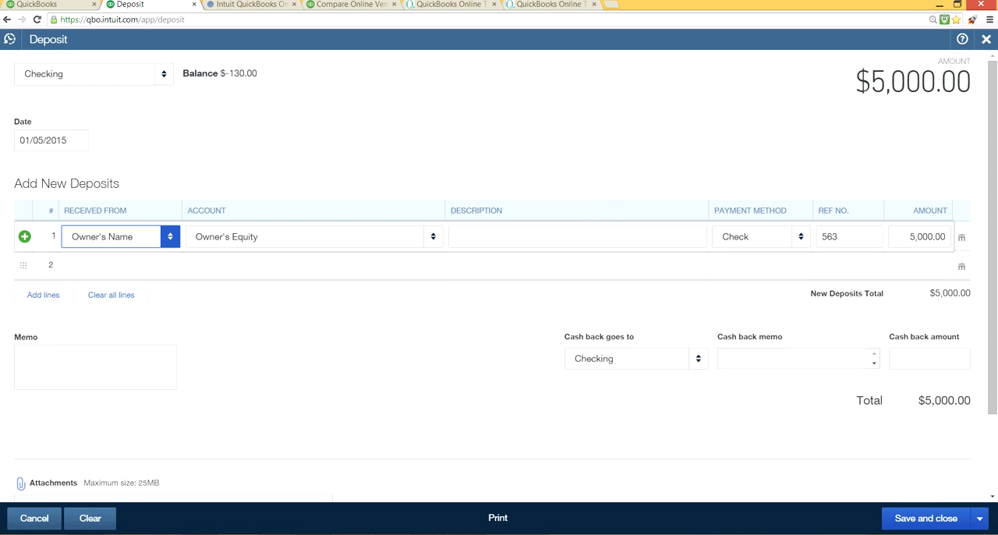
Step: Save the owner's deposit with a new form opened, and close the blank deposit form
{"action": "left_click", "coordinate": [979, 519]}
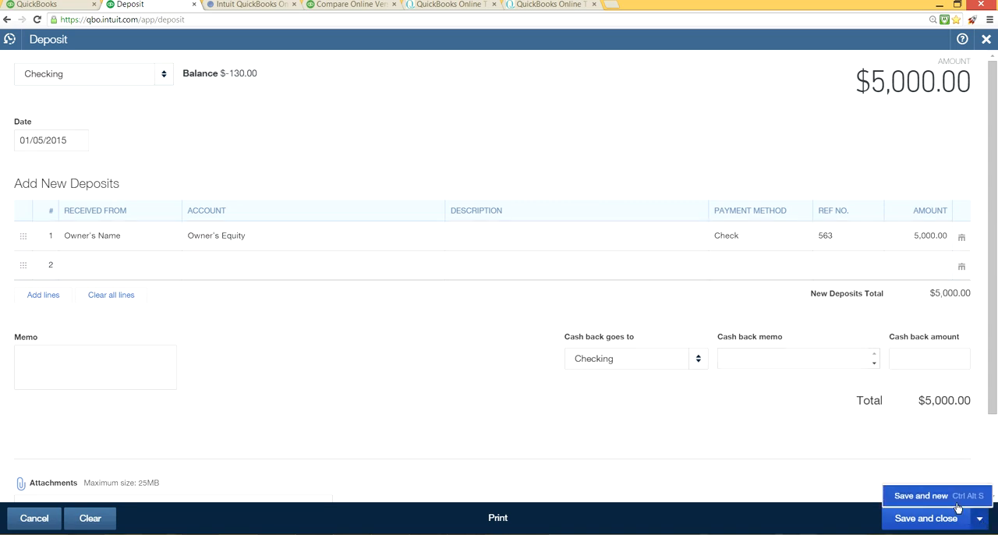
{"action": "left_click", "coordinate": [958, 503]}
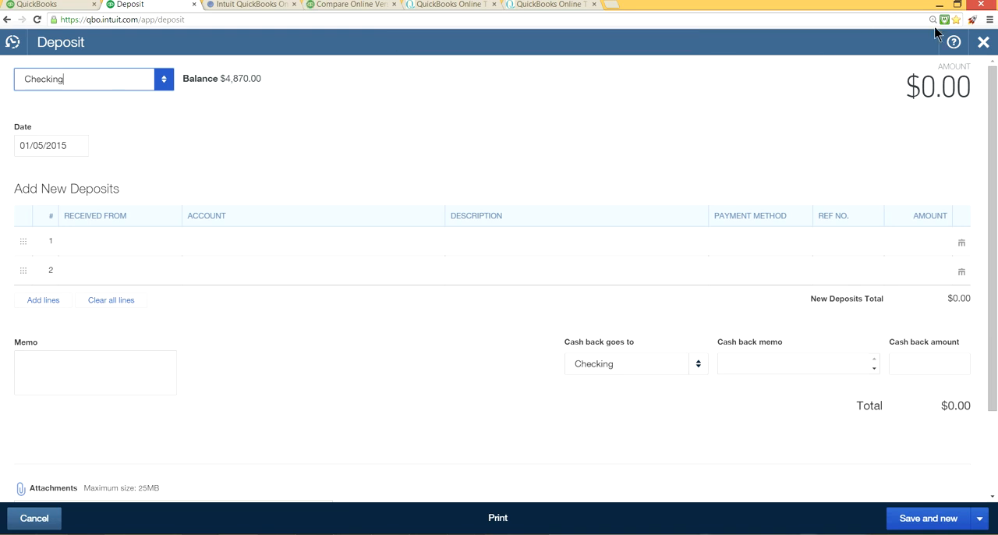
{"action": "left_click", "coordinate": [983, 43]}
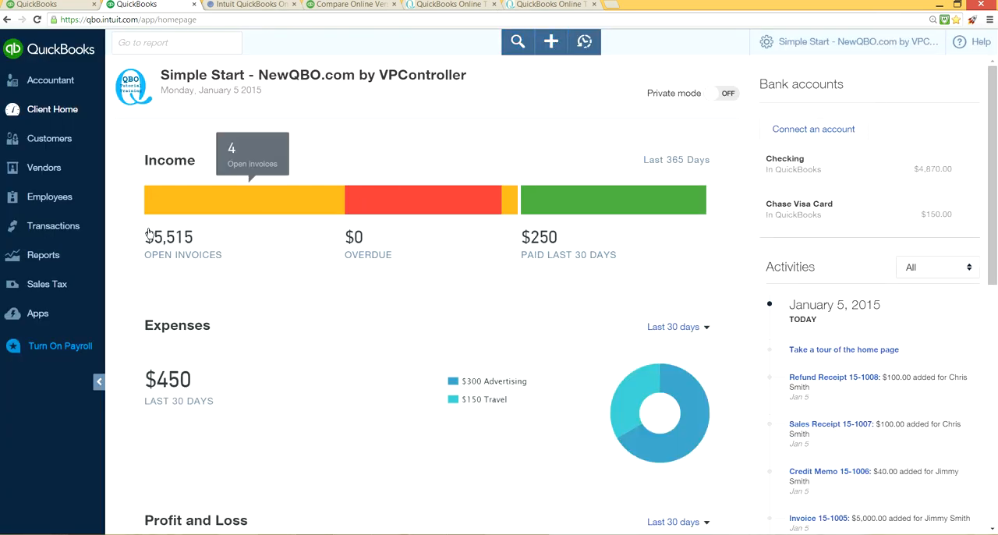
Step: Open the Checking register from the Chart of Accounts to review its transactions
{"action": "left_click", "coordinate": [76, 234]}
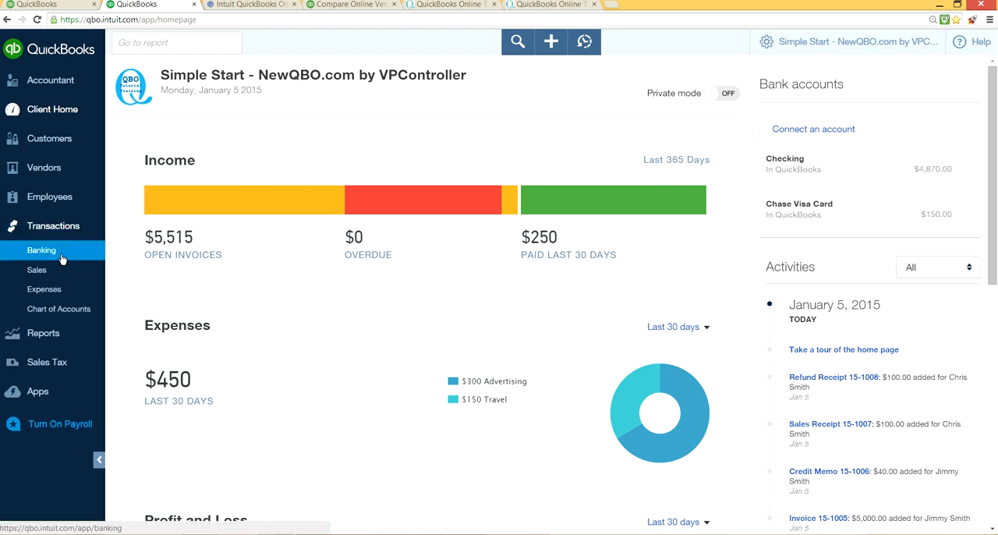
{"action": "left_click", "coordinate": [81, 316]}
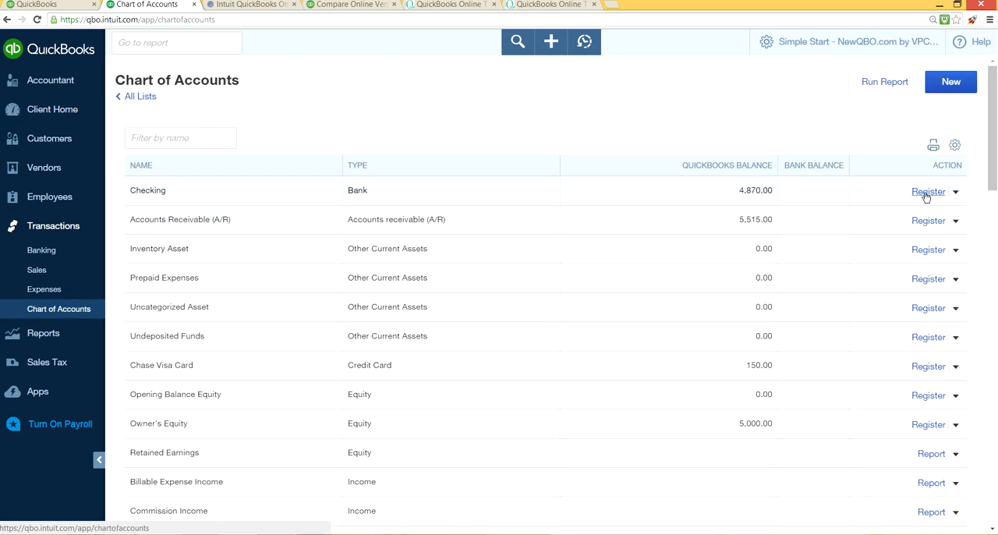
{"action": "left_click", "coordinate": [927, 194]}
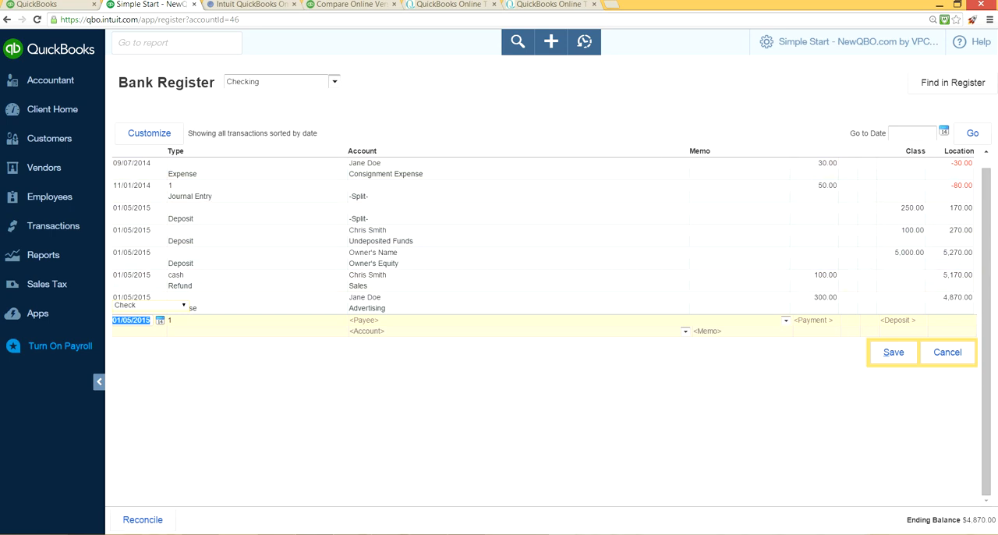
{"action": "left_click", "coordinate": [56, 109]}
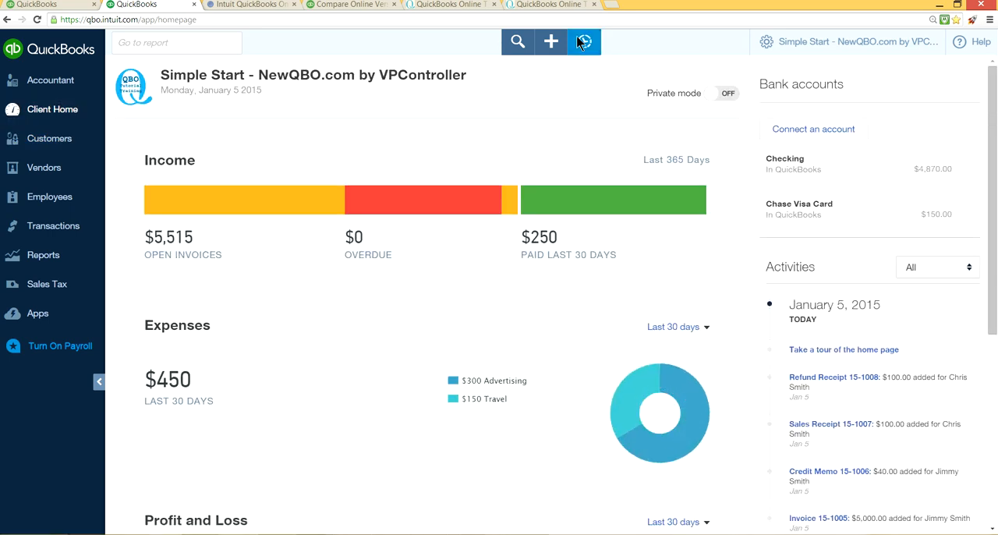
{"action": "left_click", "coordinate": [557, 49]}
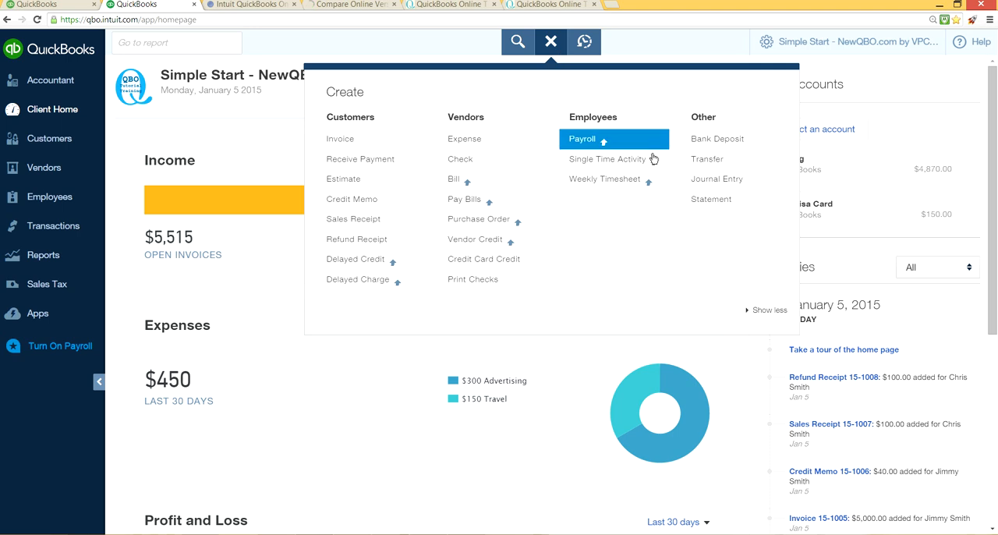
{"action": "left_click", "coordinate": [717, 160]}
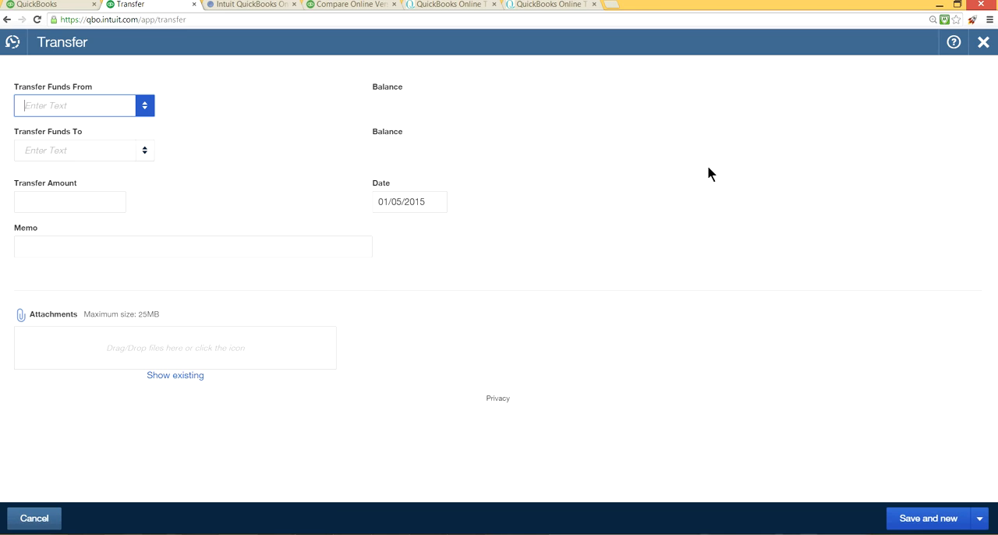
{"action": "left_click", "coordinate": [146, 105]}
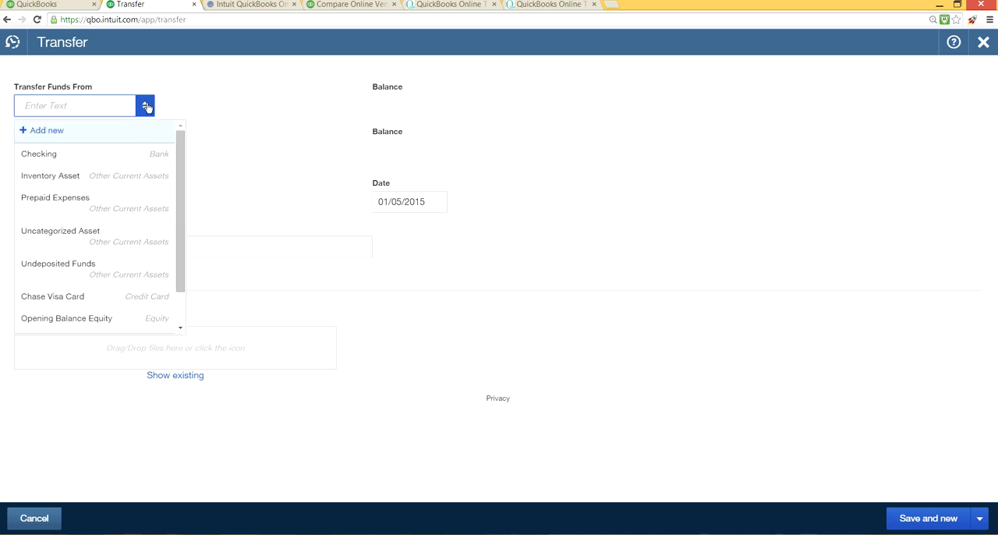
{"action": "left_click", "coordinate": [124, 155]}
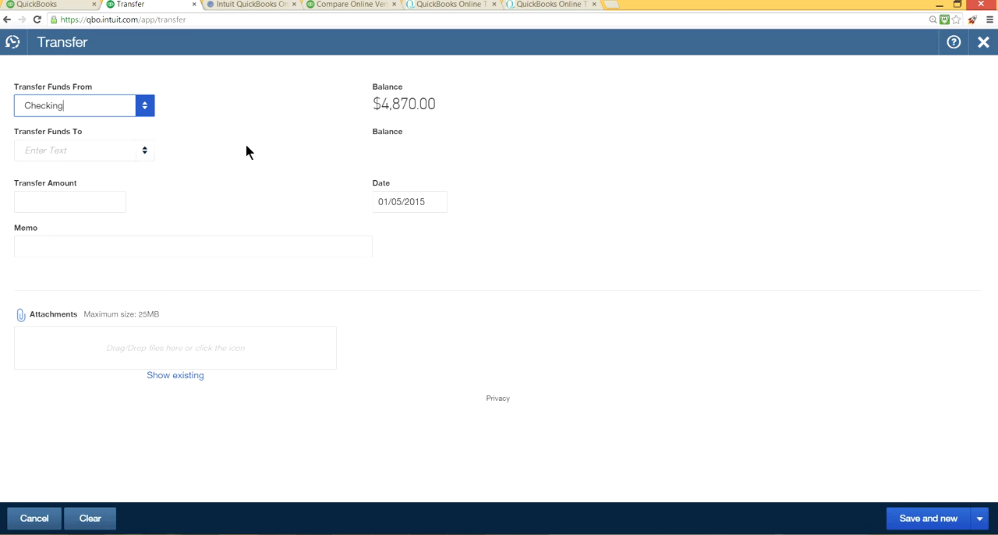
{"action": "left_click", "coordinate": [144, 153]}
{"action": "key", "text": "alt+Left"}
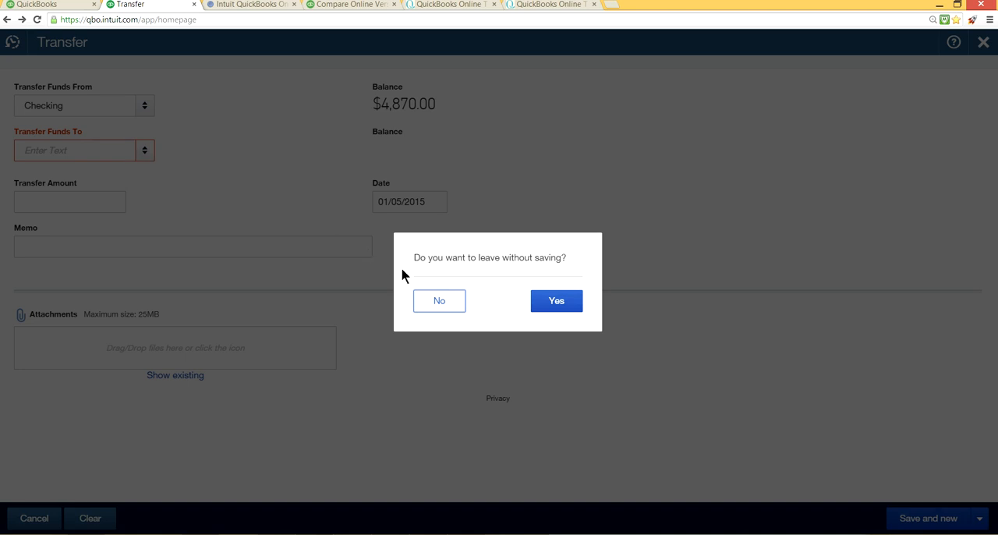
{"action": "left_click", "coordinate": [573, 307]}
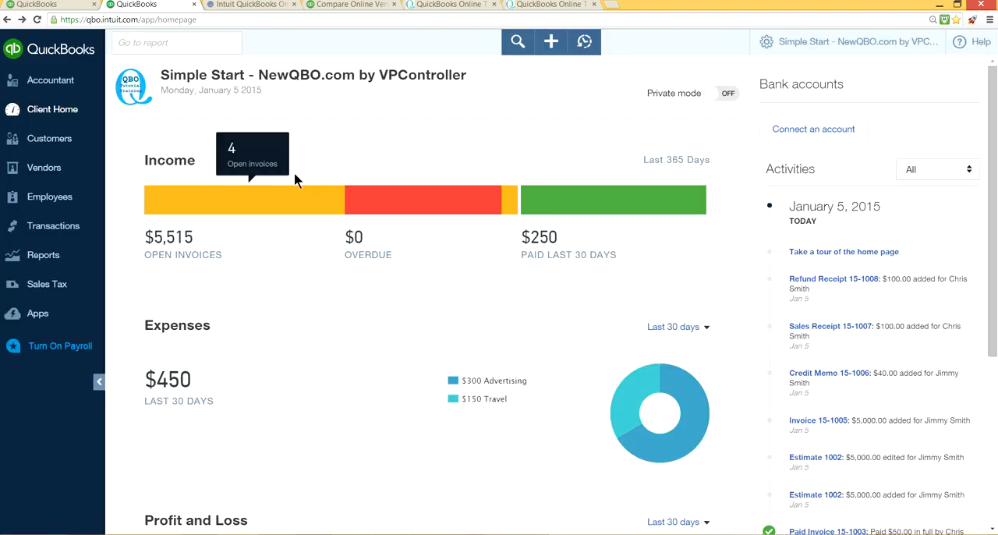
Step: Start a new transfer and begin adding a destination account with type Bank and detail type Savings
{"action": "left_click", "coordinate": [550, 41]}
{"action": "left_click", "coordinate": [707, 158]}
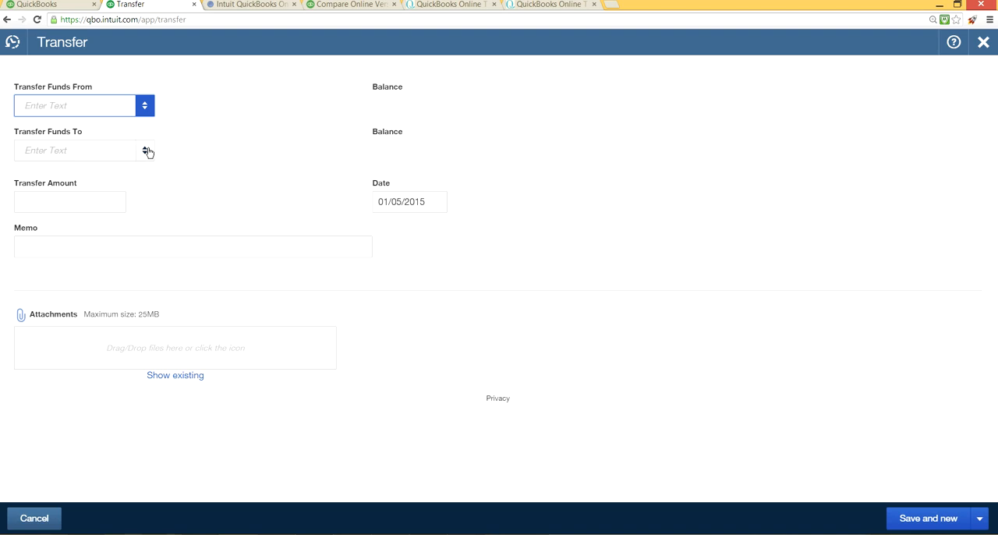
{"action": "left_click", "coordinate": [145, 150]}
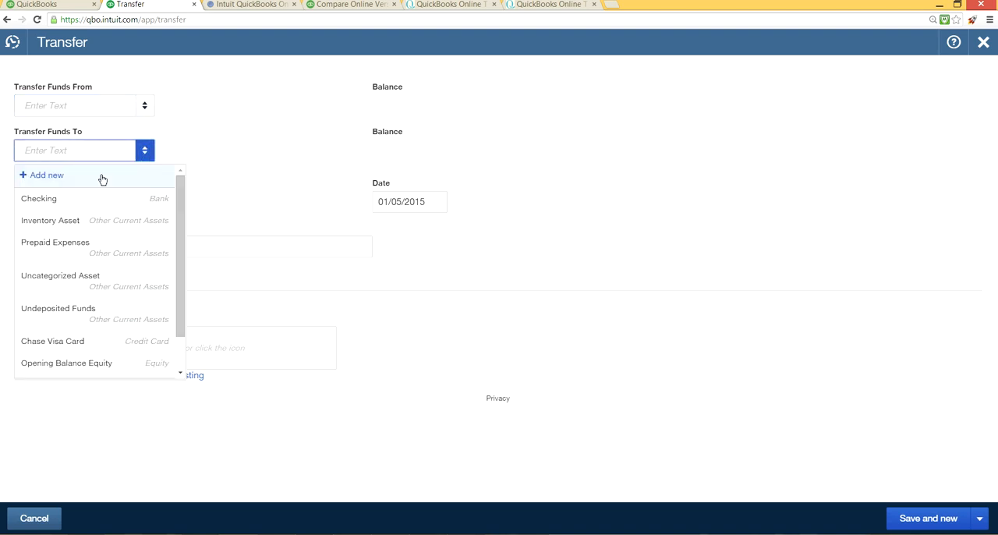
{"action": "left_click", "coordinate": [60, 176]}
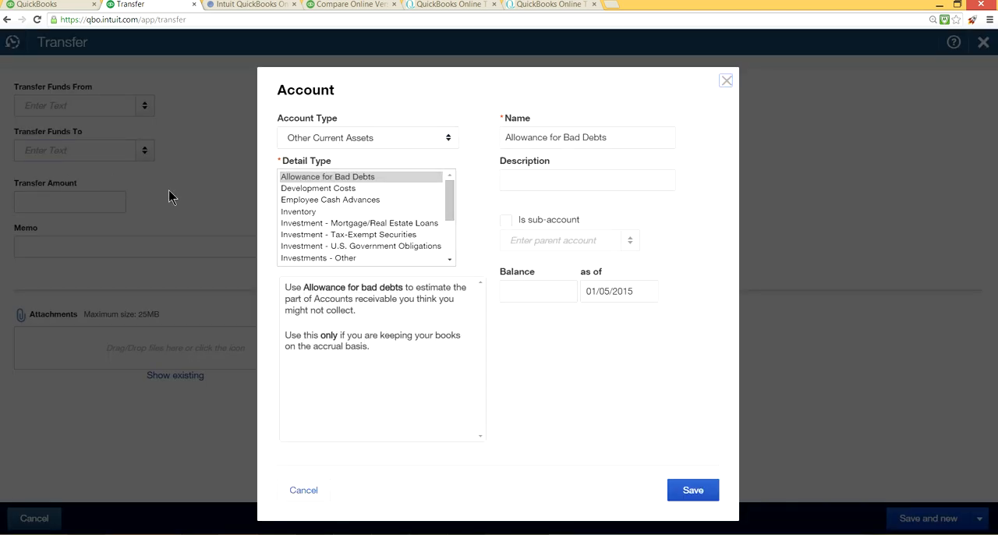
{"action": "left_click", "coordinate": [448, 139]}
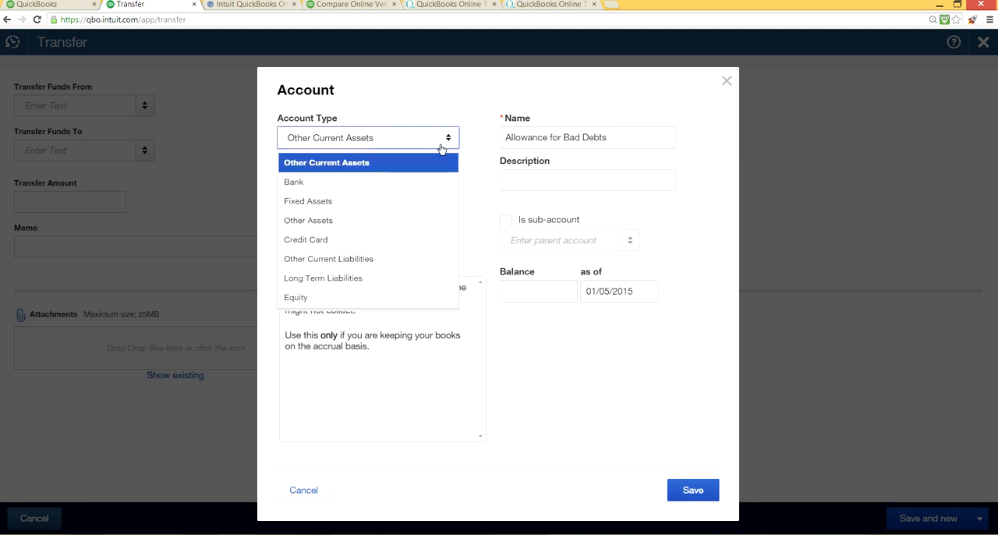
{"action": "left_click", "coordinate": [412, 181]}
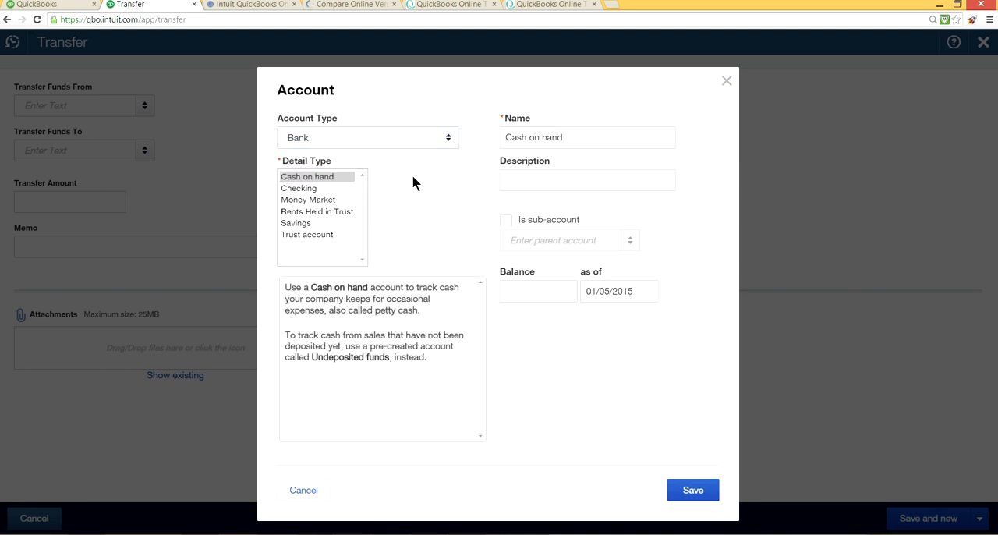
{"action": "left_click", "coordinate": [312, 224]}
Step: Copy the account name "Savings" into the new account's description and save the account as the transfer destination
{"action": "left_click_drag", "start_coordinate": [540, 137], "coordinate": [494, 134]}
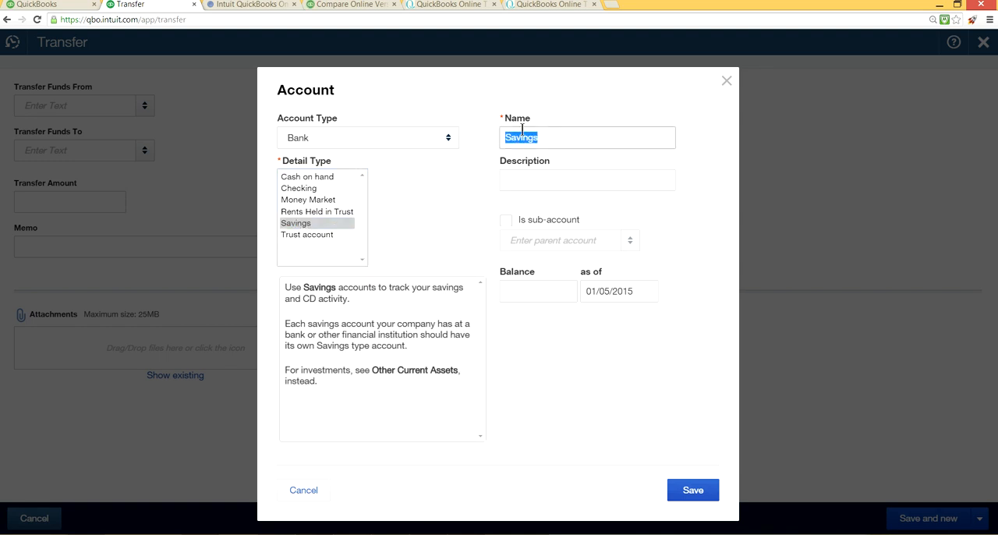
{"action": "right_click", "coordinate": [522, 130]}
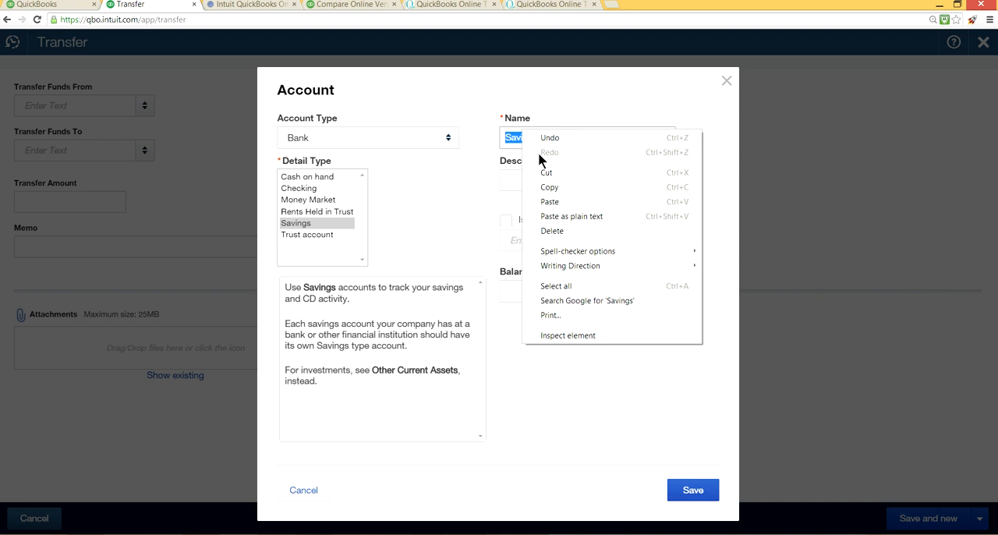
{"action": "left_click", "coordinate": [553, 187]}
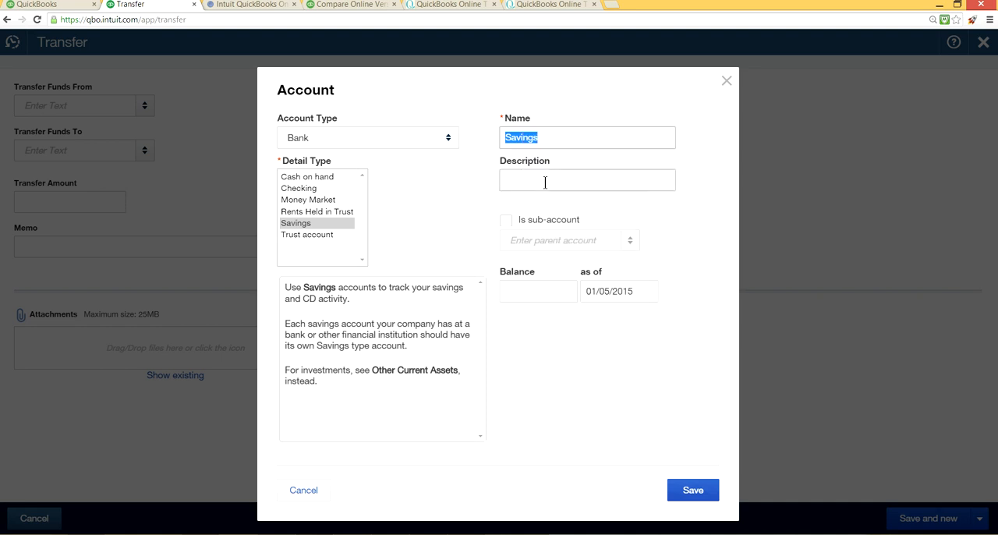
{"action": "left_click", "coordinate": [544, 181]}
{"action": "right_click", "coordinate": [544, 181]}
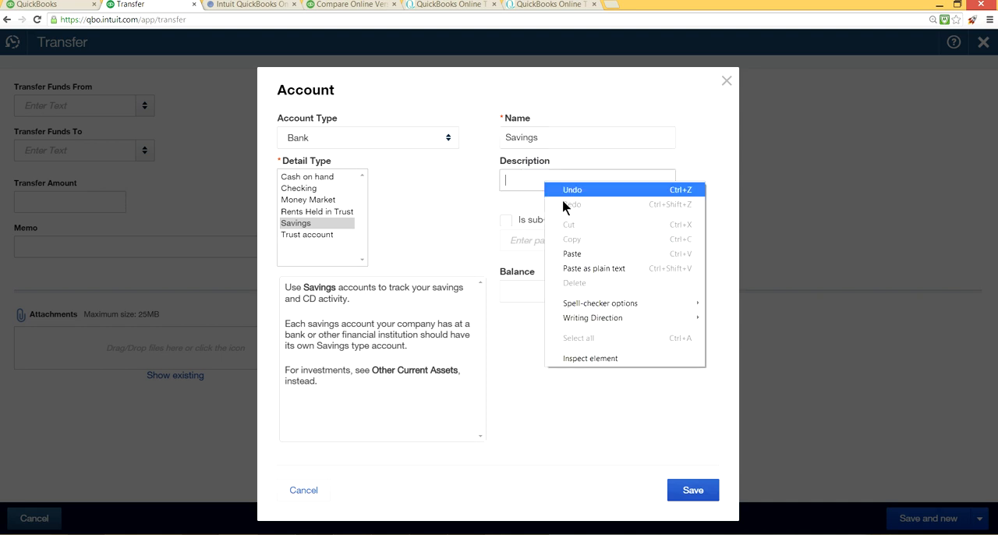
{"action": "left_click", "coordinate": [579, 255]}
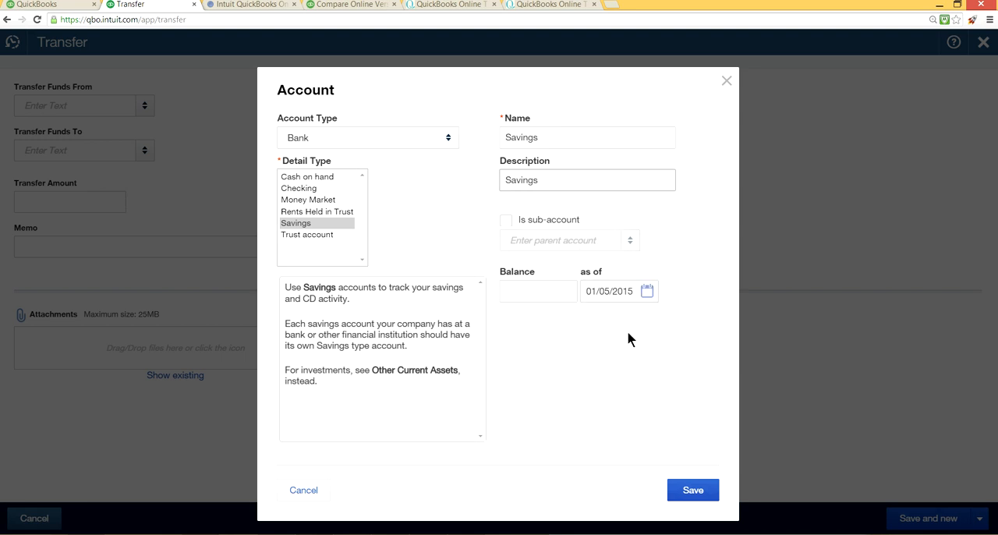
{"action": "left_click", "coordinate": [676, 492]}
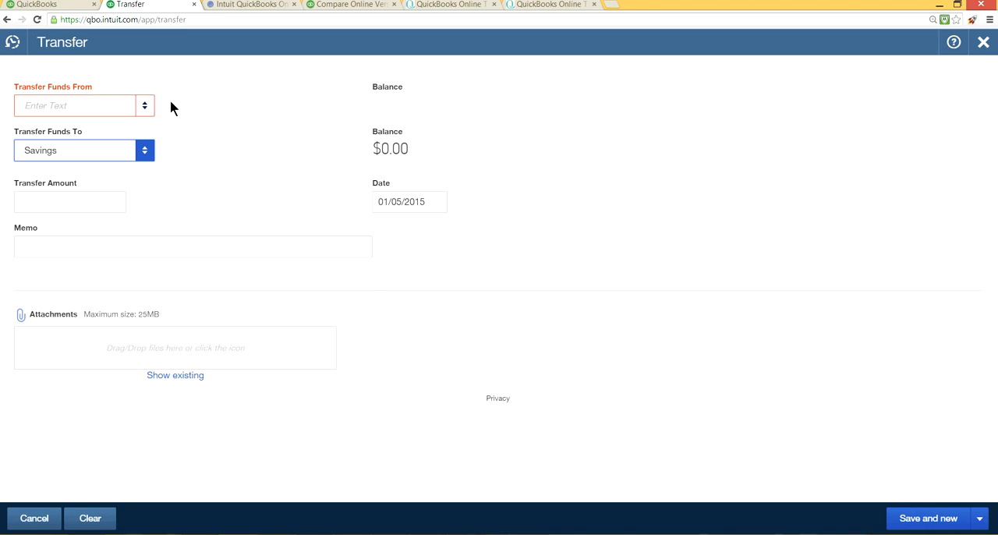
Step: Choose Checking as the account to transfer funds from and set the transfer amount to 2,000.00
{"action": "left_click", "coordinate": [145, 106]}
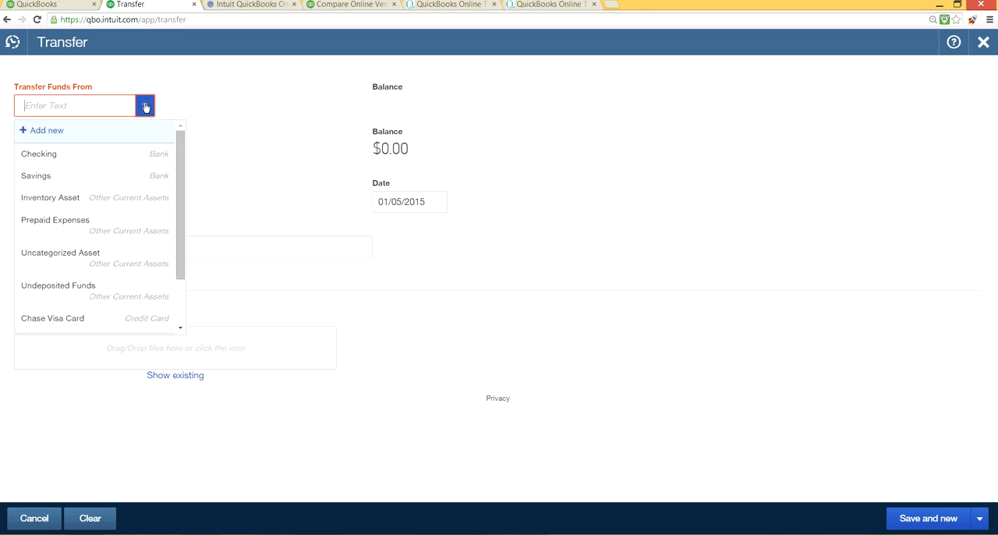
{"action": "left_click", "coordinate": [118, 158]}
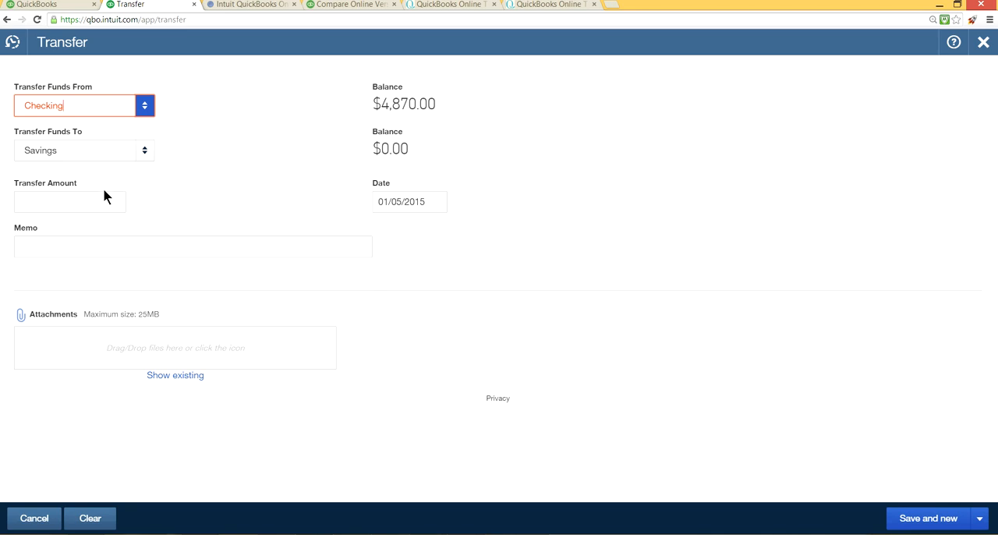
{"action": "left_click", "coordinate": [69, 200]}
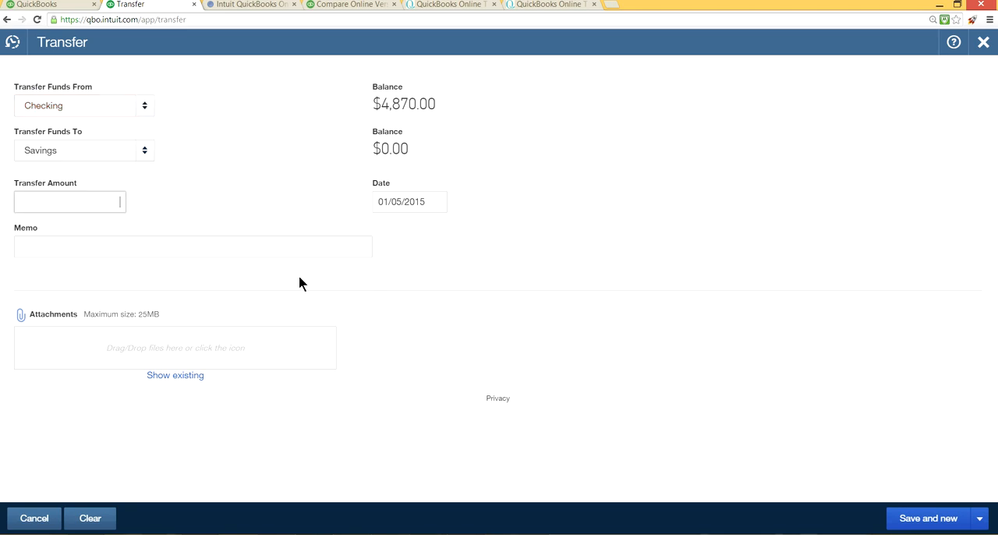
{"action": "type", "text": "200.01"}
{"action": "key", "text": "BackSpace"}
{"action": "key", "text": "BackSpace"}
{"action": "key", "text": "BackSpace"}
{"action": "type", "text": "0.00"}
Step: Enter the transfer memo "Transfer from checking to savings"
{"action": "left_click", "coordinate": [317, 244]}
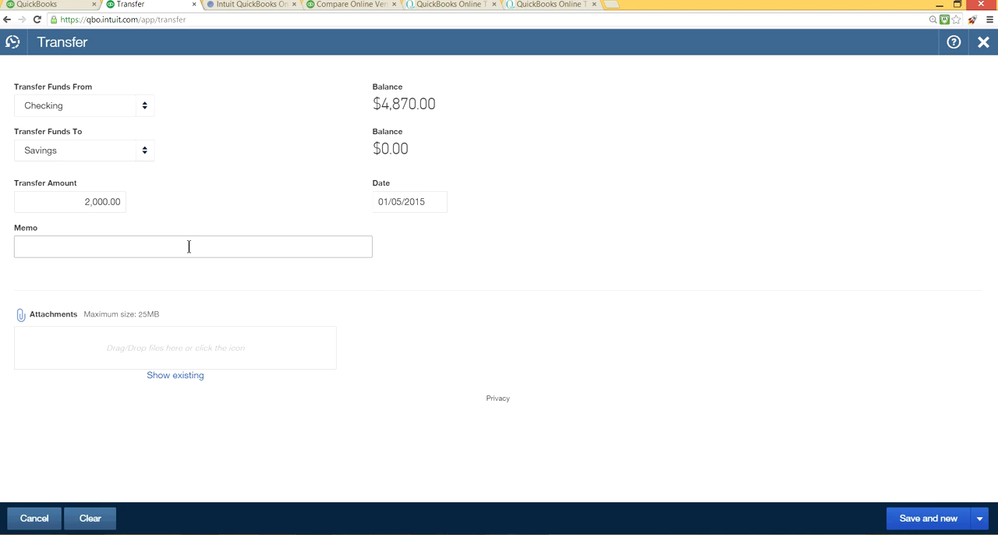
{"action": "type", "text": "saf"}
{"action": "key", "text": "BackSpace"}
{"action": "key", "text": "BackSpace"}
{"action": "key", "text": "BackSpace"}
{"action": "type", "text": "fer"}
{"action": "type", "text": "from"}
{"action": "key", "text": "BackSpace"}
{"action": "key", "text": "BackSpace"}
{"action": "key", "text": "BackSpace"}
{"action": "key", "text": "BackSpace"}
{"action": "key", "text": "BackSpace"}
{"action": "key", "text": "BackSpace"}
{"action": "key", "text": "BackSpace"}
{"action": "key", "text": "BackSpace"}
{"action": "type", "text": "sfer from checking to savings"}
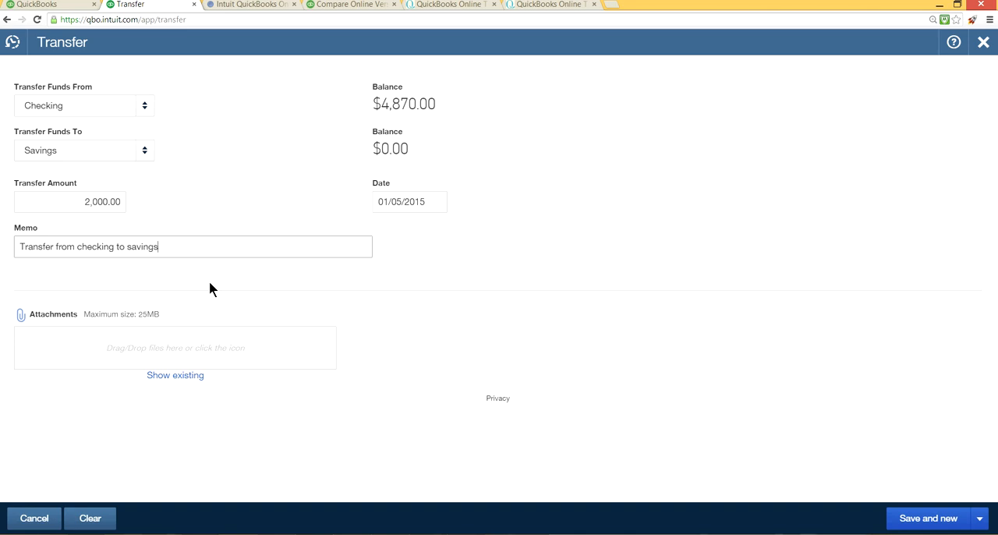
Step: Attach the file "sample transfer transaction.JPG", save the transfer and close the blank transfer form
{"action": "left_click", "coordinate": [32, 316]}
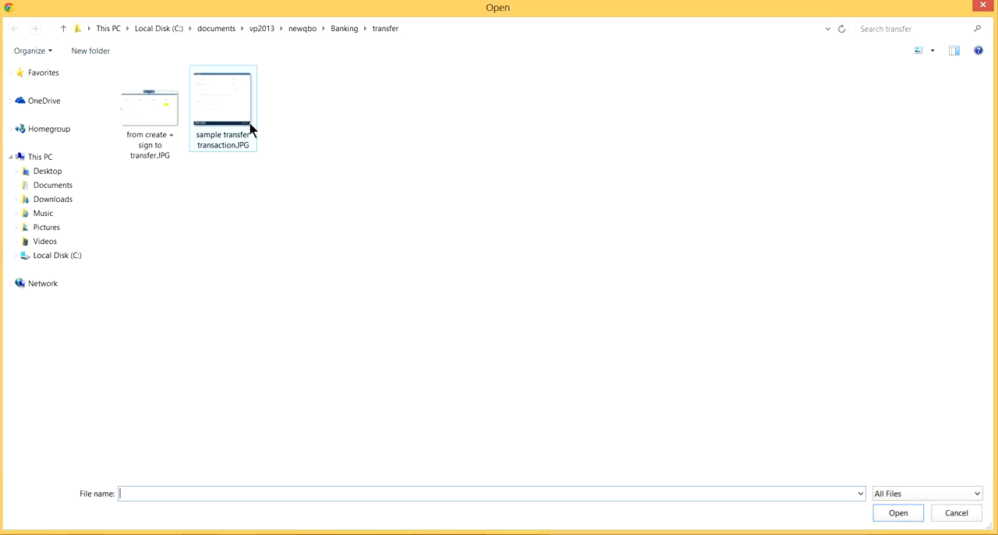
{"action": "left_click", "coordinate": [221, 126]}
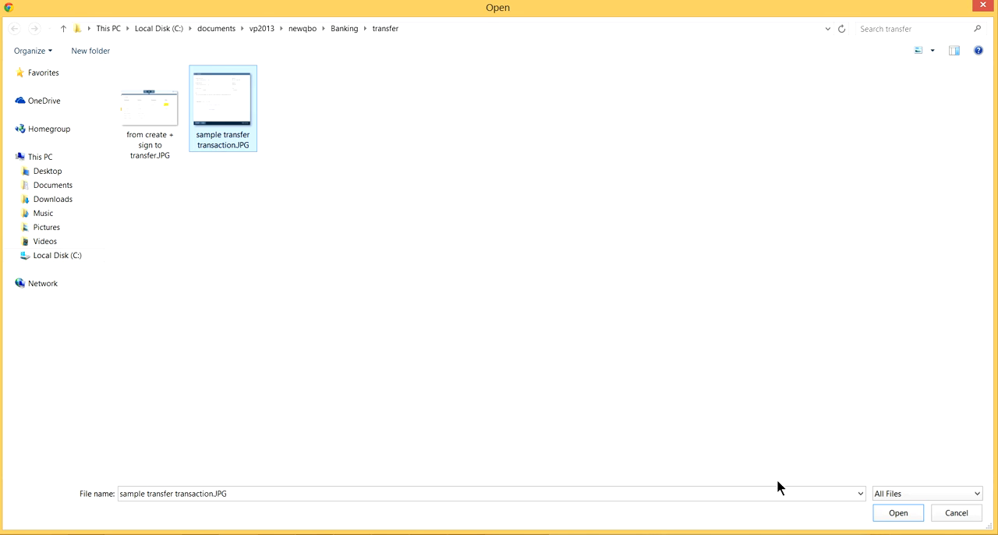
{"action": "left_click", "coordinate": [907, 514]}
{"action": "left_click", "coordinate": [908, 515]}
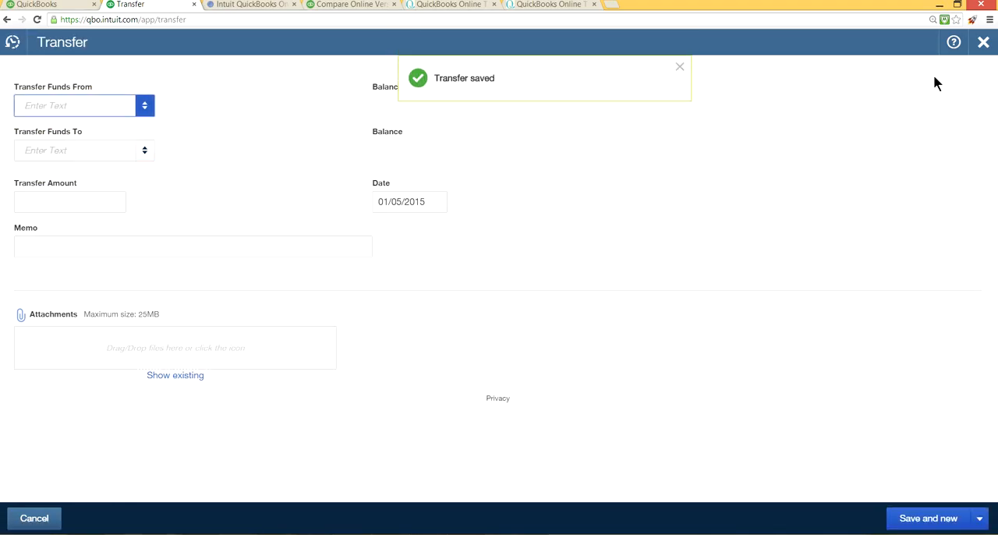
{"action": "left_click", "coordinate": [981, 45]}
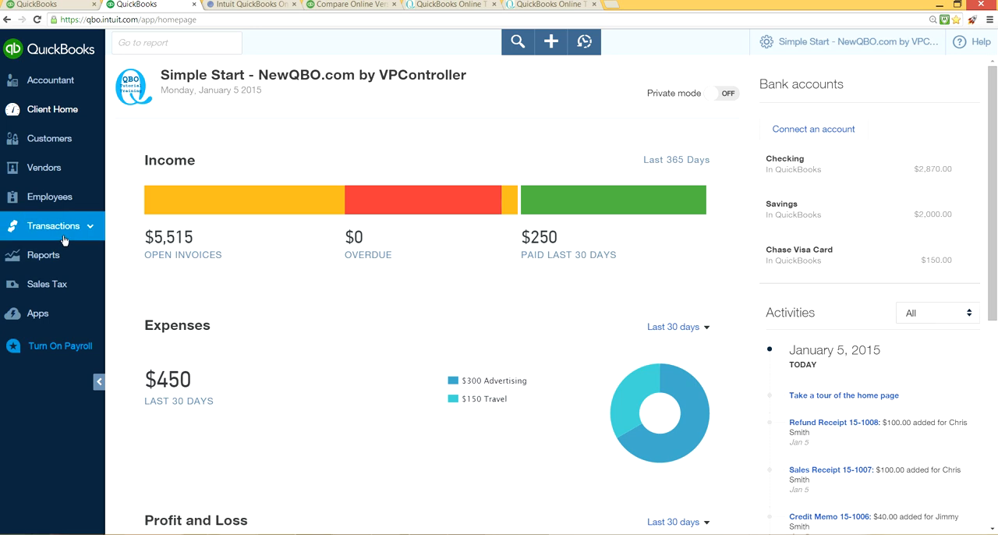
Step: Open the Savings register from the Chart of Accounts to review the recorded transfer
{"action": "mouse_move", "coordinate": [59, 228]}
{"action": "left_click", "coordinate": [57, 310]}
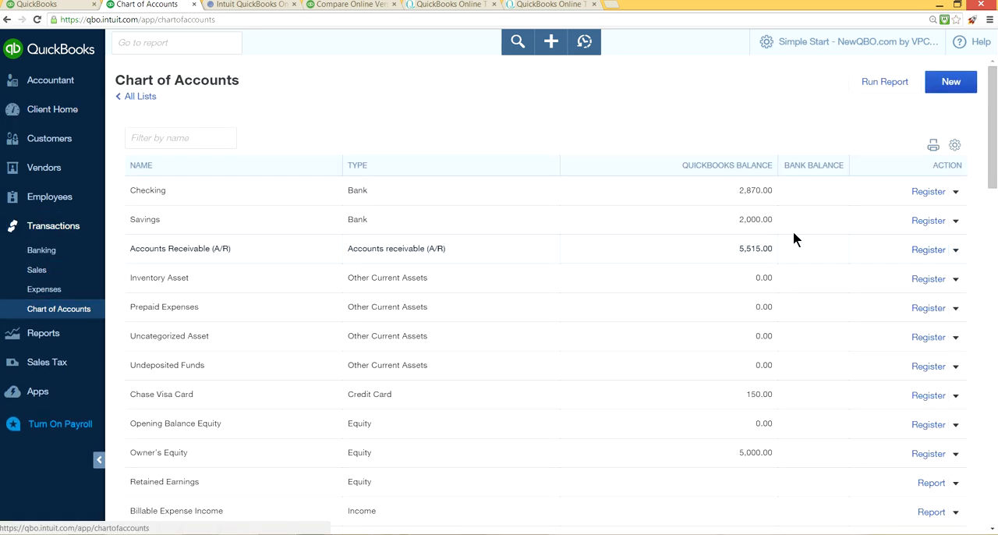
{"action": "left_click", "coordinate": [929, 222]}
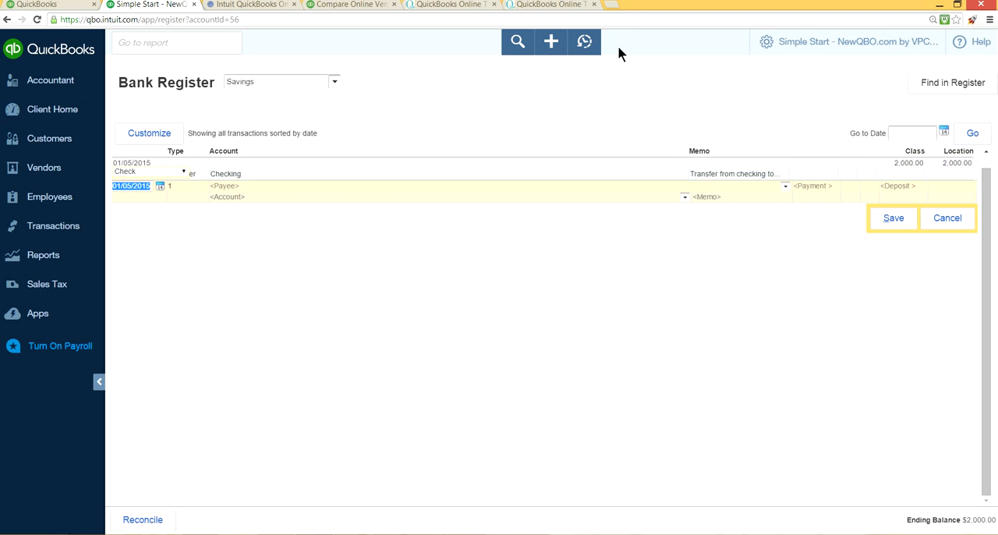
{"action": "left_click", "coordinate": [551, 47]}
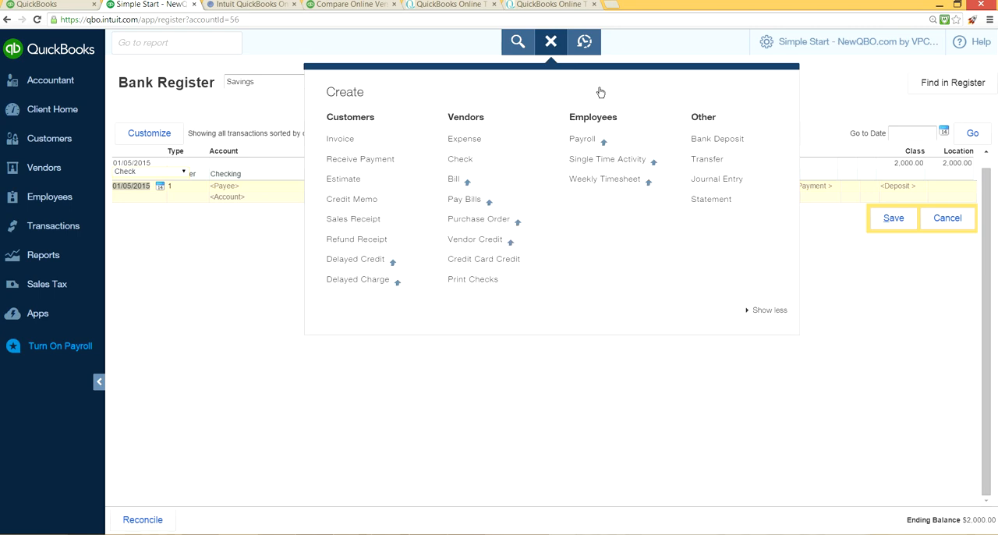
{"action": "left_click", "coordinate": [743, 178]}
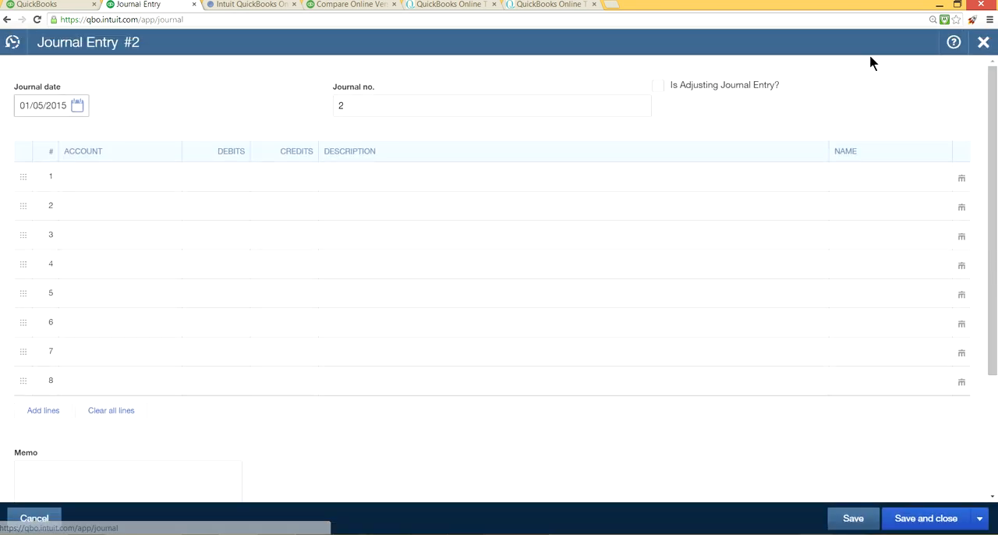
{"action": "left_click", "coordinate": [980, 44]}
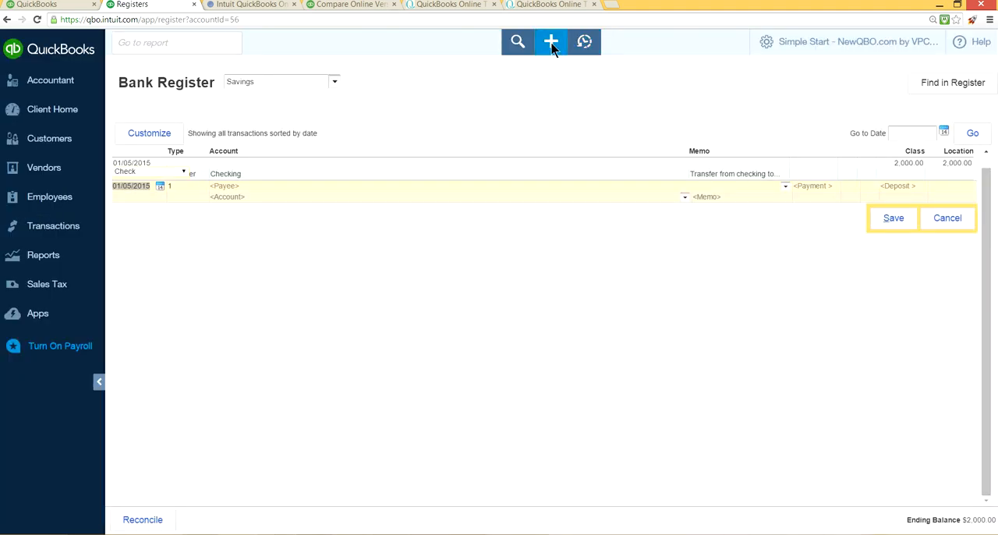
Step: Open a new journal entry and look at the debit field on line 1 and the credit field on line 2
{"action": "left_click", "coordinate": [552, 41]}
{"action": "left_click", "coordinate": [702, 180]}
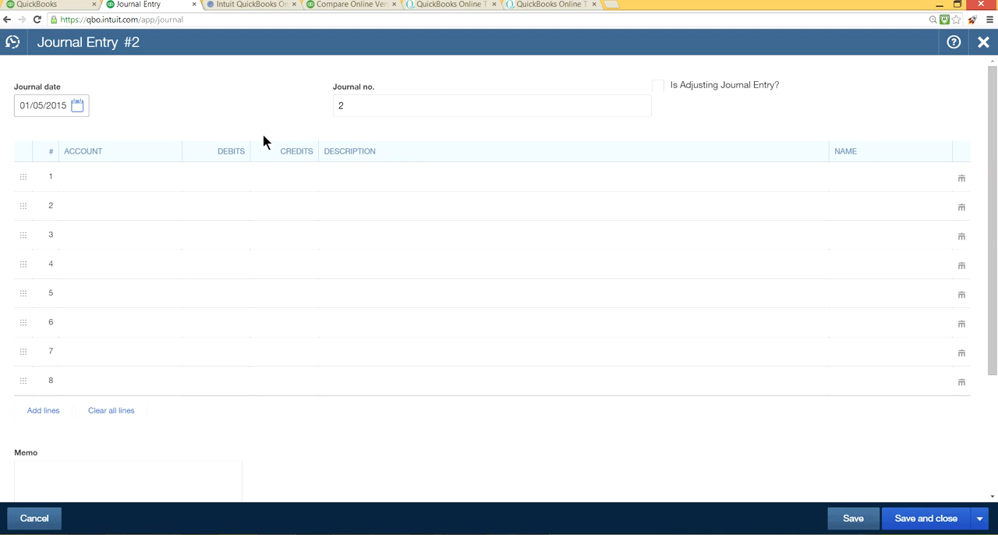
{"action": "left_click", "coordinate": [211, 175]}
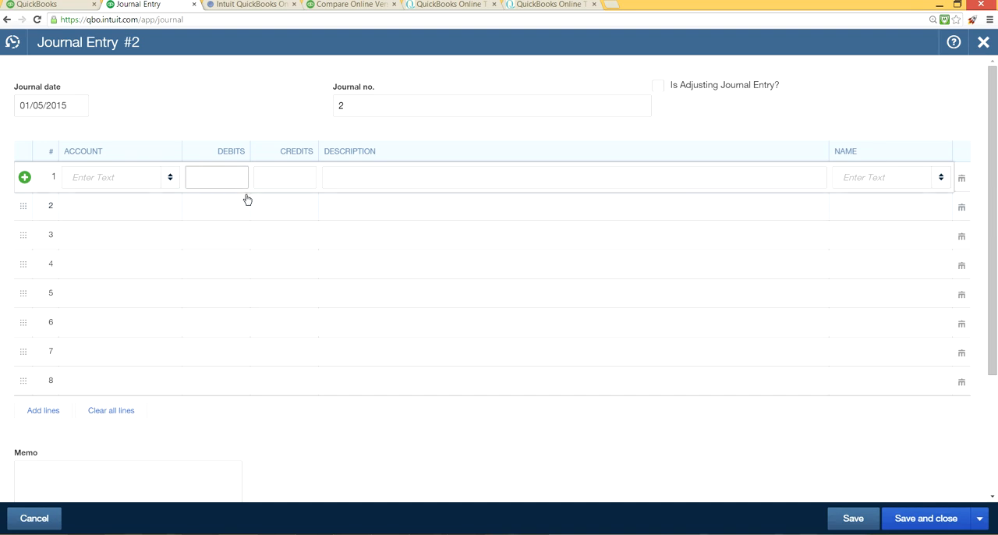
{"action": "left_click", "coordinate": [277, 207]}
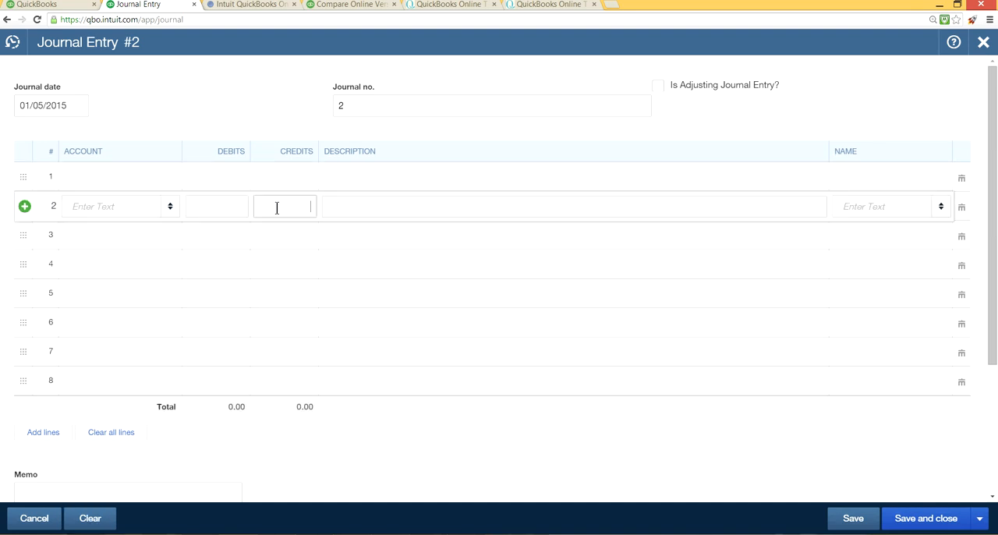
Step: Fill line 1 of the journal entry with the Checking account and a debit of 100.00
{"action": "left_click", "coordinate": [221, 182]}
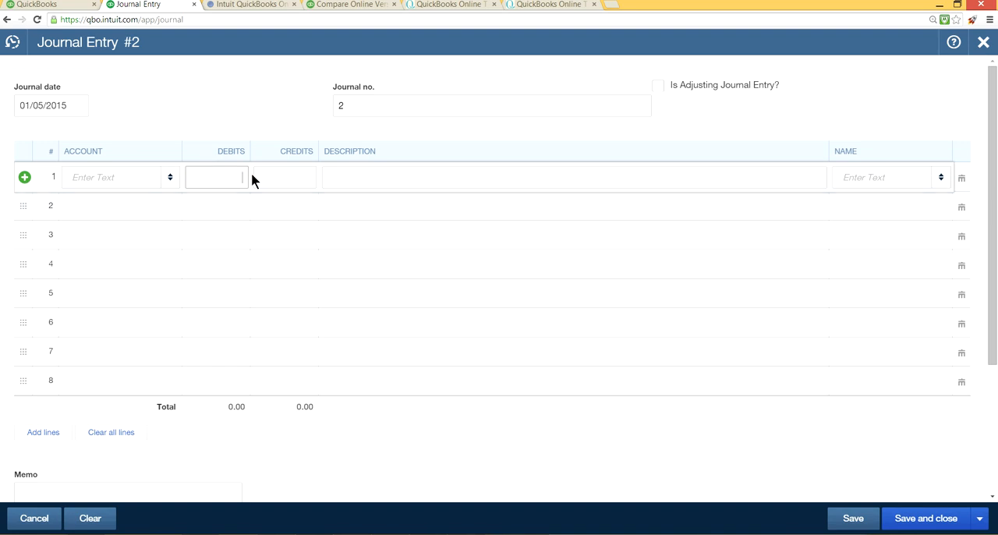
{"action": "left_click", "coordinate": [172, 178]}
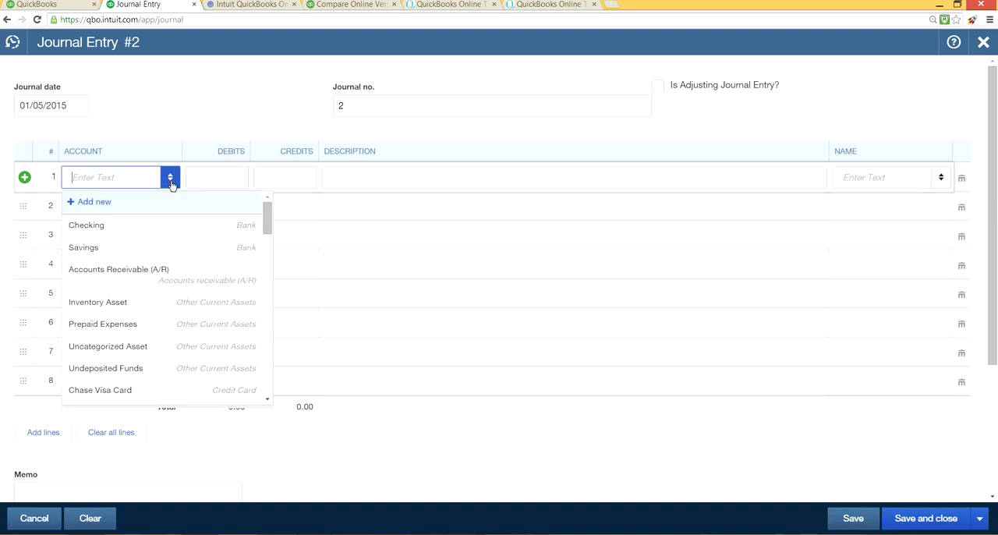
{"action": "left_click", "coordinate": [123, 224]}
{"action": "left_click", "coordinate": [217, 173]}
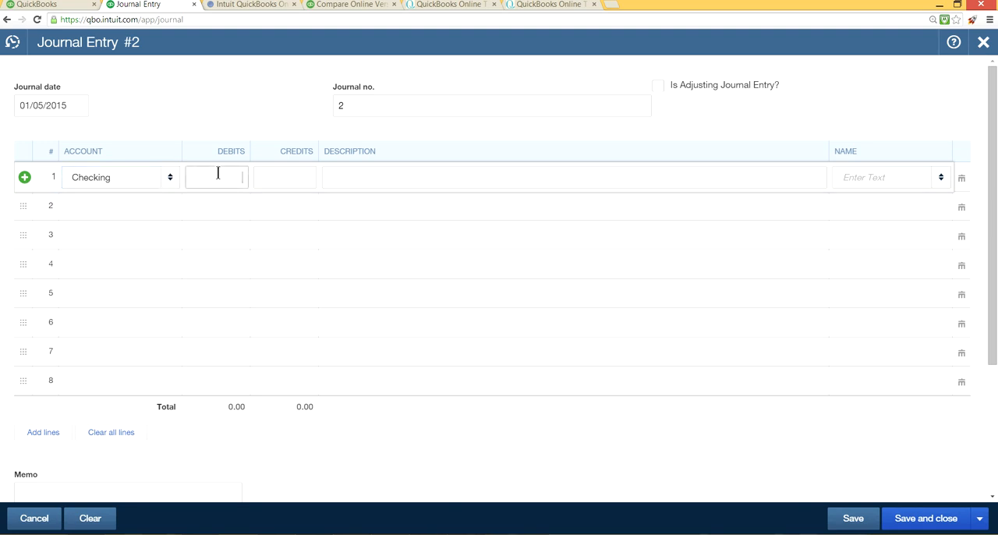
{"action": "type", "text": "100.00"}
Step: Fill line 2 of the journal entry with the Checking account and a credit of 100.00
{"action": "left_click", "coordinate": [125, 214]}
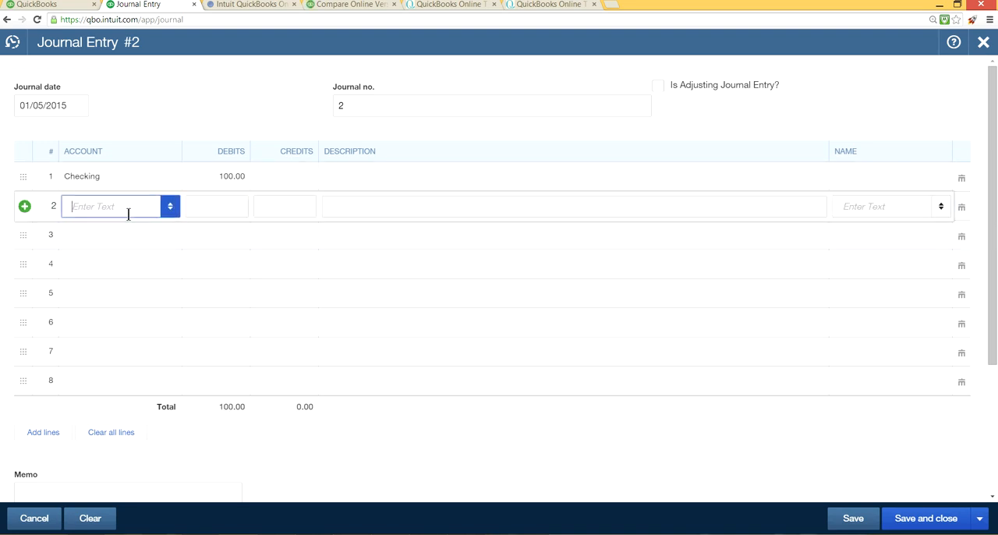
{"action": "left_click", "coordinate": [168, 209]}
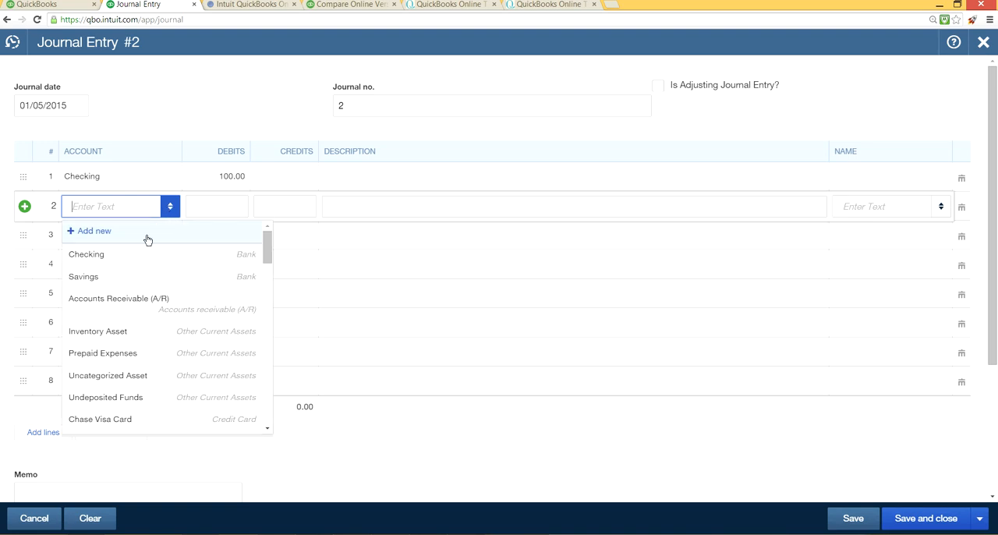
{"action": "left_click", "coordinate": [136, 255]}
{"action": "left_click", "coordinate": [268, 206]}
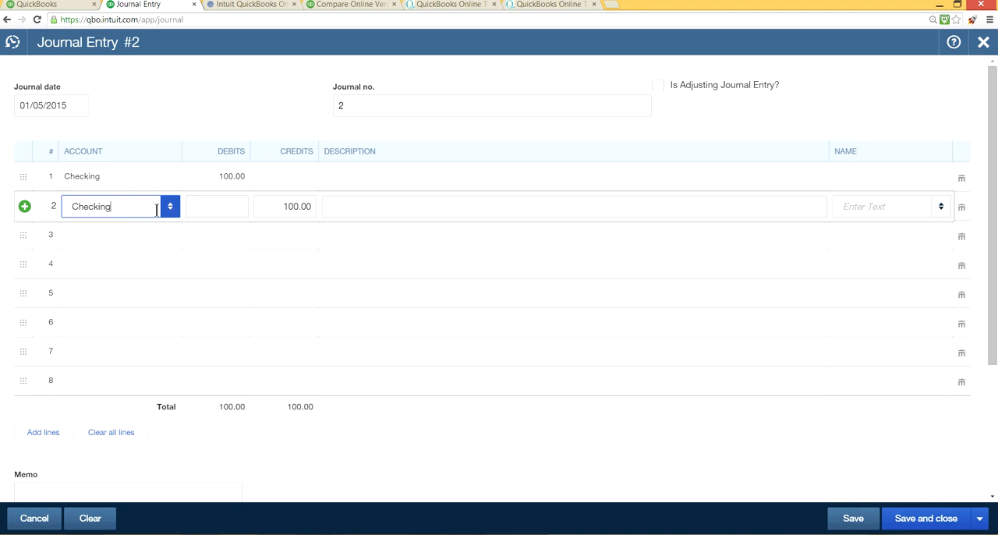
Step: Change the account on both journal entry lines to Chase Visa Card and leave the entry without saving
{"action": "left_click", "coordinate": [143, 179]}
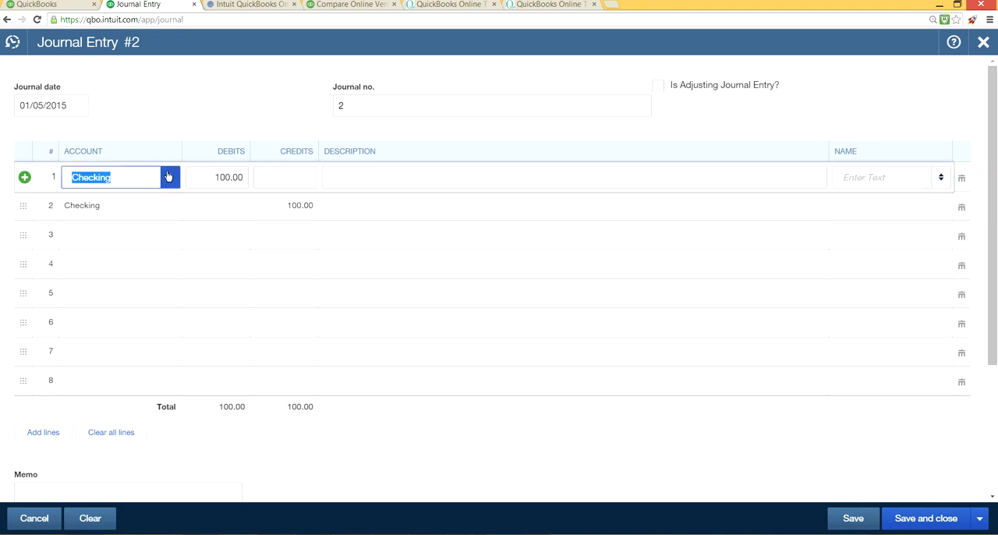
{"action": "left_click", "coordinate": [168, 177]}
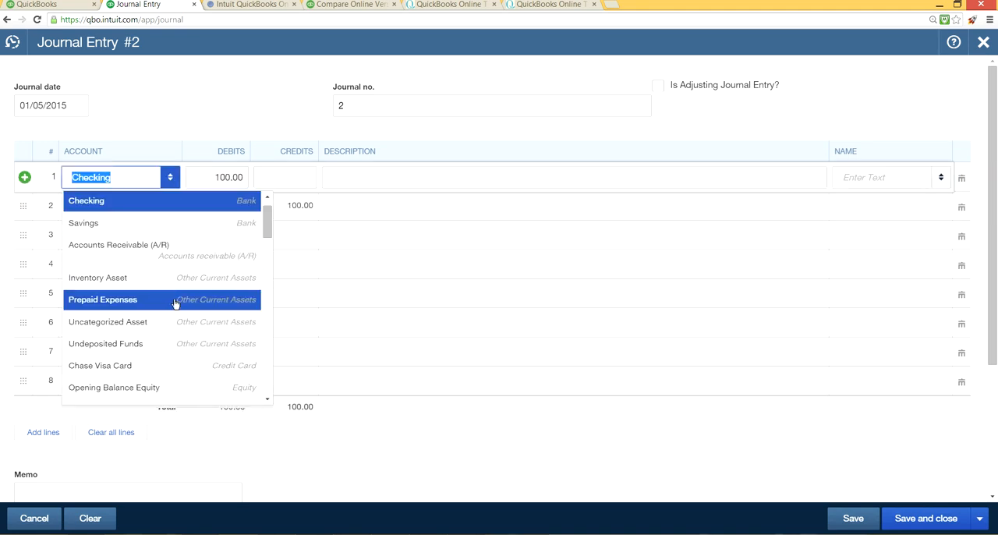
{"action": "left_click", "coordinate": [181, 366]}
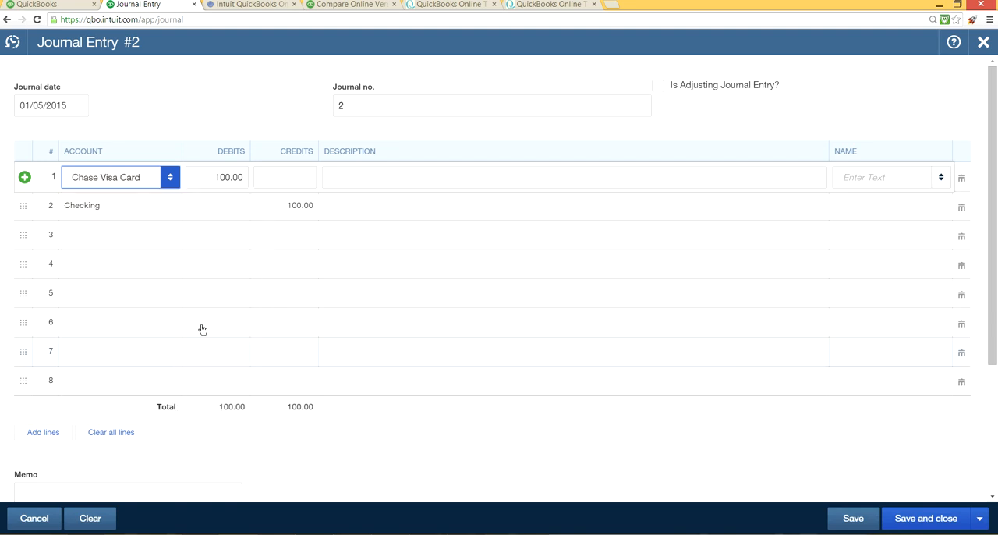
{"action": "left_click", "coordinate": [148, 214]}
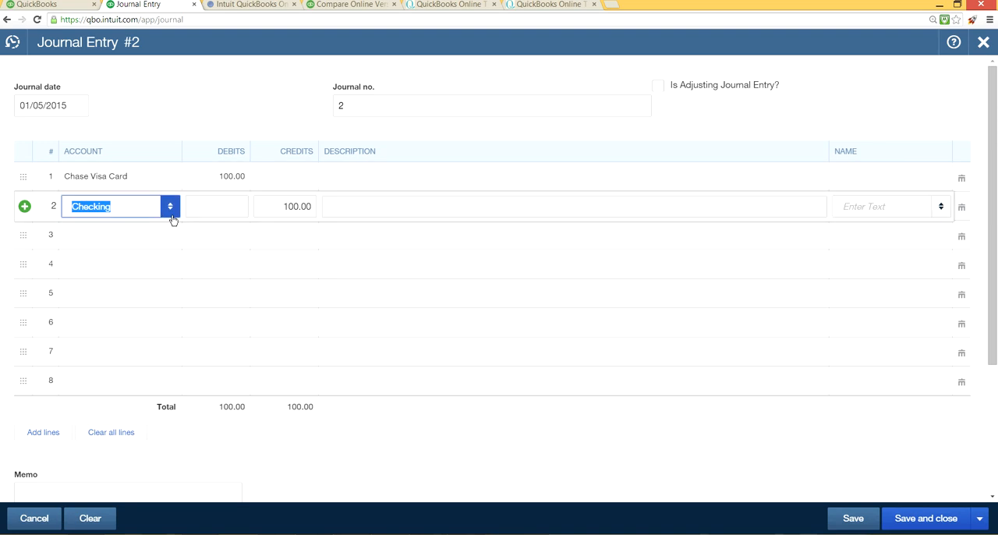
{"action": "left_click", "coordinate": [170, 208]}
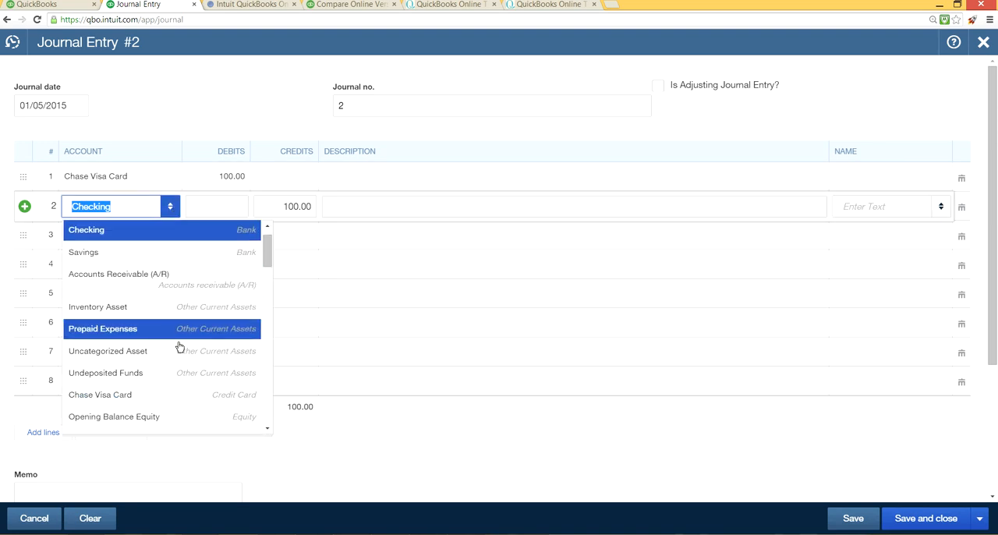
{"action": "left_click", "coordinate": [185, 391]}
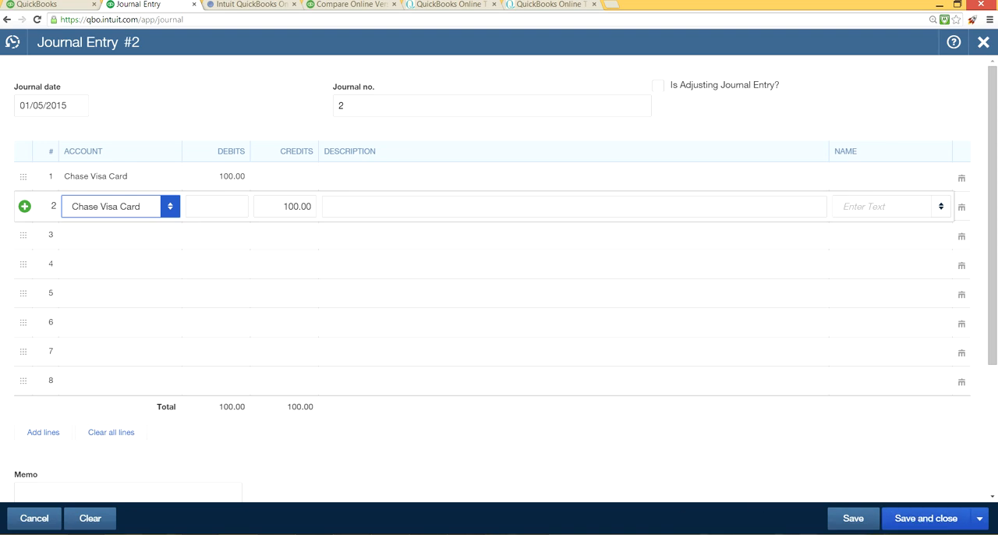
{"action": "left_click", "coordinate": [43, 518]}
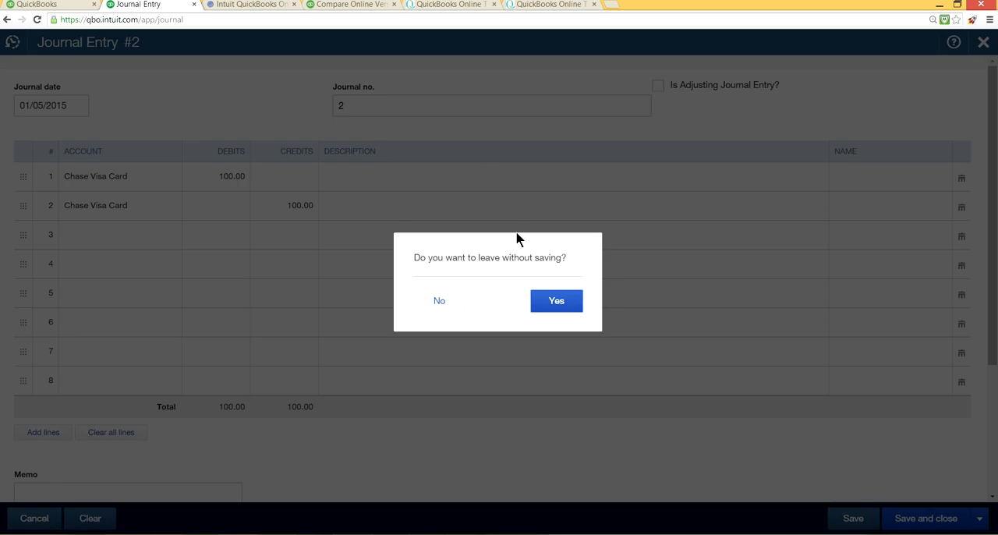
{"action": "left_click", "coordinate": [554, 314]}
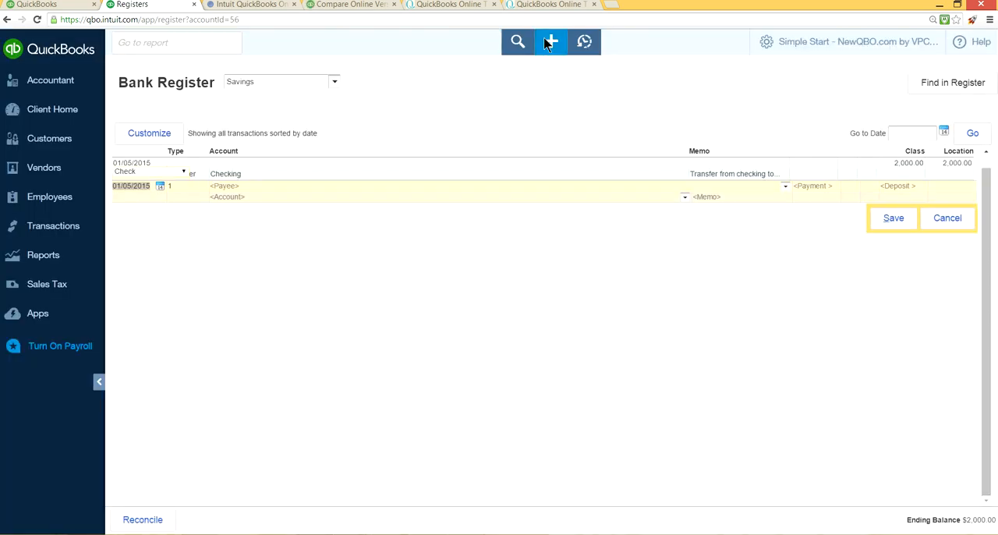
Step: Start a new expense for a newly added vendor, Chase Co., paid from the Checking account
{"action": "left_click", "coordinate": [550, 45]}
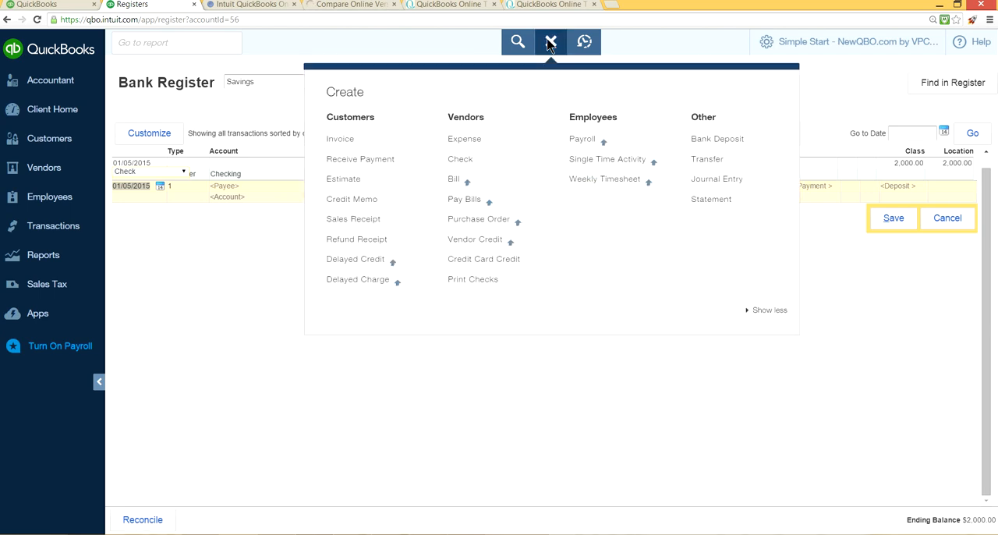
{"action": "left_click", "coordinate": [462, 141]}
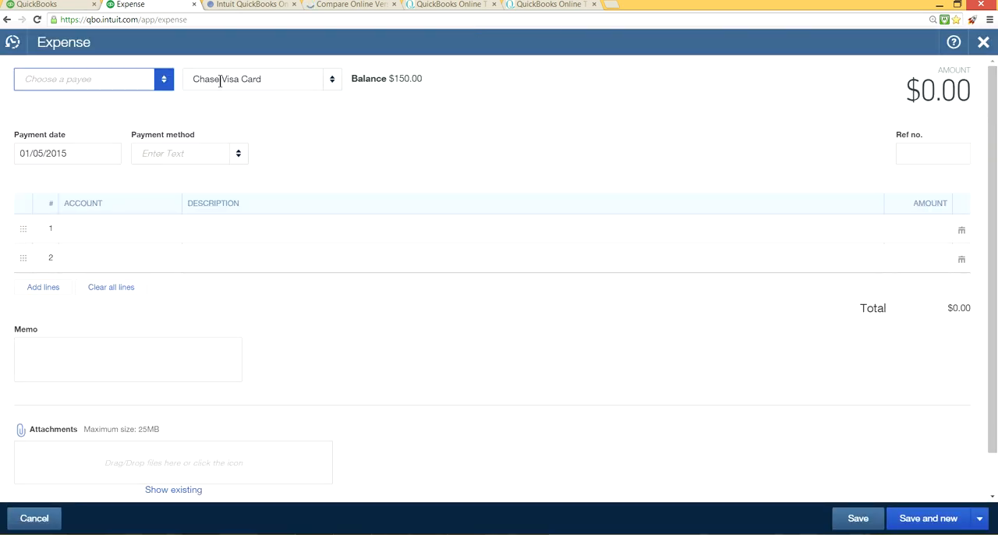
{"action": "left_click", "coordinate": [164, 81]}
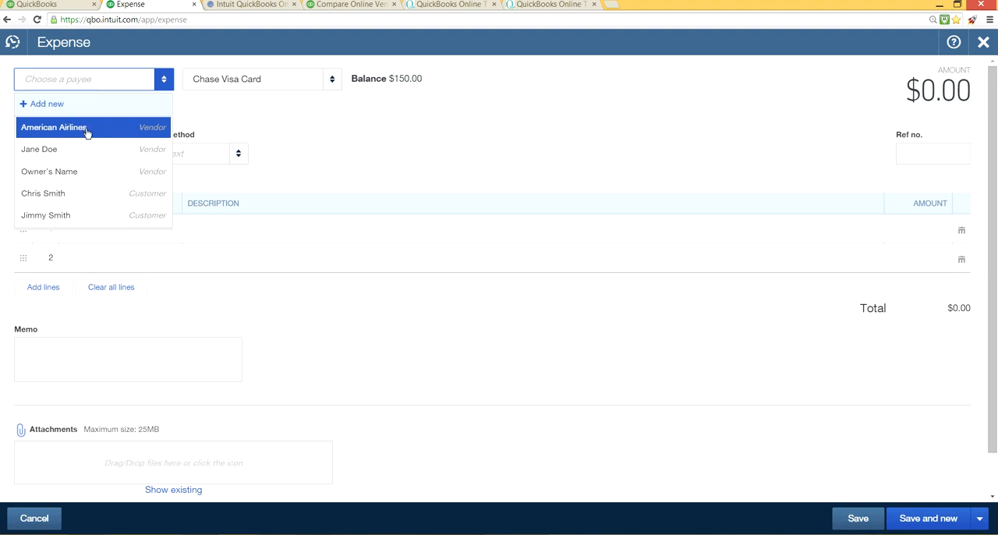
{"action": "left_click", "coordinate": [49, 105]}
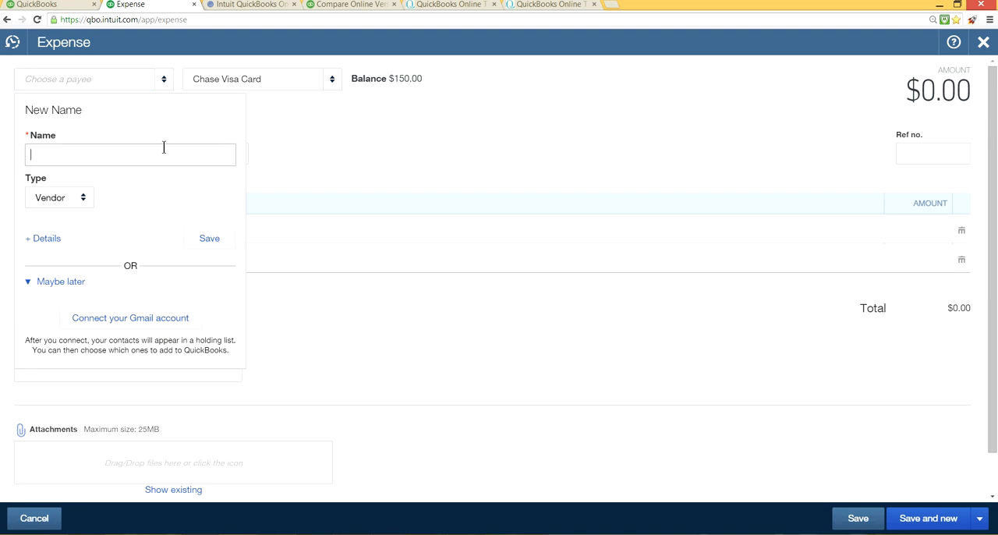
{"action": "type", "text": "Chase Co."}
{"action": "left_click", "coordinate": [204, 240]}
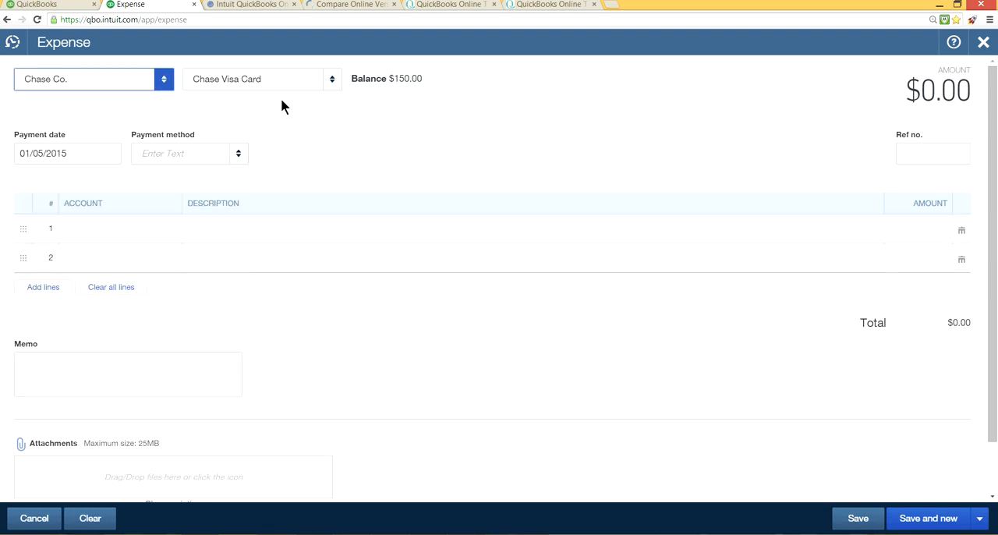
{"action": "left_click", "coordinate": [328, 78]}
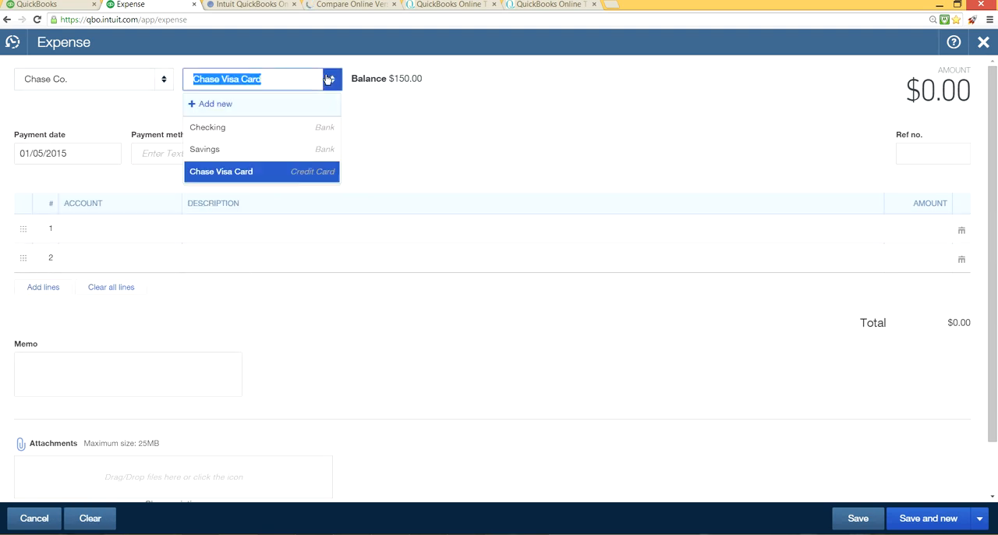
{"action": "left_click", "coordinate": [261, 129]}
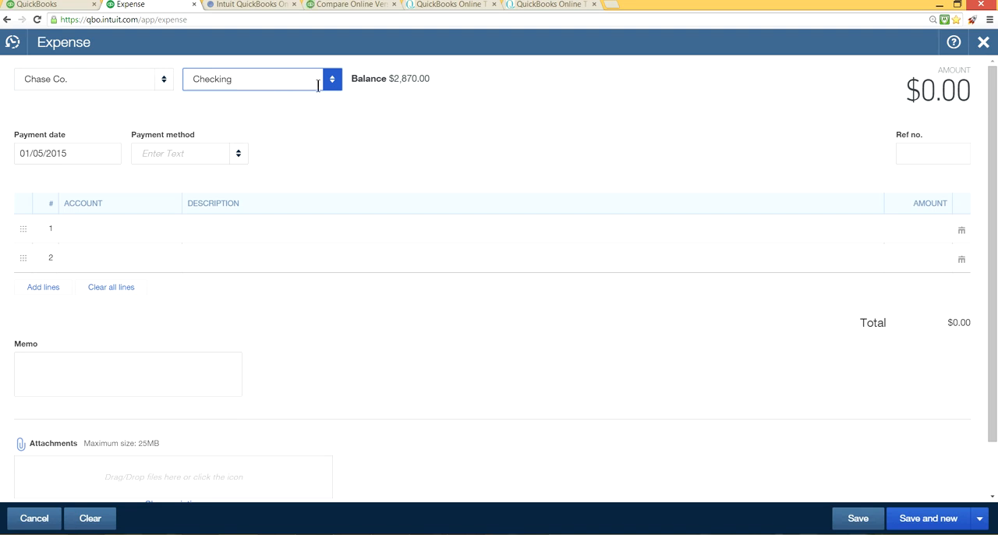
Step: Assign expense line 1 to the Chase Visa Card account with an amount of 150.00
{"action": "left_click", "coordinate": [119, 229]}
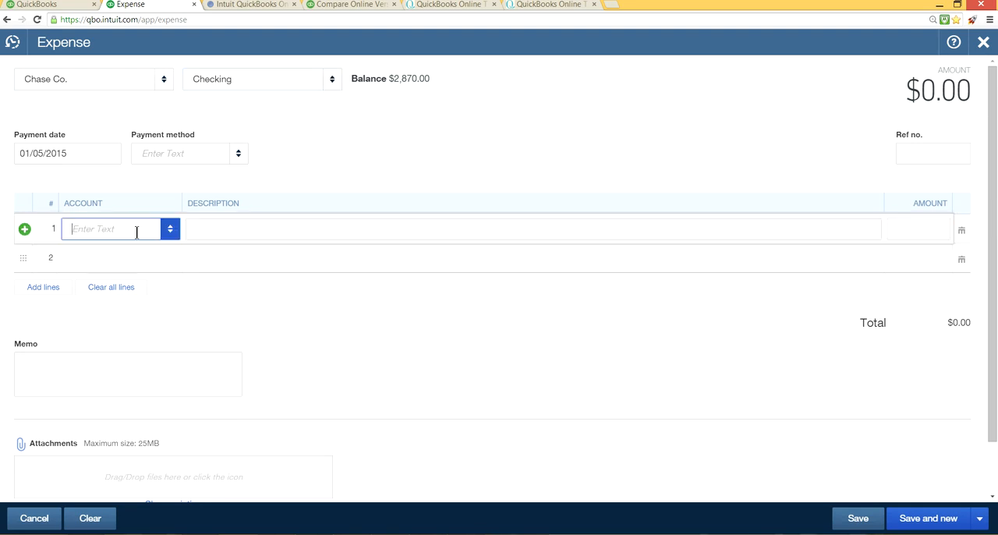
{"action": "left_click", "coordinate": [170, 231]}
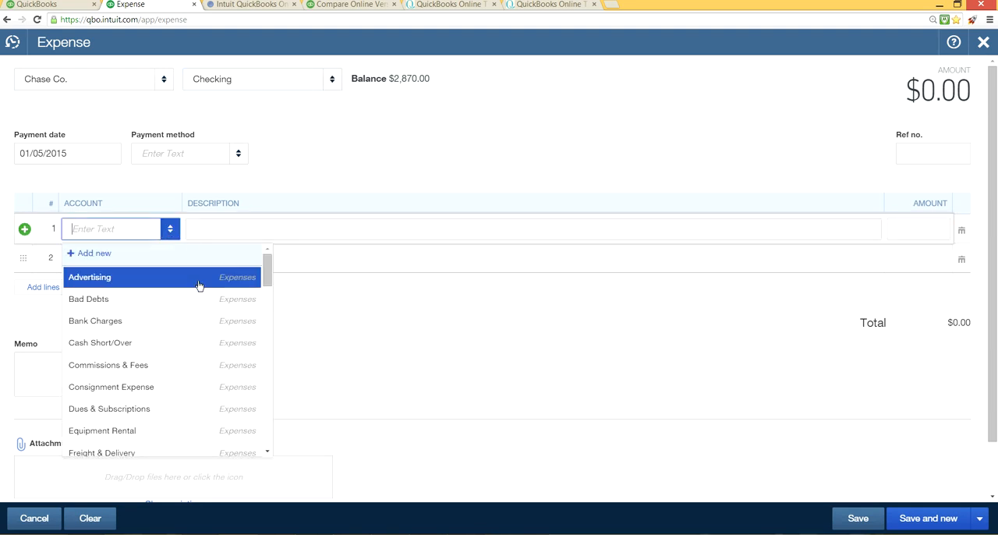
{"action": "scroll", "coordinate": [252, 368], "scroll_direction": "down", "scroll_amount": 6}
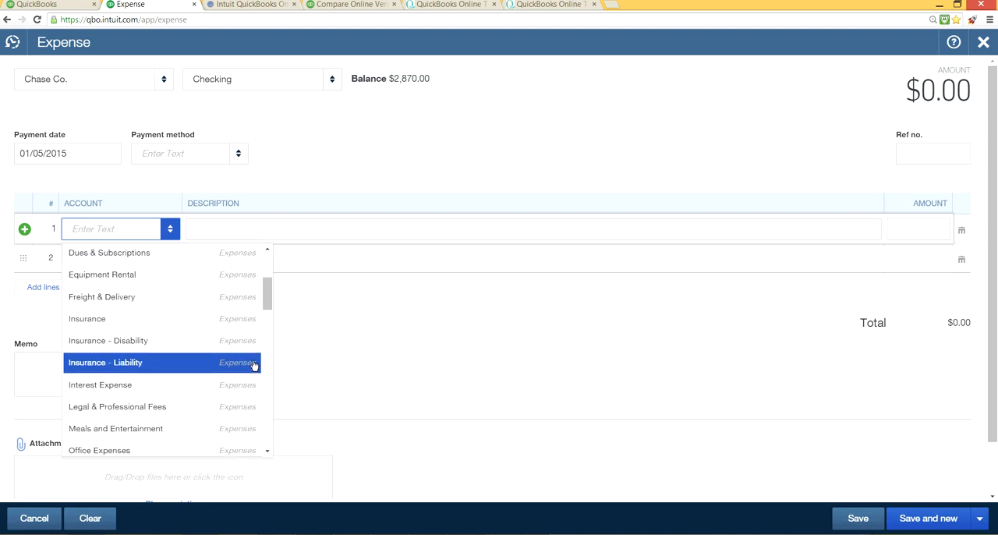
{"action": "scroll", "coordinate": [253, 366], "scroll_direction": "down", "scroll_amount": 3}
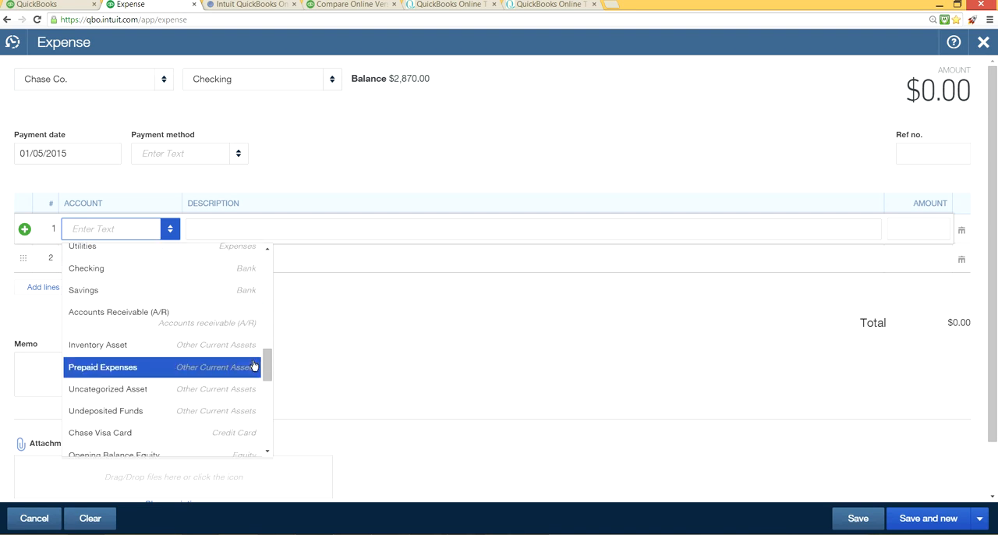
{"action": "scroll", "coordinate": [253, 365], "scroll_direction": "down", "scroll_amount": 1}
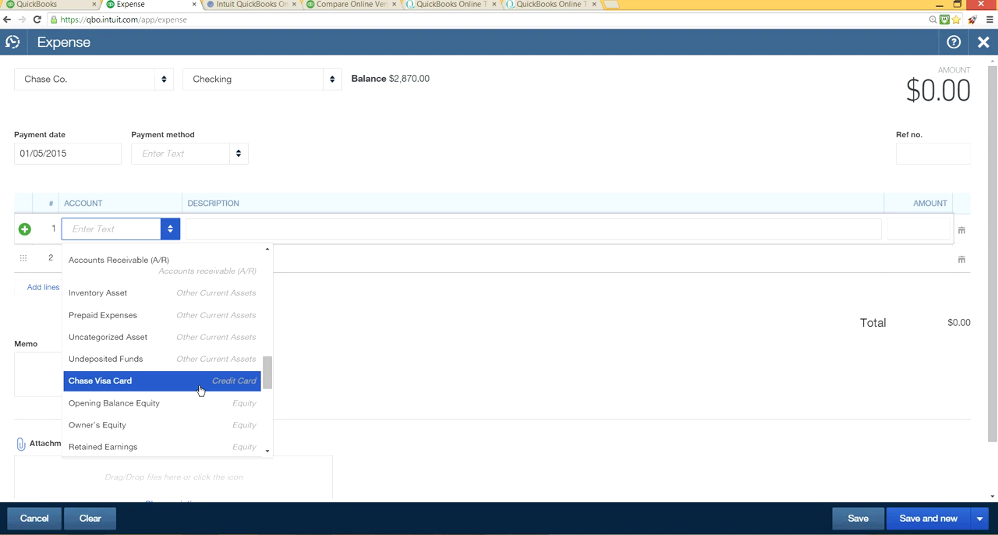
{"action": "left_click", "coordinate": [182, 389]}
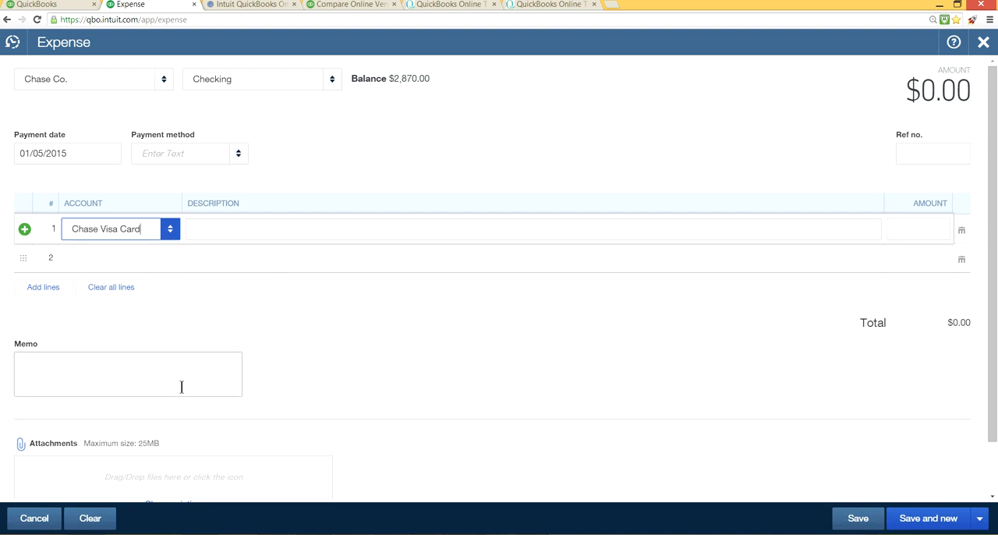
{"action": "left_click", "coordinate": [923, 228]}
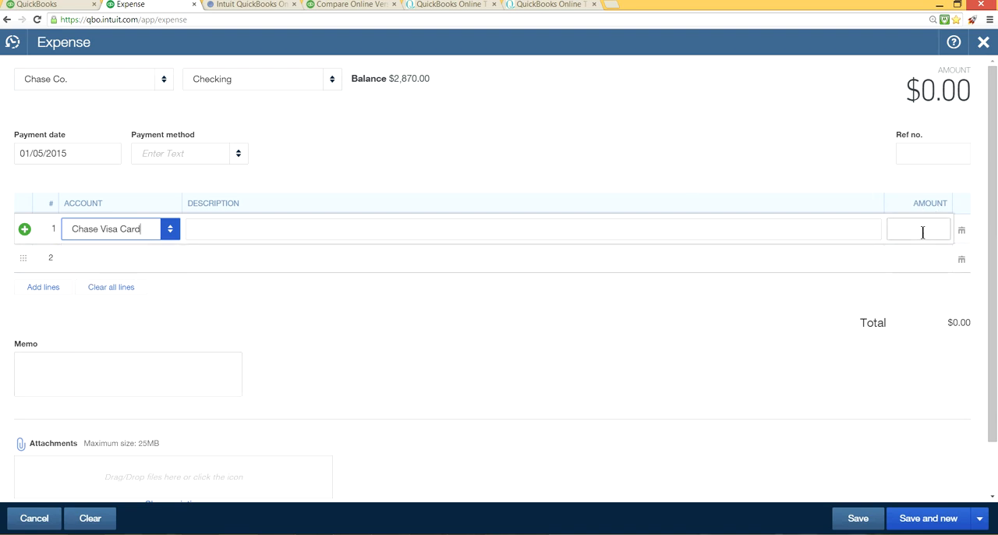
{"action": "type", "text": "150.00"}
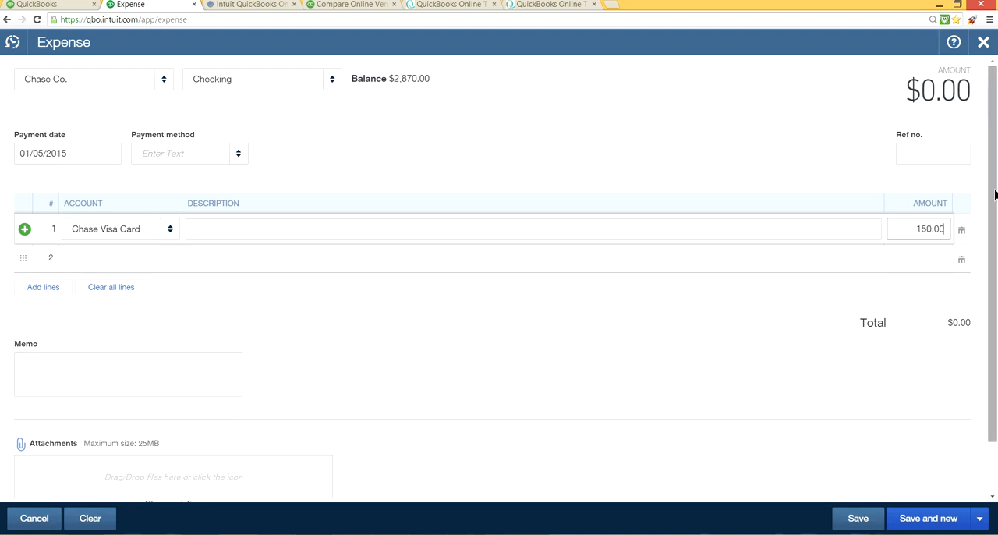
Step: Enter reference number 5678 on the expense, save it and close the form
{"action": "left_click", "coordinate": [913, 153]}
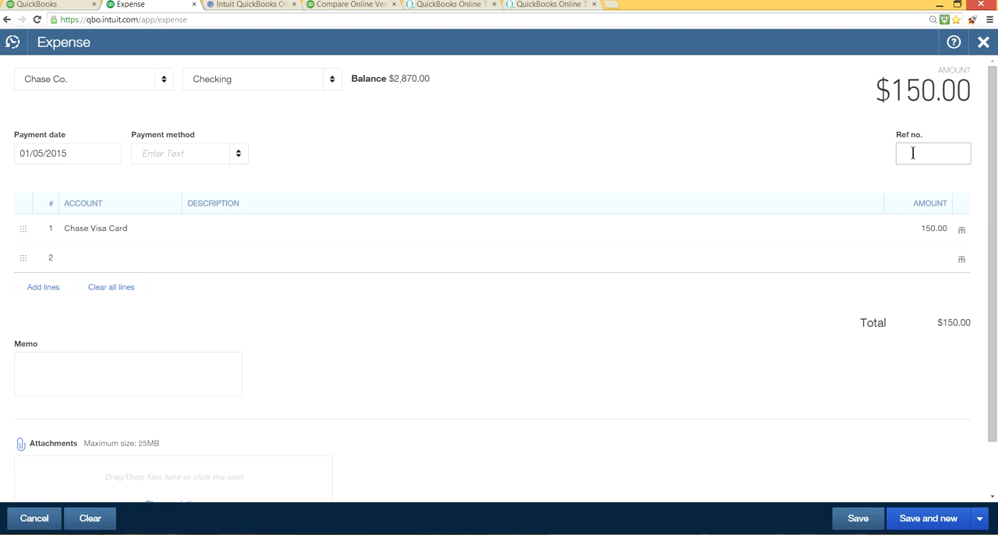
{"action": "type", "text": "5678"}
{"action": "left_click", "coordinate": [751, 133]}
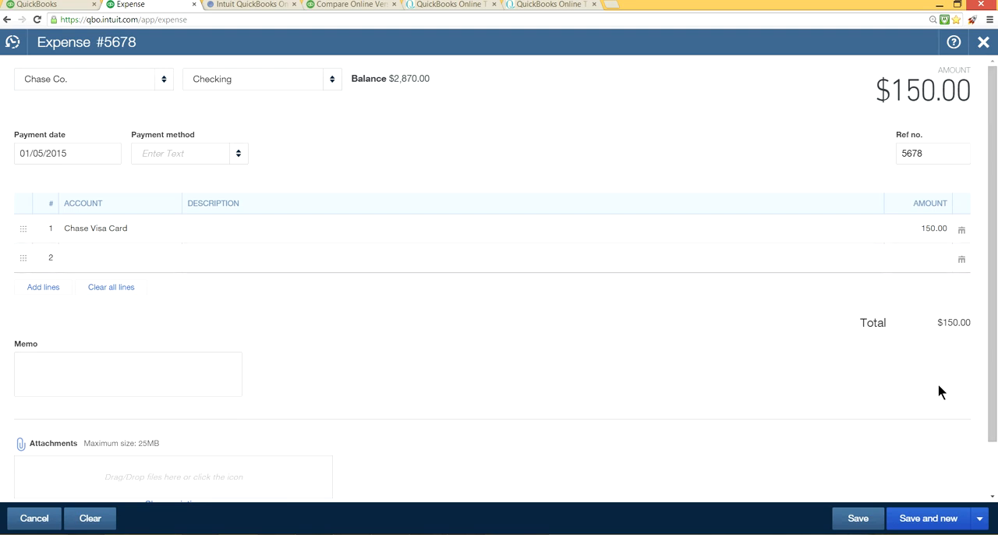
{"action": "left_click", "coordinate": [980, 518]}
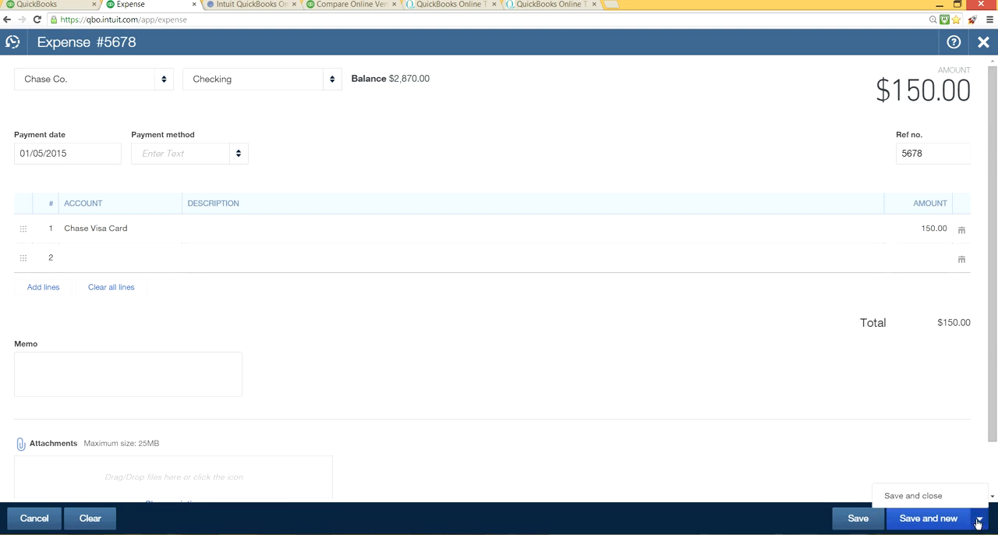
{"action": "left_click", "coordinate": [927, 500]}
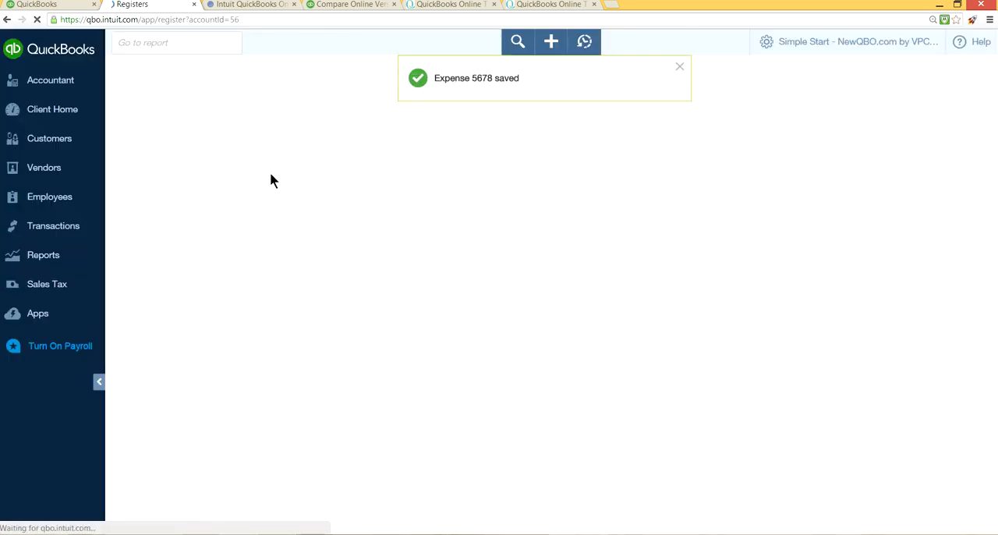
Step: Open the Chart of Accounts to check the Checking and Chase Visa Card balances
{"action": "left_click", "coordinate": [71, 226]}
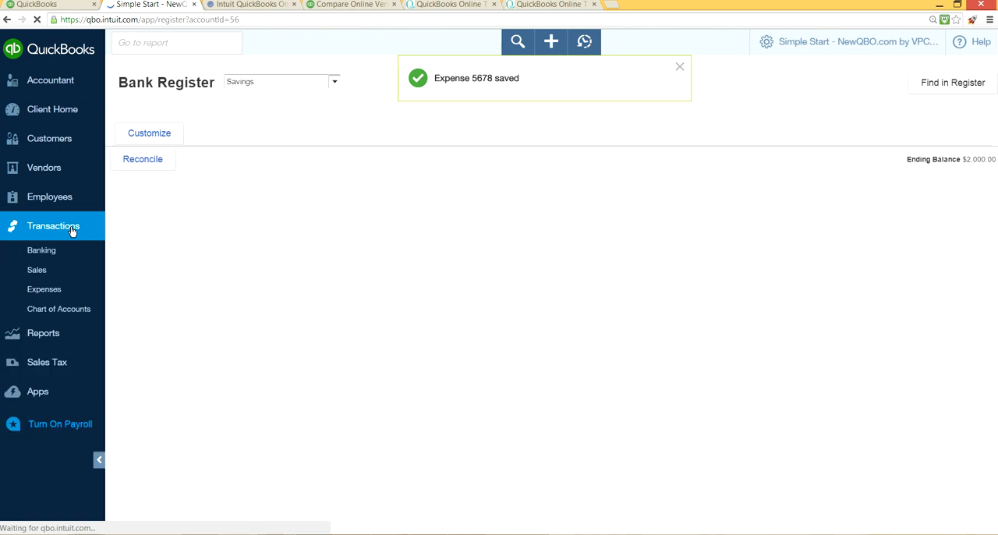
{"action": "left_click", "coordinate": [80, 312]}
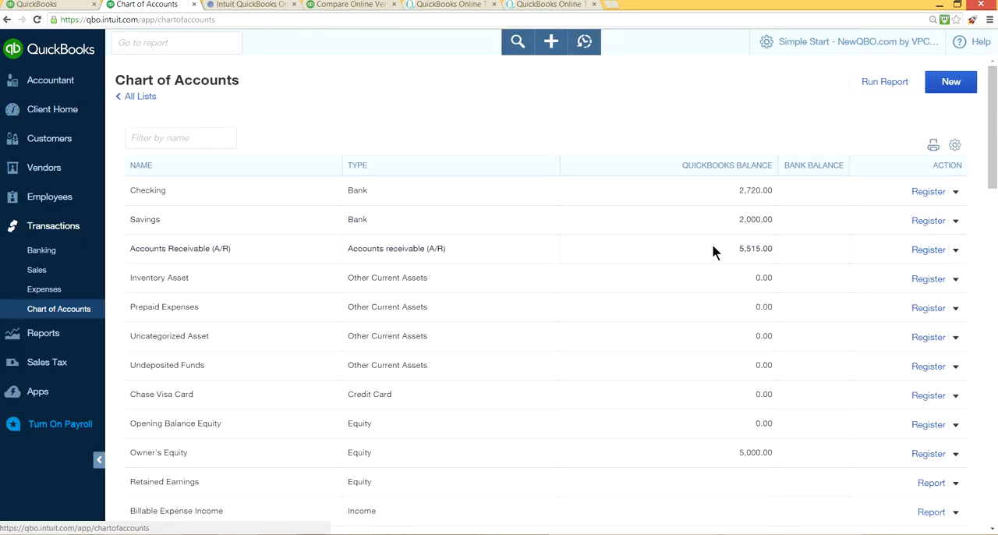
Step: Open the register of the Chase Visa Card account and review the charge and payment entries
{"action": "scroll", "coordinate": [712, 249], "scroll_direction": "down", "scroll_amount": 2}
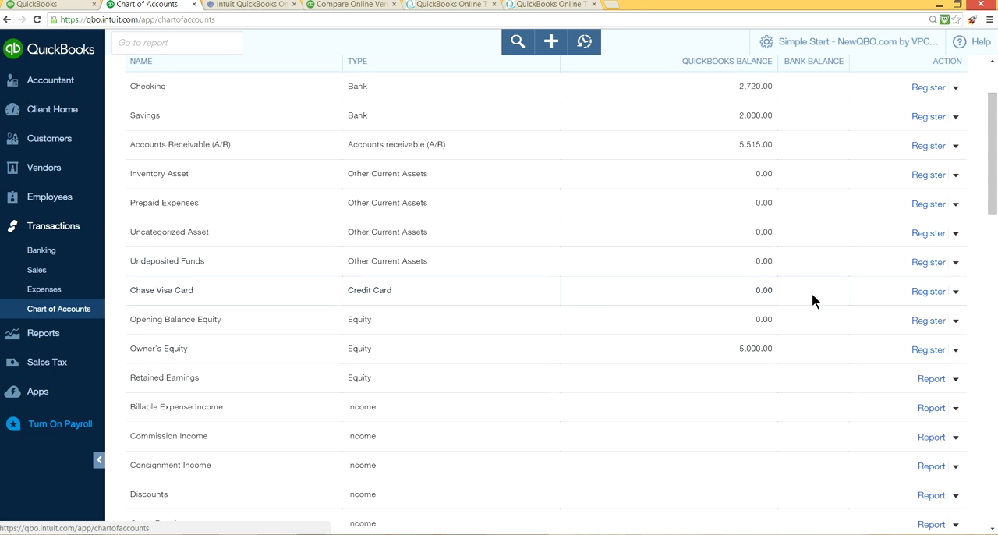
{"action": "left_click", "coordinate": [935, 295]}
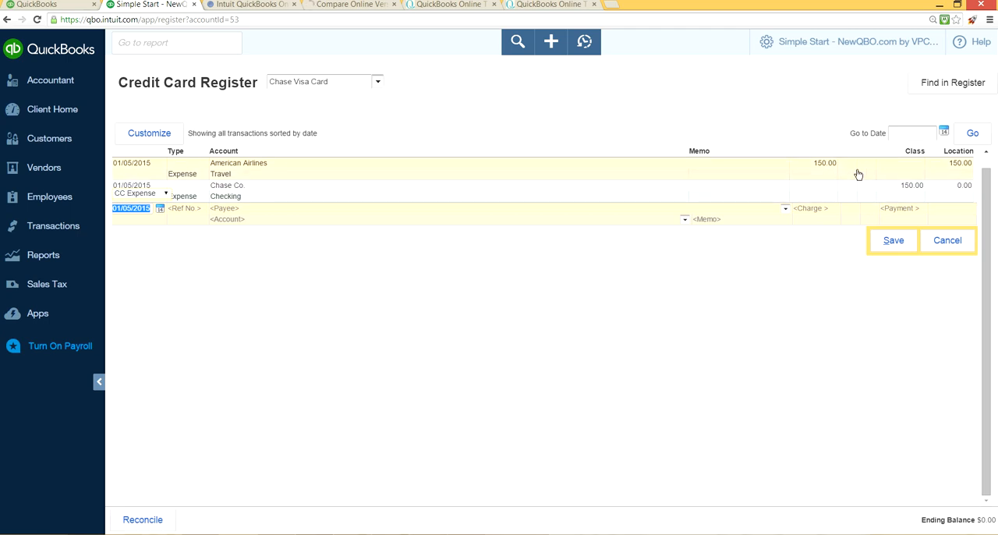
{"action": "scroll", "coordinate": [859, 173], "scroll_direction": "up", "scroll_amount": 1}
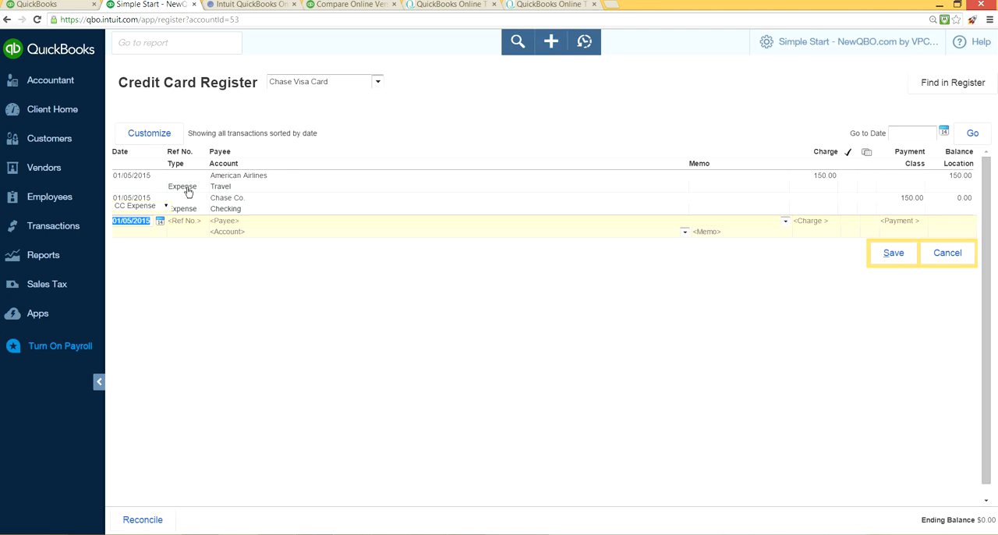
Step: Run the account report for Chase Visa Card from the Chart of Accounts
{"action": "mouse_move", "coordinate": [47, 228]}
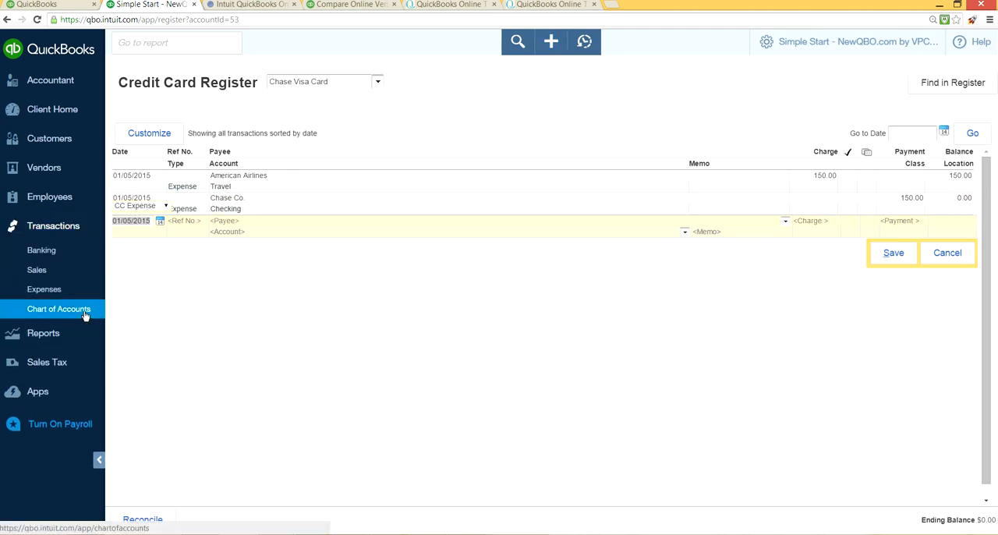
{"action": "left_click", "coordinate": [85, 315]}
{"action": "scroll", "coordinate": [900, 262], "scroll_direction": "down", "scroll_amount": 2}
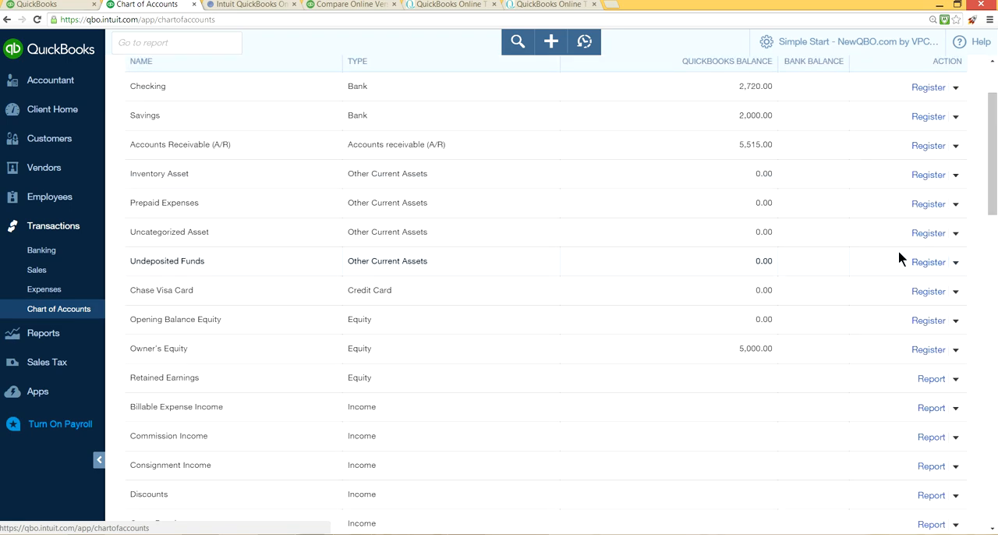
{"action": "left_click", "coordinate": [955, 292]}
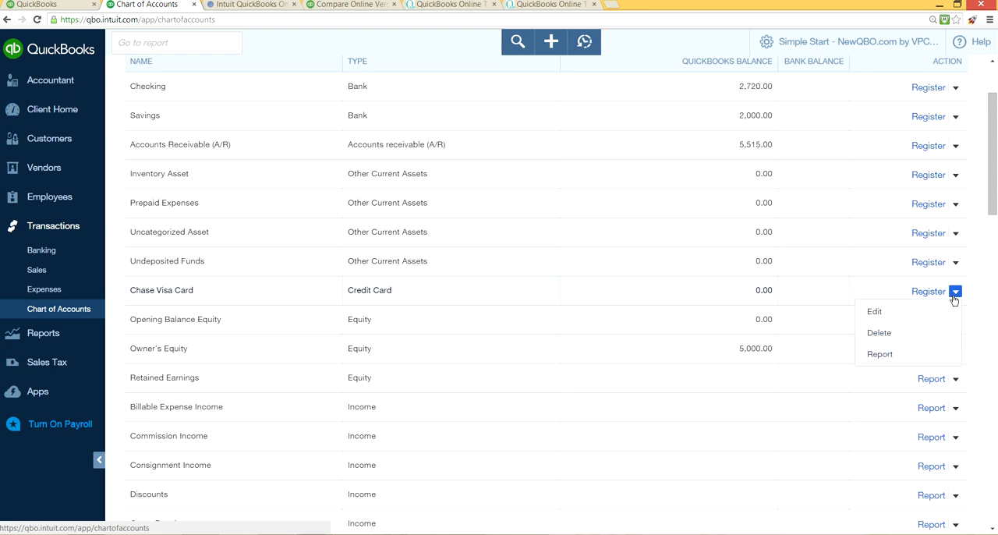
{"action": "left_click", "coordinate": [893, 356]}
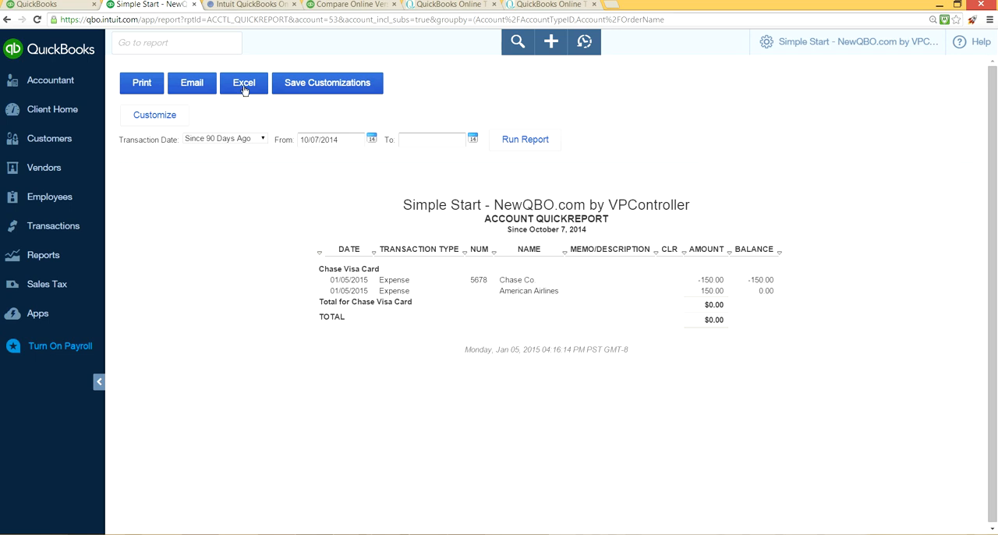
Step: Create Balance Forward statements dated 01/05/2015 for both listed customers, covering 12/05/2014 to 01/05/2015
{"action": "left_click", "coordinate": [68, 114]}
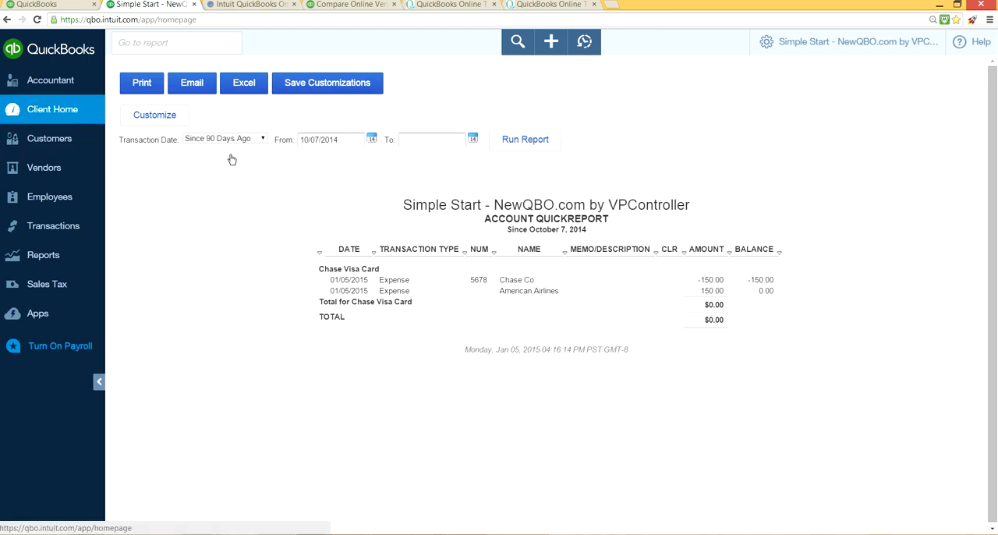
{"action": "left_click", "coordinate": [552, 46]}
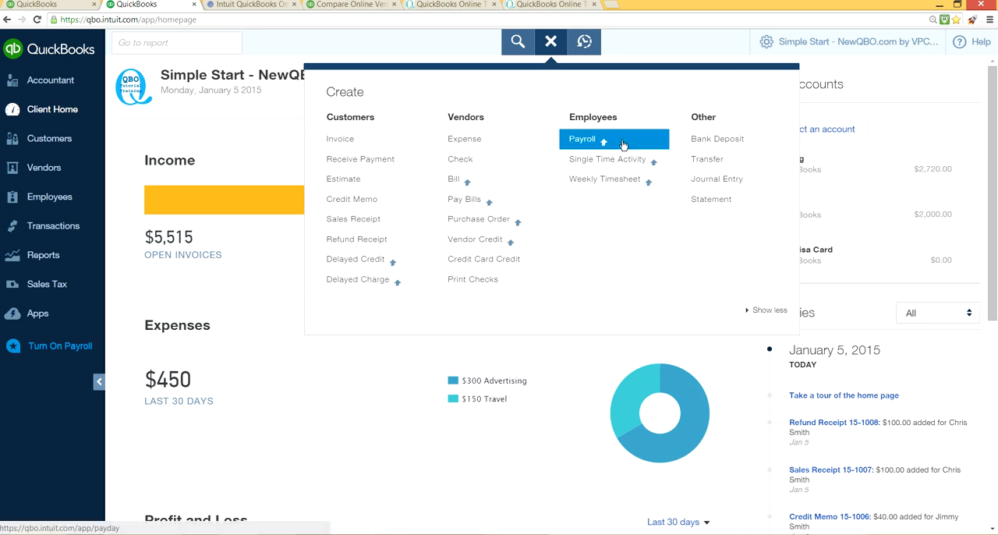
{"action": "left_click", "coordinate": [722, 203]}
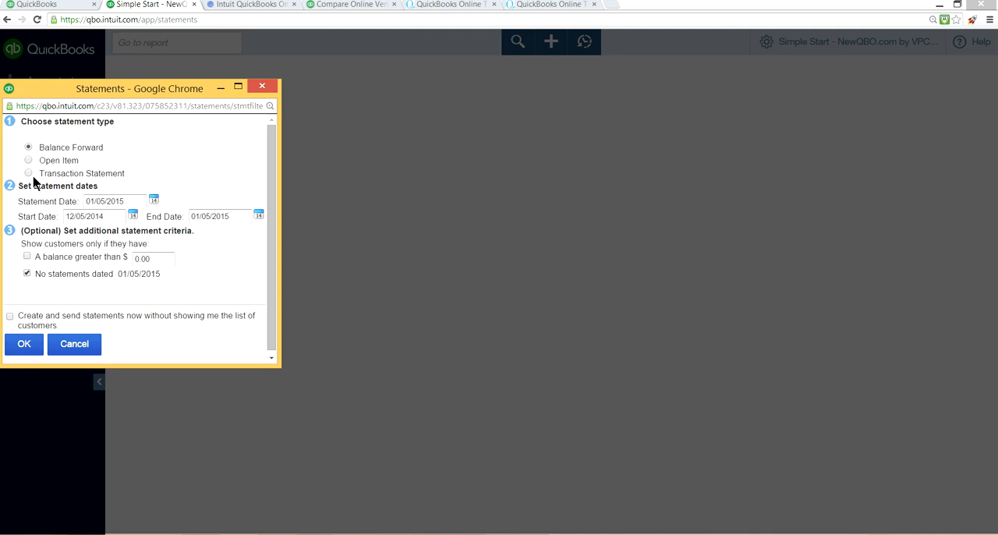
{"action": "left_click", "coordinate": [24, 346]}
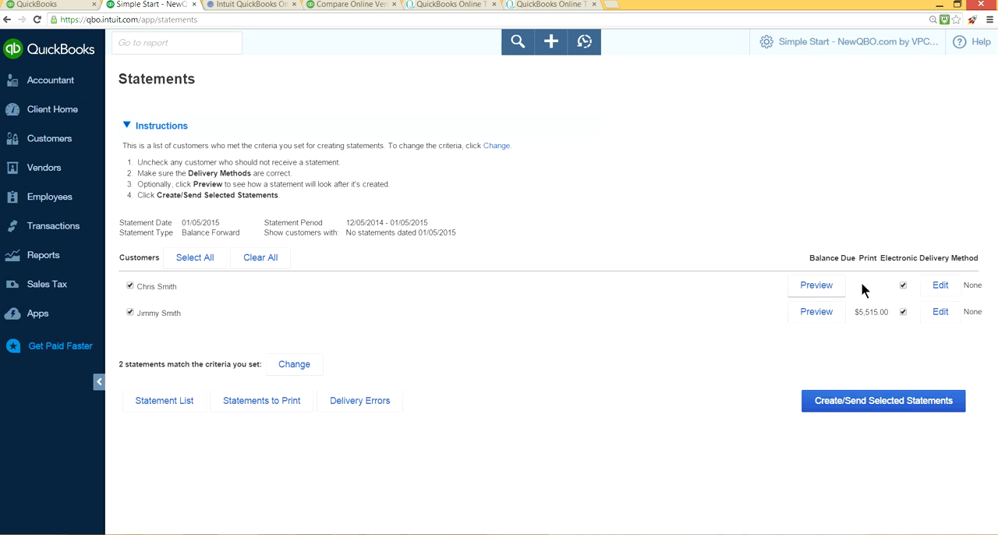
{"action": "left_click", "coordinate": [893, 401]}
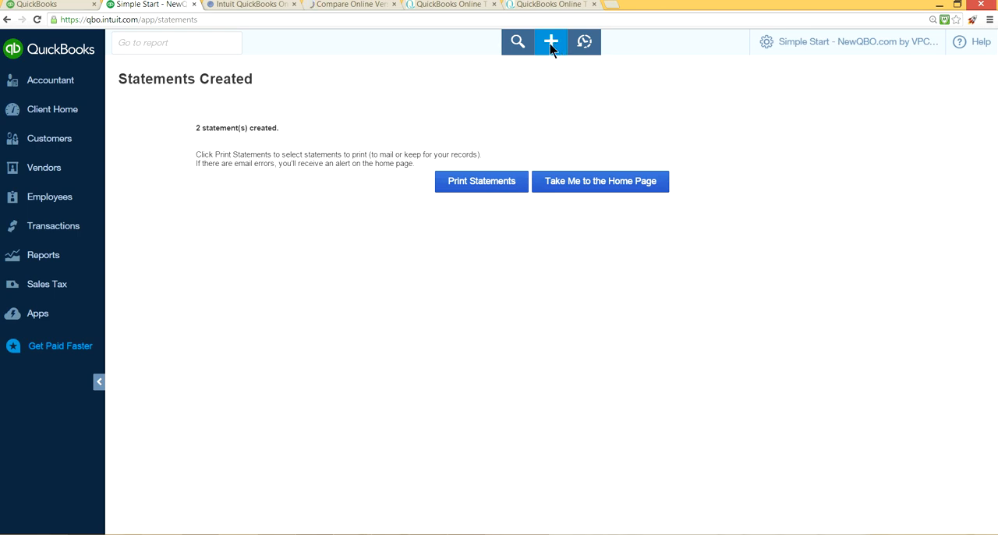
Step: Return to the client home page and view the list of recent transactions
{"action": "left_click", "coordinate": [550, 45]}
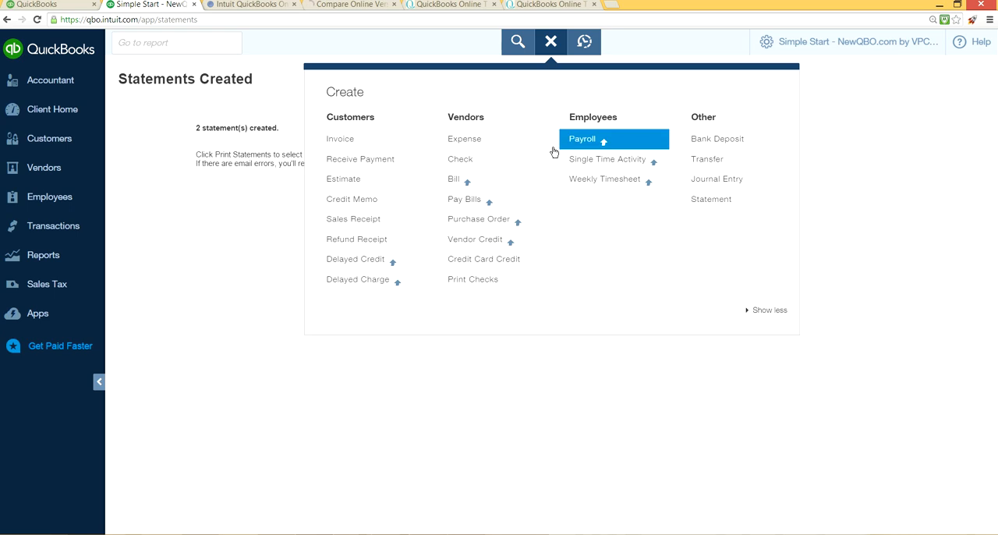
{"action": "left_click", "coordinate": [56, 116]}
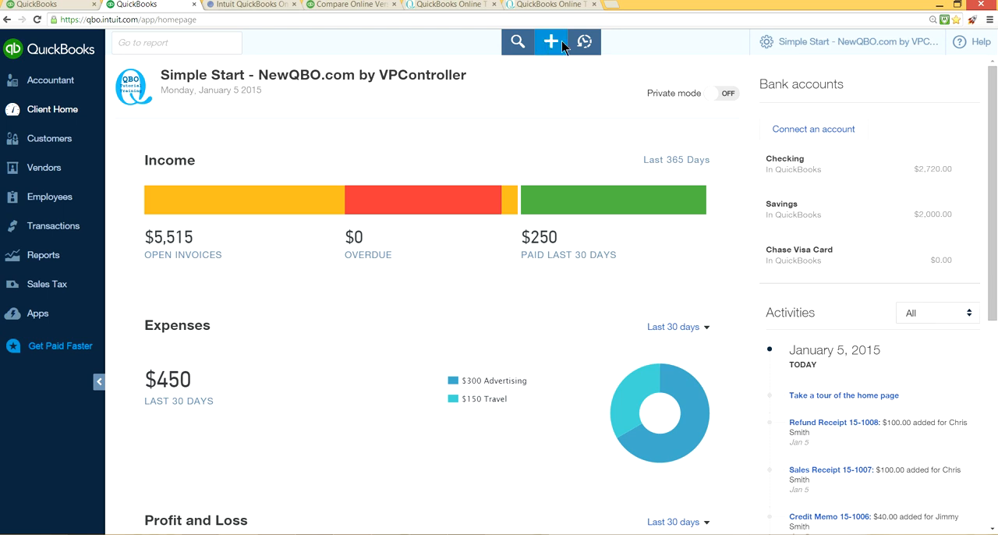
{"action": "left_click", "coordinate": [587, 41]}
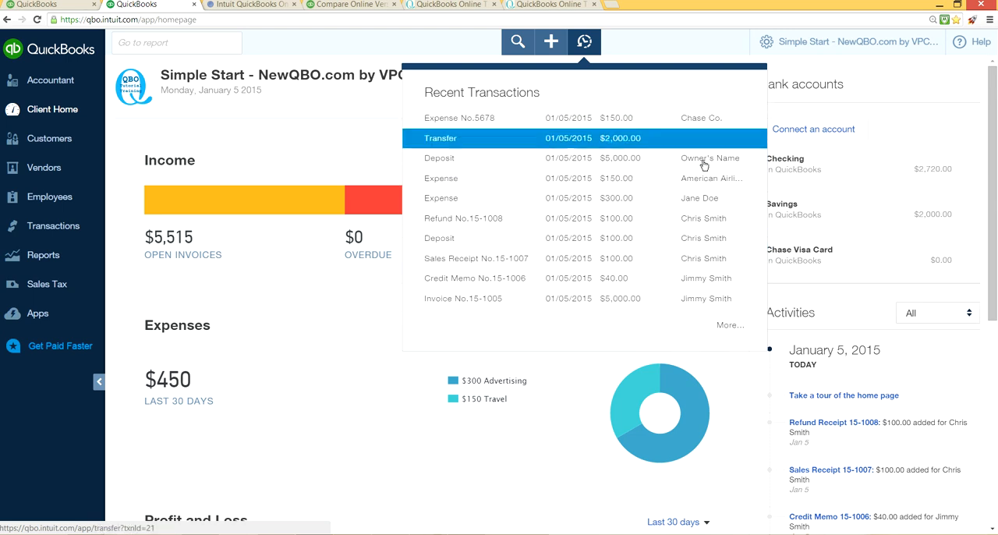
{"action": "left_click", "coordinate": [670, 37]}
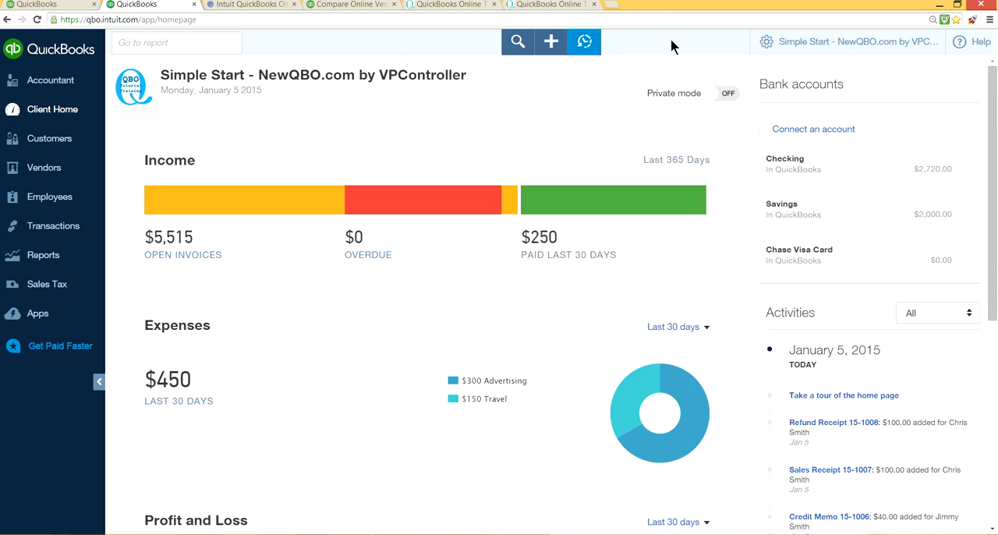
Step: View the advanced search page with its transaction filters, and return to the client home page
{"action": "left_click", "coordinate": [505, 38]}
{"action": "left_click", "coordinate": [458, 150]}
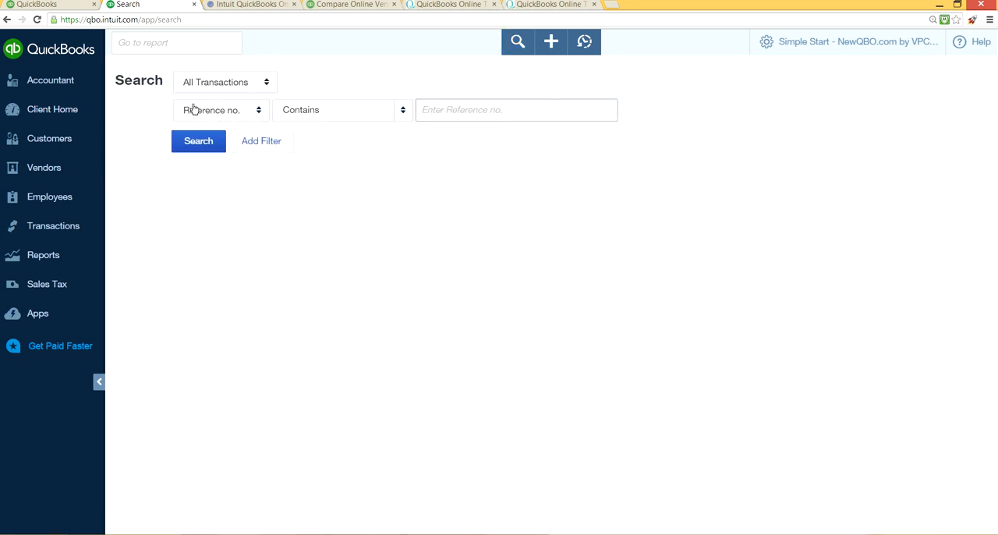
{"action": "left_click", "coordinate": [54, 127]}
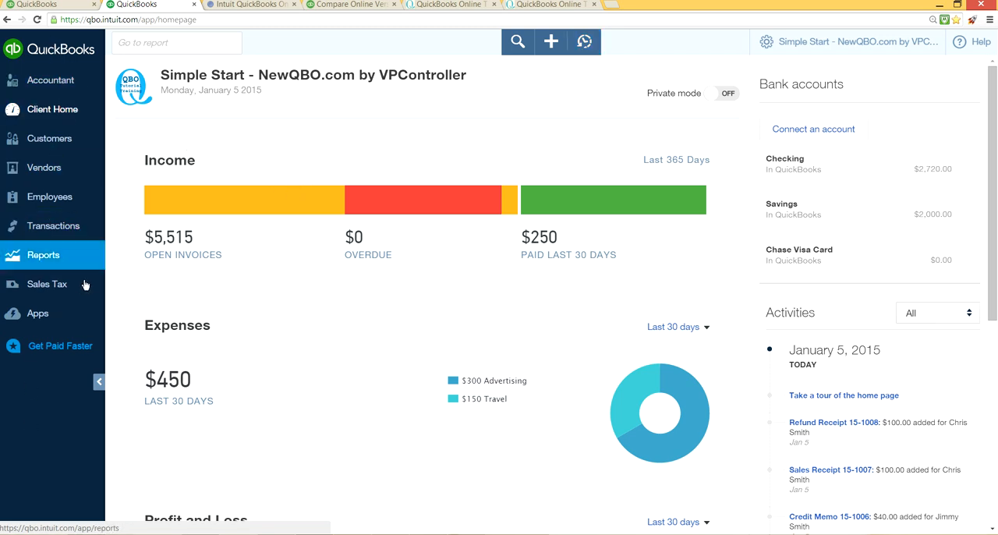
Step: Review the transaction lists of both customers and dismiss the customer info tip
{"action": "left_click", "coordinate": [69, 139]}
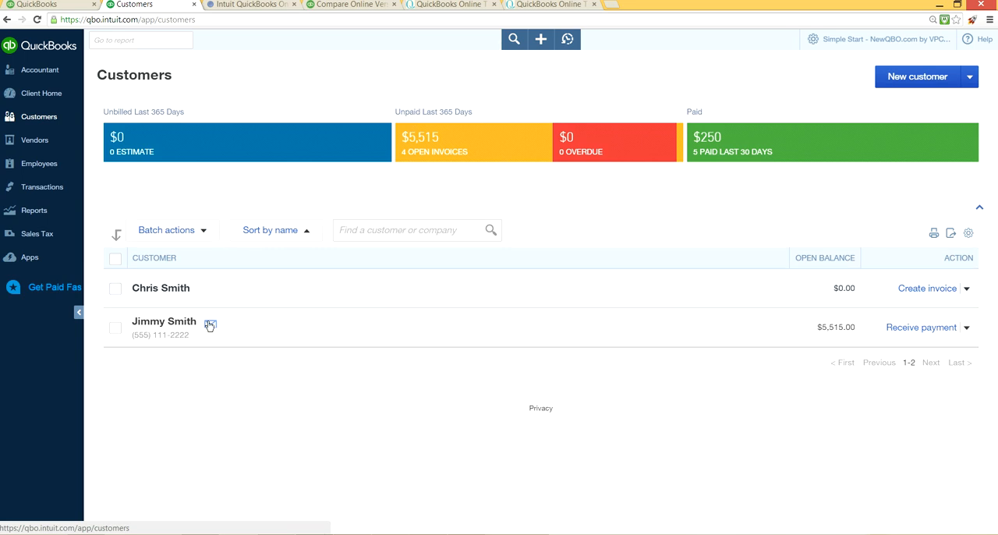
{"action": "left_click", "coordinate": [170, 290]}
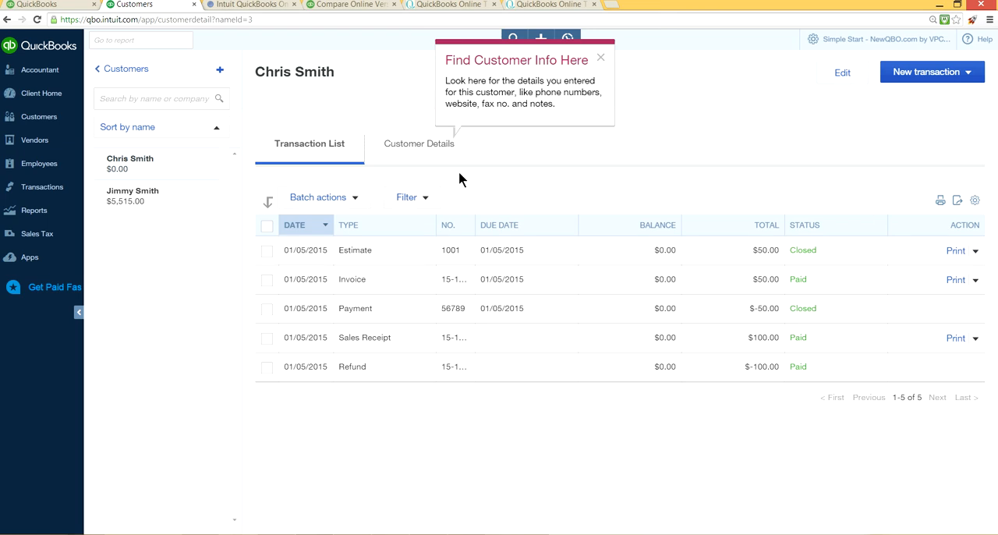
{"action": "left_click", "coordinate": [109, 202]}
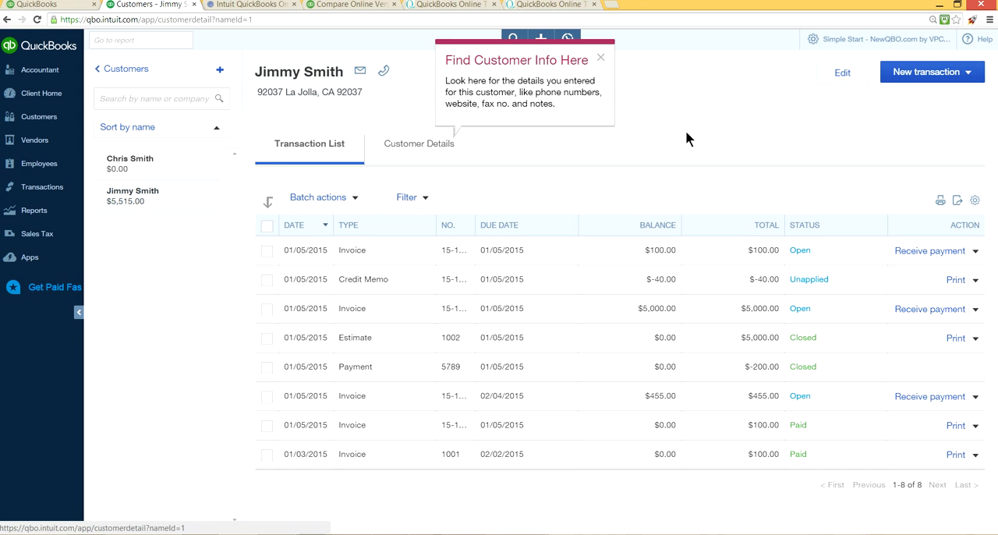
{"action": "left_click", "coordinate": [600, 60]}
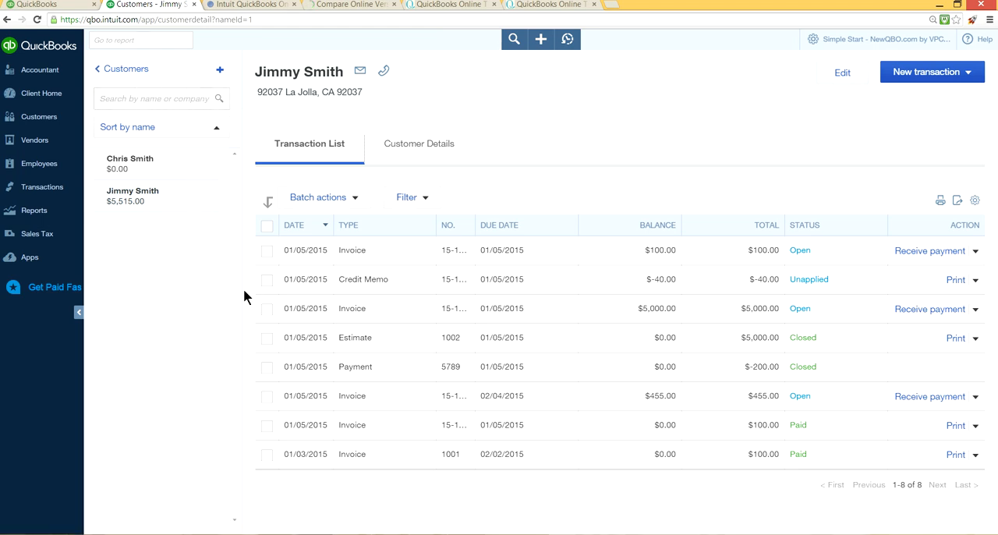
Step: Collapse the main navigation bar to widen the customer's transaction list
{"action": "left_click", "coordinate": [78, 314]}
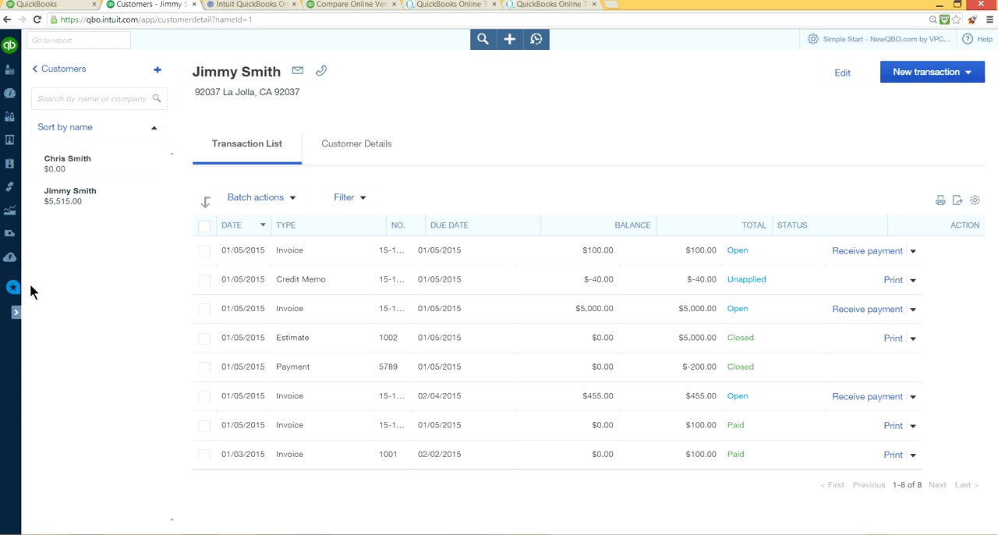
{"action": "left_click", "coordinate": [17, 314]}
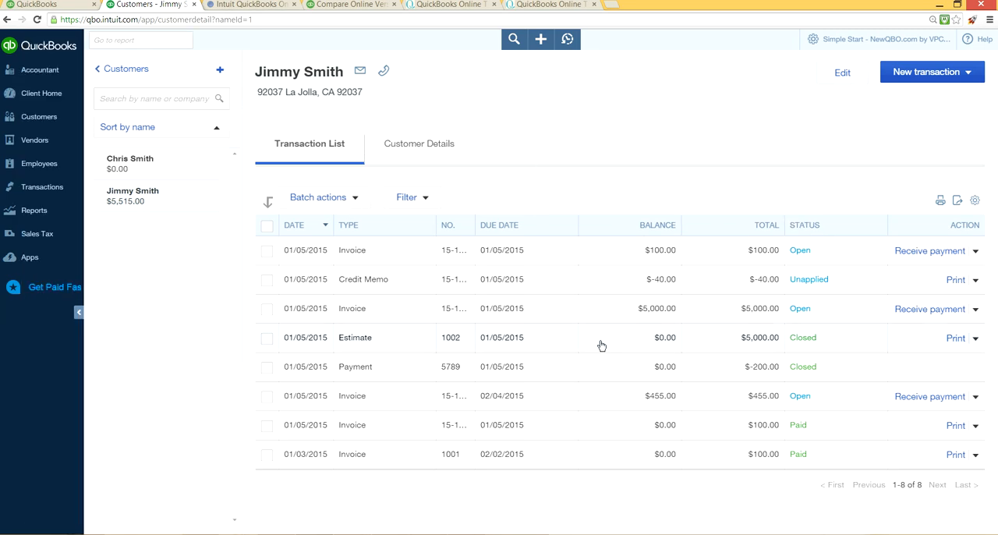
{"action": "left_click", "coordinate": [79, 313]}
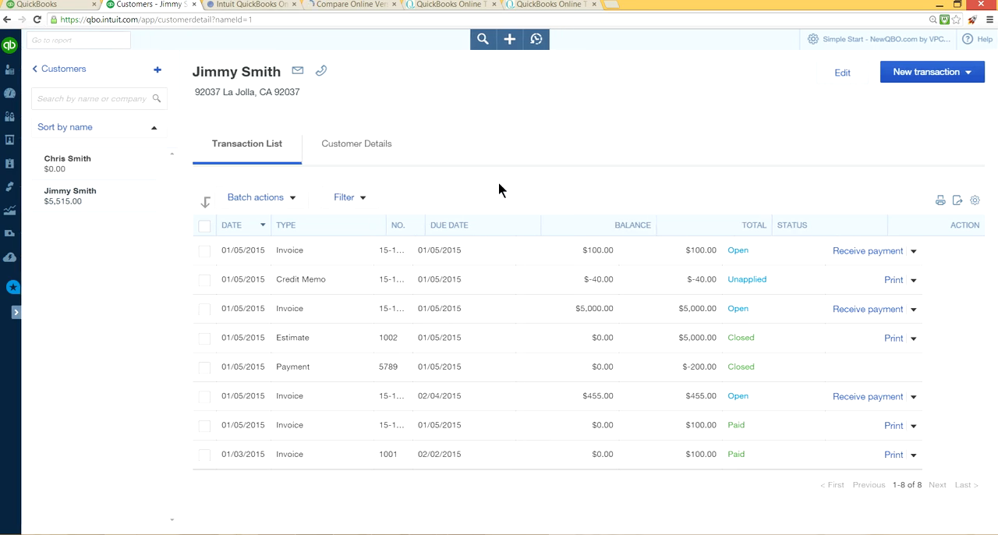
Step: Try the customer's email link, and view the customer information form without changing it
{"action": "left_click", "coordinate": [297, 72]}
{"action": "left_click", "coordinate": [843, 74]}
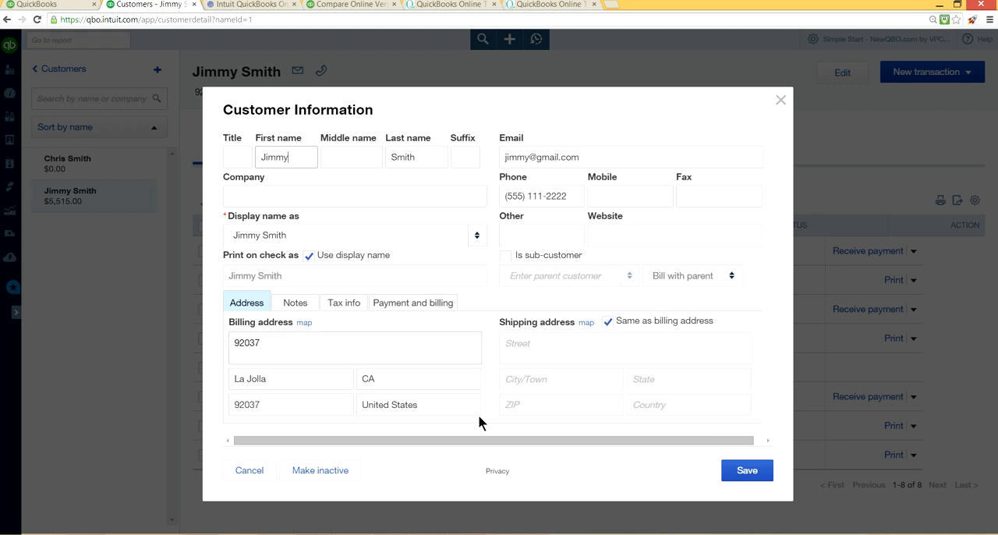
{"action": "left_click", "coordinate": [781, 99]}
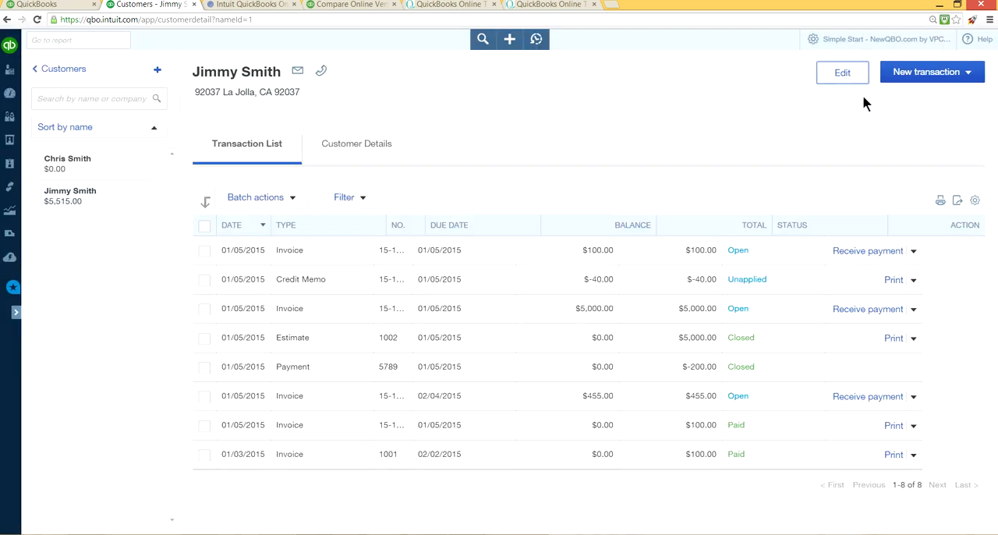
Step: Check which new transaction types can be started from the customer's page
{"action": "left_click", "coordinate": [969, 72]}
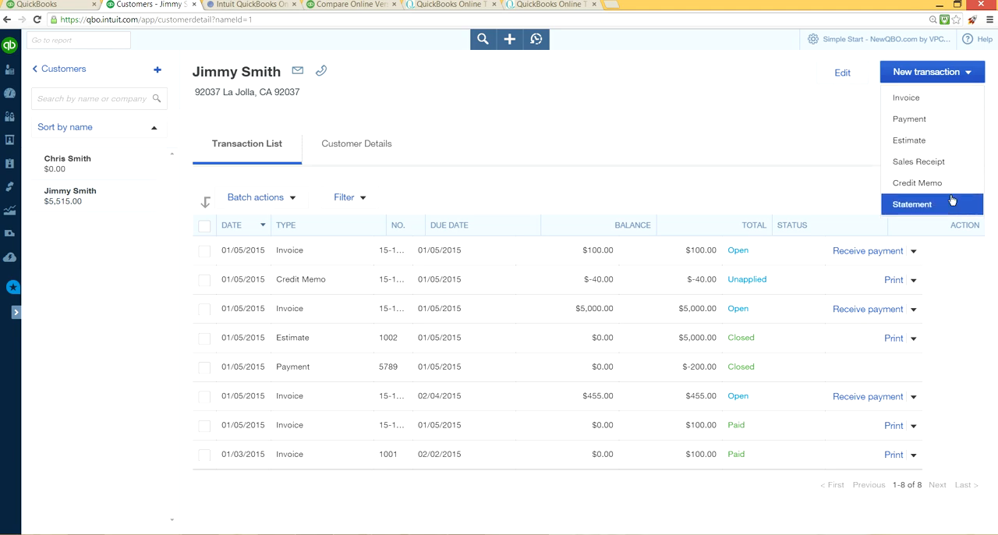
{"action": "left_click", "coordinate": [746, 107]}
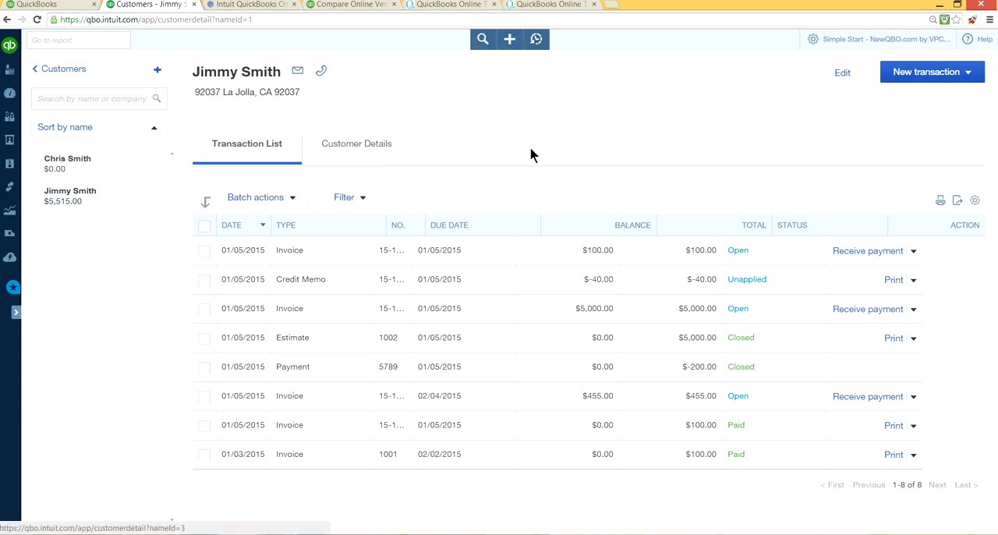
{"action": "left_click", "coordinate": [978, 79]}
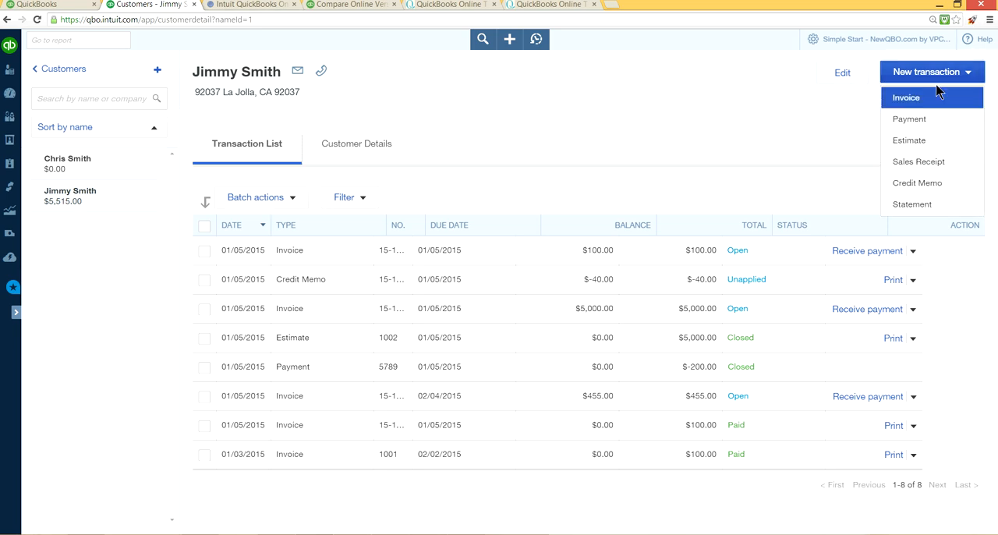
{"action": "left_click", "coordinate": [731, 117]}
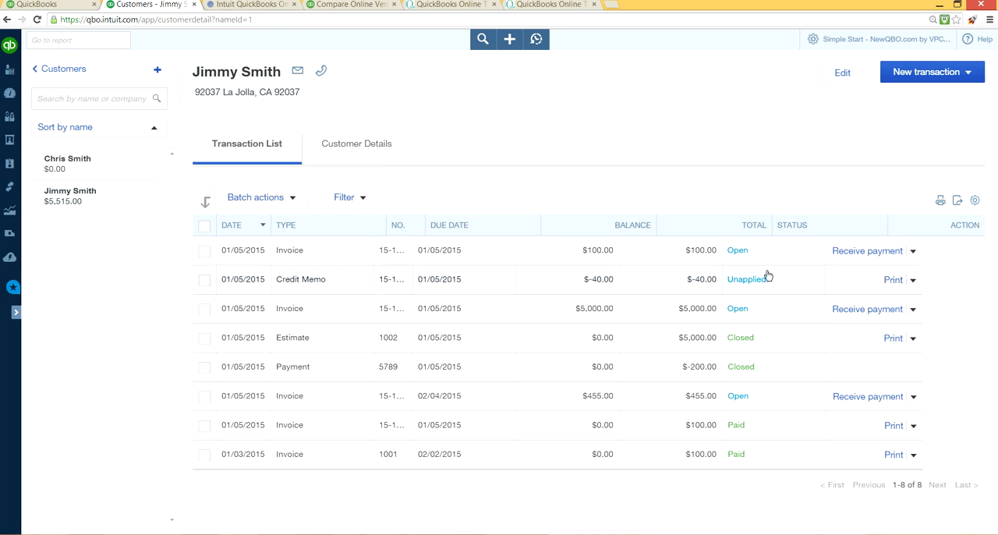
Step: Examine the column display options for the customer's transaction list, including the expanded set of columns
{"action": "left_click", "coordinate": [976, 202]}
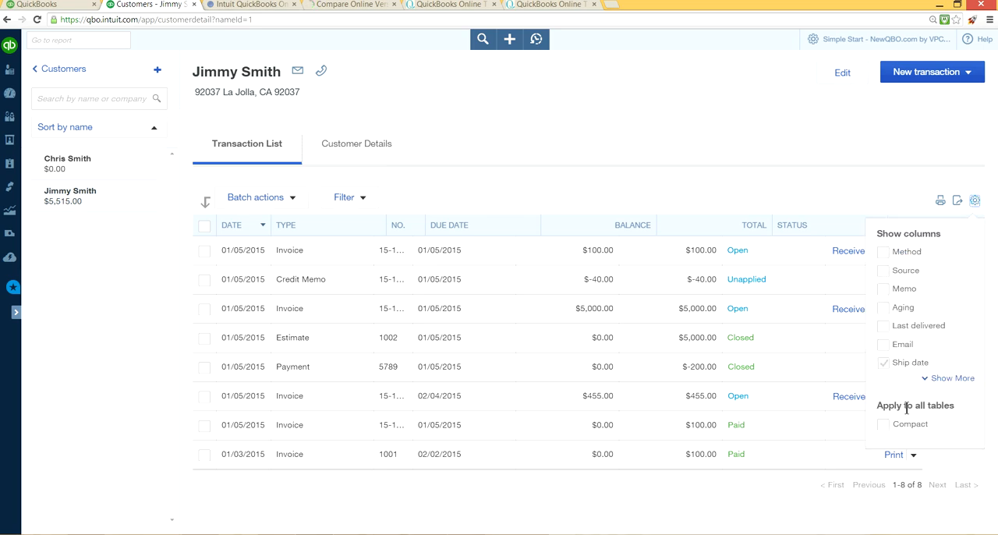
{"action": "left_click", "coordinate": [897, 270]}
{"action": "left_click", "coordinate": [955, 377]}
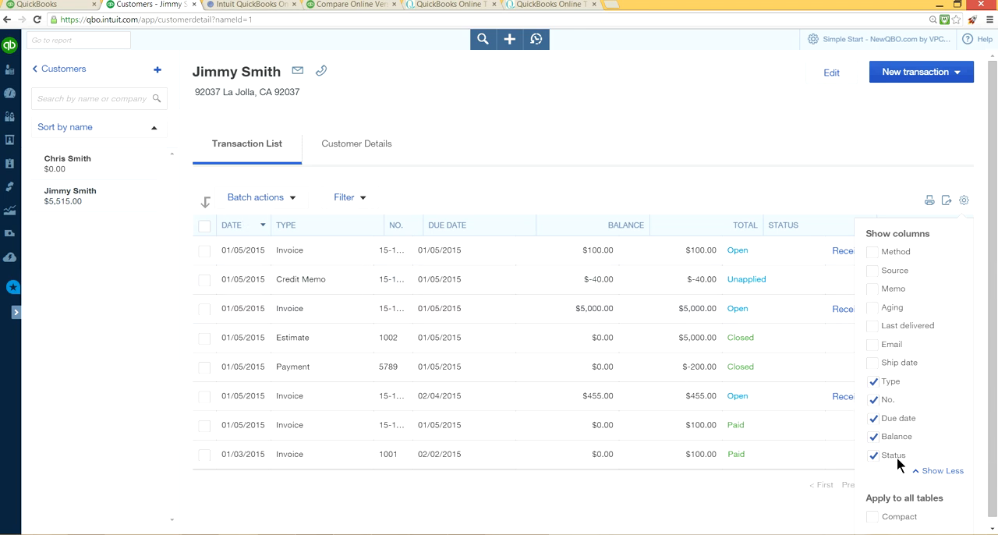
{"action": "left_click", "coordinate": [942, 471]}
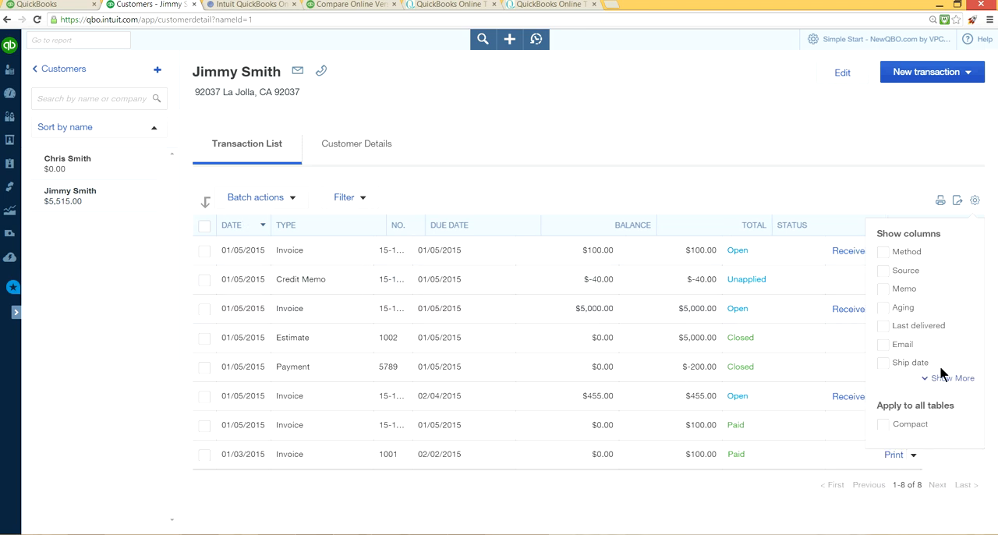
Step: Show the Aging column in the customer's transaction list and widen it
{"action": "left_click", "coordinate": [884, 309]}
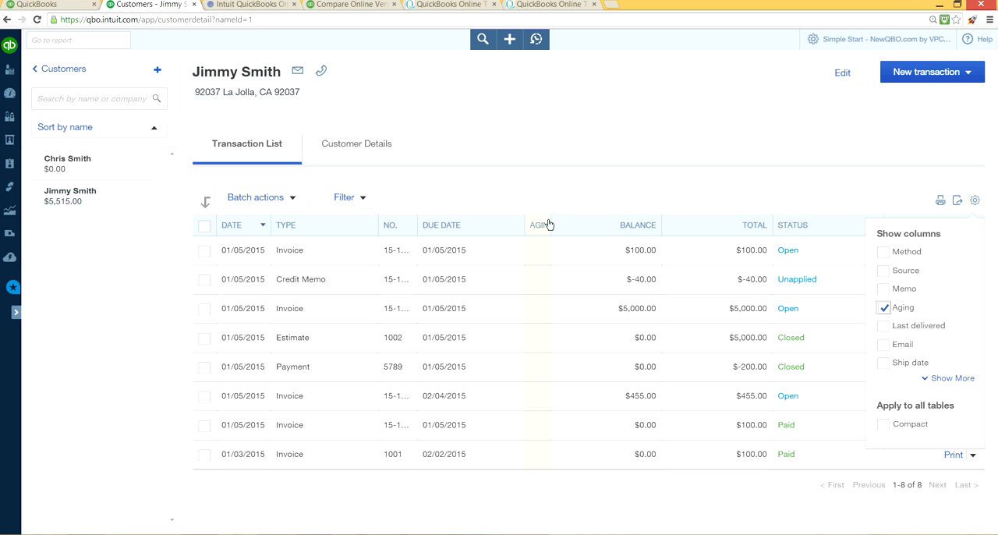
{"action": "left_click_drag", "start_coordinate": [550, 225], "coordinate": [570, 237]}
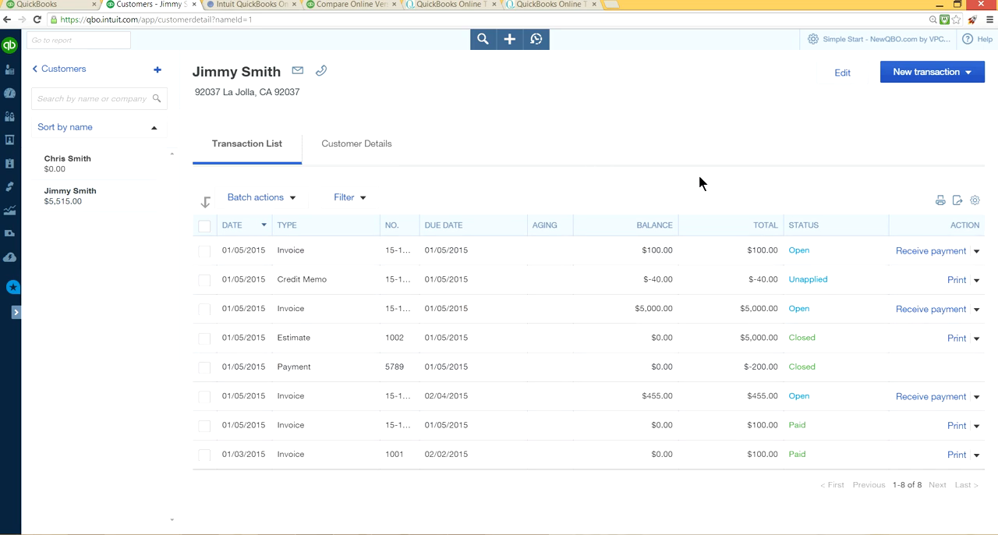
Step: Leave the customer page, expand the navigation bar again, and view the transactions of the vendor Chase Co
{"action": "left_click", "coordinate": [66, 75]}
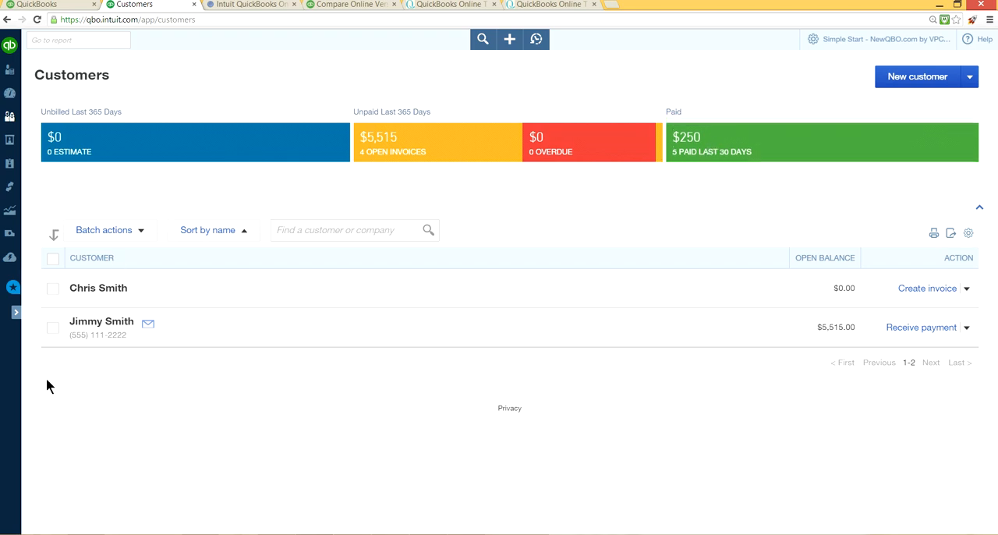
{"action": "left_click", "coordinate": [14, 313]}
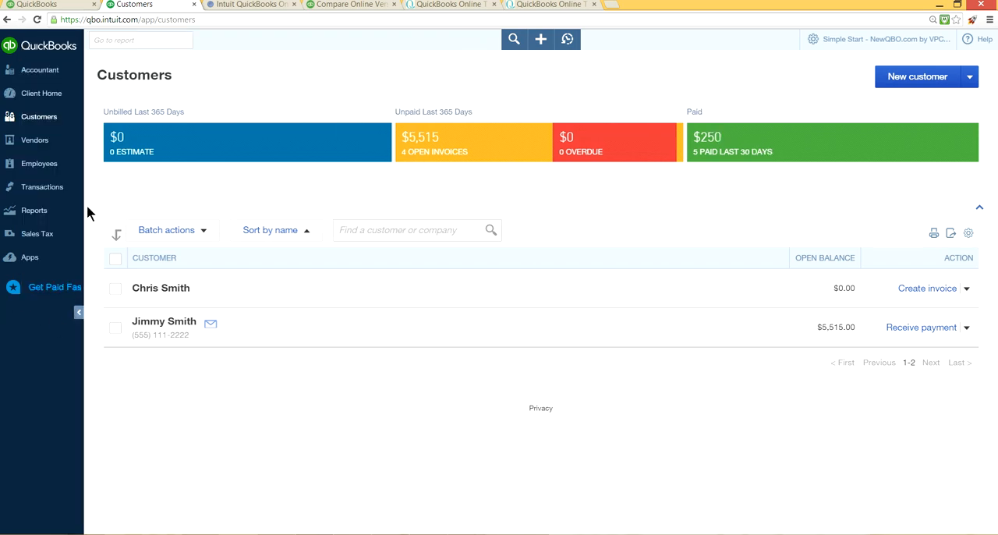
{"action": "left_click", "coordinate": [63, 138]}
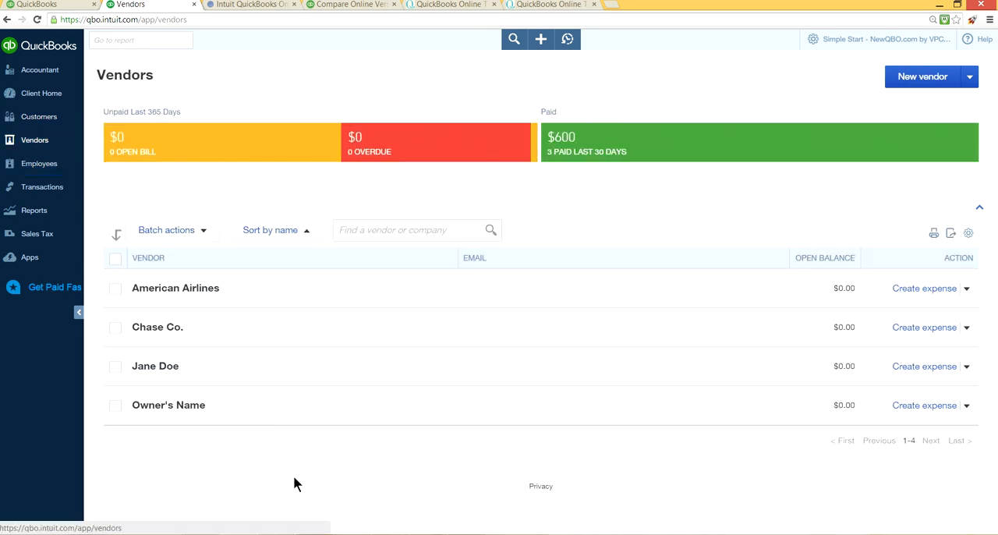
{"action": "left_click", "coordinate": [152, 329]}
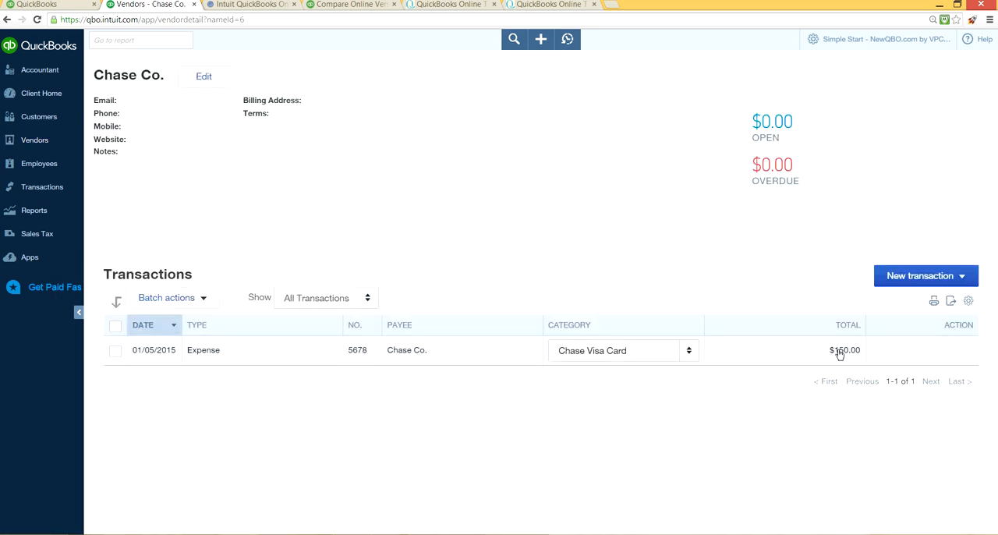
Step: Return to the vendor list and view the transactions of the vendor American Airlines
{"action": "left_click", "coordinate": [68, 186]}
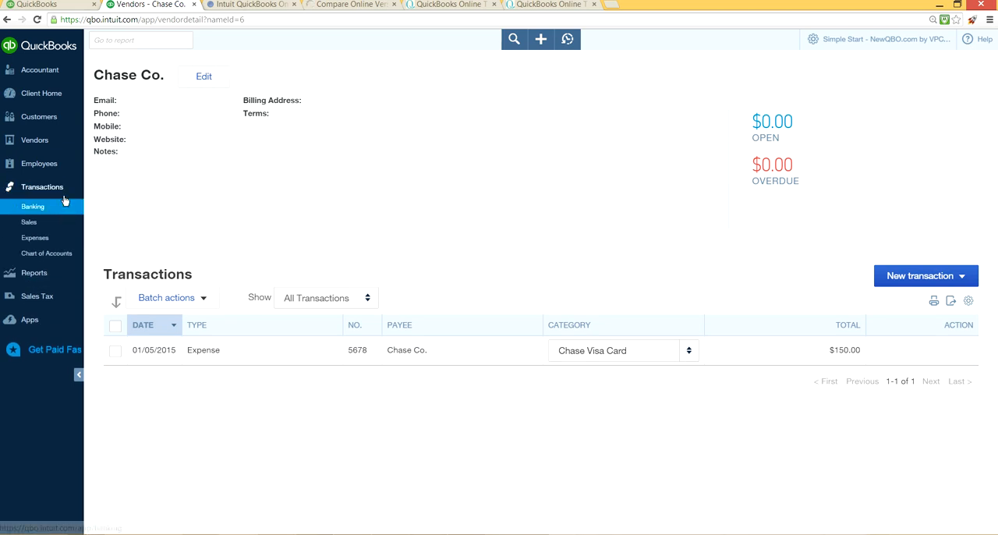
{"action": "left_click", "coordinate": [57, 145]}
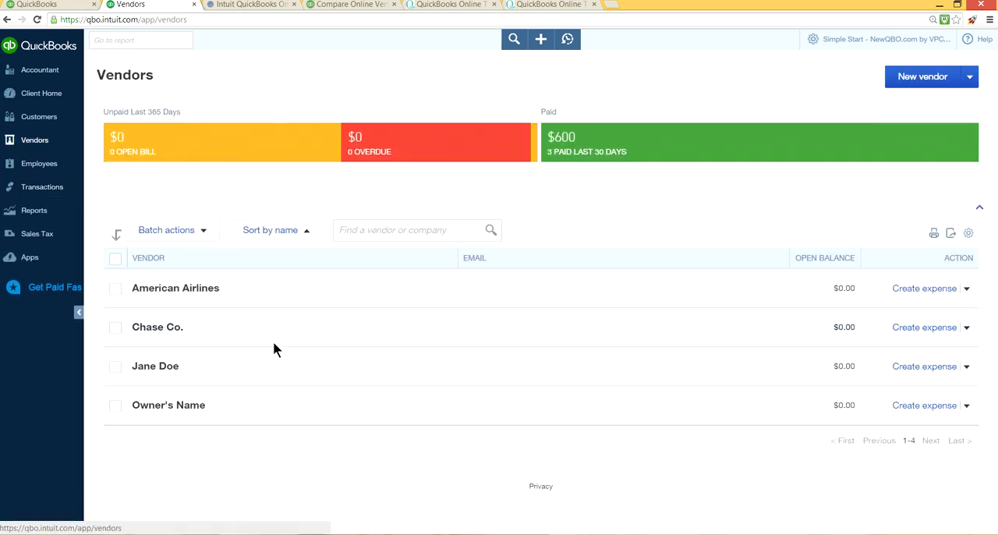
{"action": "left_click", "coordinate": [190, 288]}
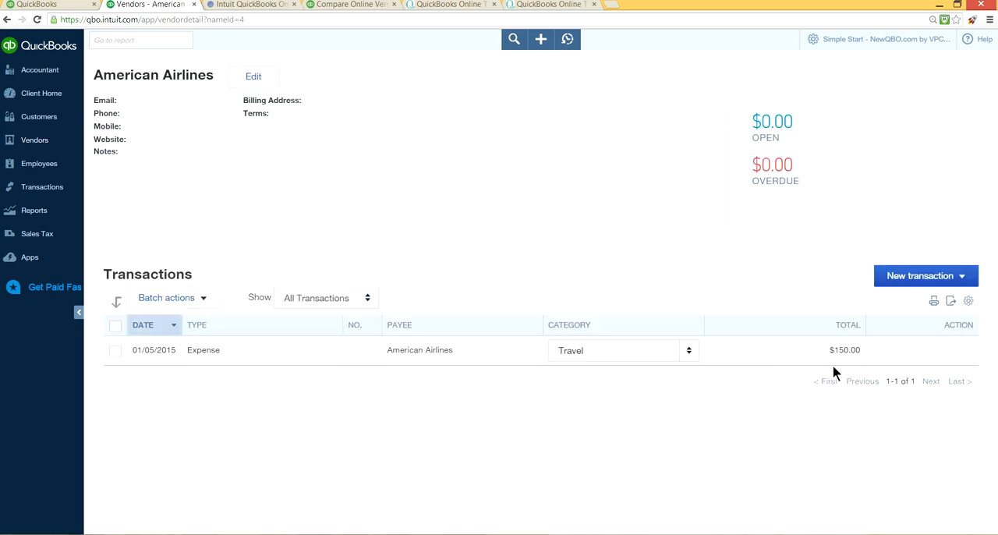
Step: Compare the customer list with the vendor list, and view the third listed vendor's transactions
{"action": "left_click", "coordinate": [46, 122]}
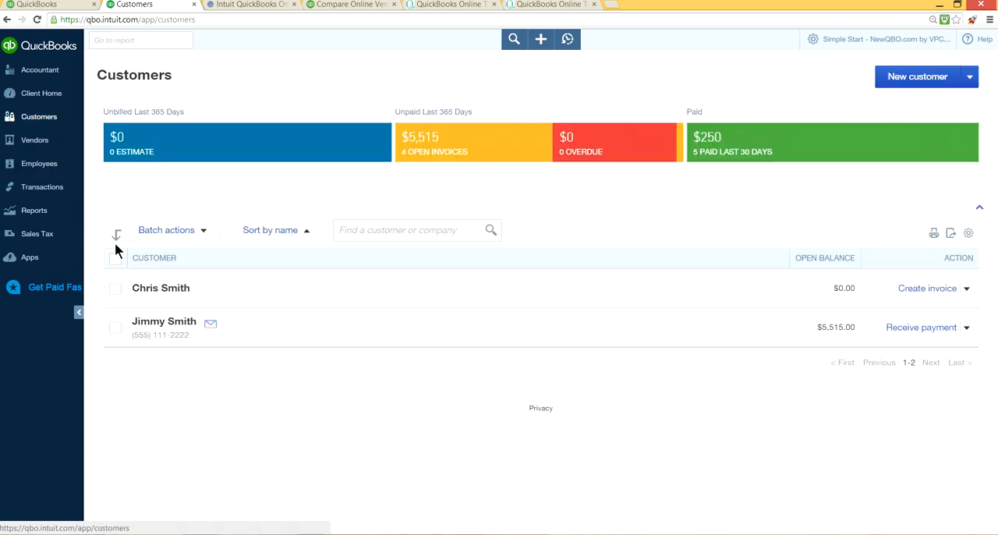
{"action": "left_click", "coordinate": [46, 142]}
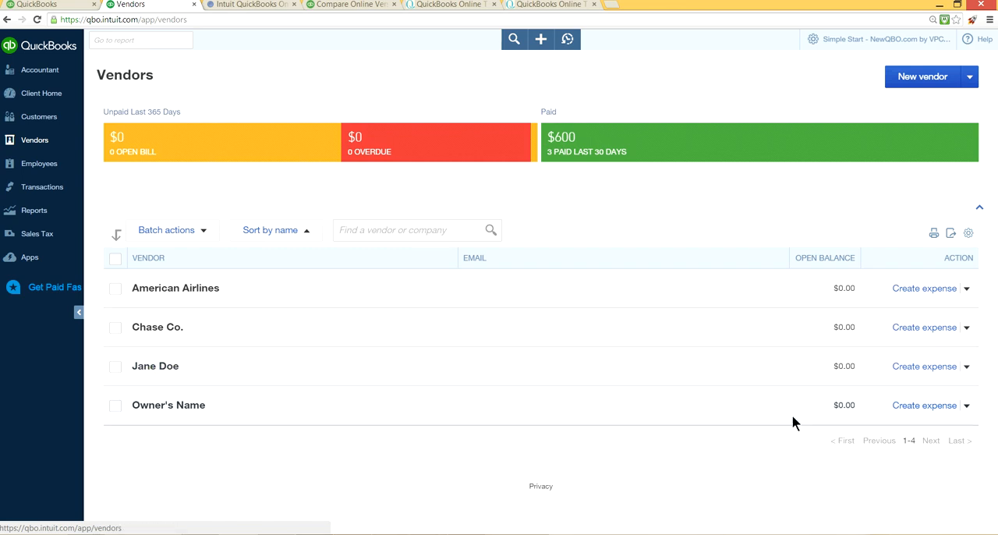
{"action": "left_click", "coordinate": [151, 365]}
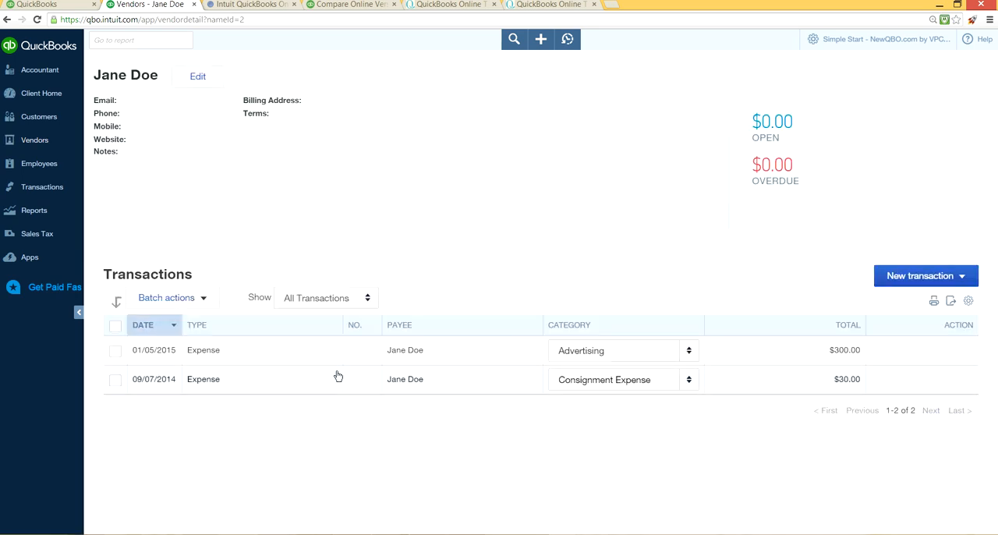
Step: Revisit the customer list, view the vendor record called Owner's Name, and return to the vendor list
{"action": "left_click", "coordinate": [41, 121]}
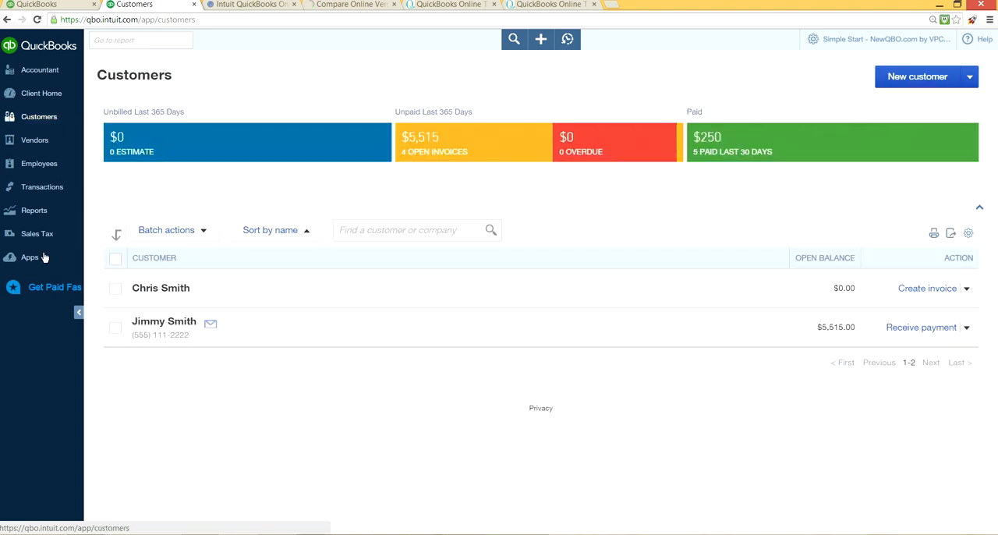
{"action": "left_click", "coordinate": [41, 141]}
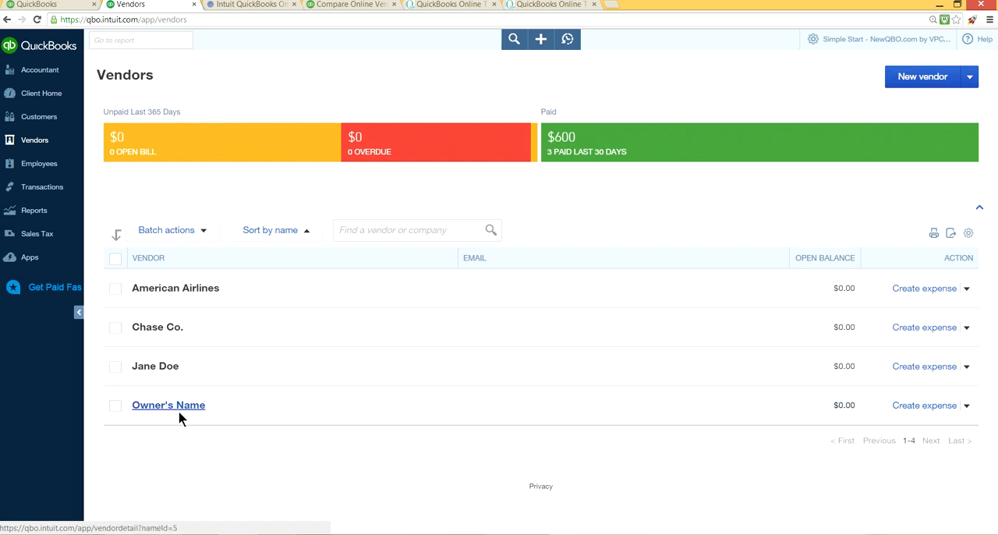
{"action": "left_click", "coordinate": [184, 413]}
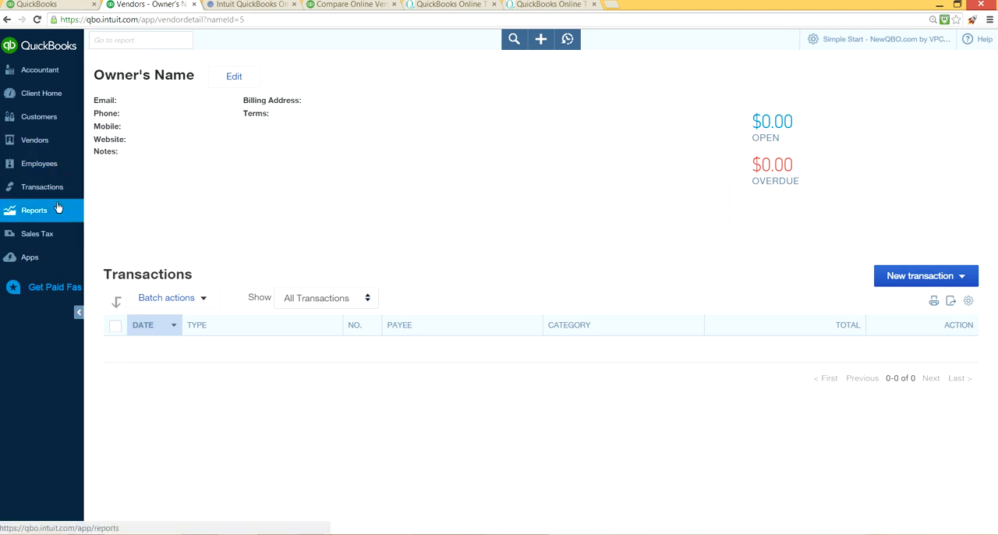
{"action": "left_click", "coordinate": [55, 142]}
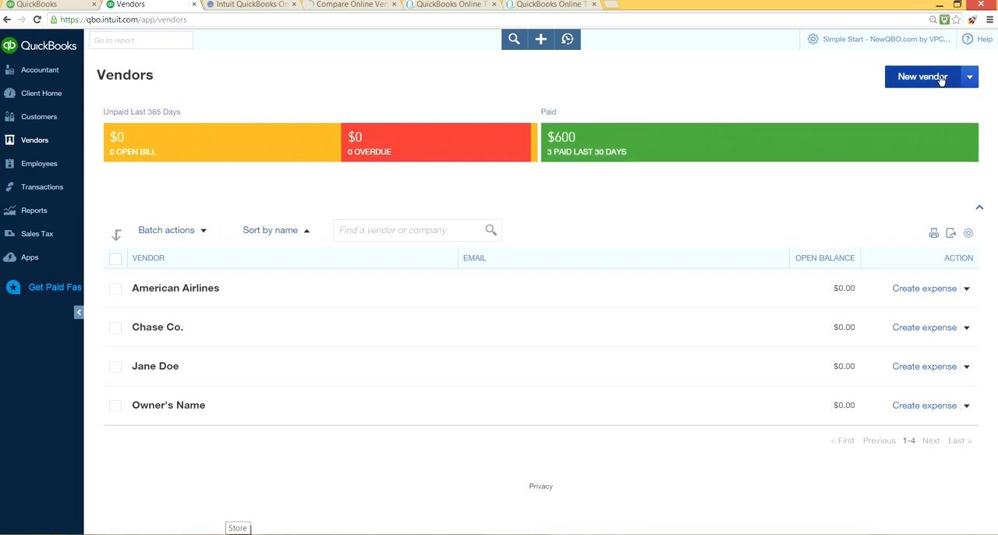
Step: Check the actions available for American Airlines and the display options of the vendor list without changing them
{"action": "left_click", "coordinate": [967, 290]}
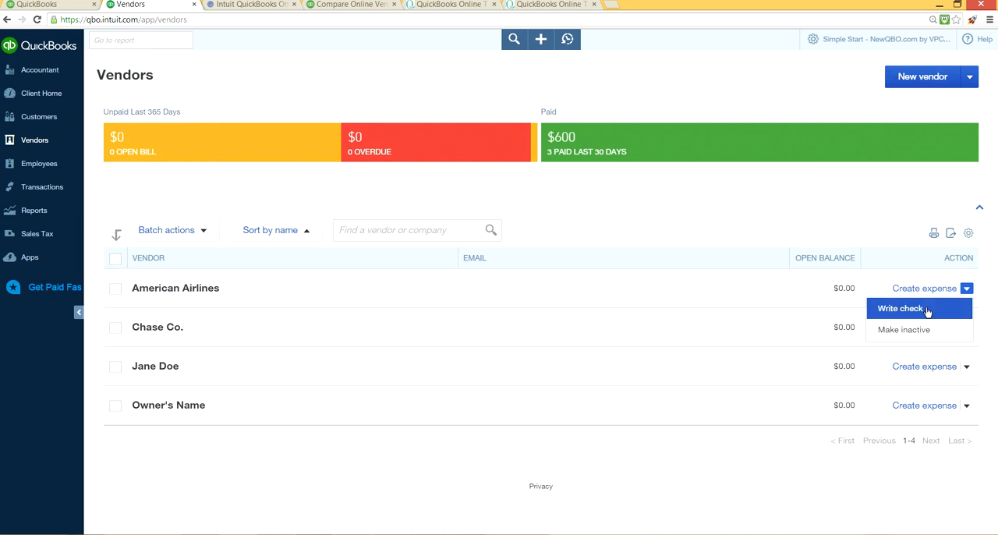
{"action": "left_click", "coordinate": [891, 196]}
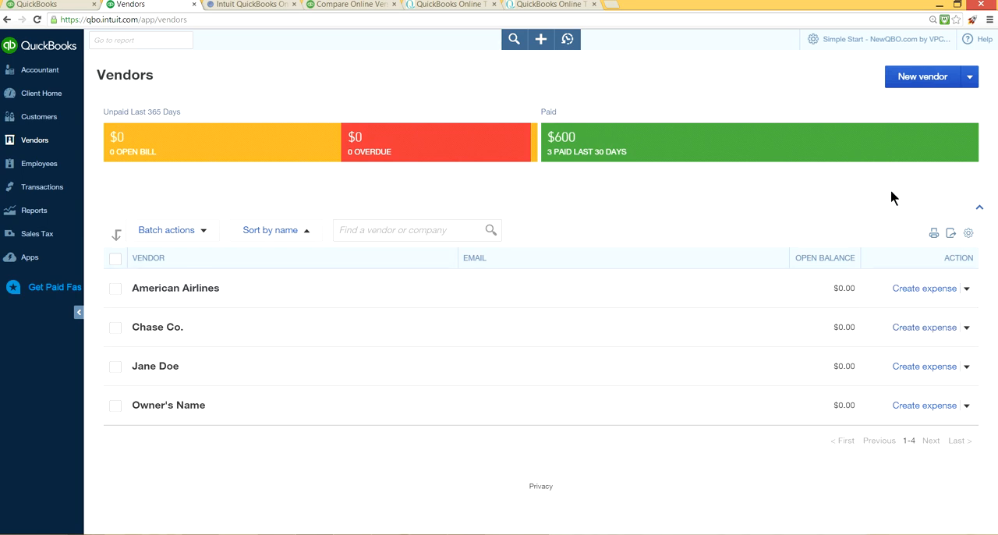
{"action": "left_click", "coordinate": [968, 234]}
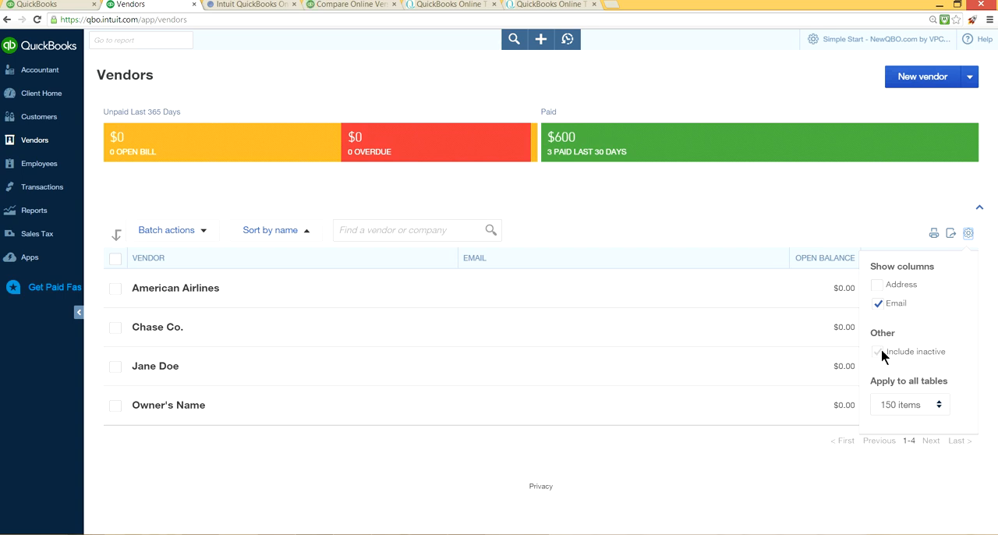
{"action": "left_click", "coordinate": [771, 171]}
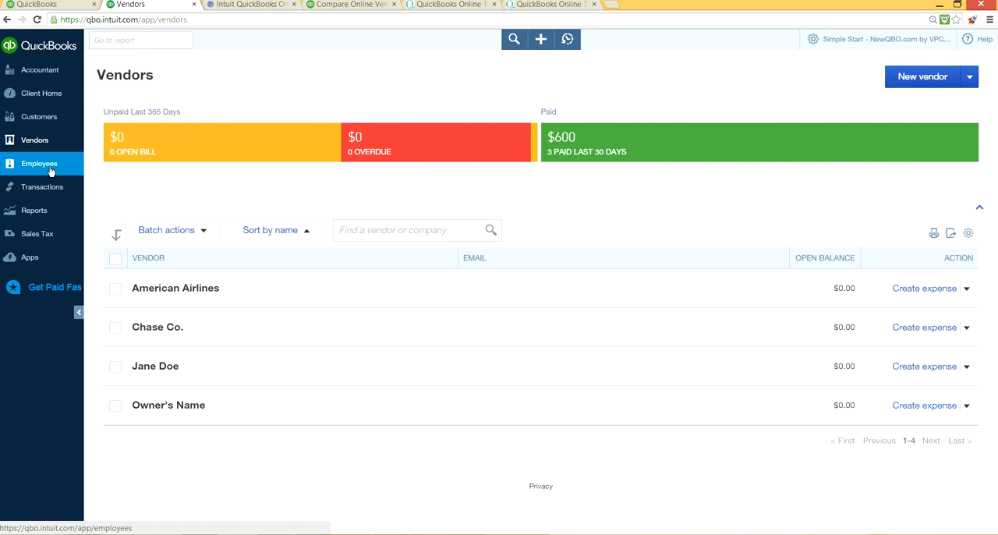
Step: Open the sales transactions list and review its entries
{"action": "mouse_move", "coordinate": [60, 194]}
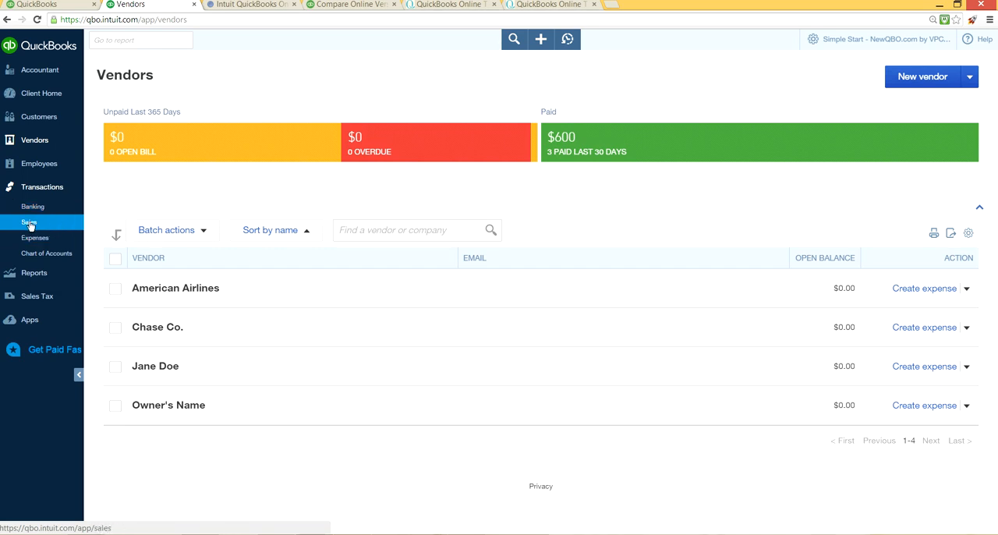
{"action": "left_click", "coordinate": [44, 223]}
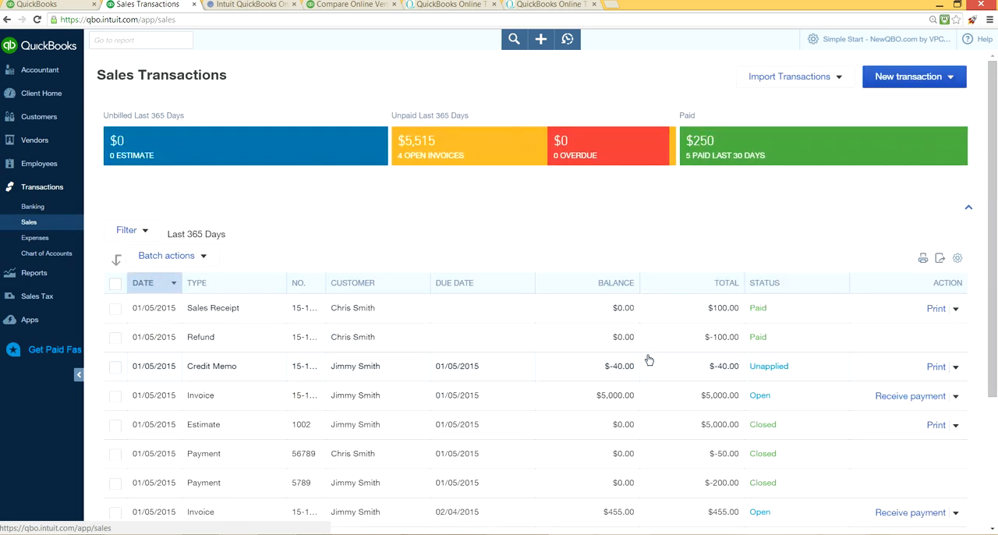
{"action": "scroll", "coordinate": [550, 368], "scroll_direction": "down", "scroll_amount": 3}
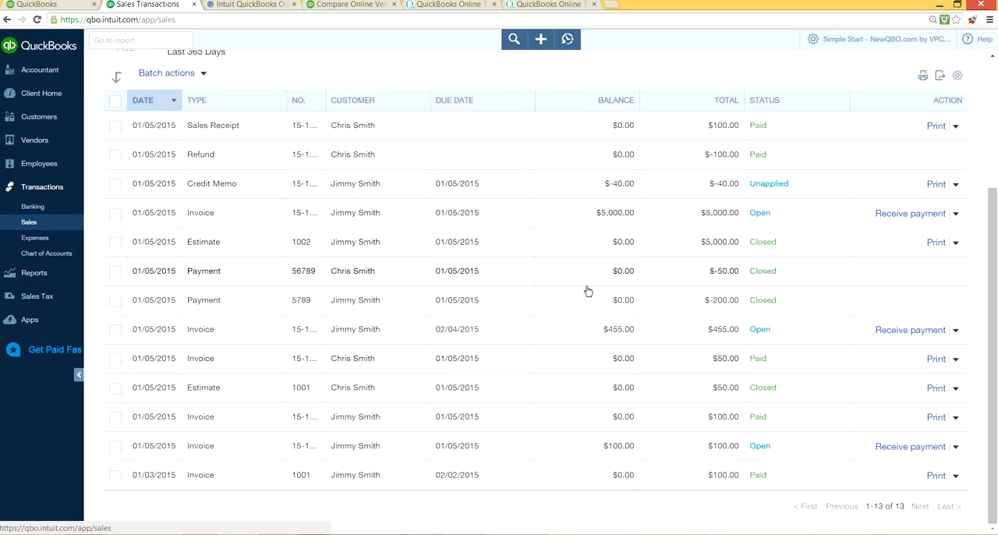
{"action": "scroll", "coordinate": [577, 250], "scroll_direction": "up", "scroll_amount": 1}
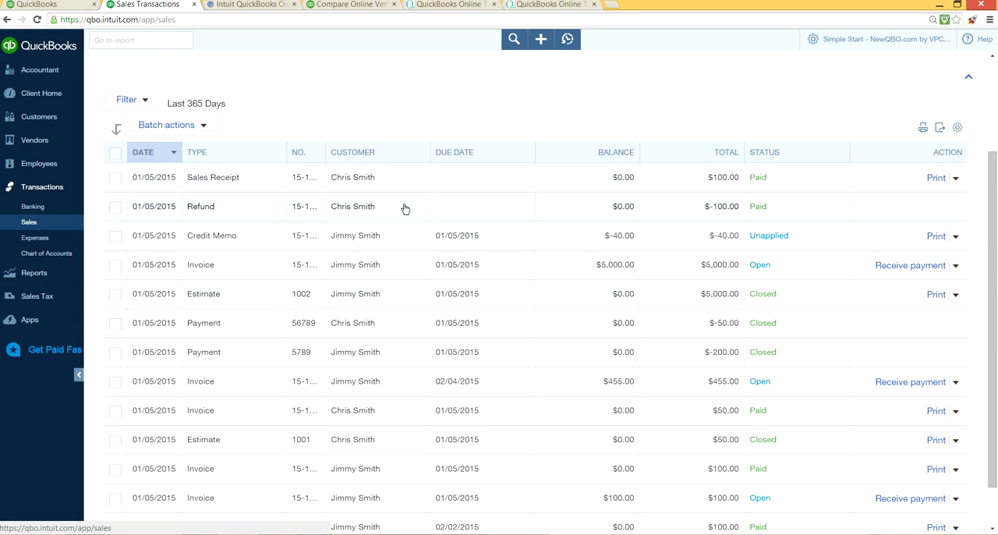
Step: Sort the sales transactions in turn by type, number and finally customer
{"action": "left_click", "coordinate": [191, 154]}
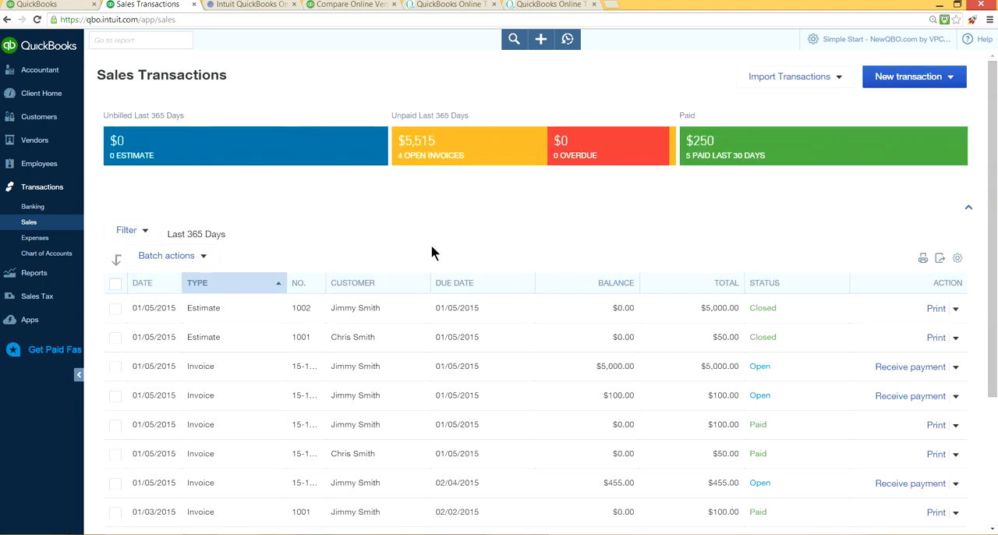
{"action": "left_click", "coordinate": [301, 286]}
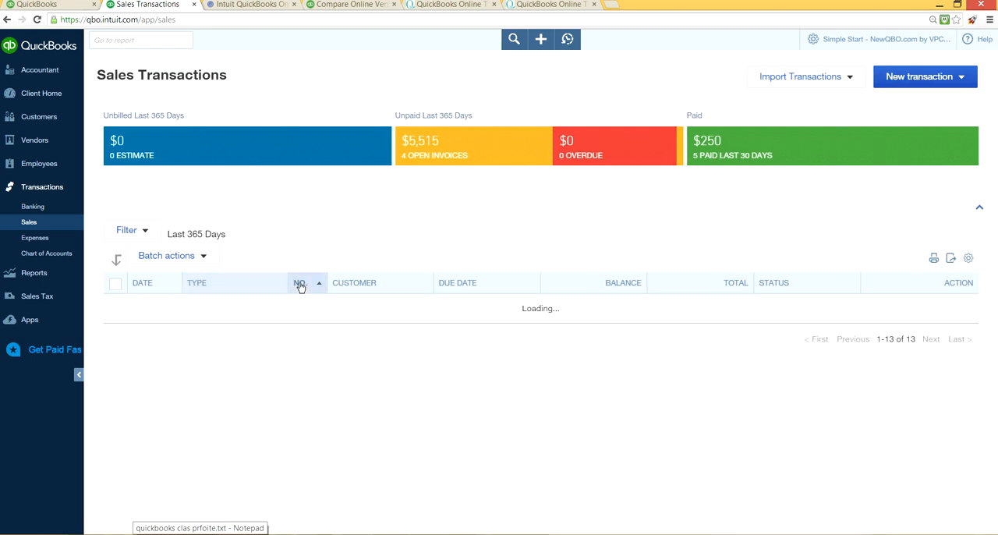
{"action": "left_click", "coordinate": [361, 287]}
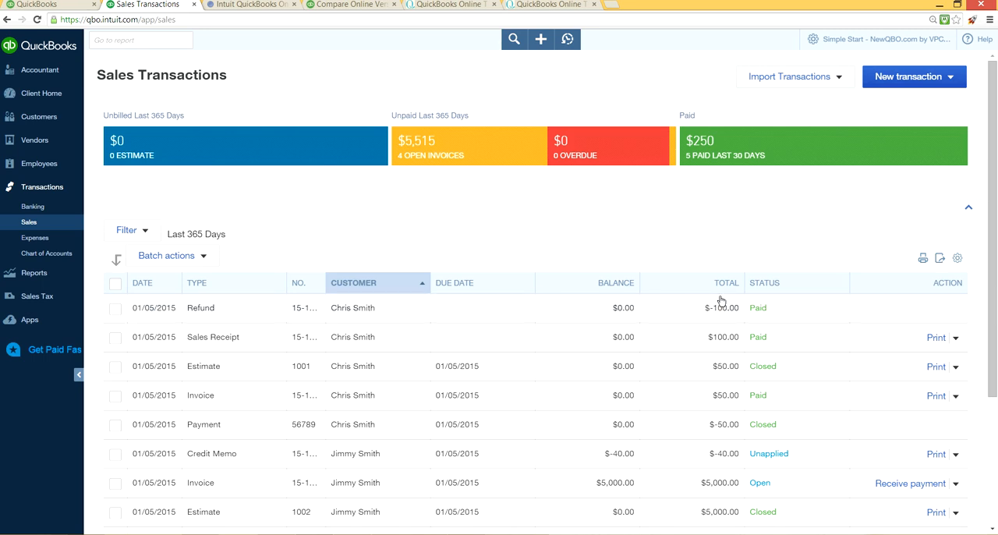
Step: Check the column options of the sales list and collapse the navigation bar to widen the table
{"action": "left_click", "coordinate": [956, 259]}
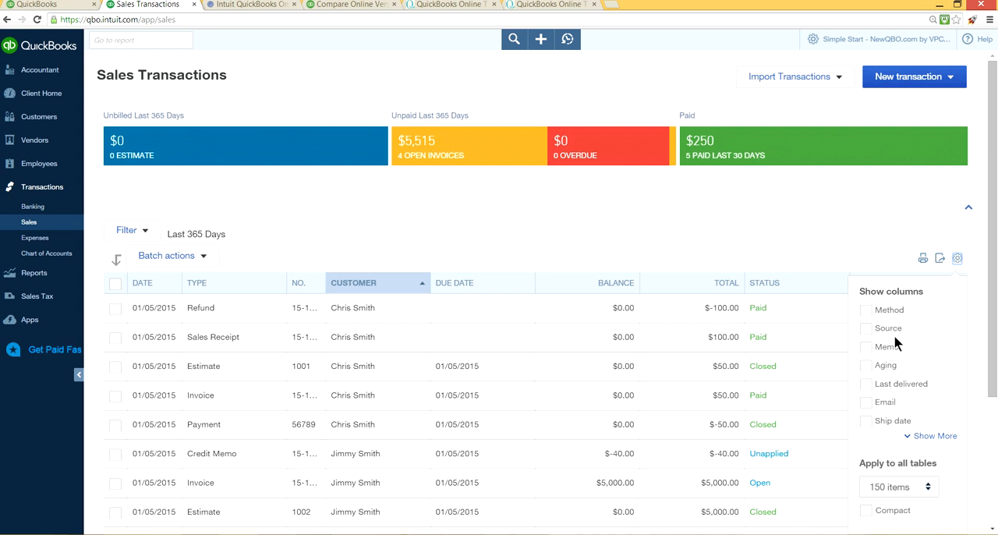
{"action": "left_click", "coordinate": [79, 376]}
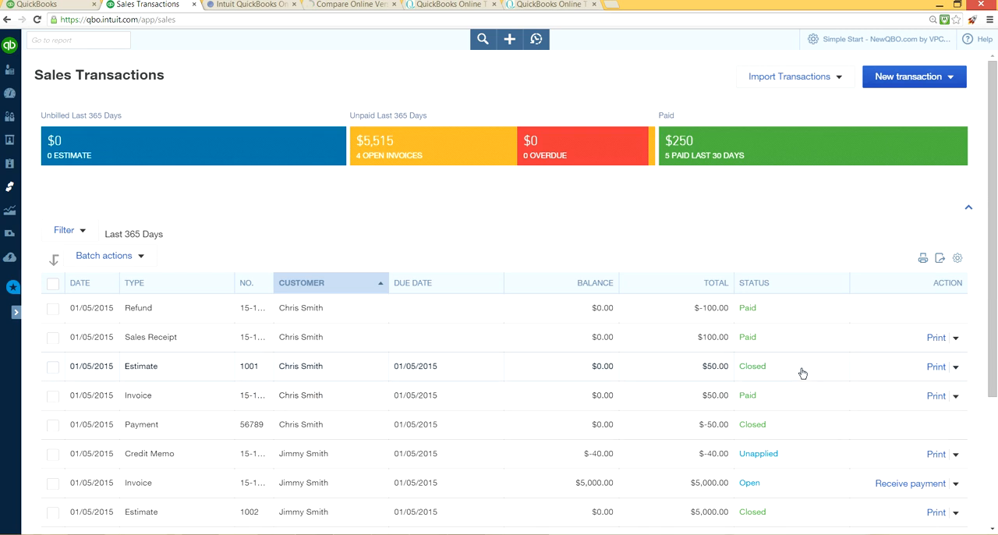
Step: Show the Method, Source, Memo, Aging and Last delivered columns in the sales transactions list
{"action": "left_click", "coordinate": [957, 258]}
{"action": "left_click", "coordinate": [865, 310]}
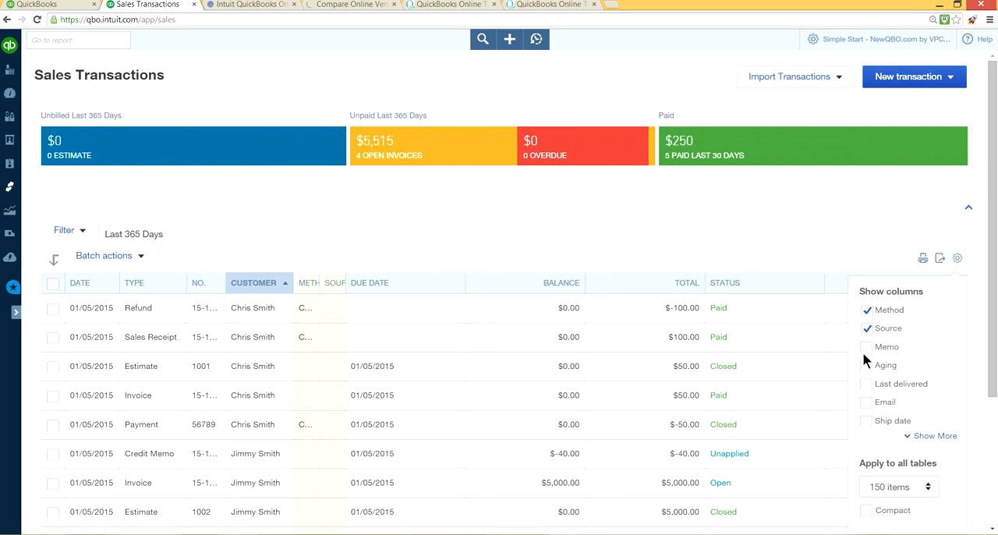
{"action": "left_click", "coordinate": [865, 347]}
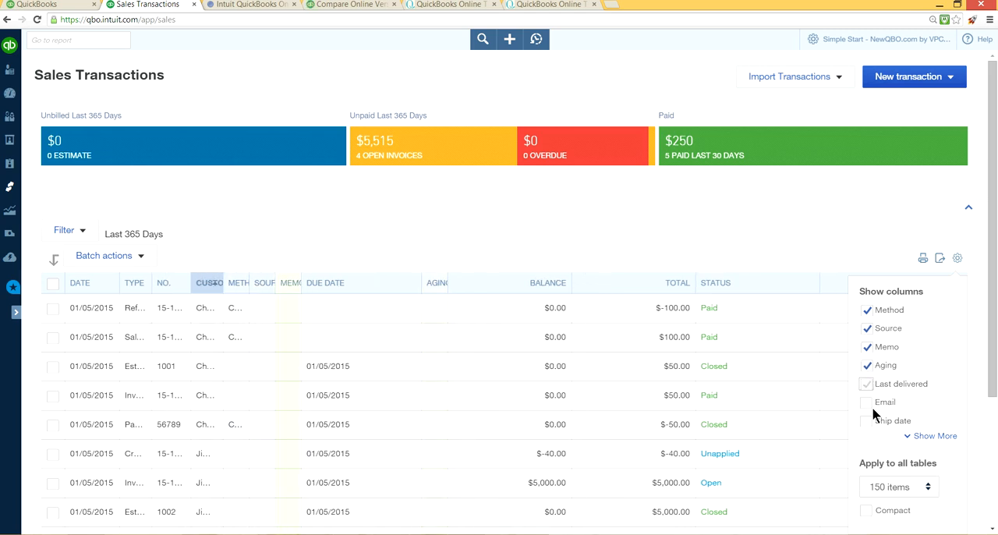
{"action": "left_click", "coordinate": [868, 385]}
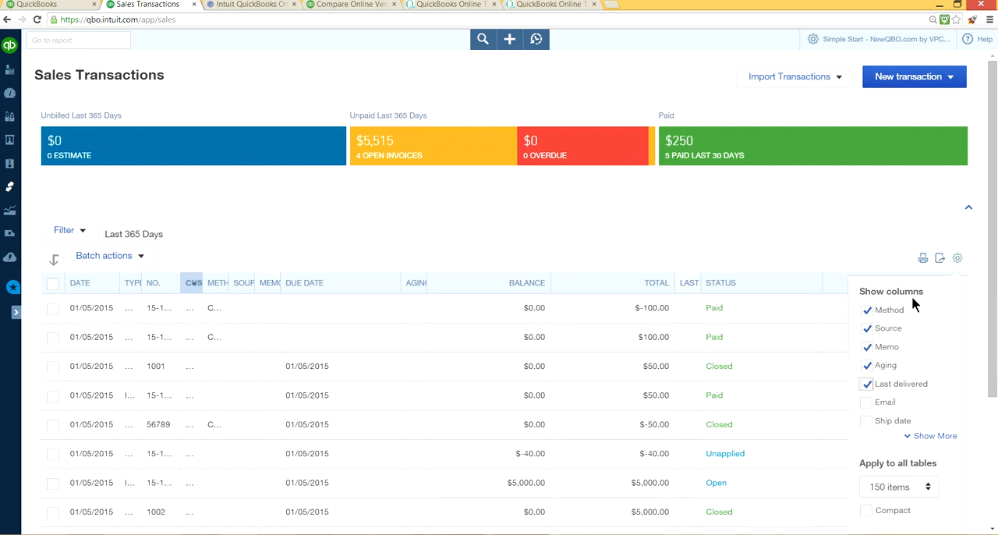
Step: Hide the Last delivered, Aging, Memo, Source and Method columns in the sales transactions list again
{"action": "left_click", "coordinate": [867, 401]}
{"action": "left_click", "coordinate": [866, 385]}
{"action": "left_click", "coordinate": [865, 368]}
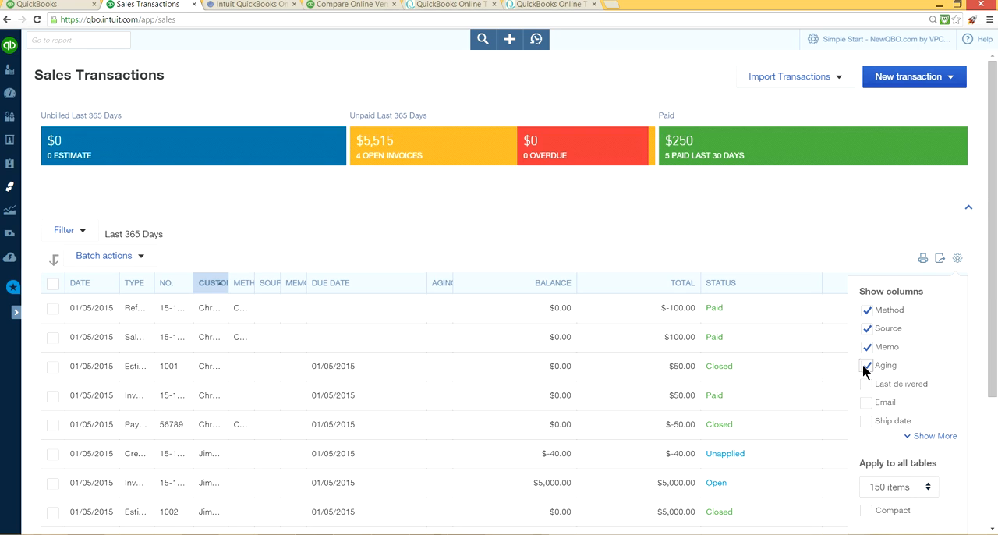
{"action": "left_click", "coordinate": [867, 347]}
{"action": "left_click", "coordinate": [866, 329]}
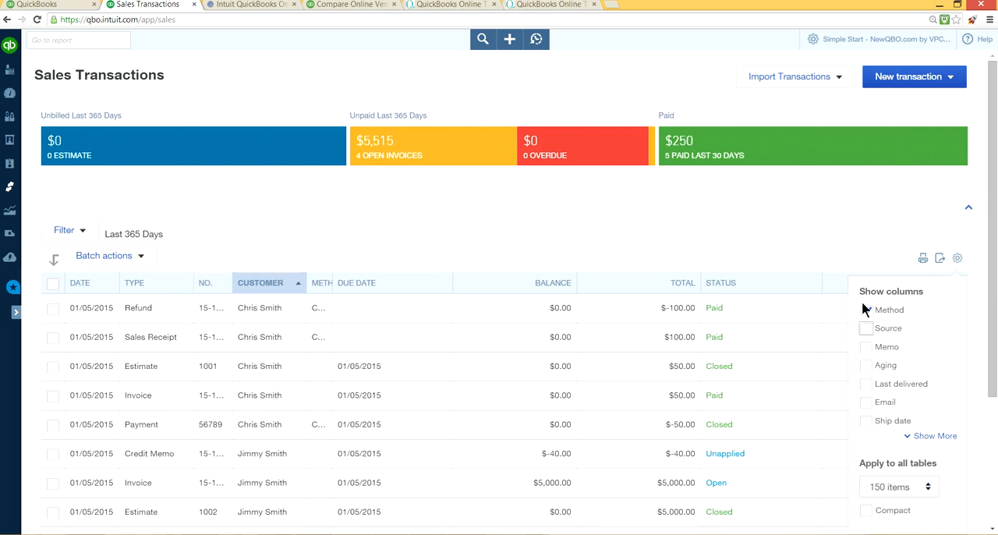
{"action": "left_click", "coordinate": [866, 311]}
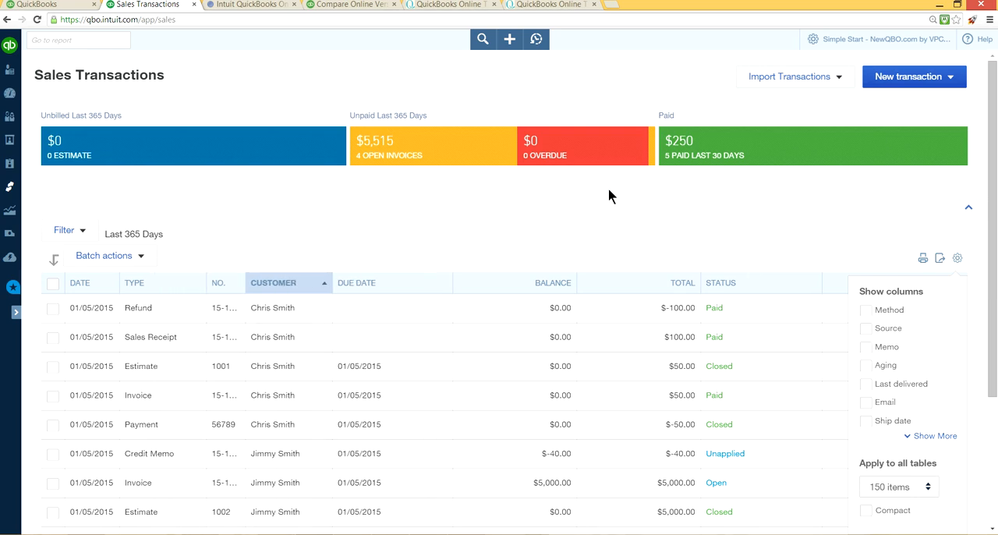
Step: Widen the No. column of the sales transactions list and expand the navigation bar again
{"action": "left_click_drag", "start_coordinate": [245, 283], "coordinate": [312, 286]}
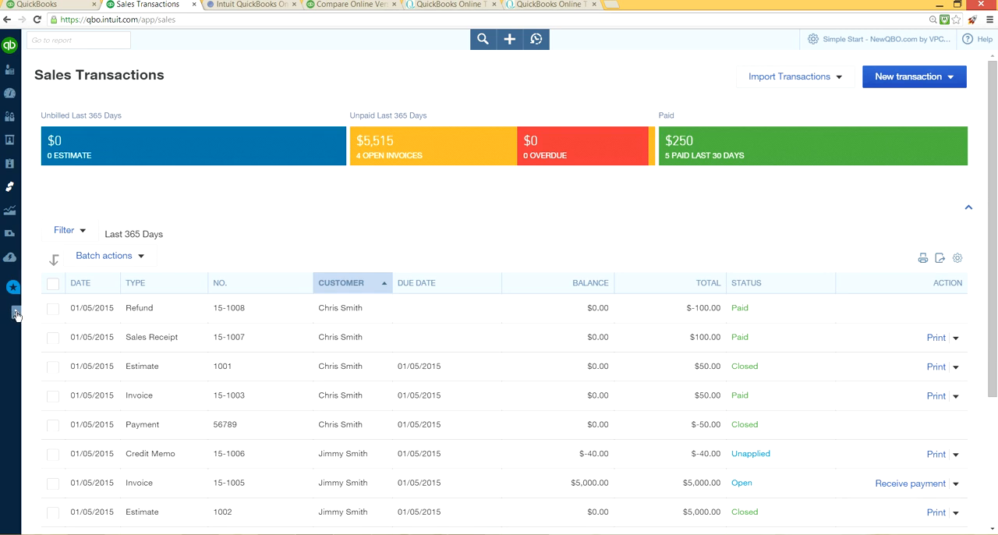
{"action": "left_click", "coordinate": [16, 315]}
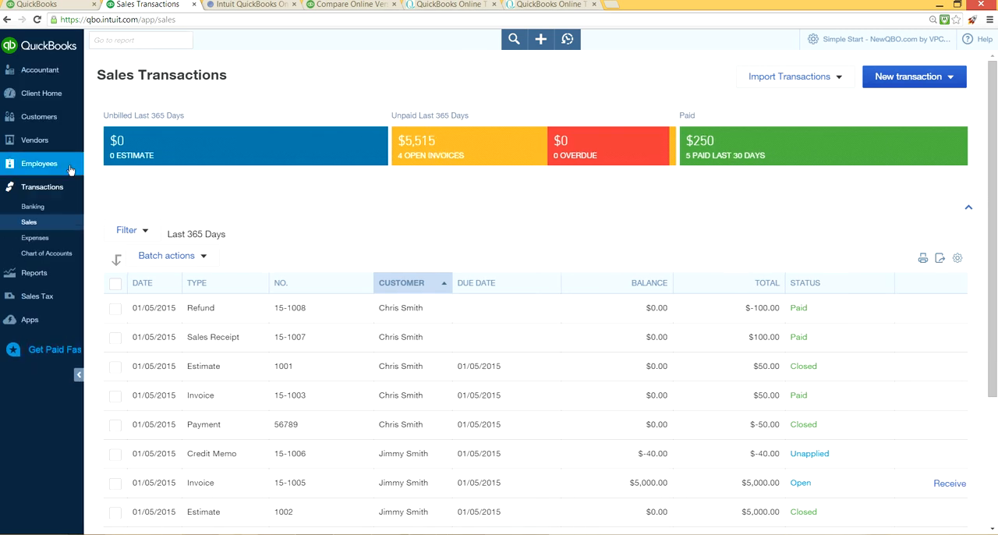
Step: Open the expense transactions page and review the category choices for the $300.00 expense without changing its category
{"action": "left_click", "coordinate": [56, 238]}
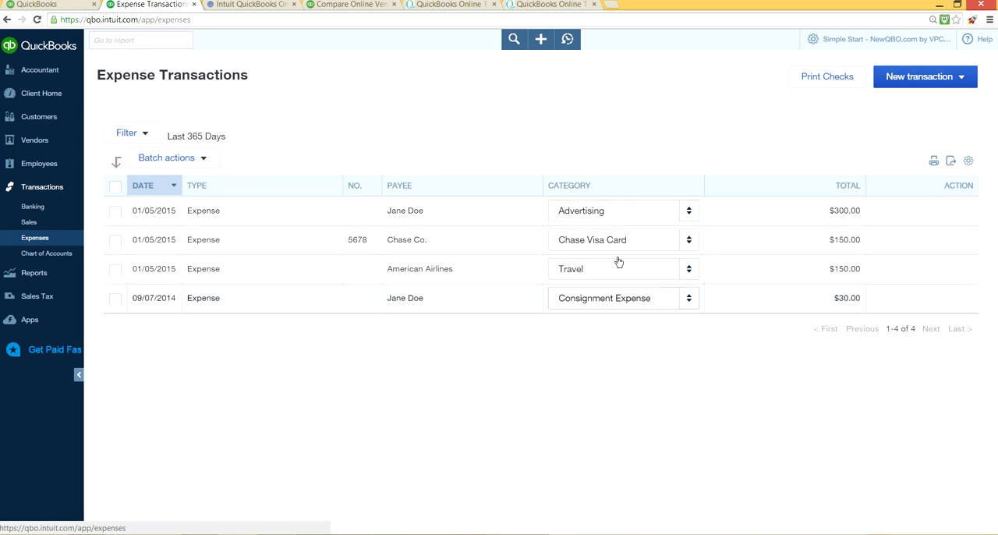
{"action": "left_click", "coordinate": [688, 218]}
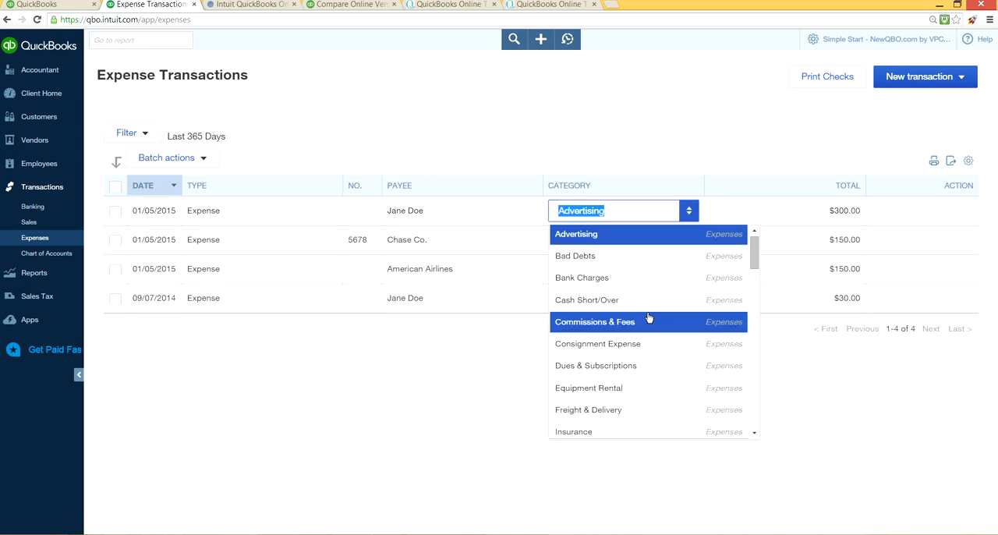
{"action": "left_click", "coordinate": [659, 111]}
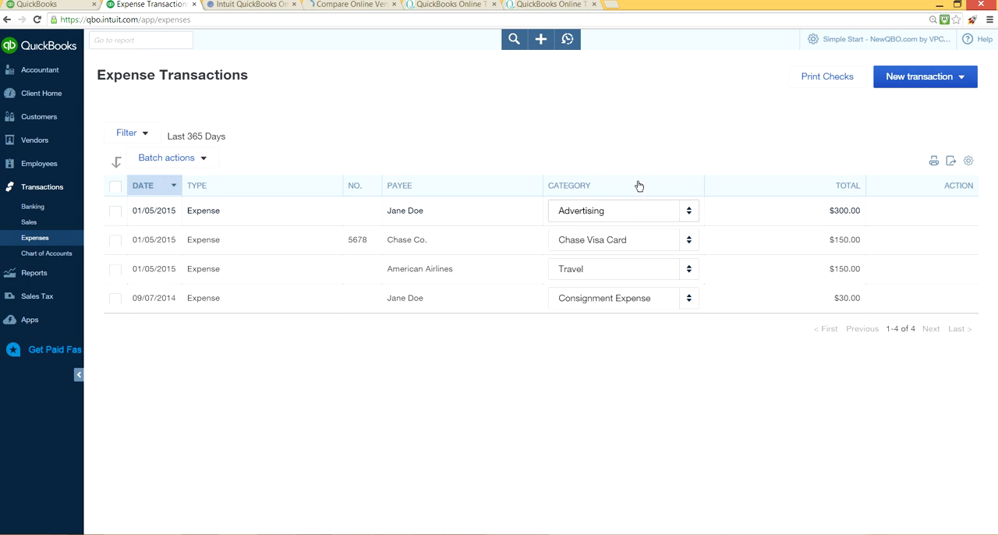
Step: Try the compact row display in the expense list's table settings, and briefly collapse the navigation bar
{"action": "left_click", "coordinate": [967, 162]}
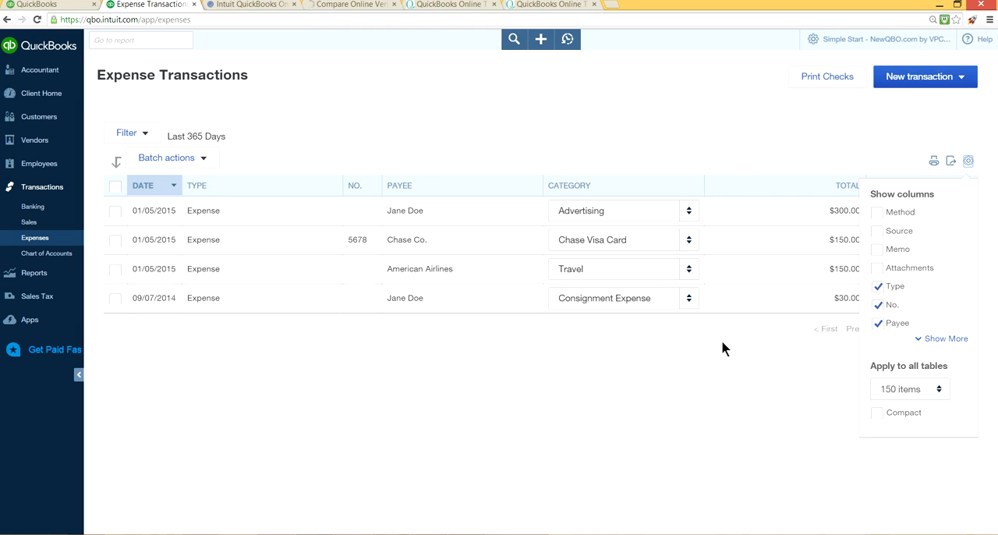
{"action": "left_click", "coordinate": [877, 413]}
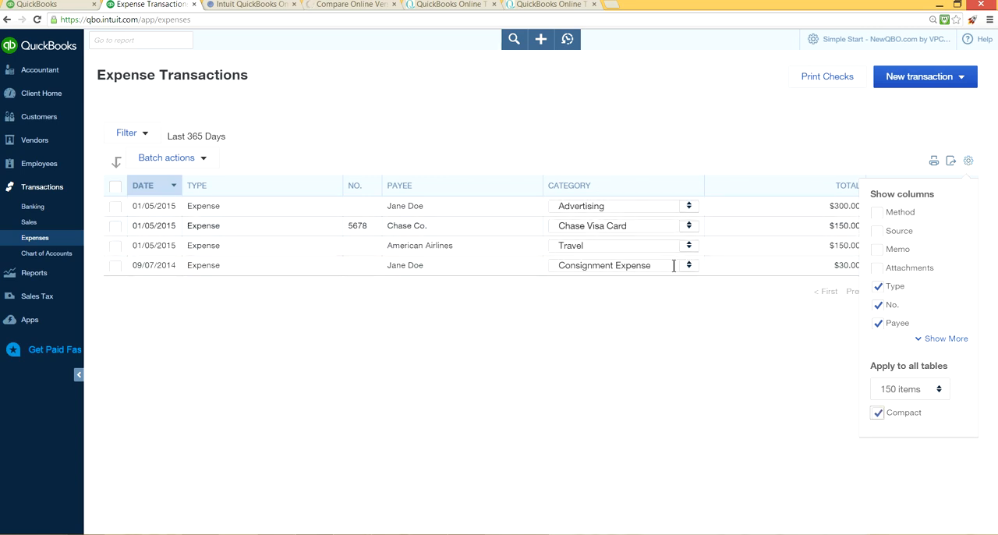
{"action": "left_click", "coordinate": [878, 414]}
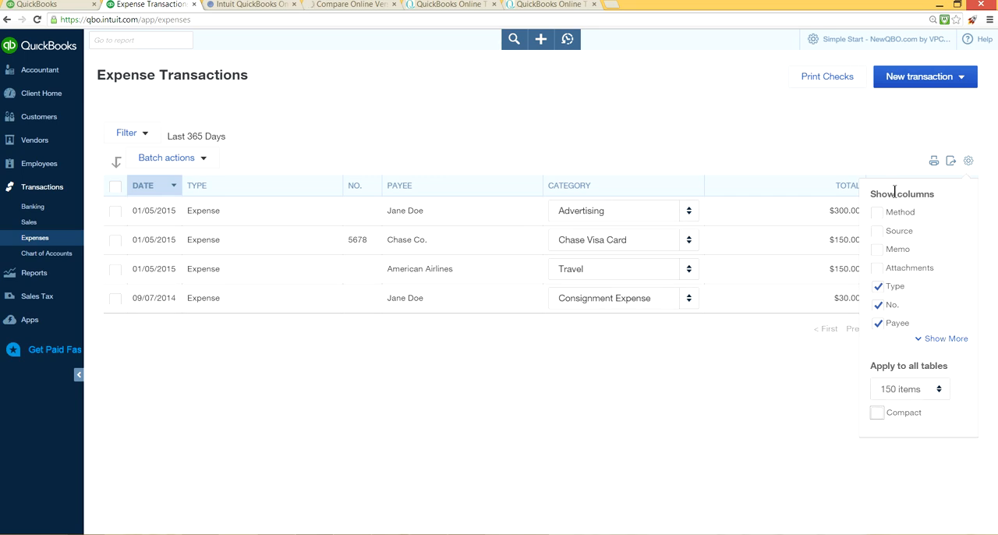
{"action": "left_click", "coordinate": [883, 233]}
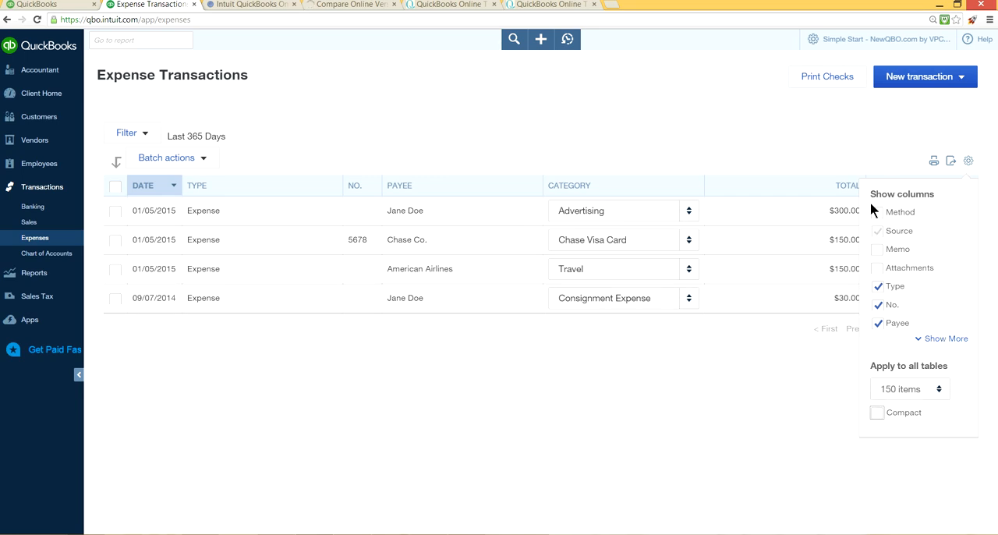
{"action": "left_click", "coordinate": [750, 121]}
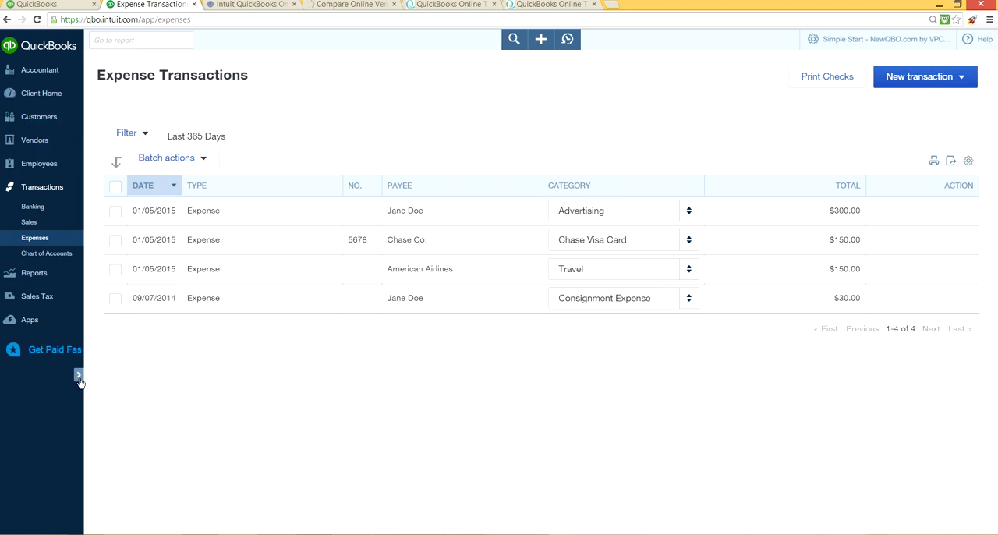
{"action": "left_click", "coordinate": [79, 378]}
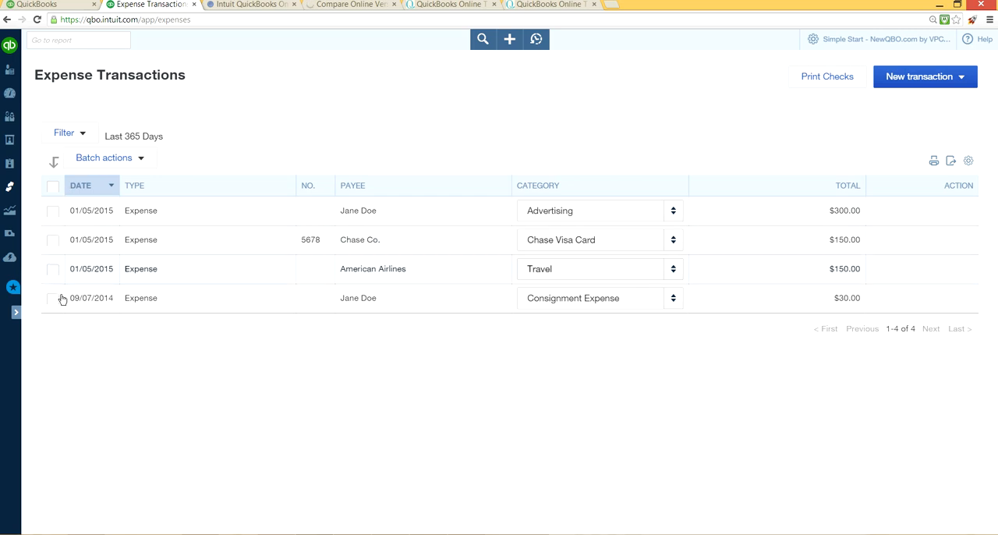
{"action": "left_click", "coordinate": [15, 313]}
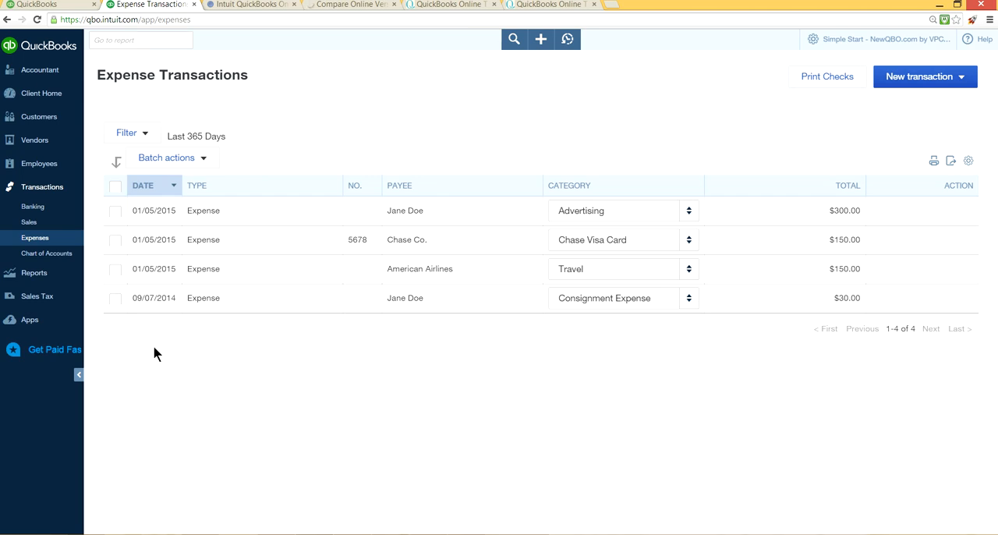
Step: Look through the Banking, Reports and Sales Tax pages, ending on the Client Home page
{"action": "left_click", "coordinate": [36, 214]}
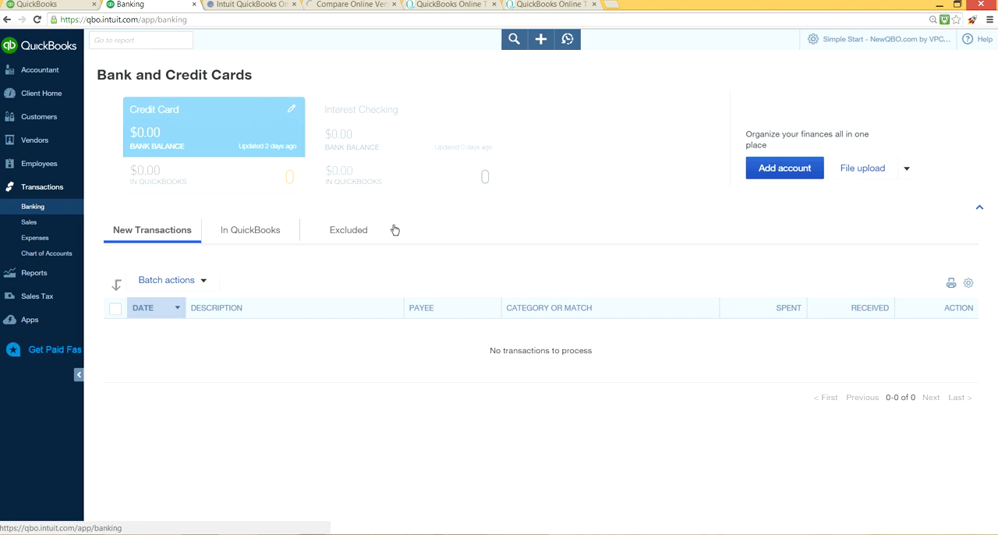
{"action": "left_click", "coordinate": [55, 280]}
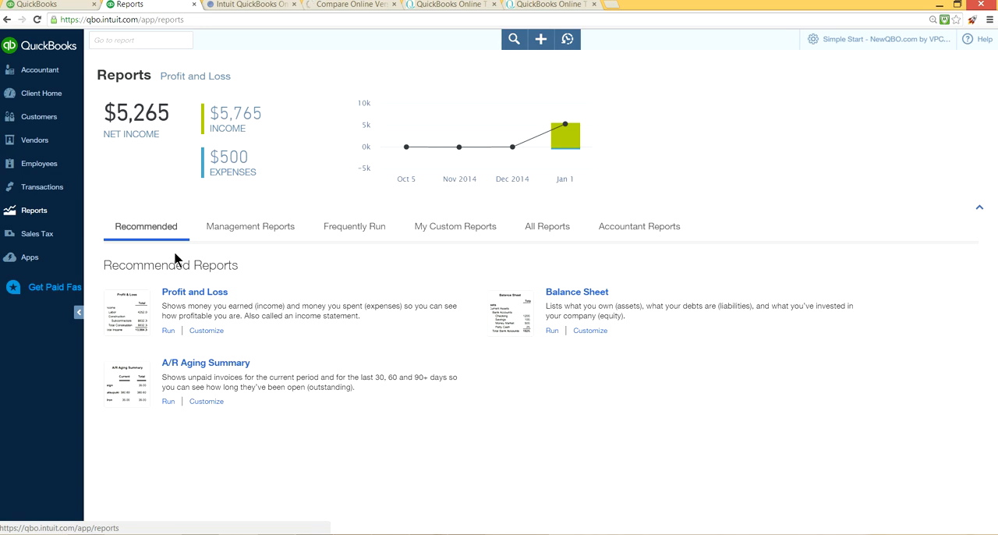
{"action": "left_click", "coordinate": [35, 235]}
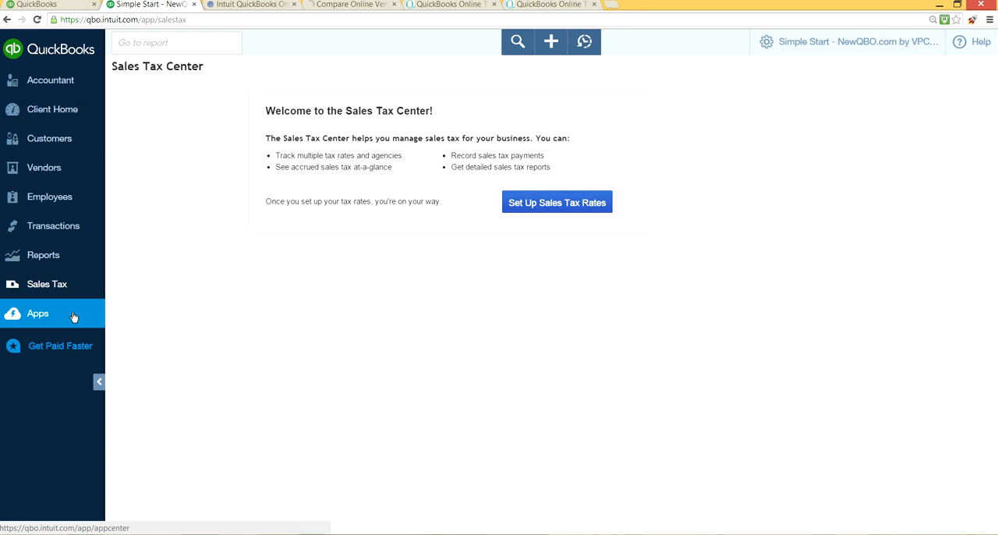
{"action": "left_click", "coordinate": [72, 116]}
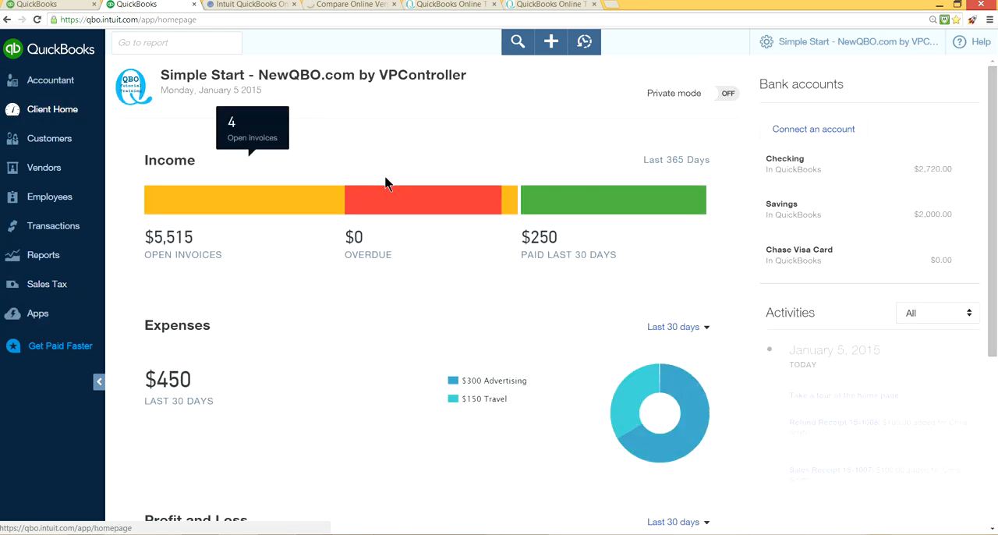